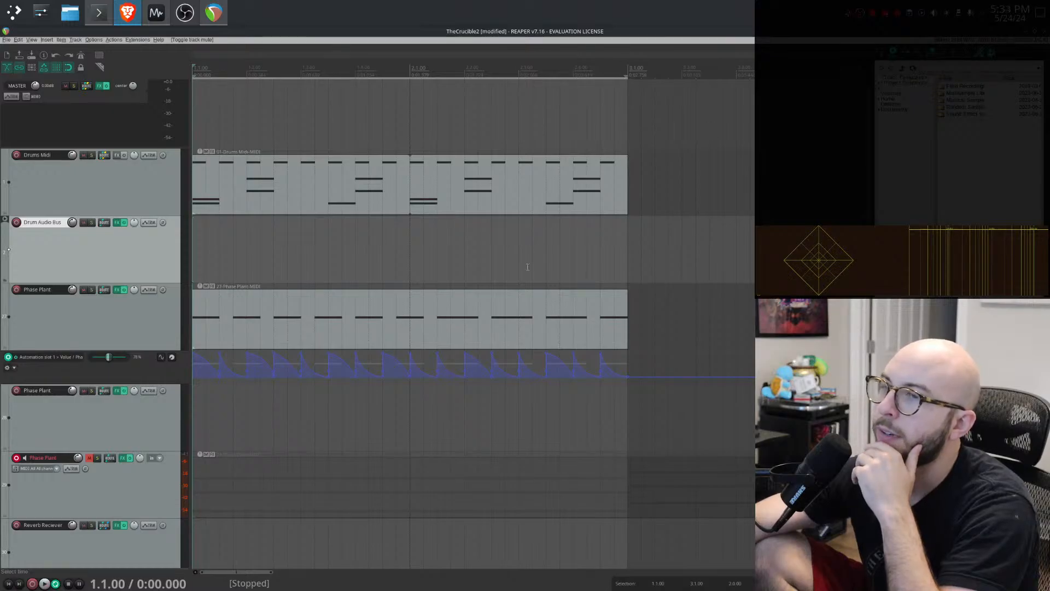
# - Open a new empty project tab
pyautogui.click(489, 309)
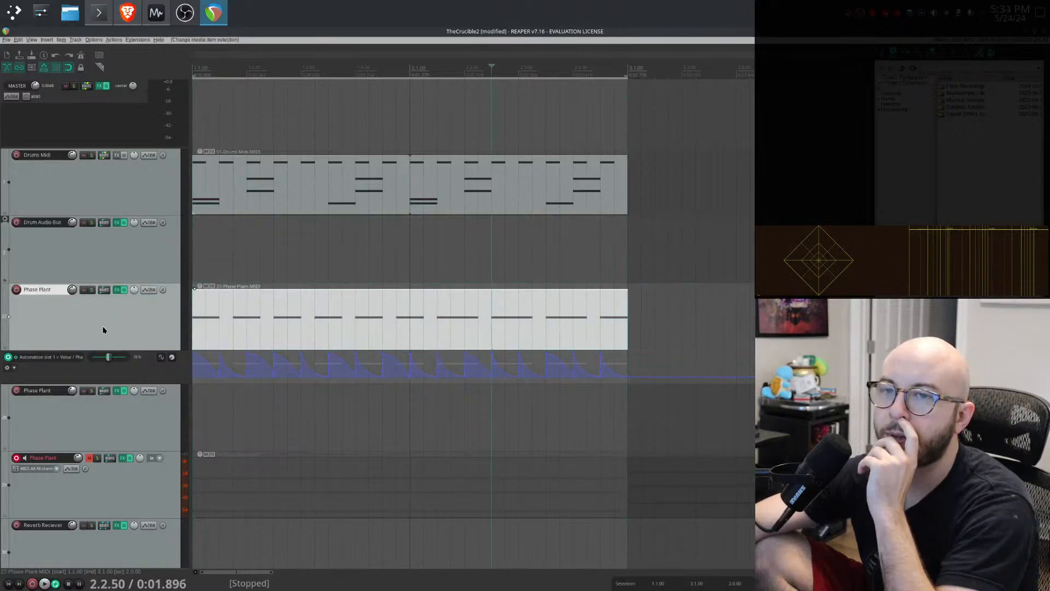
pyautogui.click(6, 40)
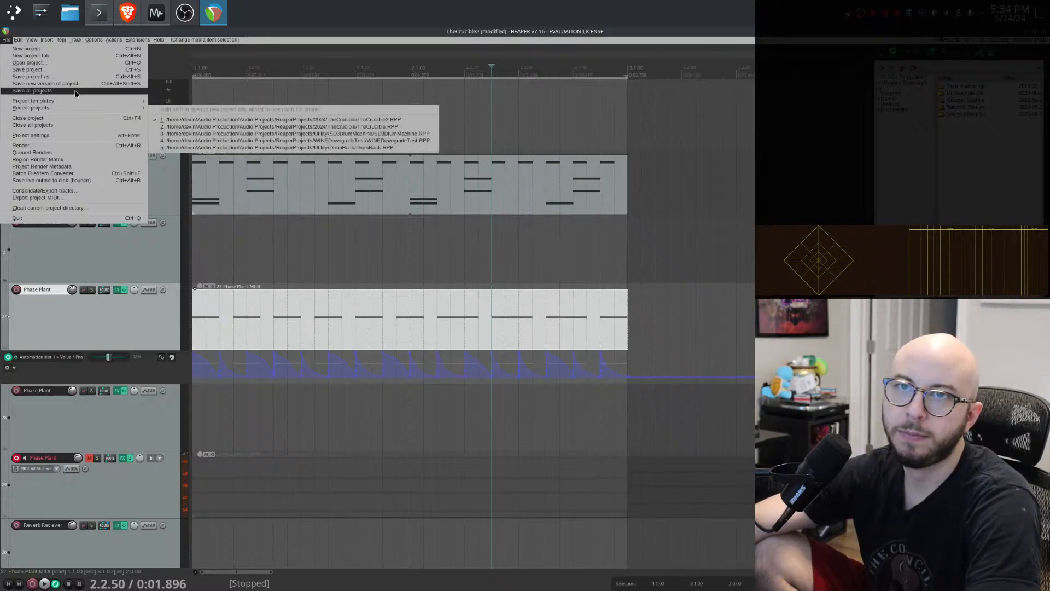
pyautogui.click(69, 55)
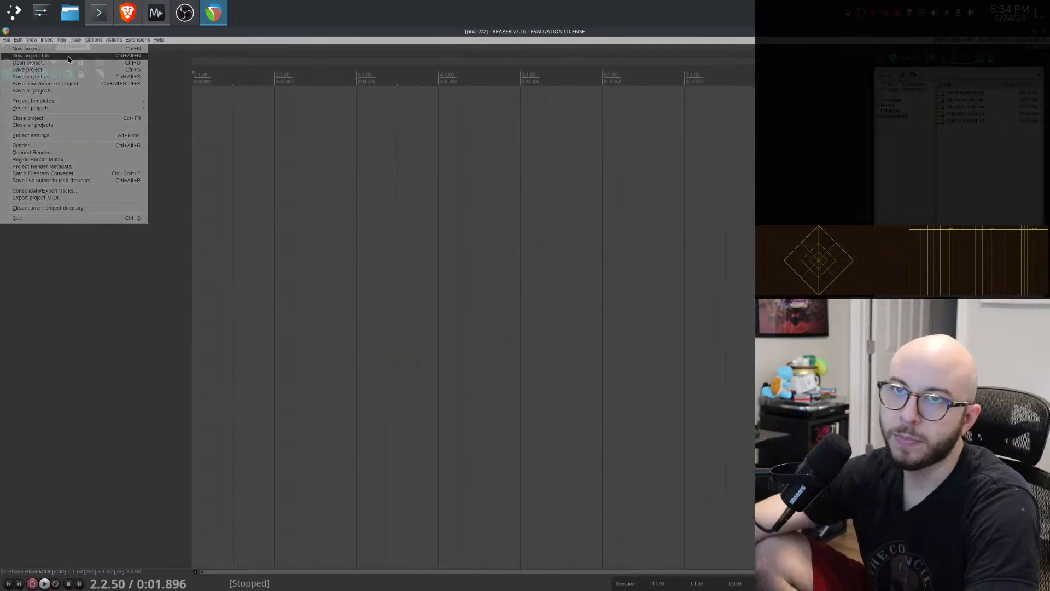
# - Open the project TheCrucible.RPP from the 2024 projects folder in the new tab
pyautogui.click(7, 39)
pyautogui.click(27, 62)
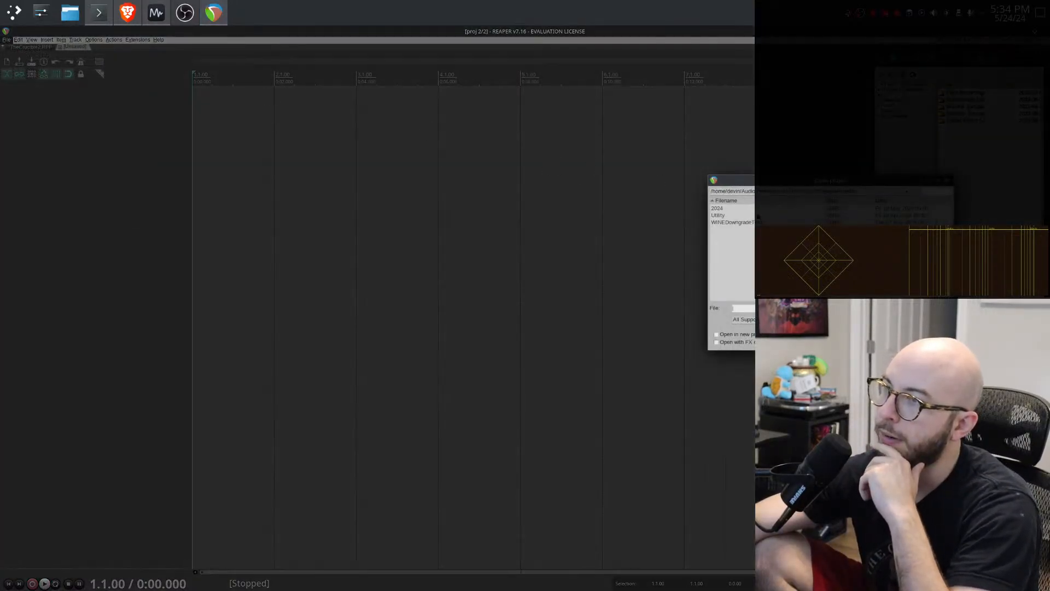
pyautogui.click(745, 208)
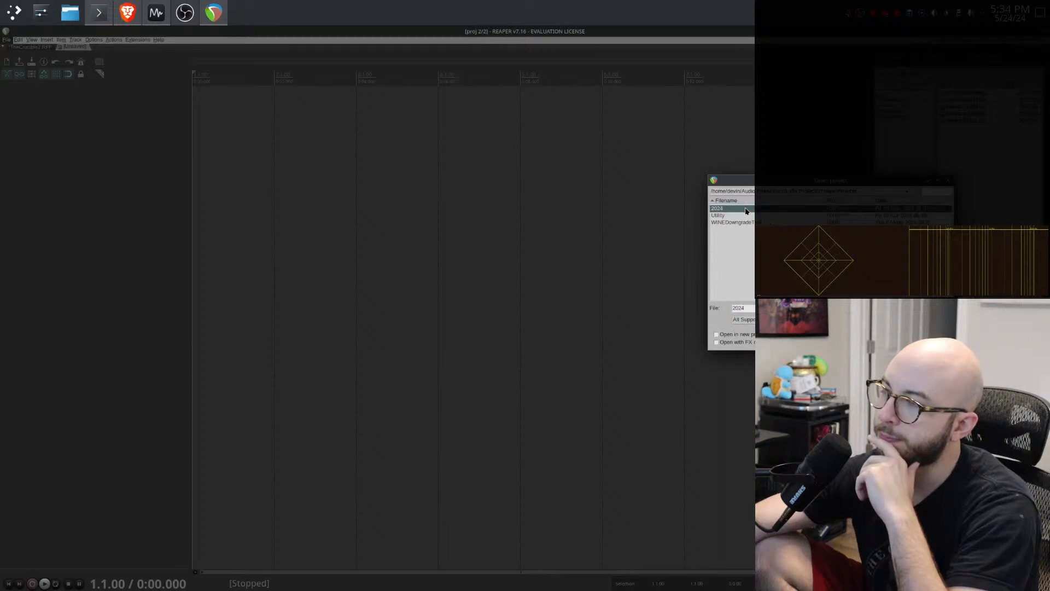
pyautogui.doubleClick(745, 208)
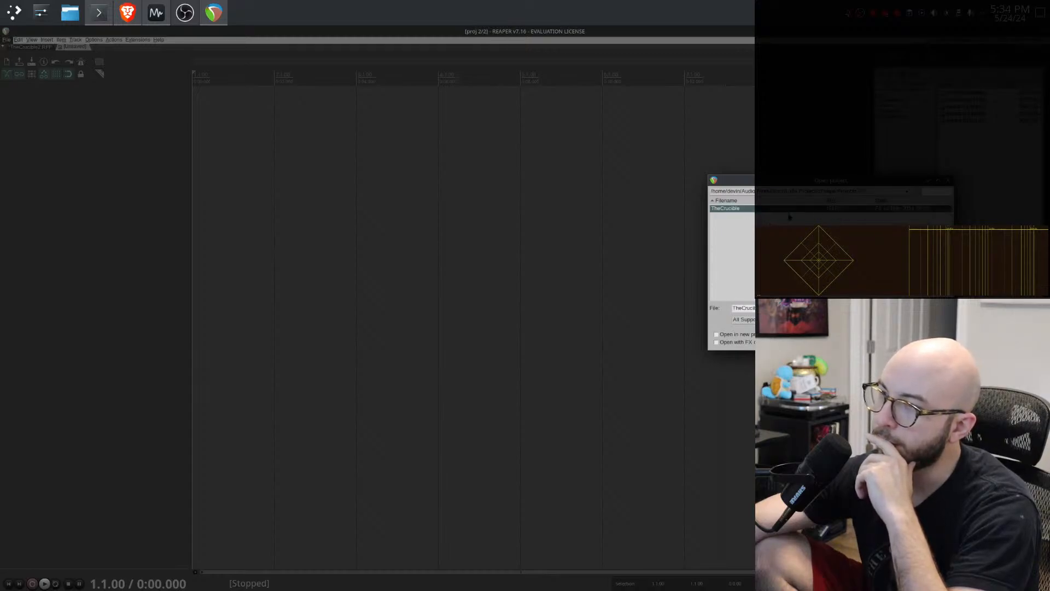
pyautogui.click(788, 215)
pyautogui.doubleClick(765, 210)
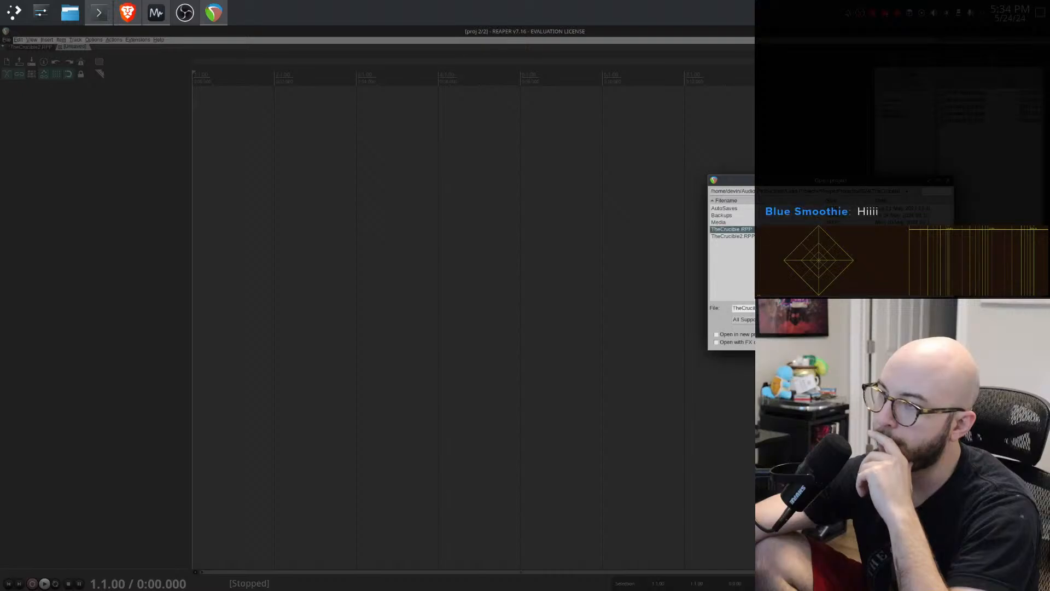
pyautogui.doubleClick(765, 229)
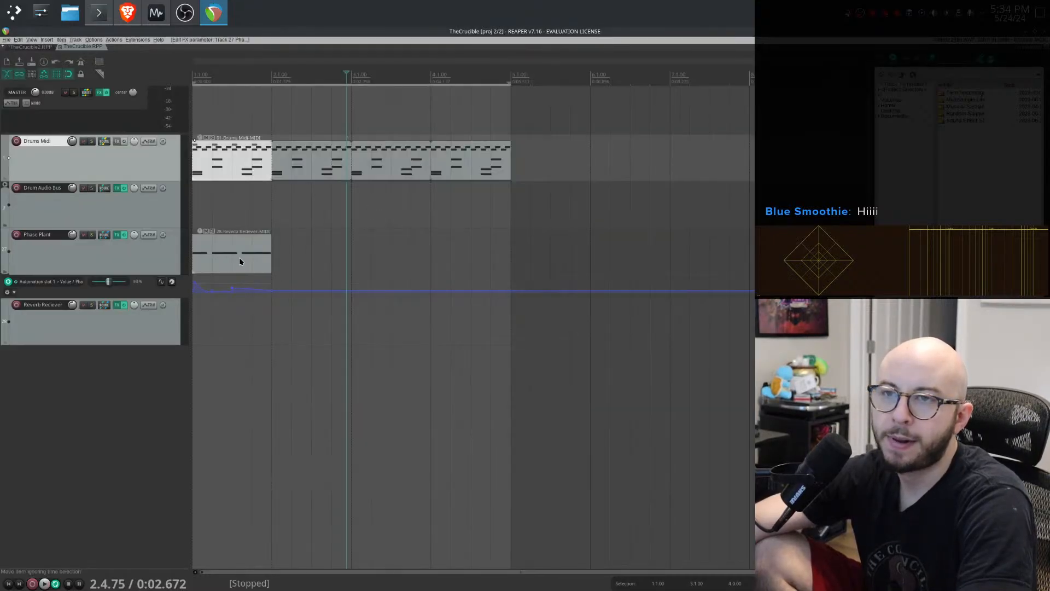
# - Open the Phase Plant track's FX chain and select the Kick Ducker and Snare Ducker containers
pyautogui.click(66, 257)
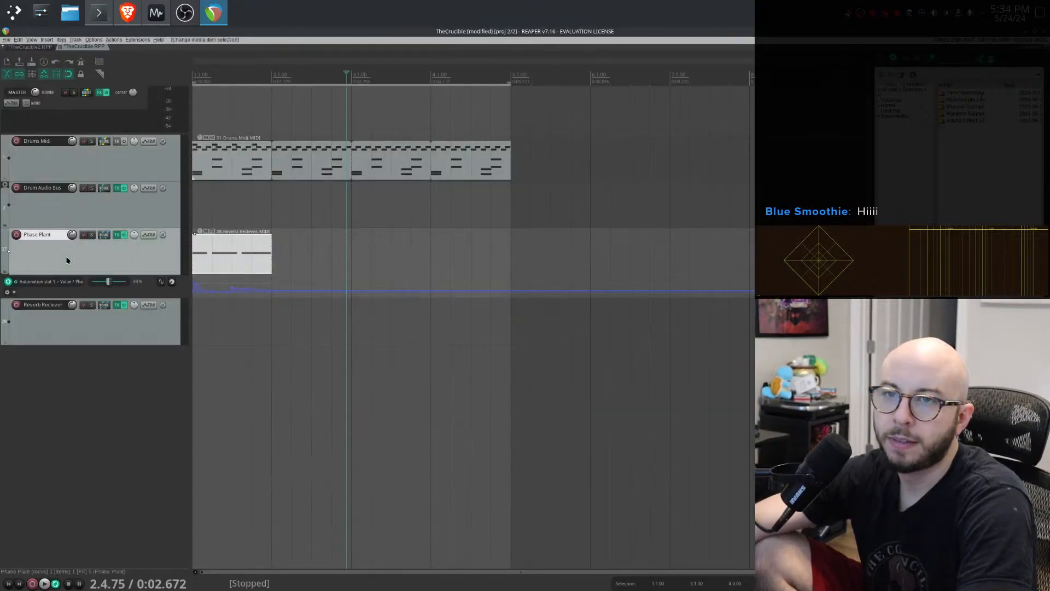
pyautogui.click(116, 235)
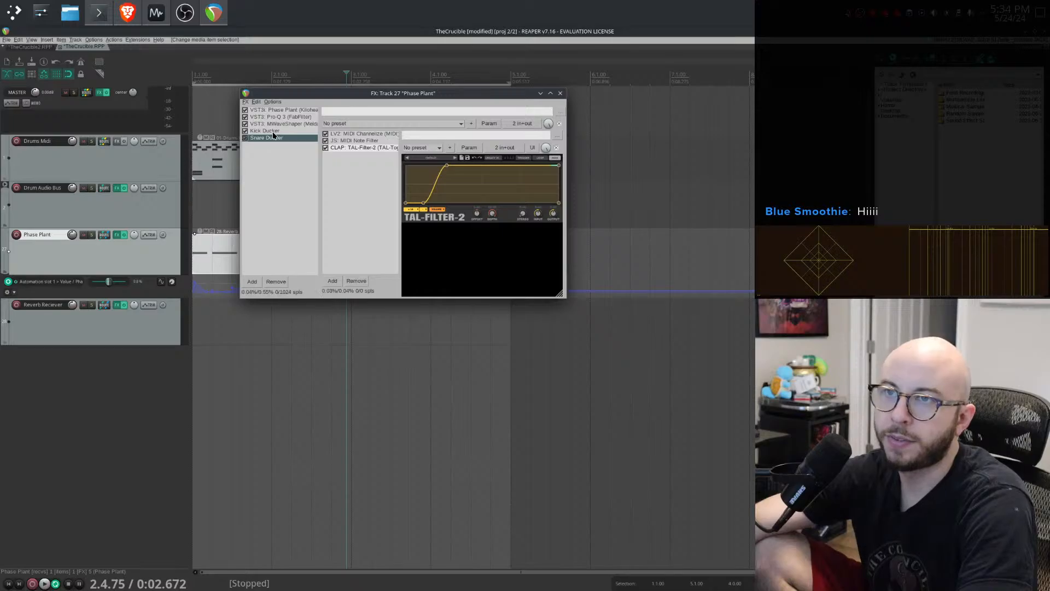
pyautogui.keyDown('shift'); pyautogui.click(275, 139); pyautogui.keyUp('shift')
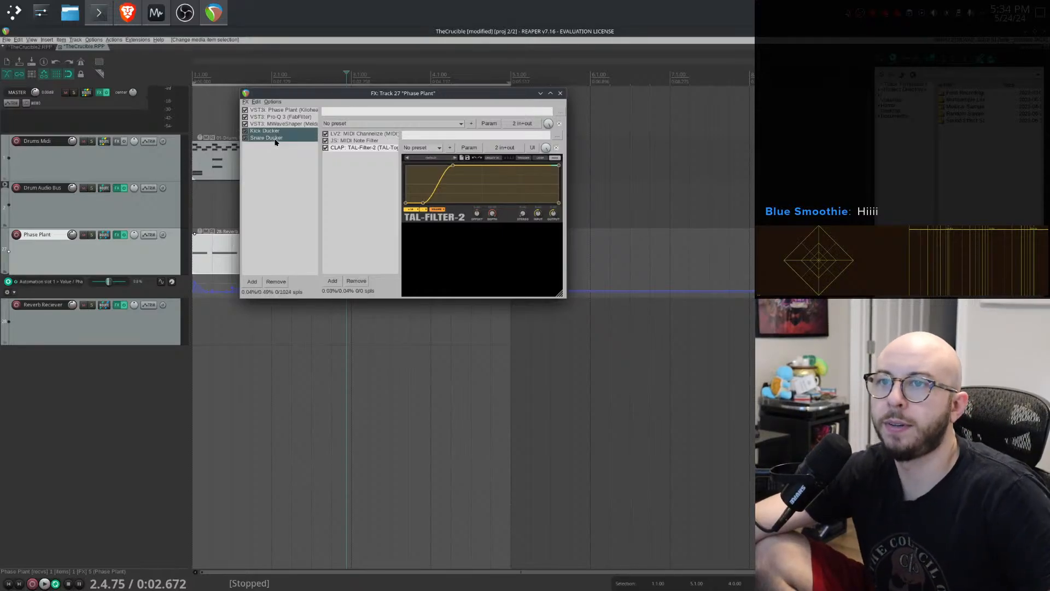
# - Try to paste FX into the Phase Plant track's FX chain in the TheCrucible2 project
pyautogui.click(22, 47)
pyautogui.rightClick(55, 326)
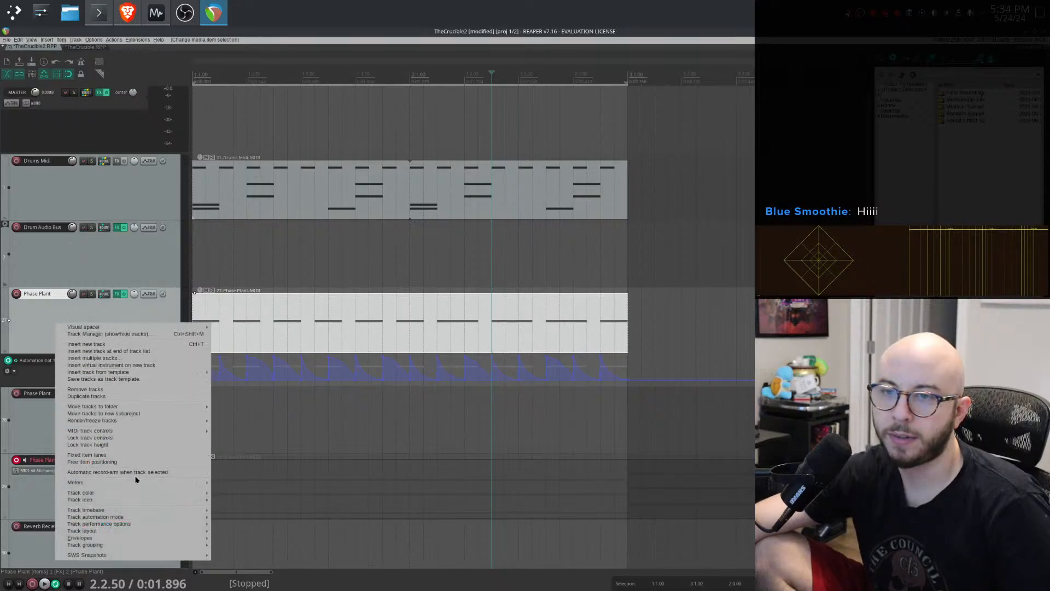
pyautogui.click(113, 293)
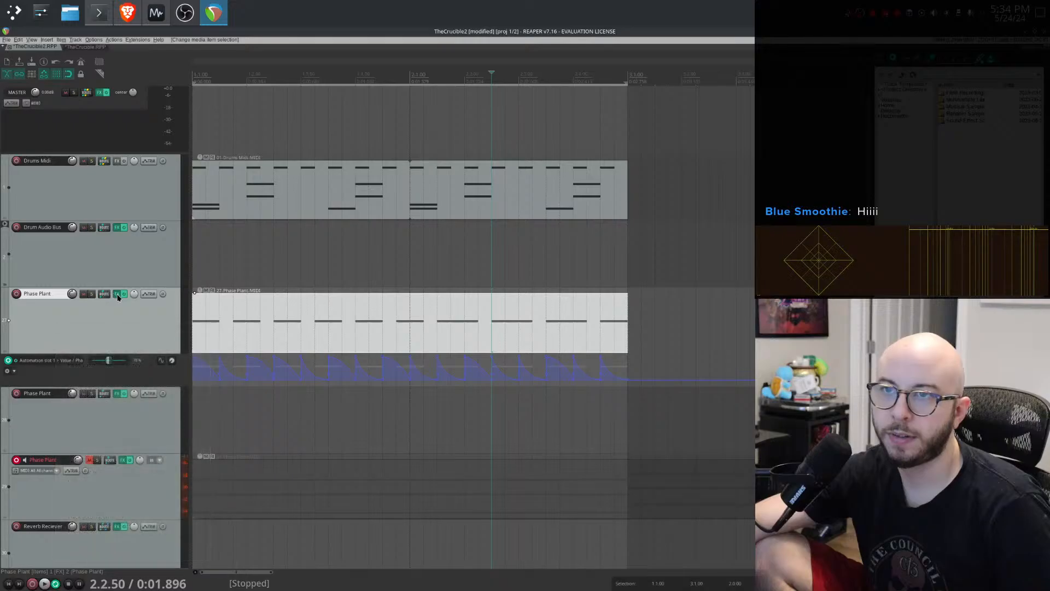
pyautogui.click(117, 294)
pyautogui.press('Escape')
pyautogui.rightClick(245, 247)
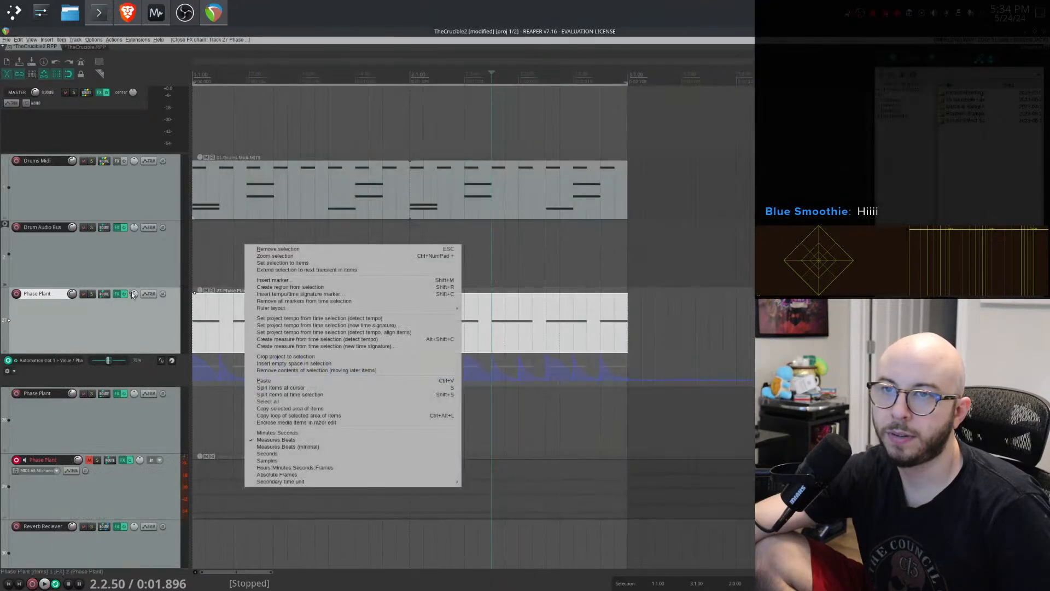
pyautogui.click(116, 297)
pyautogui.rightClick(253, 236)
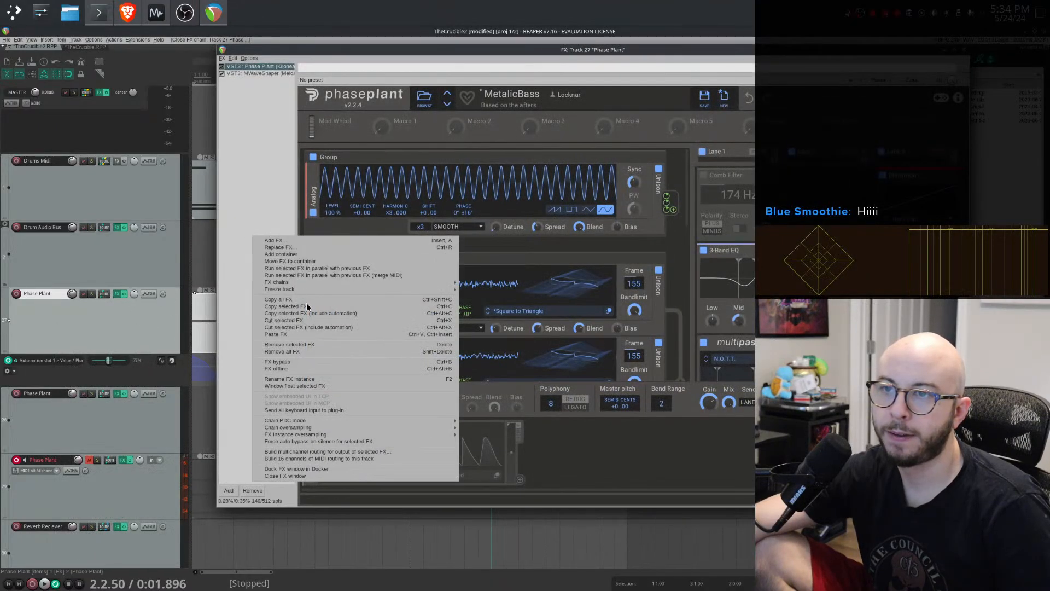
pyautogui.click(311, 335)
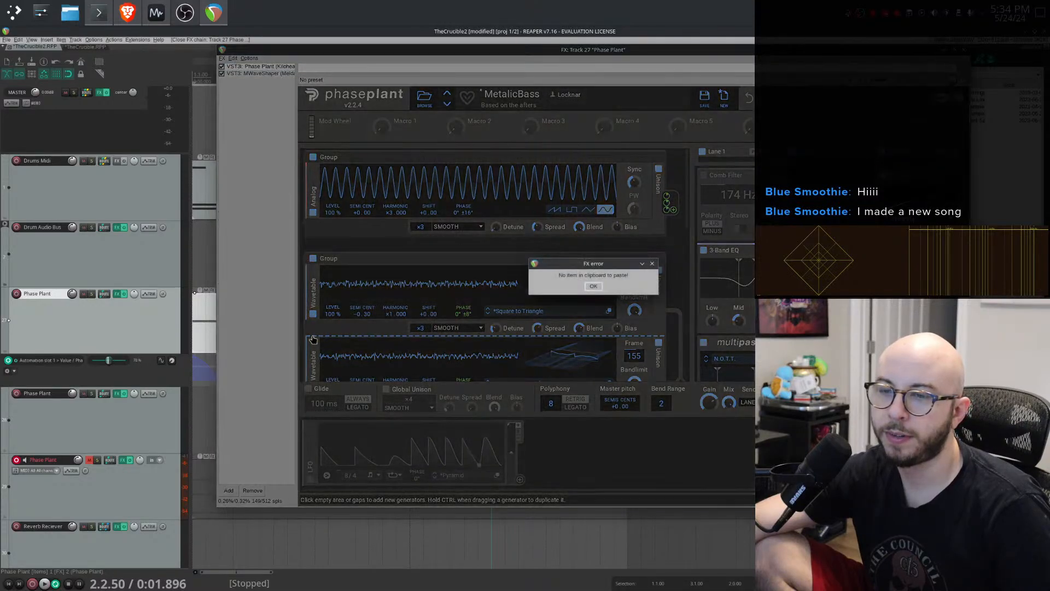
pyautogui.click(599, 291)
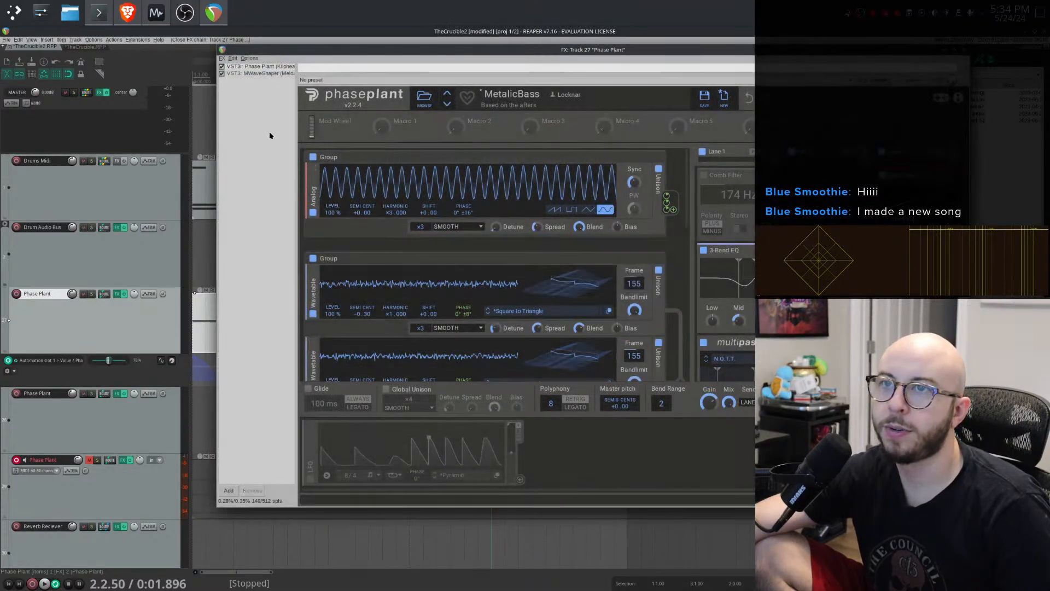
# - Copy the Kick Ducker and Snare Ducker FX from TheCrucible and paste them into TheCrucible2's Phase Plant FX chain
pyautogui.click(82, 47)
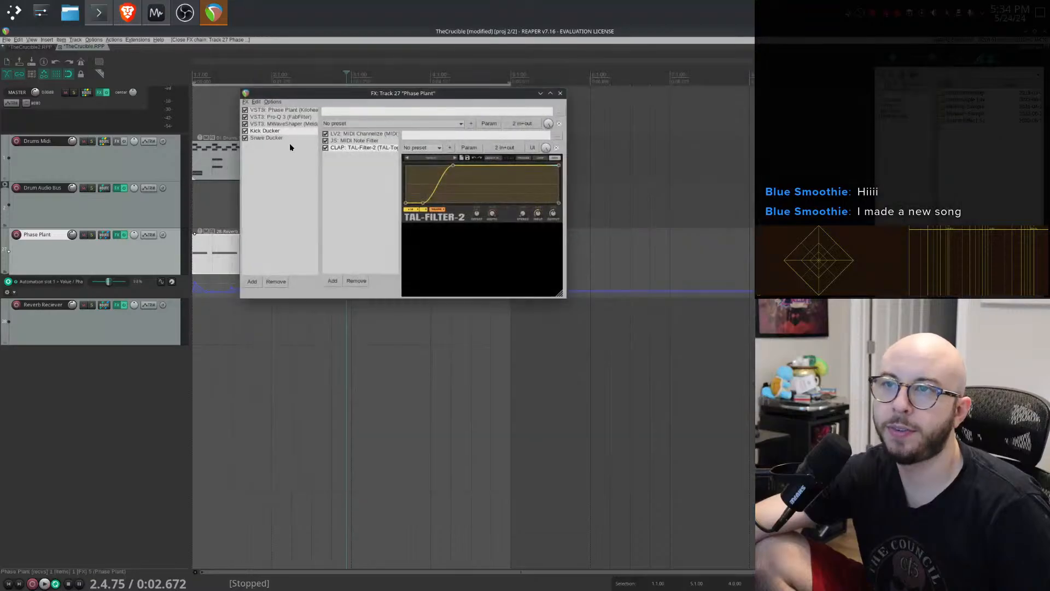
pyautogui.rightClick(277, 133)
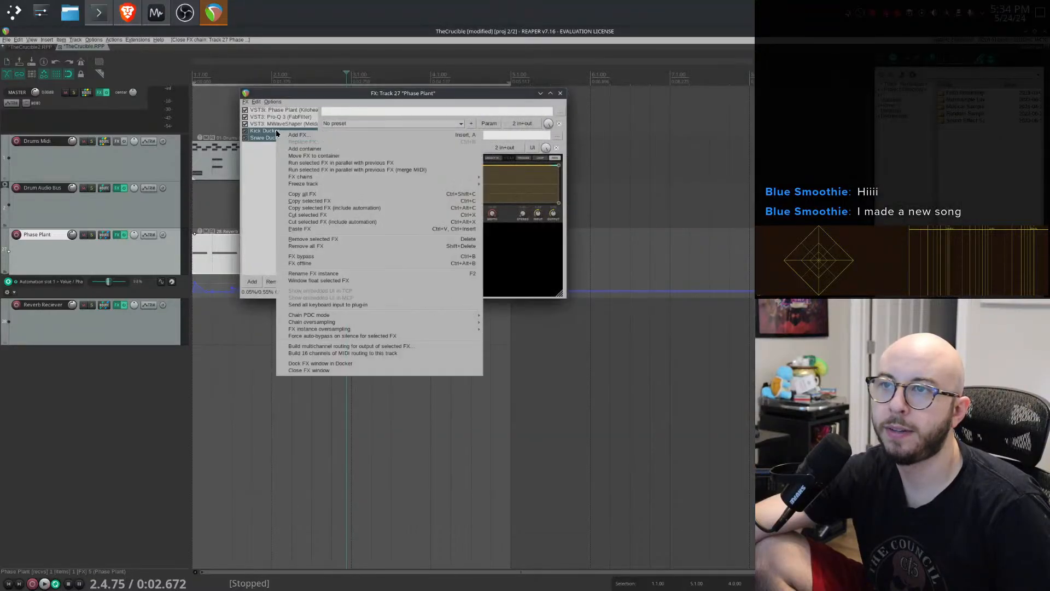
pyautogui.click(338, 201)
pyautogui.click(31, 46)
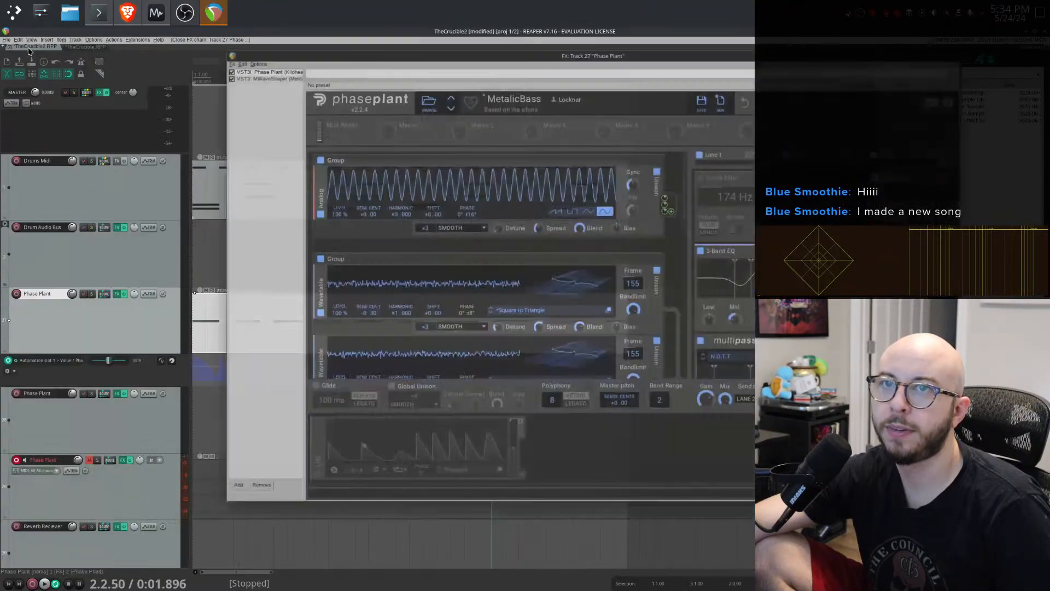
pyautogui.rightClick(228, 121)
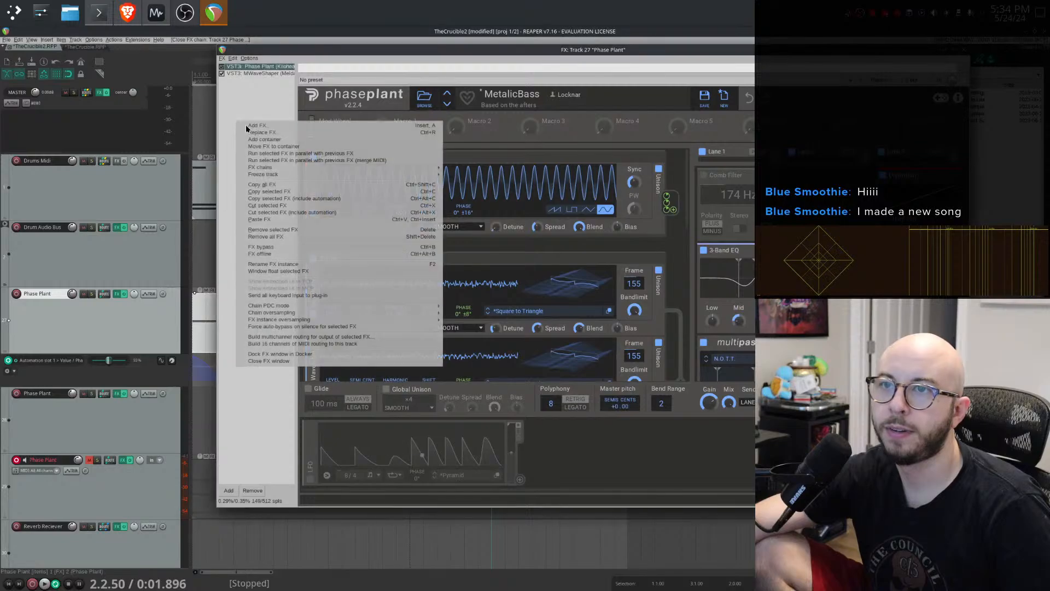
pyautogui.click(302, 223)
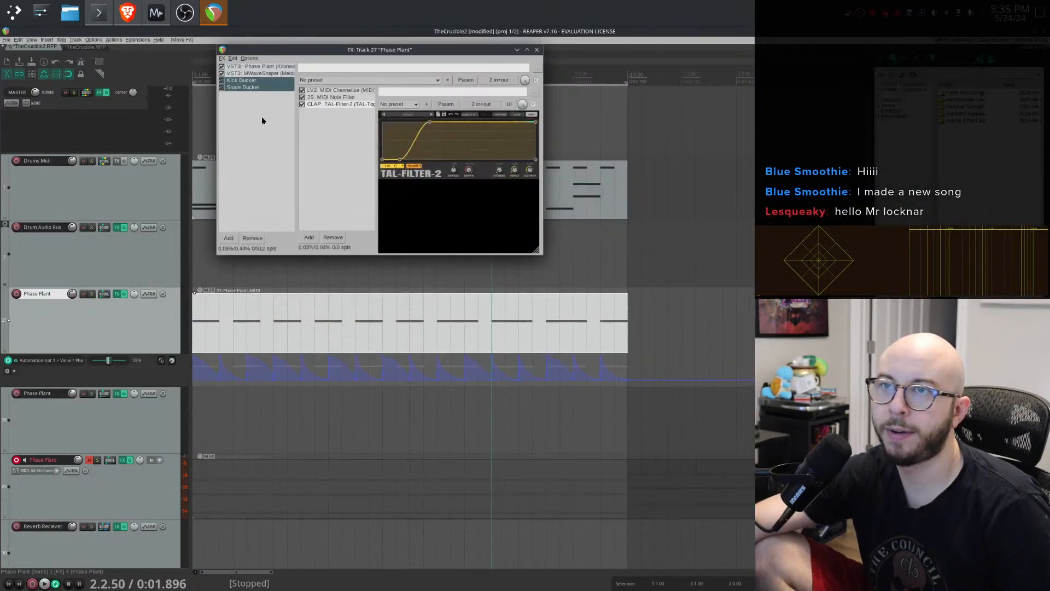
# - Play the project briefly to audition the pasted ducking FX
pyautogui.press('space')
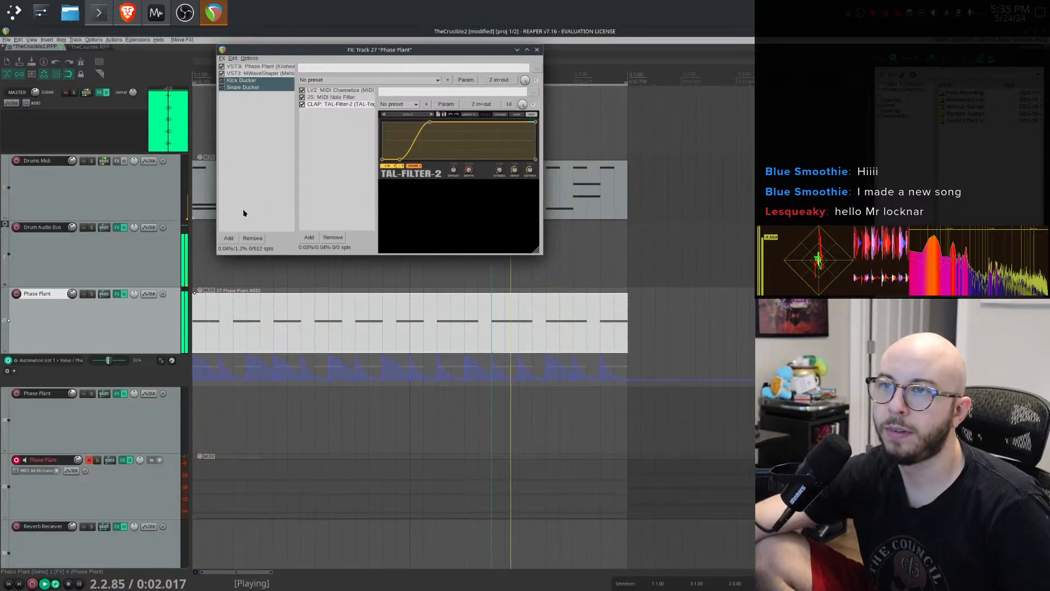
pyautogui.press('space')
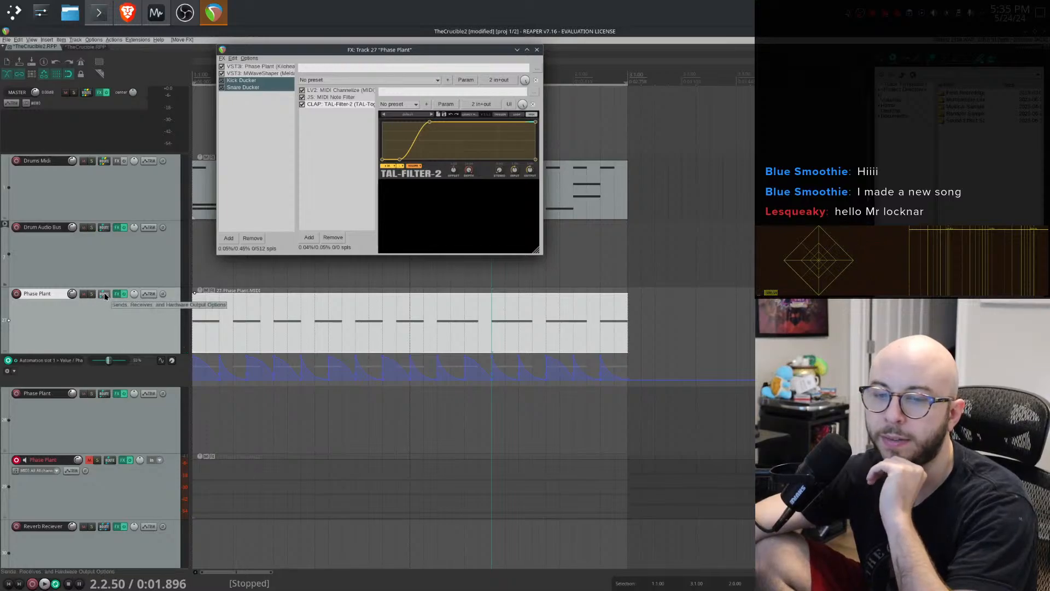
# - Add a receive from track 1 "Drums Midi" to Phase Plant with audio set to None and MIDI routed to bus 2
pyautogui.click(104, 295)
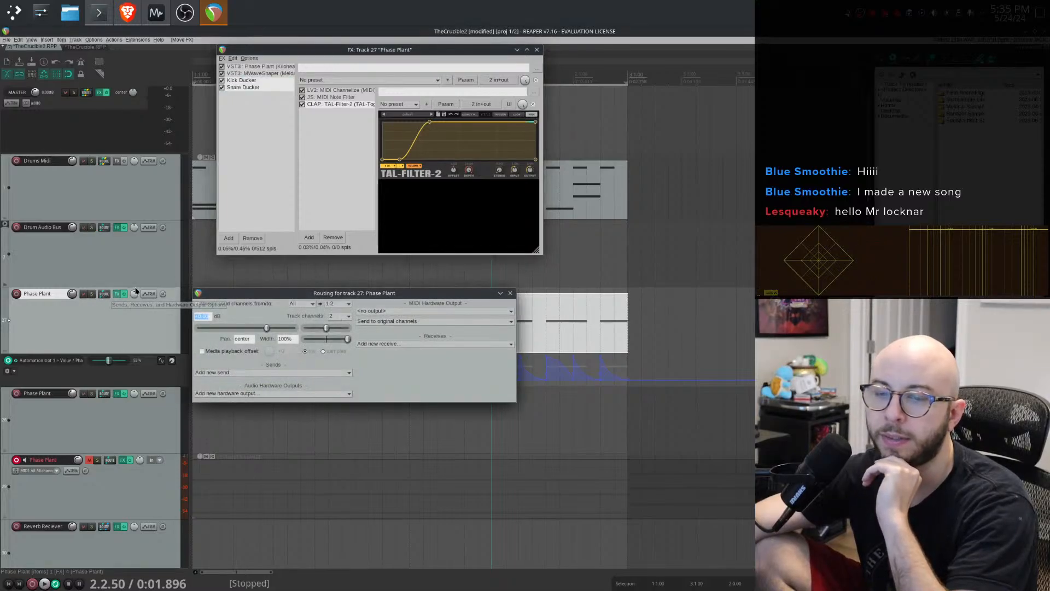
pyautogui.click(380, 344)
pyautogui.click(397, 361)
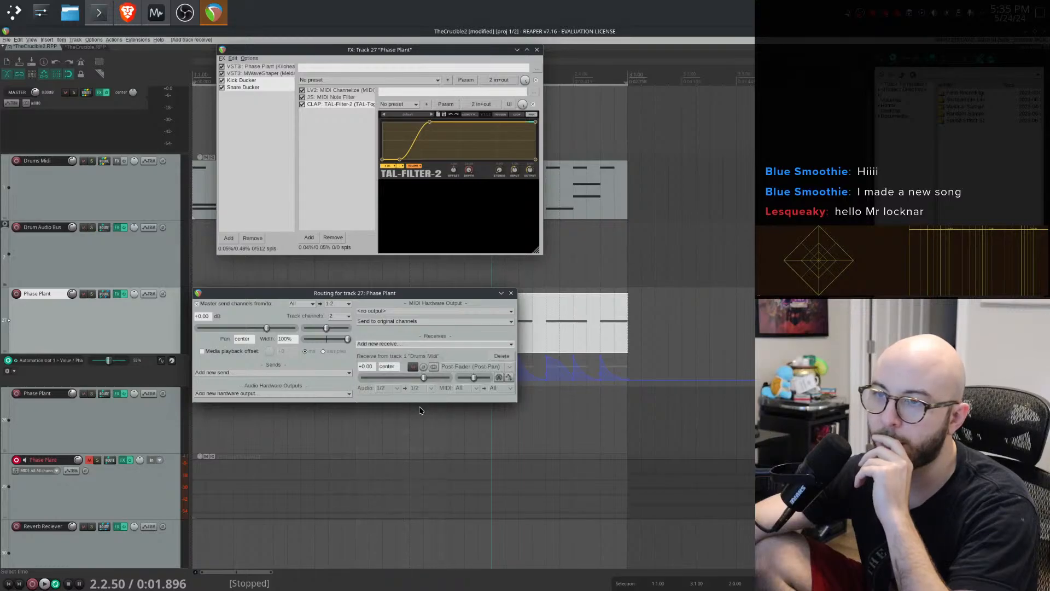
pyautogui.click(389, 388)
pyautogui.click(468, 399)
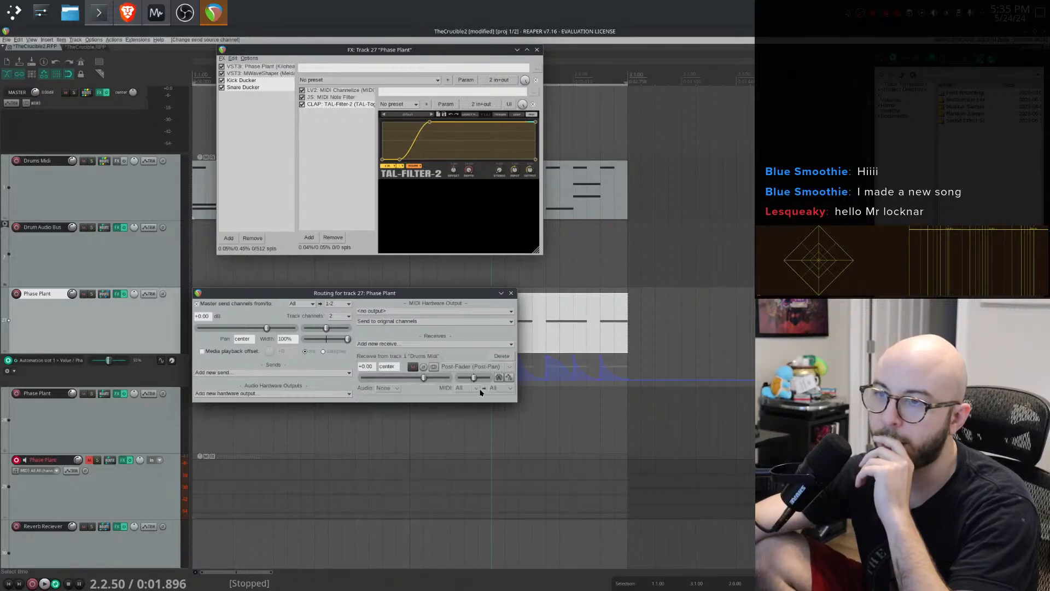
pyautogui.click(470, 388)
pyautogui.click(510, 389)
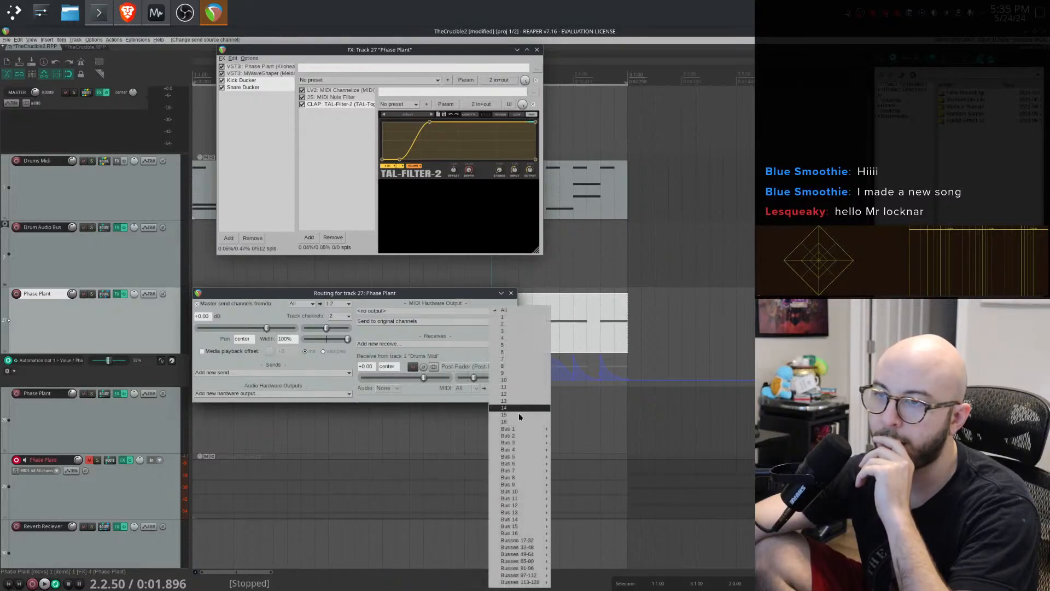
pyautogui.click(566, 438)
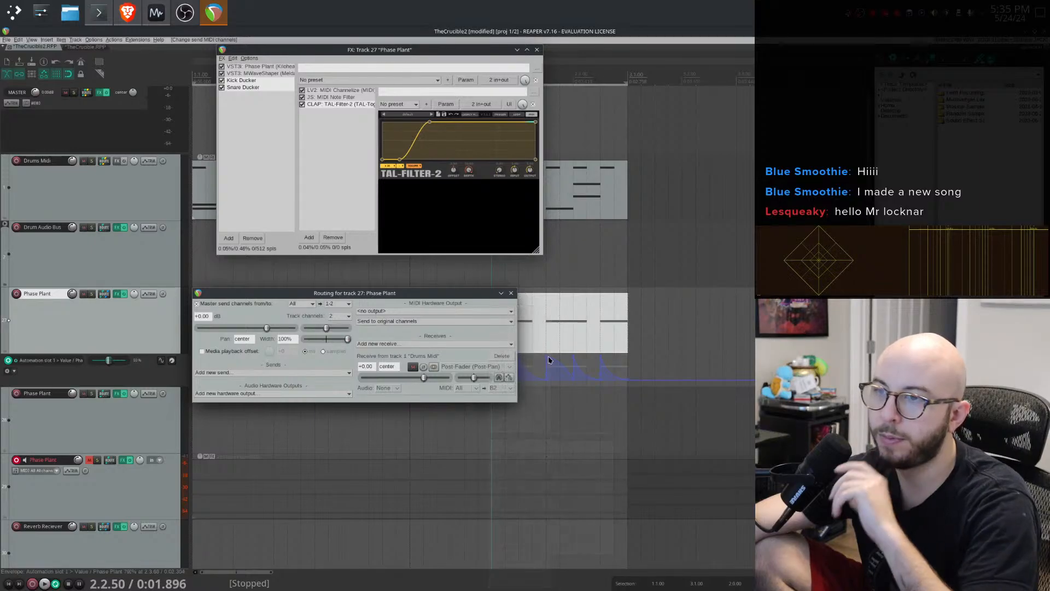
# - Close the routing window and play the project to listen to the ducking effect
pyautogui.press('space')
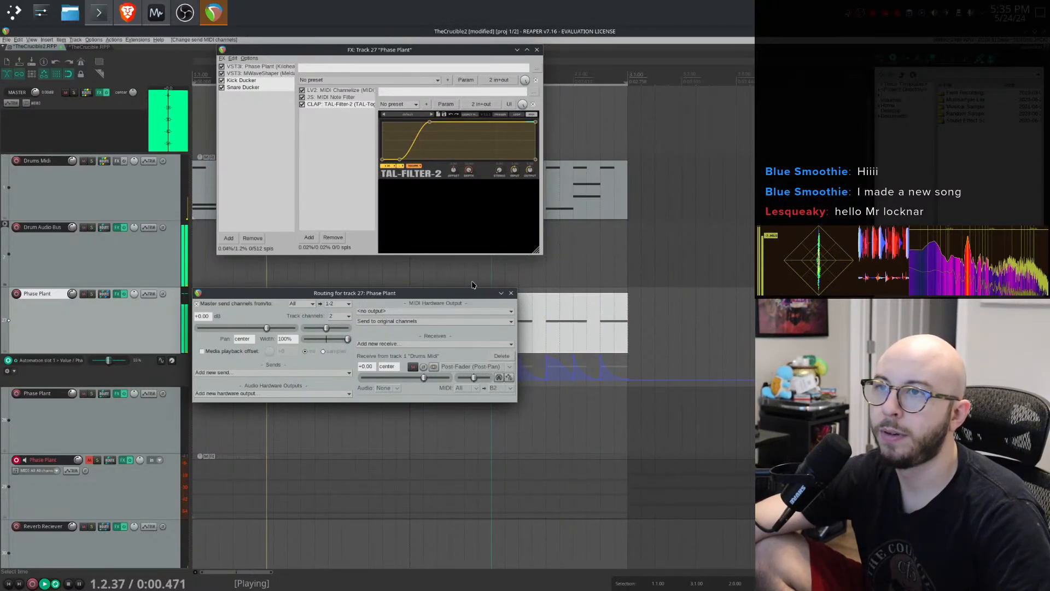
pyautogui.click(512, 294)
pyautogui.moveTo(443, 51); pyautogui.dragTo(757, 89)
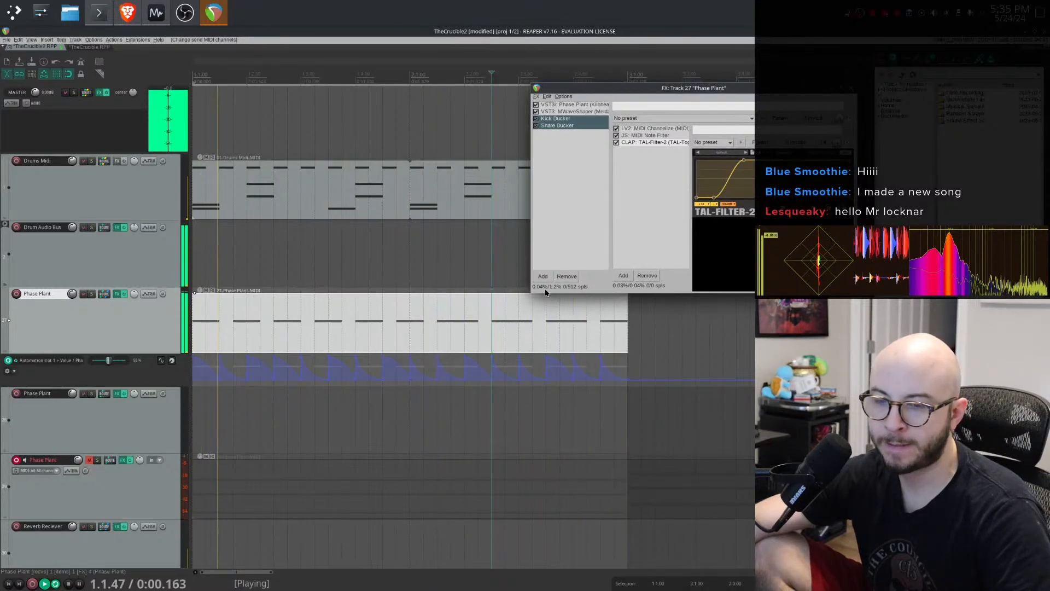
pyautogui.click(431, 314)
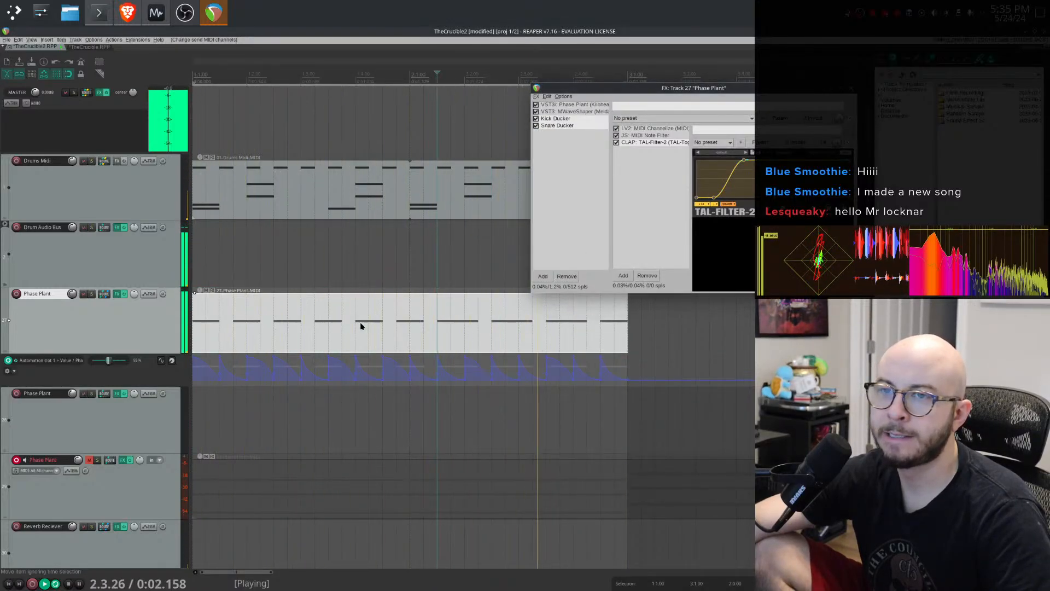
pyautogui.press('space')
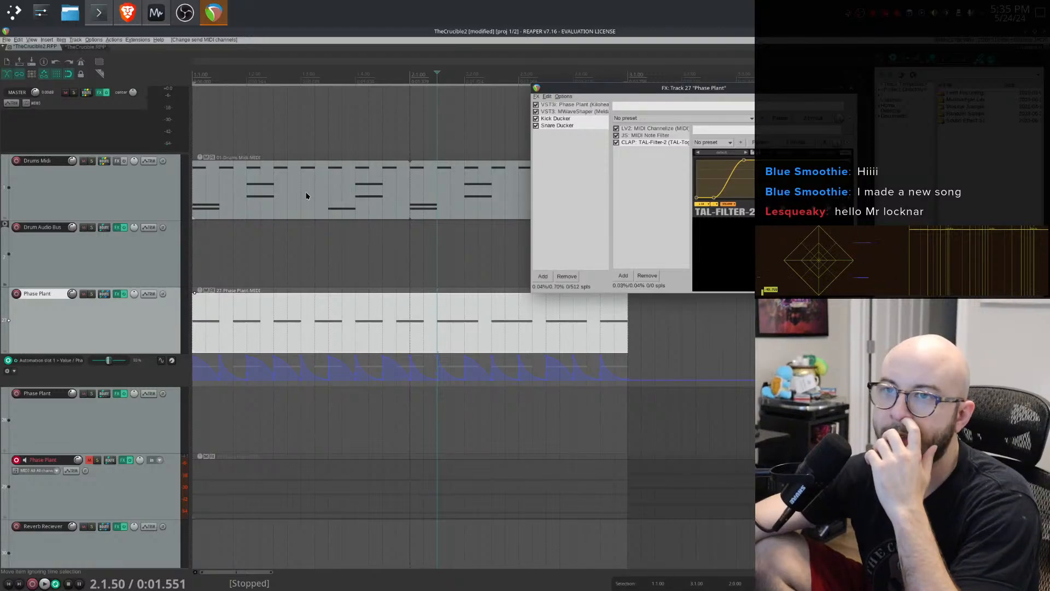
# - Open the Drums Midi item in the MIDI editor and audition the hi-hat note rows
pyautogui.click(306, 193)
pyautogui.doubleClick(259, 179)
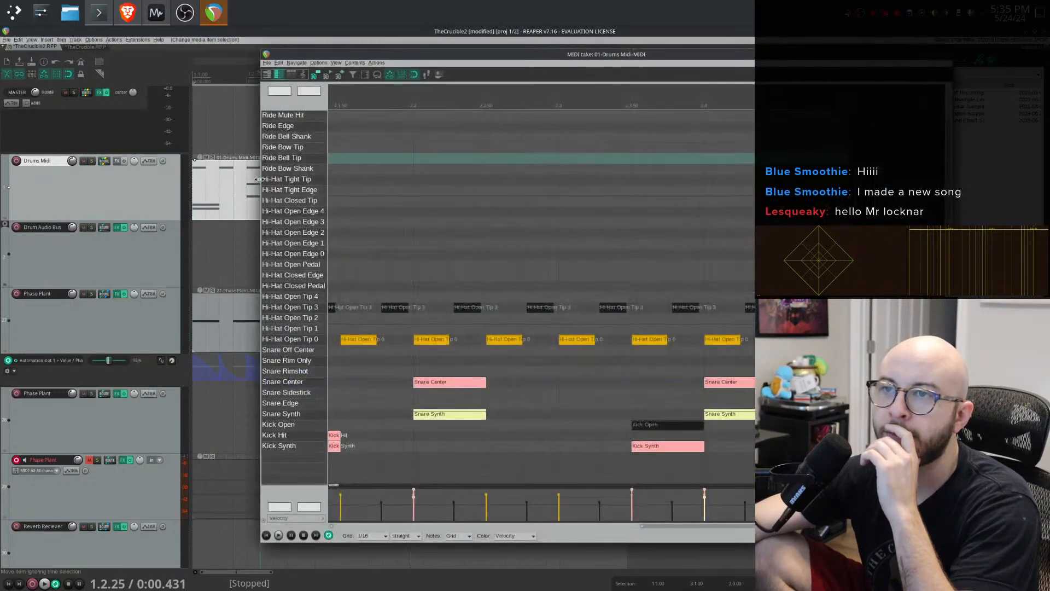
pyautogui.click(307, 339)
pyautogui.click(306, 319)
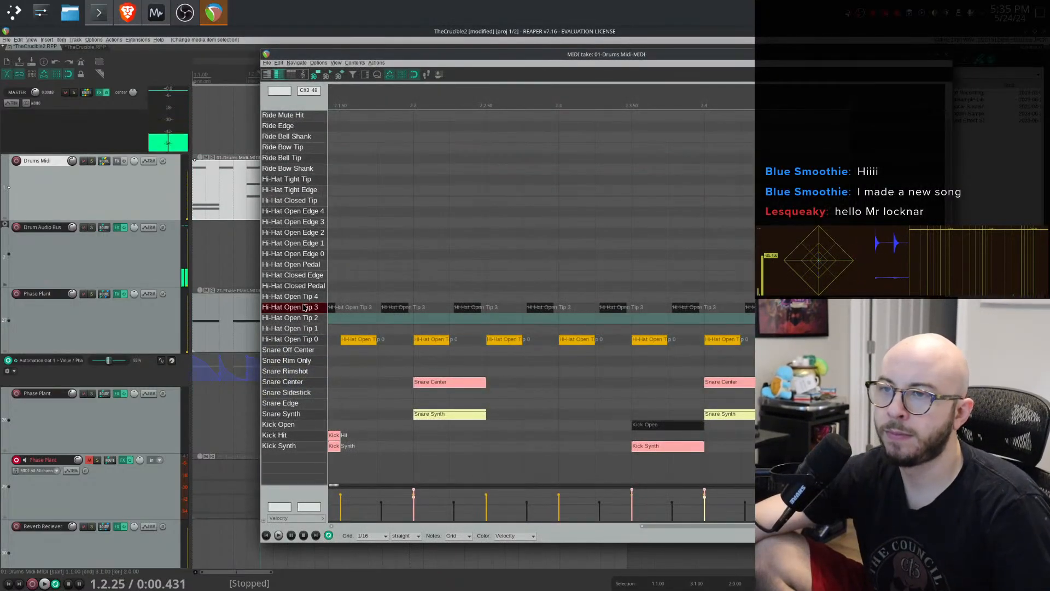
pyautogui.click(306, 308)
pyautogui.rightClick(310, 308)
pyautogui.press('Escape')
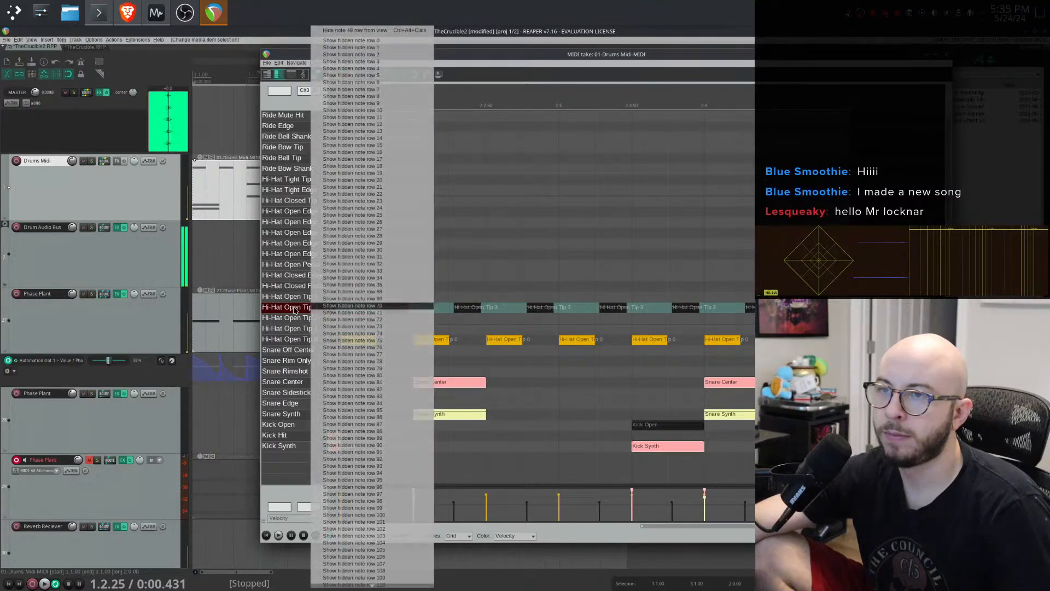
pyautogui.click(332, 307)
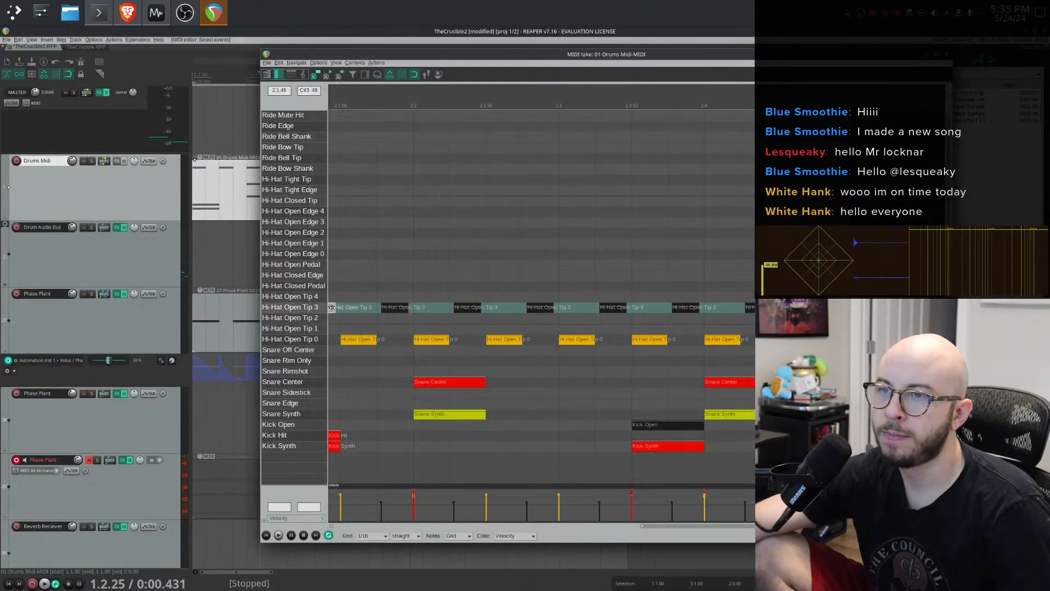
pyautogui.rightClick(392, 308)
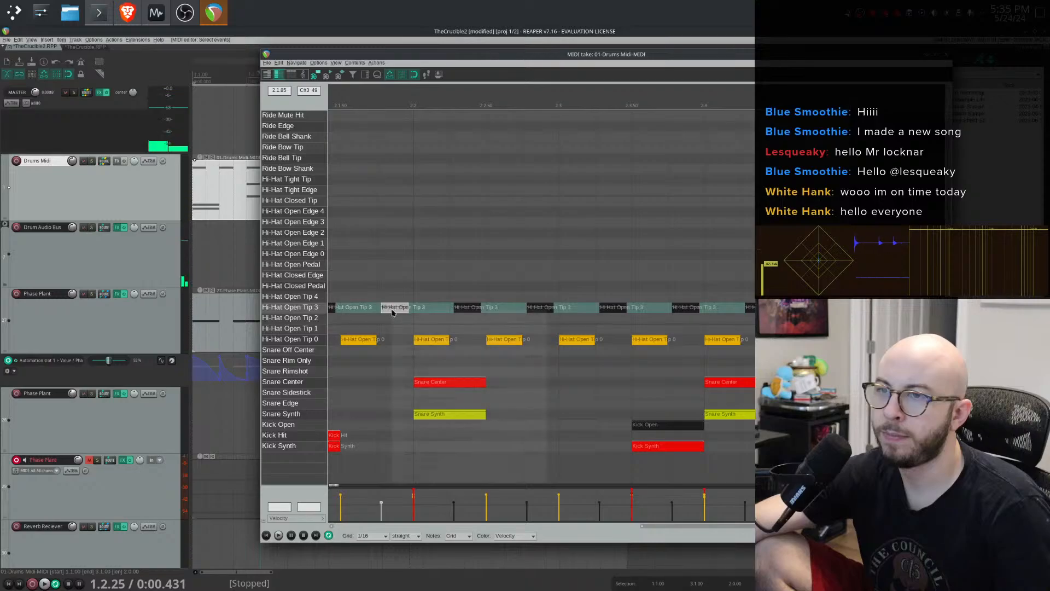
pyautogui.click(316, 309)
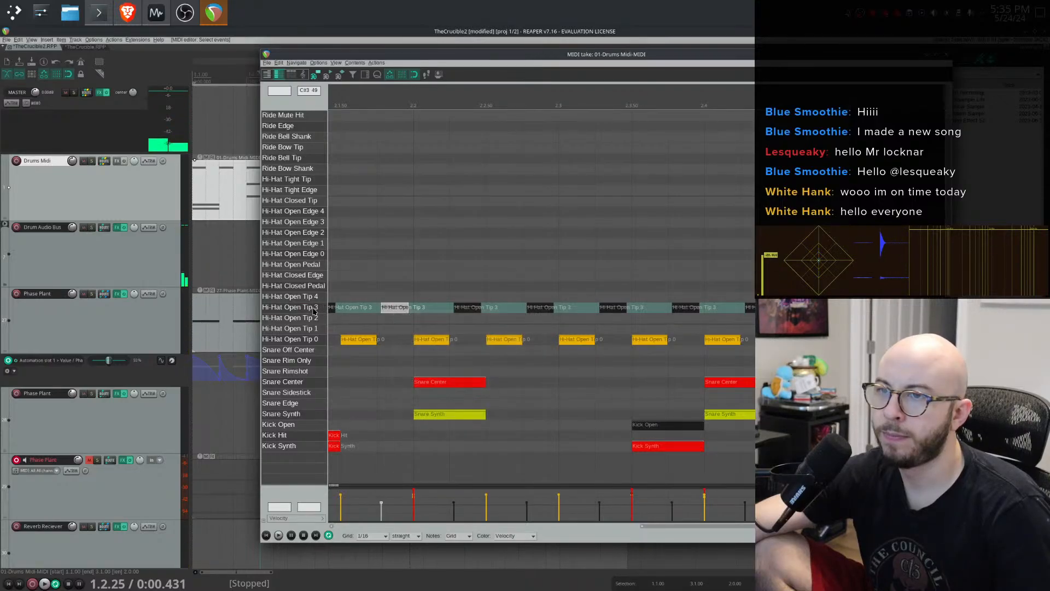
pyautogui.rightClick(311, 309)
pyautogui.click(296, 310)
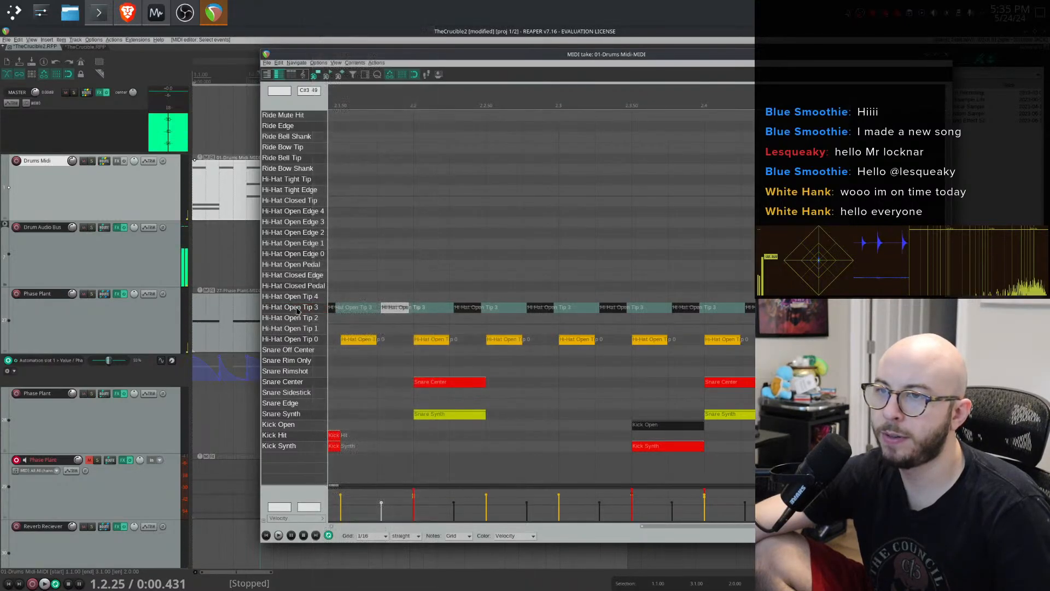
pyautogui.rightClick(297, 312)
pyautogui.click(562, 279)
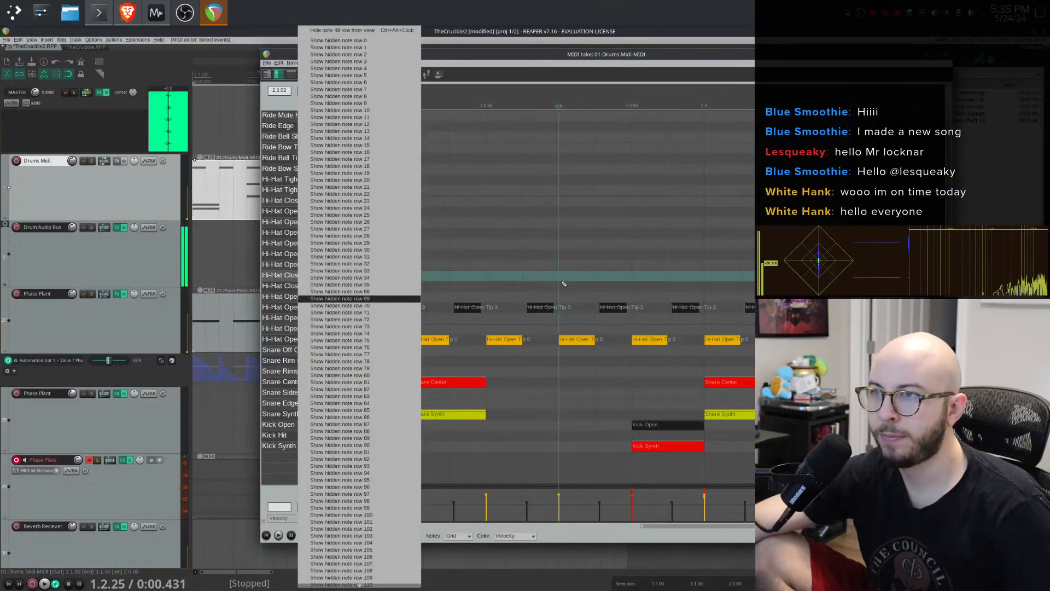
pyautogui.click(635, 315)
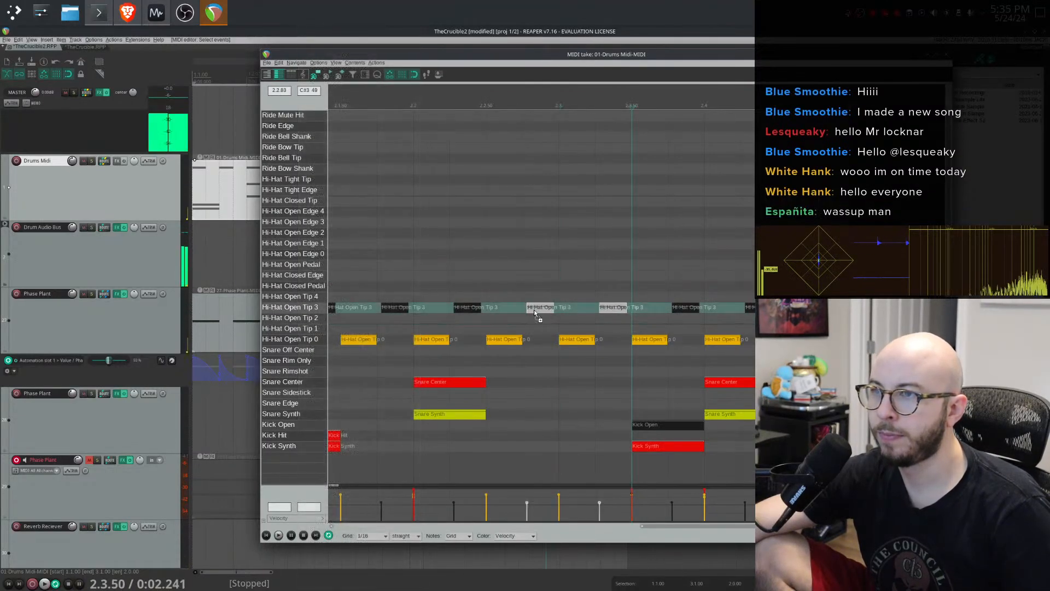
pyautogui.click(304, 309)
pyautogui.rightClick(304, 309)
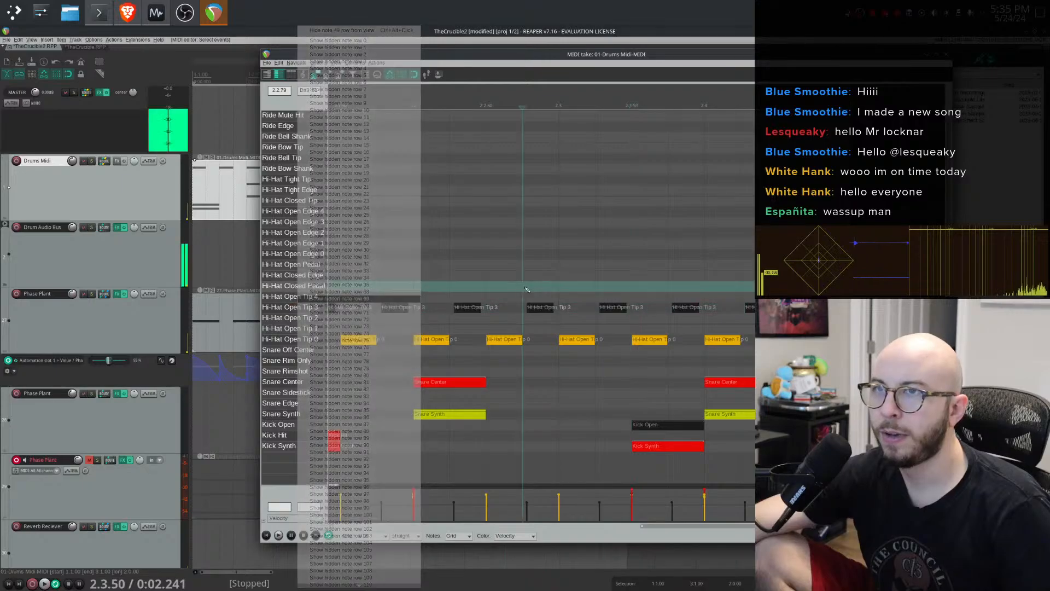
pyautogui.click(307, 307)
pyautogui.click(309, 310)
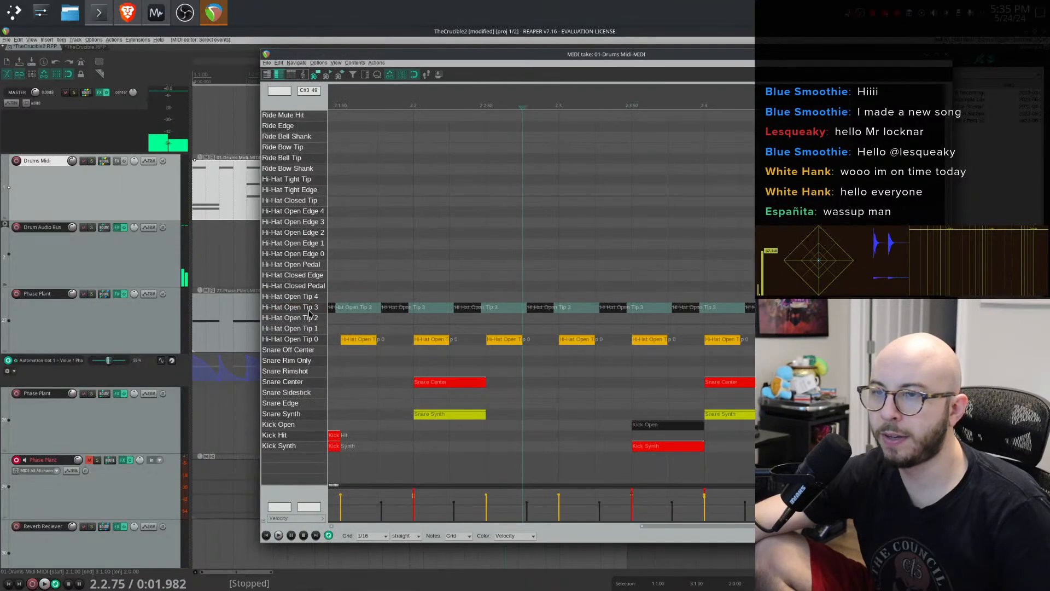
pyautogui.rightClick(309, 314)
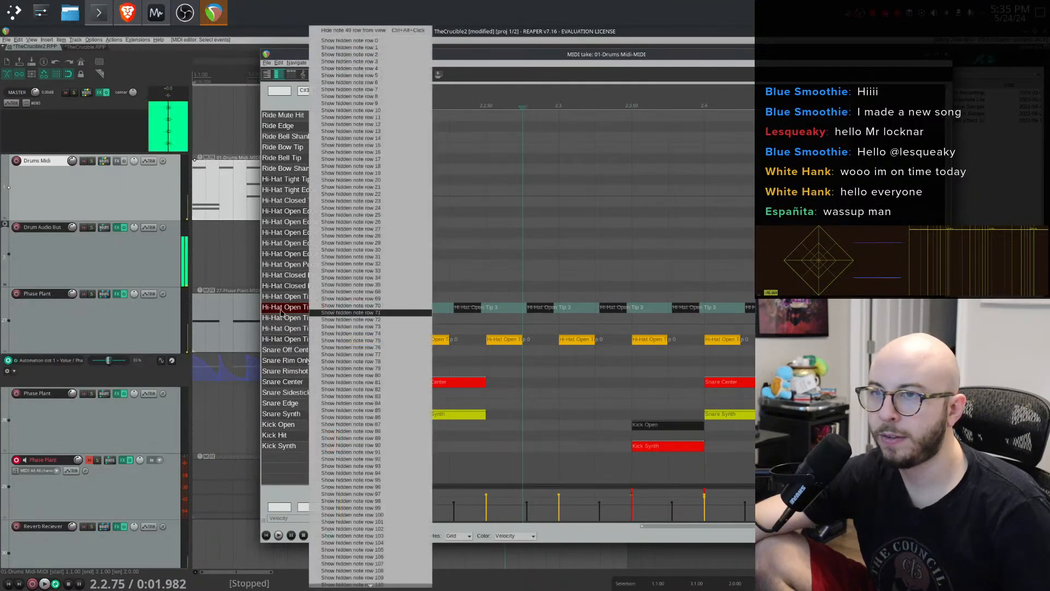
pyautogui.click(292, 311)
pyautogui.click(291, 310)
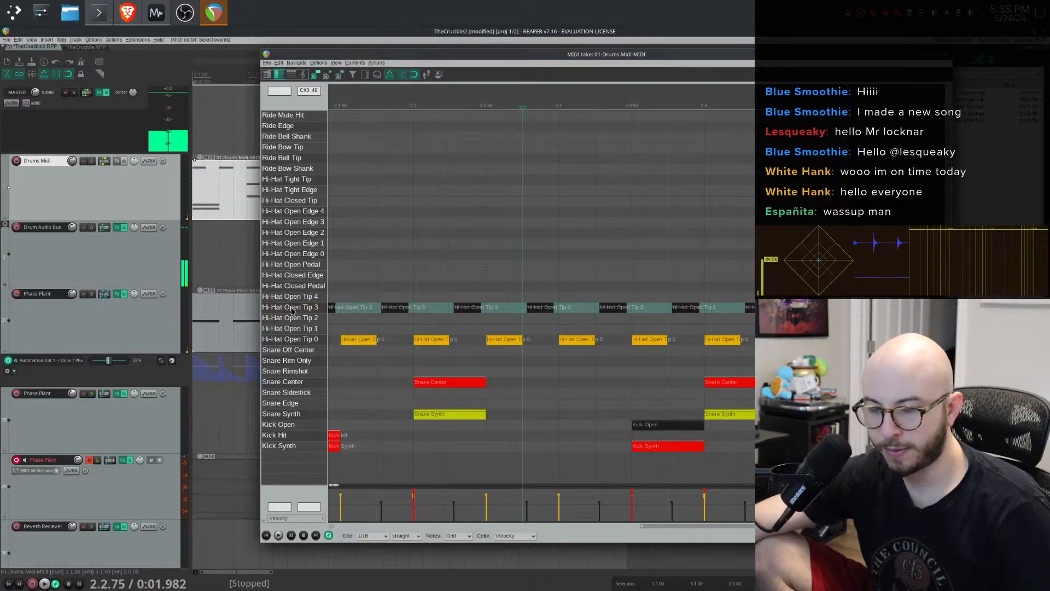
# - Mute the Hi-Hat Open Tip 3 notes and lower their velocity to 48 during playback
pyautogui.scroll(-6, 555, 319)
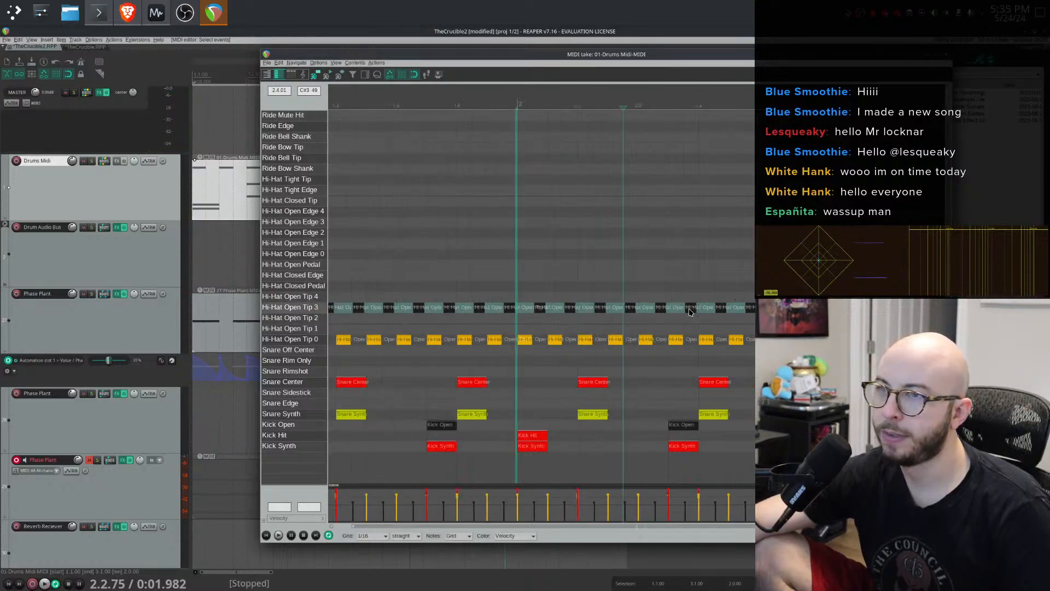
pyautogui.click(398, 293)
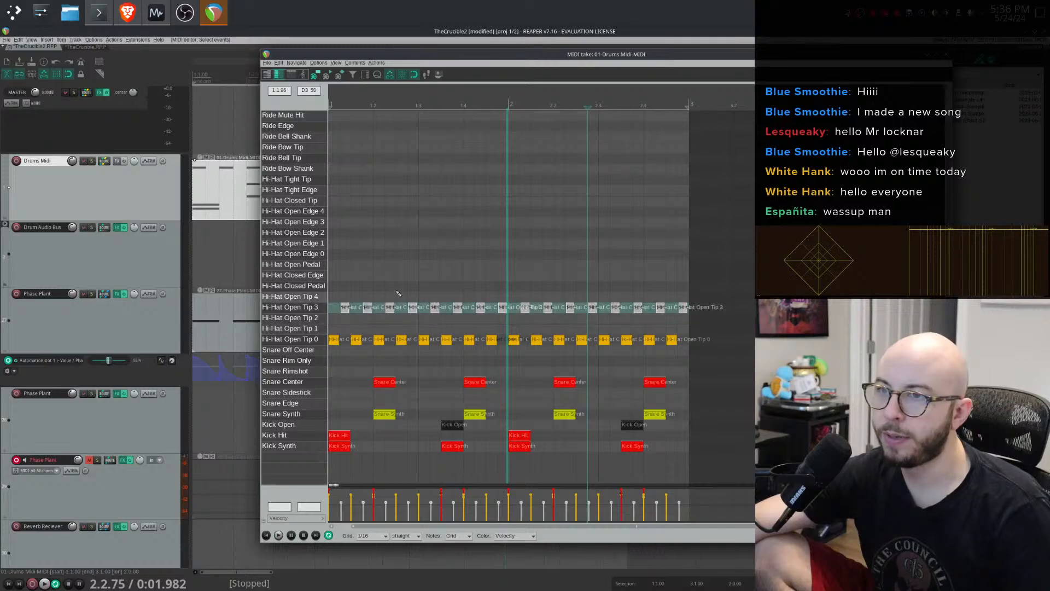
pyautogui.rightClick(369, 306)
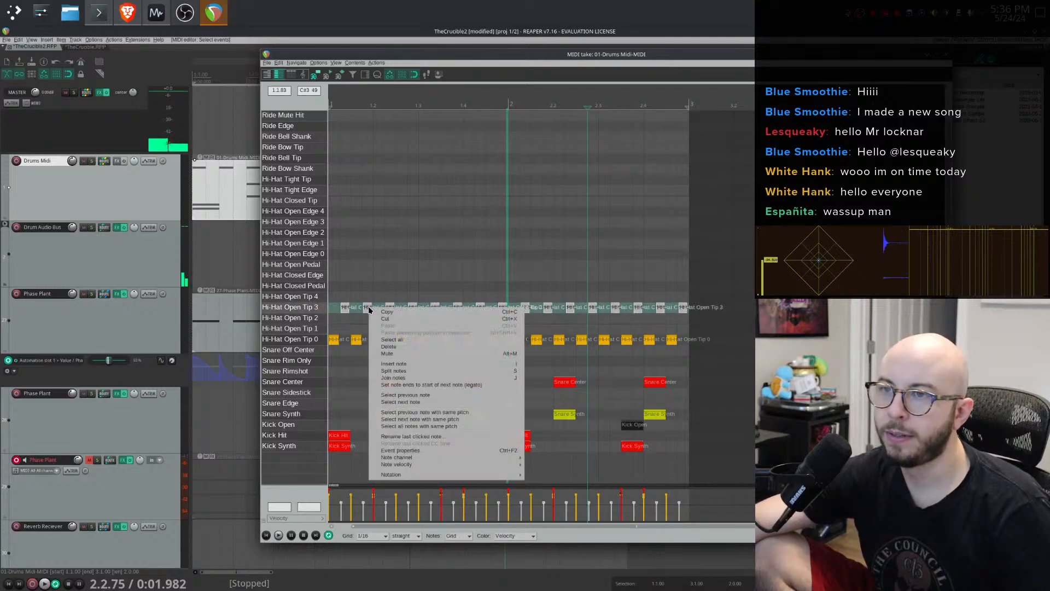
pyautogui.click(415, 353)
pyautogui.press('space')
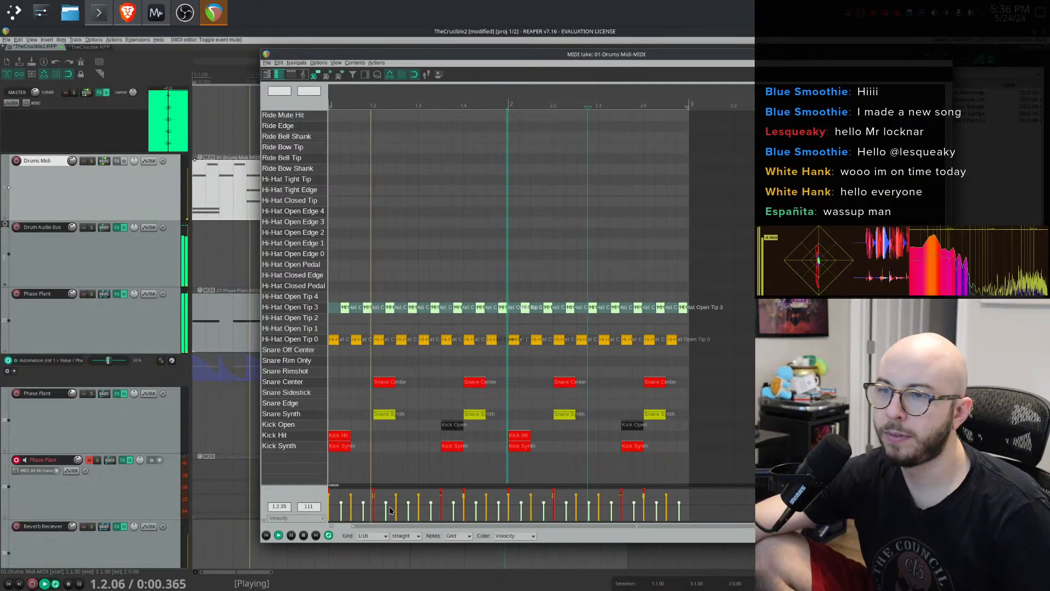
pyautogui.moveTo(384, 505); pyautogui.dragTo(389, 519)
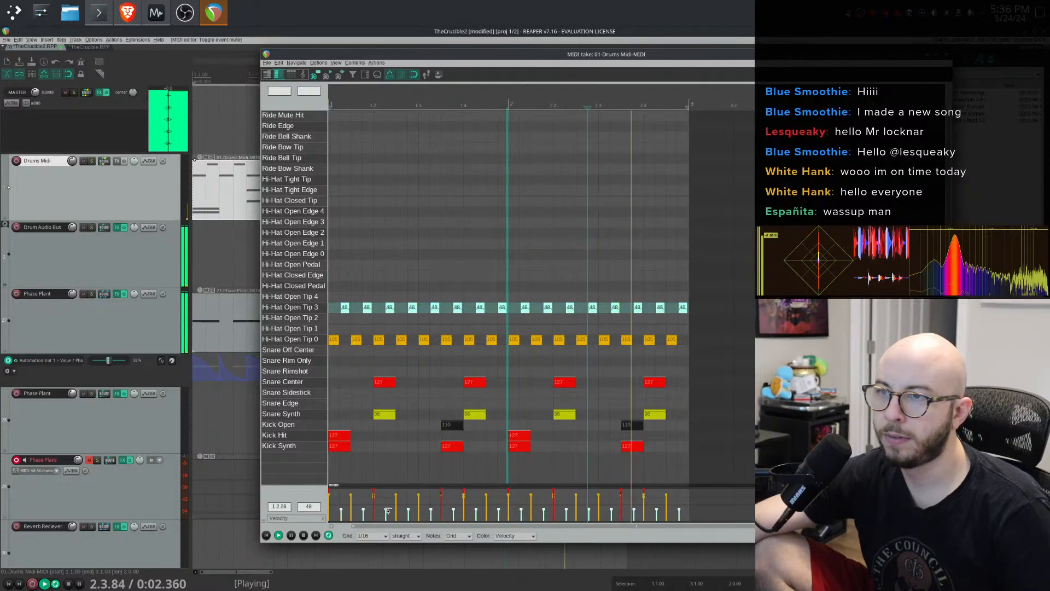
# - Nudge a Hi-Hat Open Tip 3 note slightly, then close the MIDI editor and the Phase Plant FX chain
pyautogui.scroll(5, 452, 306)
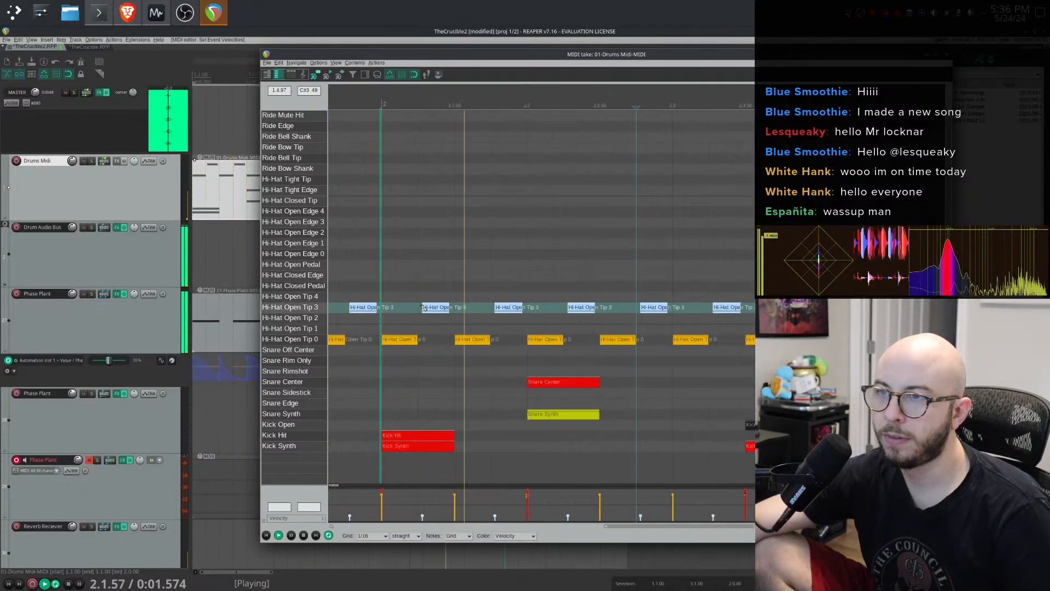
pyautogui.moveTo(495, 311); pyautogui.dragTo(501, 311)
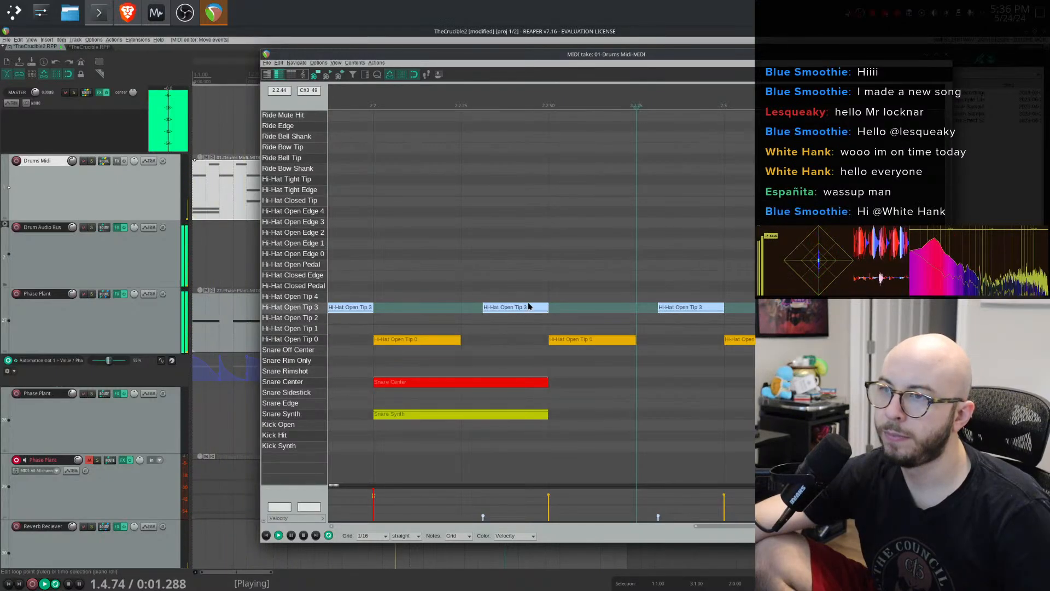
pyautogui.moveTo(527, 313); pyautogui.dragTo(541, 330)
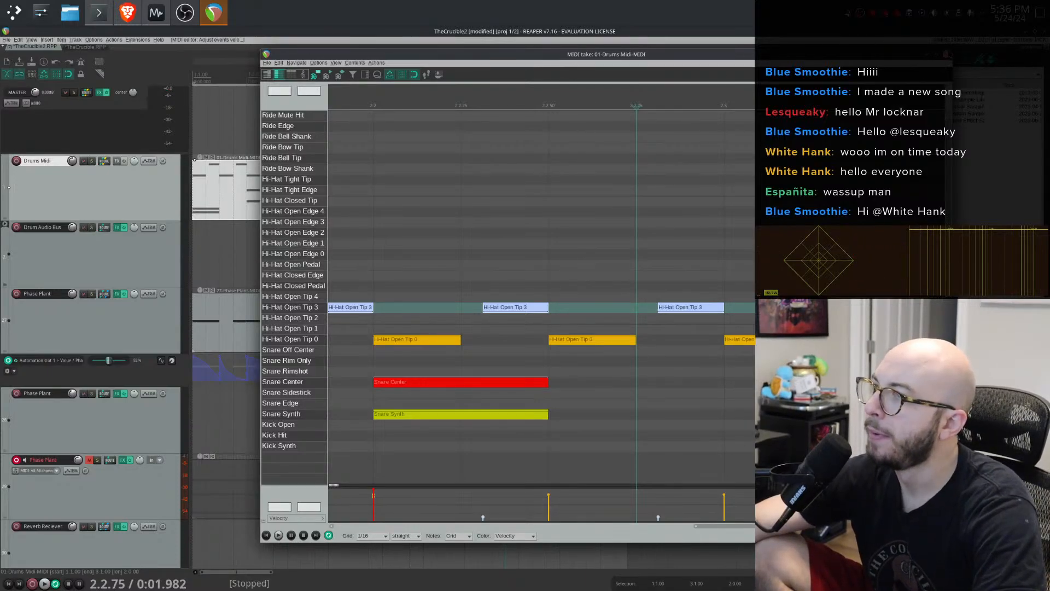
pyautogui.click(948, 54)
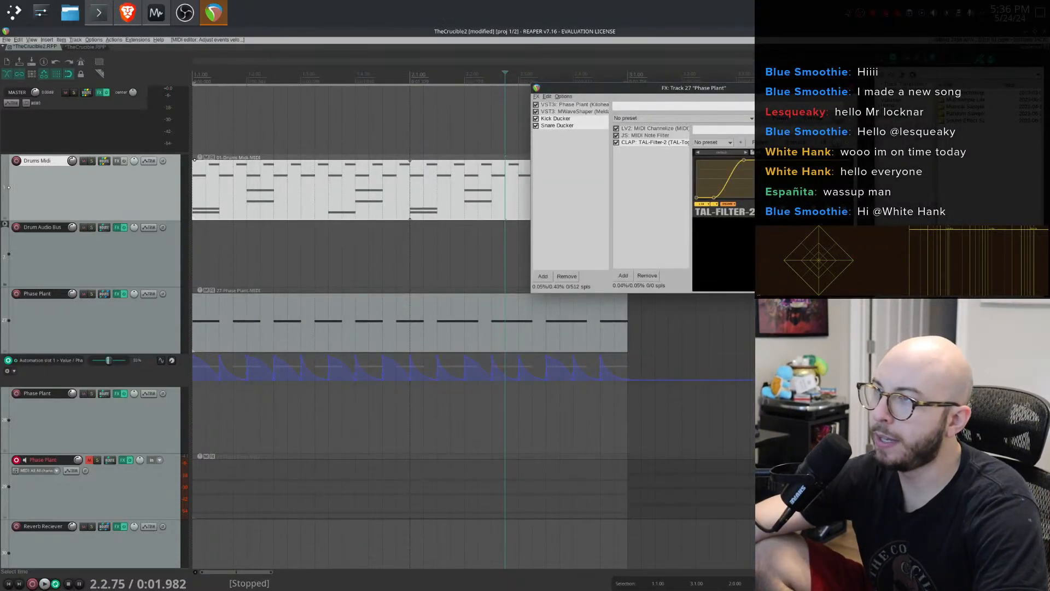
pyautogui.click(852, 87)
# - Move the Drums Midi item so it starts at bar 3, after the Phase Plant item
pyautogui.scroll(-4, 391, 171)
pyautogui.scroll(2, 391, 171)
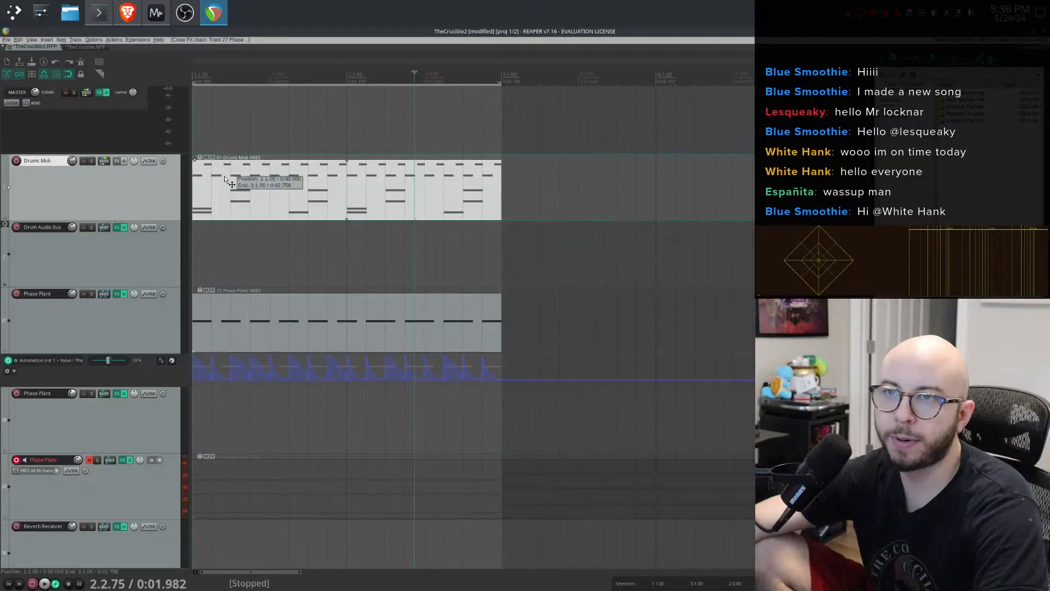
pyautogui.moveTo(225, 175); pyautogui.dragTo(534, 176)
pyautogui.click(349, 326)
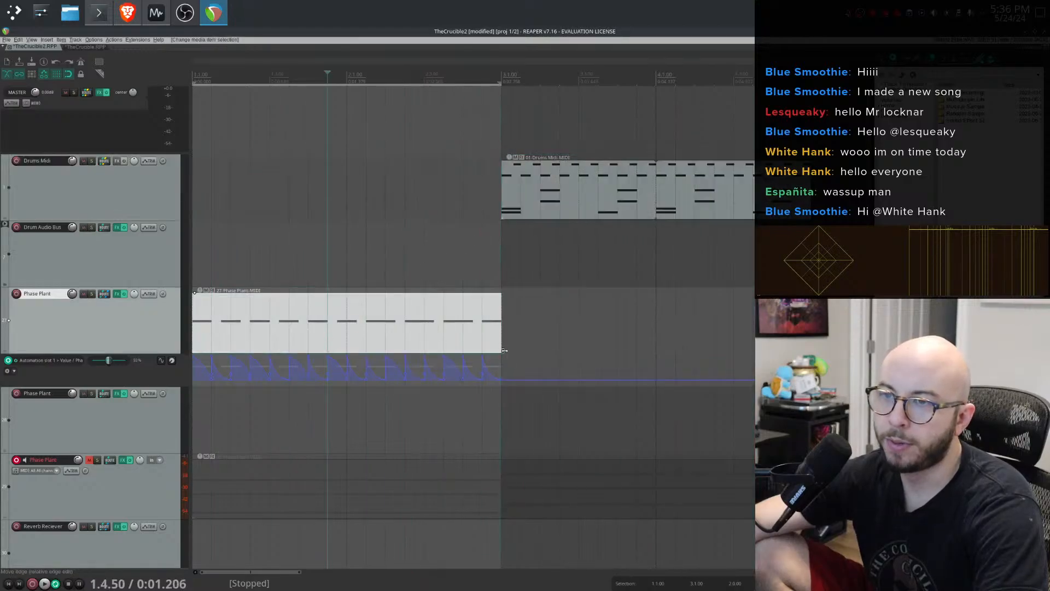
# - Remove the automation envelope from the Phase Plant track
pyautogui.rightClick(550, 352)
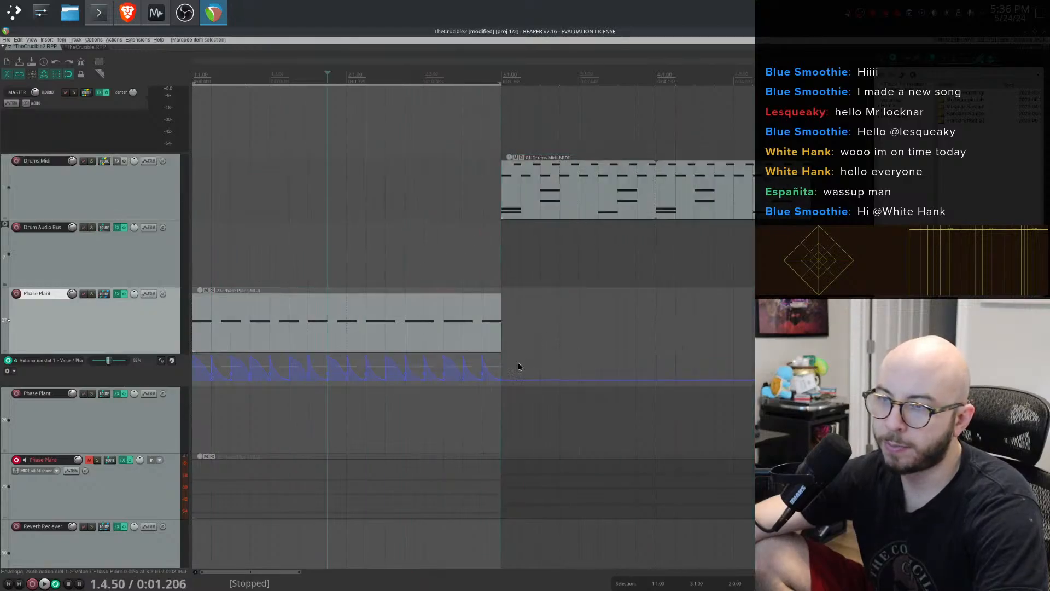
pyautogui.rightClick(53, 375)
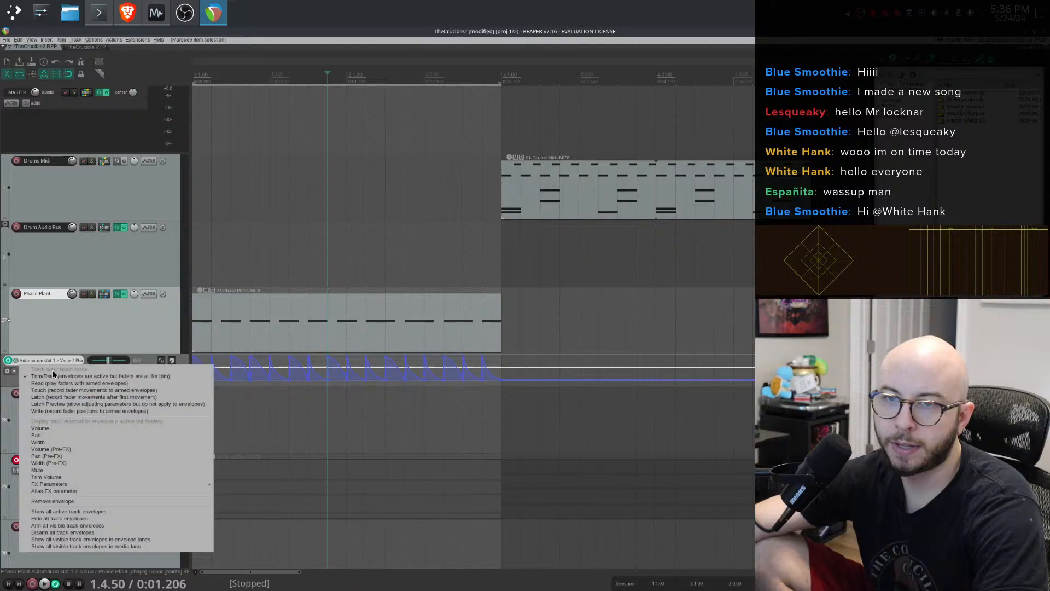
pyautogui.click(93, 502)
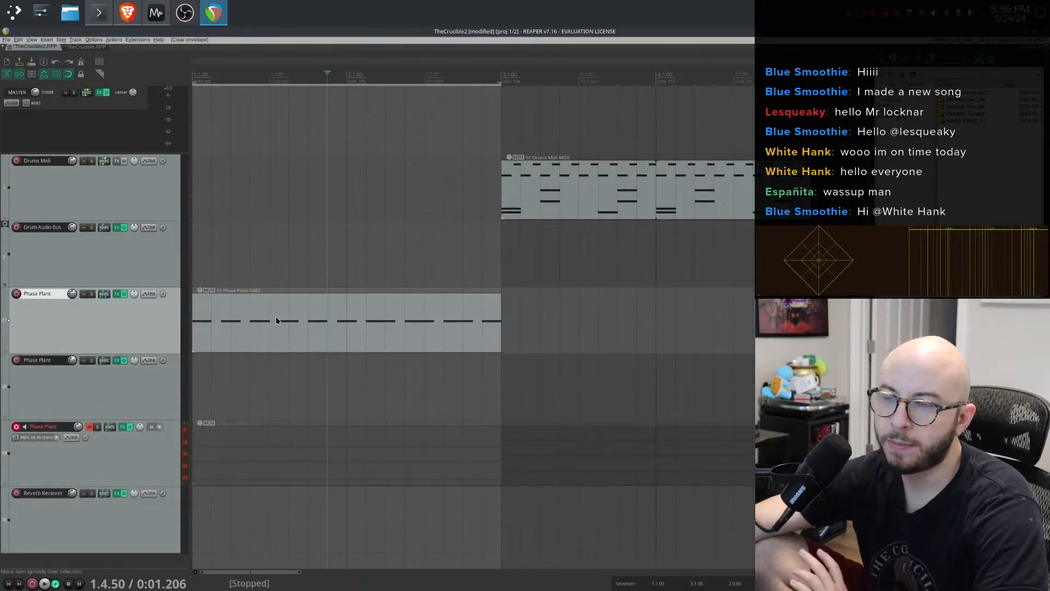
# - Audition the project and open the Phase Plant MIDI item in the MIDI editor
pyautogui.press('space')
pyautogui.press('space')
pyautogui.doubleClick(249, 318)
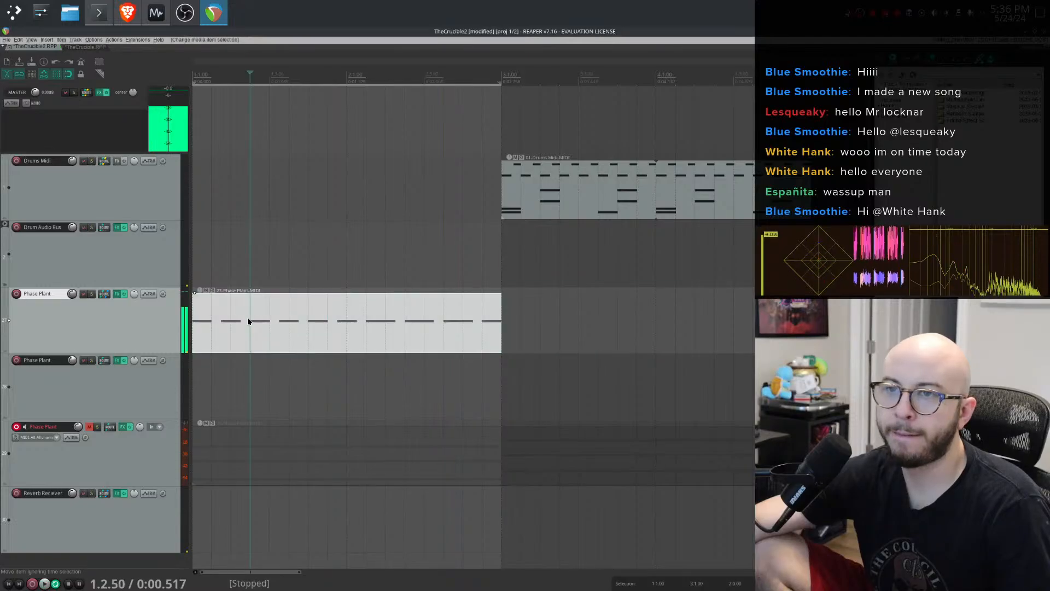
# - Delete all the repeated Phase Plant notes except the first one
pyautogui.doubleClick(391, 373)
pyautogui.doubleClick(454, 373)
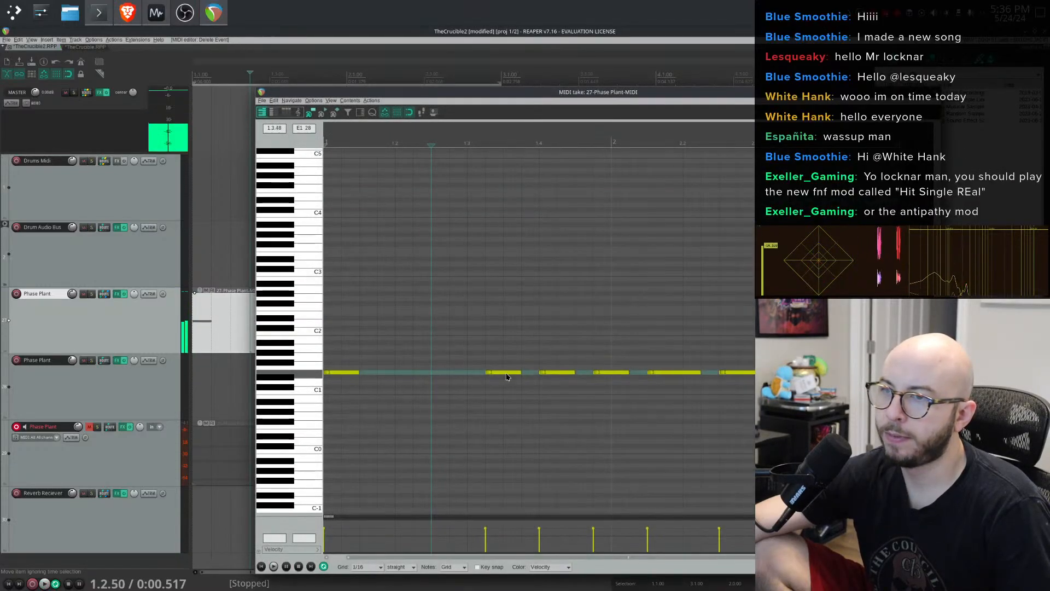
pyautogui.doubleClick(507, 373)
pyautogui.doubleClick(567, 373)
pyautogui.doubleClick(623, 373)
pyautogui.doubleClick(685, 373)
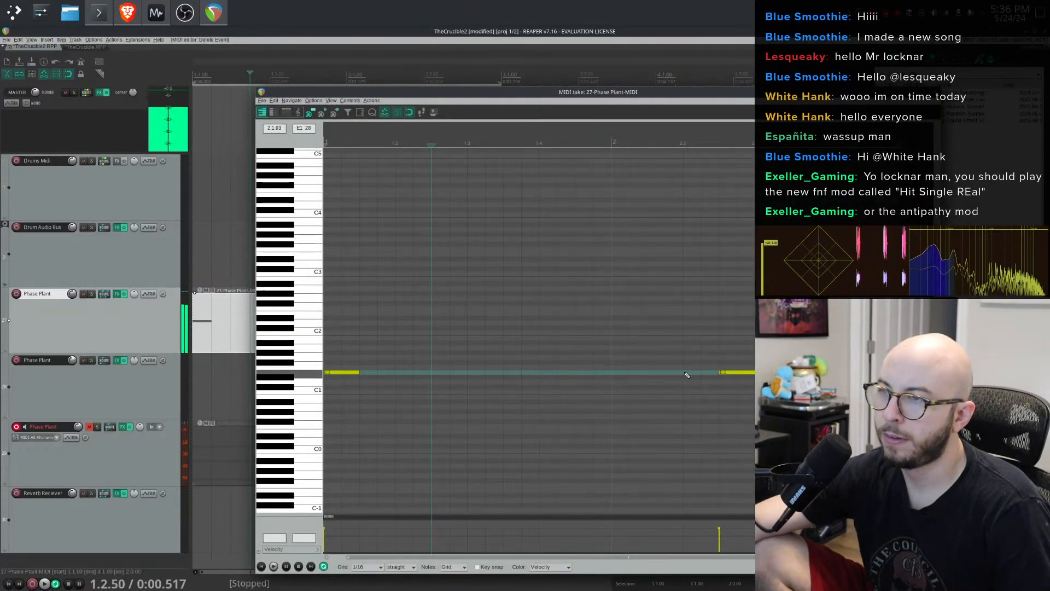
pyautogui.doubleClick(750, 373)
pyautogui.doubleClick(817, 377)
pyautogui.doubleClick(818, 377)
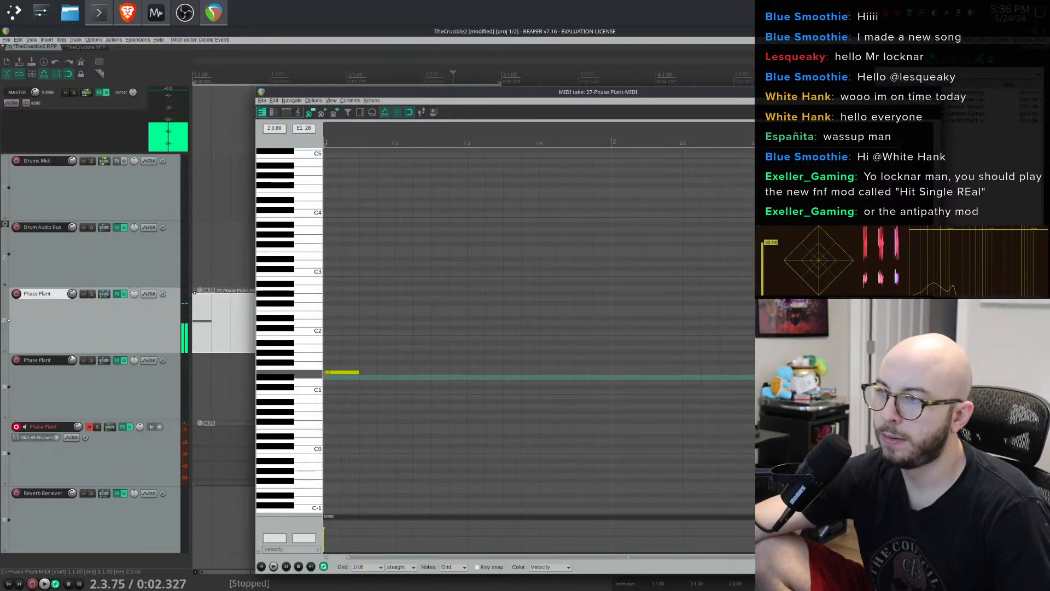
pyautogui.doubleClick(883, 372)
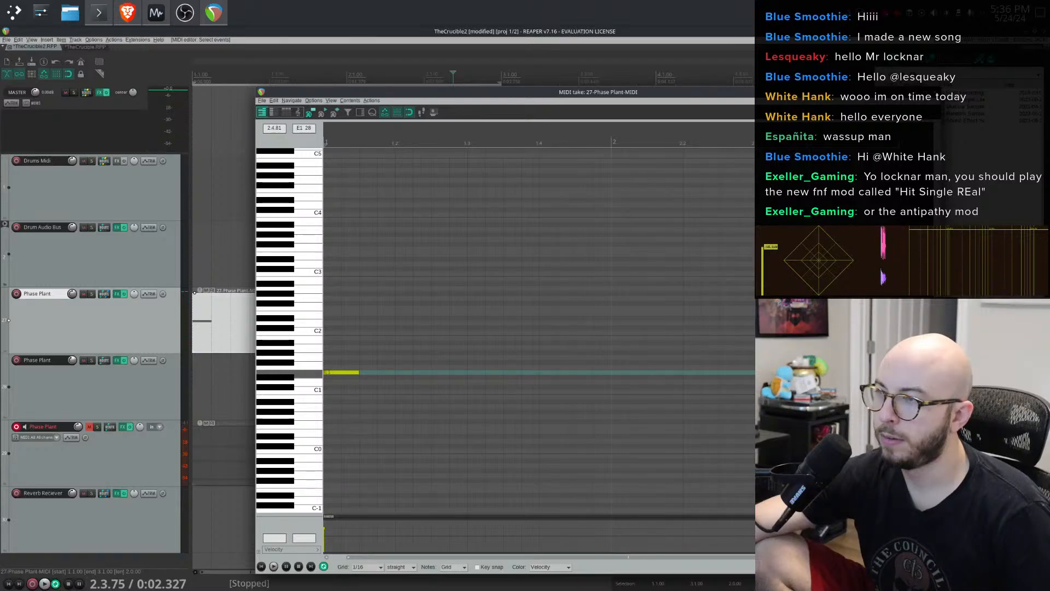
# - Lengthen the remaining Phase Plant note and audition it
pyautogui.click(357, 371)
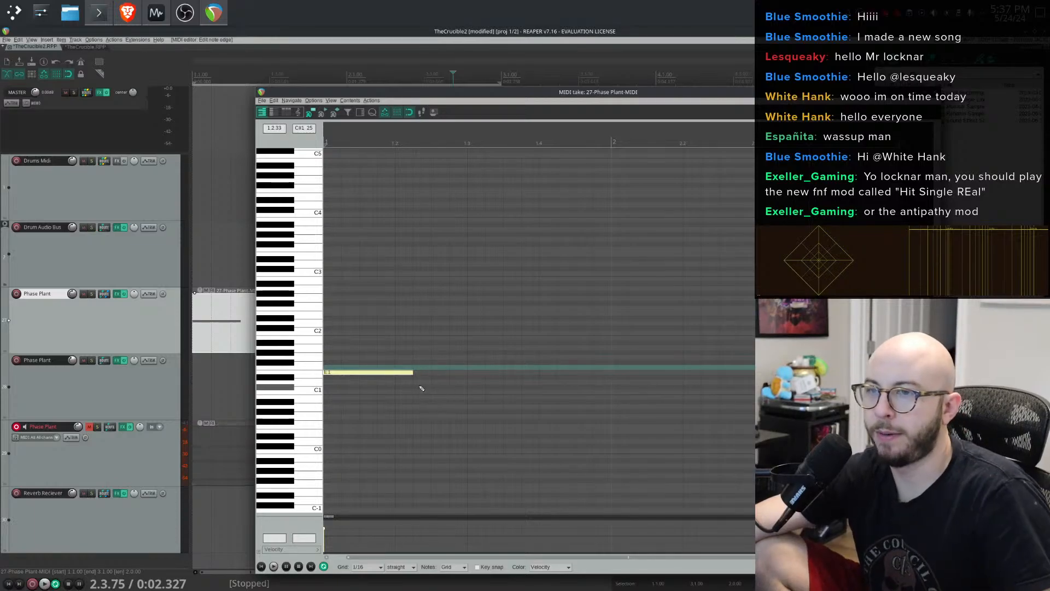
pyautogui.press('space')
pyautogui.press('space')
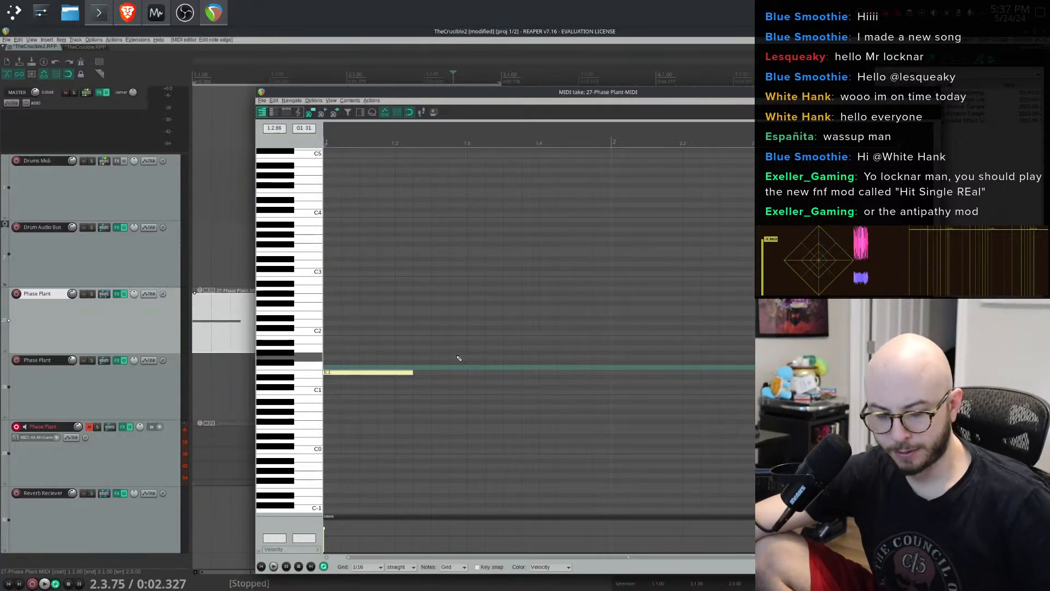
# - Preview a key and toggle record arm on the second Phase Plant track
pyautogui.click(268, 370)
pyautogui.click(106, 399)
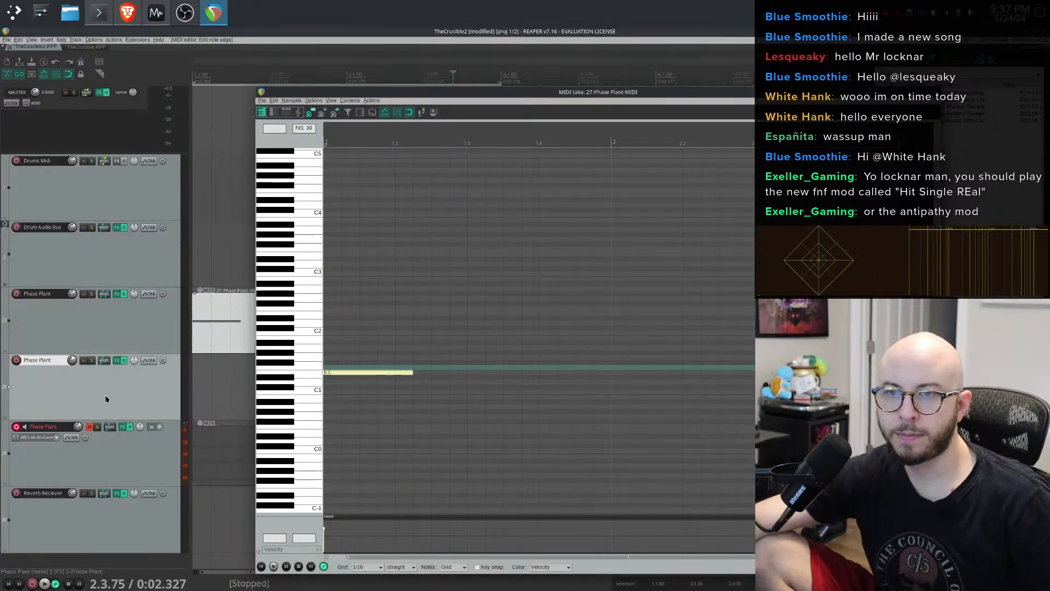
pyautogui.click(17, 360)
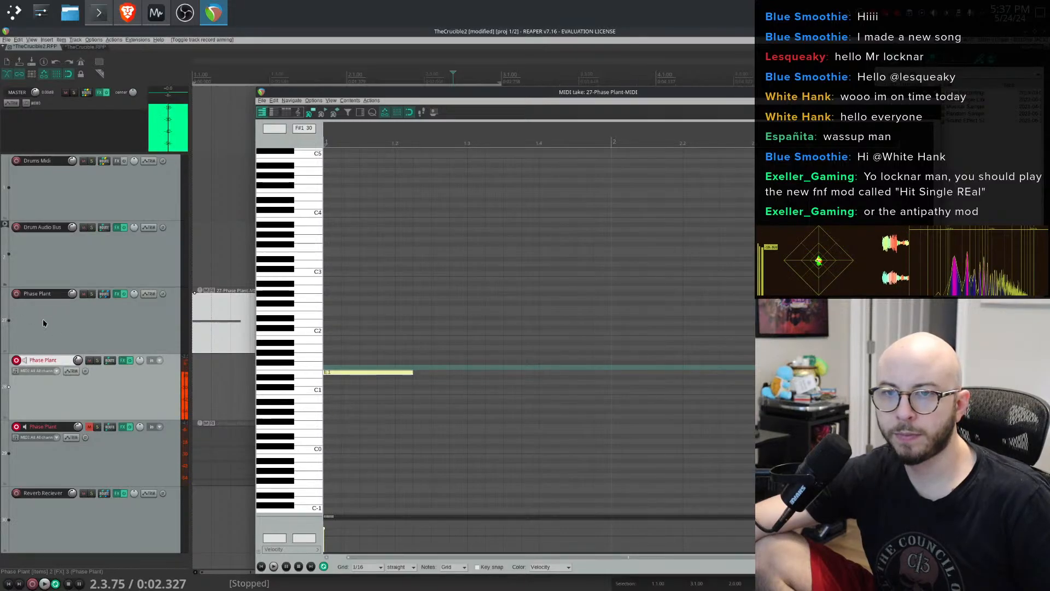
pyautogui.click(17, 360)
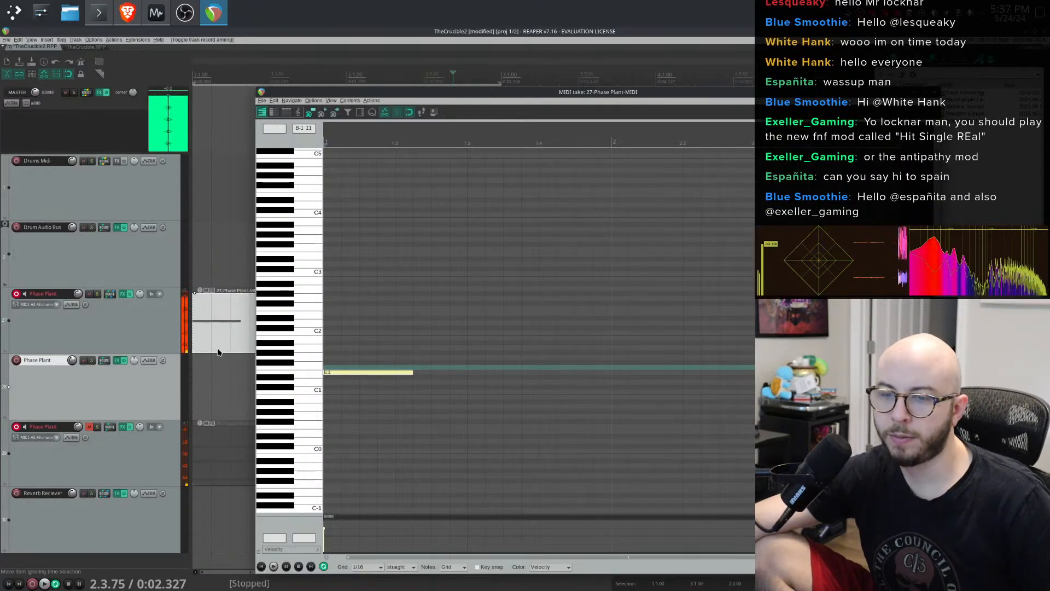
# - Open the Phase Plant plugin window from the Phase Plant track's FX chain
pyautogui.click(123, 294)
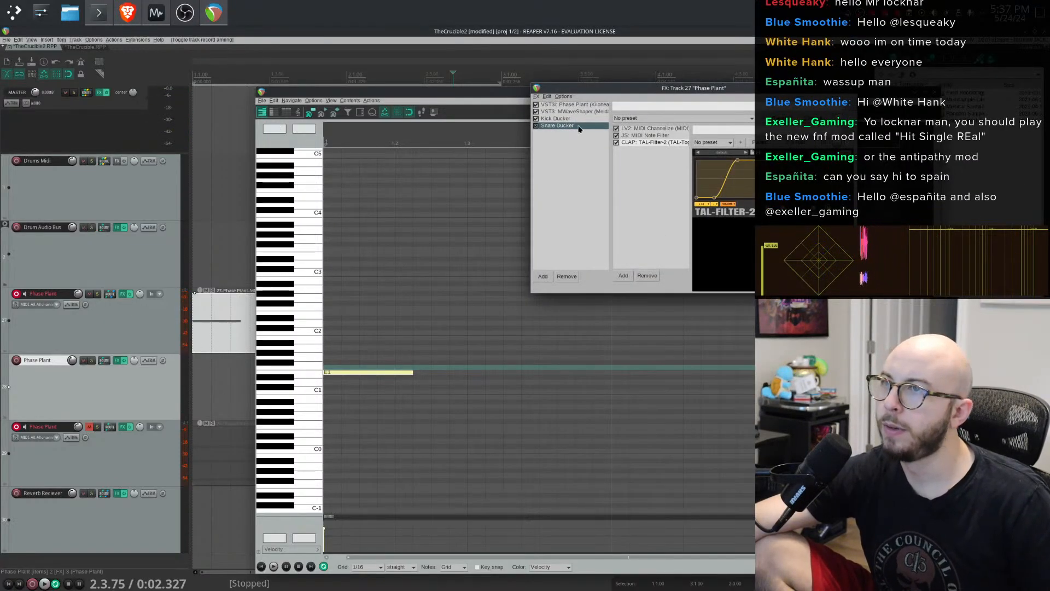
pyautogui.click(581, 105)
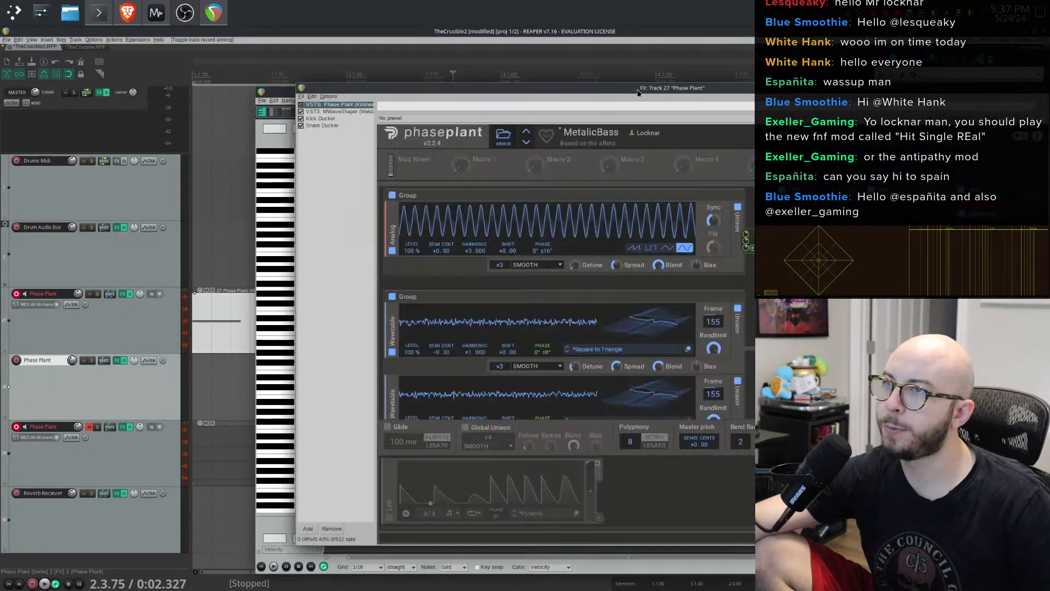
pyautogui.moveTo(716, 85); pyautogui.dragTo(442, 45)
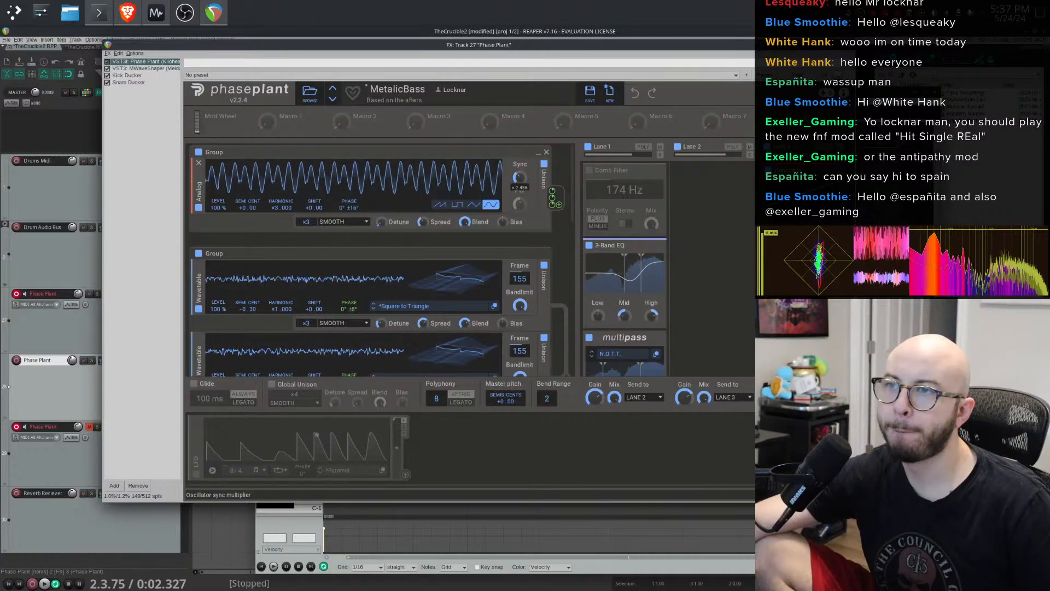
# - Set the first analog oscillator's harmonic to ×6.000
pyautogui.moveTo(273, 206); pyautogui.dragTo(272, 184)
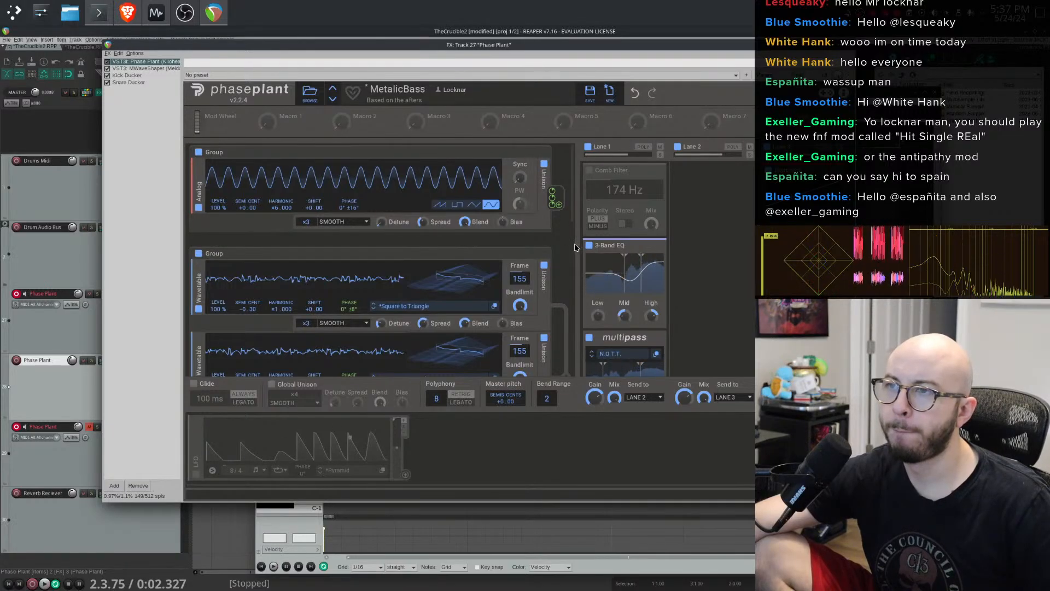
pyautogui.scroll(-4, 612, 272)
pyautogui.scroll(-5, 446, 276)
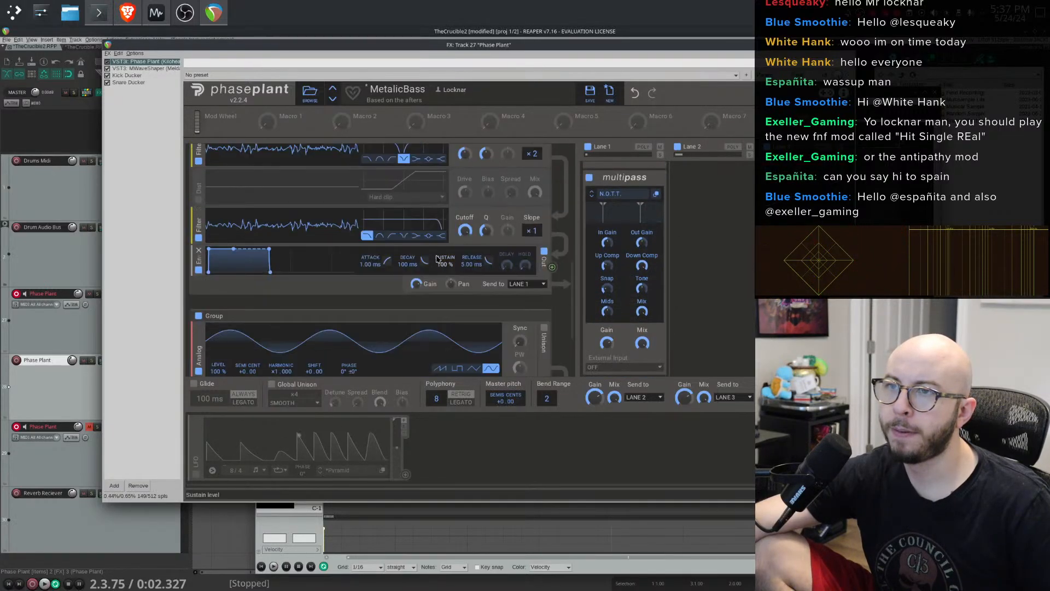
# - Set the first filter's slope to ×4 and raise the cutoffs of both filters
pyautogui.moveTo(464, 207); pyautogui.dragTo(465, 194)
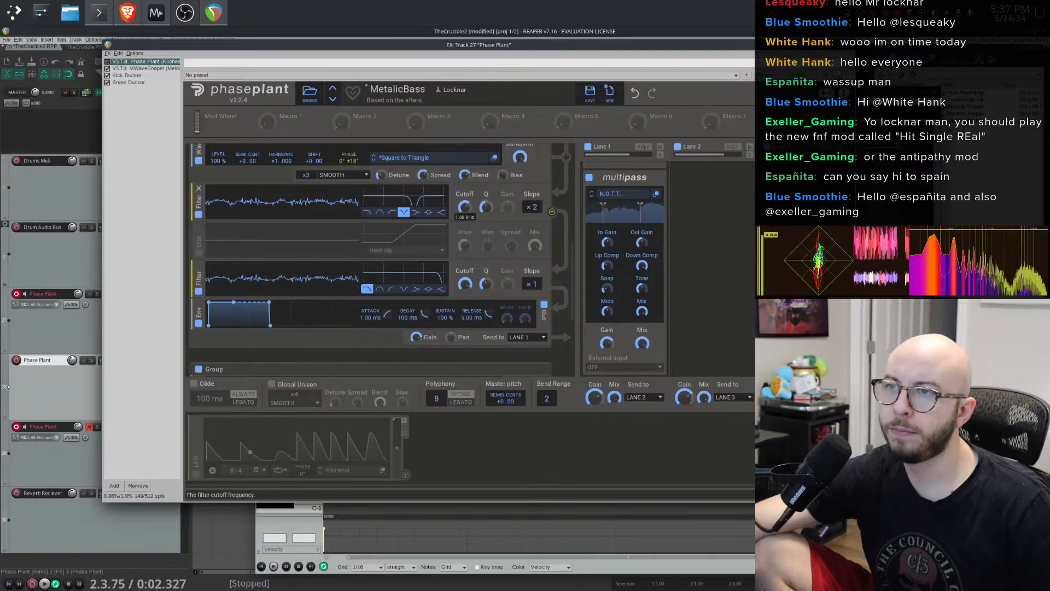
pyautogui.moveTo(532, 206); pyautogui.dragTo(532, 198)
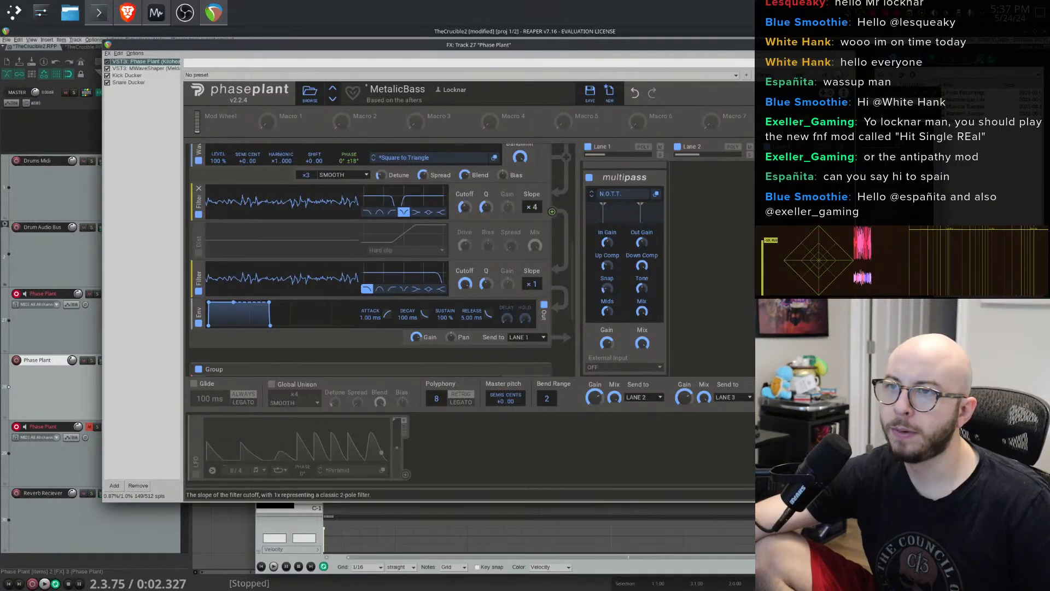
pyautogui.moveTo(464, 207)
pyautogui.mouseDown()
pyautogui.moveTo(465, 186)
pyautogui.moveTo(465, 235)
pyautogui.moveTo(465, 201)
pyautogui.mouseUp()
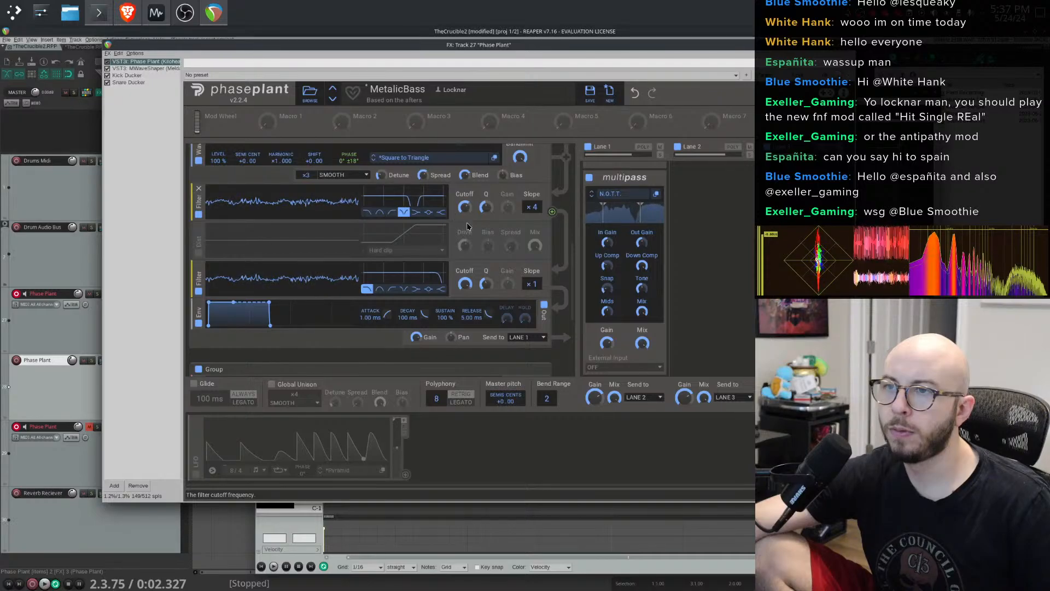
pyautogui.moveTo(464, 284); pyautogui.dragTo(464, 257)
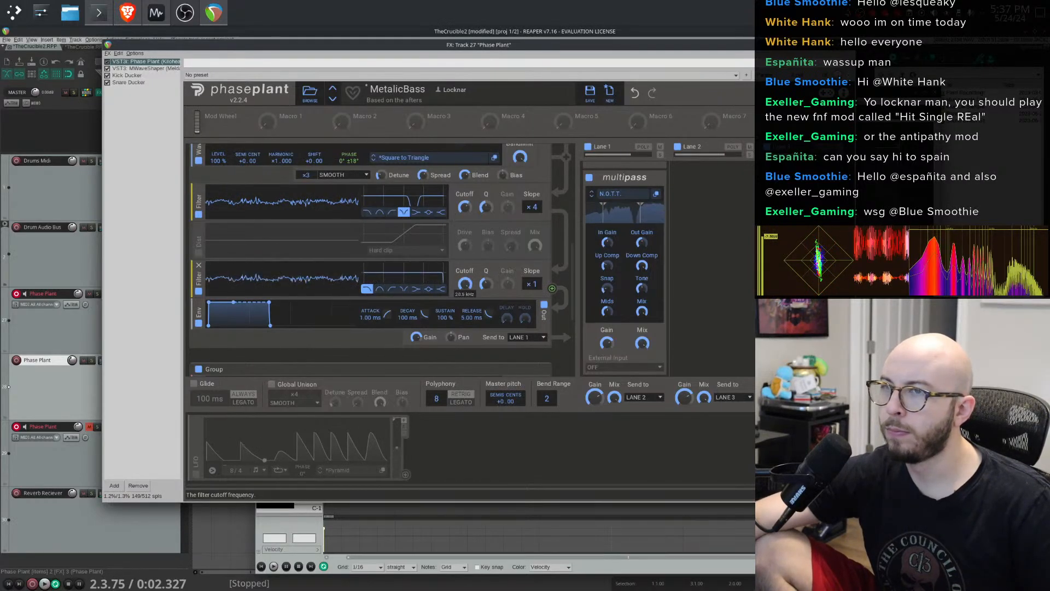
# - Add a new group containing an Aux generator below the filter section
pyautogui.scroll(-2, 387, 310)
pyautogui.scroll(4, 387, 310)
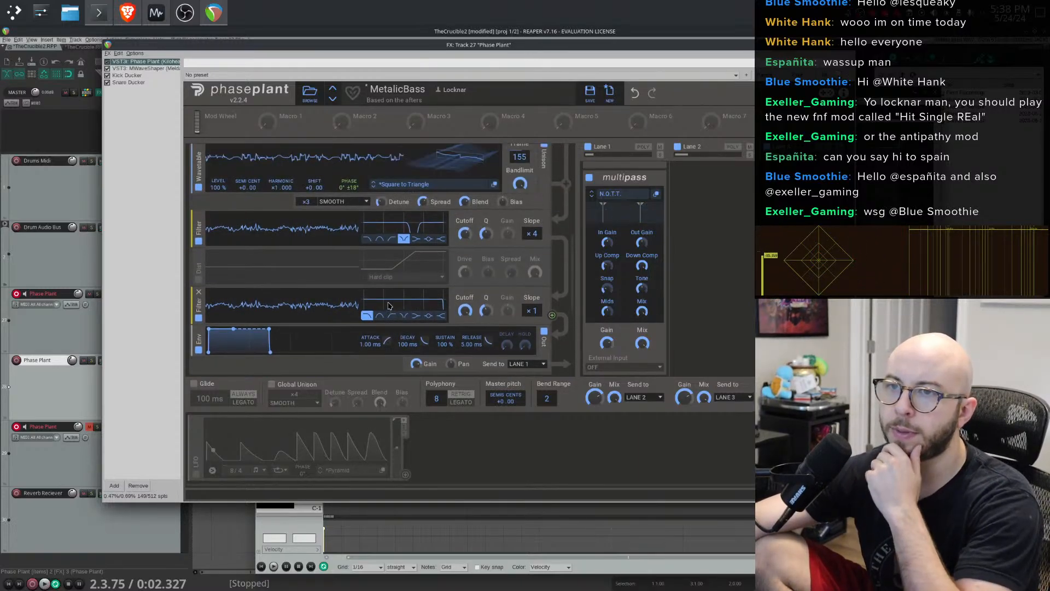
pyautogui.scroll(6, 390, 295)
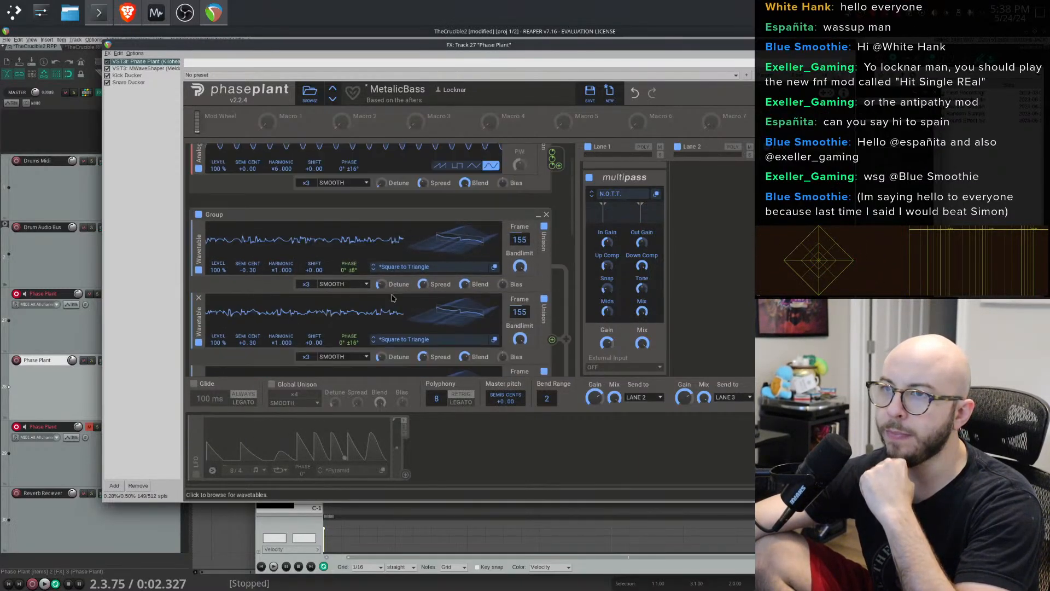
pyautogui.scroll(-12, 411, 245)
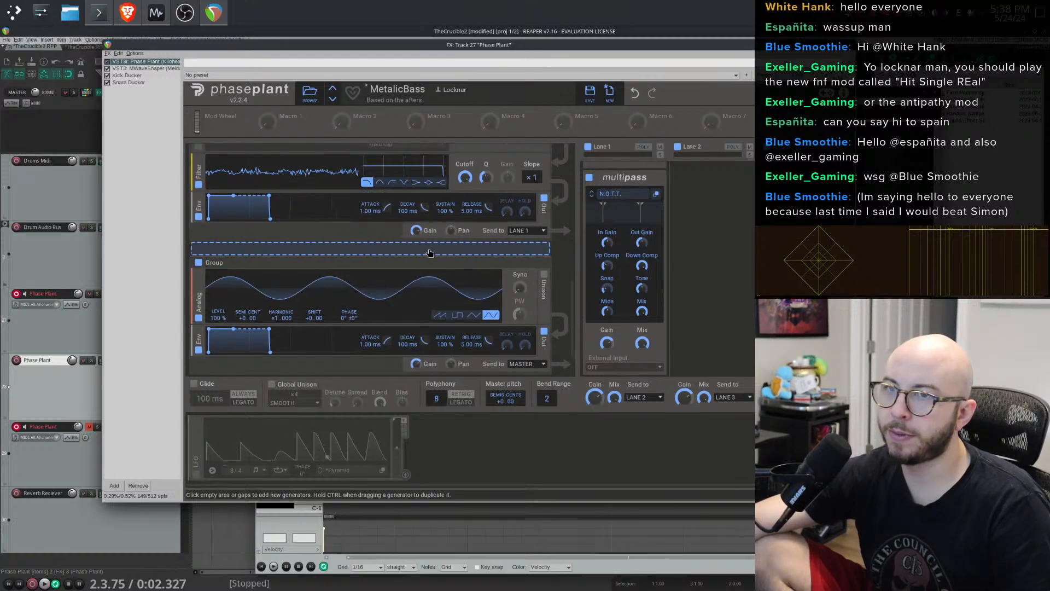
pyautogui.click(429, 253)
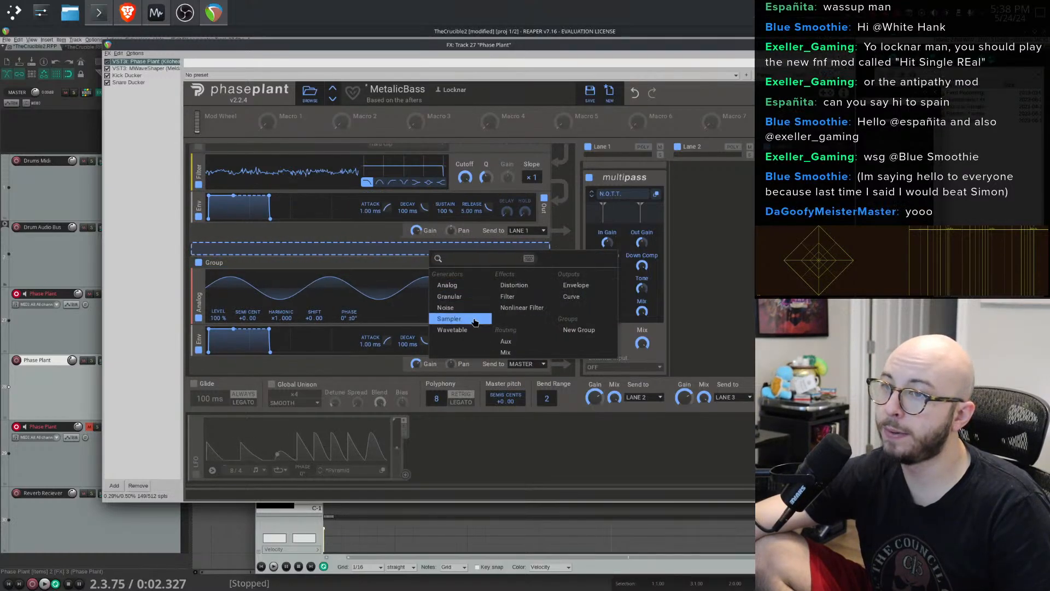
pyautogui.click(575, 332)
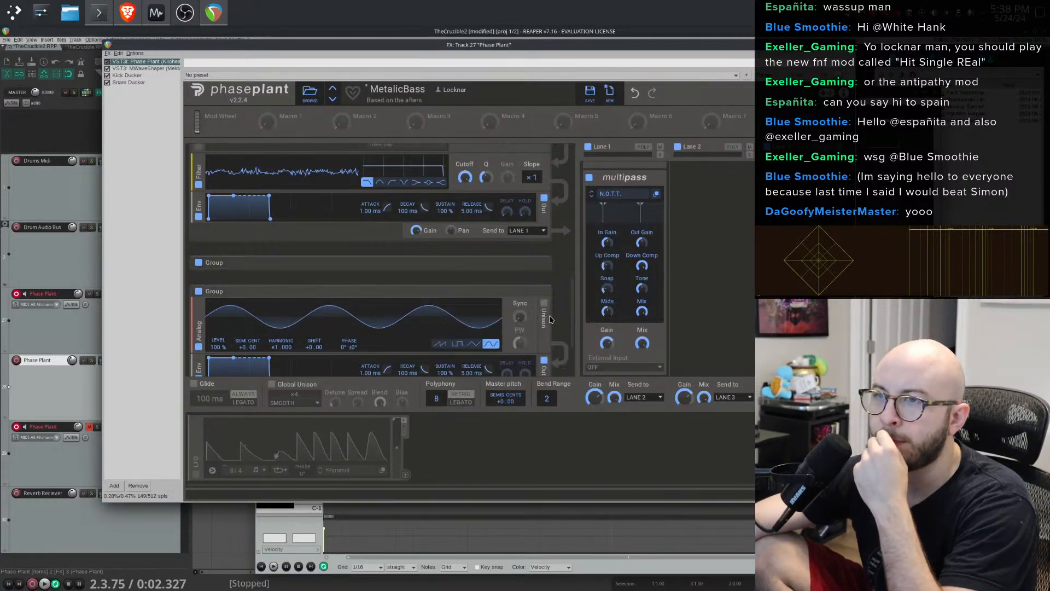
pyautogui.click(247, 274)
pyautogui.click(342, 370)
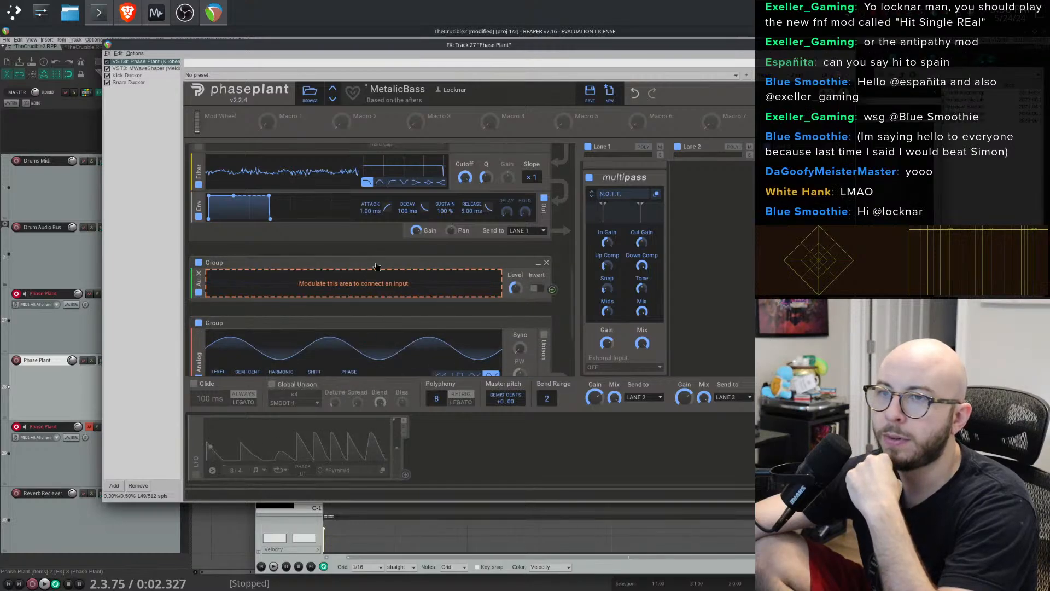
# - Route the filter output into the Aux generator's input, keeping the envelope sent to Lane 1
pyautogui.scroll(2, 376, 266)
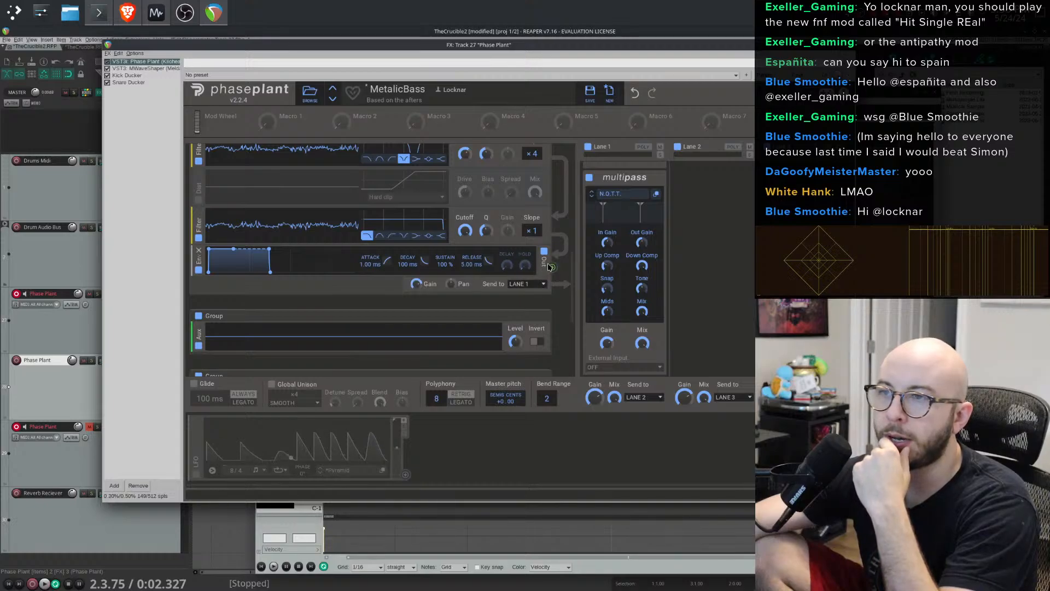
pyautogui.click(529, 283)
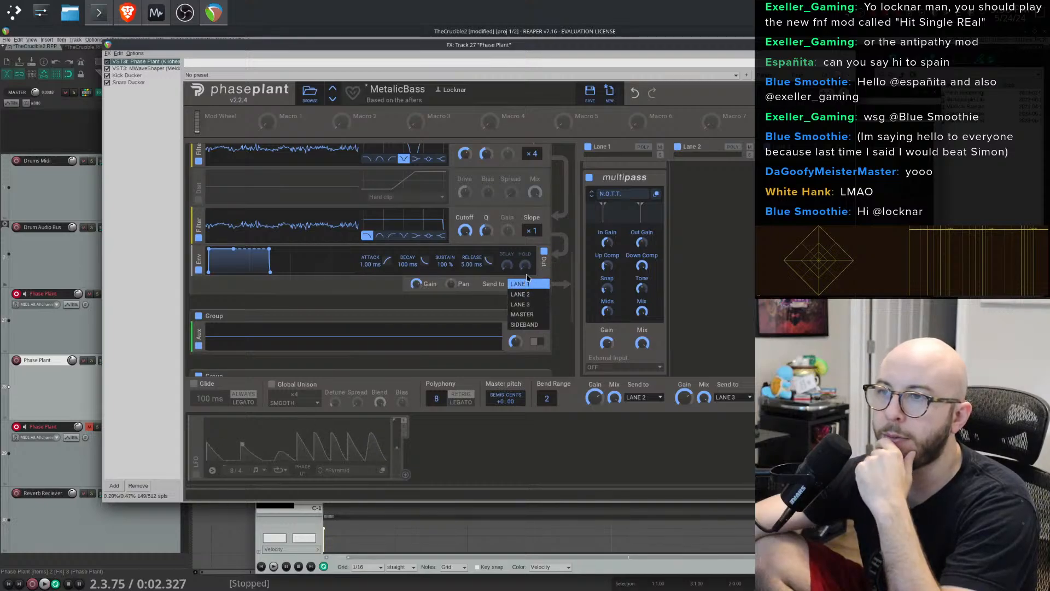
pyautogui.click(526, 281)
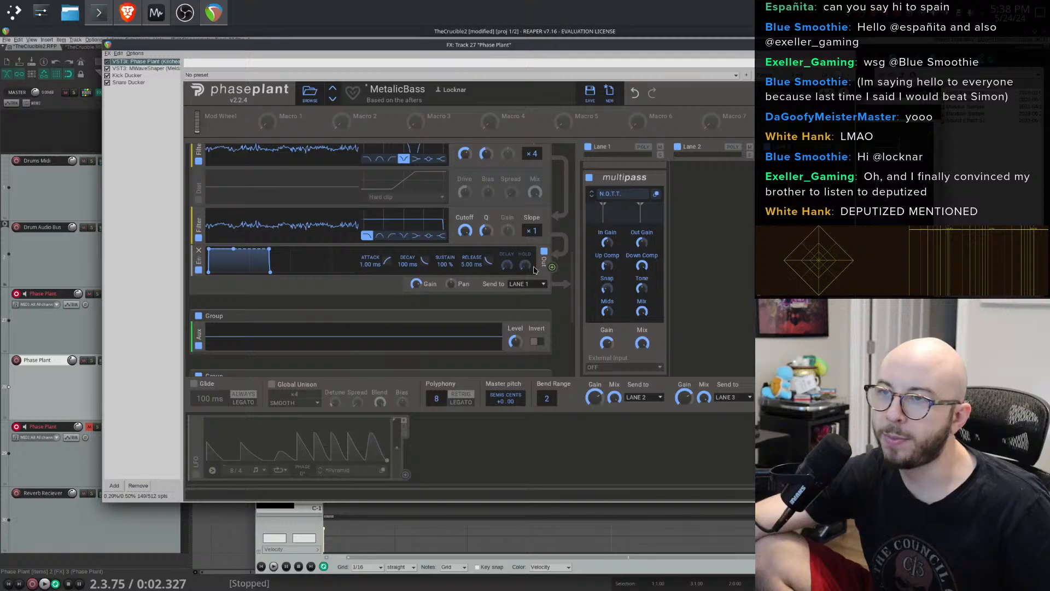
pyautogui.scroll(1, 535, 270)
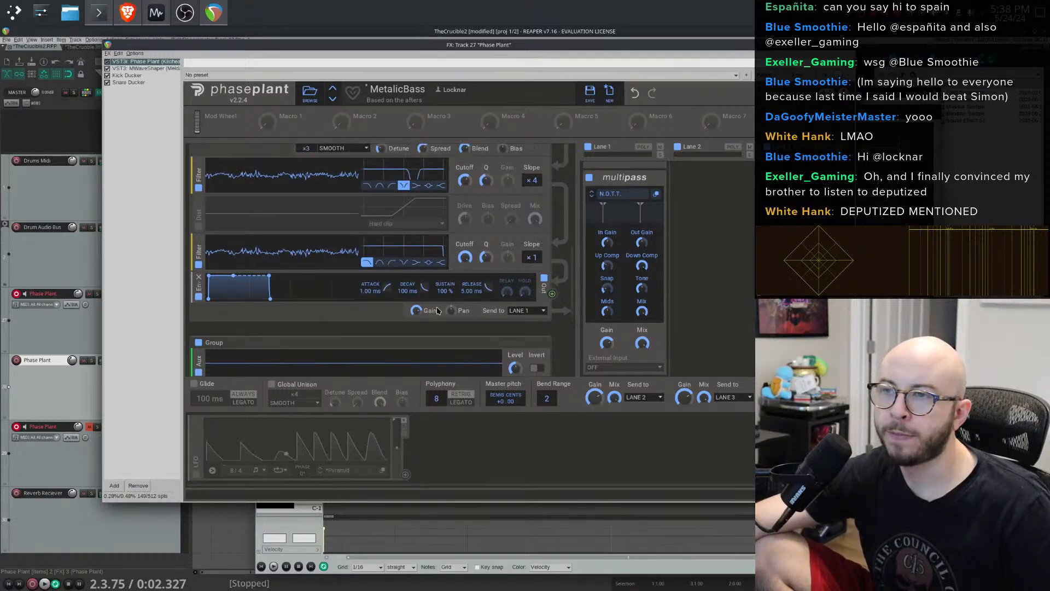
pyautogui.scroll(2, 486, 310)
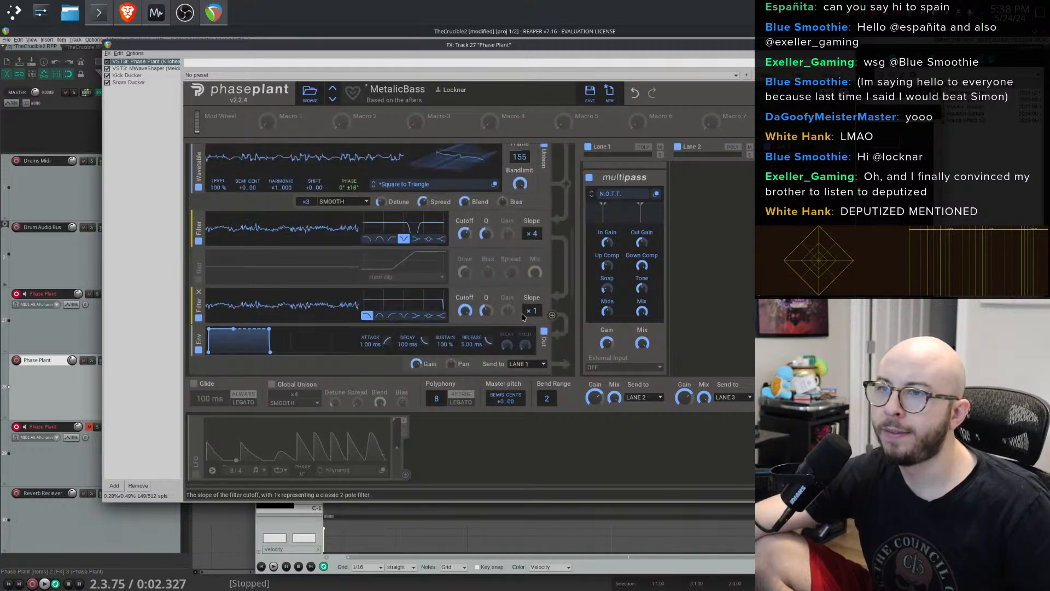
pyautogui.scroll(-3, 523, 316)
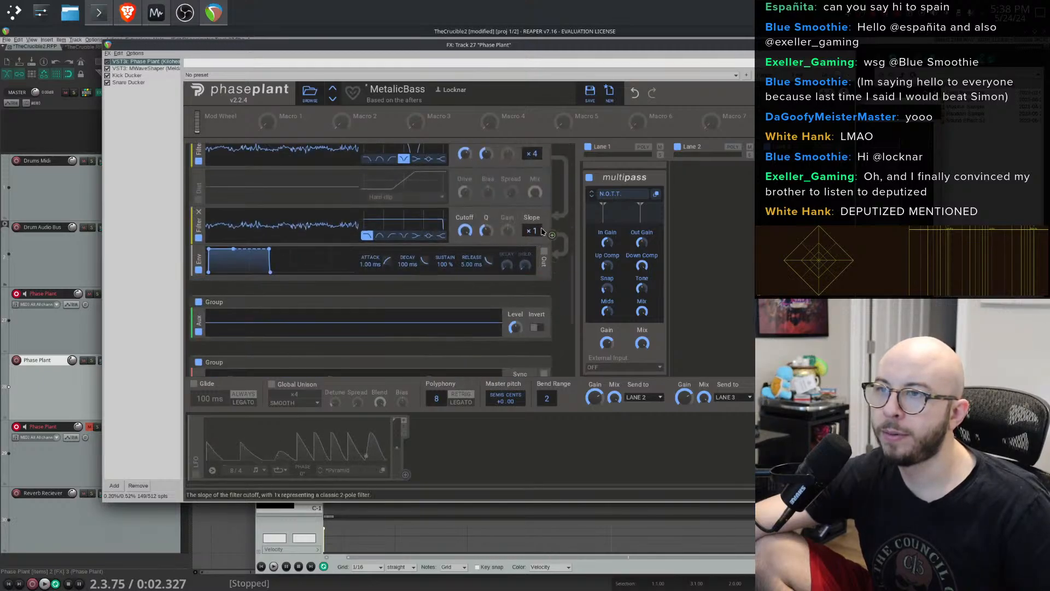
pyautogui.click(552, 234)
pyautogui.moveTo(552, 235); pyautogui.dragTo(355, 331)
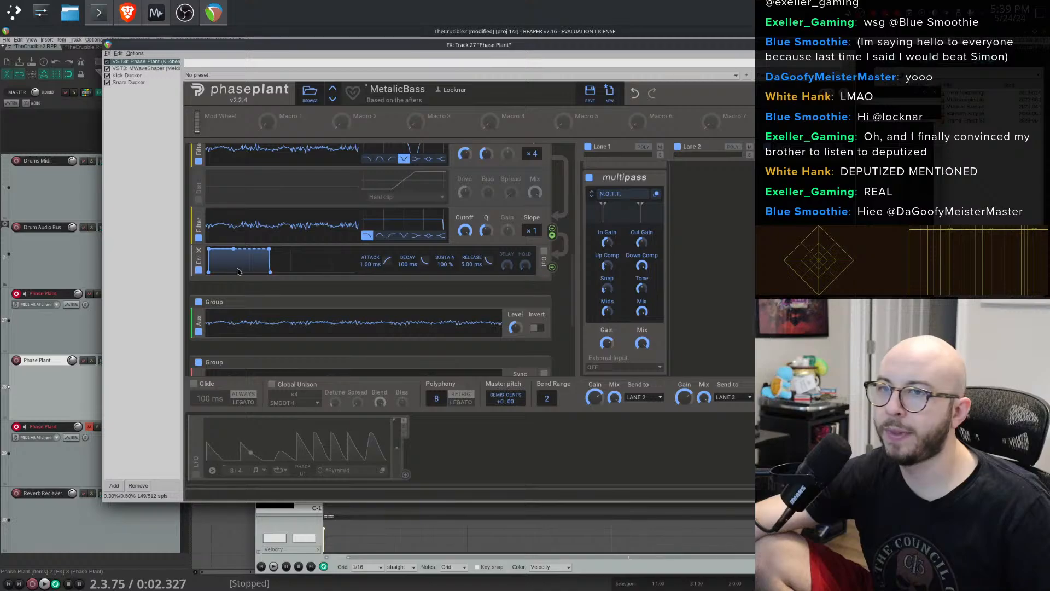
# - Adjust the envelope in the Aux group and toggle the Aux generator's Invert option
pyautogui.moveTo(238, 272); pyautogui.dragTo(277, 253)
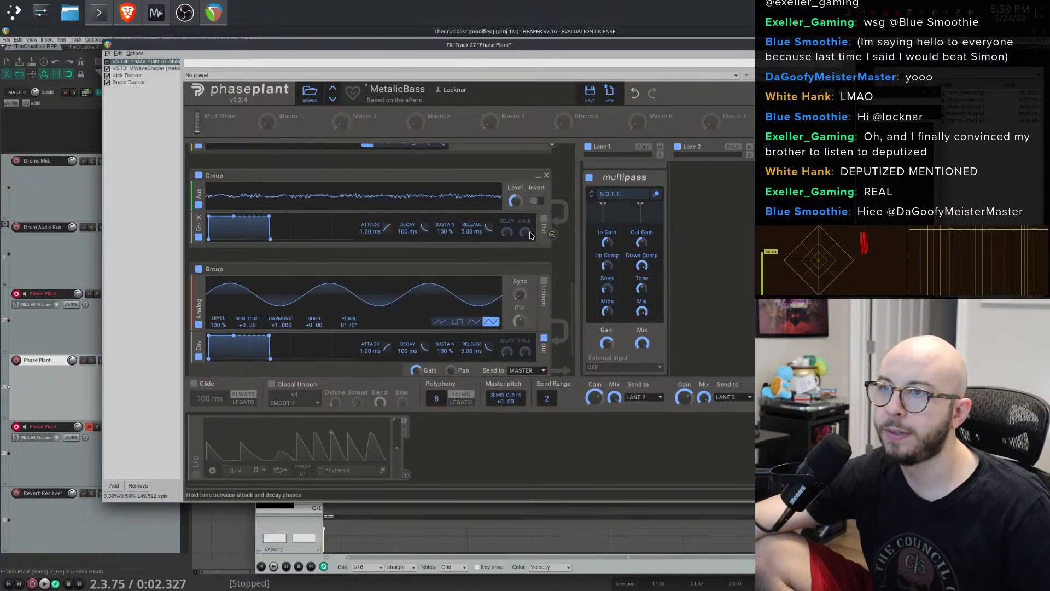
pyautogui.click(544, 221)
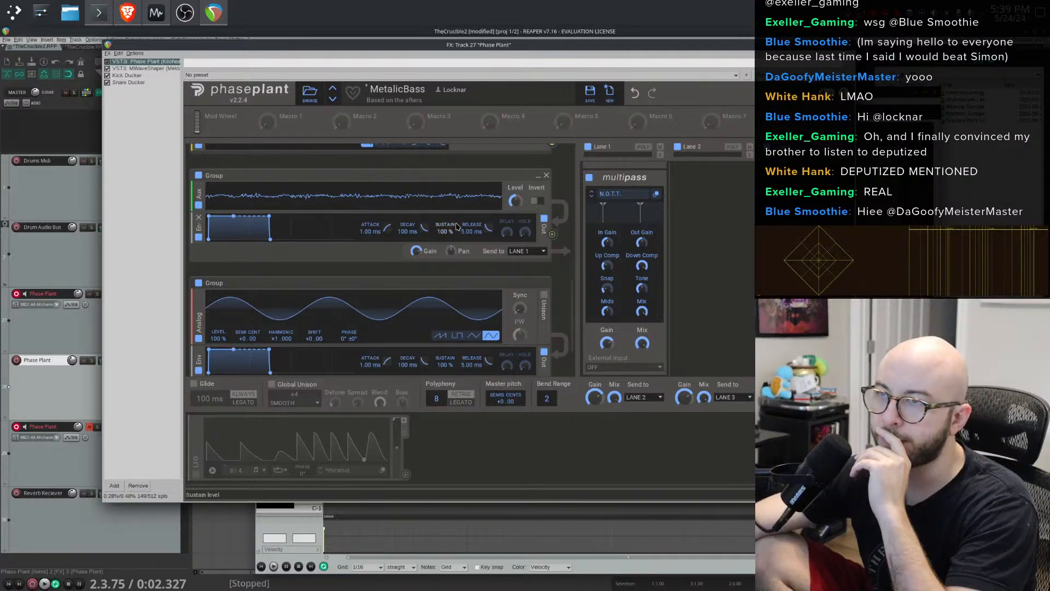
pyautogui.scroll(1, 457, 227)
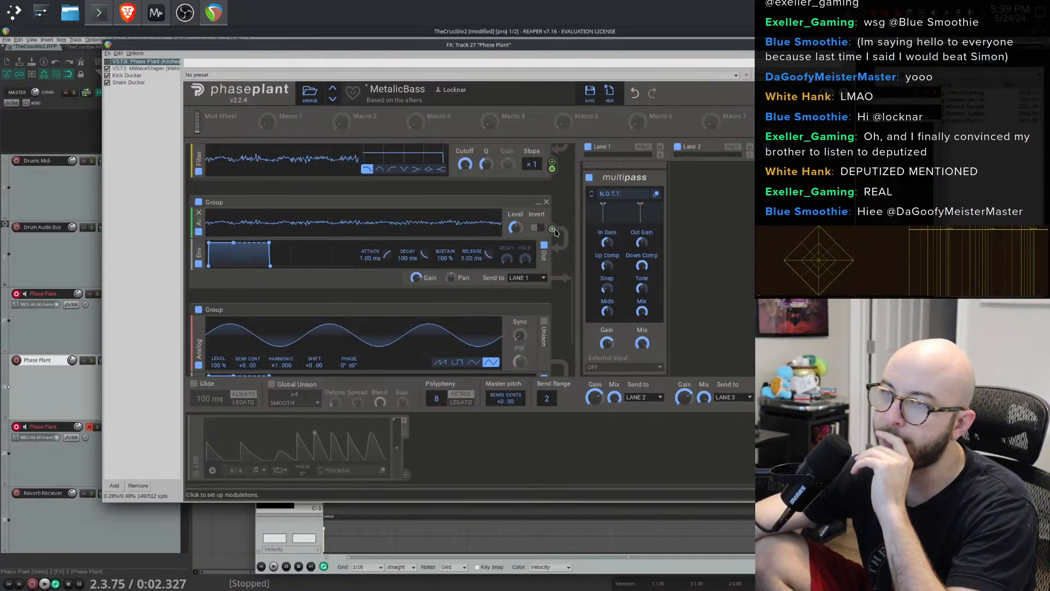
pyautogui.click(533, 229)
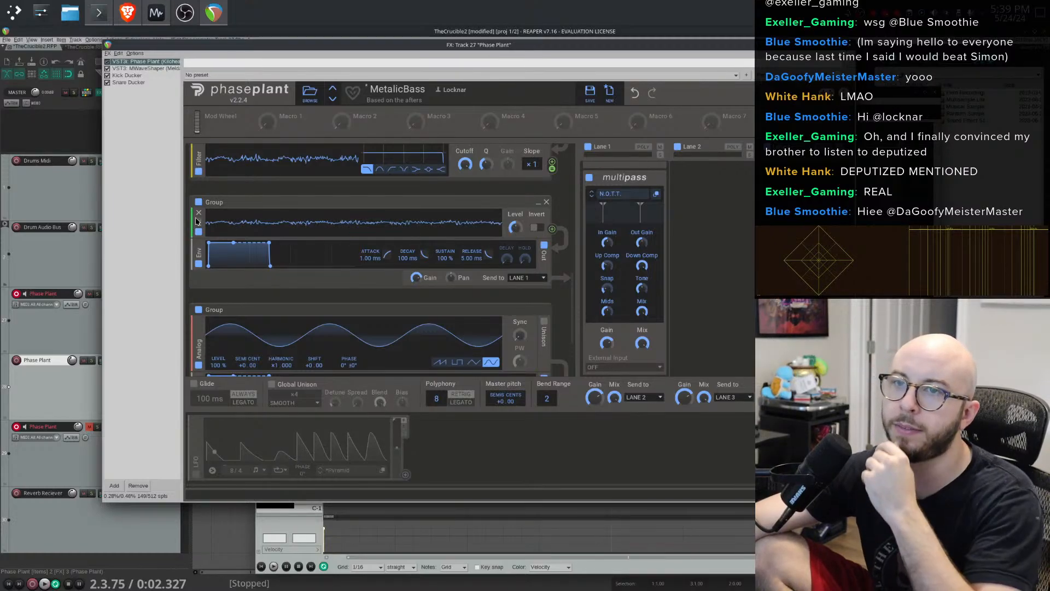
# - Replace the Aux generator with a Mix generator in the new group
pyautogui.moveTo(234, 227); pyautogui.dragTo(277, 223)
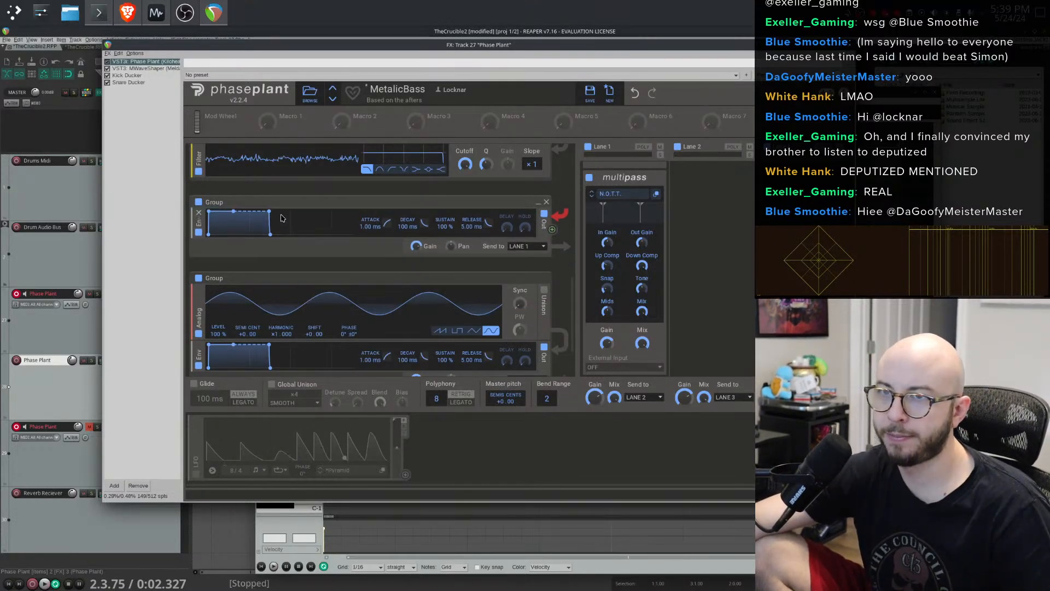
pyautogui.click(283, 211)
pyautogui.click(385, 324)
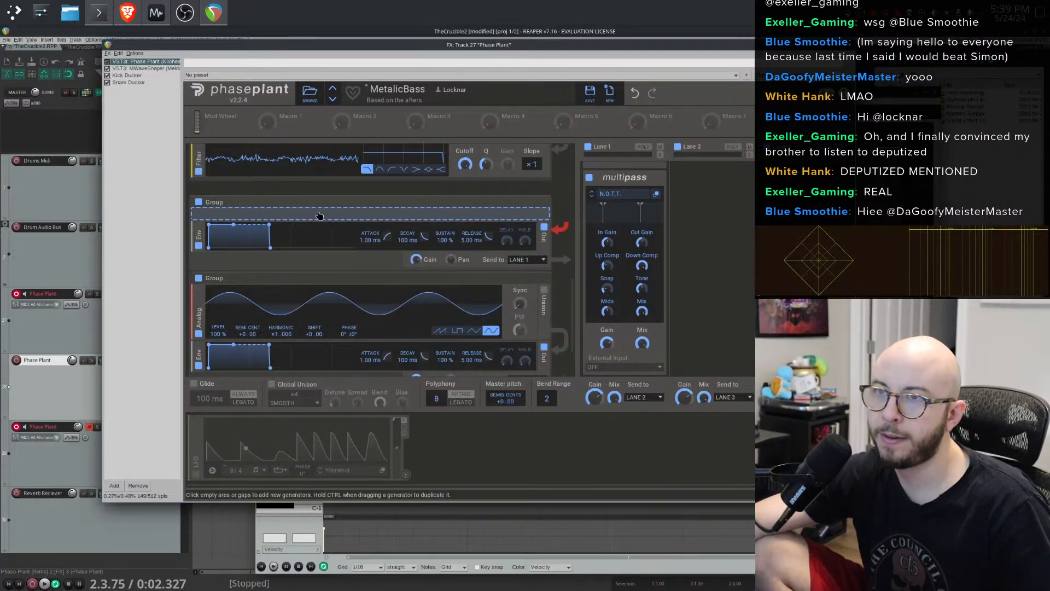
pyautogui.click(319, 215)
pyautogui.click(415, 316)
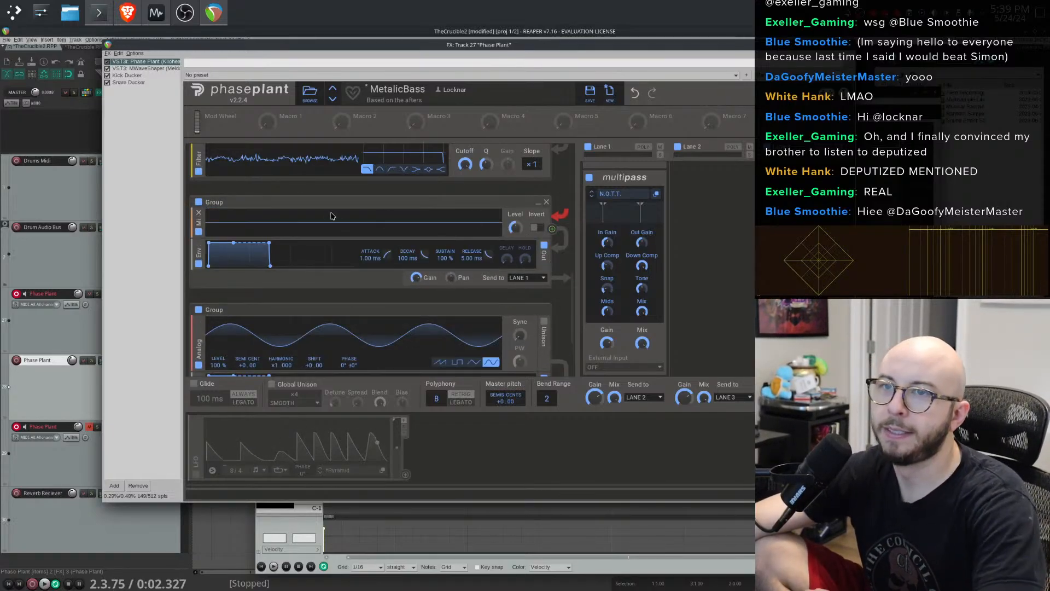
# - Connect the filter output to the Mix generator's input
pyautogui.scroll(2, 553, 208)
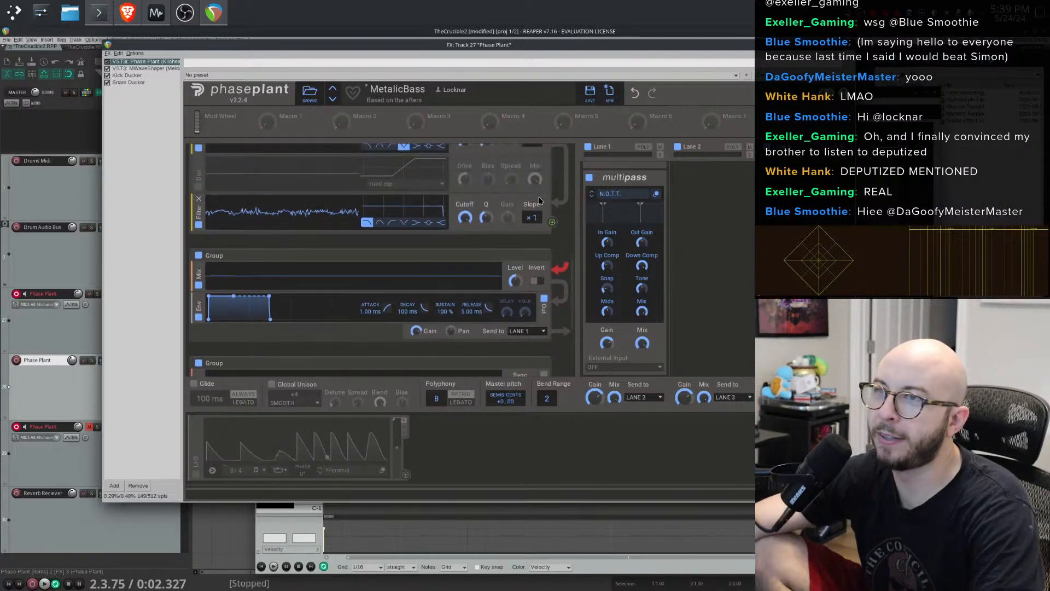
pyautogui.moveTo(552, 222); pyautogui.dragTo(385, 302)
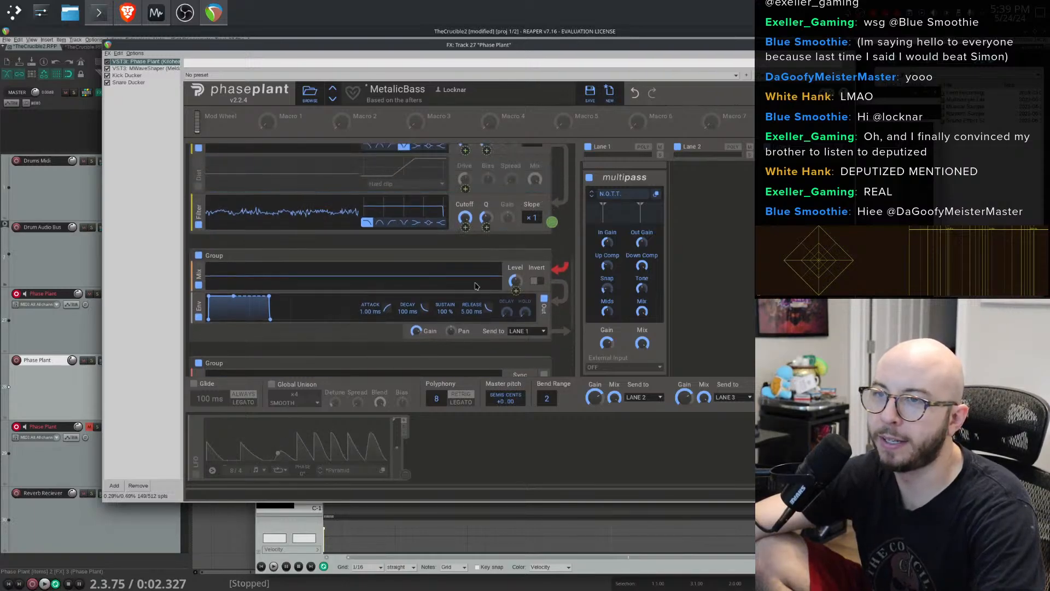
pyautogui.moveTo(474, 286); pyautogui.dragTo(335, 282)
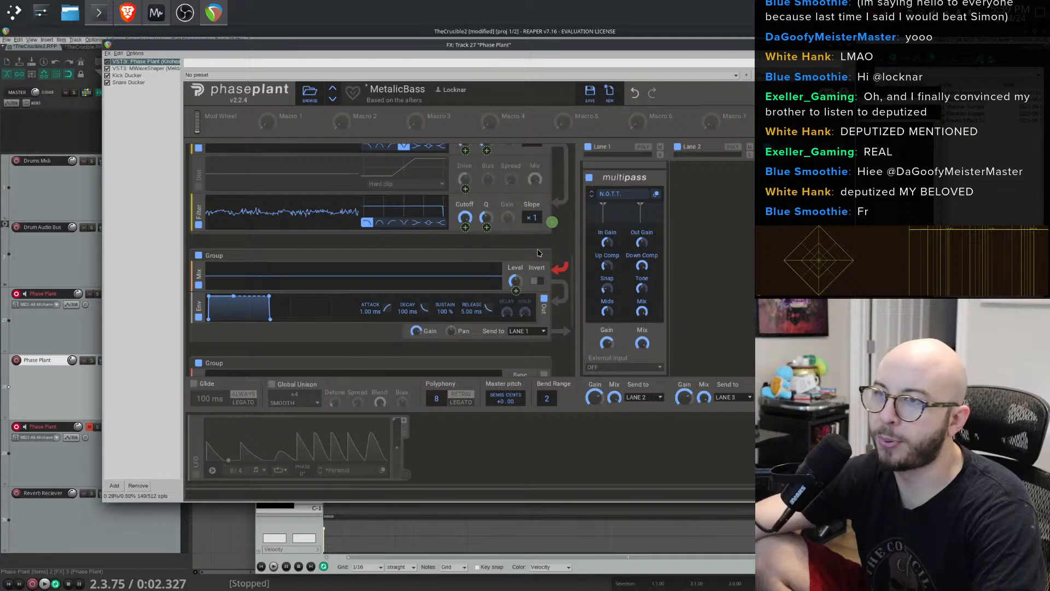
pyautogui.moveTo(539, 253); pyautogui.dragTo(539, 253)
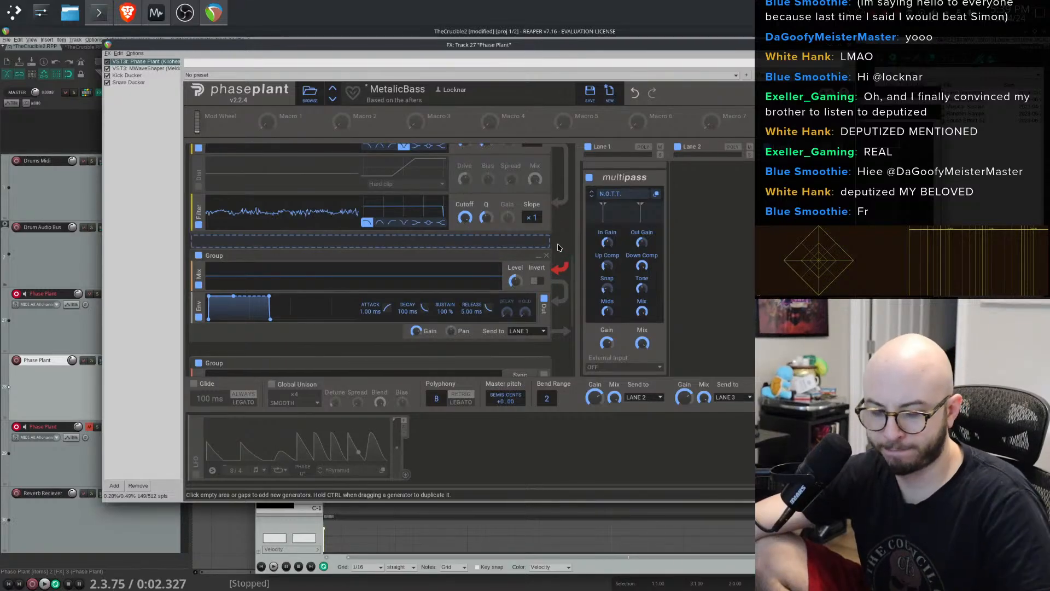
# - Undo the last five edits to remove the Aux and Mix generator changes
pyautogui.hotkey('ctrl', 'z')
pyautogui.hotkey('ctrl', 'z')
pyautogui.hotkey('ctrl', 'z')
pyautogui.hotkey('ctrl', 'z')
pyautogui.hotkey('ctrl', 'z')
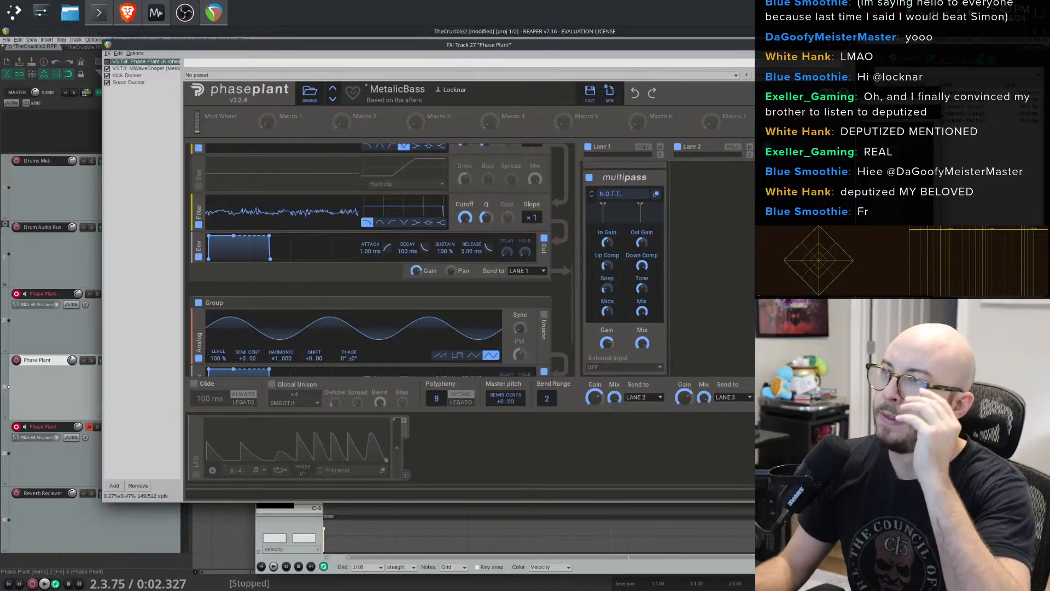
pyautogui.scroll(-5, 540, 251)
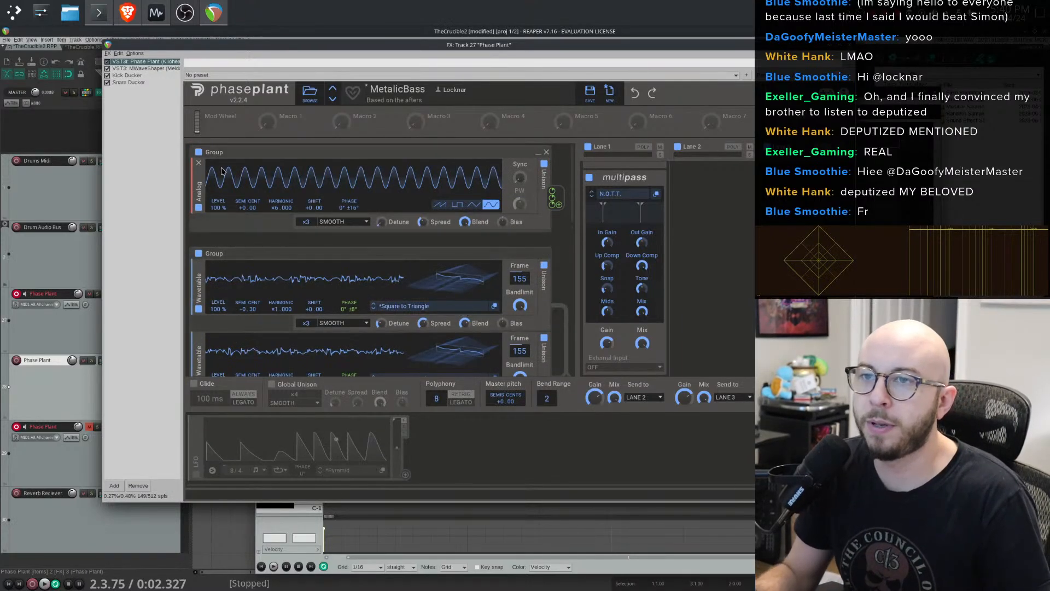
# - Switch off the analog generator in the first group and briefly toggle the third wavetable generator off and on
pyautogui.click(199, 153)
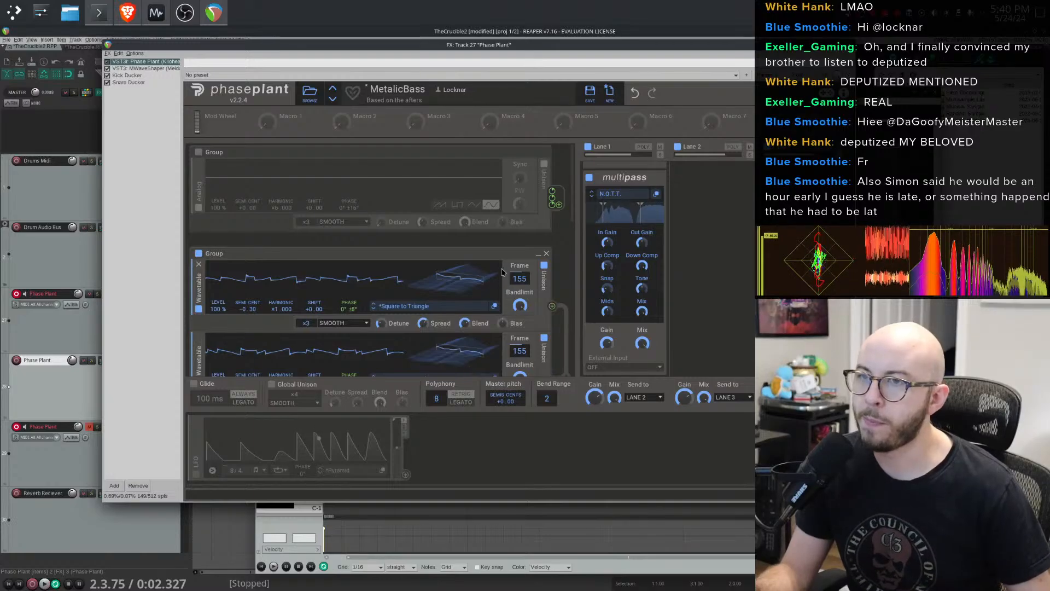
pyautogui.scroll(-3, 502, 272)
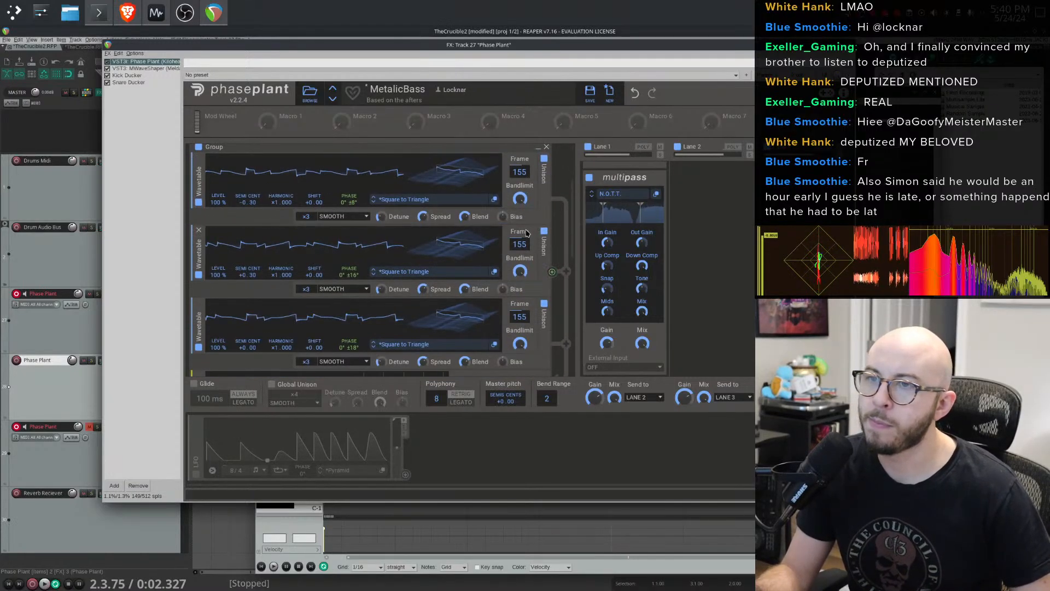
pyautogui.moveTo(423, 289); pyautogui.dragTo(423, 291)
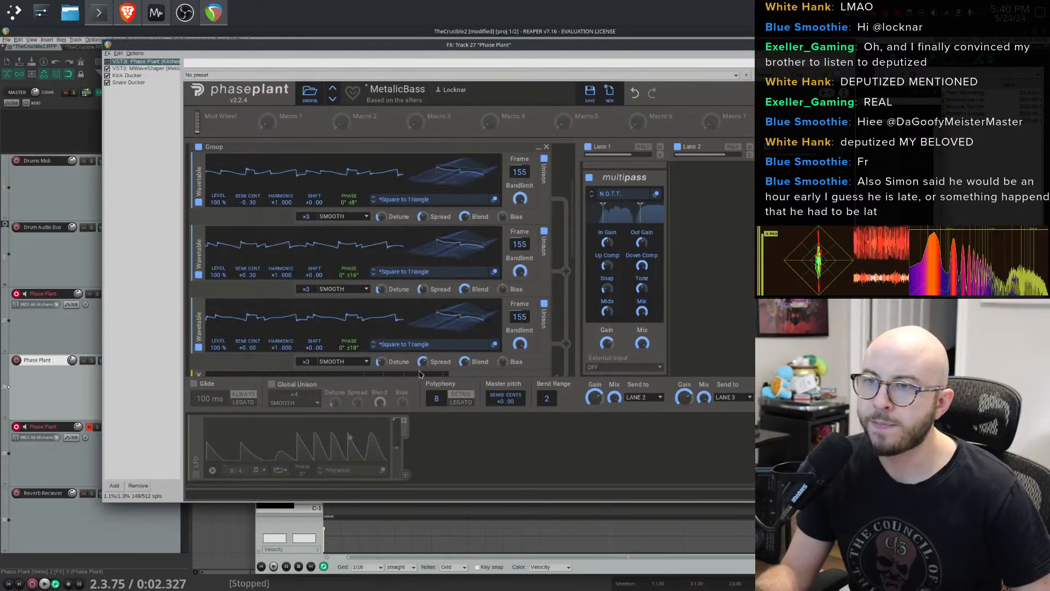
pyautogui.moveTo(423, 361); pyautogui.dragTo(464, 350)
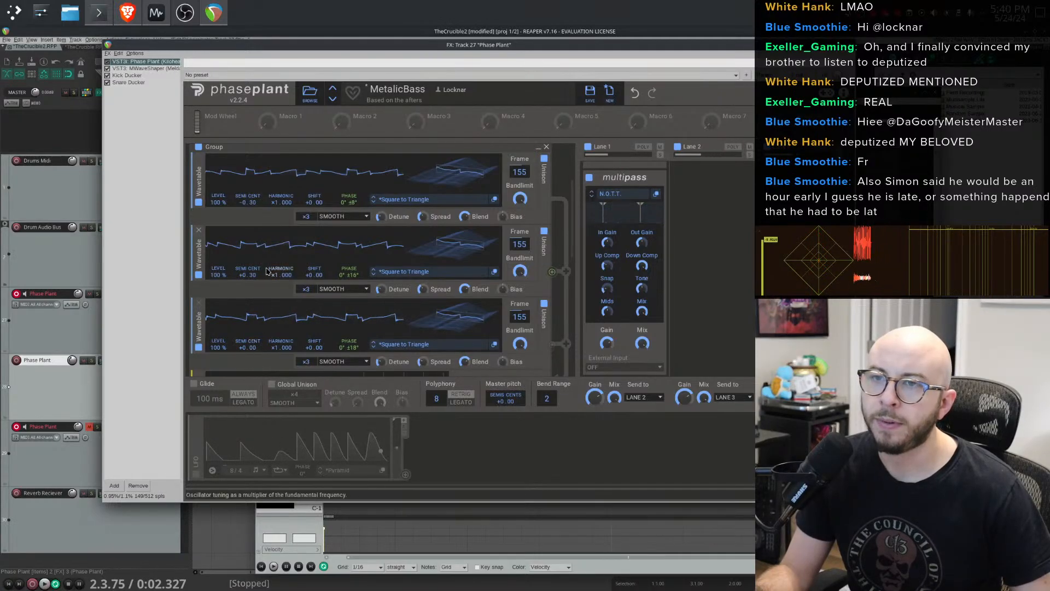
pyautogui.moveTo(255, 283); pyautogui.dragTo(255, 279)
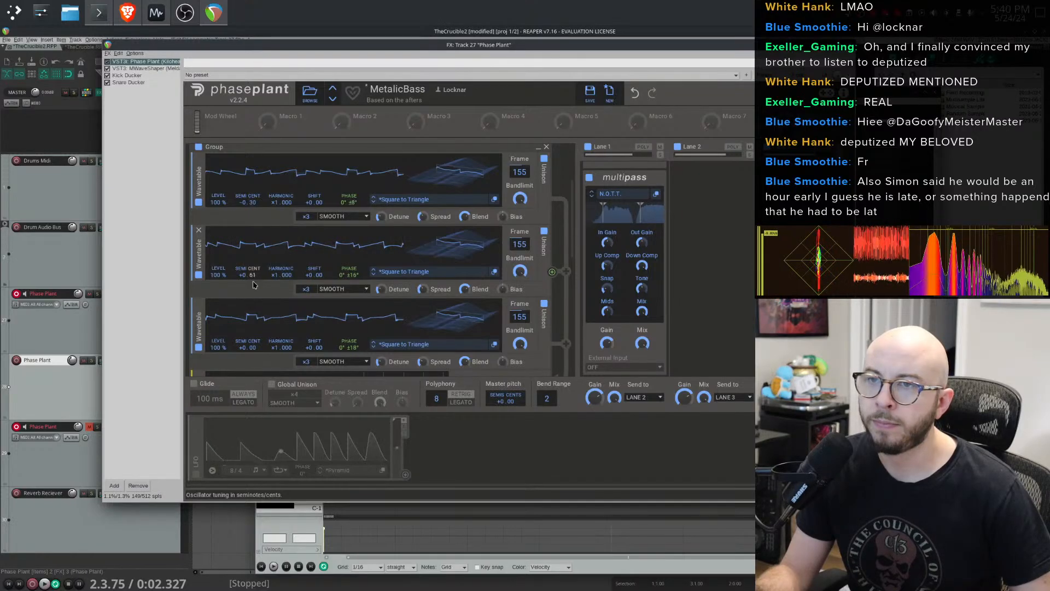
pyautogui.click(198, 347)
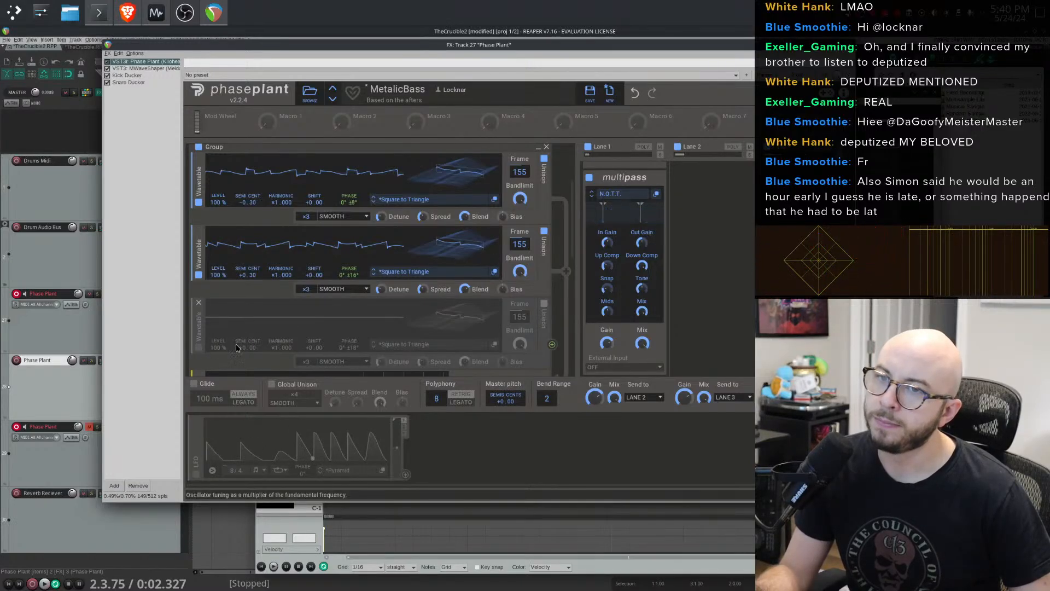
pyautogui.click(199, 348)
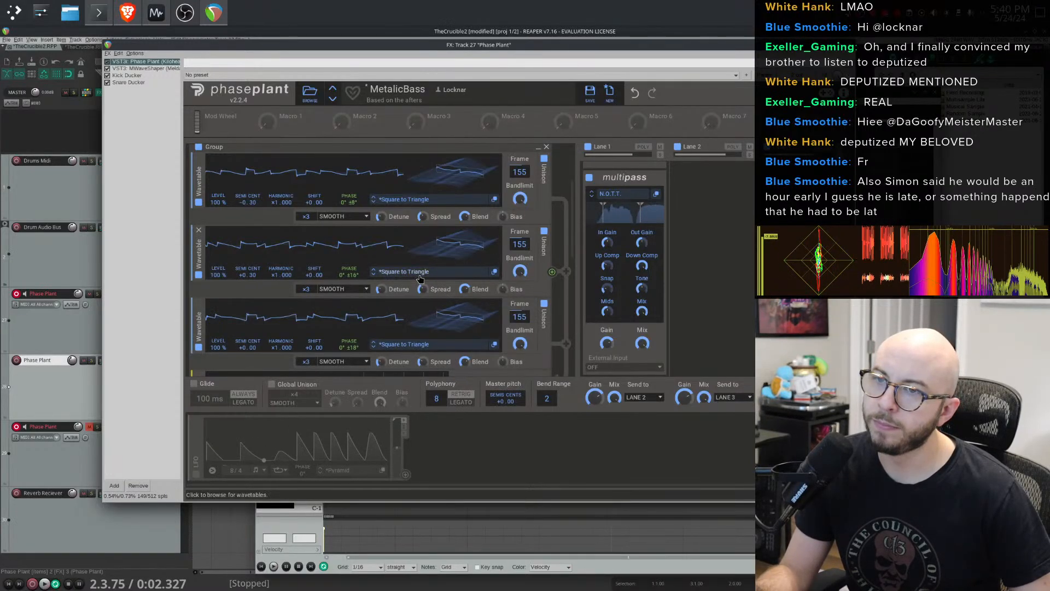
# - Disable the second wavetable generator and adjust the third wavetable's frame position
pyautogui.scroll(-1, 330, 287)
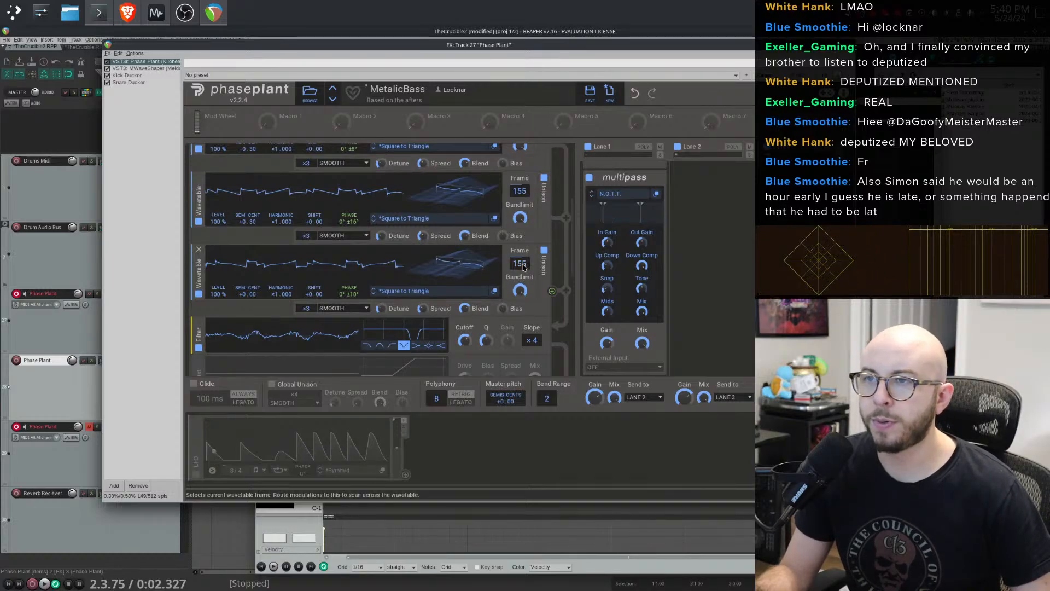
pyautogui.scroll(1, 528, 261)
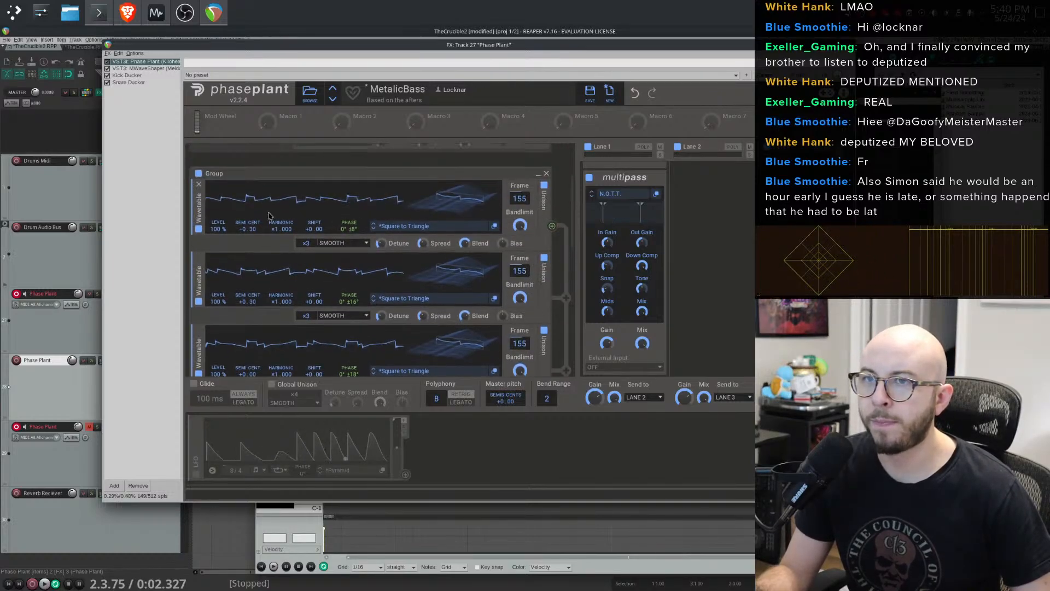
pyautogui.scroll(-1, 200, 287)
pyautogui.click(199, 321)
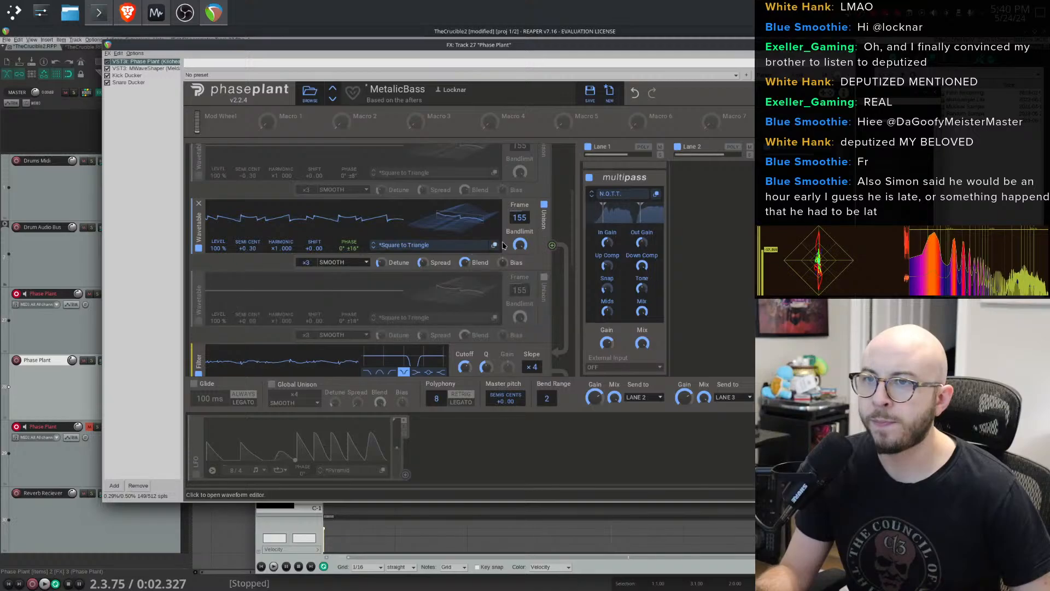
pyautogui.click(198, 248)
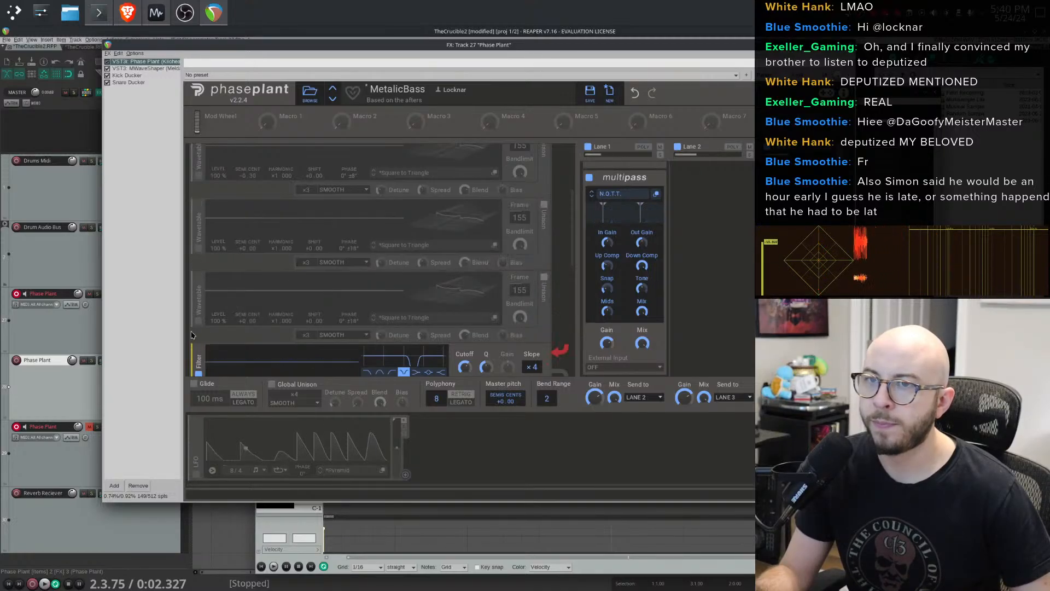
pyautogui.click(198, 321)
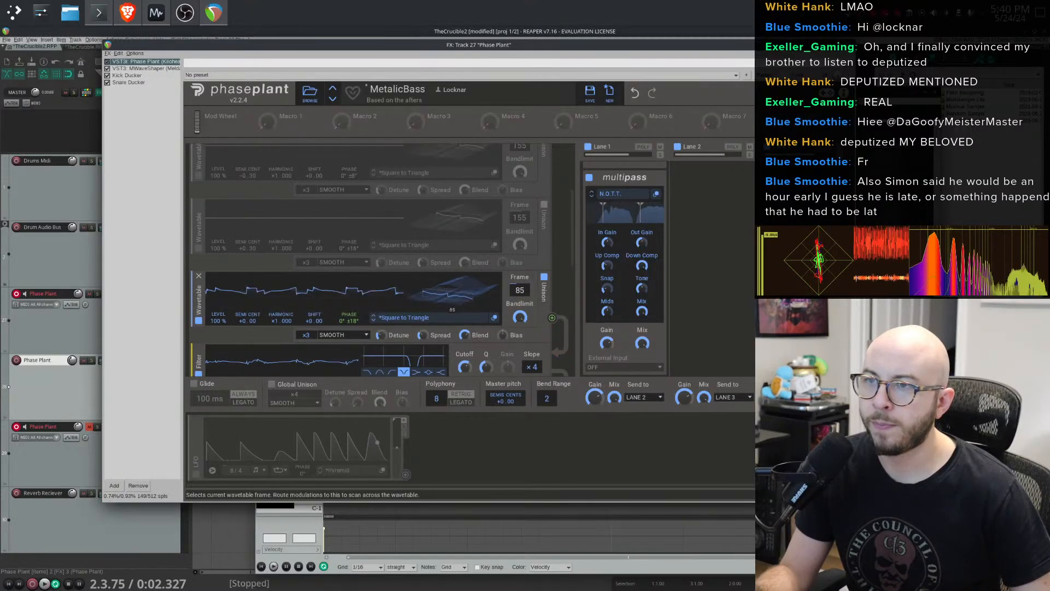
pyautogui.moveTo(520, 291); pyautogui.dragTo(520, 249)
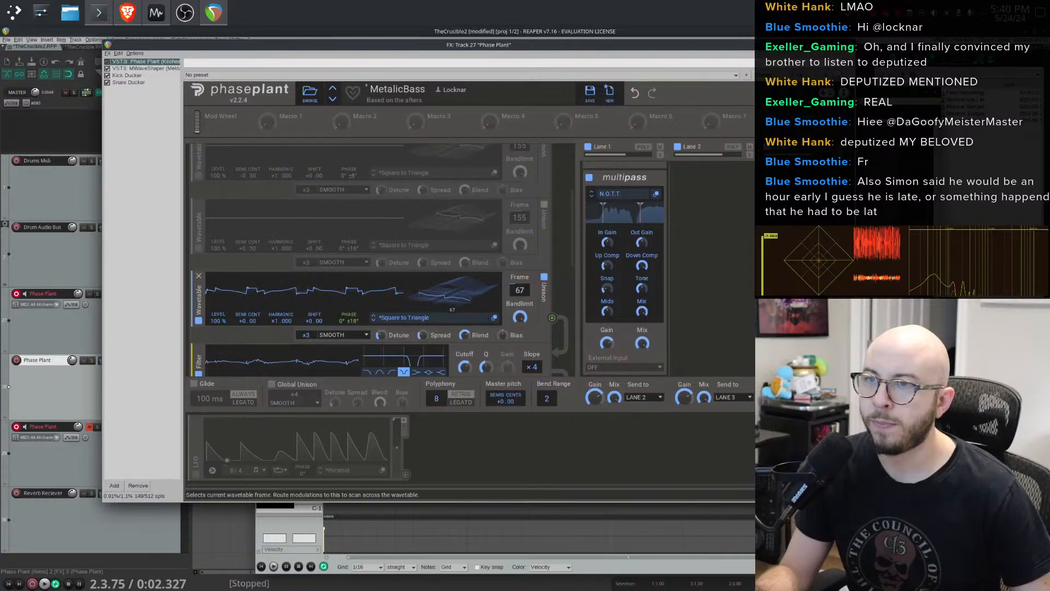
# - Raise the cutoff of the second filter in the chain
pyautogui.scroll(-3, 395, 269)
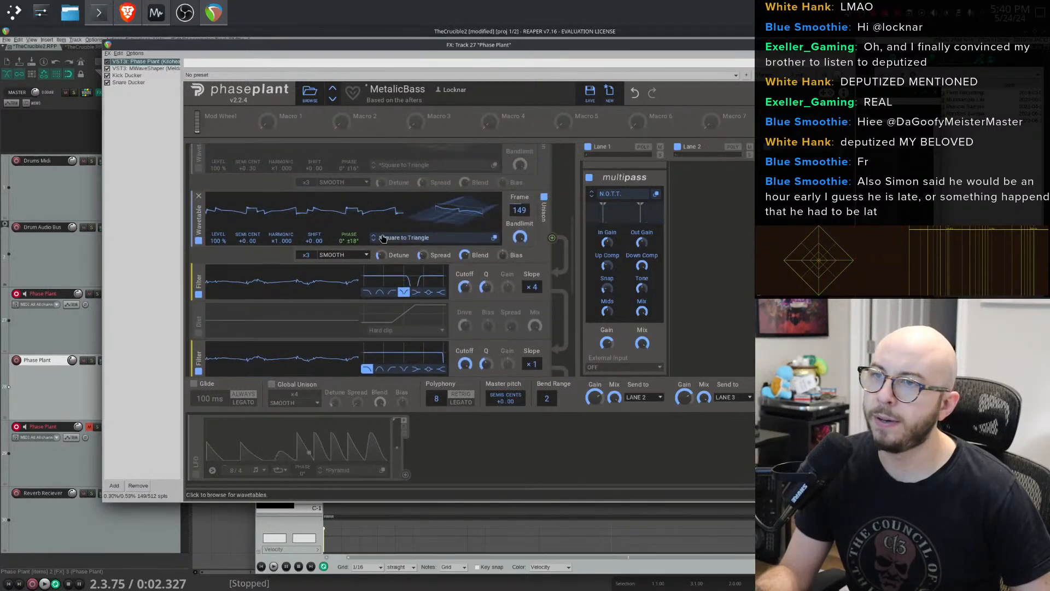
pyautogui.click(372, 242)
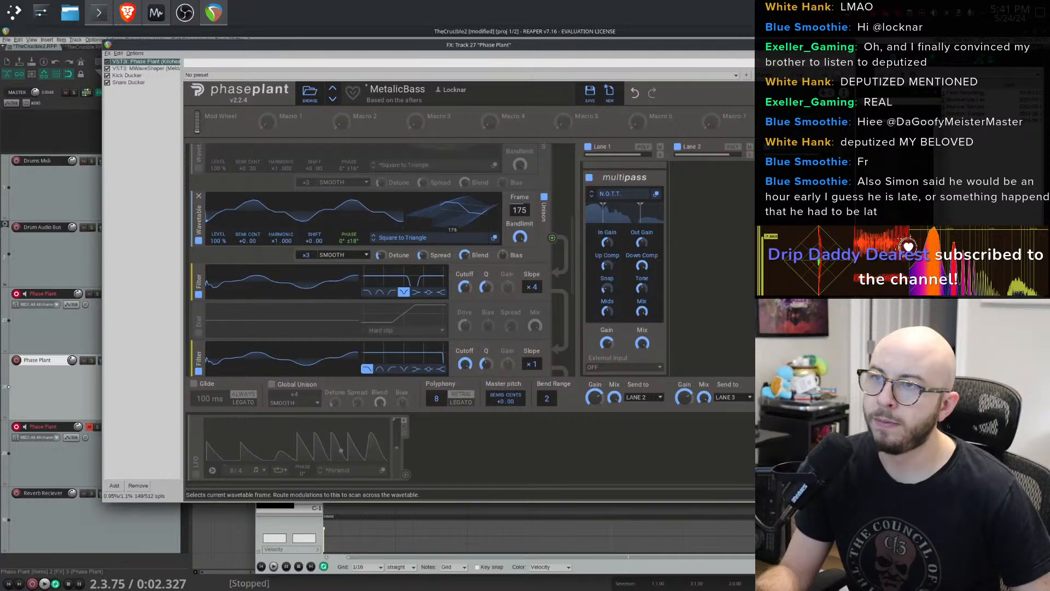
pyautogui.scroll(-3, 385, 255)
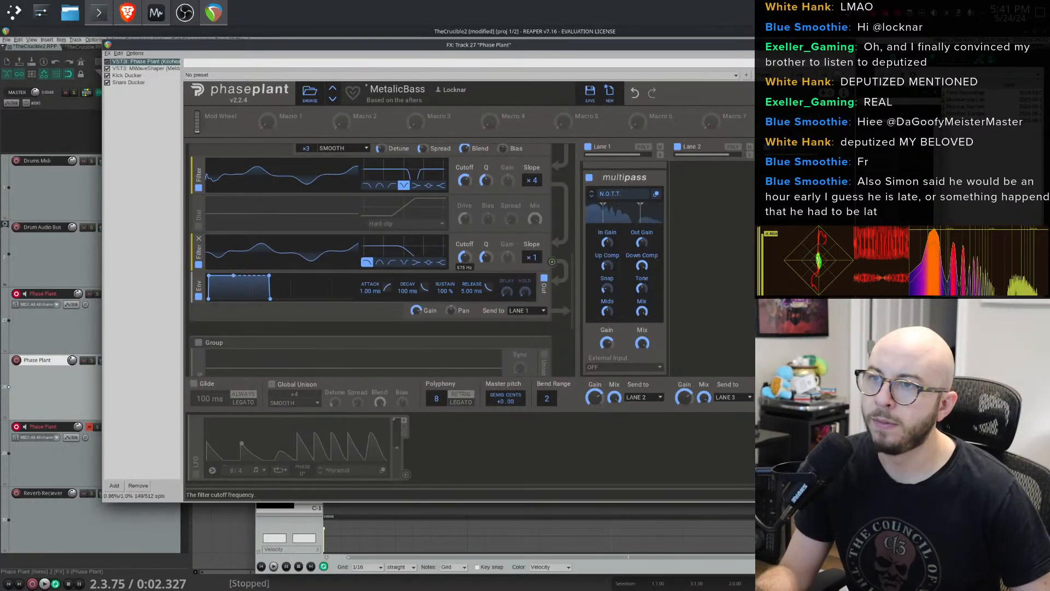
pyautogui.moveTo(465, 257); pyautogui.dragTo(464, 189)
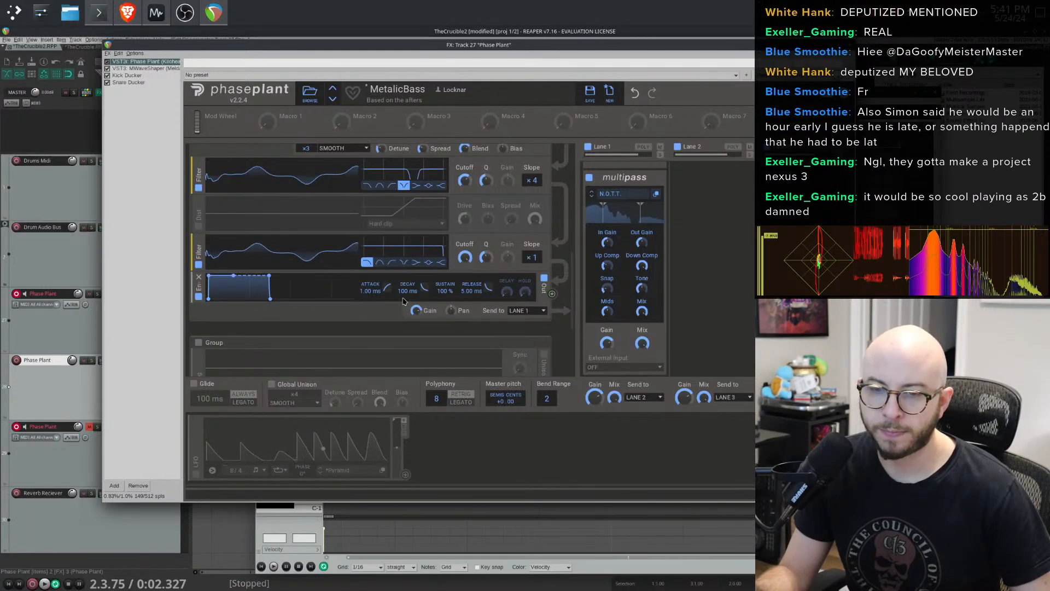
# - Lower the first filter's cutoff slightly
pyautogui.scroll(-5, 403, 301)
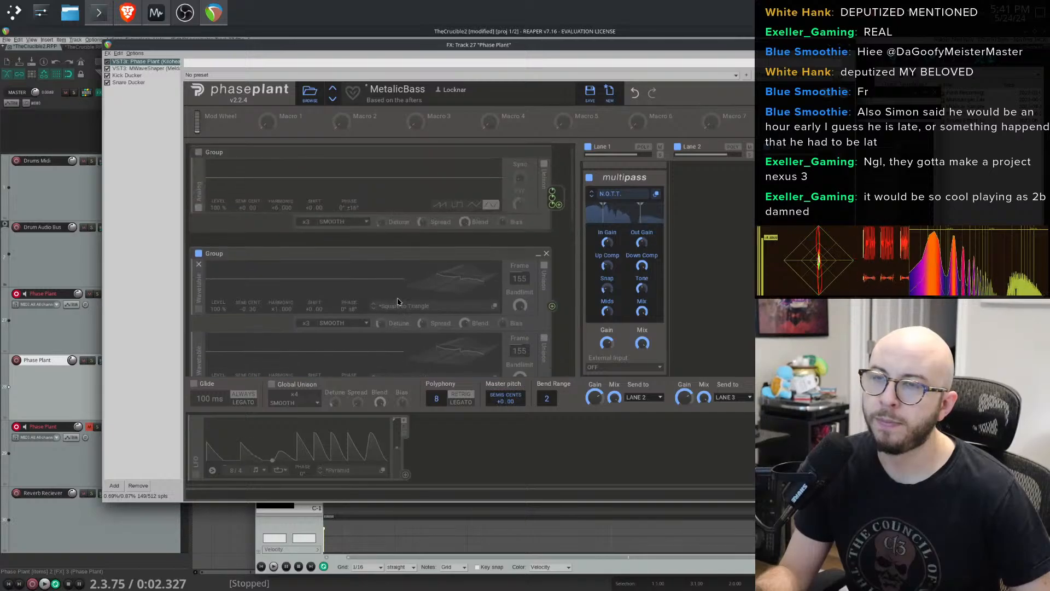
pyautogui.scroll(-2, 395, 301)
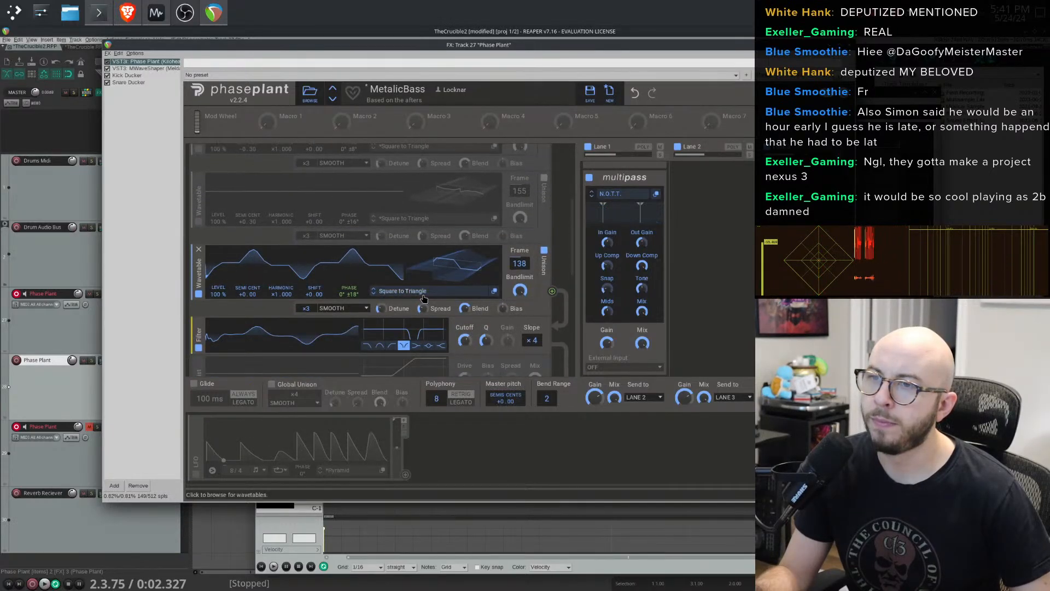
pyautogui.moveTo(465, 341); pyautogui.dragTo(465, 352)
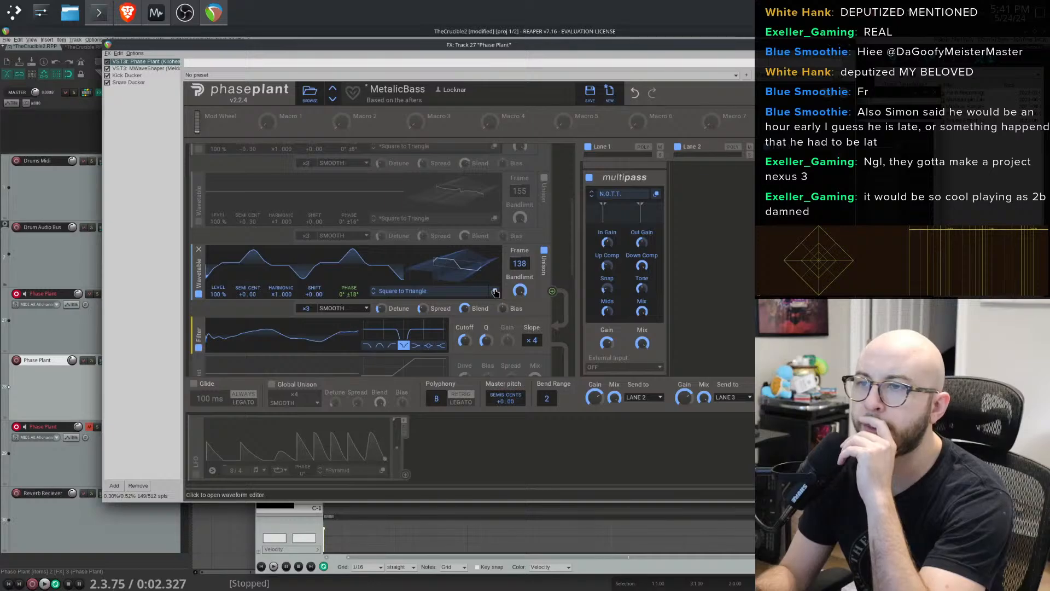
# - Delete the third wavetable generator and re-enable the two remaining wavetable generators
pyautogui.click(199, 249)
pyautogui.click(199, 223)
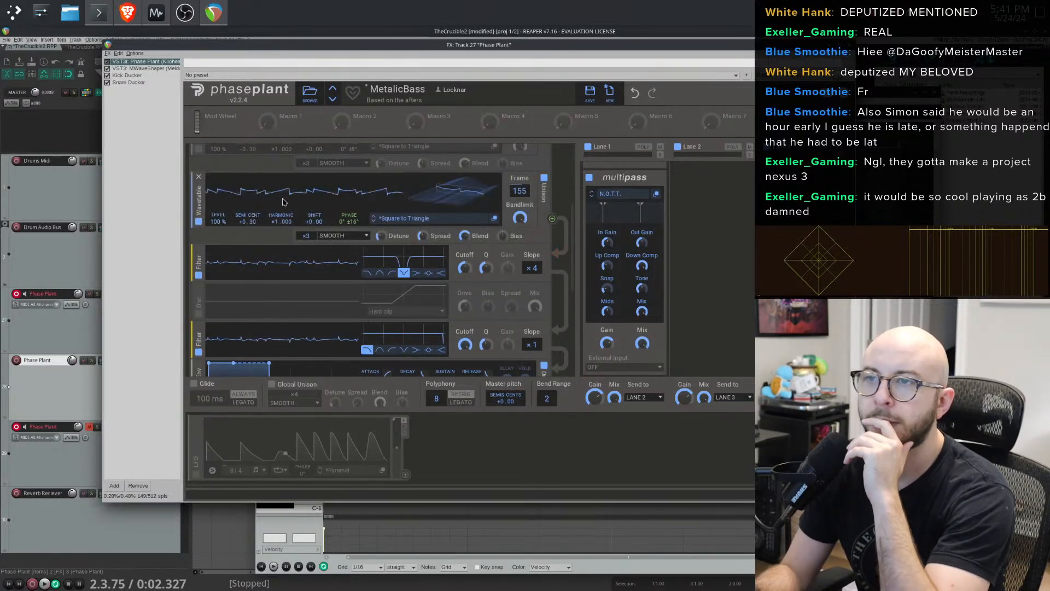
pyautogui.scroll(3, 229, 274)
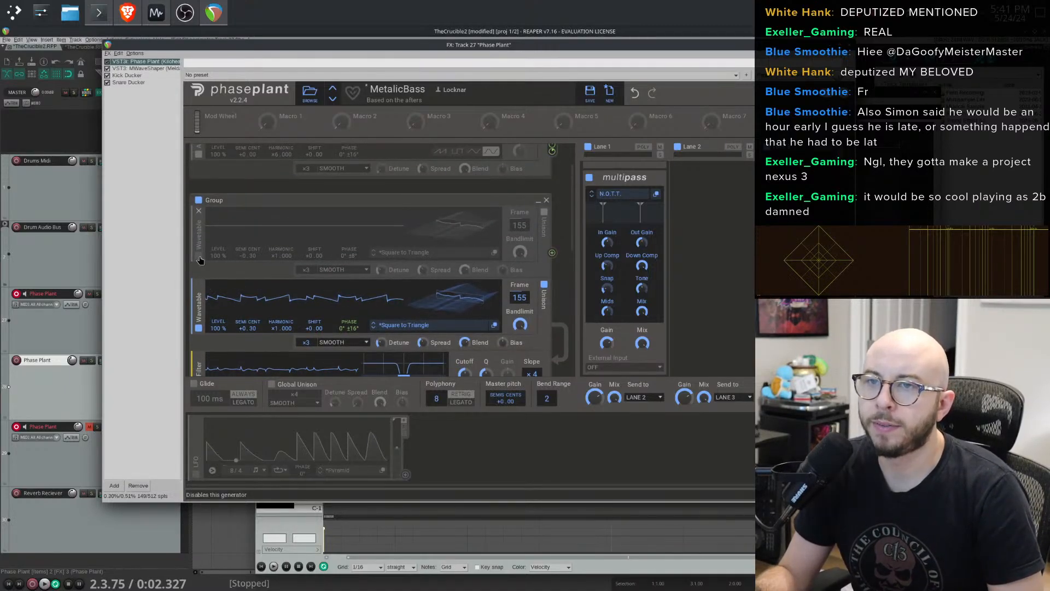
pyautogui.click(200, 258)
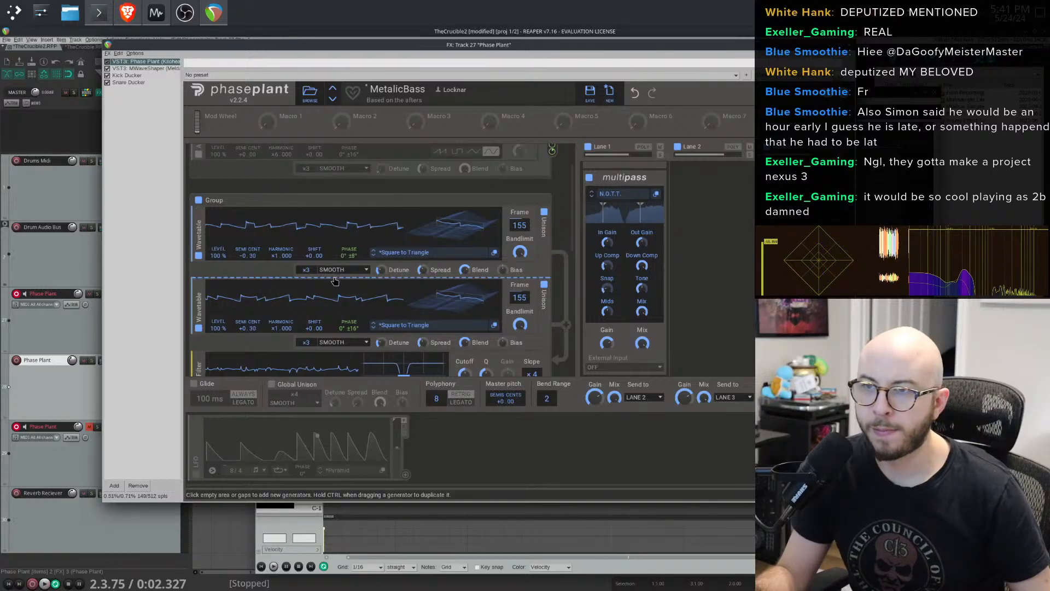
# - Reset the second wavetable generator's phase to 0°
pyautogui.scroll(-5, 331, 273)
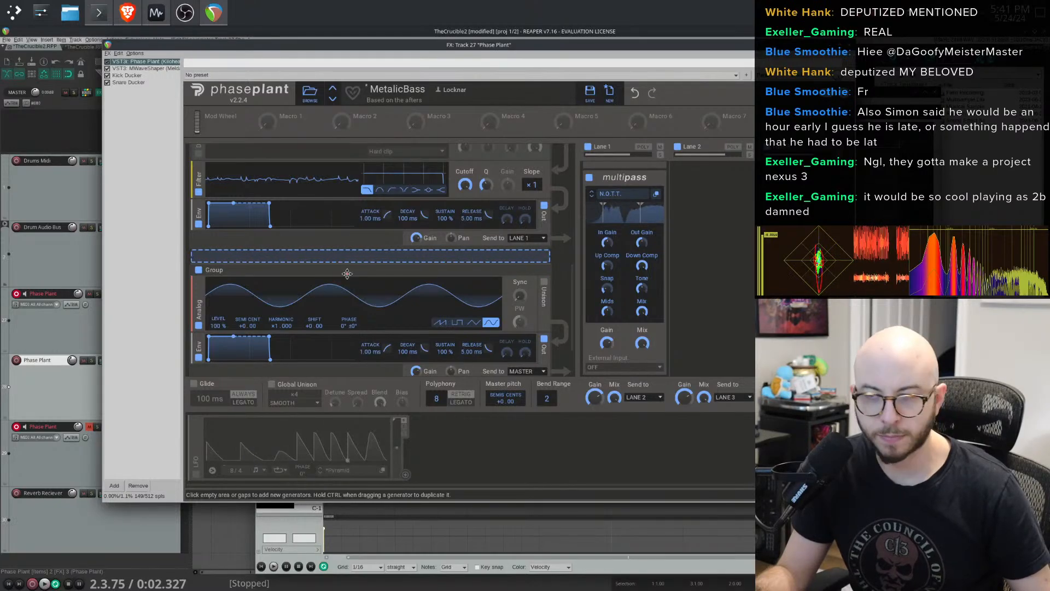
pyautogui.scroll(5, 347, 274)
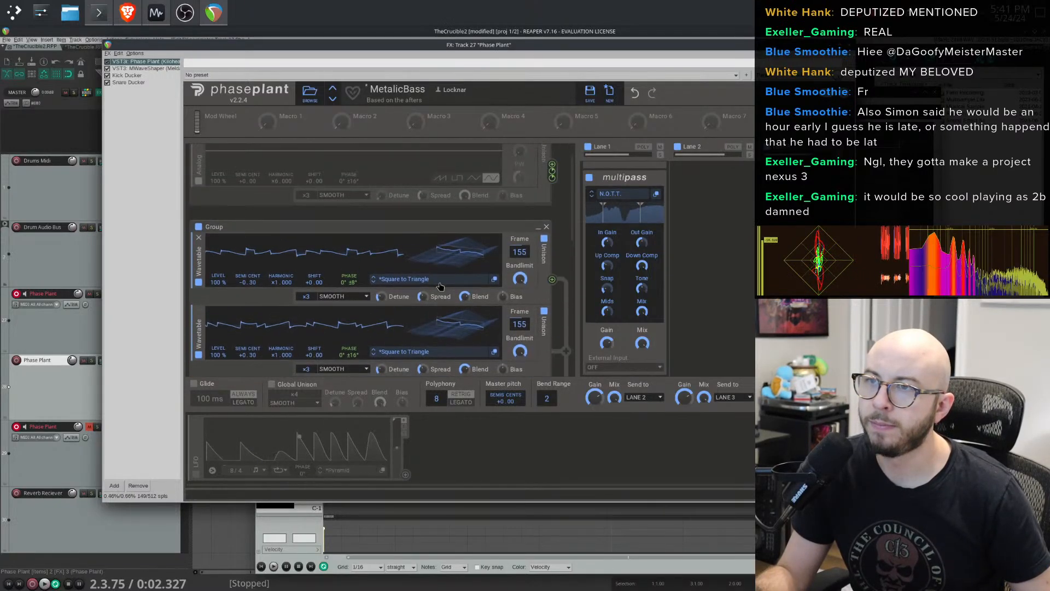
pyautogui.scroll(-2, 432, 290)
pyautogui.moveTo(350, 310)
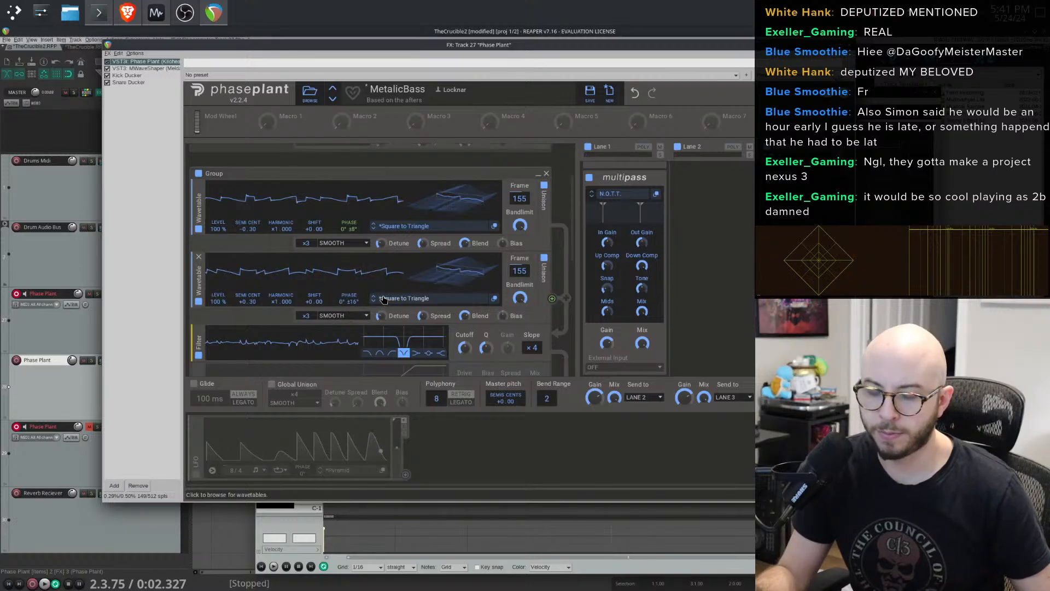
pyautogui.doubleClick(354, 302)
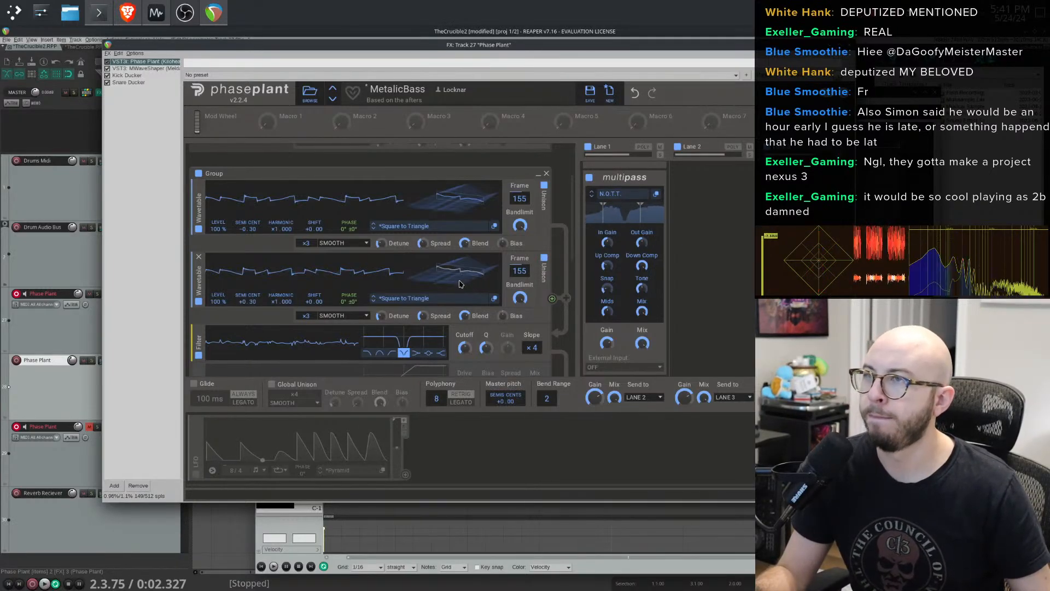
# - Switch the second filter to a low-pass with a x3 slope and lower its cutoff
pyautogui.scroll(-4, 461, 287)
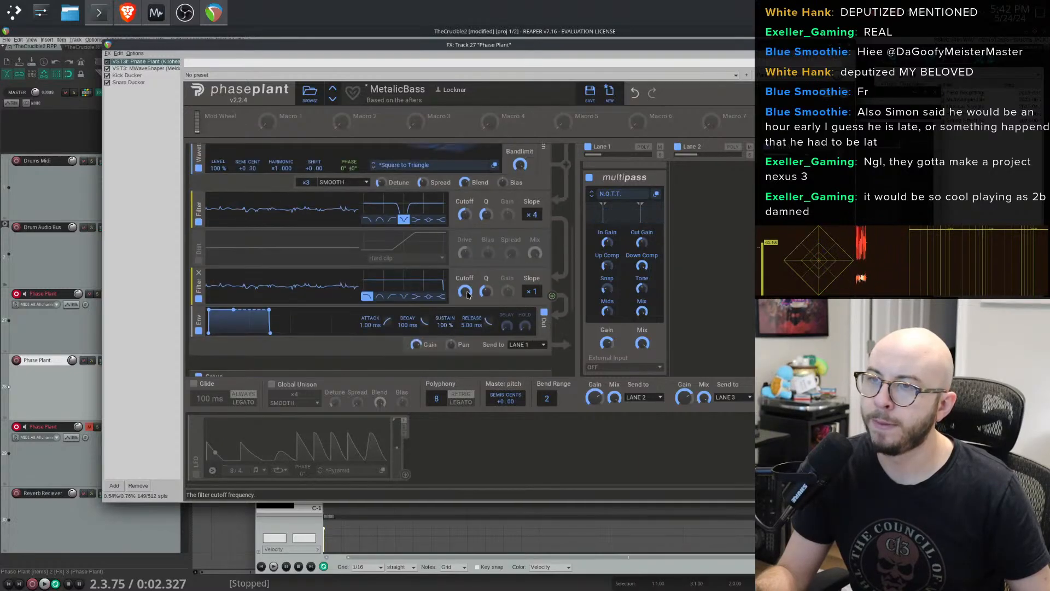
pyautogui.click(379, 296)
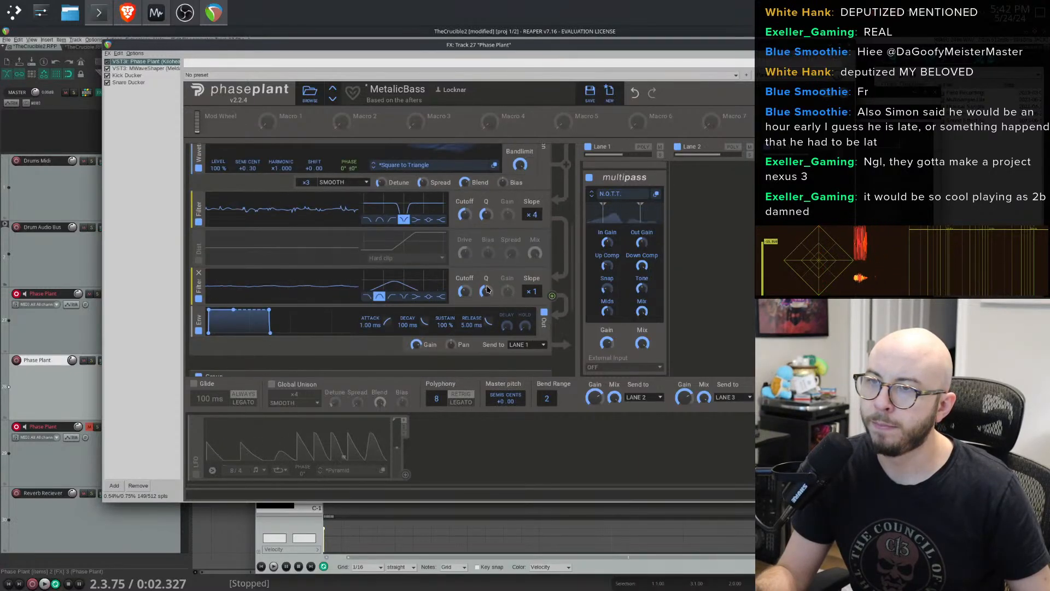
pyautogui.moveTo(465, 291); pyautogui.dragTo(465, 328)
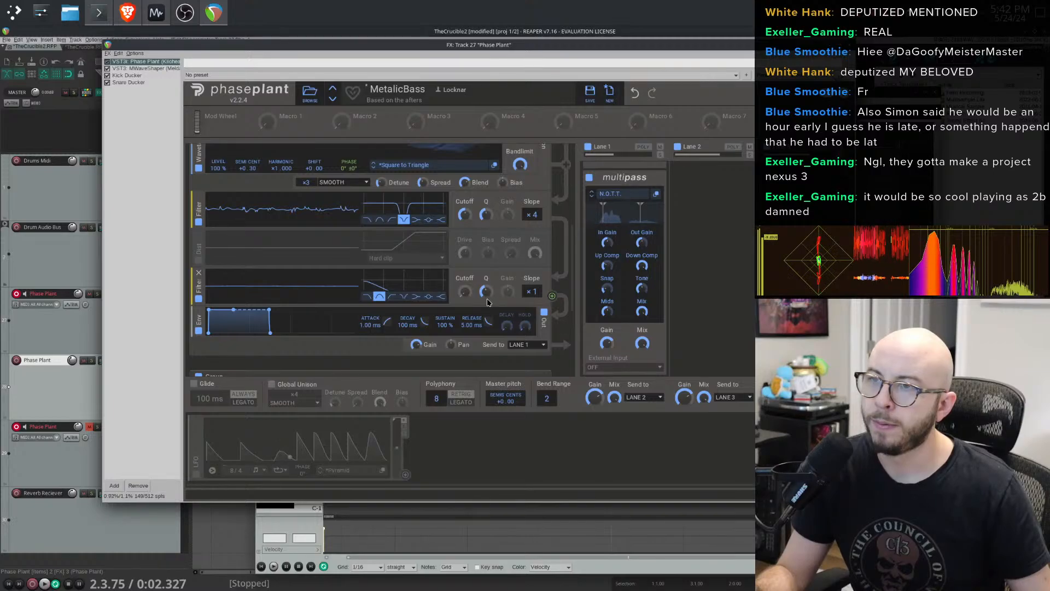
pyautogui.moveTo(486, 291); pyautogui.dragTo(532, 278)
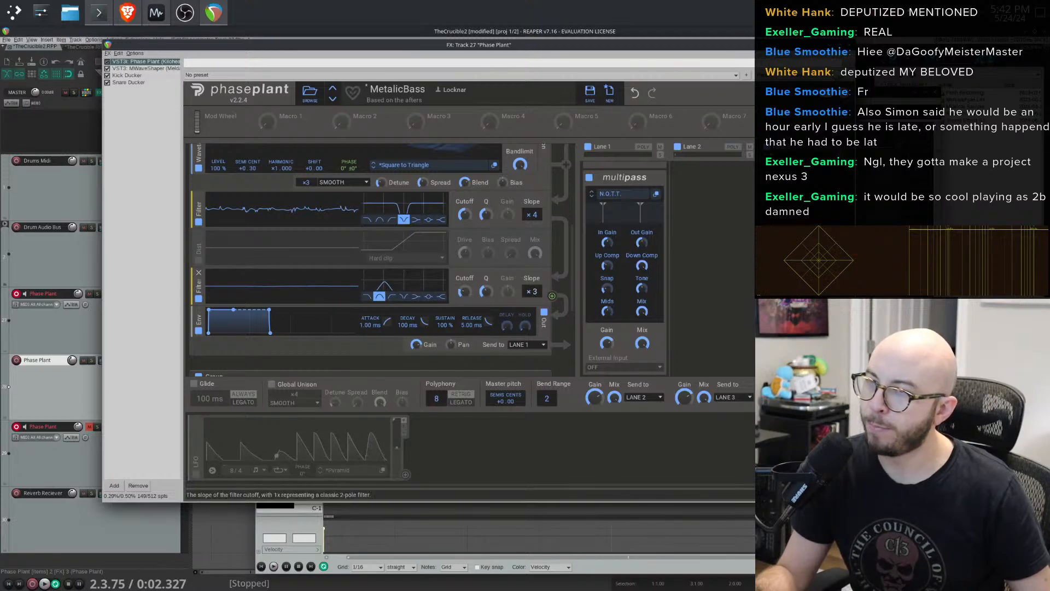
pyautogui.click(403, 296)
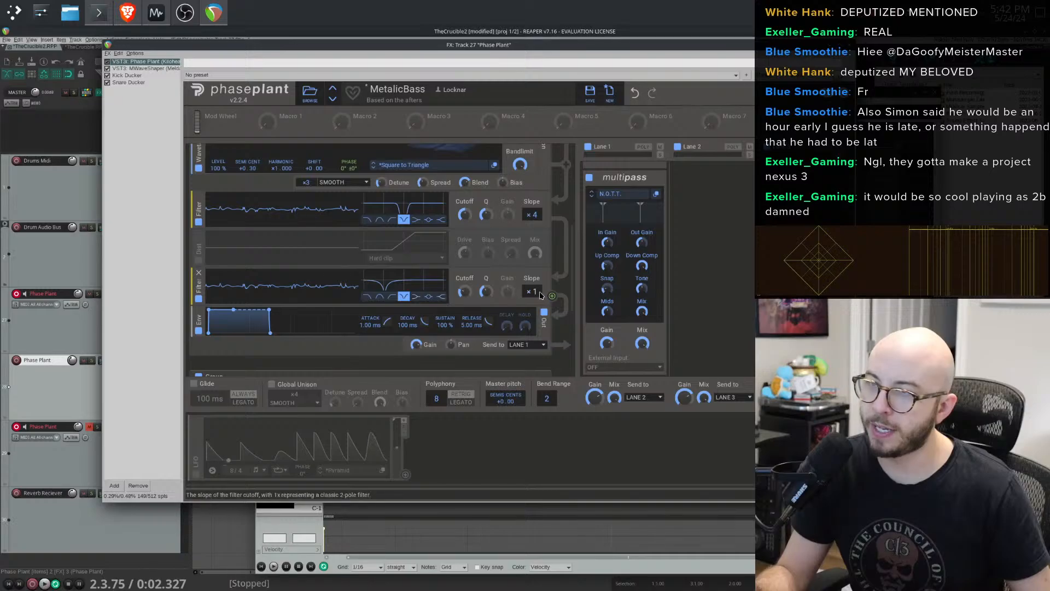
pyautogui.moveTo(531, 291); pyautogui.dragTo(532, 276)
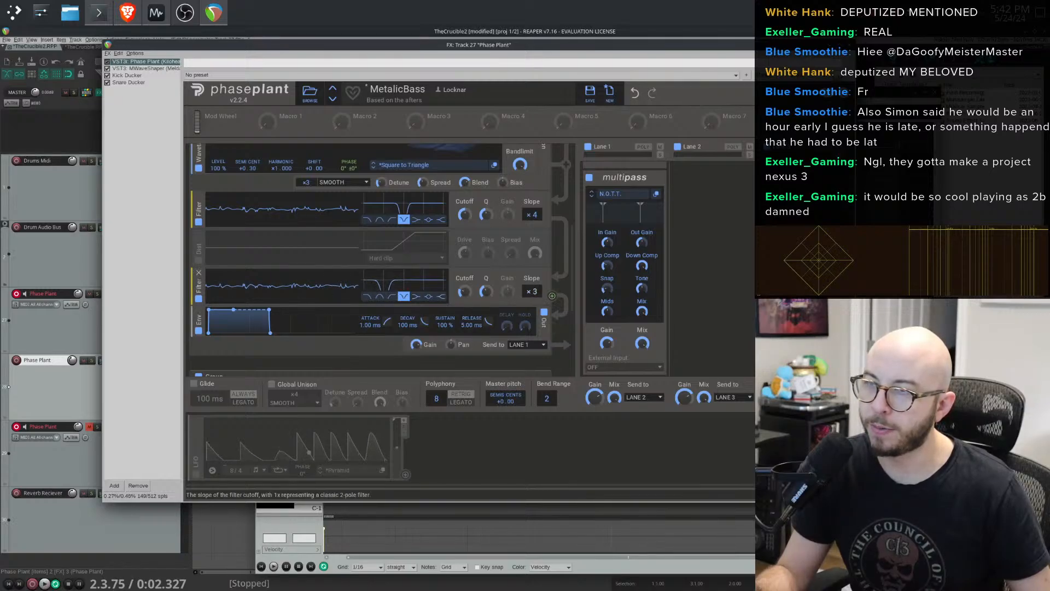
pyautogui.click(367, 297)
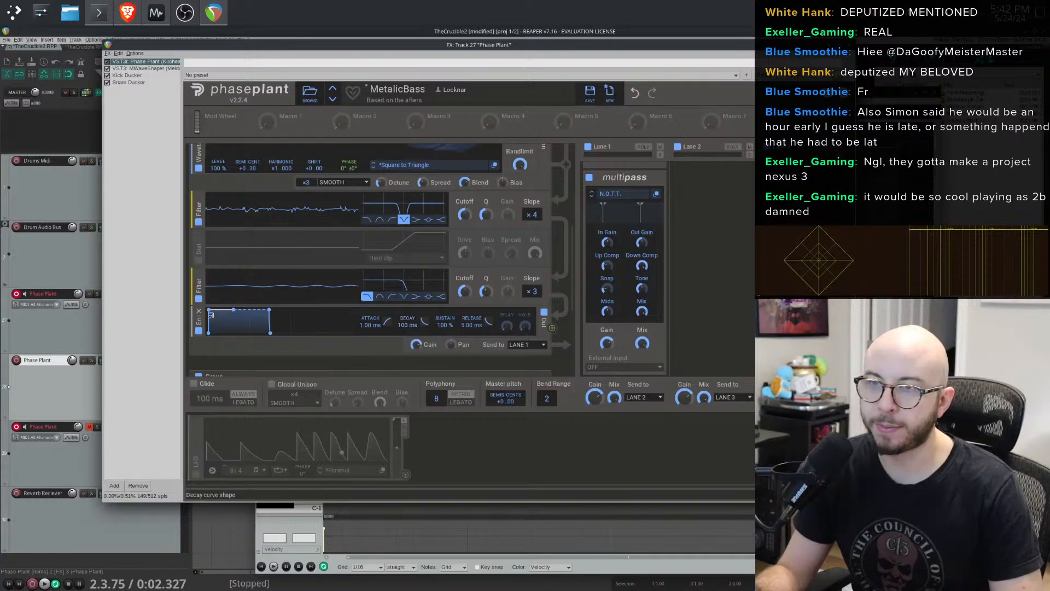
# - Duplicate the low-pass filter directly beneath itself
pyautogui.moveTo(201, 290); pyautogui.dragTo(202, 314)
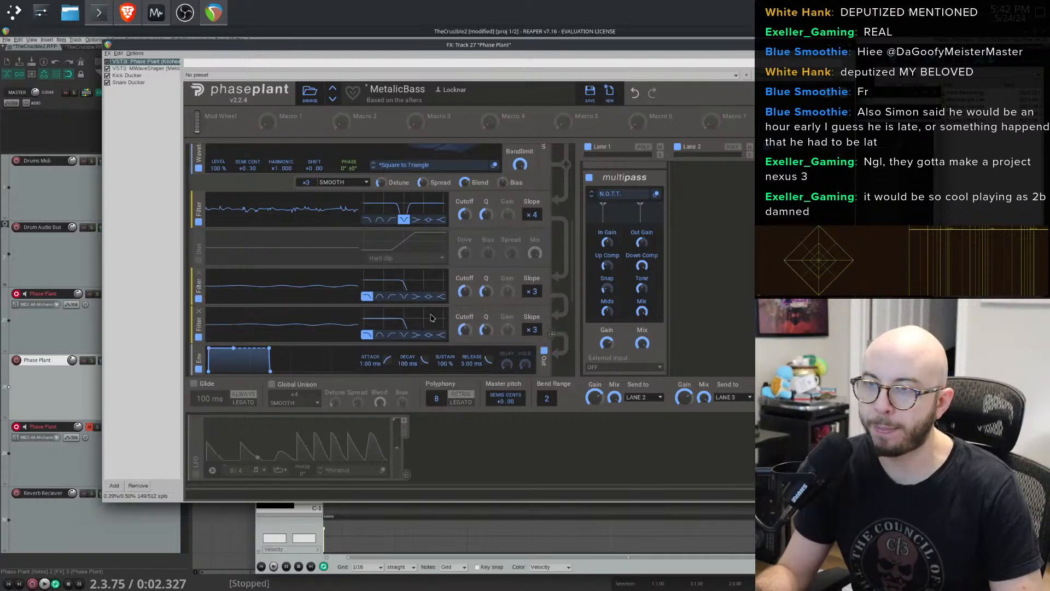
# - Switch the duplicated filter to a high-pass and nudge both lower filters' cutoffs up slightly
pyautogui.click(390, 336)
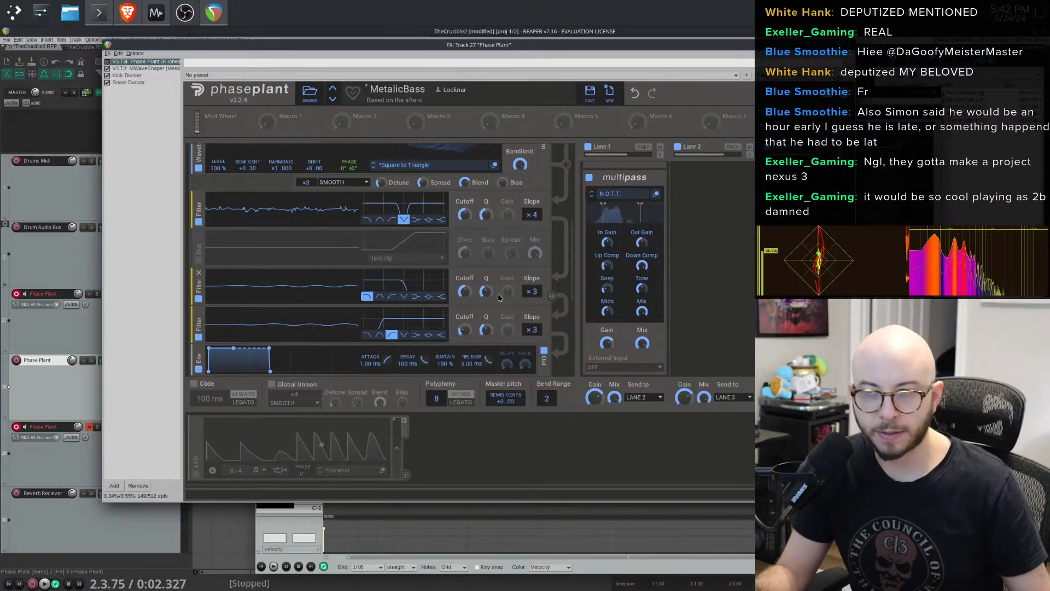
pyautogui.moveTo(464, 291); pyautogui.dragTo(464, 282)
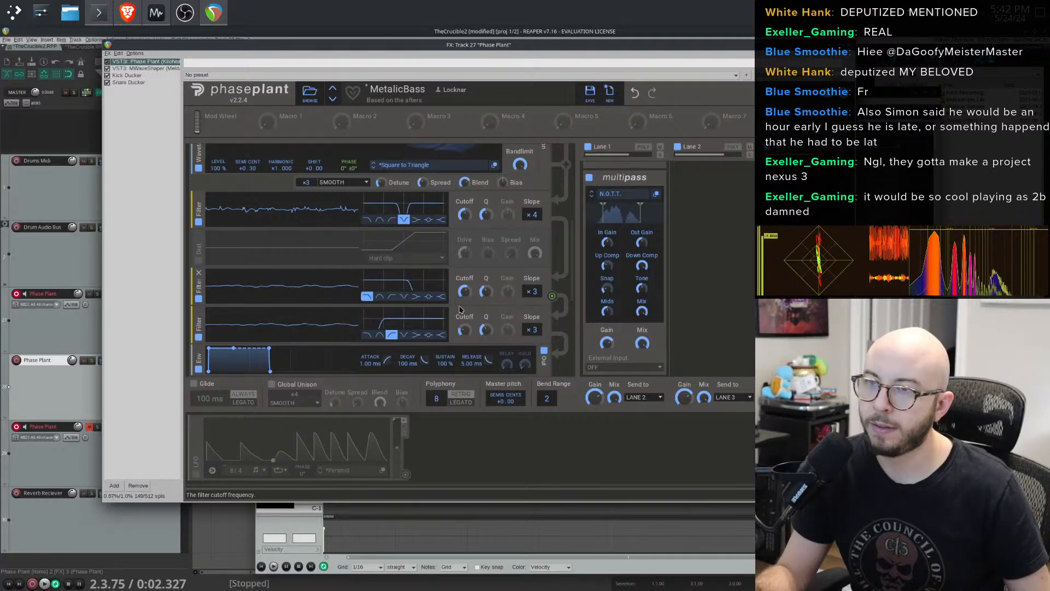
pyautogui.moveTo(464, 330); pyautogui.dragTo(464, 324)
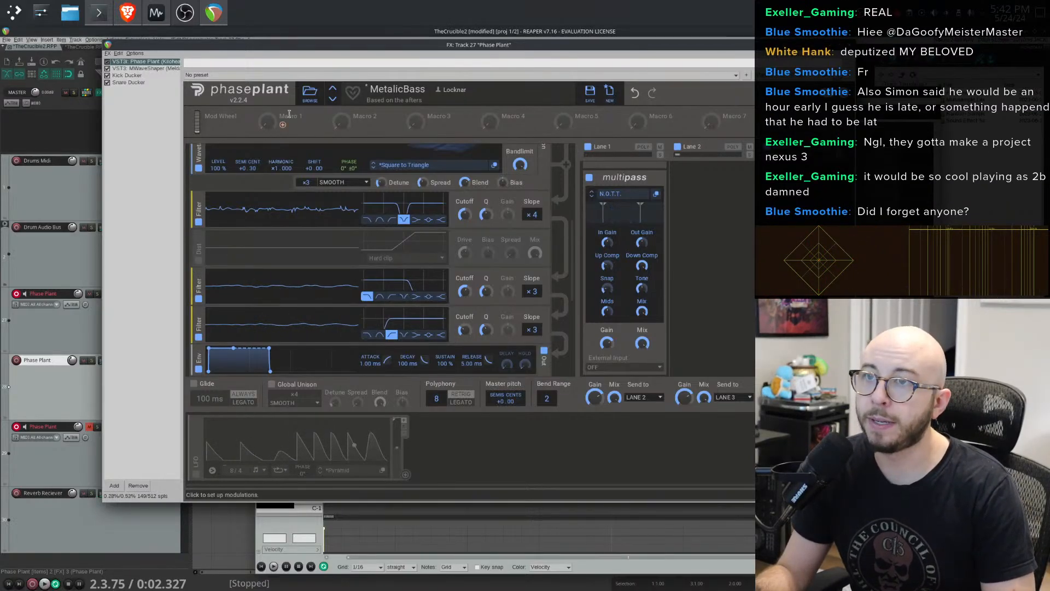
# - Route Macro 1 to modulate the cutoffs of both lower filters
pyautogui.moveTo(268, 122); pyautogui.dragTo(468, 305)
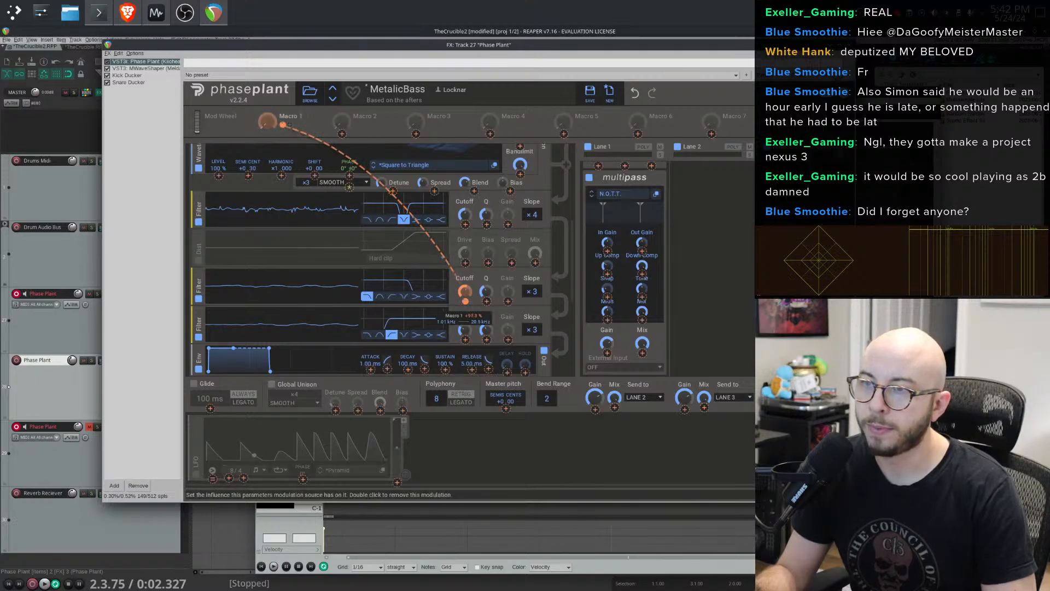
pyautogui.moveTo(466, 303); pyautogui.dragTo(466, 302)
pyautogui.moveTo(284, 125)
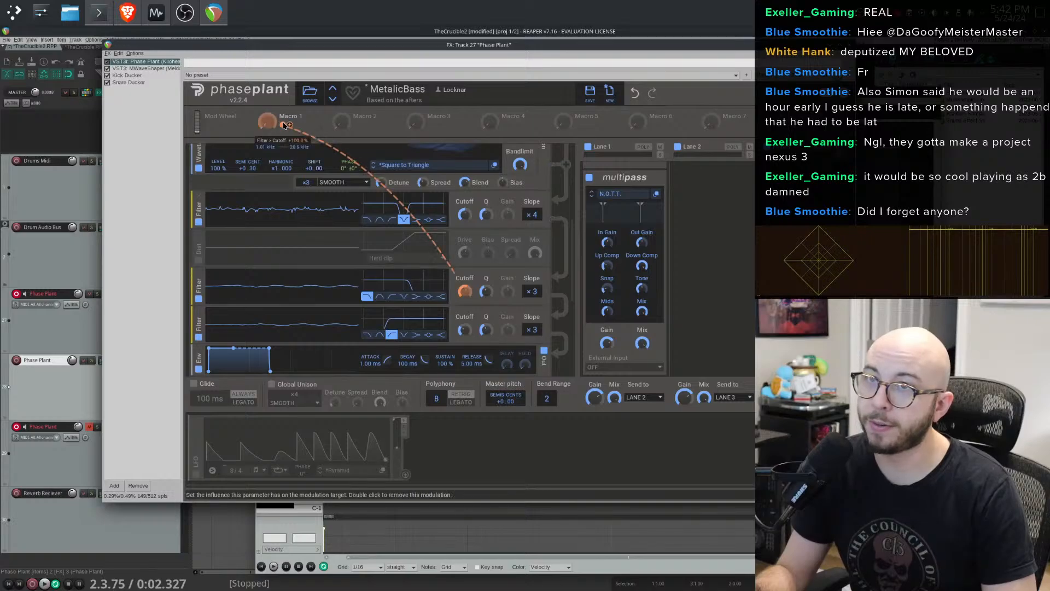
pyautogui.moveTo(283, 125); pyautogui.dragTo(467, 344)
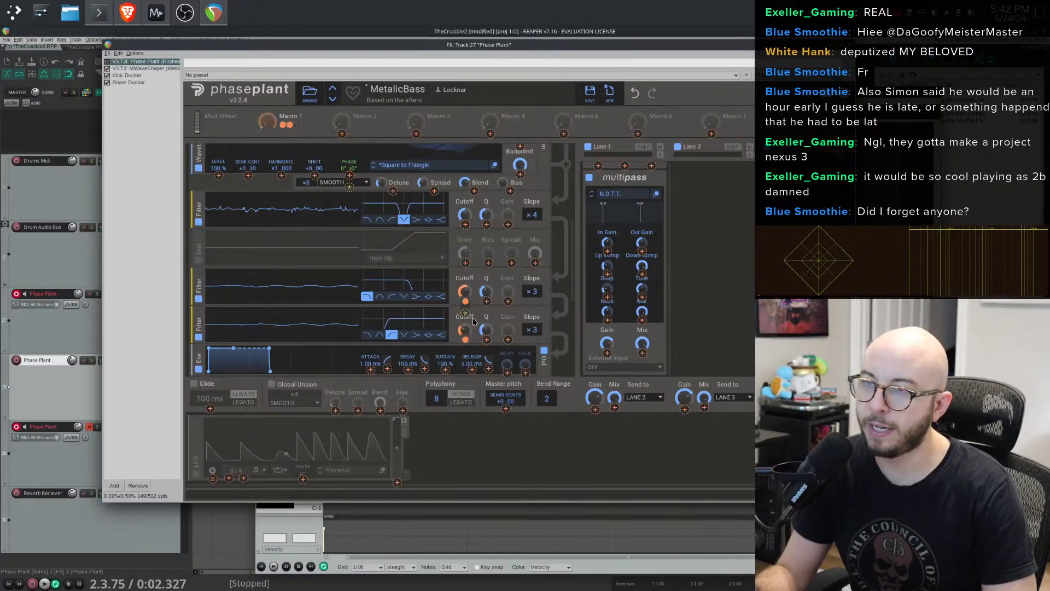
# - Remove both the low-pass and the high-pass filter modules
pyautogui.click(200, 275)
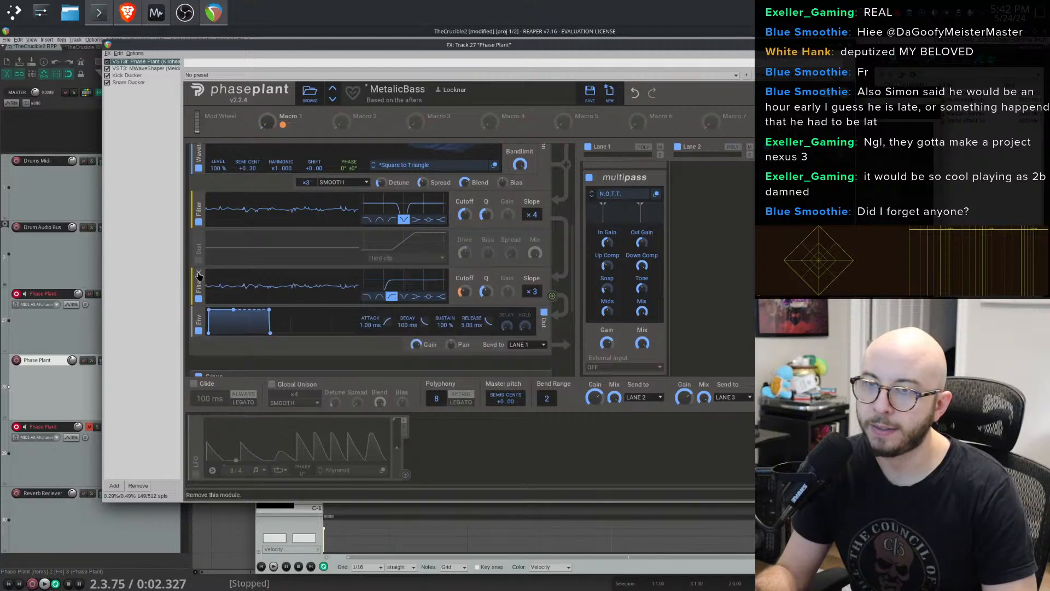
pyautogui.click(199, 275)
pyautogui.scroll(3, 613, 176)
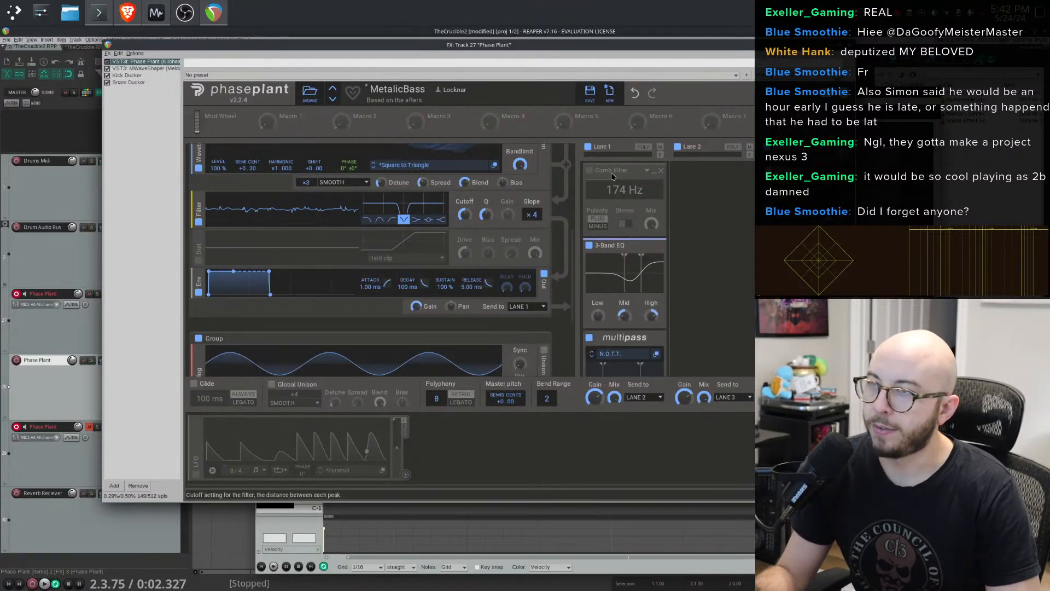
# - Add a Slice EQ snapin above the Comb Filter on Lane 1 and open its full editor
pyautogui.click(611, 170)
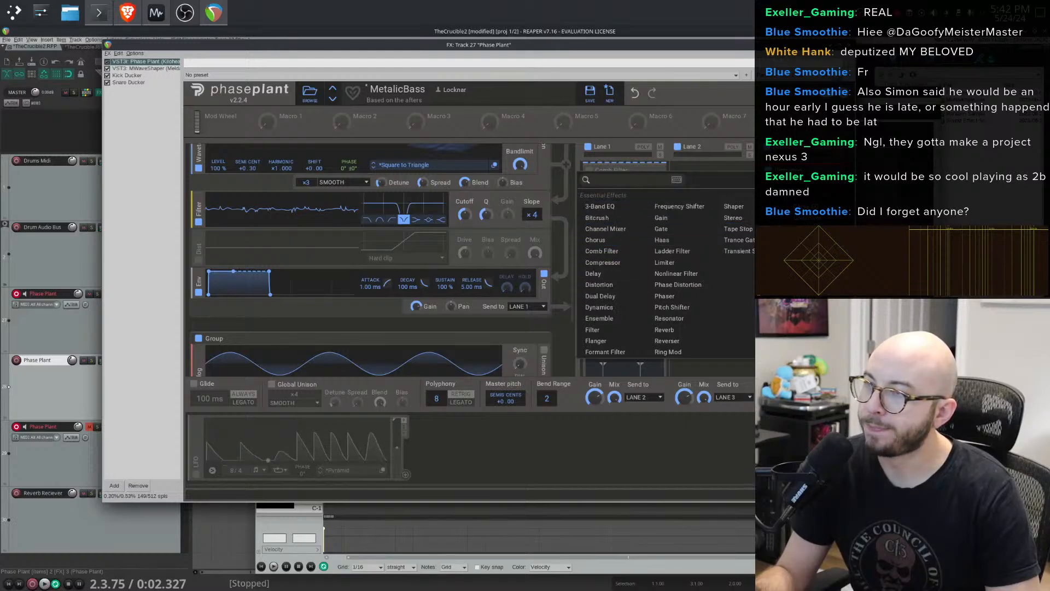
pyautogui.click(805, 252)
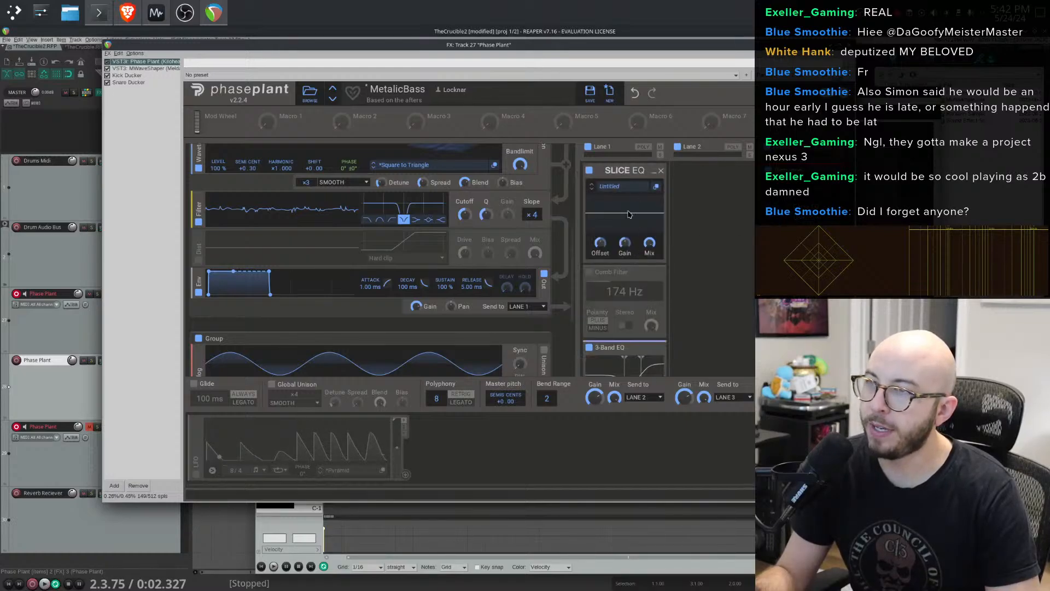
pyautogui.click(656, 188)
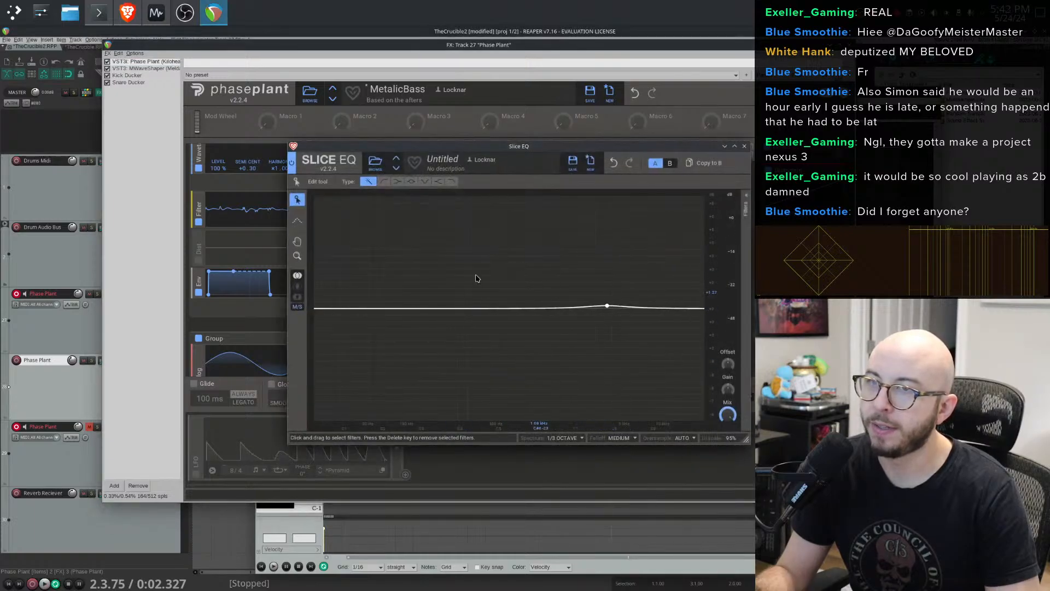
pyautogui.click(397, 181)
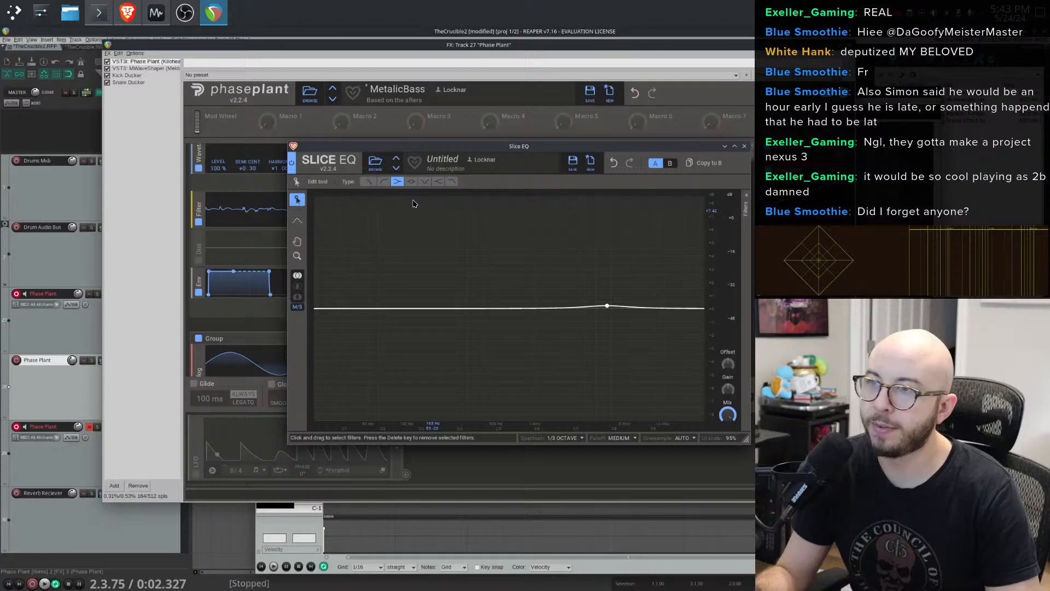
pyautogui.click(452, 182)
pyautogui.moveTo(605, 306); pyautogui.dragTo(541, 317)
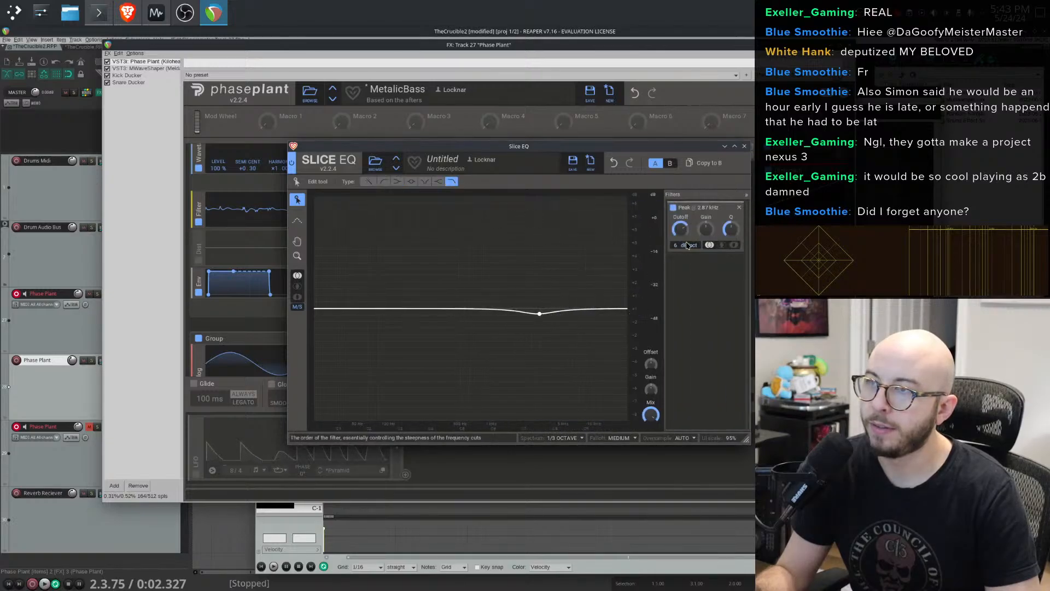
pyautogui.click(739, 207)
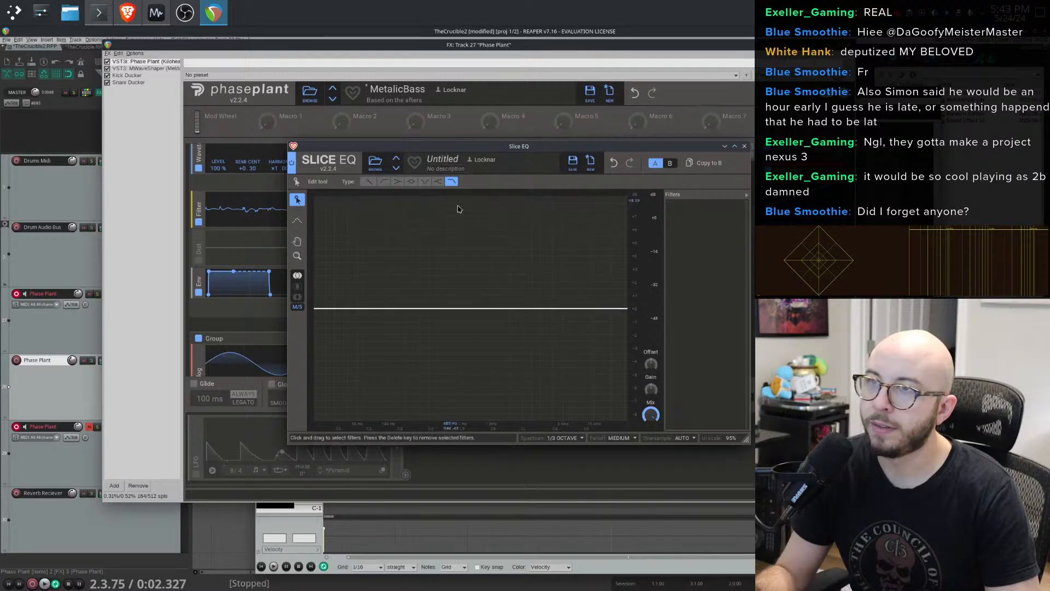
# - Build a band-pass in Slice EQ from a high cut near 6.7 kHz and a low cut near 900 Hz, then close it
pyautogui.click(577, 313)
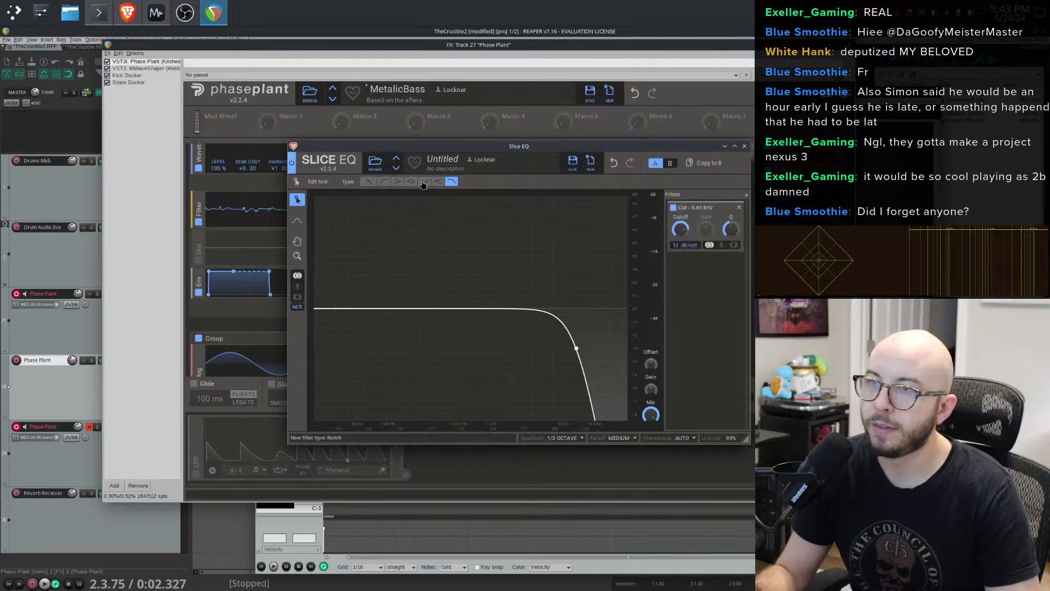
pyautogui.click(383, 182)
pyautogui.click(468, 306)
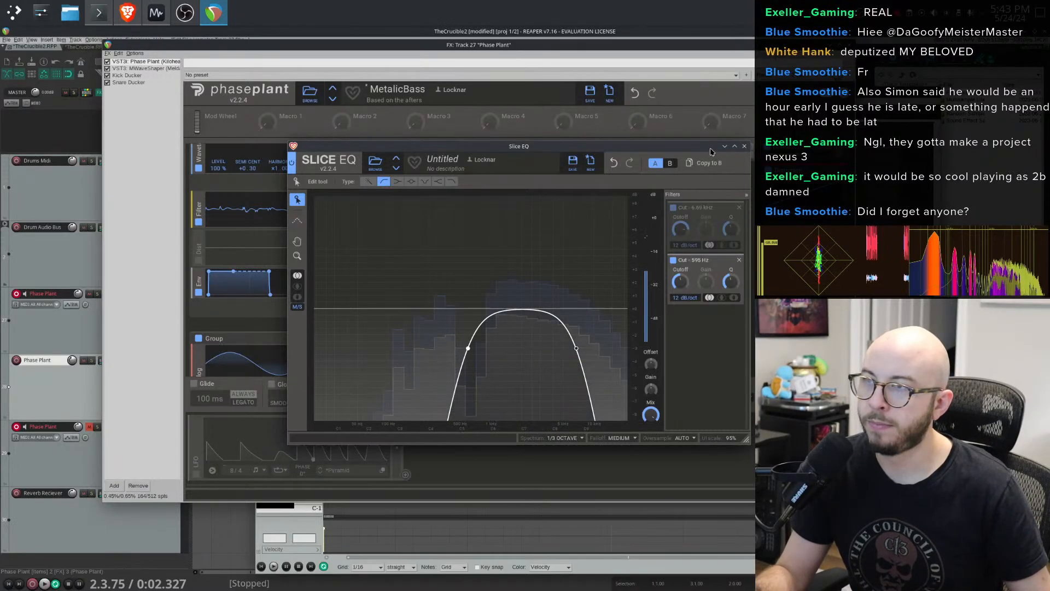
pyautogui.click(745, 147)
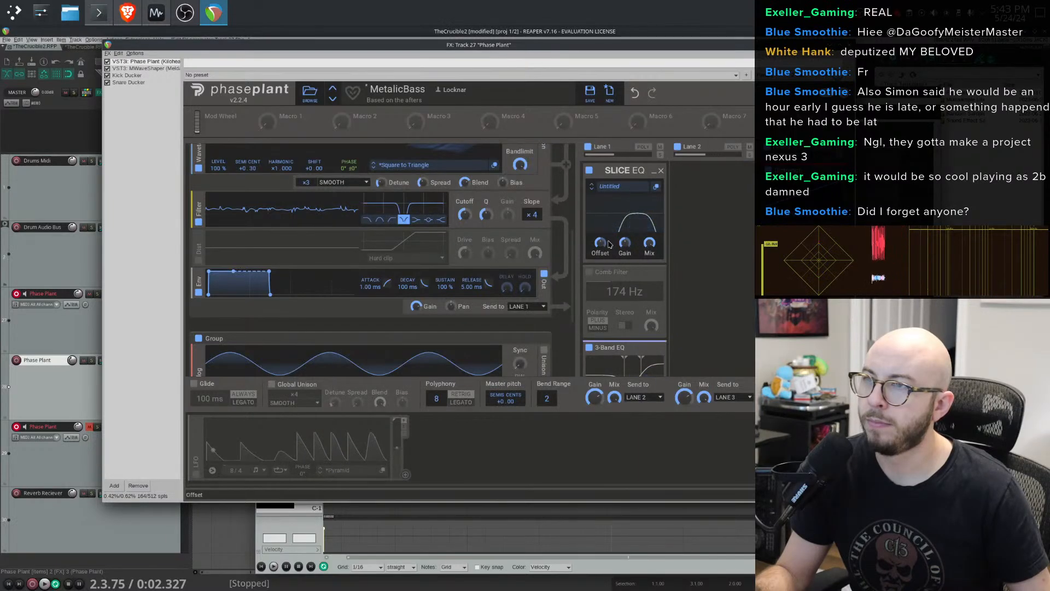
# - Lower the Slice EQ offset to about -50.8 semitones
pyautogui.moveTo(601, 244); pyautogui.dragTo(601, 254)
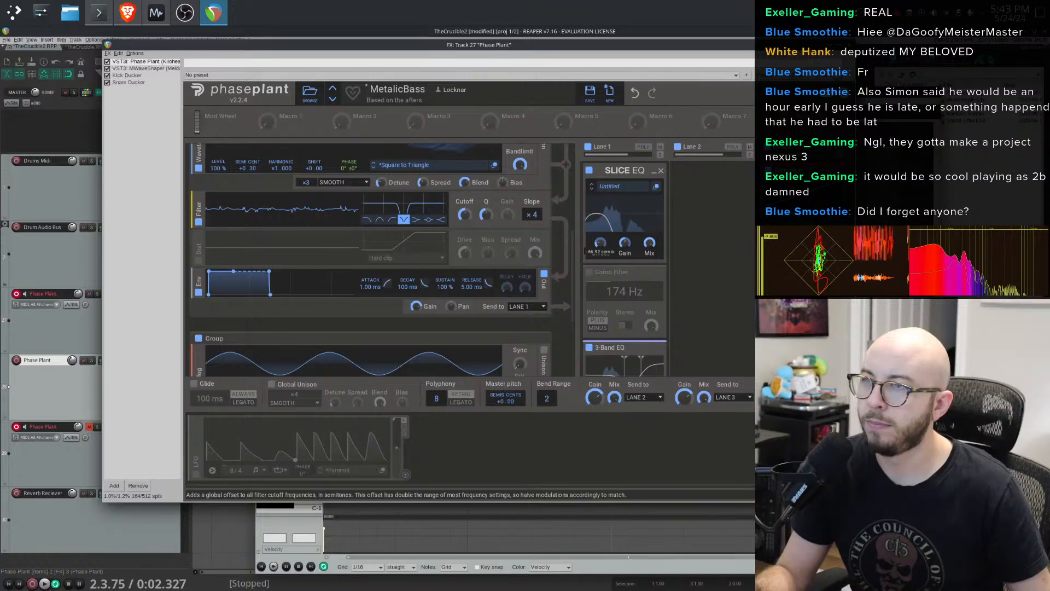
pyautogui.moveTo(601, 243); pyautogui.dragTo(600, 196)
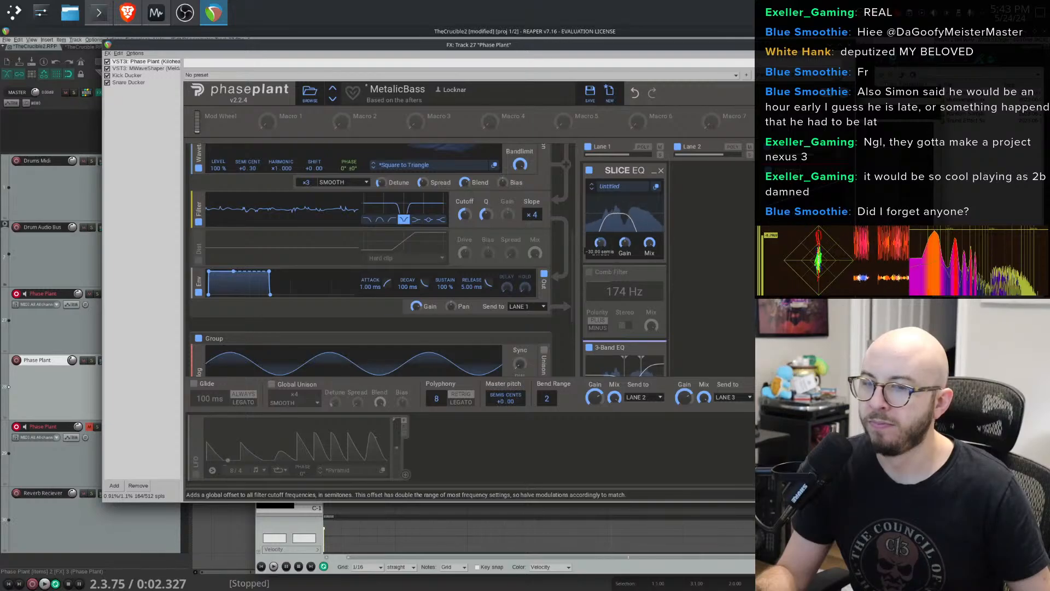
pyautogui.moveTo(600, 243); pyautogui.dragTo(601, 275)
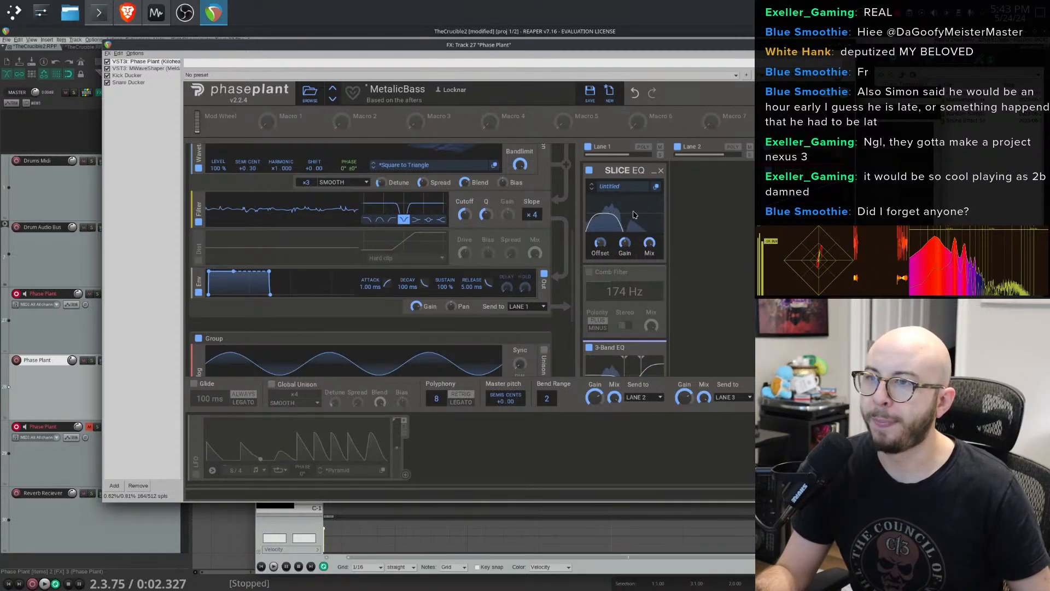
# - Assign the wavetable filter's cutoff to automation slot 2
pyautogui.scroll(1, 468, 249)
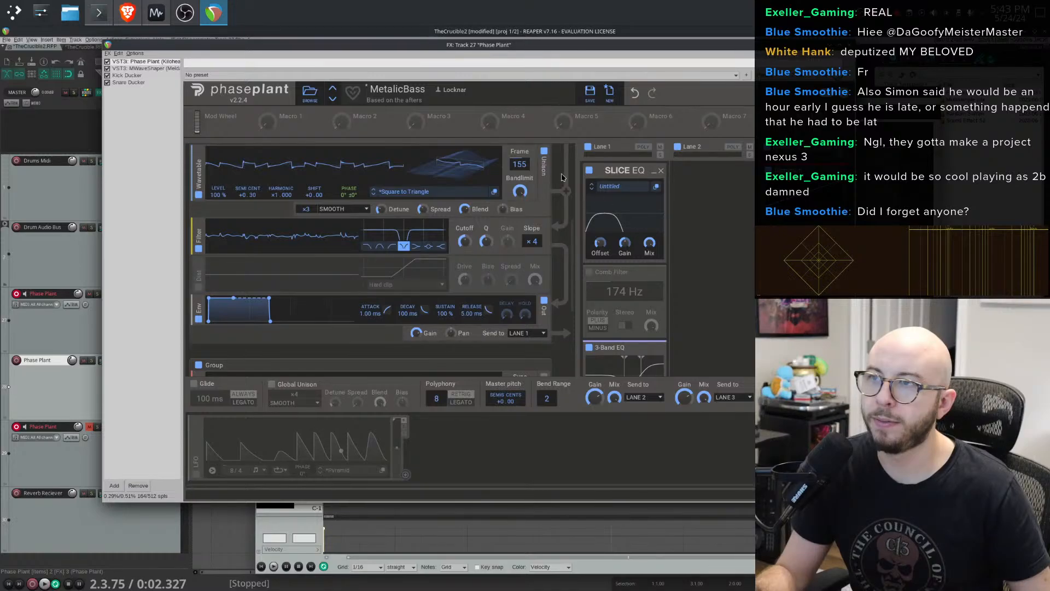
pyautogui.moveTo(267, 121); pyautogui.dragTo(268, 121)
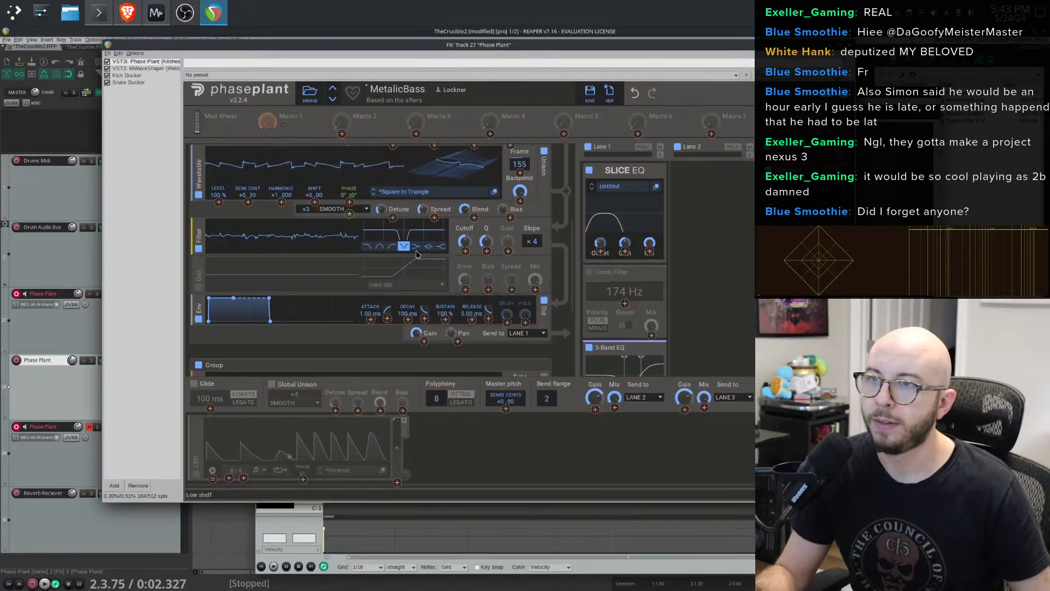
pyautogui.click(283, 125)
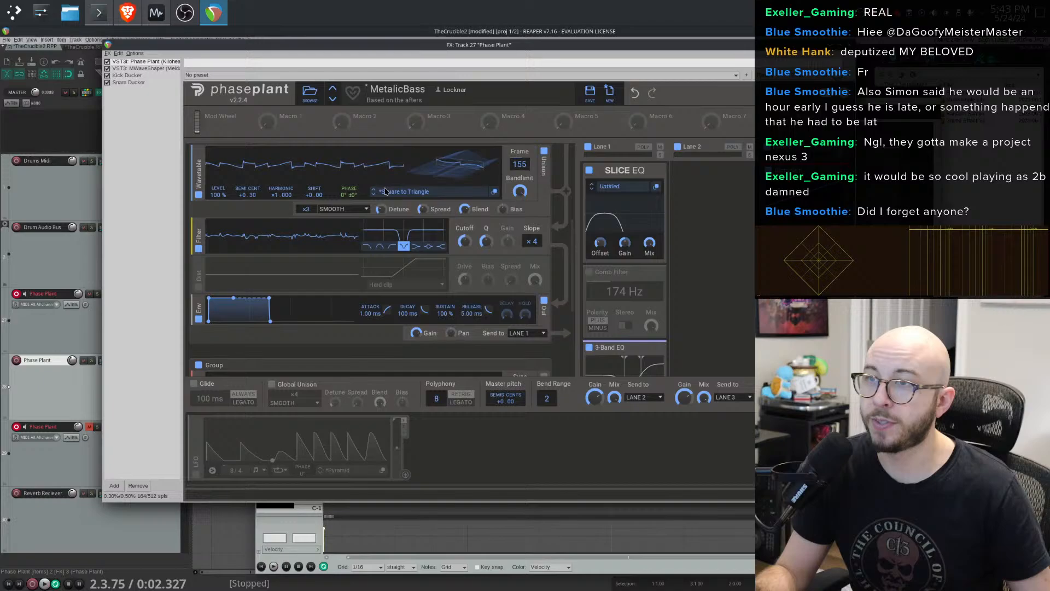
pyautogui.rightClick(467, 244)
pyautogui.moveTo(591, 299)
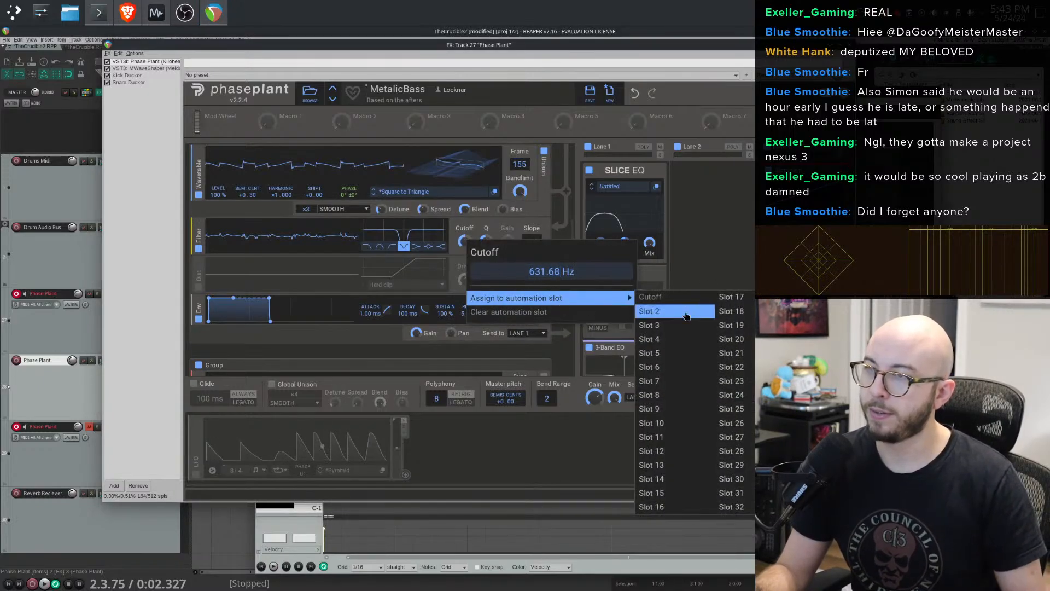
# - Inspect the Slice EQ offset's automation slot options and scroll through the patch's generator and effect modules
pyautogui.rightClick(594, 245)
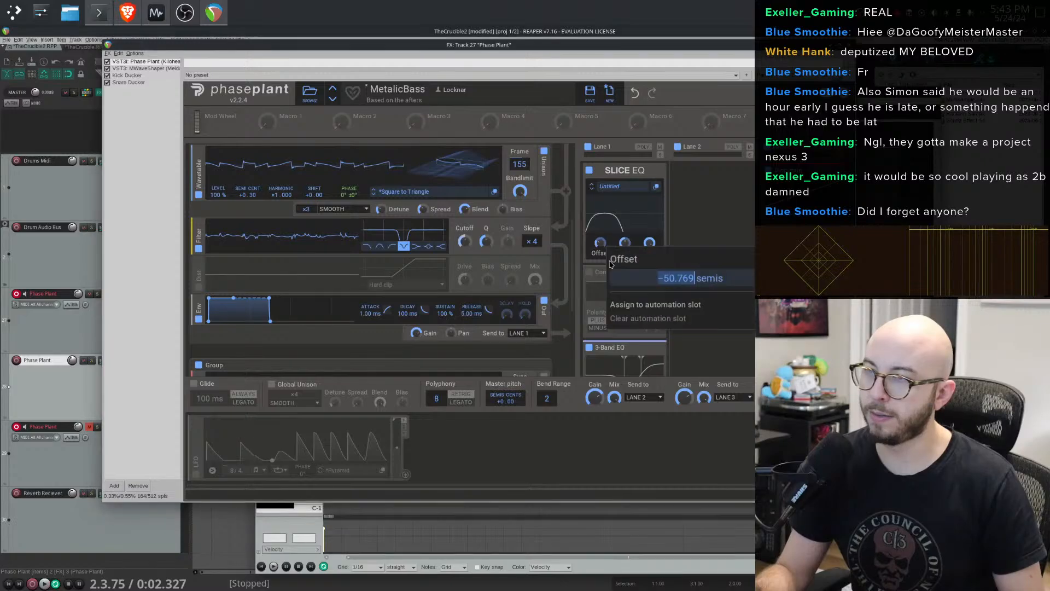
pyautogui.moveTo(667, 304)
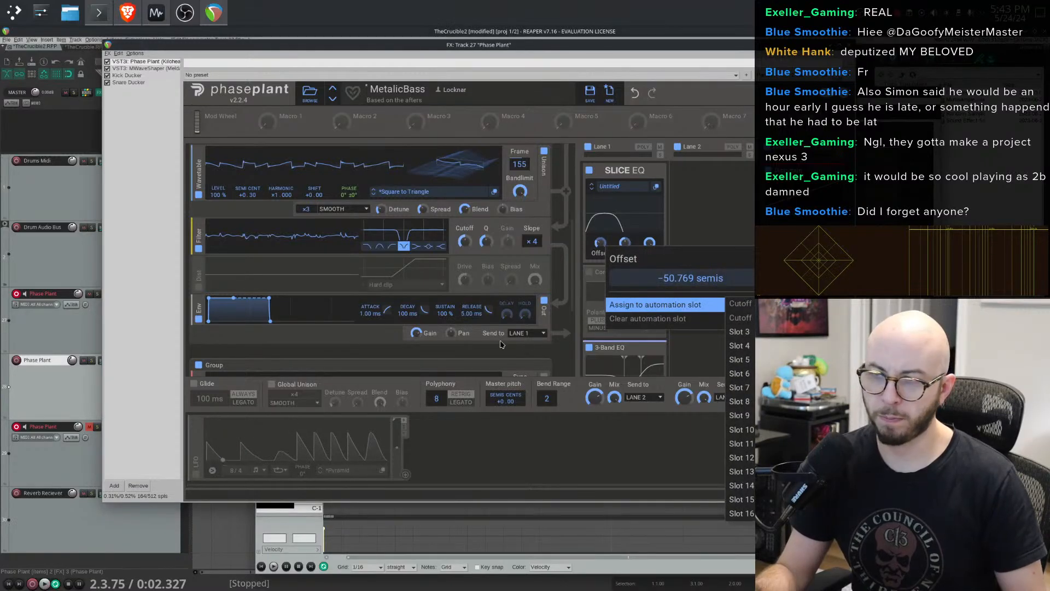
pyautogui.scroll(-3, 491, 302)
pyautogui.scroll(5, 492, 303)
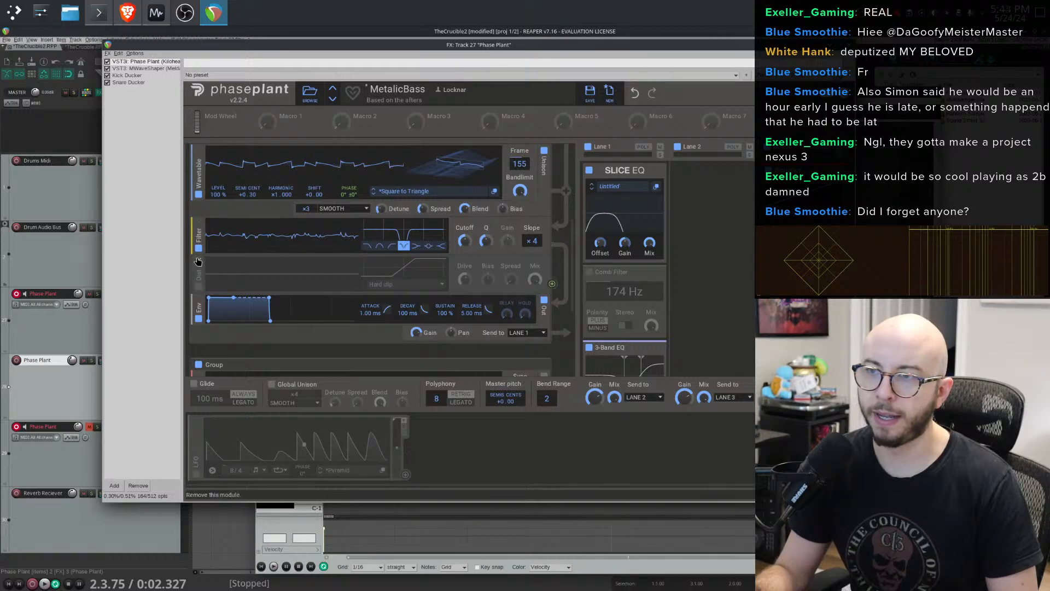
pyautogui.scroll(-5, 296, 254)
pyautogui.scroll(-3, 296, 254)
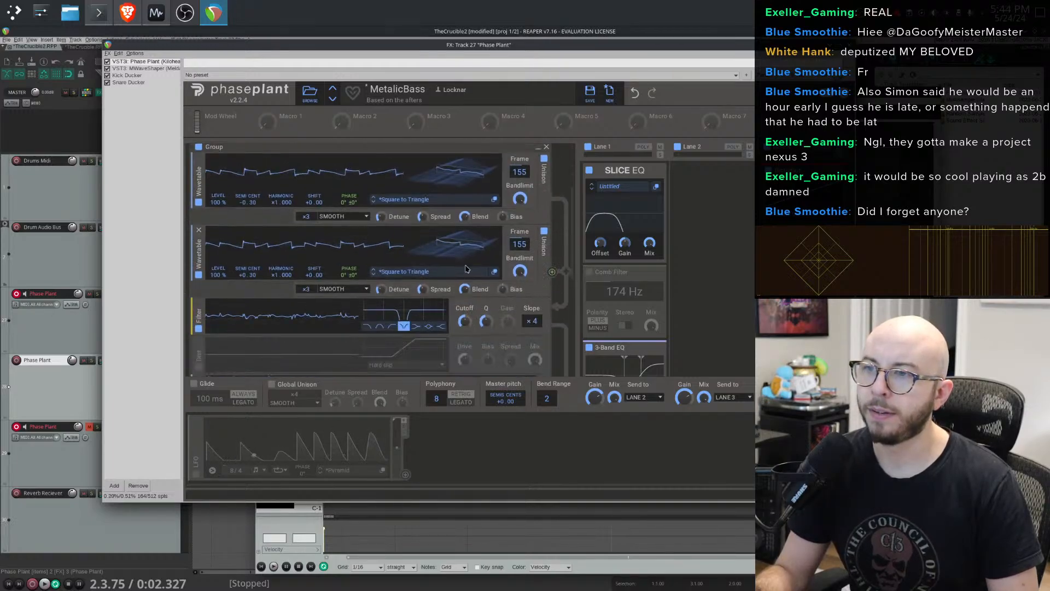
pyautogui.scroll(-5, 612, 241)
pyautogui.scroll(3, 612, 242)
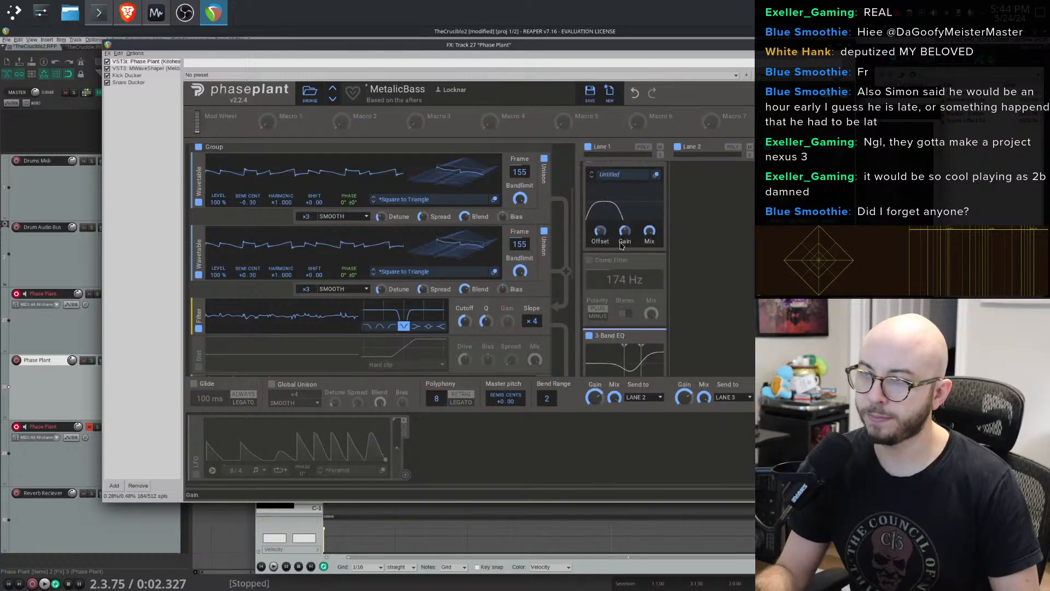
pyautogui.scroll(-2, 656, 279)
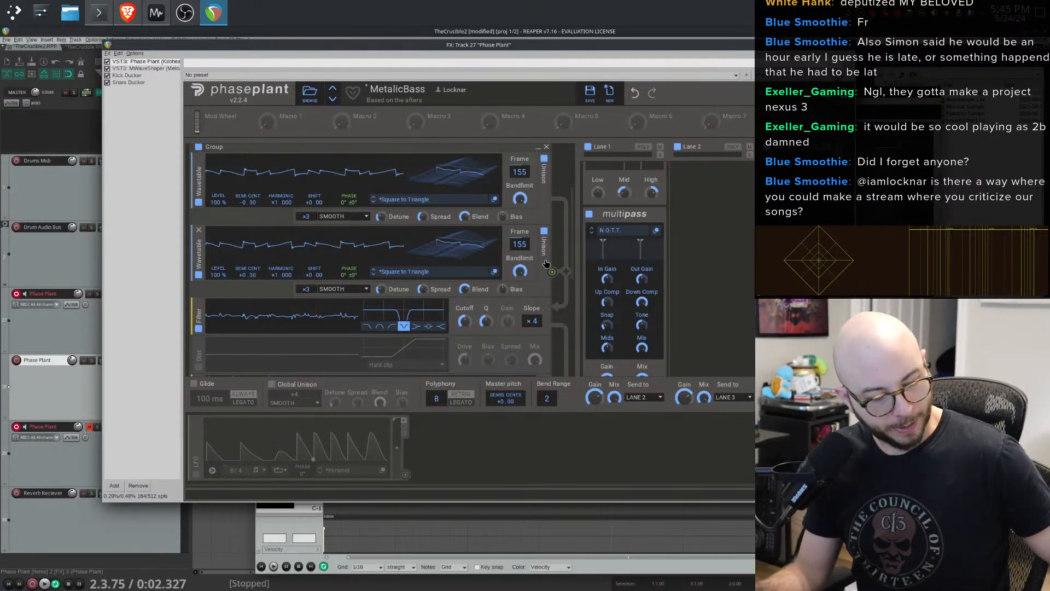
pyautogui.scroll(5, 661, 301)
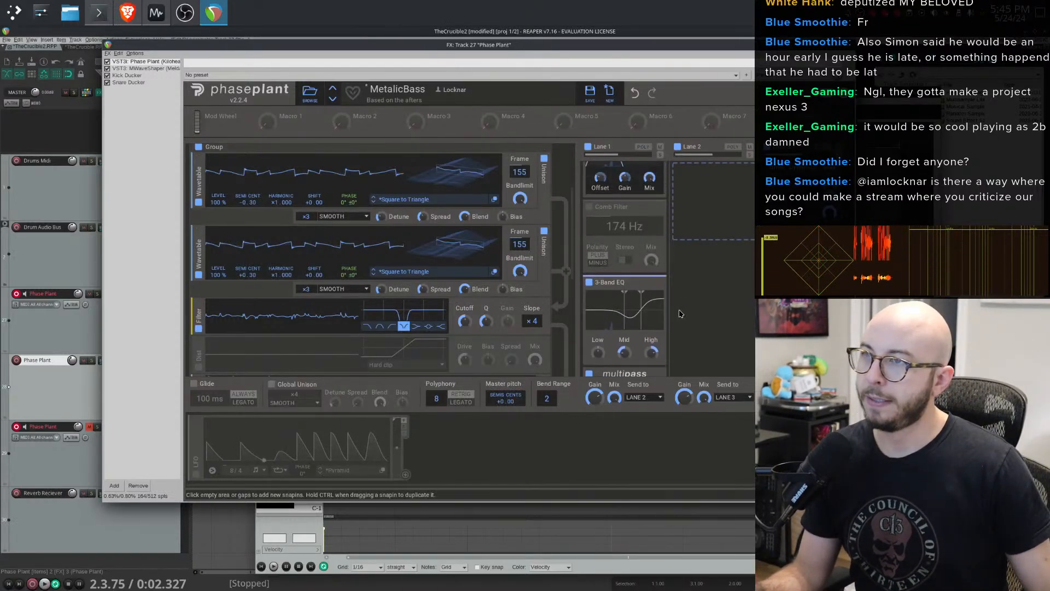
# - Nudge the Slice EQ offset up and enable the analog generator in the top group
pyautogui.moveTo(601, 248); pyautogui.dragTo(601, 241)
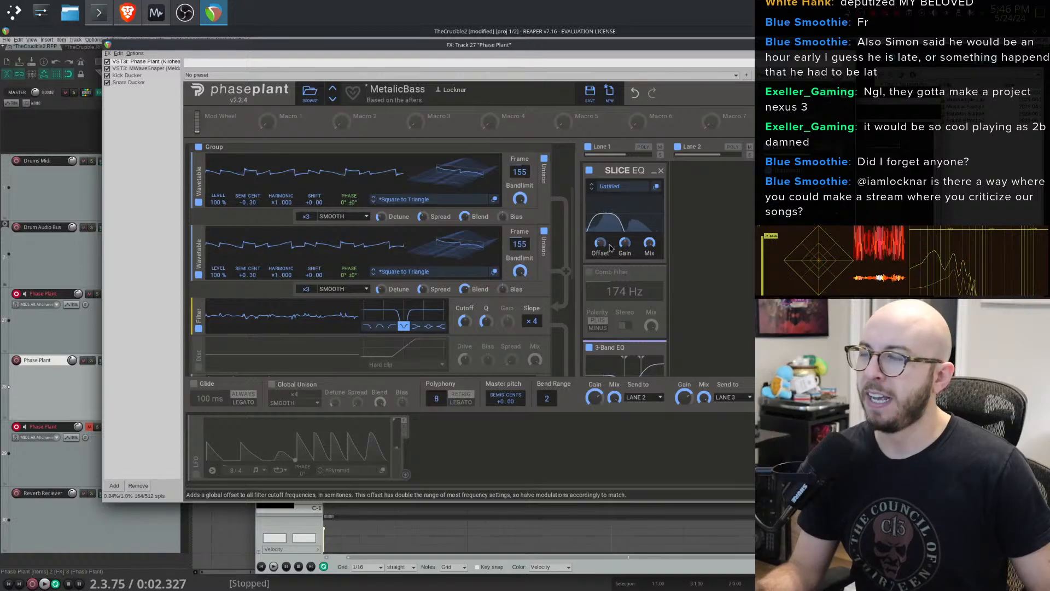
pyautogui.scroll(3, 574, 232)
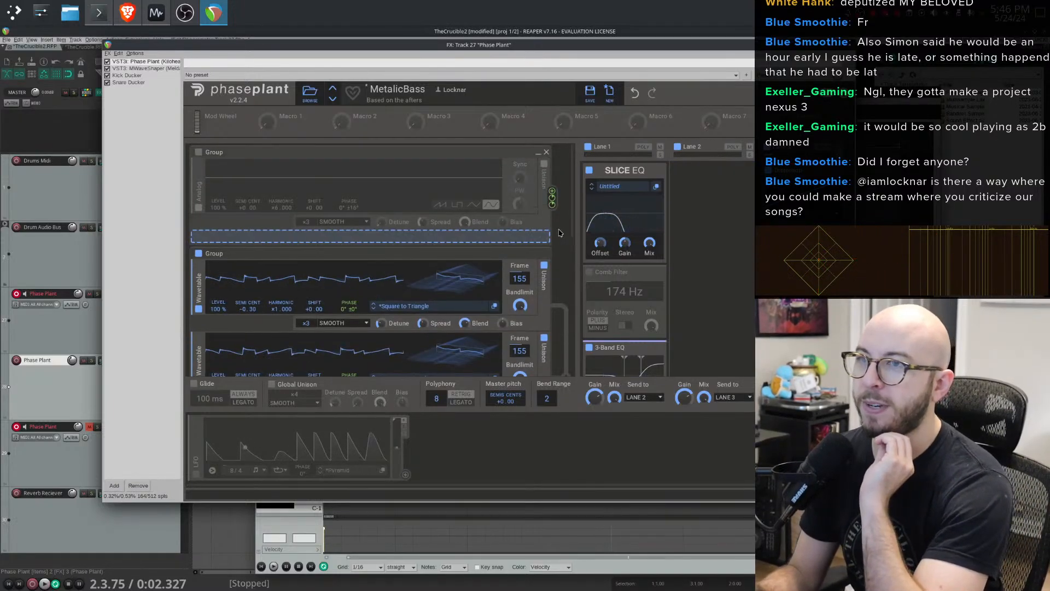
pyautogui.click(200, 154)
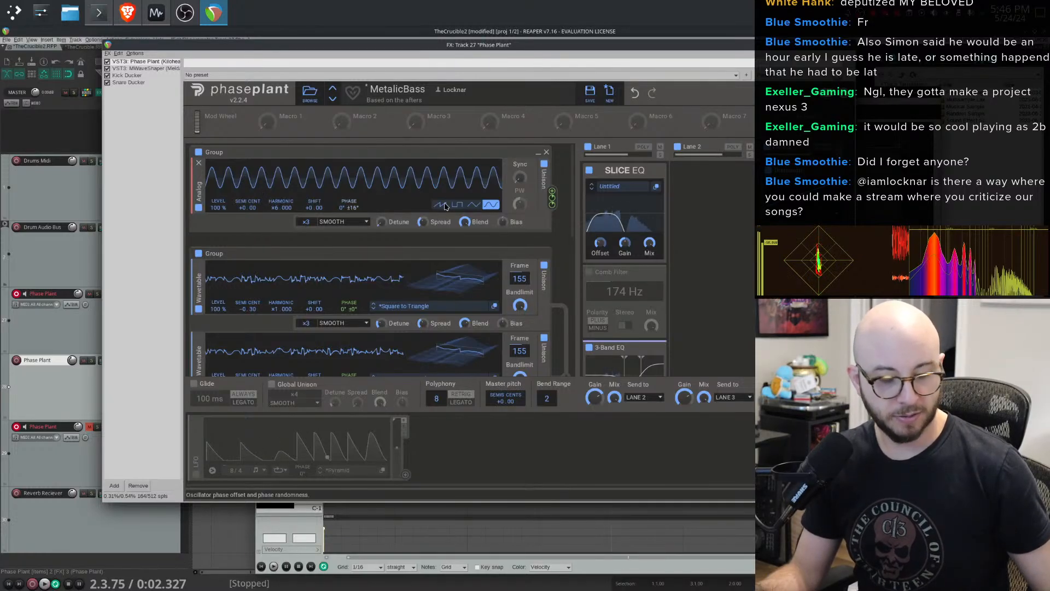
# - Nudge the Slice EQ offset down and set the analog generator's harmonic to x12
pyautogui.moveTo(600, 242); pyautogui.dragTo(601, 248)
pyautogui.moveTo(281, 208); pyautogui.dragTo(281, 187)
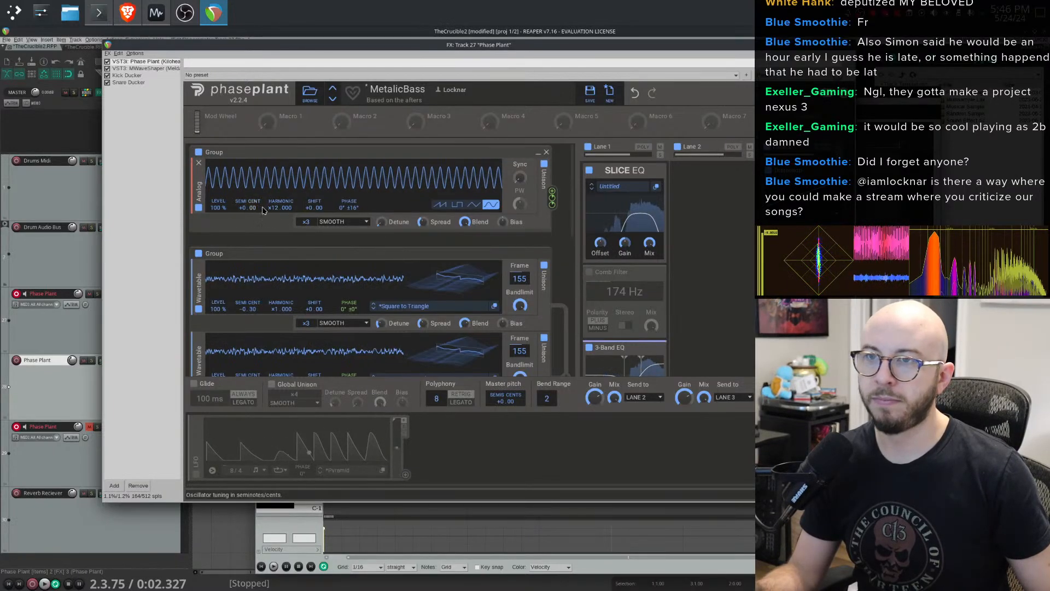
# - Switch the analog generator to a pulse wave at harmonic x6 and set its level to 50%
pyautogui.click(544, 164)
pyautogui.moveTo(276, 208); pyautogui.dragTo(276, 223)
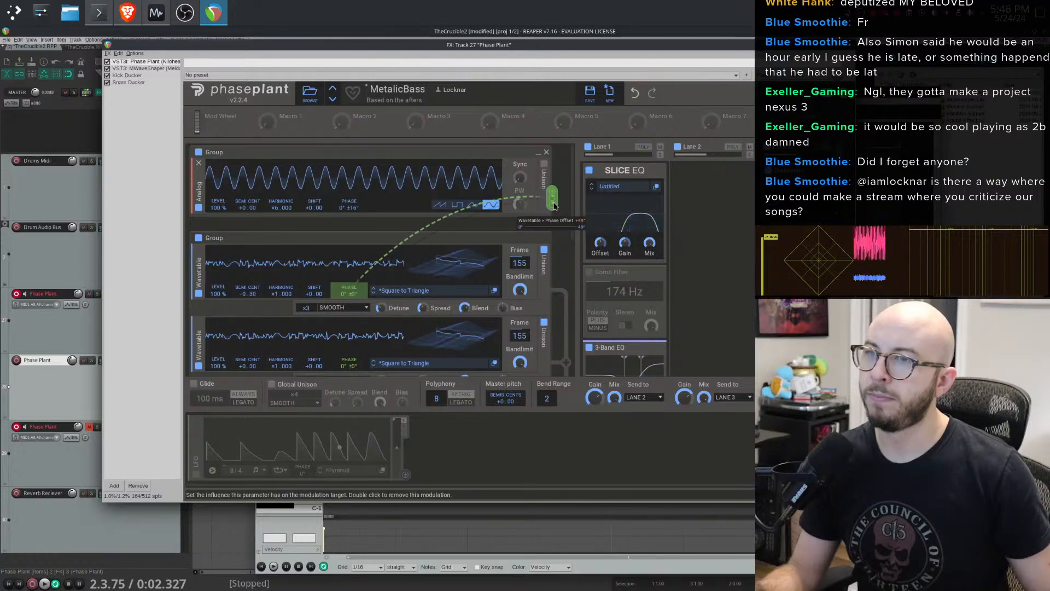
pyautogui.click(453, 211)
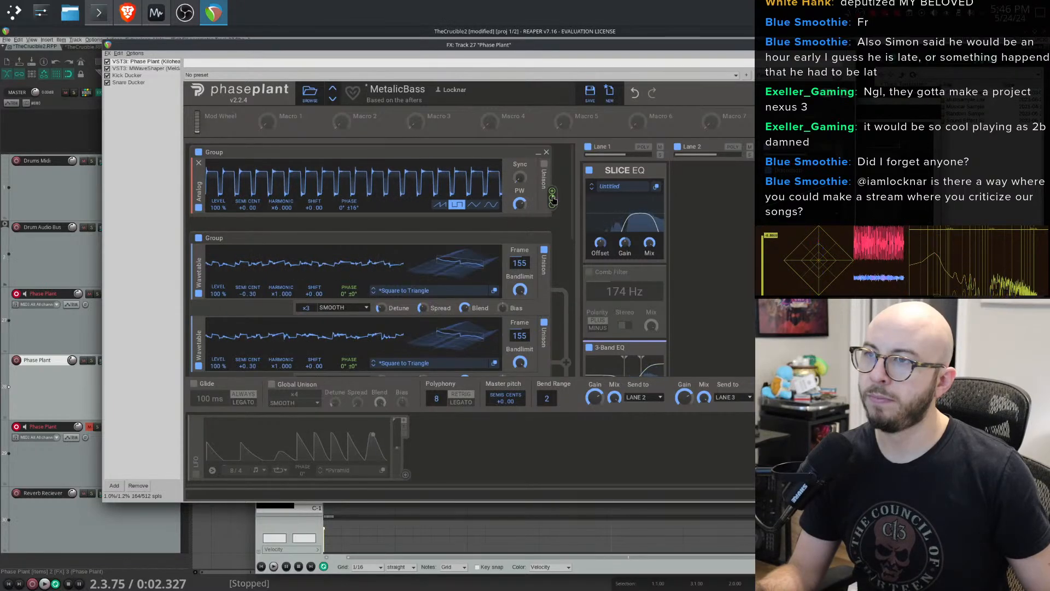
pyautogui.moveTo(218, 207); pyautogui.dragTo(218, 238)
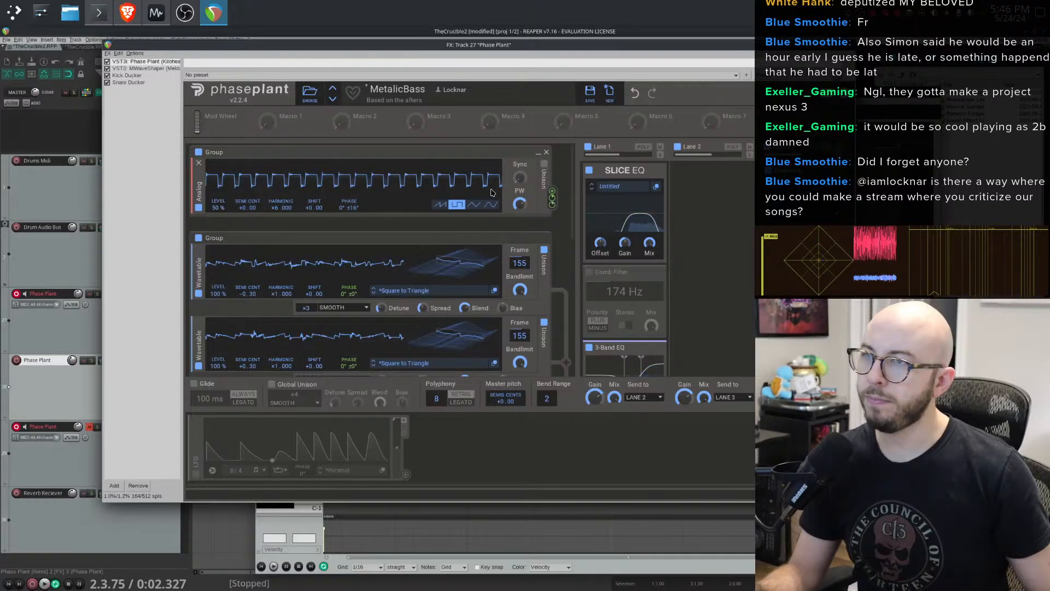
# - Lower the Slice EQ offset
pyautogui.moveTo(600, 242)
pyautogui.mouseDown()
pyautogui.moveTo(600, 265)
pyautogui.moveTo(600, 233)
pyautogui.moveTo(600, 279)
pyautogui.moveTo(600, 261)
pyautogui.mouseUp()
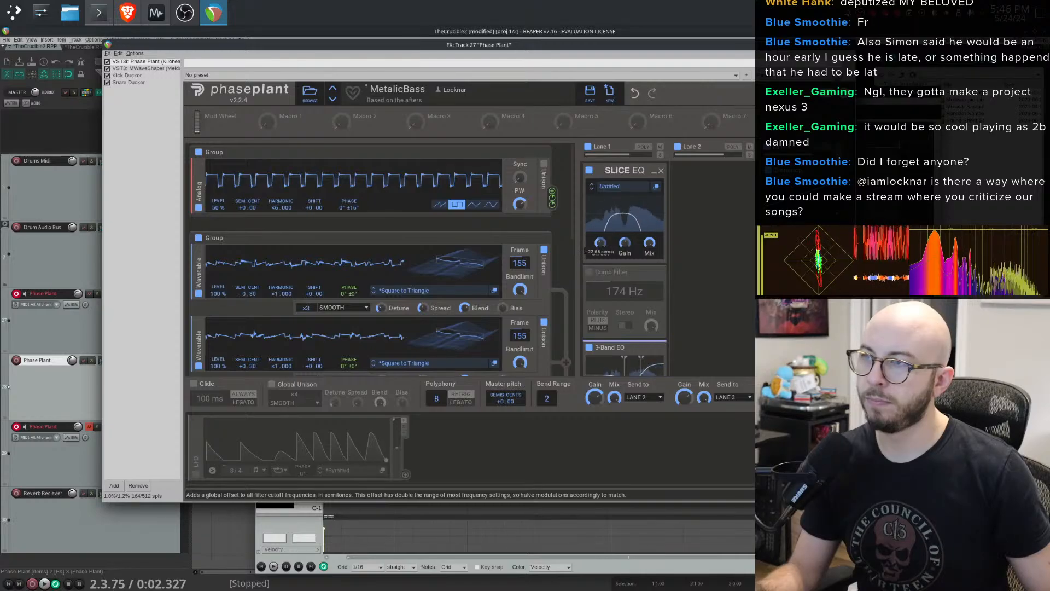
pyautogui.moveTo(382, 44); pyautogui.dragTo(498, 38)
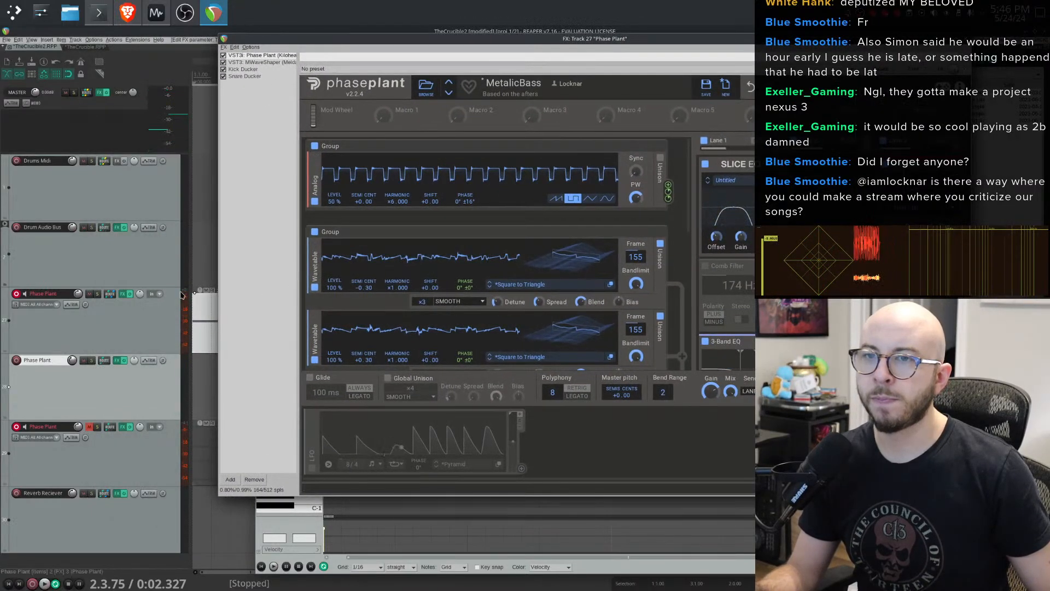
pyautogui.moveTo(140, 295)
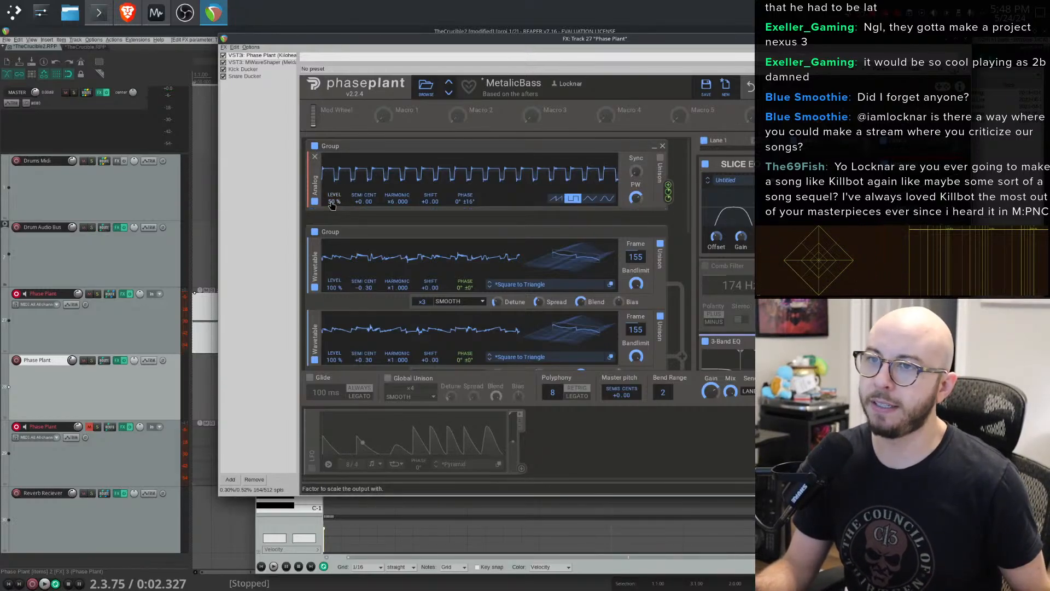
# - Set the analog generator's level to 0% and add a Noise generator below it
pyautogui.moveTo(331, 205); pyautogui.dragTo(331, 249)
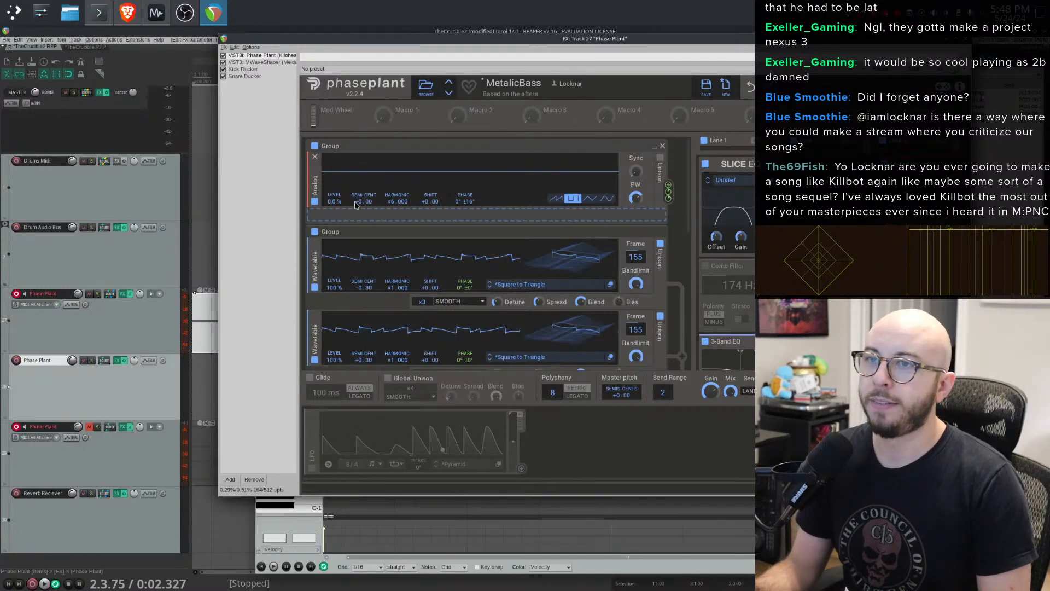
pyautogui.click(359, 215)
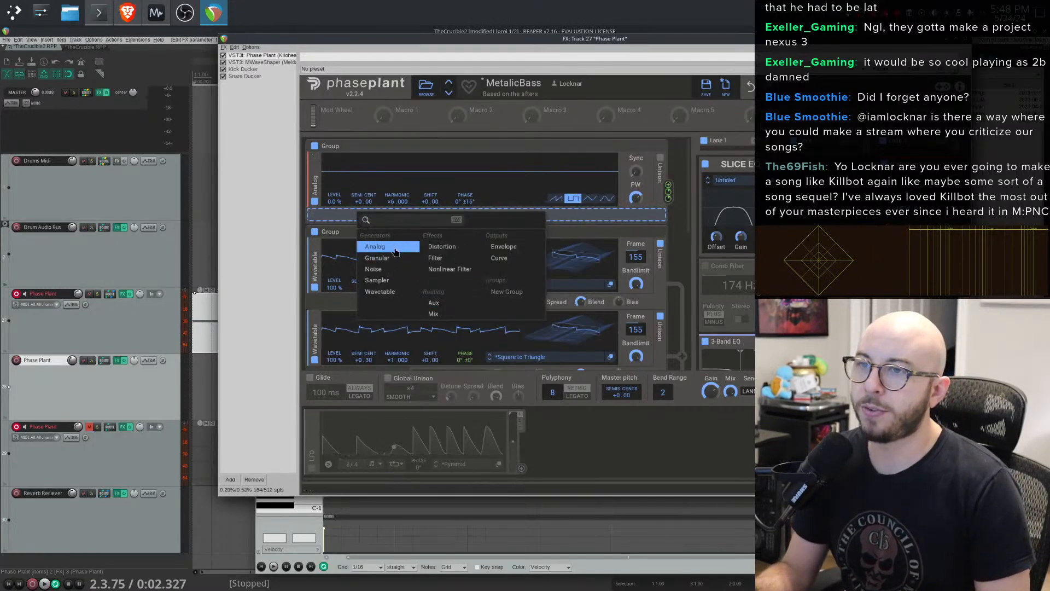
pyautogui.click(374, 269)
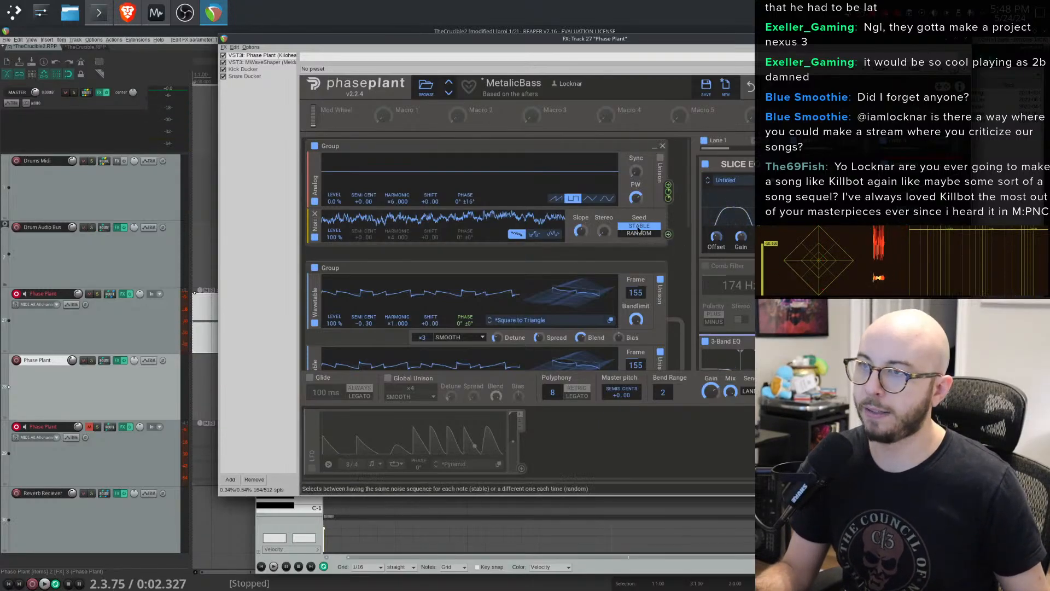
# - Route the noise generator to modulate the phase of both wavetable generators and adjust the two modulation amounts
pyautogui.scroll(-1, 639, 230)
pyautogui.scroll(-1, 676, 180)
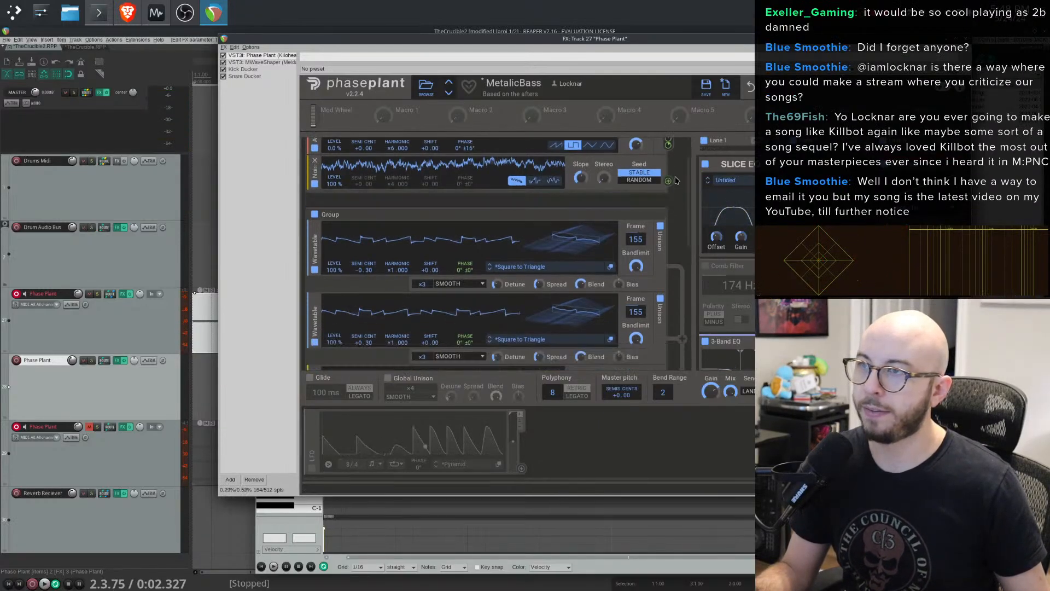
pyautogui.click(668, 181)
pyautogui.scroll(-2, 668, 182)
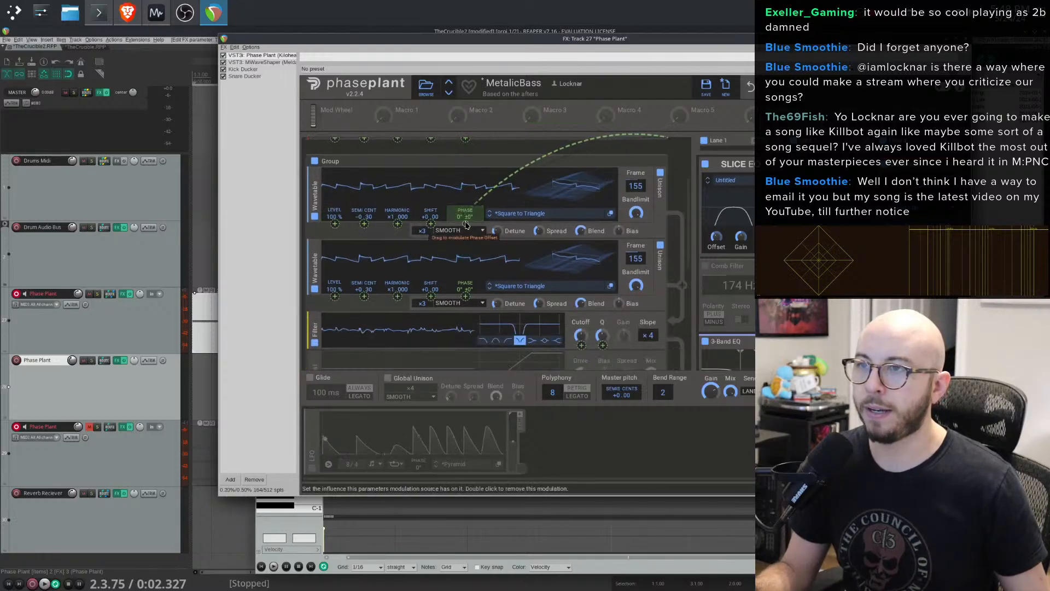
pyautogui.moveTo(466, 225); pyautogui.dragTo(466, 213)
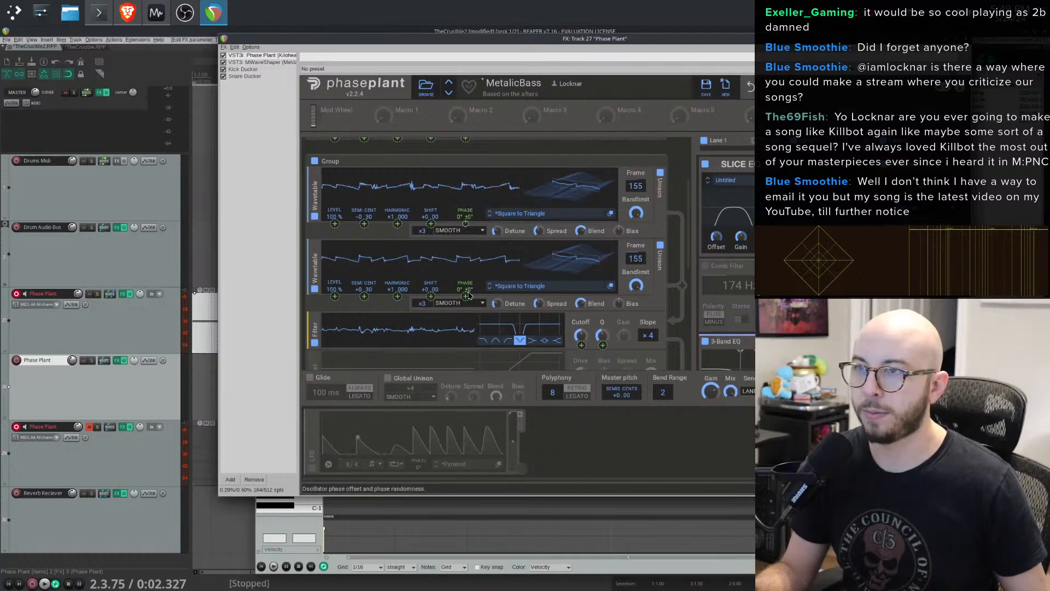
pyautogui.moveTo(467, 295); pyautogui.dragTo(467, 301)
# - Lower the noise generator's slope and set its level to 13%
pyautogui.scroll(3, 547, 246)
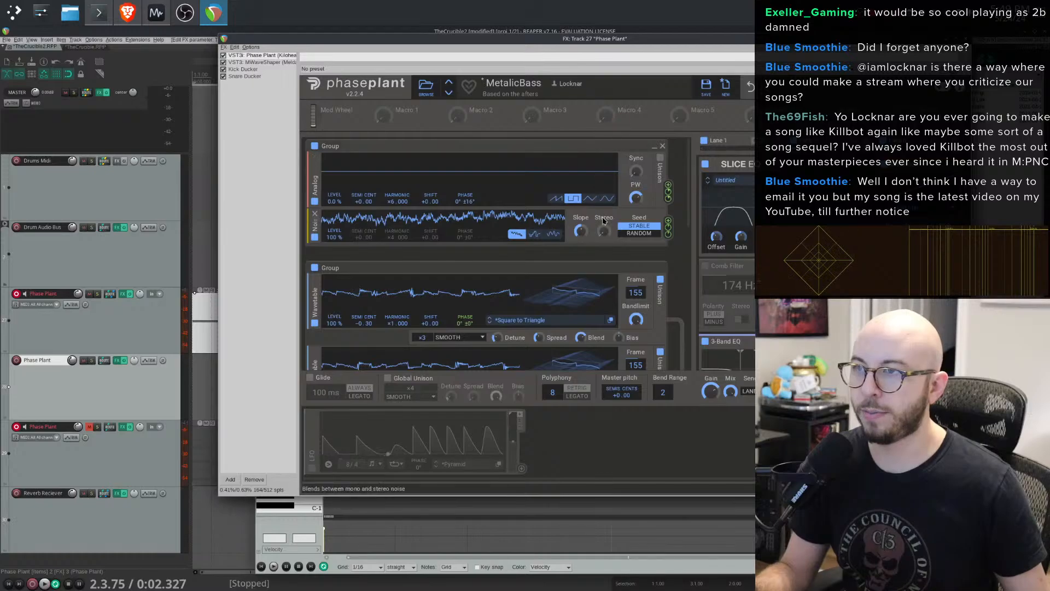
pyautogui.moveTo(581, 231); pyautogui.dragTo(581, 257)
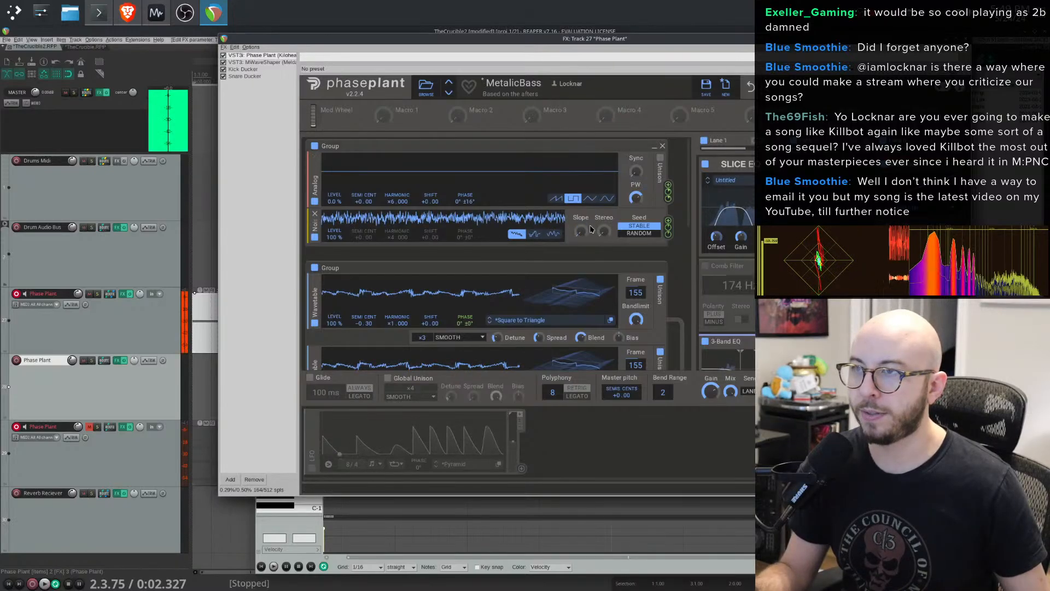
pyautogui.moveTo(335, 236); pyautogui.dragTo(334, 279)
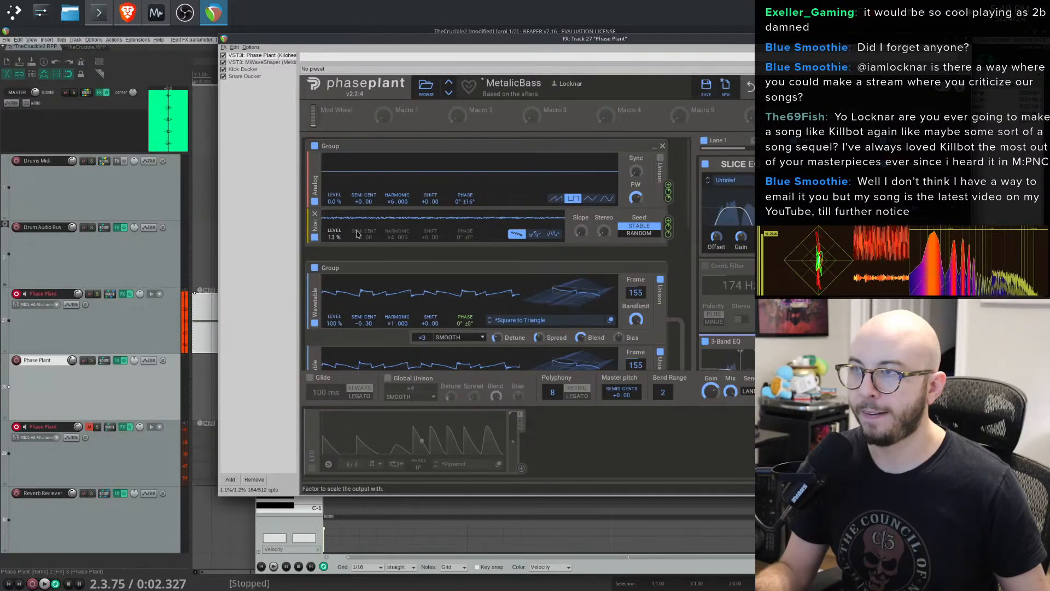
# - Fine-tune the Slice EQ offset and the noise generator's slope
pyautogui.moveTo(717, 236)
pyautogui.mouseDown()
pyautogui.moveTo(716, 203)
pyautogui.moveTo(717, 233)
pyautogui.mouseUp()
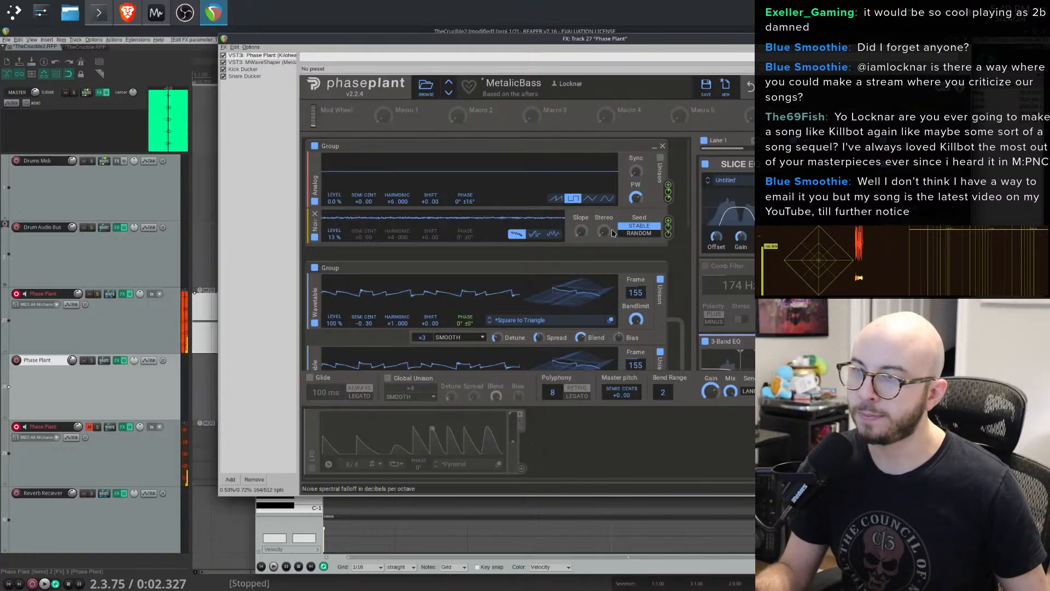
pyautogui.moveTo(718, 237); pyautogui.dragTo(716, 232)
pyautogui.moveTo(581, 232); pyautogui.dragTo(604, 194)
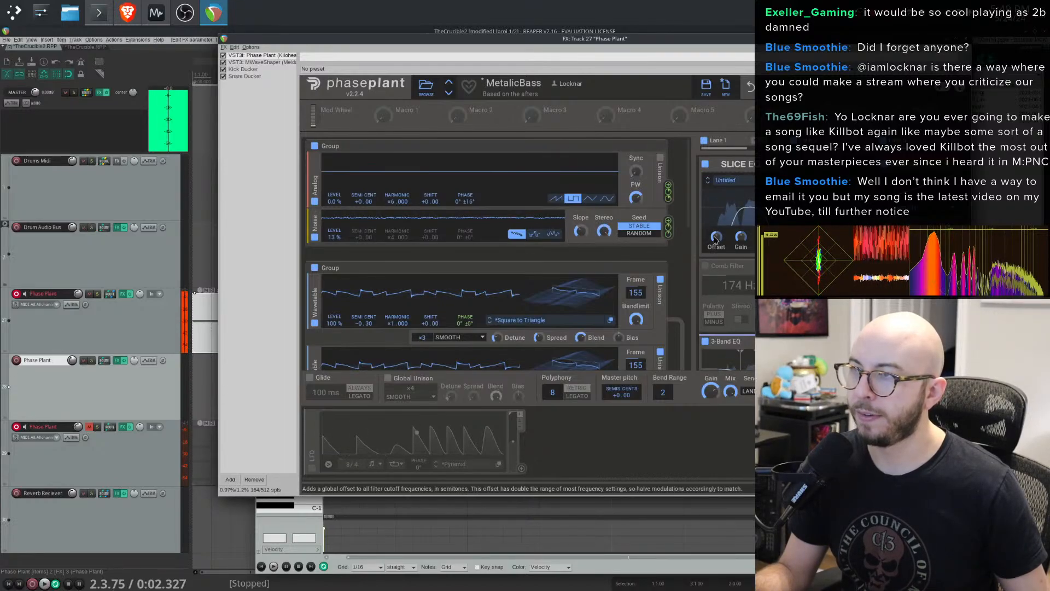
pyautogui.moveTo(581, 232); pyautogui.dragTo(581, 228)
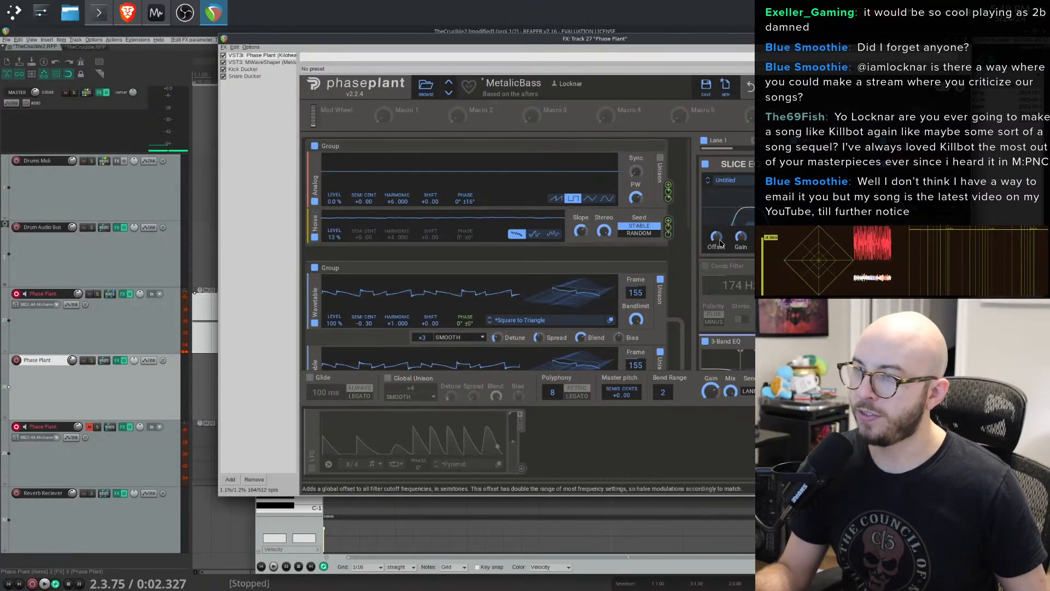
# - Toggle the noise generator off and back on, then nudge the Slice EQ offset
pyautogui.click(315, 238)
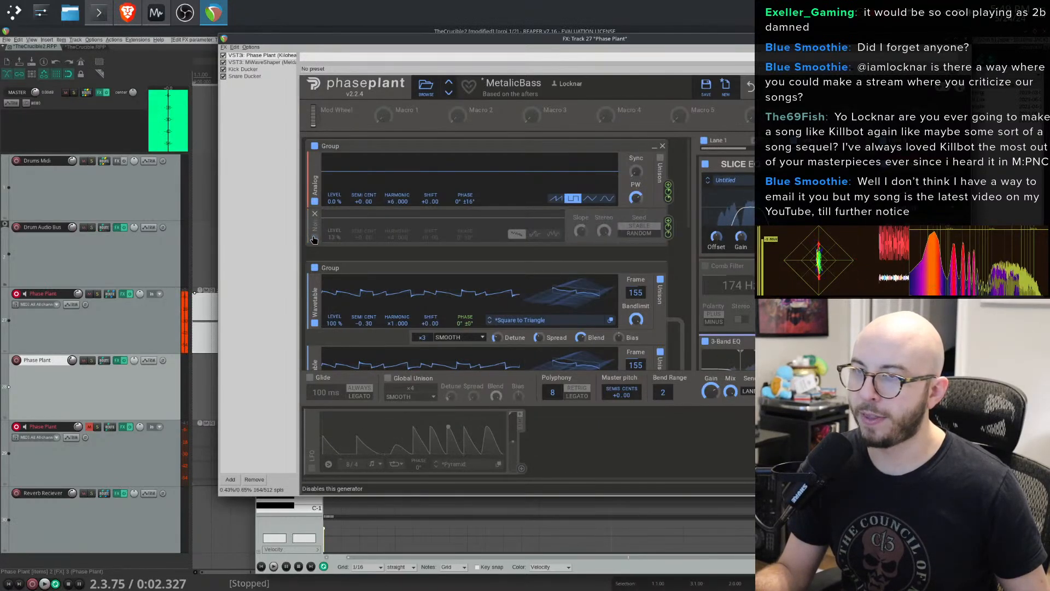
pyautogui.click(314, 237)
pyautogui.moveTo(716, 236); pyautogui.dragTo(716, 239)
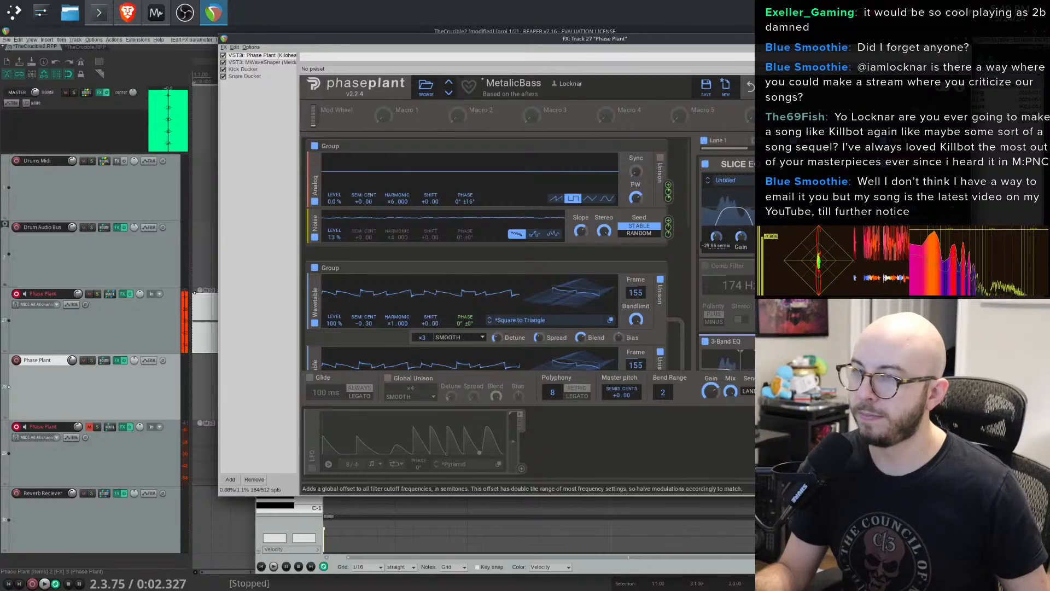
pyautogui.moveTo(580, 232)
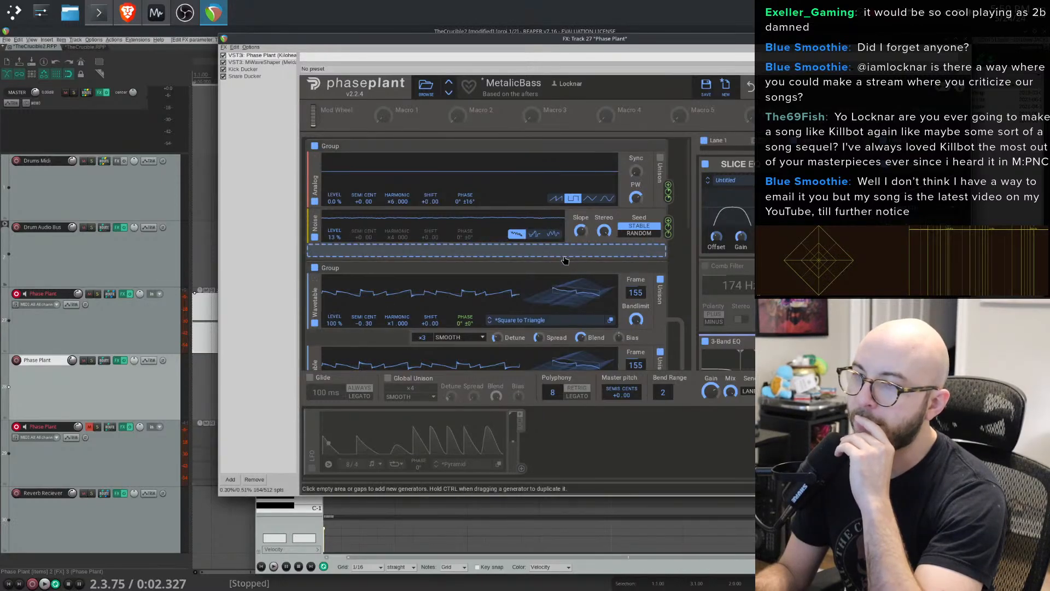
# - Remove the LFO modulator from the patch
pyautogui.scroll(-8, 555, 270)
pyautogui.scroll(8, 554, 277)
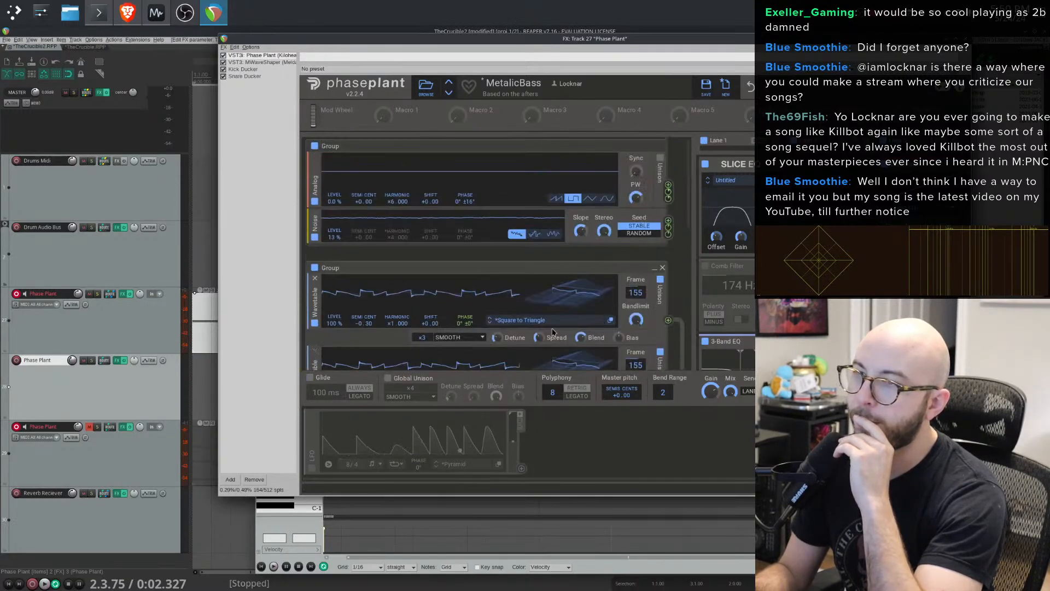
pyautogui.click(315, 414)
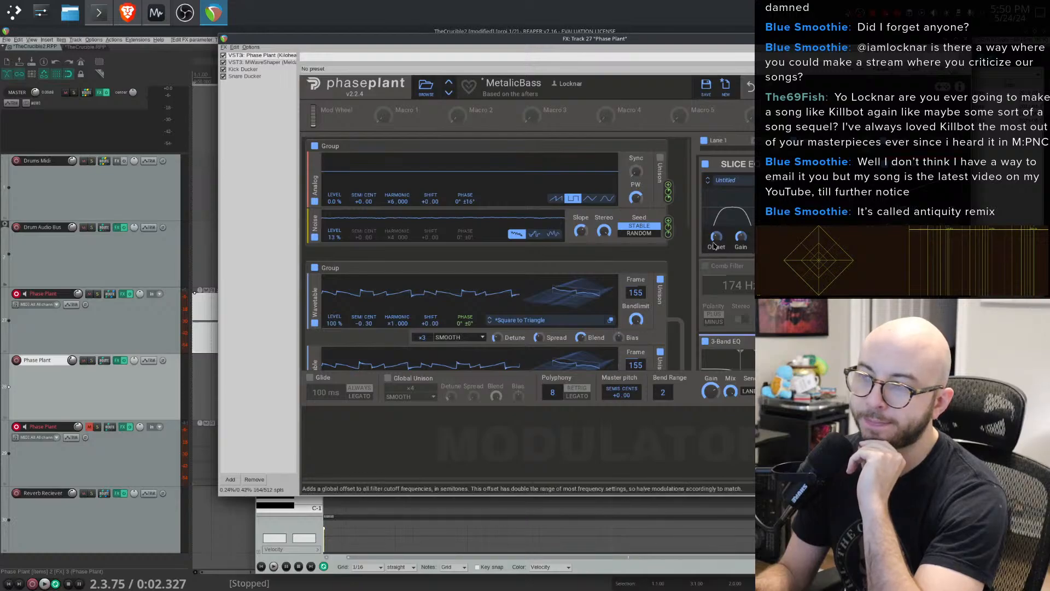
# - Collapse the comb filter, 3-band EQ and multipass snapins in the effects lane
pyautogui.scroll(-5, 728, 246)
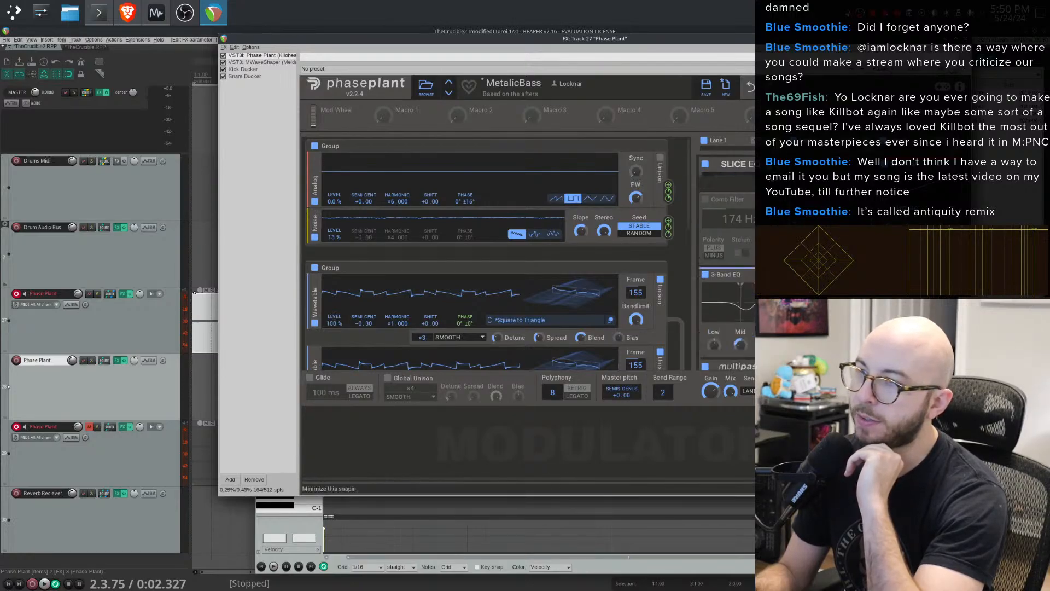
pyautogui.click(770, 197)
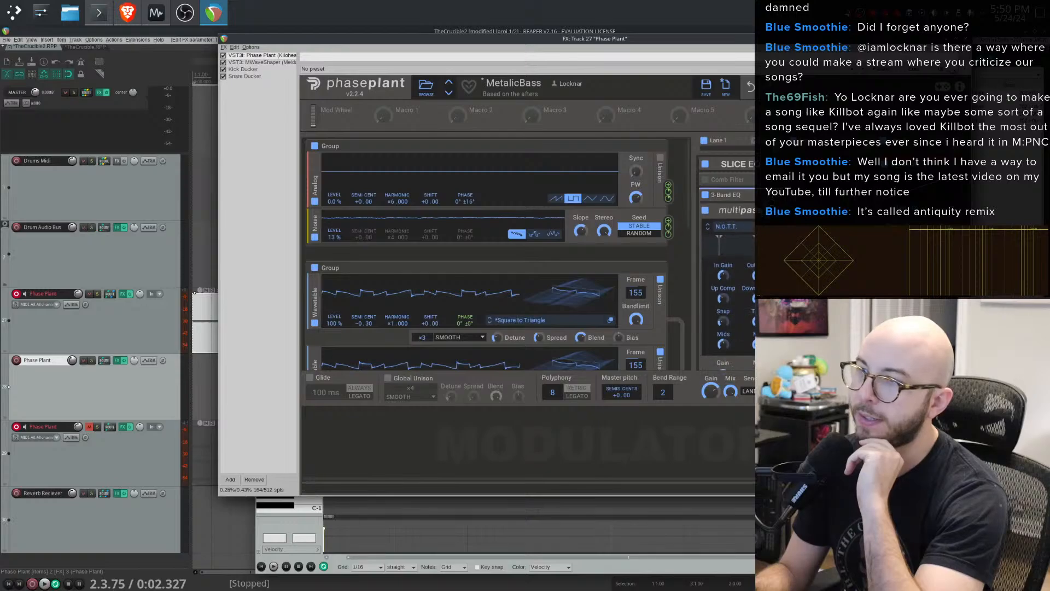
pyautogui.click(770, 211)
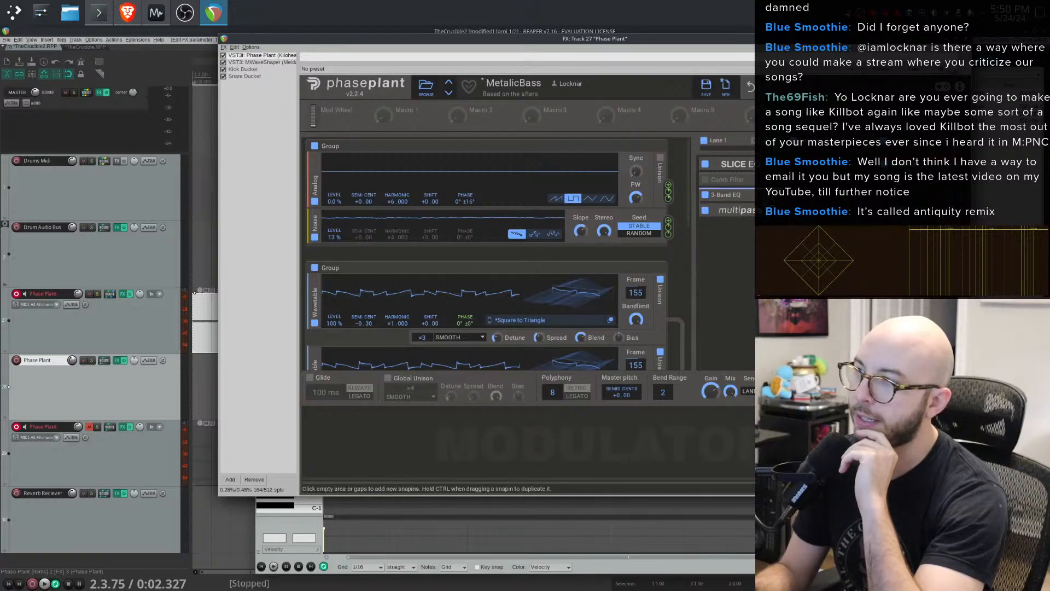
# - Lengthen the single note in the MIDI editor slightly
pyautogui.moveTo(837, 38); pyautogui.dragTo(771, 42)
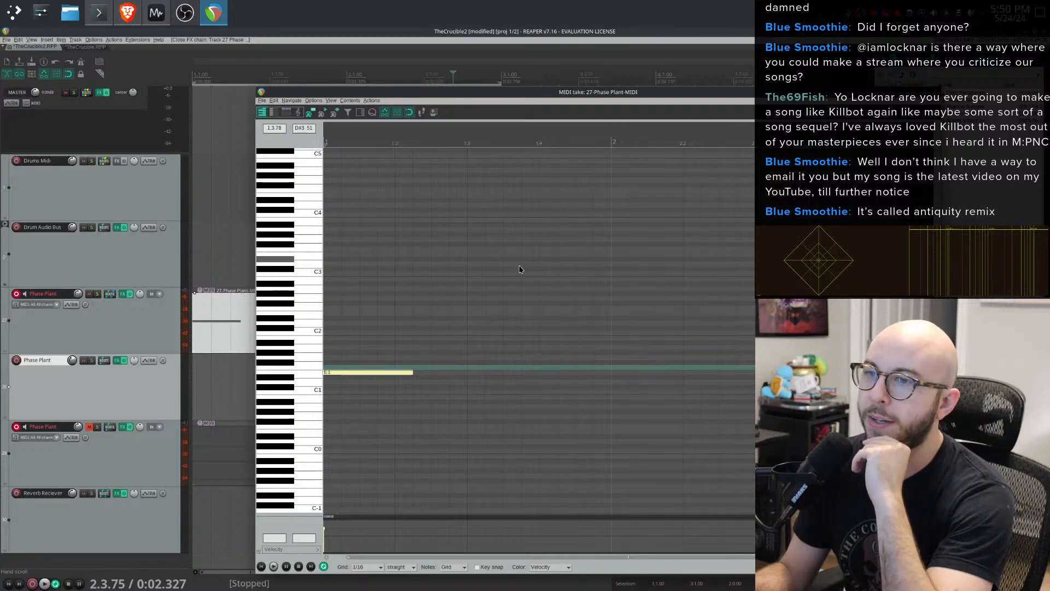
pyautogui.moveTo(413, 376)
pyautogui.mouseDown()
pyautogui.moveTo(333, 376)
pyautogui.moveTo(435, 361)
pyautogui.mouseUp()
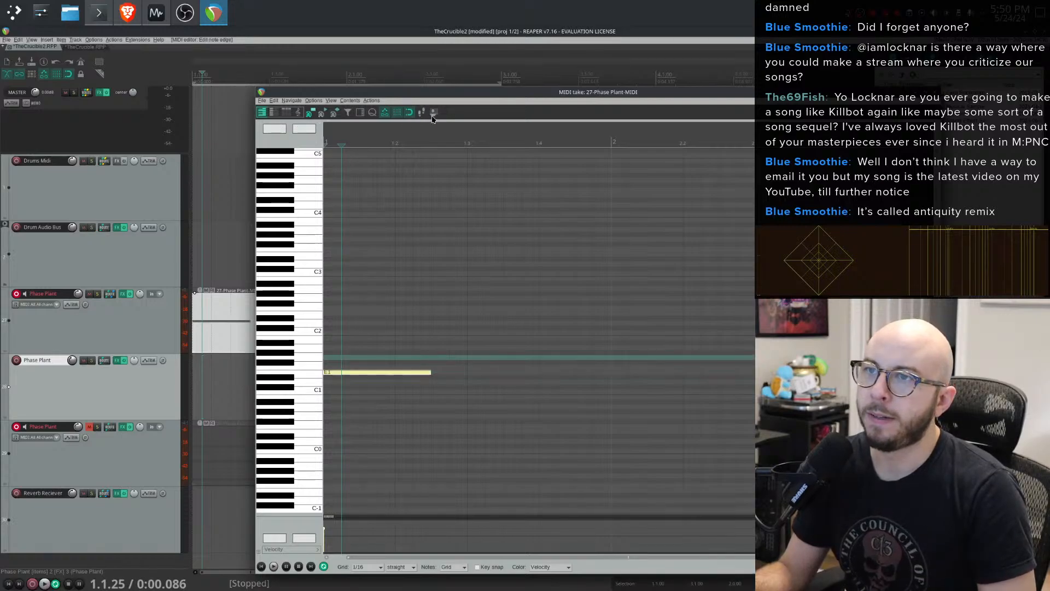
pyautogui.click(308, 102)
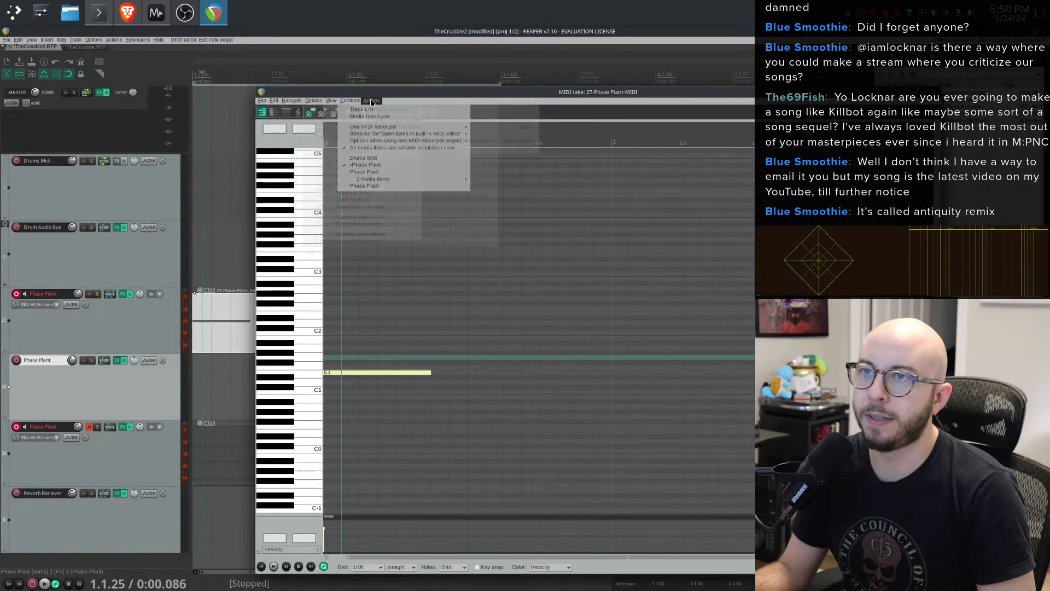
pyautogui.moveTo(353, 102)
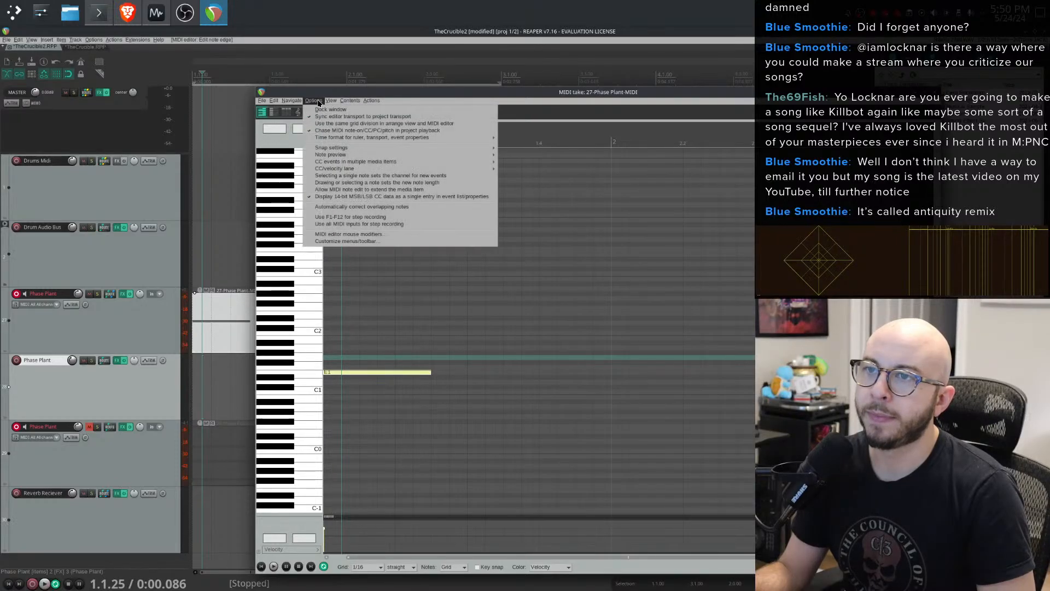
pyautogui.moveTo(268, 101)
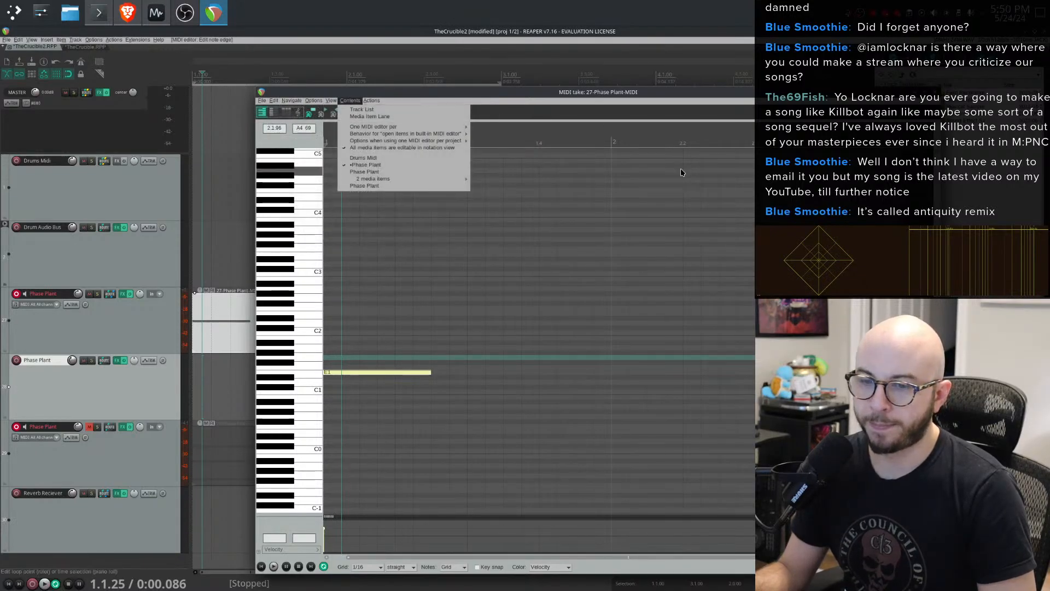
pyautogui.doubleClick(698, 92)
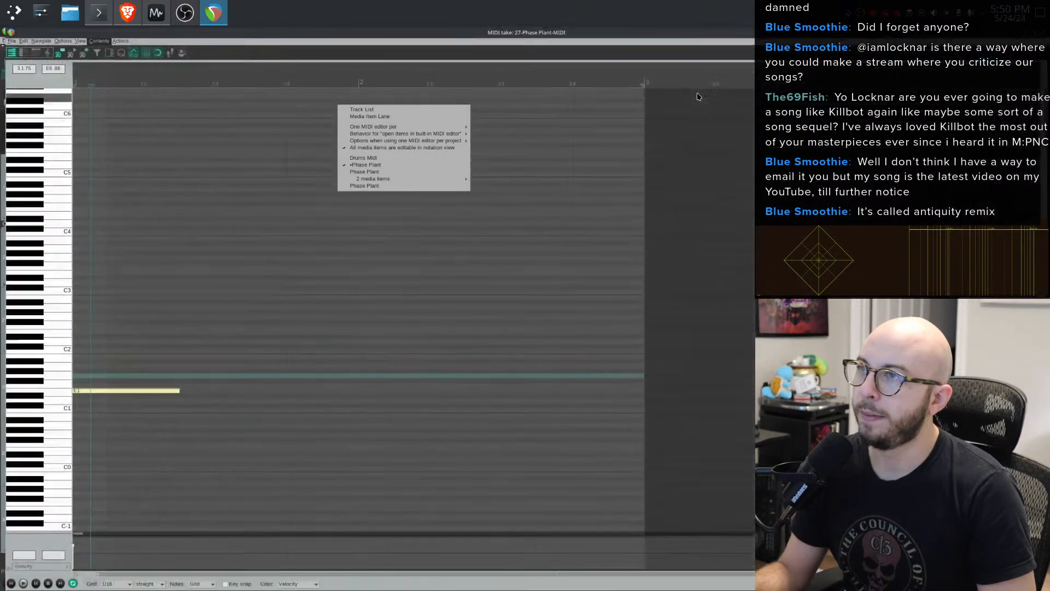
pyautogui.doubleClick(703, 35)
# - Play back the MIDI clip from the start to audition the patch
pyautogui.press('space')
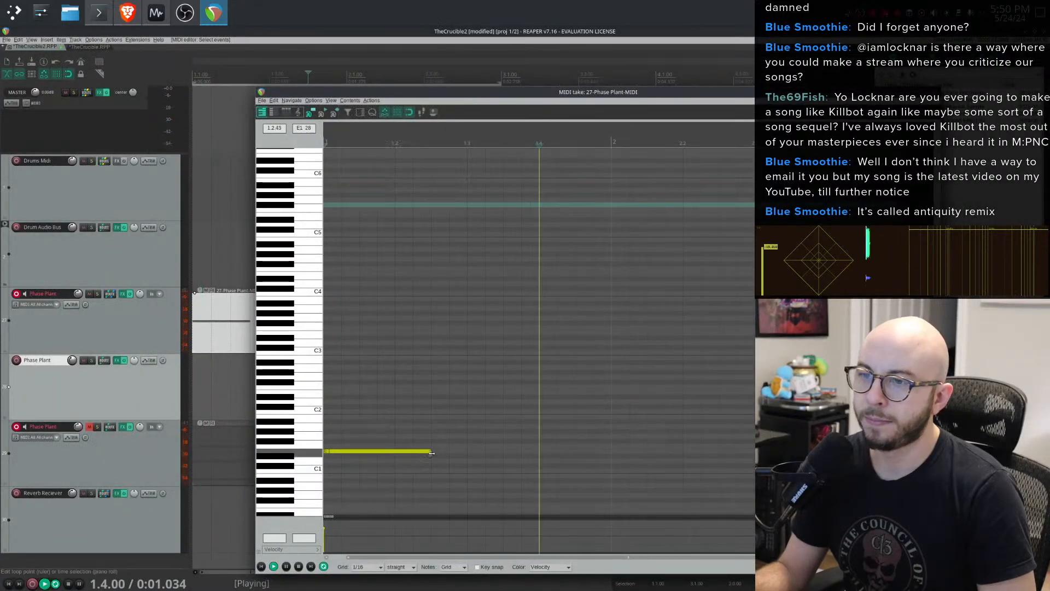
pyautogui.press('space')
pyautogui.press('Home')
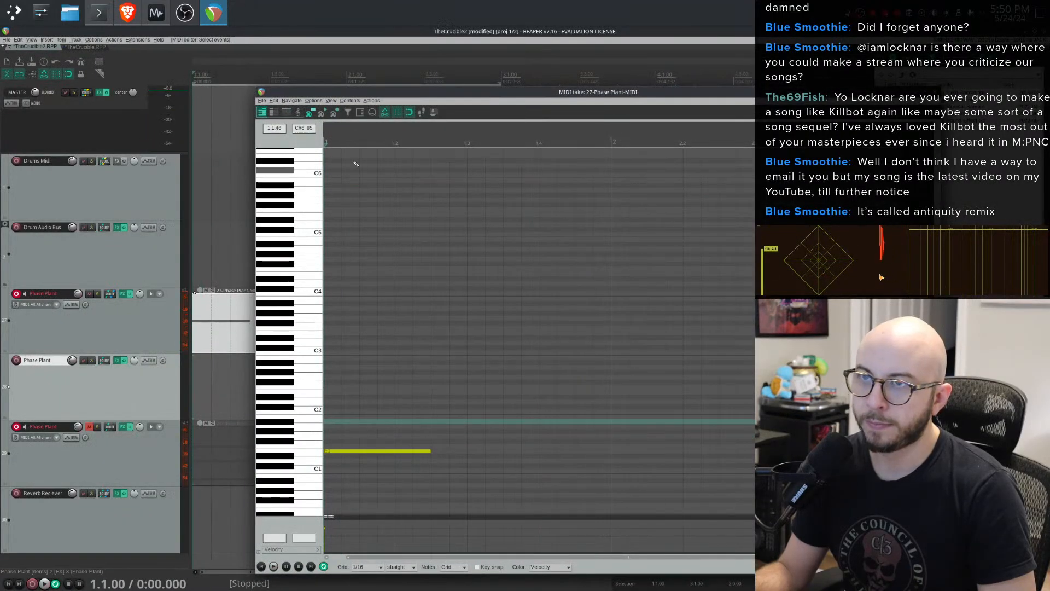
pyautogui.press('space')
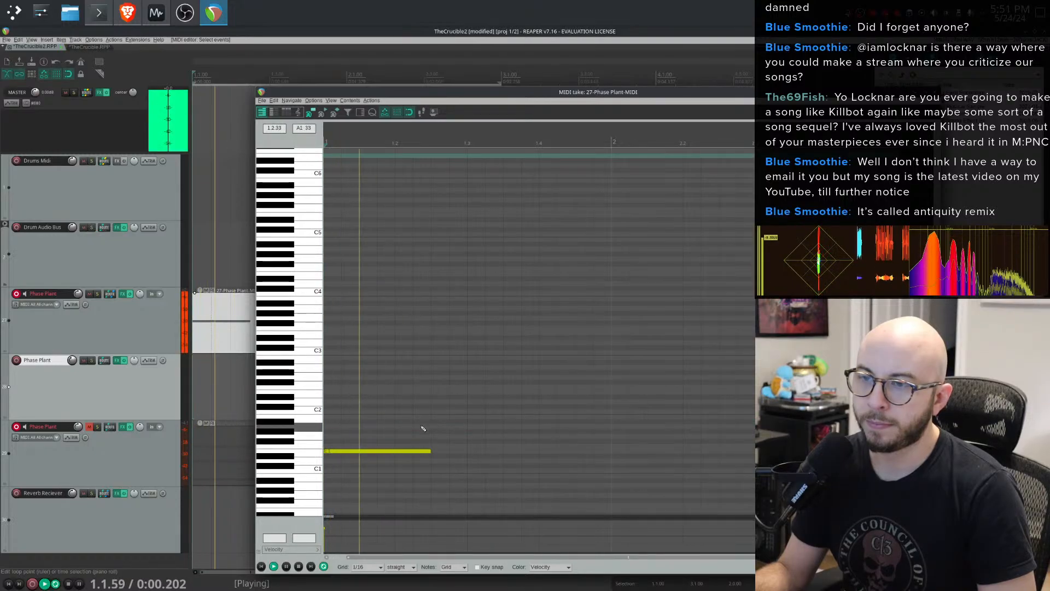
# - Stop playback and shorten the single Phase Plant note
pyautogui.press('space')
pyautogui.moveTo(427, 450); pyautogui.dragTo(359, 450)
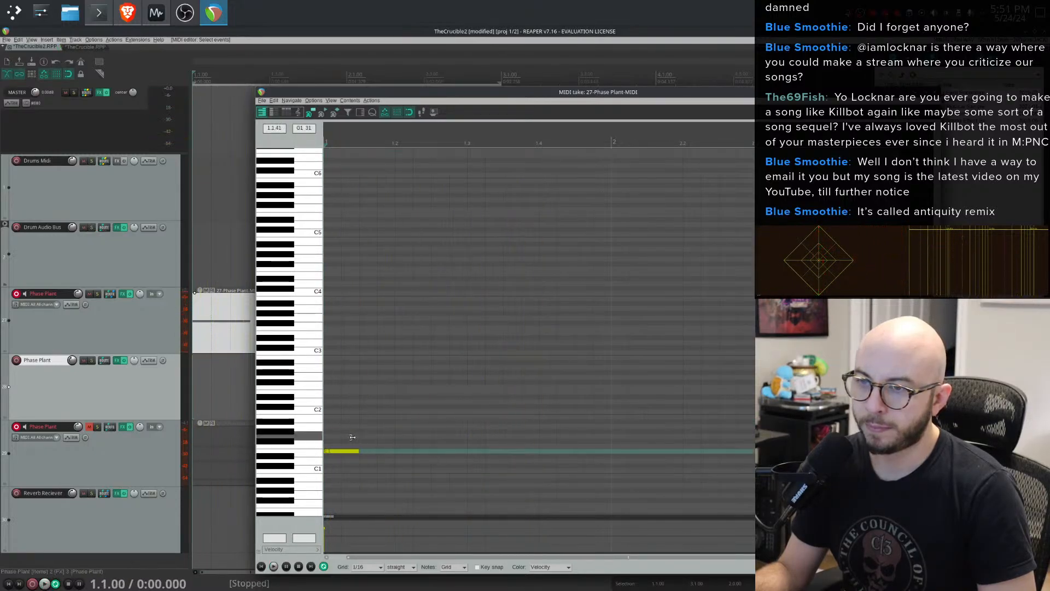
# - Move the drum MIDI item to the start of the arrangement and paste a copy right after it
pyautogui.moveTo(350, 92); pyautogui.dragTo(708, 178)
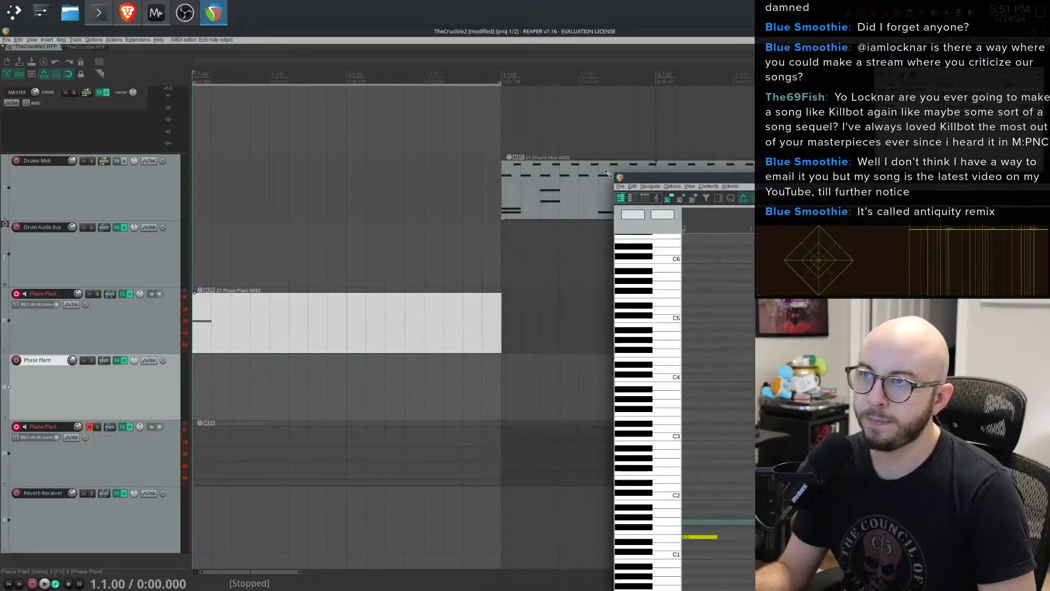
pyautogui.moveTo(540, 202); pyautogui.dragTo(208, 202)
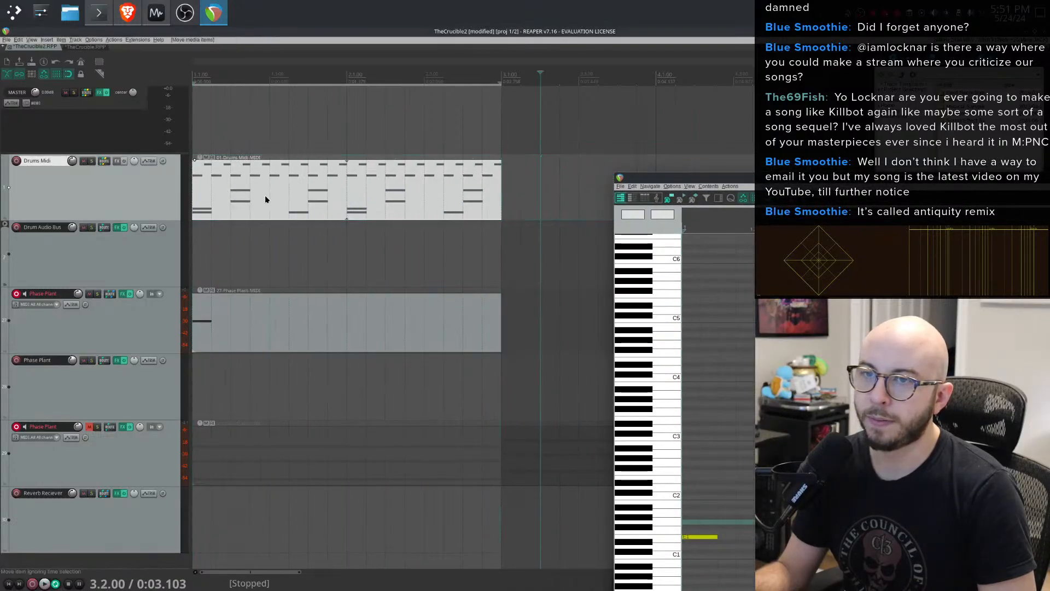
pyautogui.hotkey('ctrl', 'v')
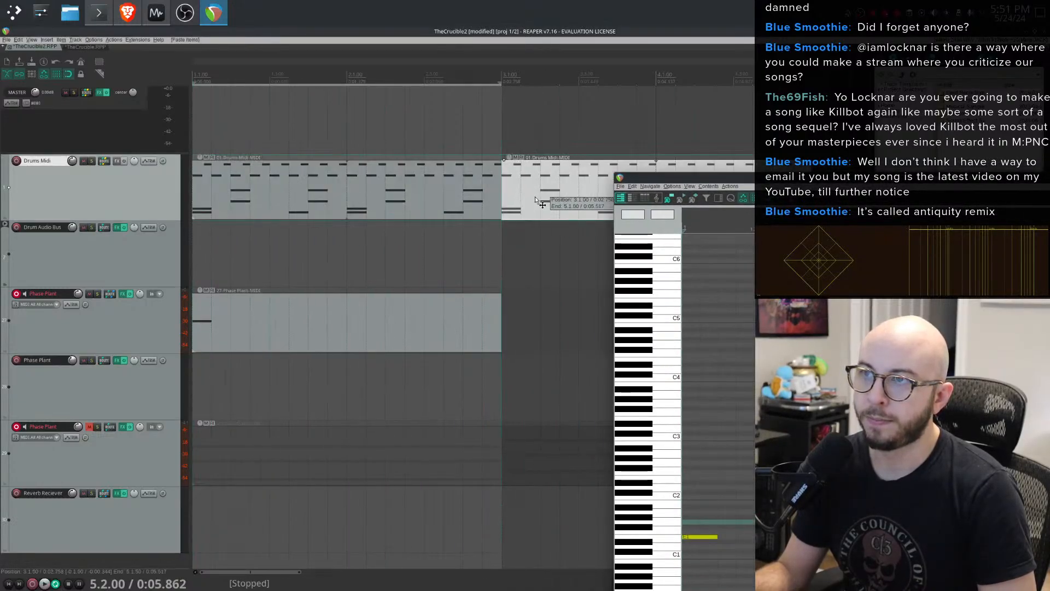
# - Open the drum MIDI clip in its editor and select notes by their hi-hat, snare and kick rows
pyautogui.doubleClick(441, 197)
pyautogui.click(298, 331)
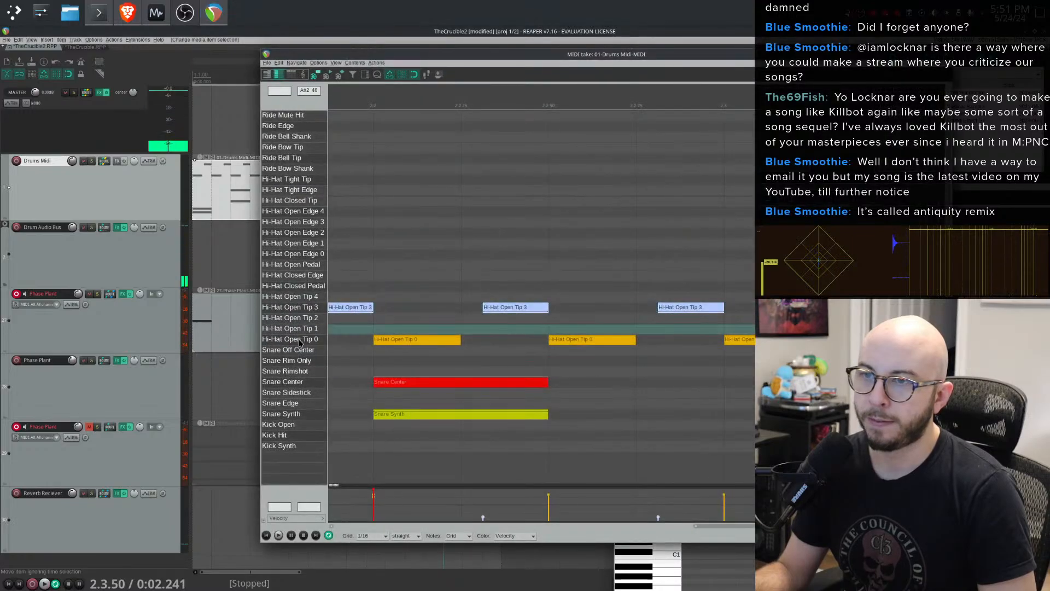
pyautogui.click(300, 340)
pyautogui.click(299, 340)
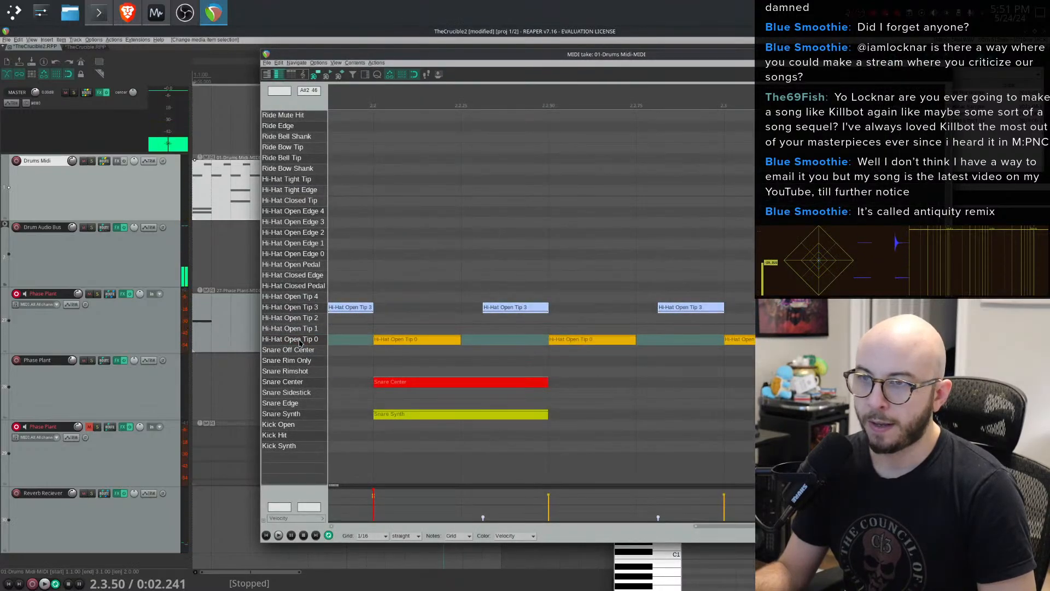
pyautogui.rightClick(299, 341)
pyautogui.click(290, 342)
pyautogui.click(289, 342)
pyautogui.click(292, 361)
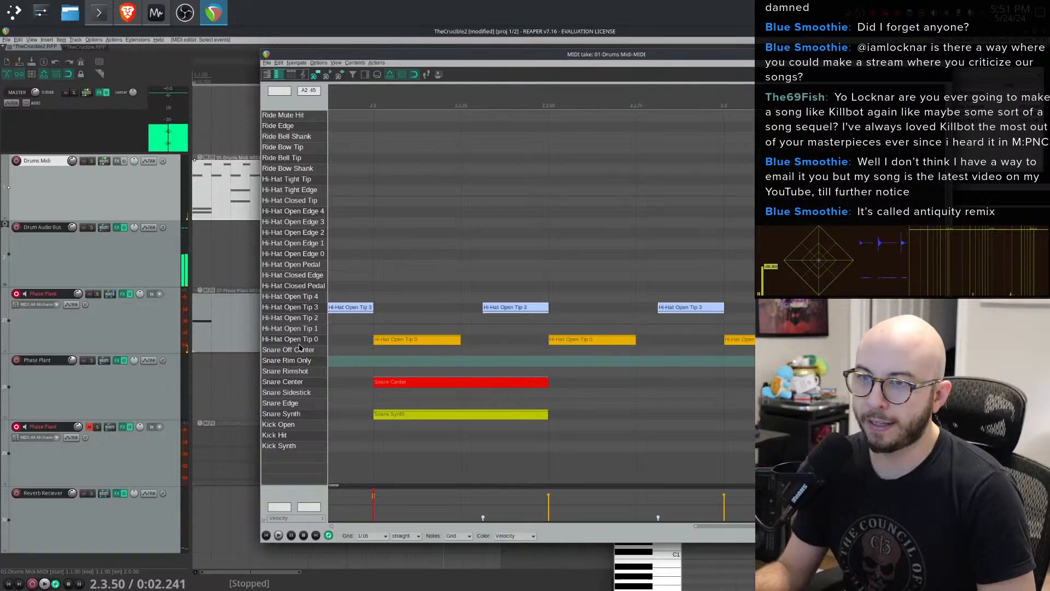
pyautogui.doubleClick(294, 342)
pyautogui.click(299, 385)
pyautogui.doubleClick(299, 384)
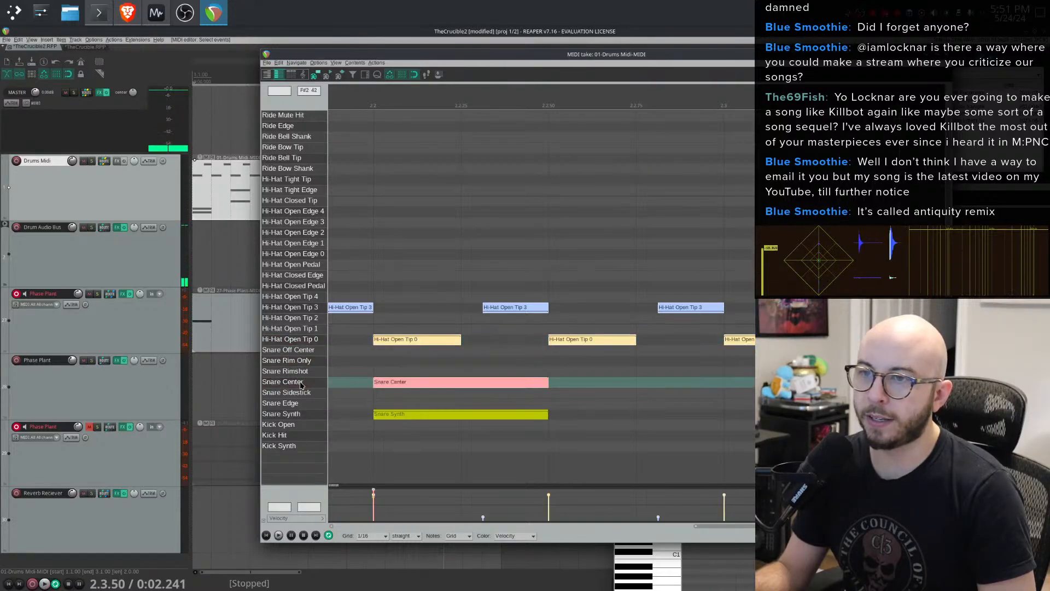
pyautogui.doubleClick(309, 414)
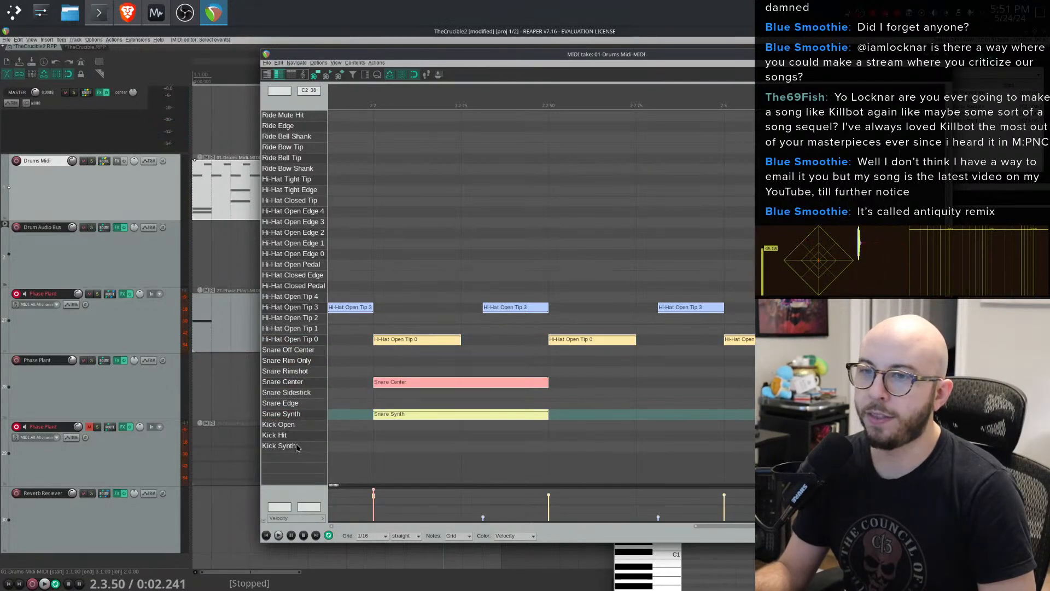
pyautogui.click(297, 445)
pyautogui.click(302, 436)
pyautogui.click(302, 428)
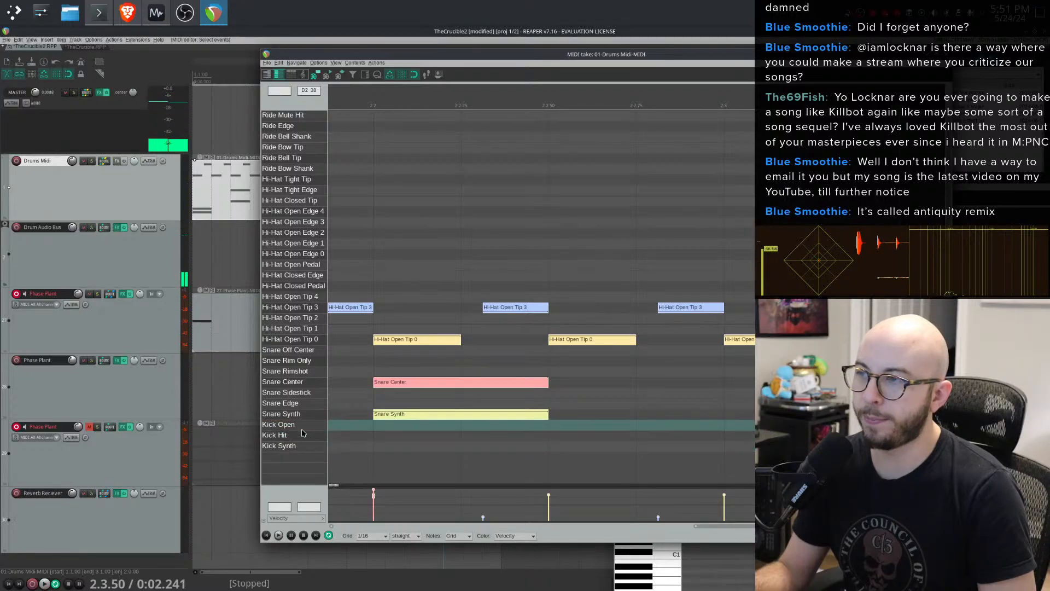
pyautogui.rightClick(402, 411)
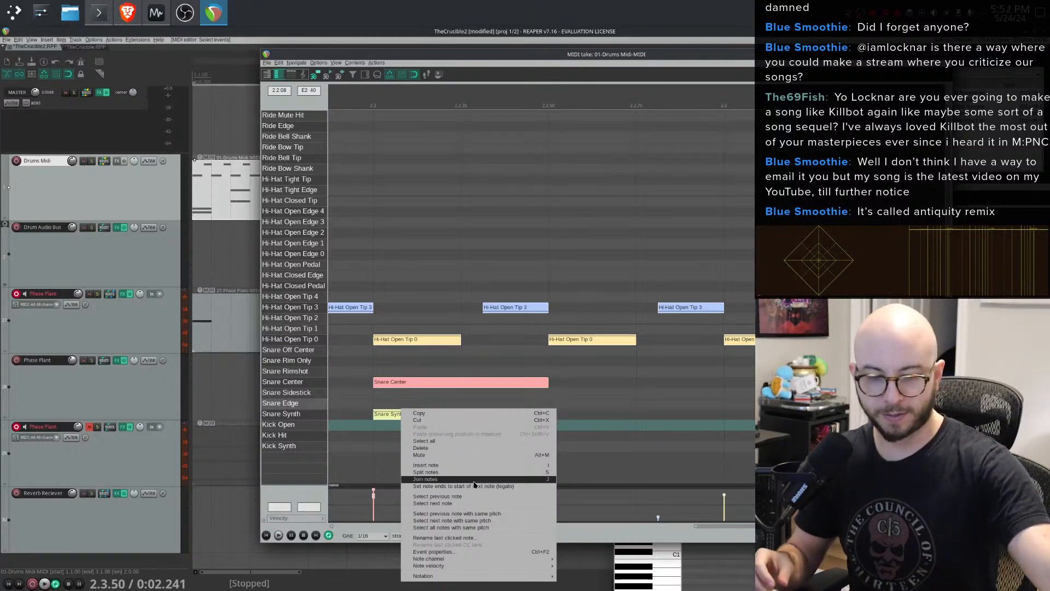
pyautogui.click(468, 362)
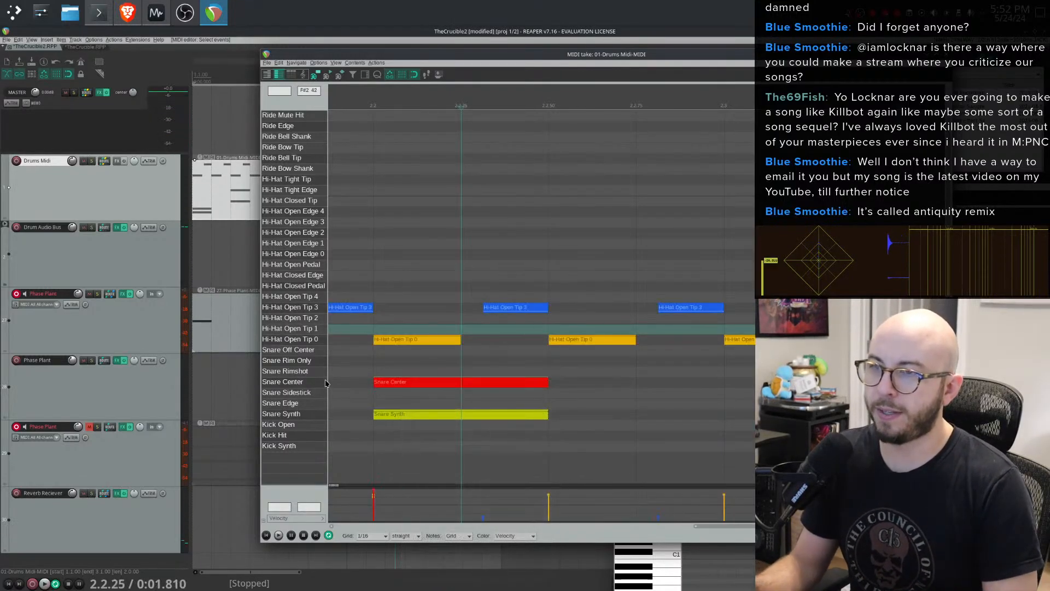
pyautogui.click(305, 340)
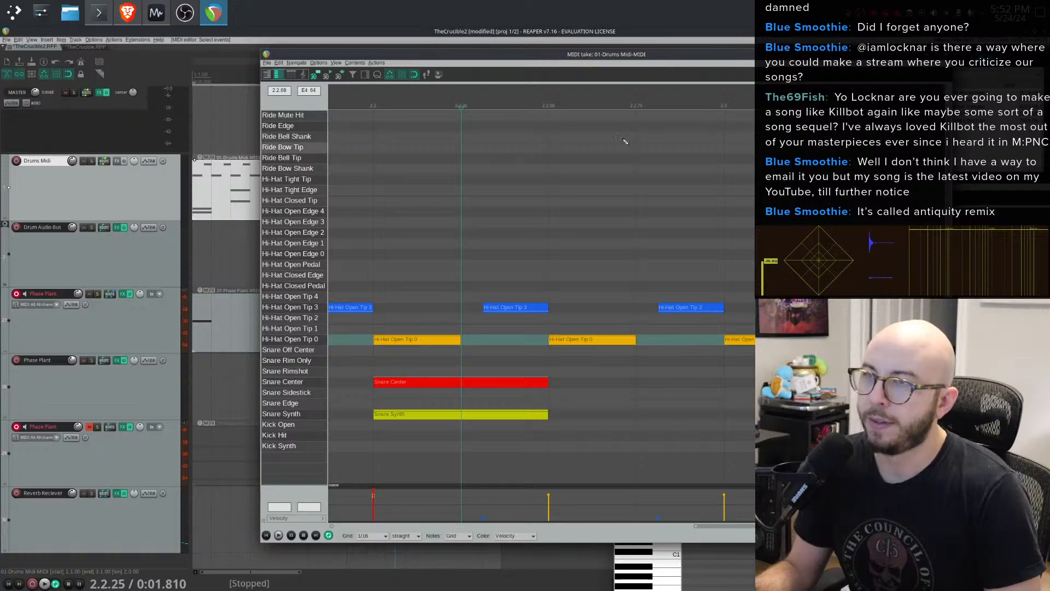
# - Mute the Snare Center, Snare Synth, Kick Hit and Kick Synth notes in the drum clip
pyautogui.moveTo(556, 55); pyautogui.dragTo(604, 75)
pyautogui.scroll(-4, 510, 370)
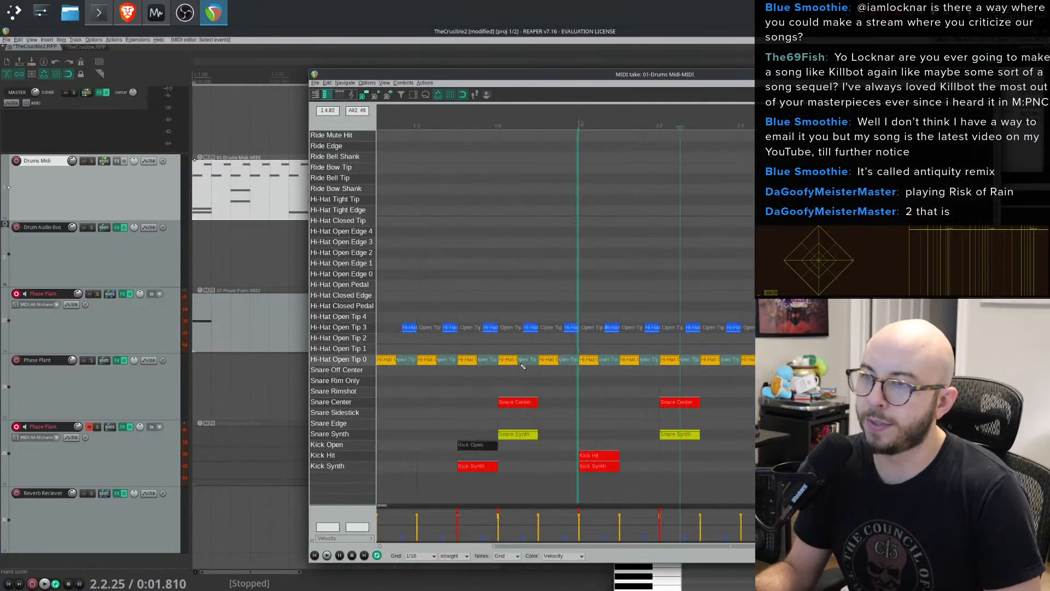
pyautogui.click(338, 402)
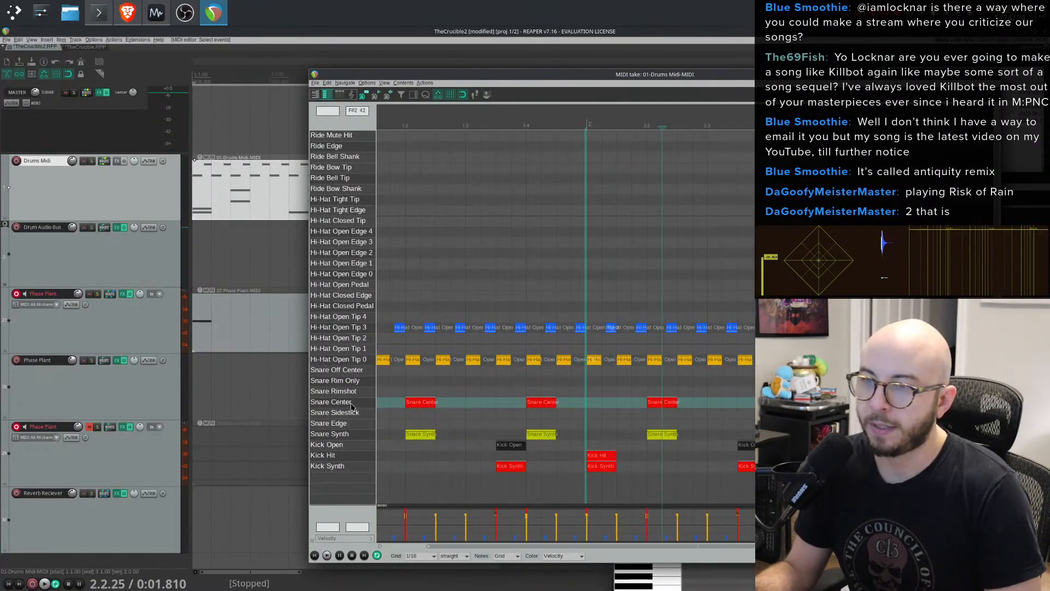
pyautogui.rightClick(335, 403)
pyautogui.click(322, 404)
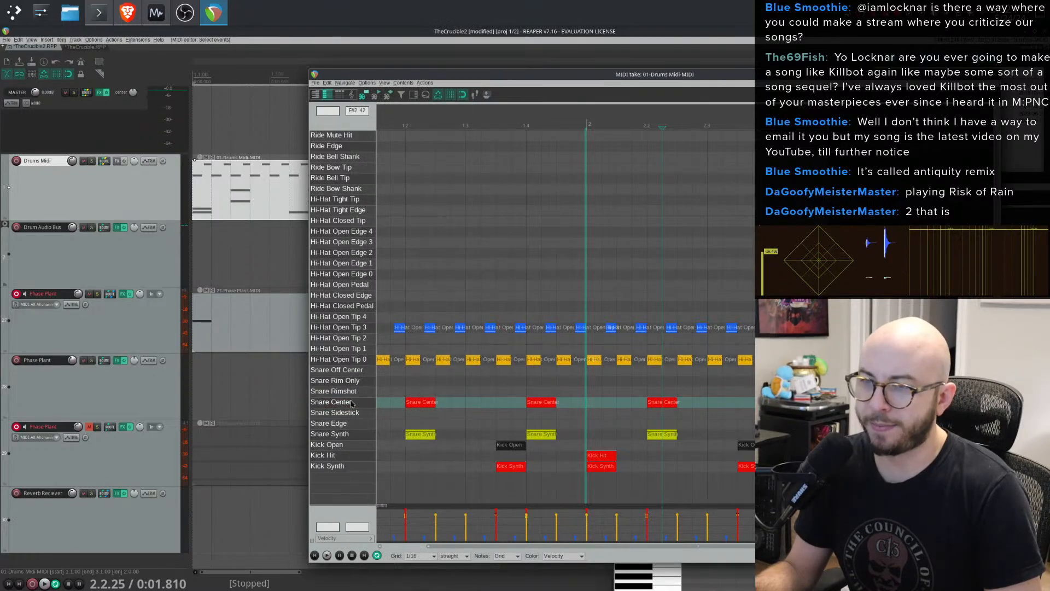
pyautogui.doubleClick(332, 403)
pyautogui.doubleClick(365, 435)
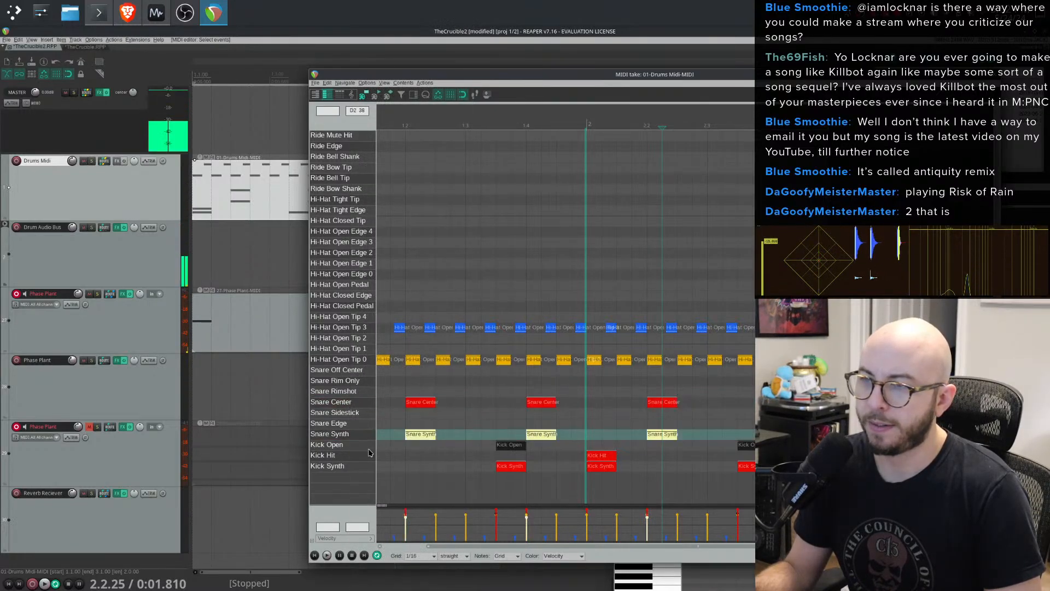
pyautogui.doubleClick(351, 405)
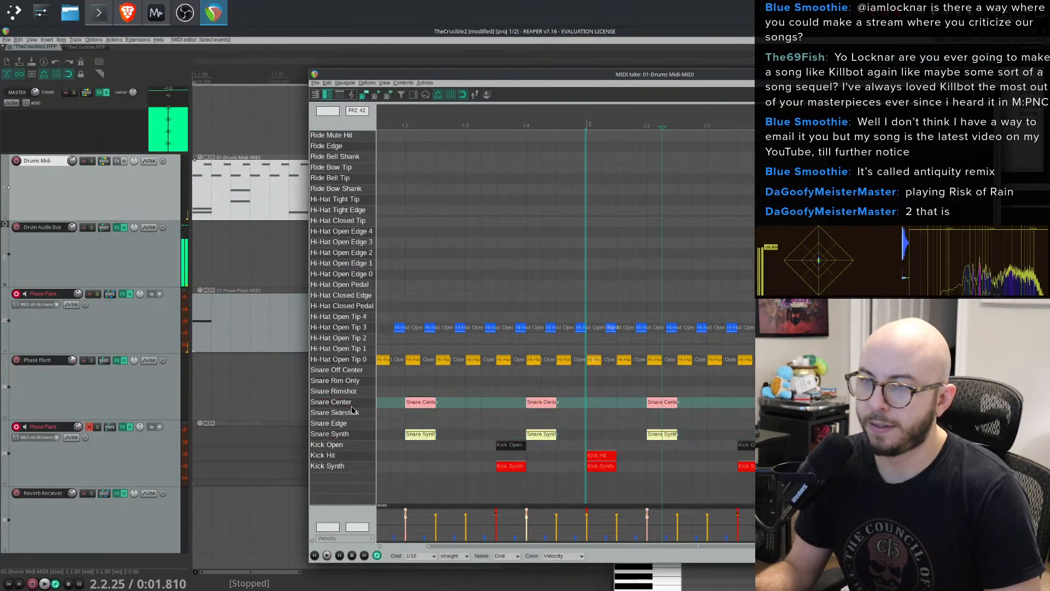
pyautogui.keyDown('ctrl'); pyautogui.doubleClick(367, 447); pyautogui.keyUp('ctrl')
pyautogui.keyDown('ctrl'); pyautogui.doubleClick(359, 468); pyautogui.keyUp('ctrl')
pyautogui.keyDown('ctrl'); pyautogui.doubleClick(372, 453); pyautogui.keyUp('ctrl')
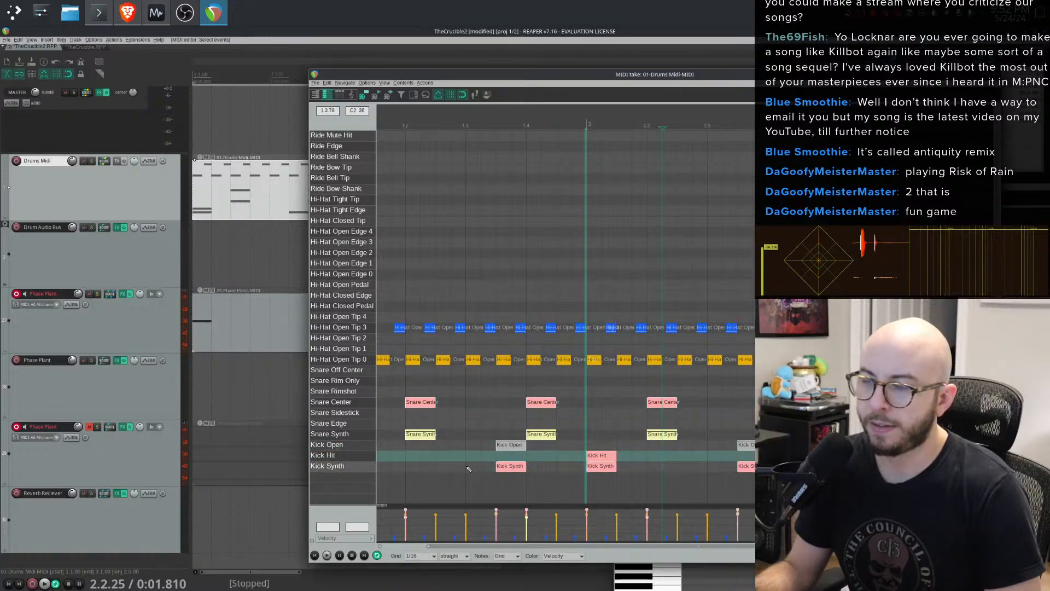
pyautogui.rightClick(504, 466)
pyautogui.click(548, 461)
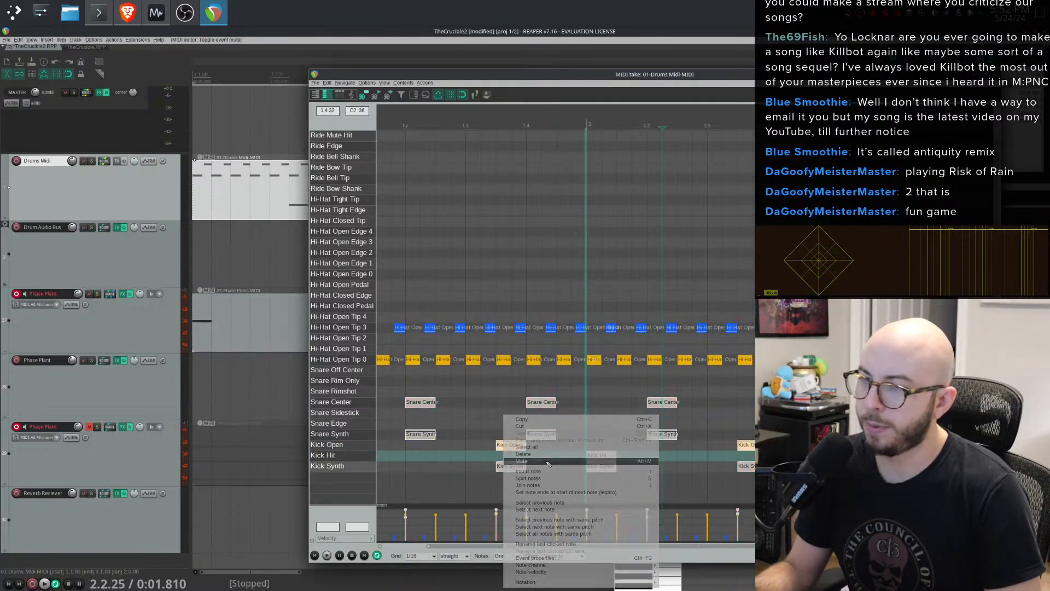
# - Play the drums and mute the Kick Open notes as well
pyautogui.press('space')
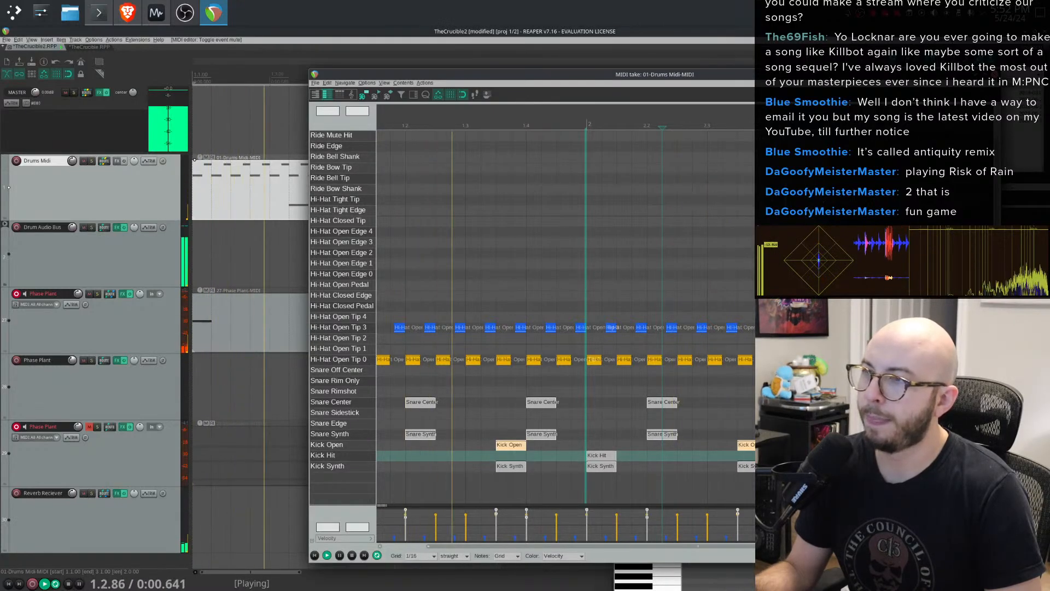
pyautogui.click(340, 445)
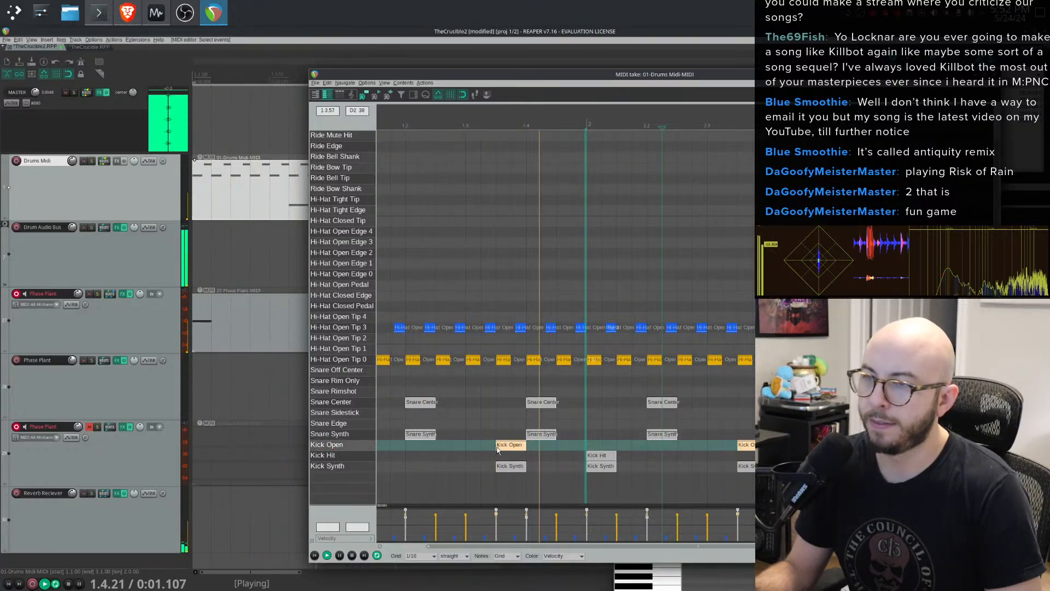
pyautogui.rightClick(498, 465)
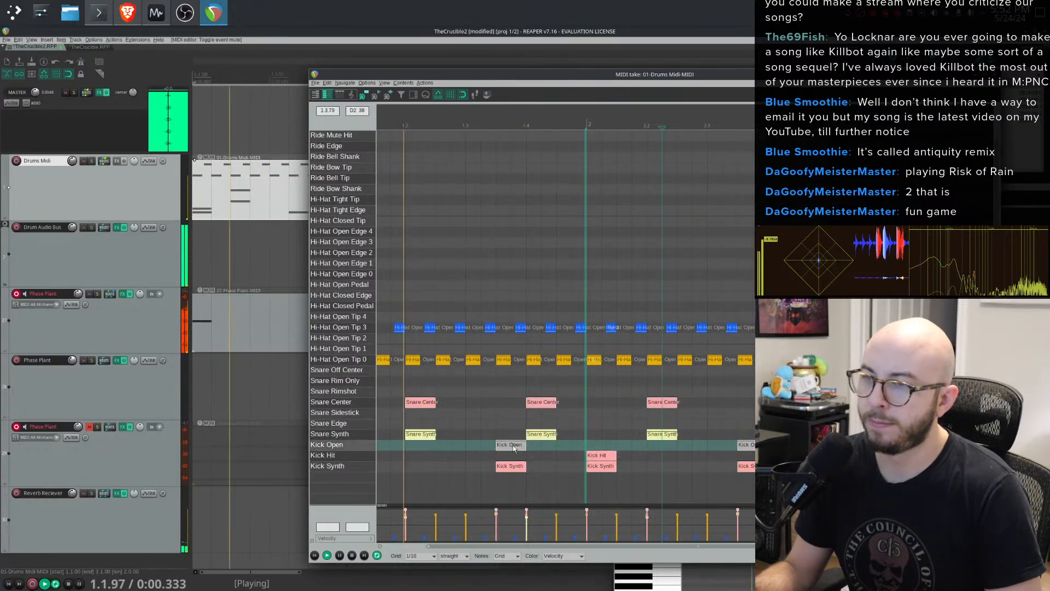
pyautogui.rightClick(512, 444)
pyautogui.click(554, 462)
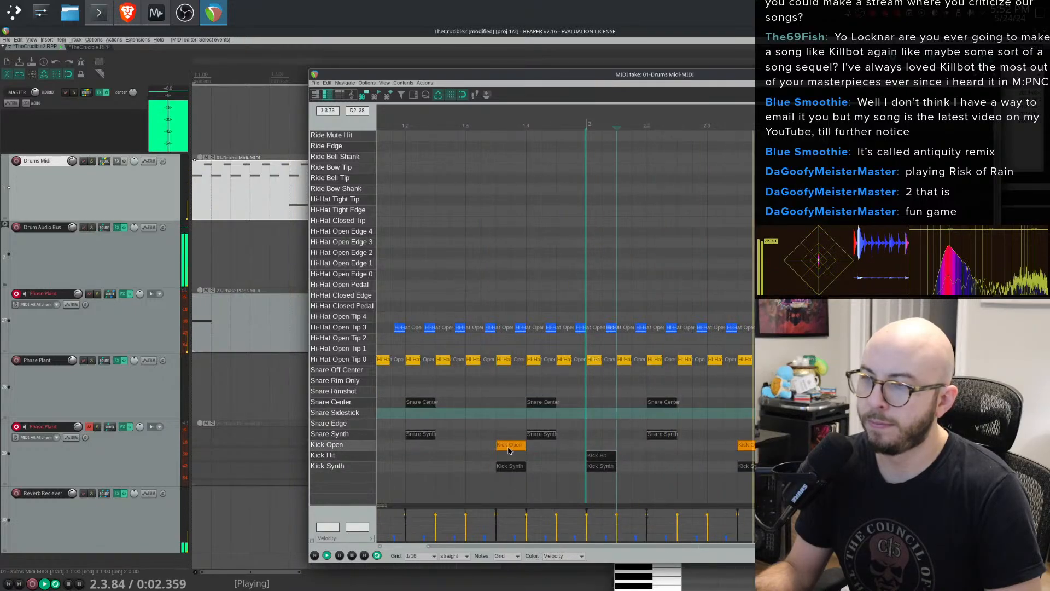
pyautogui.rightClick(510, 415)
pyautogui.click(546, 463)
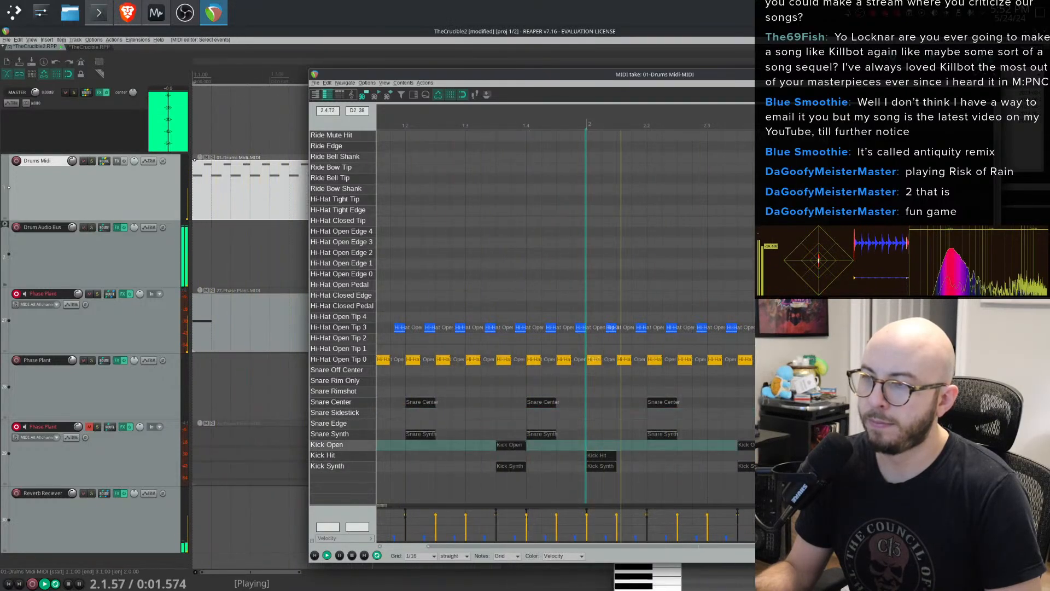
# - Close the drum MIDI editor, bring back the Phase Plant MIDI editor and audition the clip
pyautogui.click(994, 75)
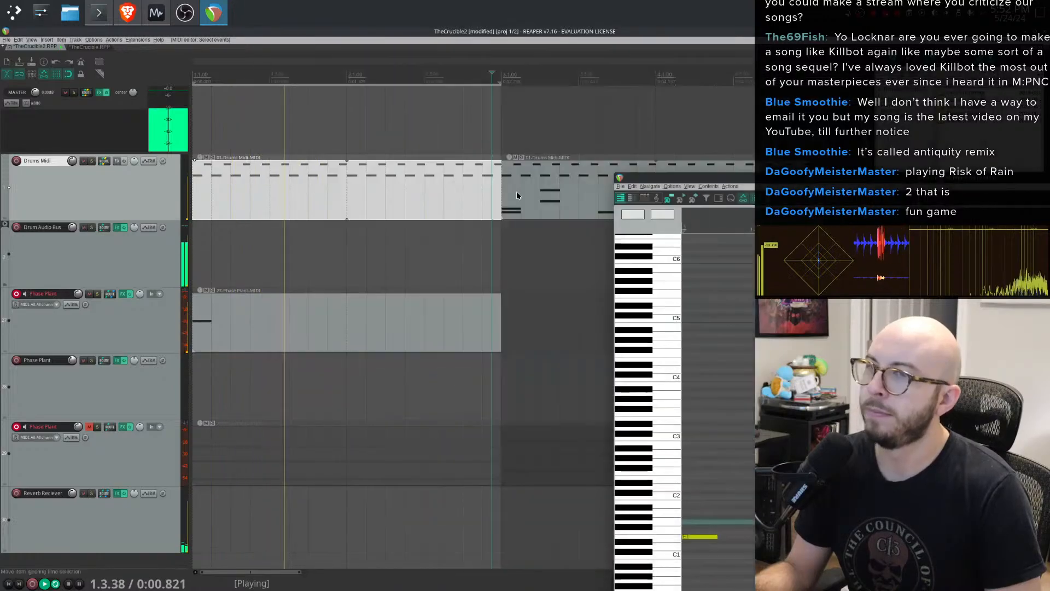
pyautogui.click(354, 314)
pyautogui.moveTo(767, 178); pyautogui.dragTo(347, 48)
pyautogui.click(314, 408)
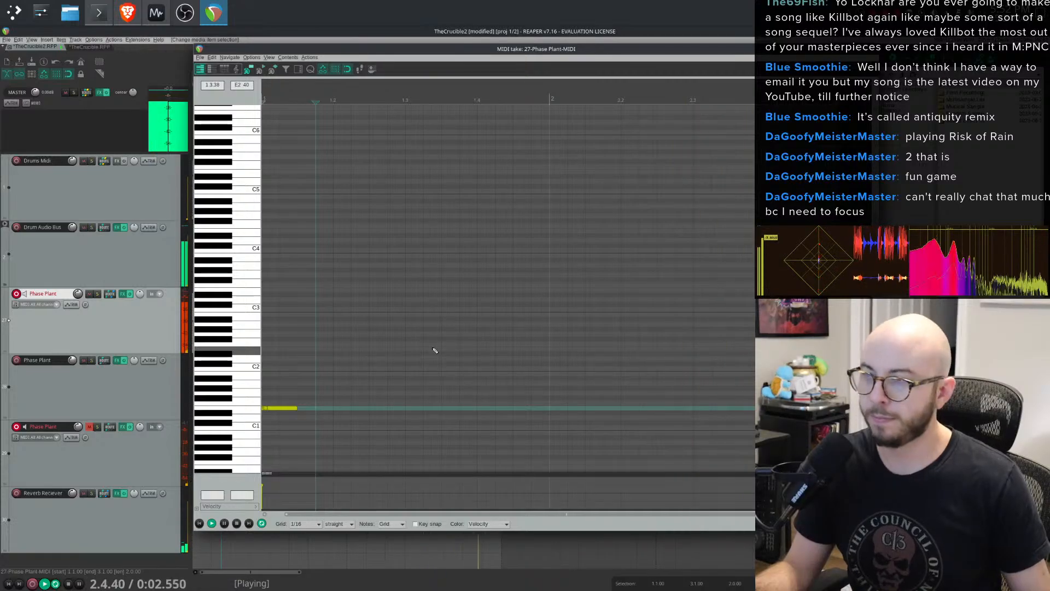
pyautogui.press('space')
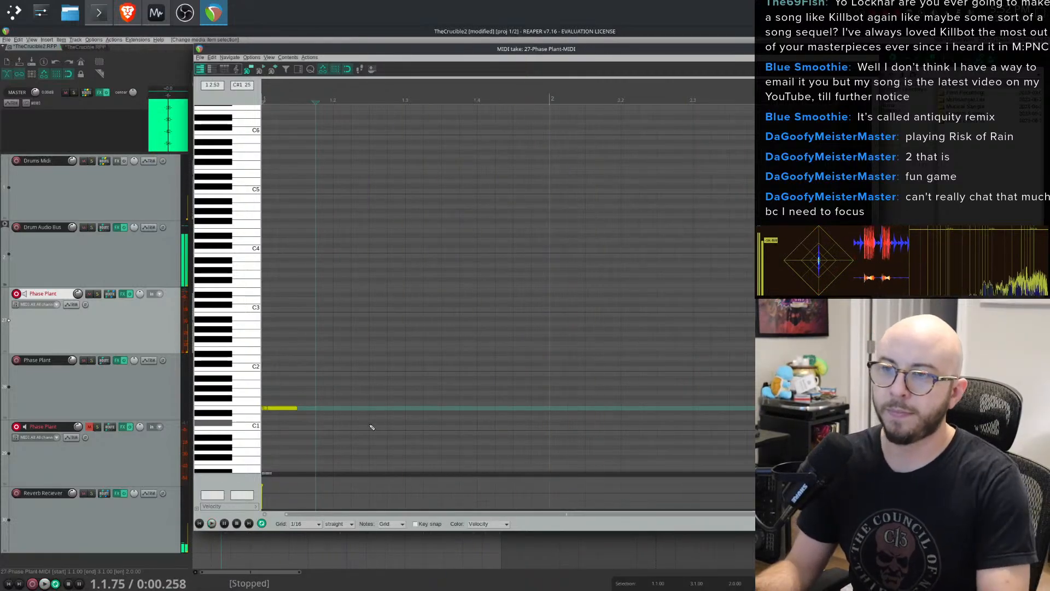
# - Add a second note on the same pitch, shorten the first note and shift the second one earlier
pyautogui.click(416, 408)
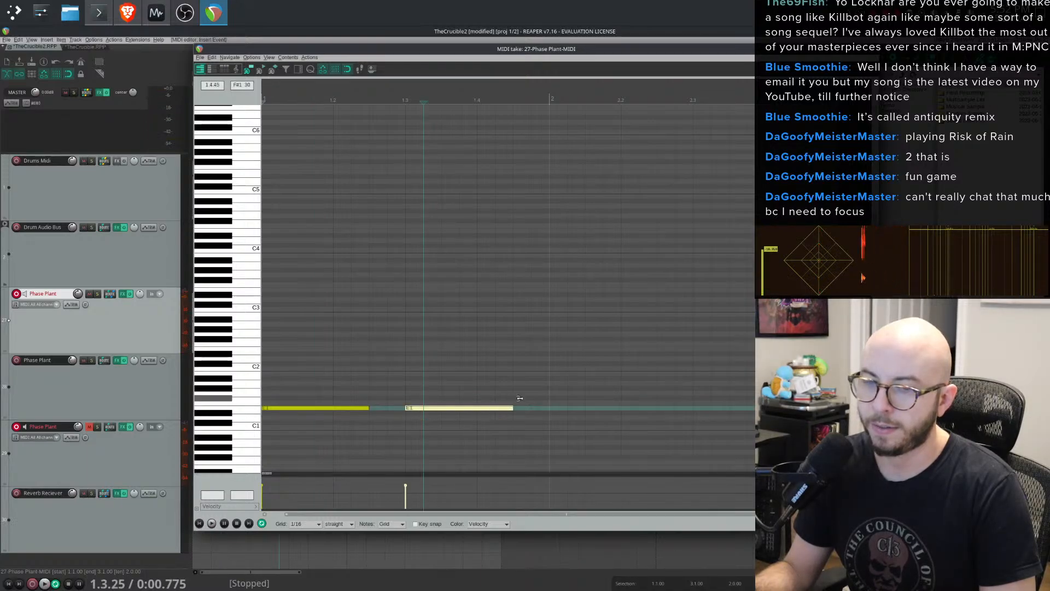
pyautogui.press('space')
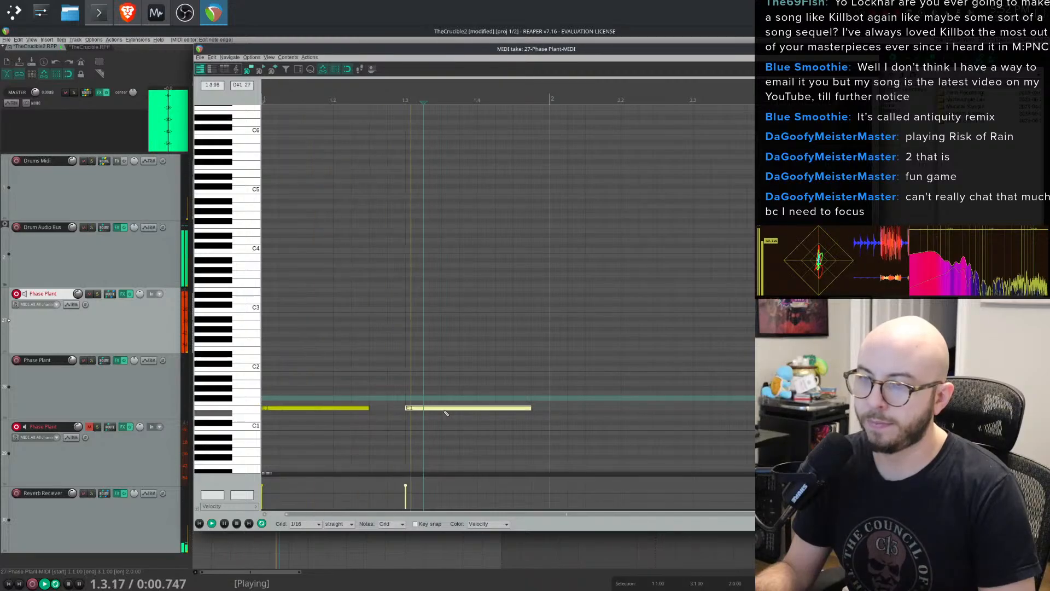
pyautogui.press('space')
pyautogui.moveTo(369, 409); pyautogui.dragTo(333, 408)
pyautogui.click(404, 407)
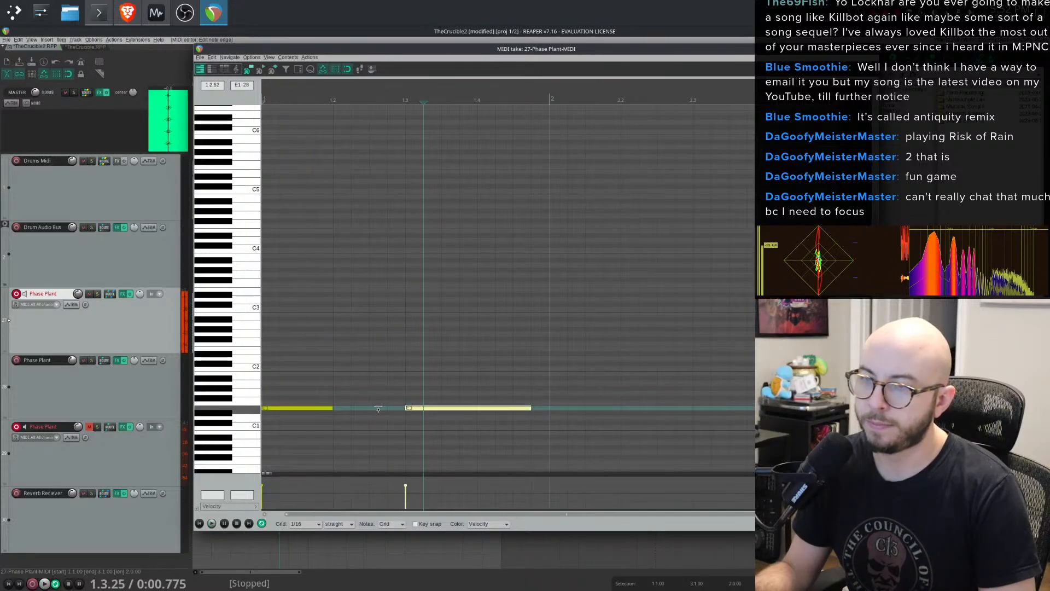
pyautogui.moveTo(433, 411)
pyautogui.mouseDown()
pyautogui.moveTo(398, 410)
pyautogui.moveTo(444, 407)
pyautogui.mouseUp()
pyautogui.press('space')
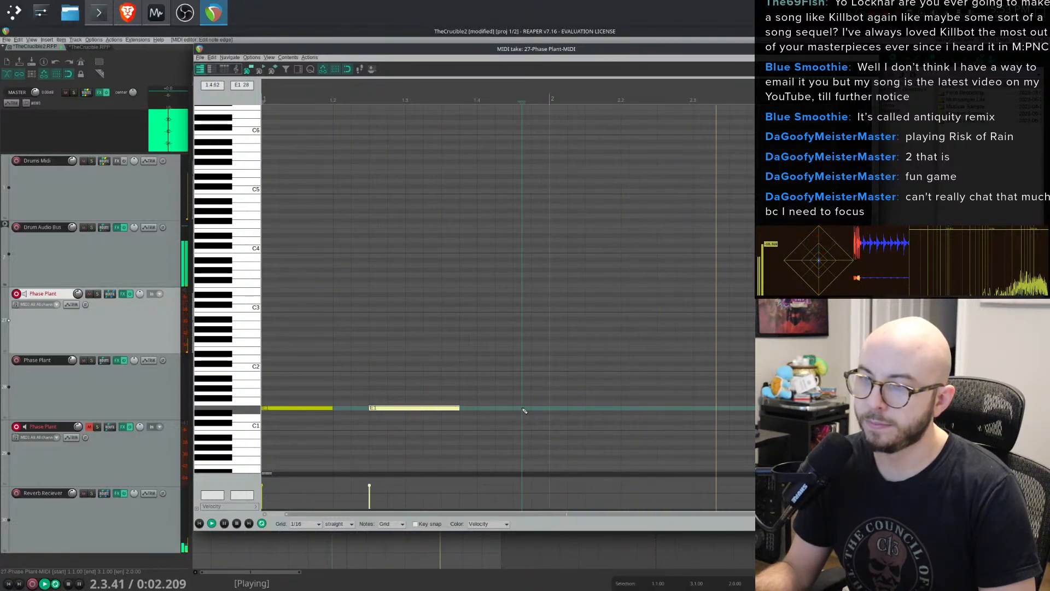
# - Add a third note on the same pitch after the second and lengthen it, then stop playback
pyautogui.click(514, 411)
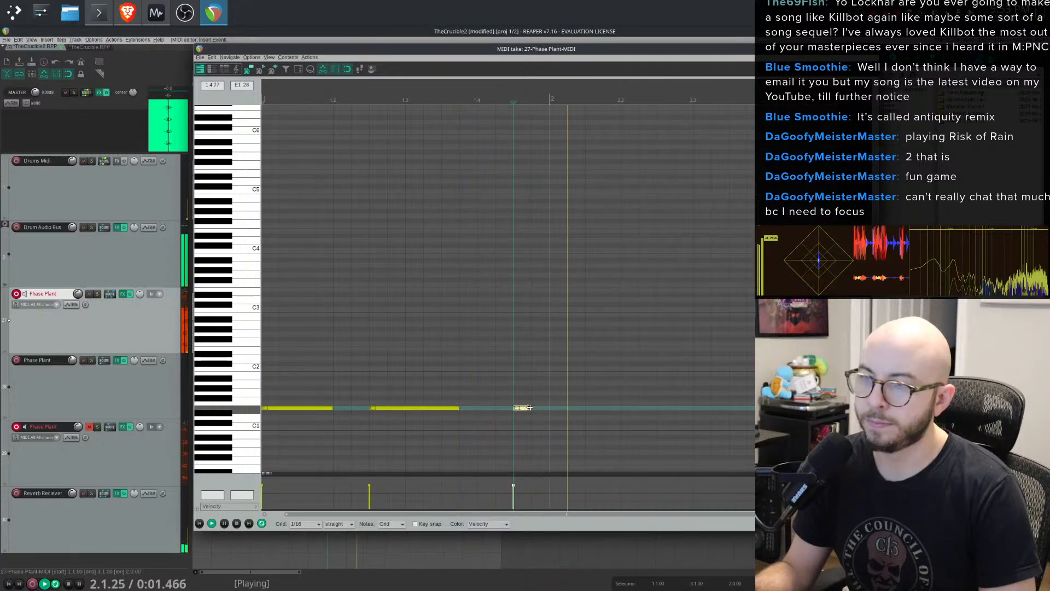
pyautogui.moveTo(514, 408)
pyautogui.mouseDown()
pyautogui.moveTo(583, 405)
pyautogui.moveTo(539, 408)
pyautogui.mouseUp()
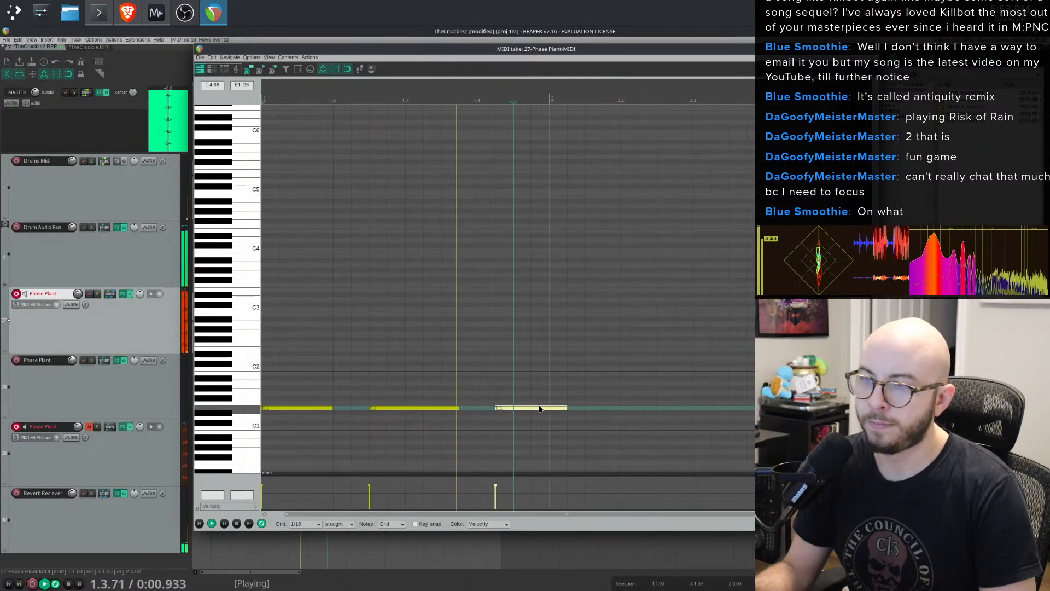
pyautogui.press('space')
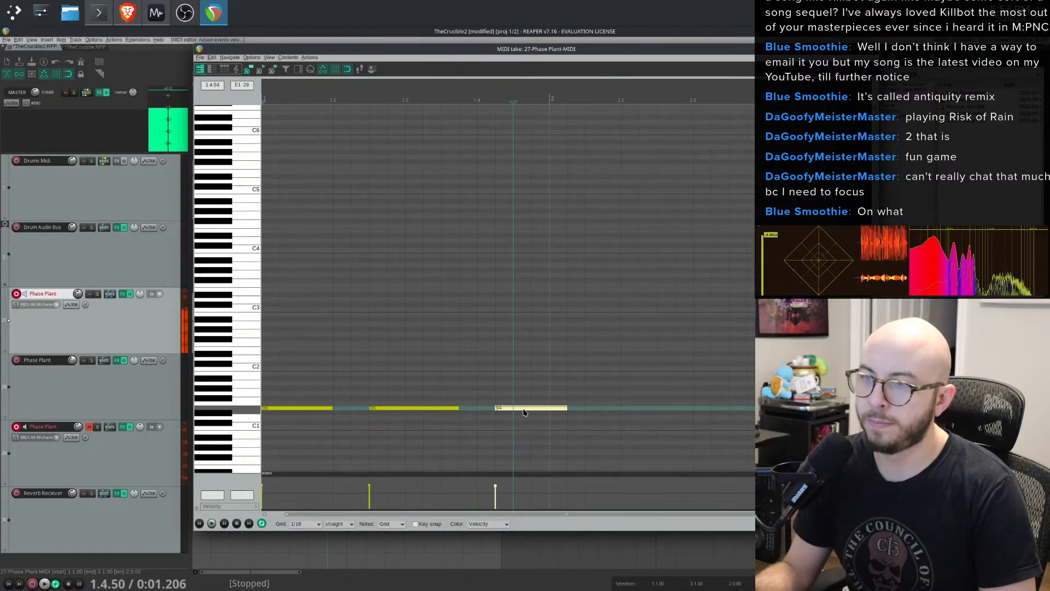
# - Audition the clip and paste a copy of the note as a fourth note after the third one
pyautogui.press('space')
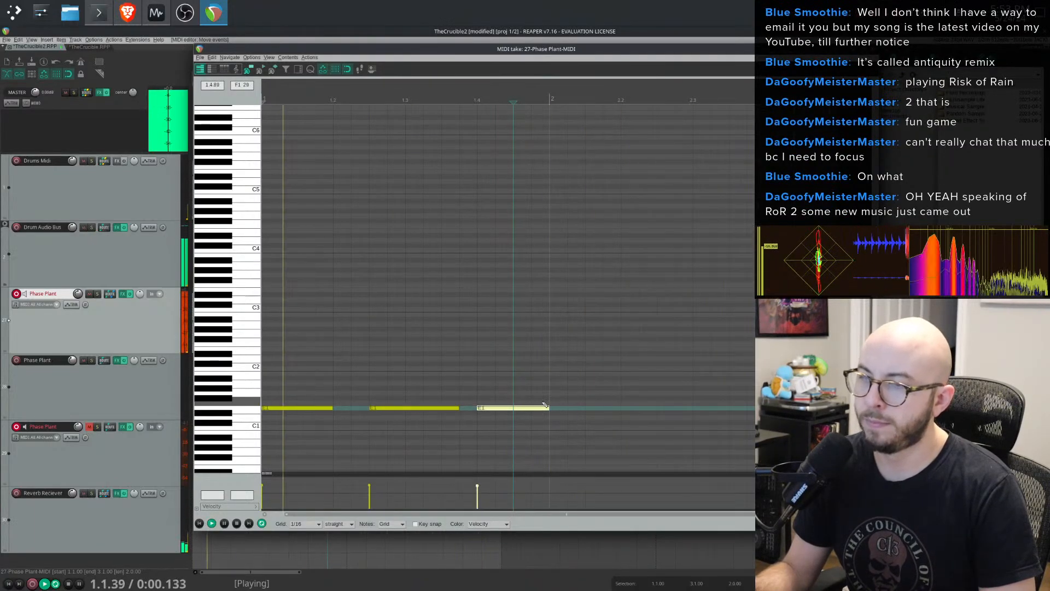
pyautogui.press('space')
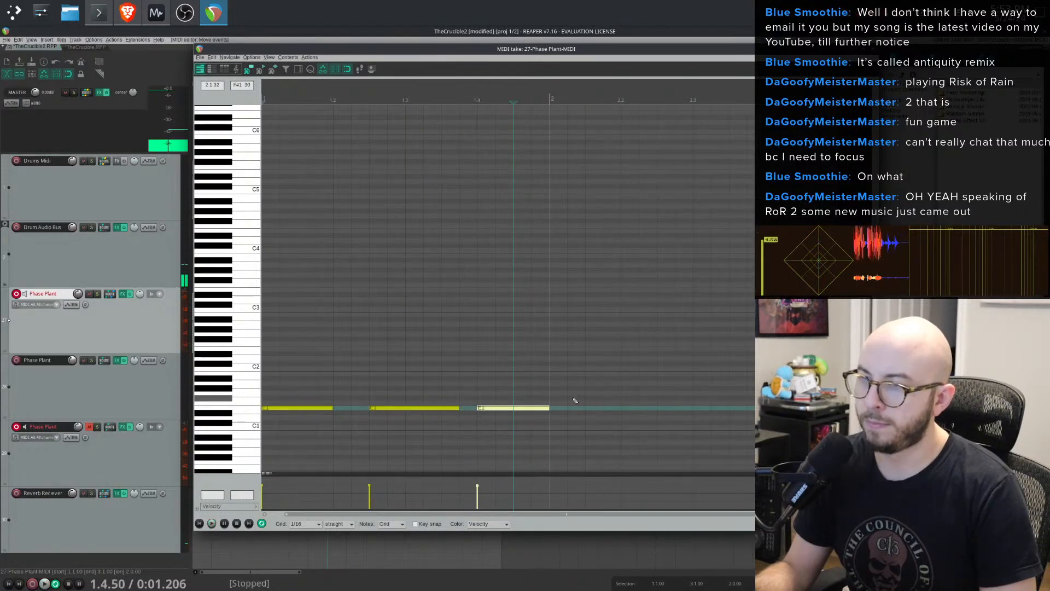
pyautogui.press('space')
pyautogui.hotkey('ctrl', 'v')
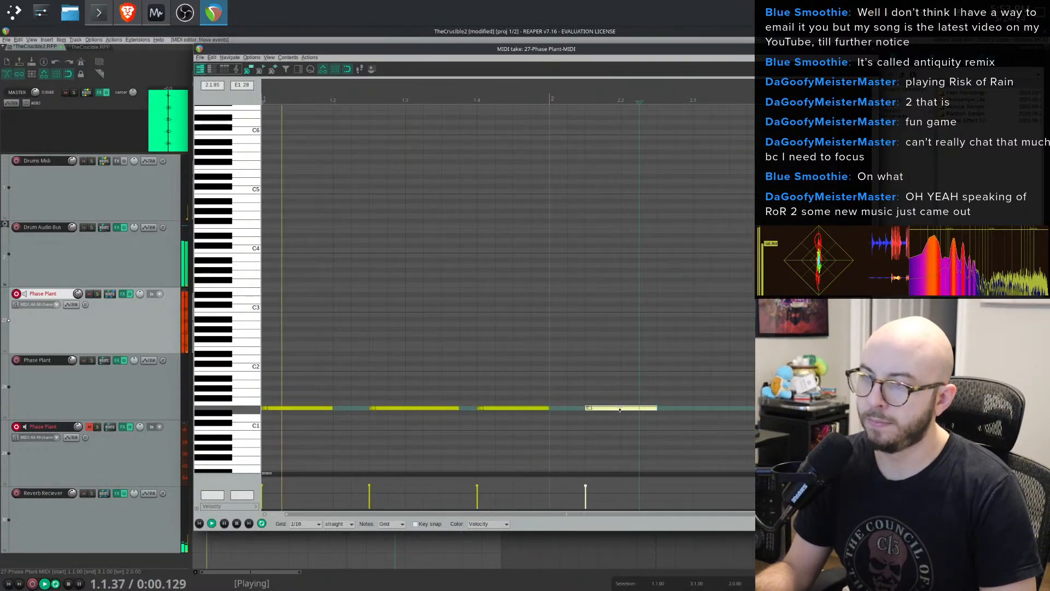
pyautogui.press('space')
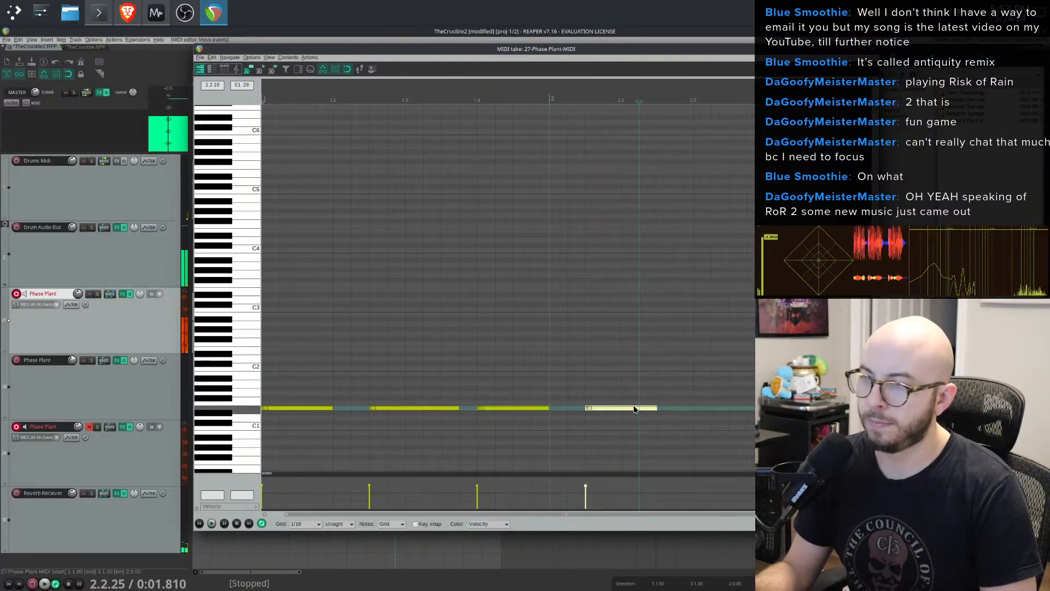
# - Add a short fifth note near the end of the clip and move it onto the same pitch
pyautogui.click(695, 404)
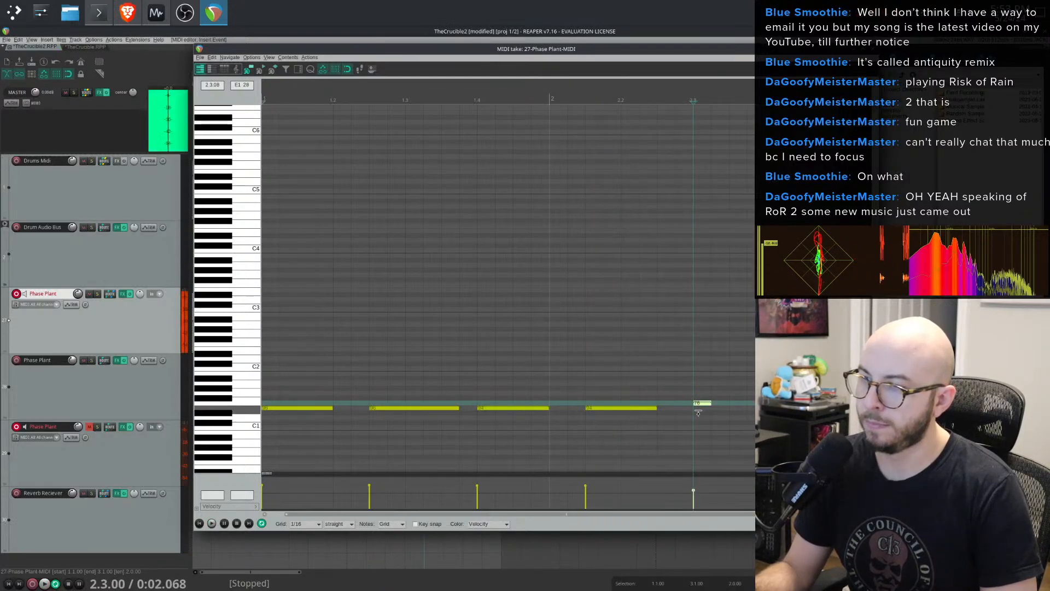
pyautogui.moveTo(704, 404); pyautogui.dragTo(699, 408)
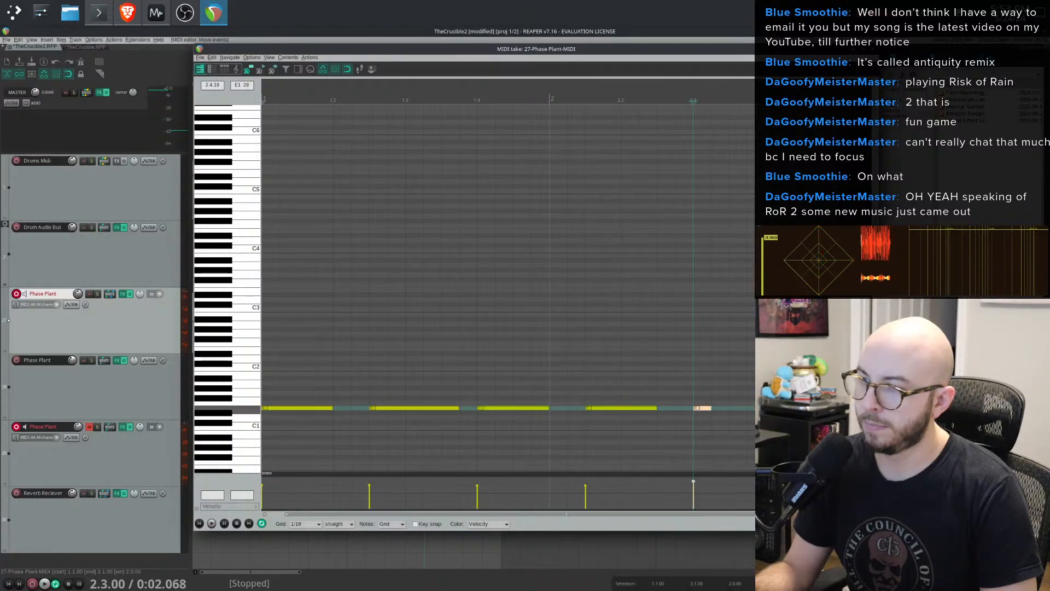
pyautogui.press('space')
# - Select the short end note, duplicate it just after itself and adjust the copy's position while auditioning
pyautogui.moveTo(692, 375); pyautogui.dragTo(779, 426)
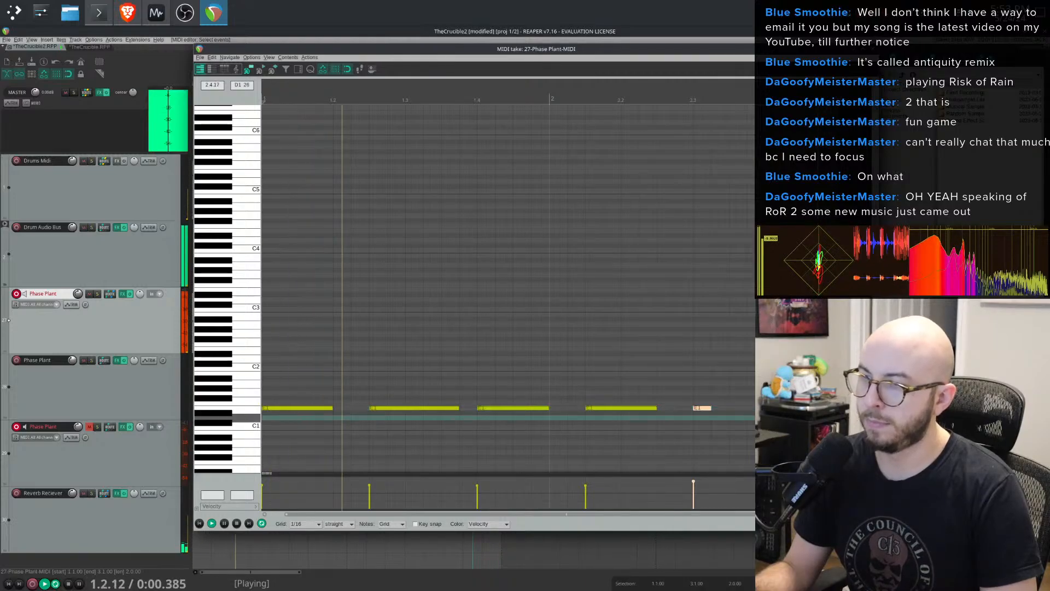
pyautogui.moveTo(700, 408); pyautogui.dragTo(754, 408)
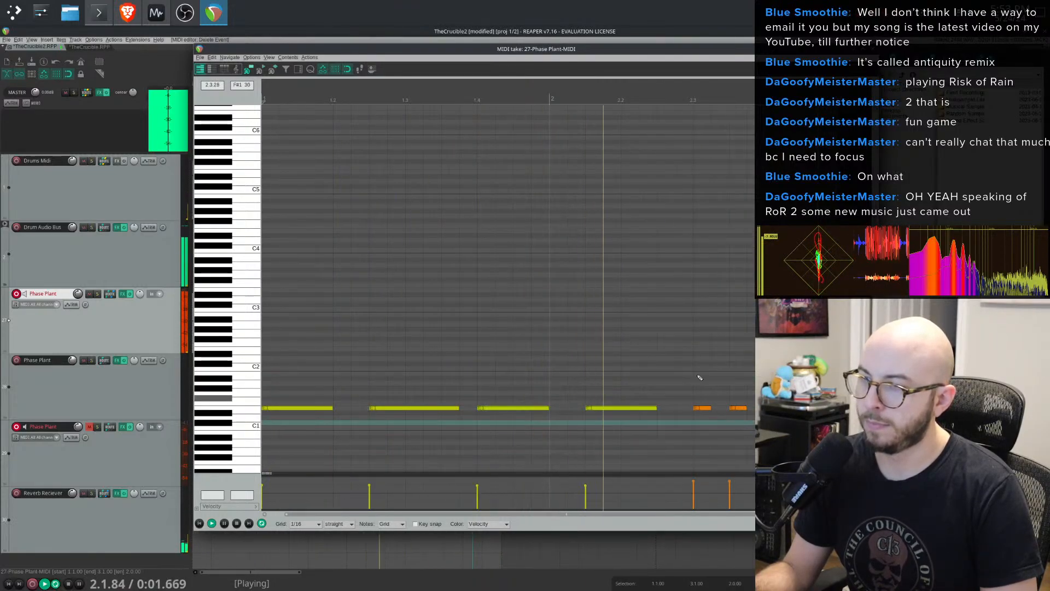
pyautogui.moveTo(697, 375); pyautogui.dragTo(752, 408)
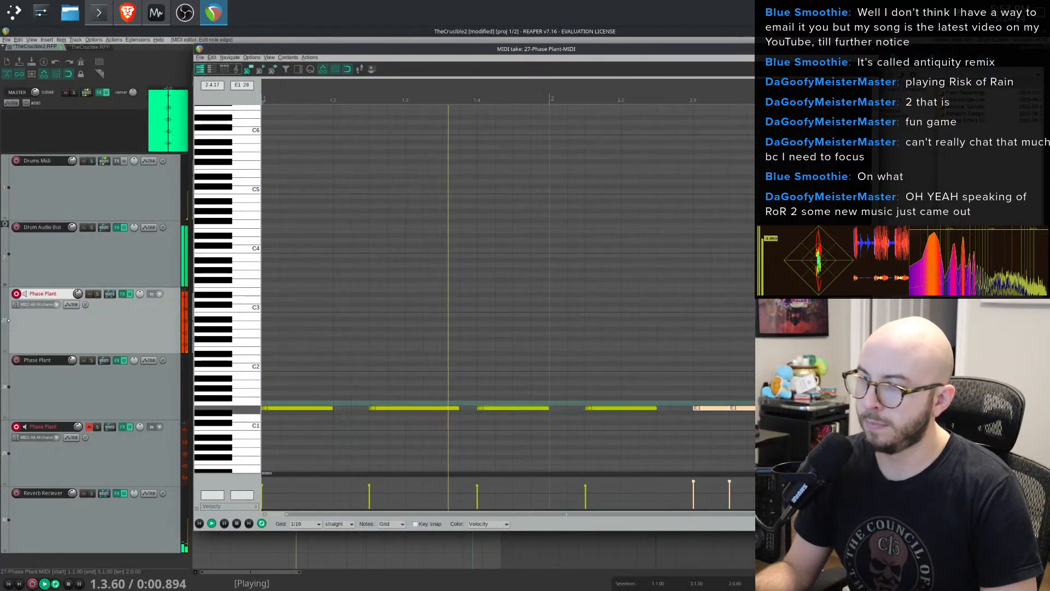
pyautogui.moveTo(705, 377); pyautogui.dragTo(768, 433)
pyautogui.click(730, 418)
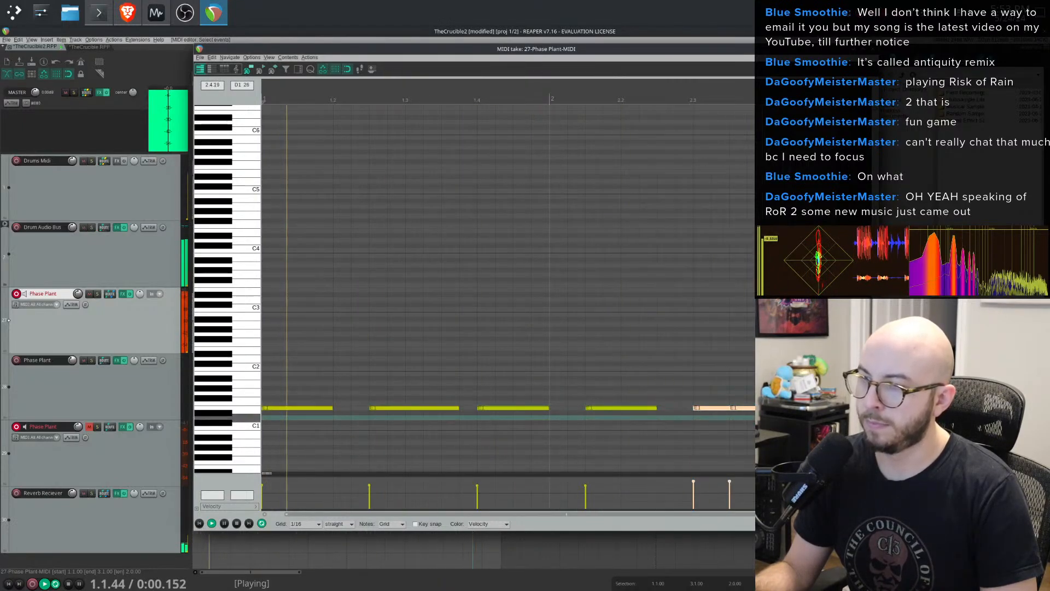
pyautogui.click(729, 412)
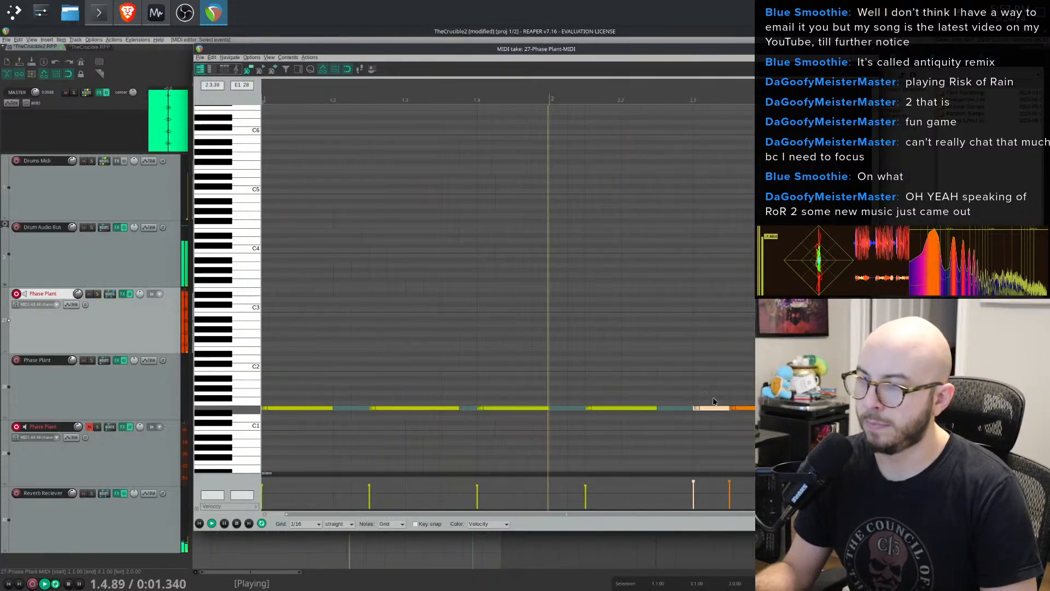
pyautogui.moveTo(729, 412)
pyautogui.mouseDown()
pyautogui.moveTo(744, 396)
pyautogui.moveTo(724, 408)
pyautogui.mouseUp()
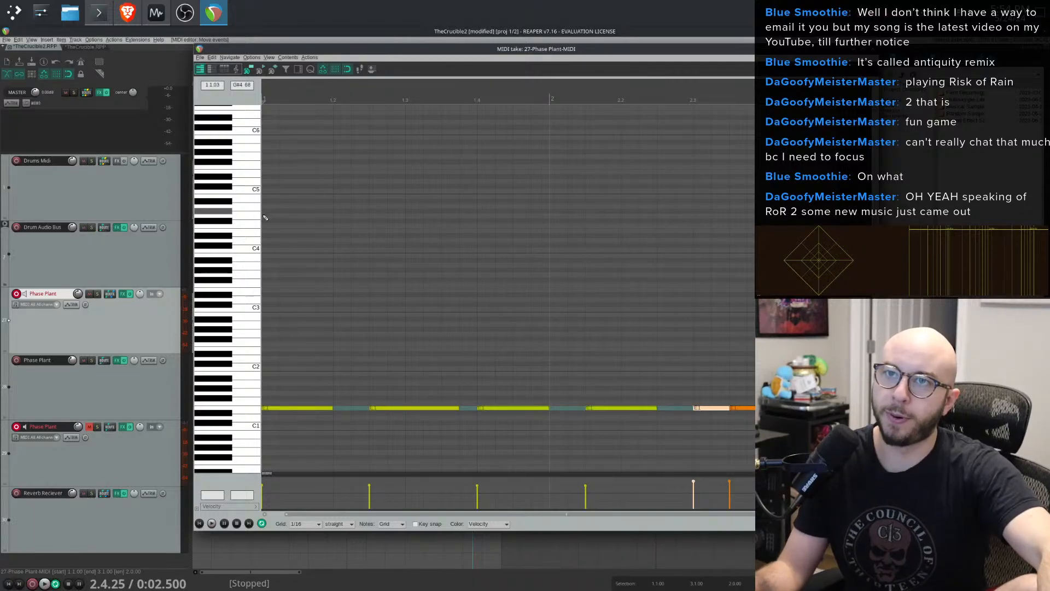
pyautogui.click(14, 11)
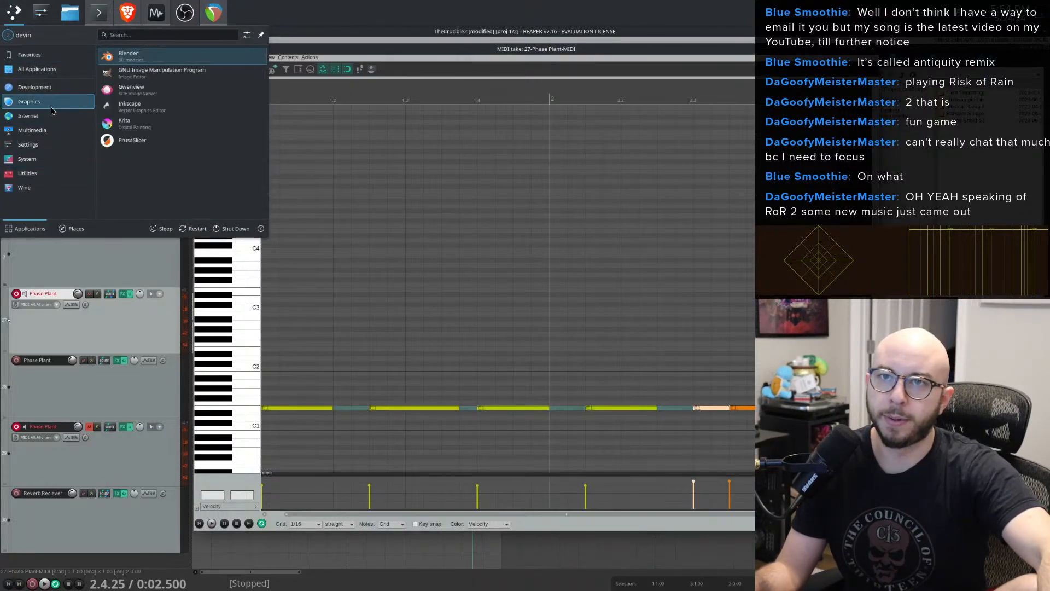
pyautogui.click(140, 107)
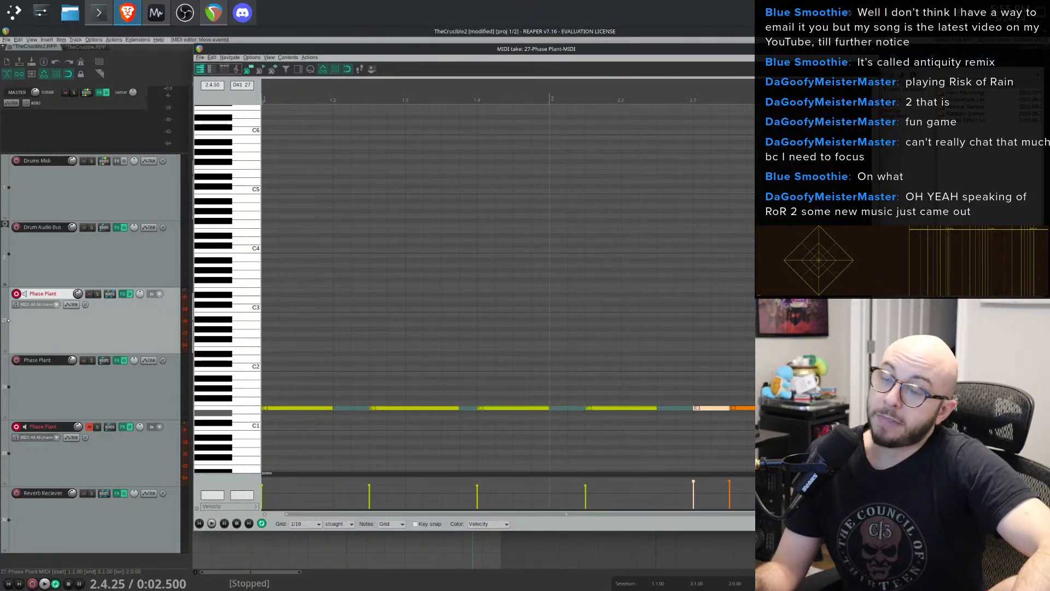
pyautogui.click(185, 12)
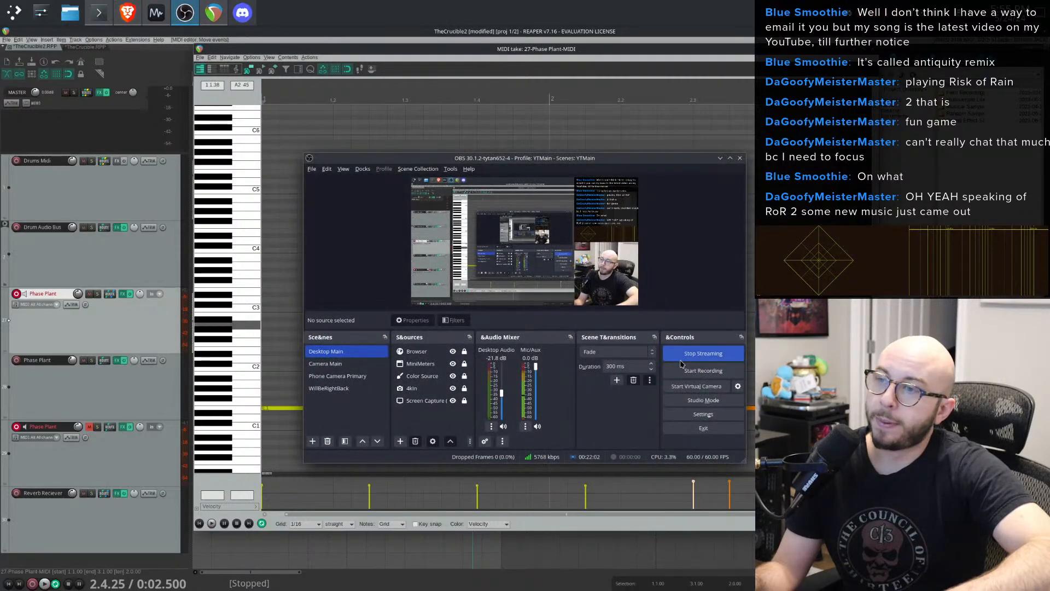
pyautogui.click(326, 363)
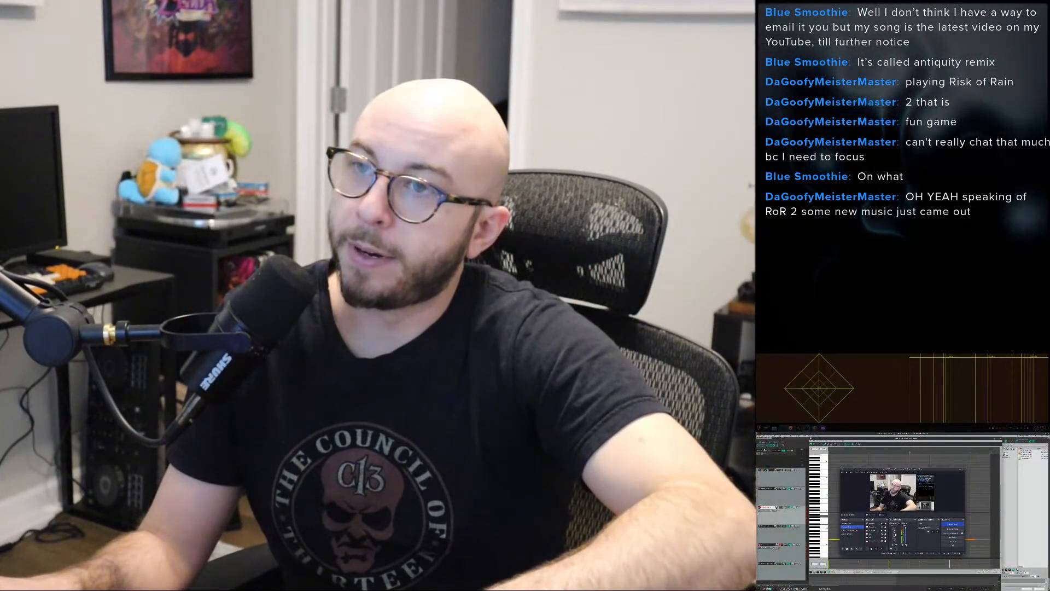
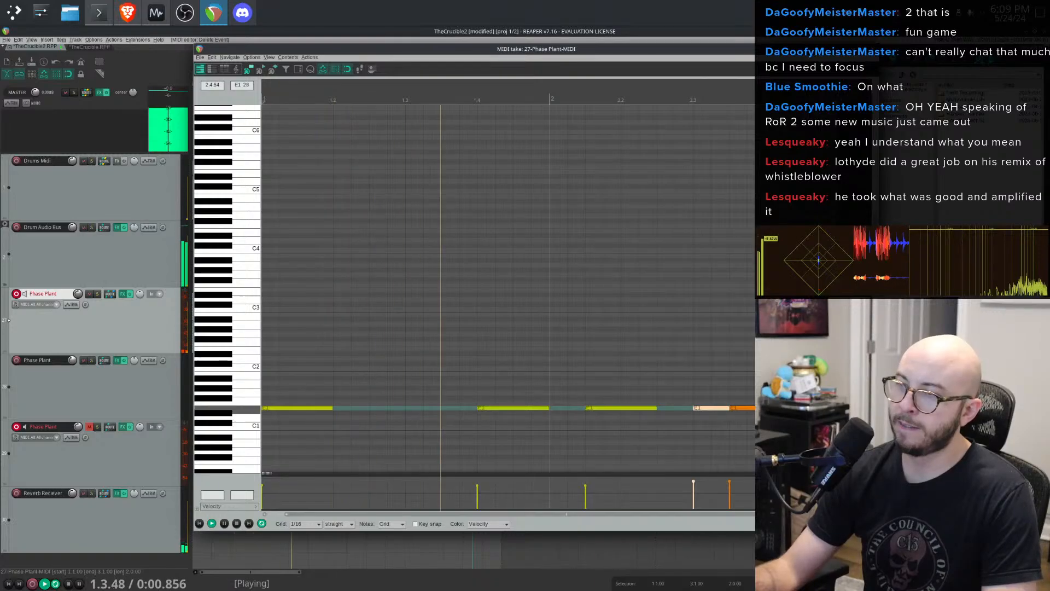
# - Edit the final trigger notes near the end of the clip and move the MIDI editor window aside
pyautogui.doubleClick(787, 408)
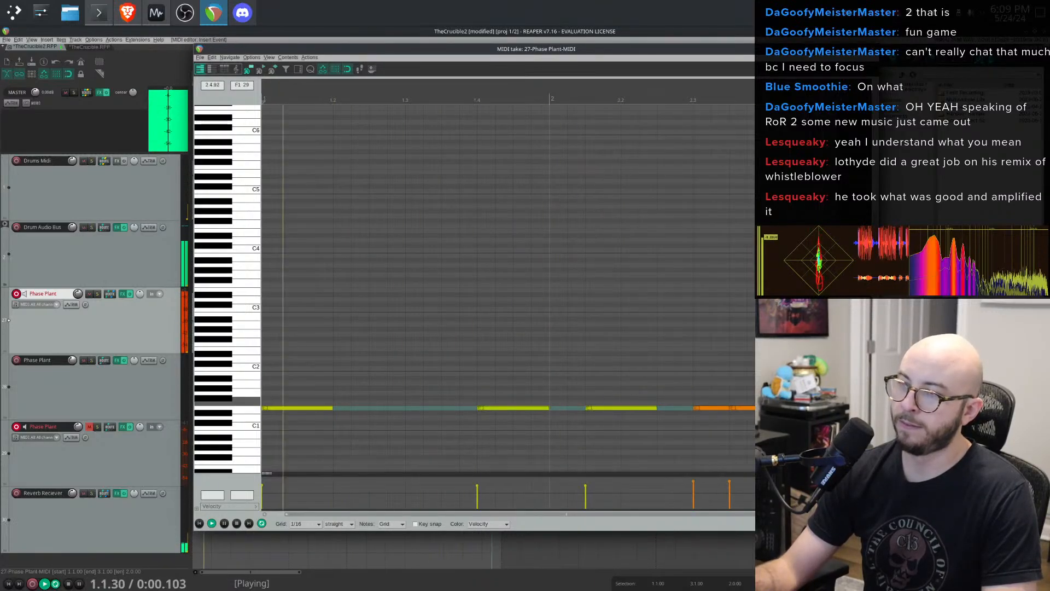
pyautogui.doubleClick(831, 408)
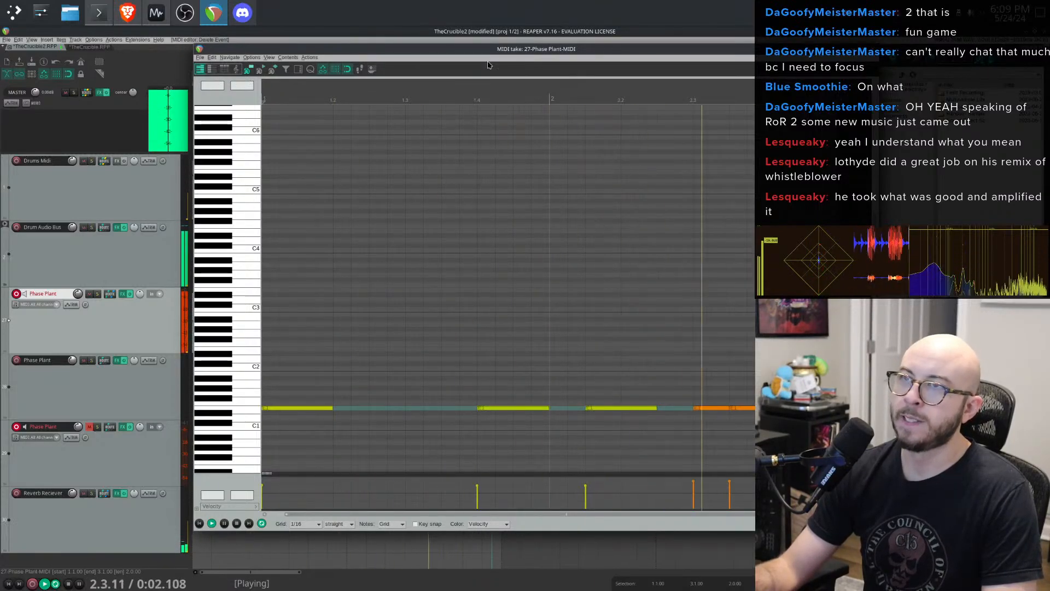
pyautogui.moveTo(487, 51); pyautogui.dragTo(616, 56)
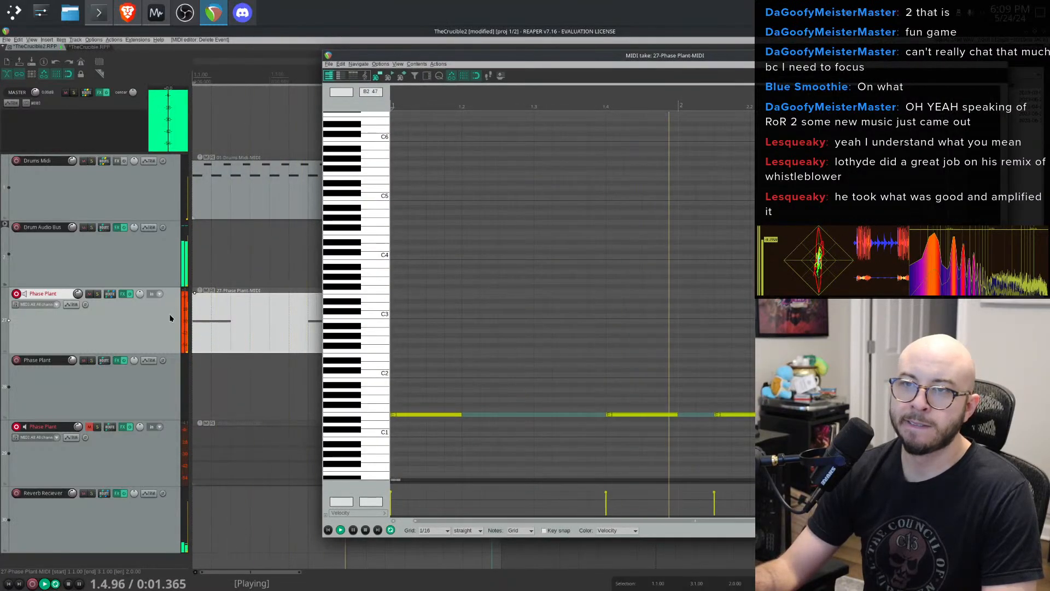
# - Show the Automation slot 1 > Cutoff and Automation slot 2 > Cutoff envelopes on the Phase Plant track
pyautogui.click(67, 305)
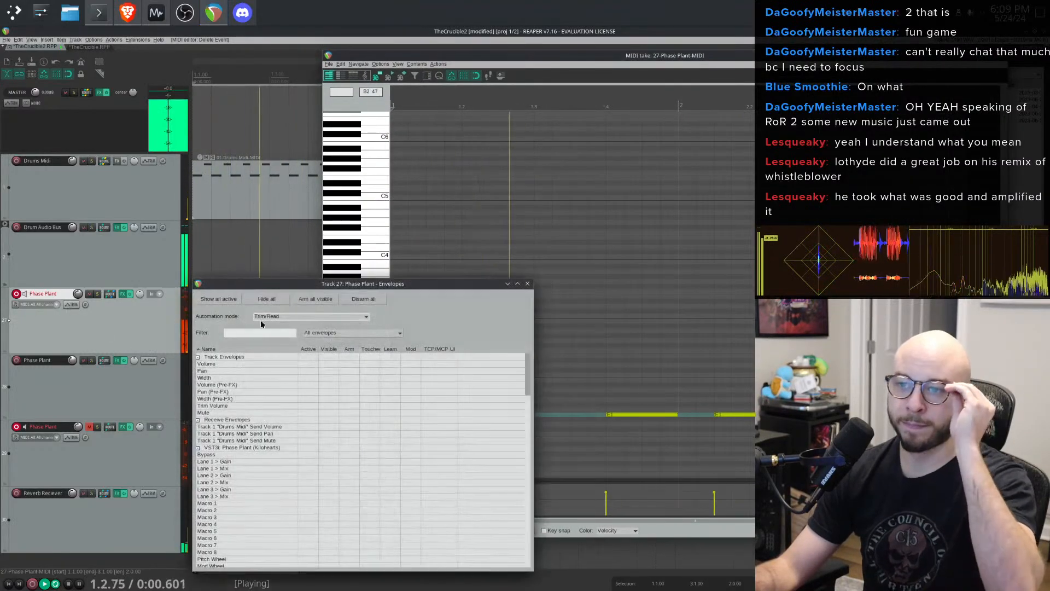
pyautogui.scroll(-10, 314, 479)
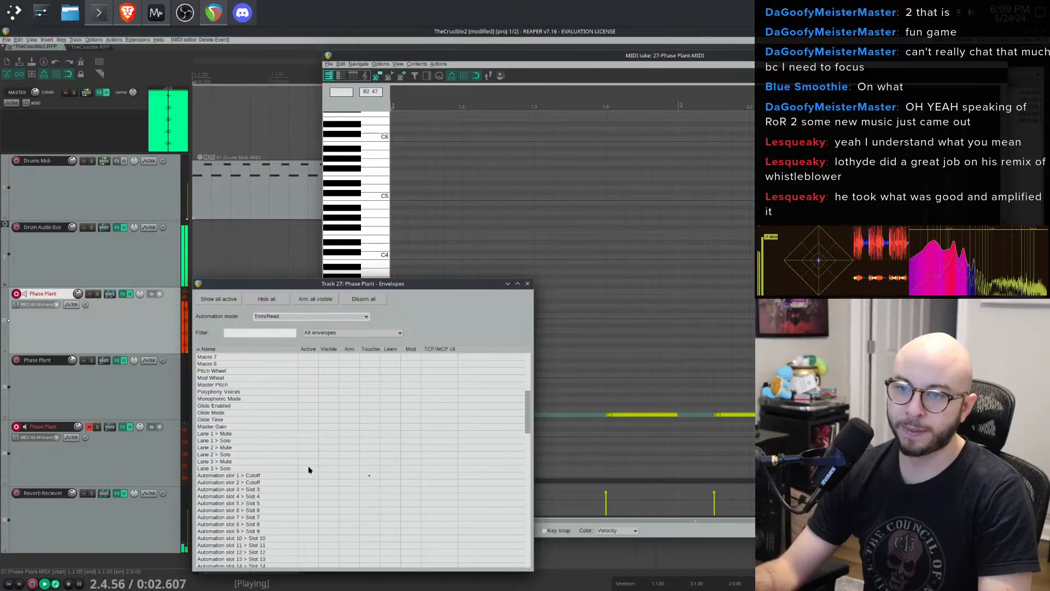
pyautogui.click(308, 454)
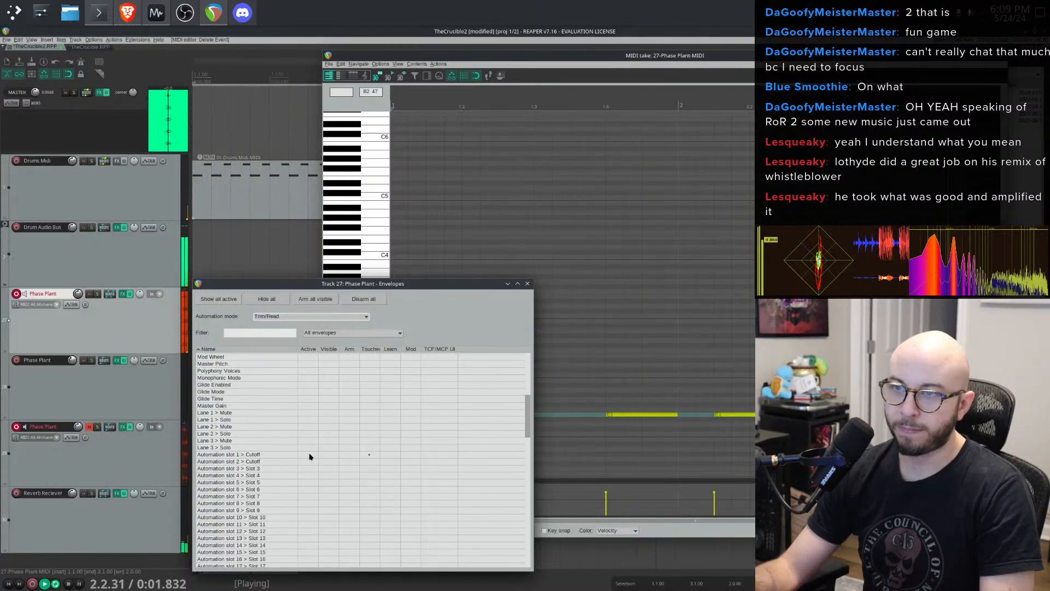
pyautogui.click(309, 462)
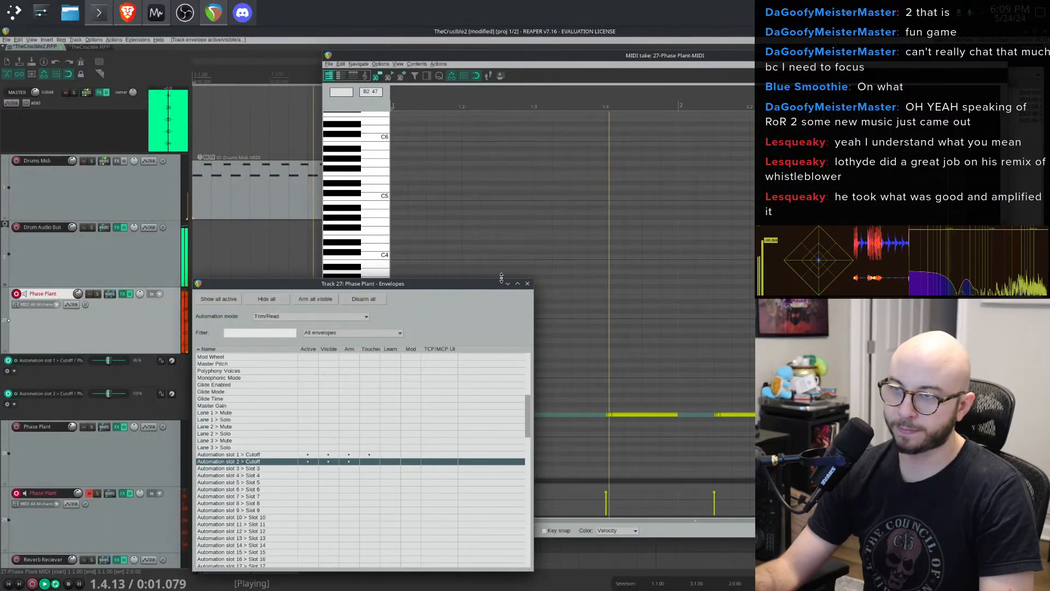
pyautogui.click(527, 285)
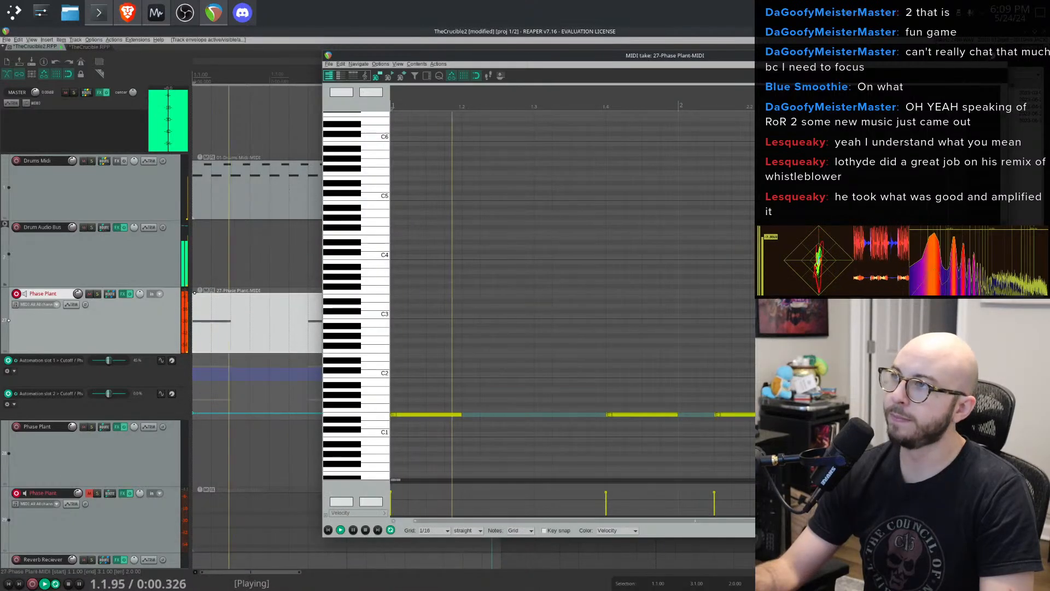
# - Freehand-draw a short shape on the slot 1 cutoff envelope near the clip start and audition it
pyautogui.click(370, 327)
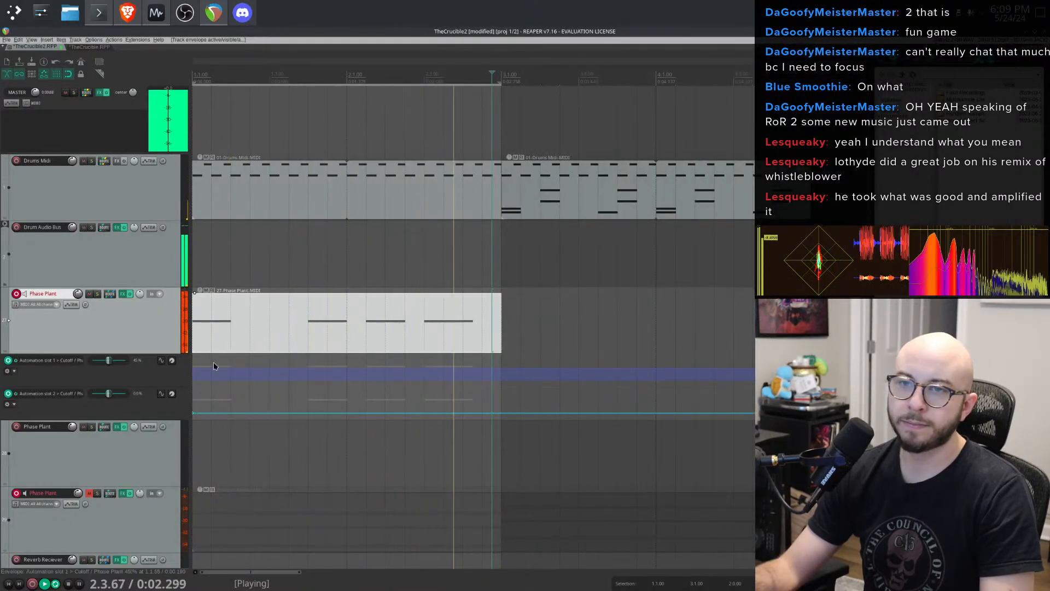
pyautogui.scroll(2, 216, 405)
pyautogui.scroll(-1, 224, 406)
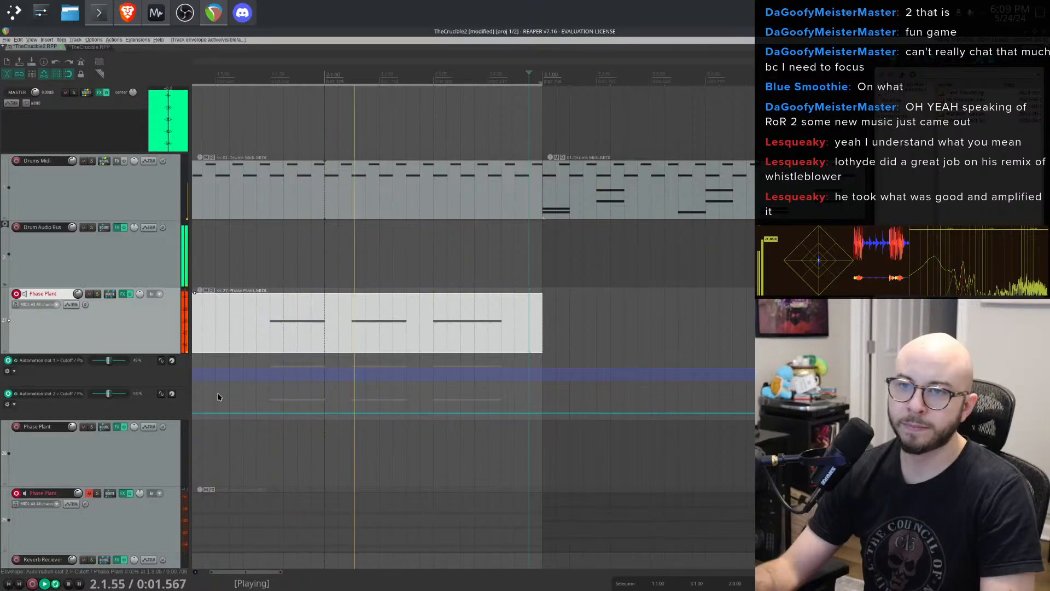
pyautogui.scroll(2, 194, 395)
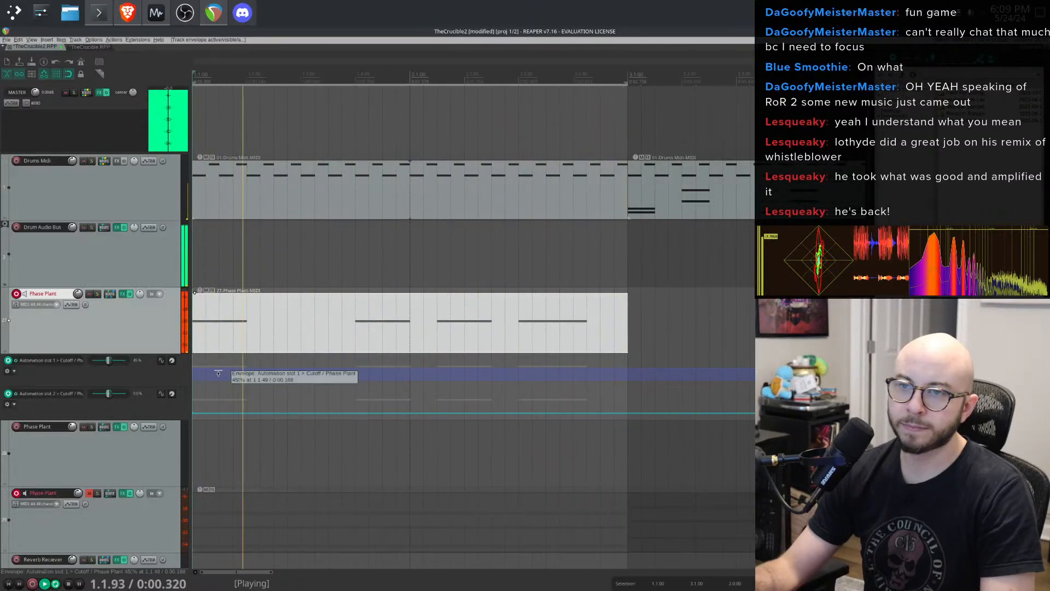
pyautogui.press('space')
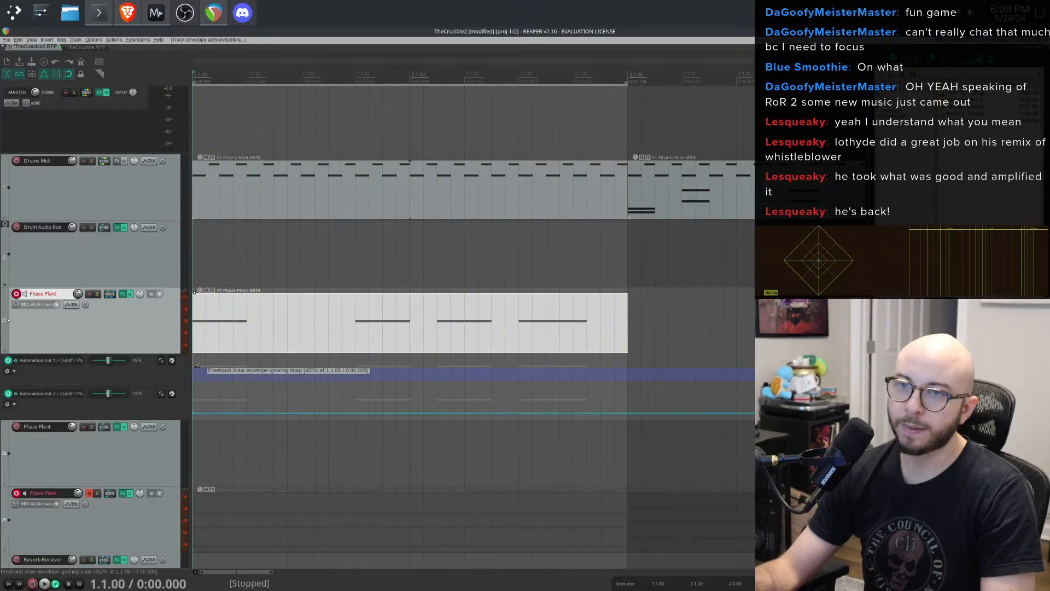
pyautogui.click(197, 366)
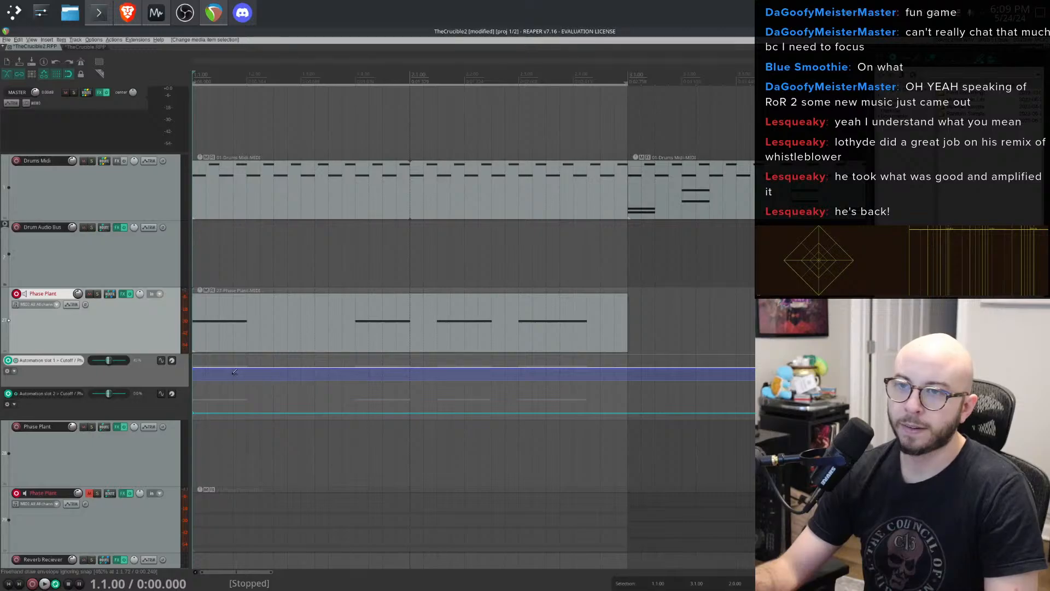
pyautogui.moveTo(250, 373); pyautogui.dragTo(250, 382)
pyautogui.press('space')
pyautogui.scroll(4, 275, 386)
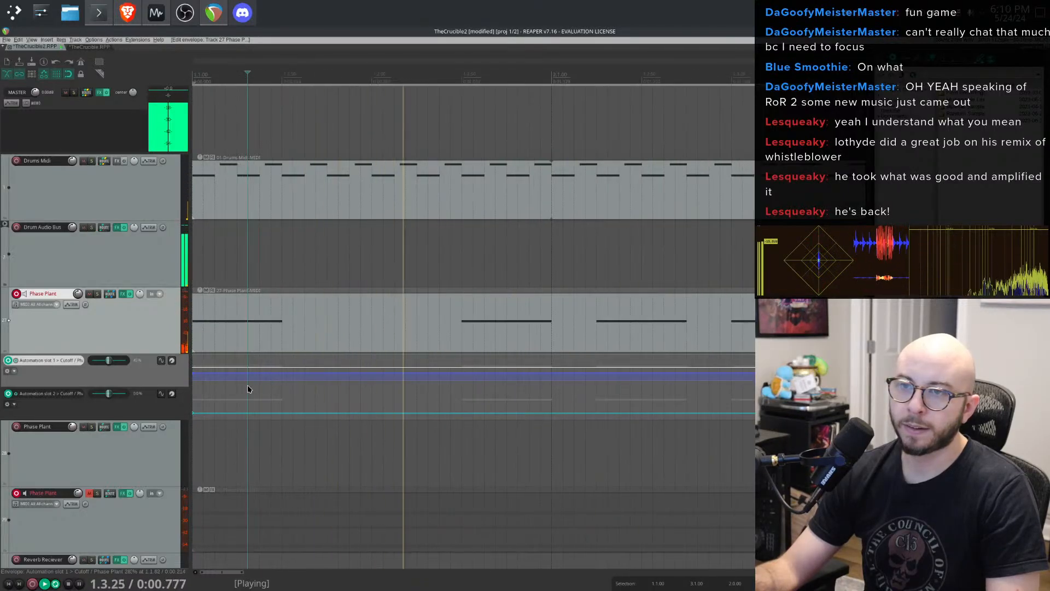
pyautogui.scroll(-3, 247, 385)
pyautogui.press('space')
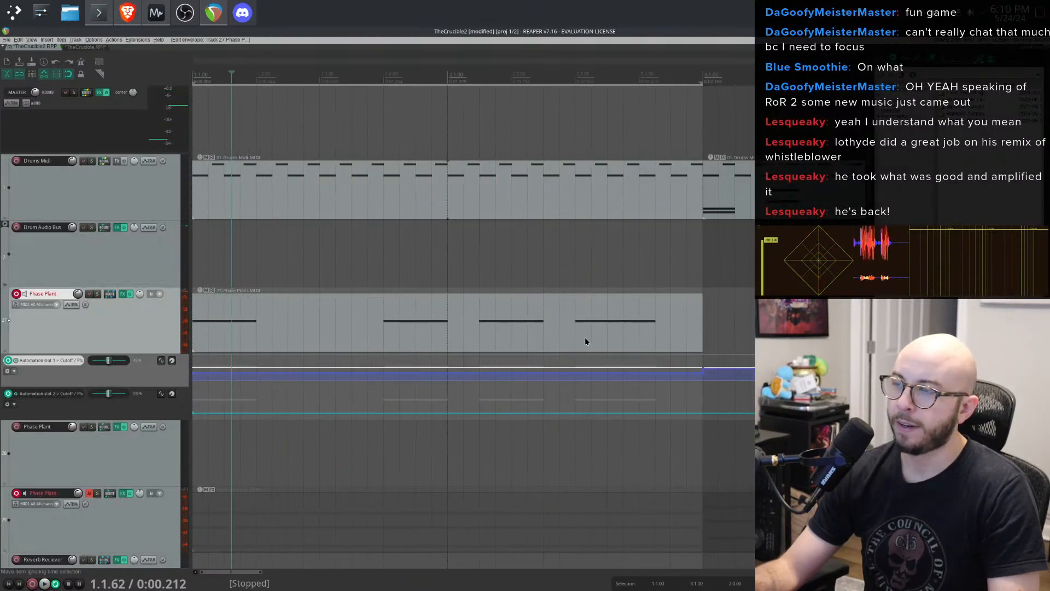
pyautogui.moveTo(613, 311); pyautogui.dragTo(229, 330)
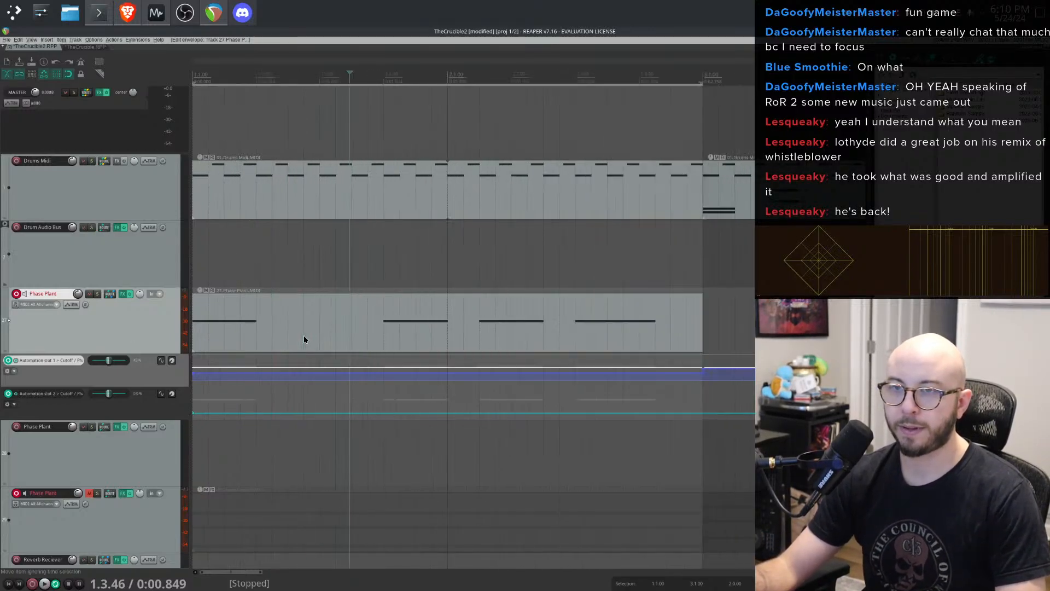
pyautogui.scroll(-1, 305, 339)
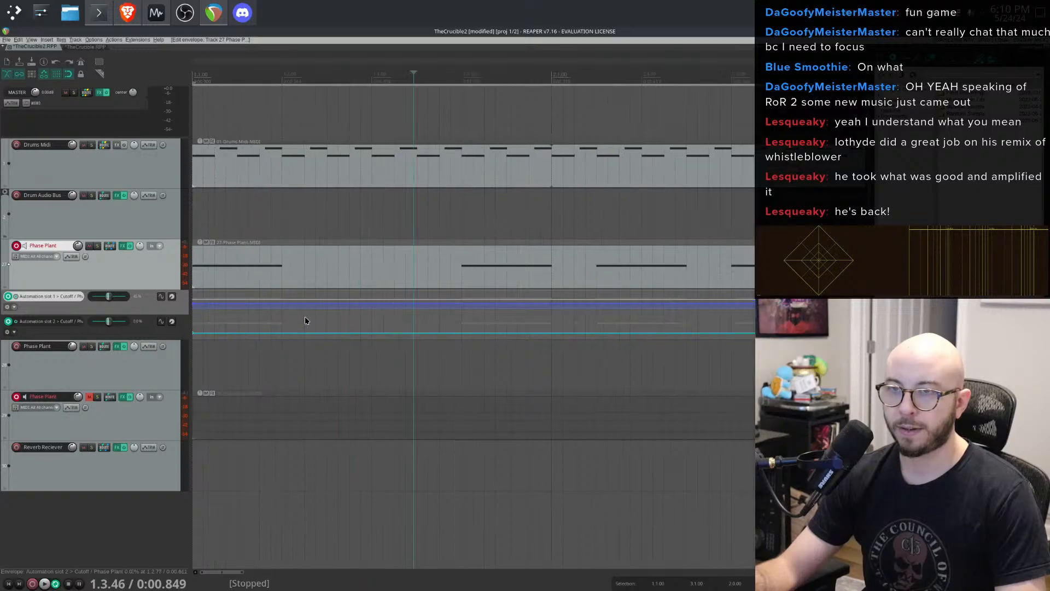
pyautogui.scroll(-2, 305, 328)
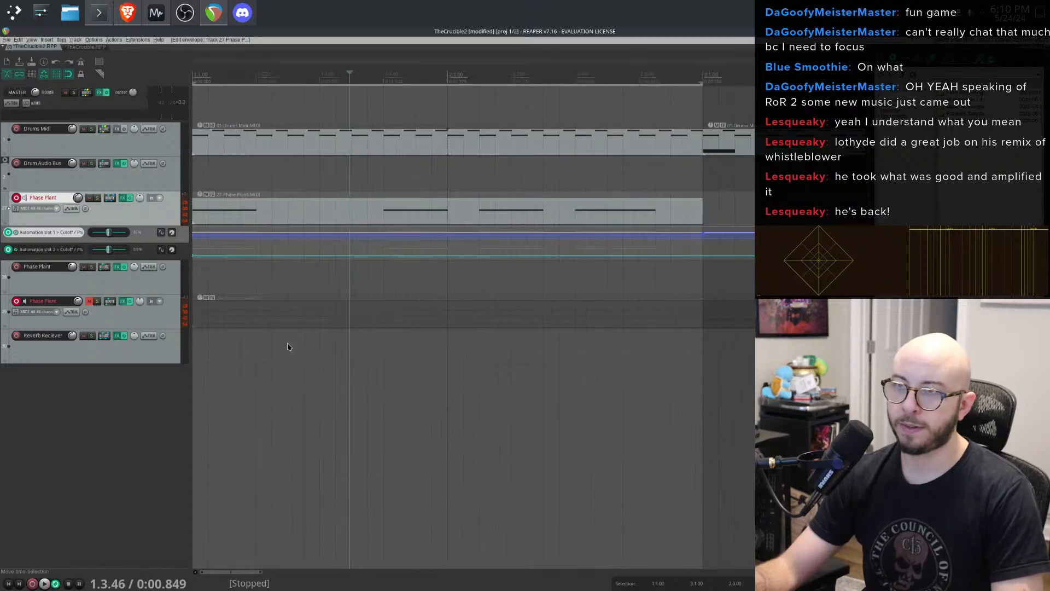
pyautogui.scroll(2, 479, 292)
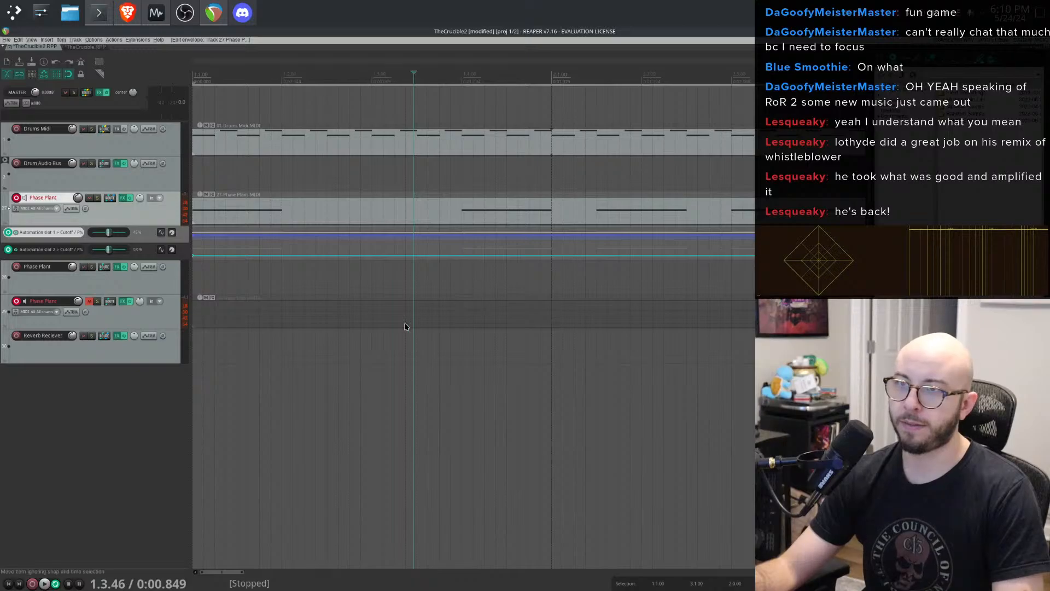
pyautogui.scroll(-2, 372, 363)
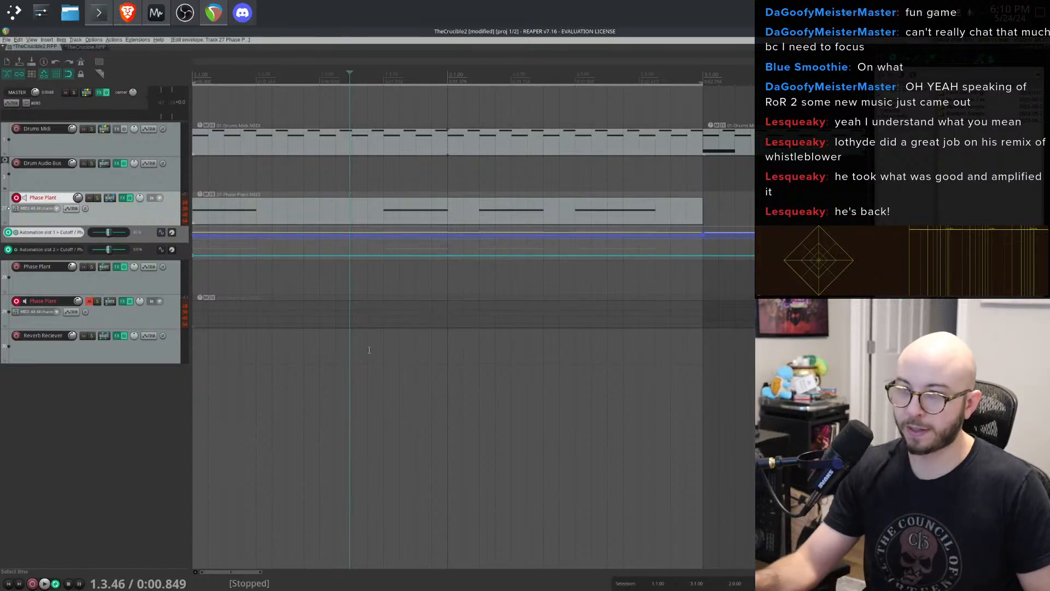
pyautogui.scroll(2, 365, 347)
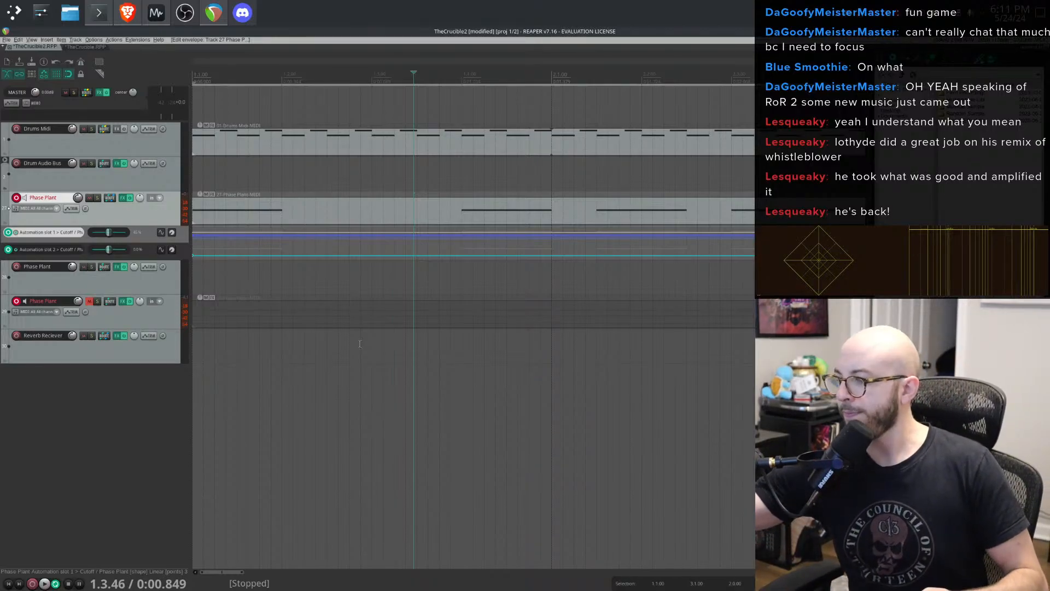
pyautogui.scroll(-2, 302, 263)
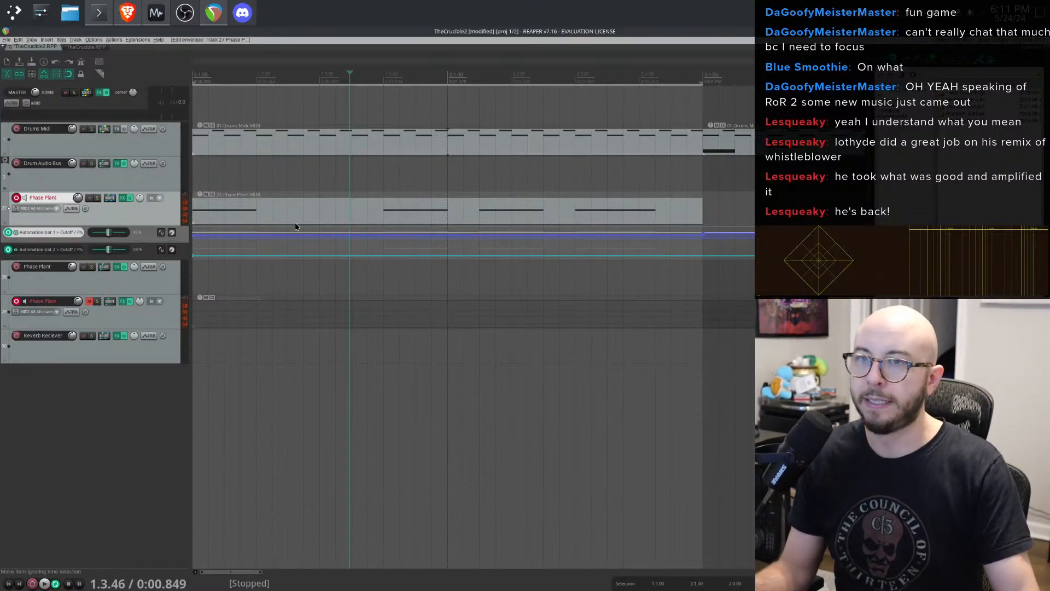
pyautogui.scroll(2, 279, 232)
pyautogui.scroll(-1, 279, 231)
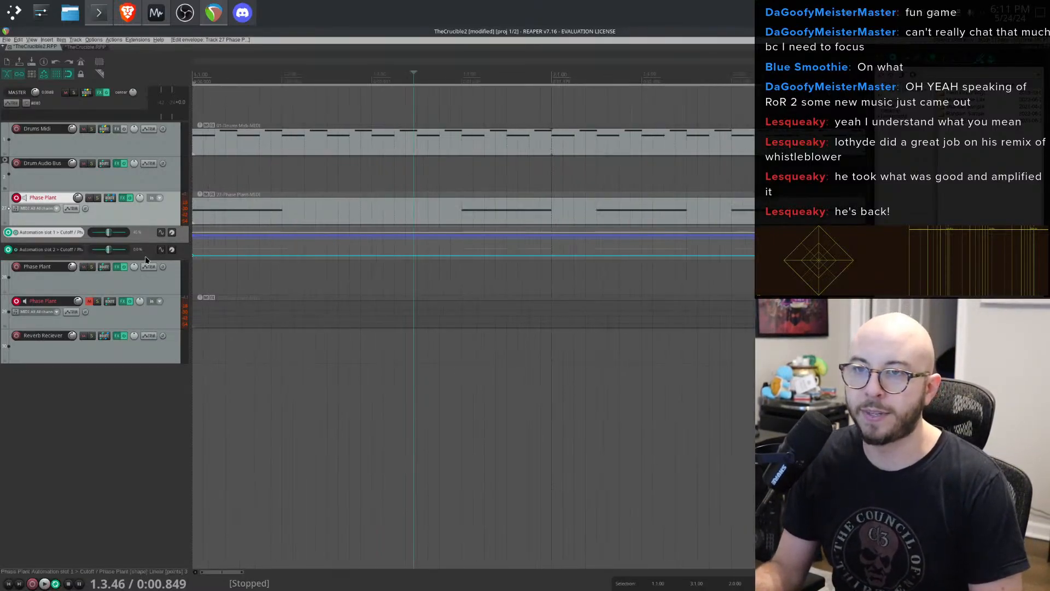
pyautogui.scroll(-1, 155, 258)
pyautogui.scroll(5, 154, 258)
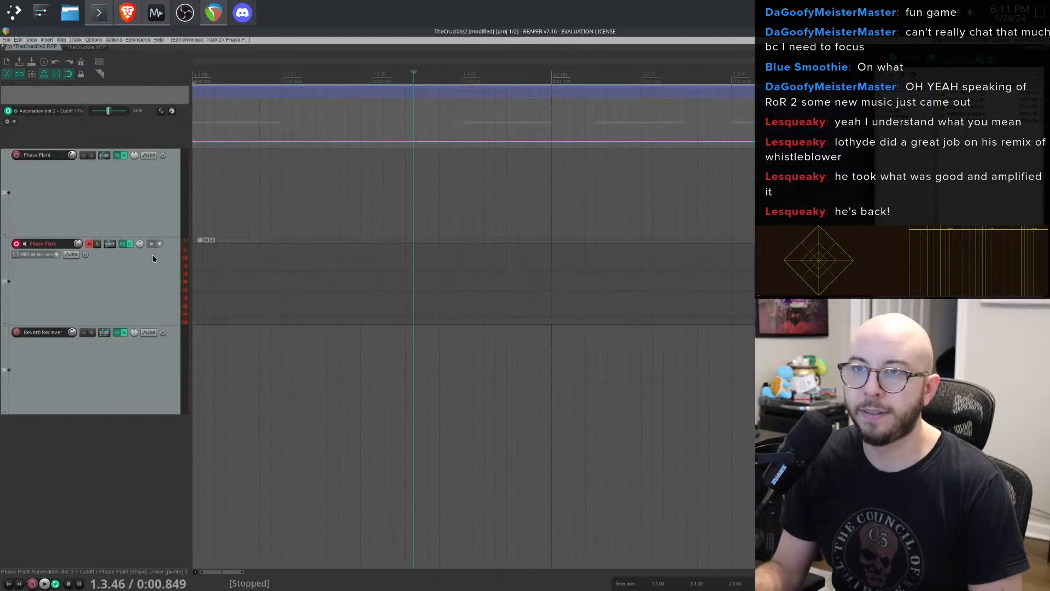
pyautogui.scroll(4, 233, 214)
pyautogui.scroll(-6, 233, 214)
pyautogui.scroll(1, 234, 214)
# - Redraw a short freehand bump on the slot 1 cutoff envelope at the start of the clip and audition it
pyautogui.click(298, 224)
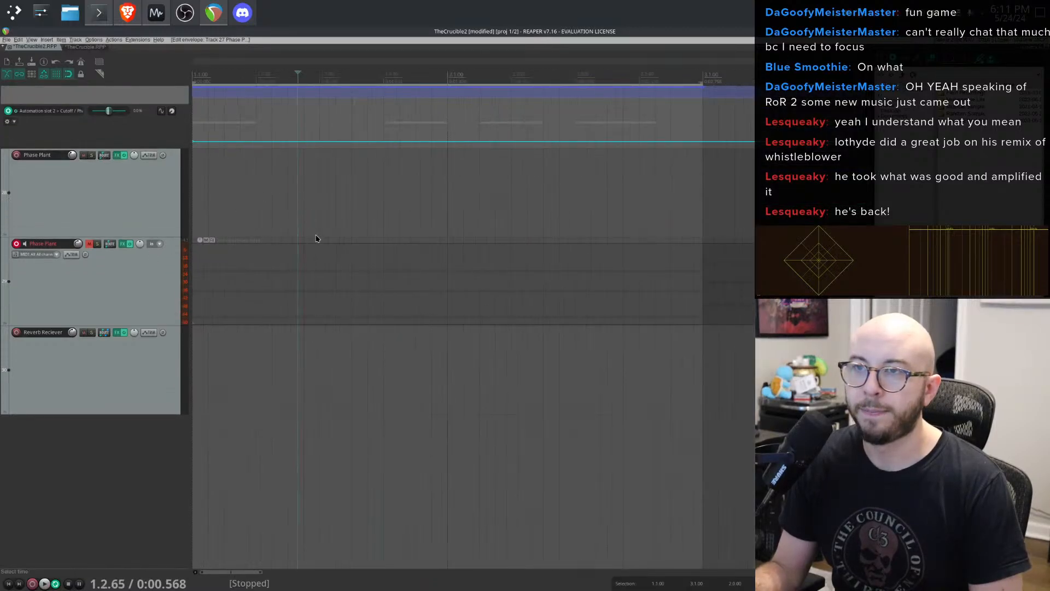
pyautogui.click(307, 235)
pyautogui.click(274, 219)
pyautogui.scroll(3, 113, 196)
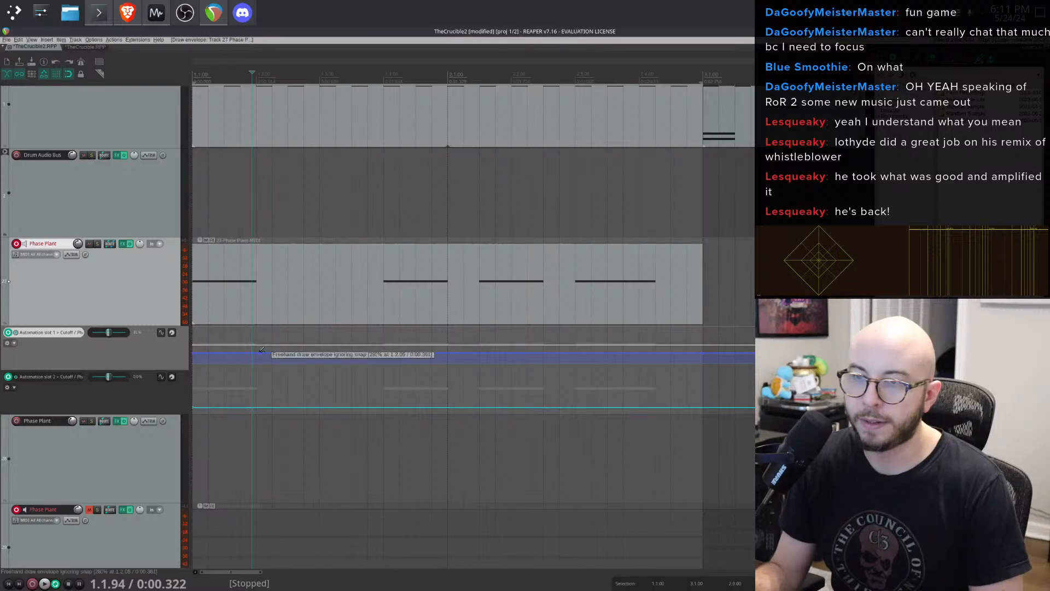
pyautogui.moveTo(261, 352)
pyautogui.mouseDown()
pyautogui.moveTo(194, 353)
pyautogui.moveTo(230, 356)
pyautogui.moveTo(206, 332)
pyautogui.moveTo(260, 361)
pyautogui.mouseUp()
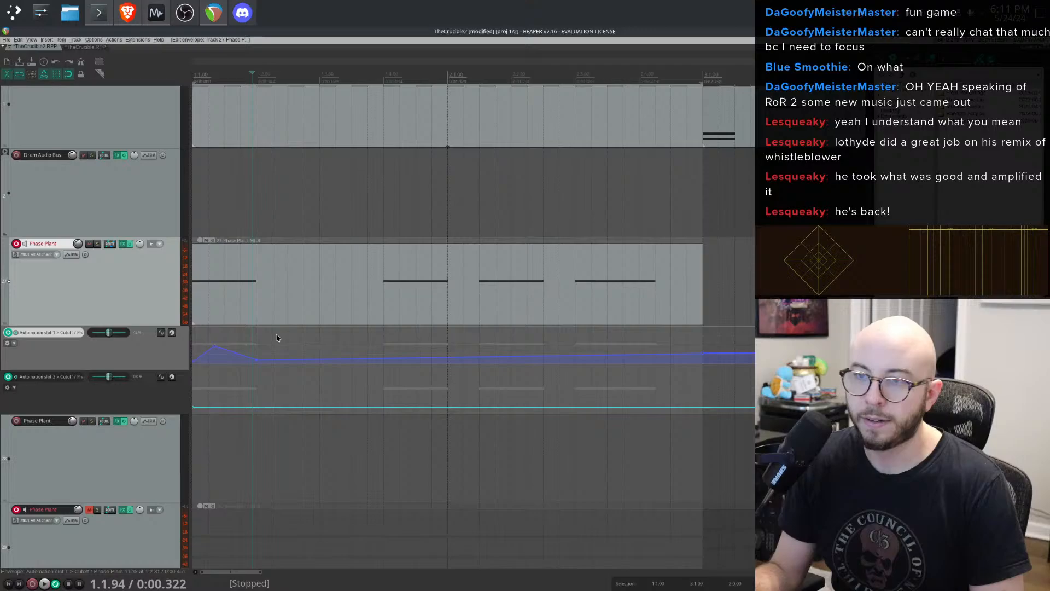
pyautogui.click(198, 299)
pyautogui.press('space')
# - Adjust the slot 1 cutoff envelope lane's level fader while auditioning playback
pyautogui.press('space')
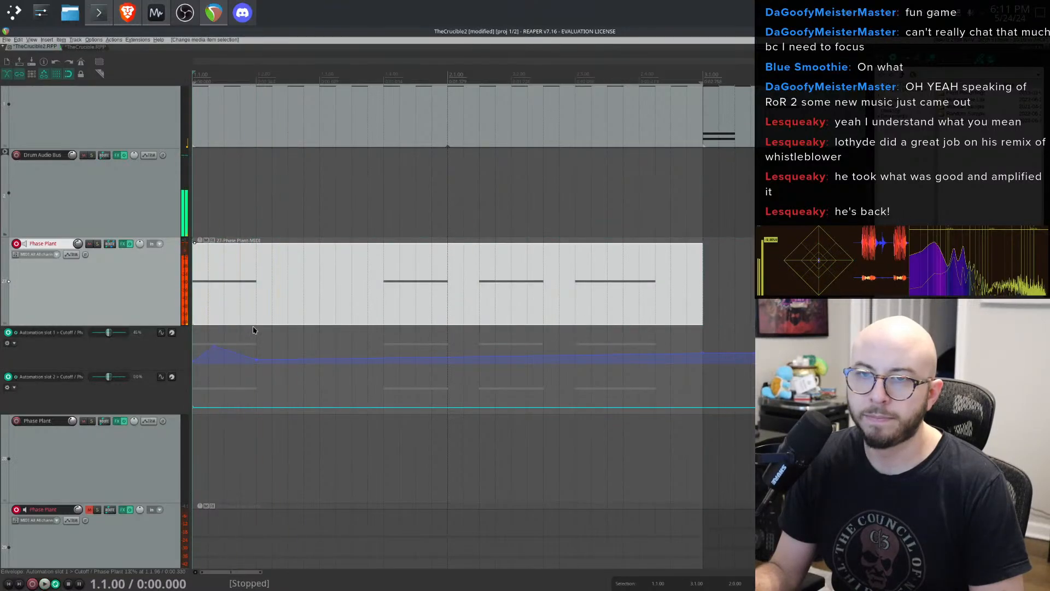
pyautogui.click(71, 338)
pyautogui.press('space')
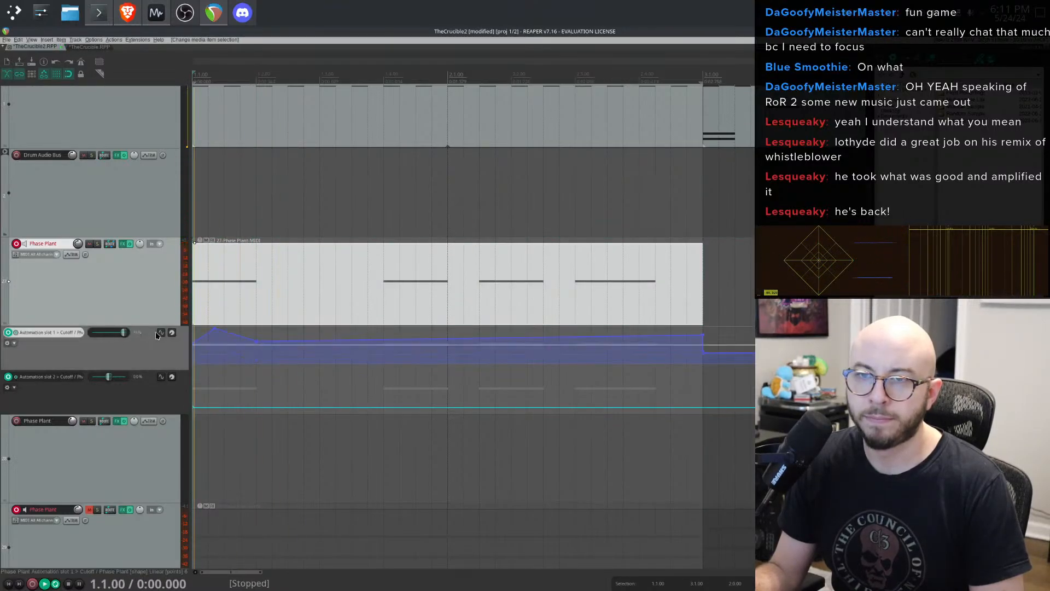
pyautogui.press('space')
pyautogui.press('space')
pyautogui.moveTo(71, 338); pyautogui.dragTo(109, 333)
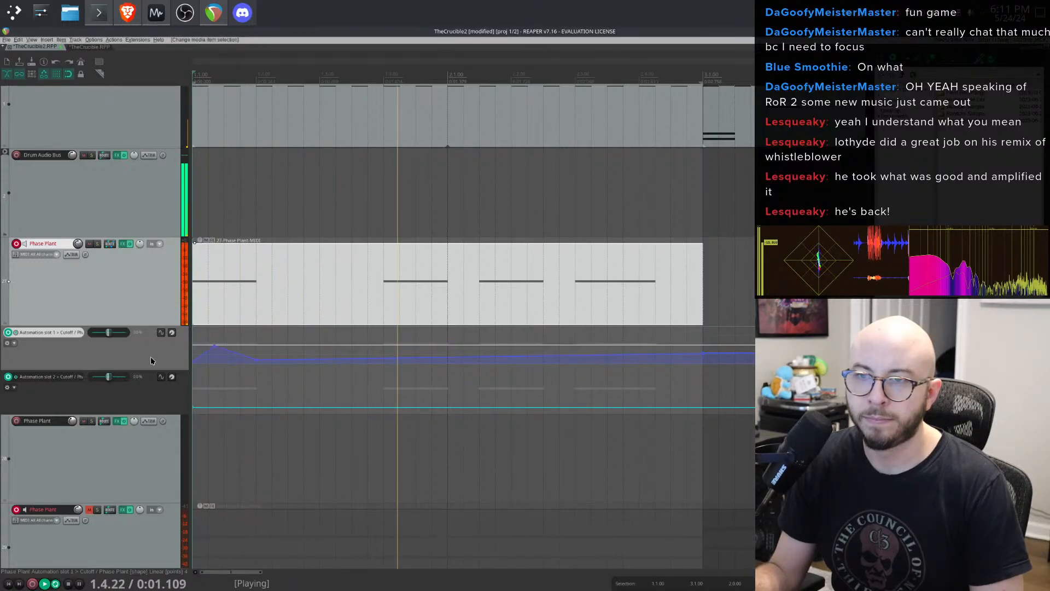
pyautogui.press('space')
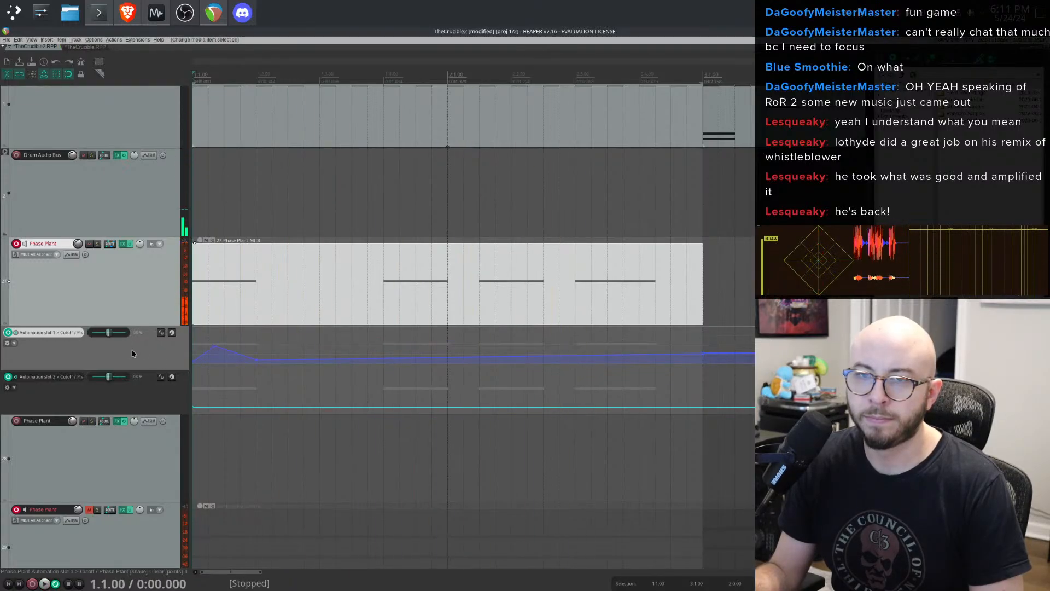
# - Open the Phase Plant plugin, expand the Slice EQ effect, and assign its Offset knob to automation slot 1
pyautogui.click(125, 244)
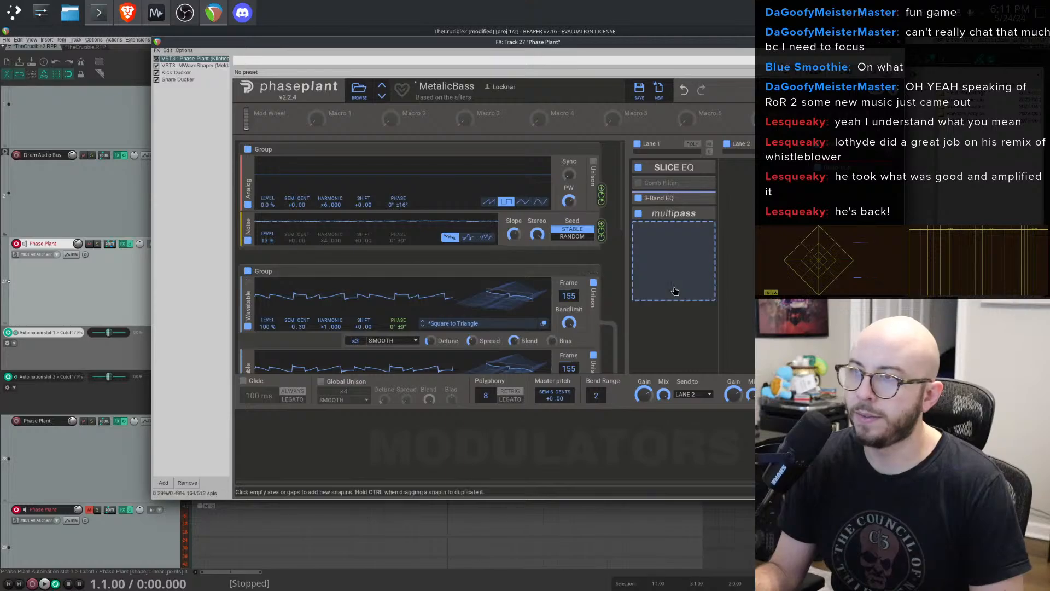
pyautogui.click(703, 167)
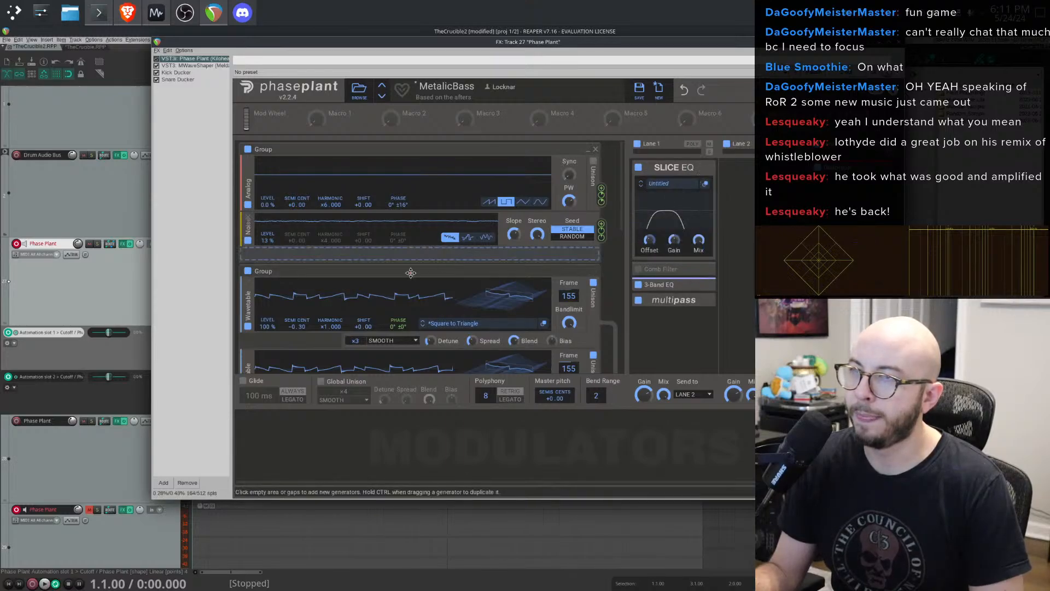
pyautogui.press('space')
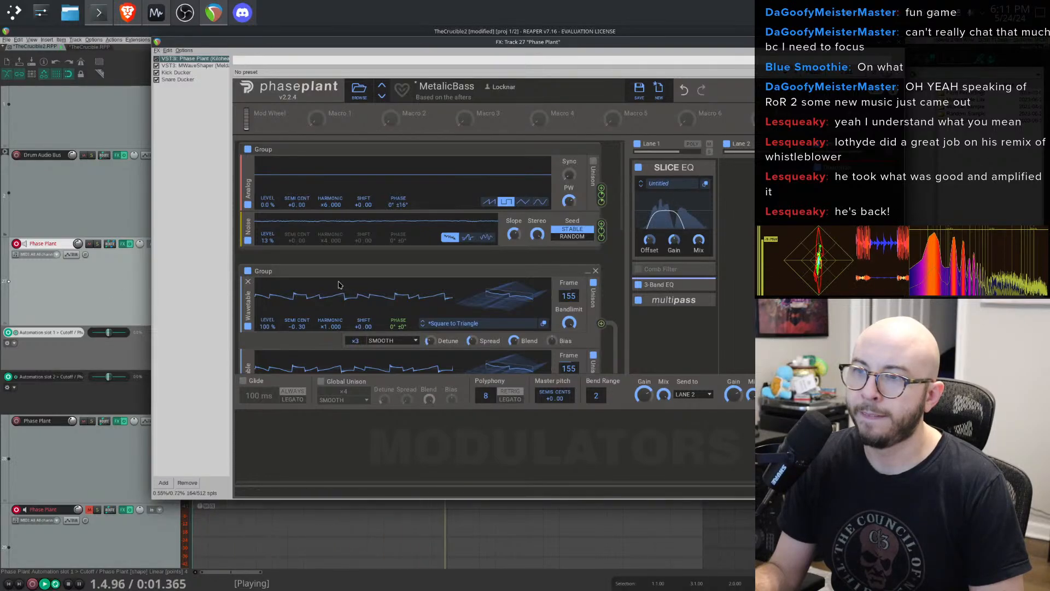
pyautogui.rightClick(654, 239)
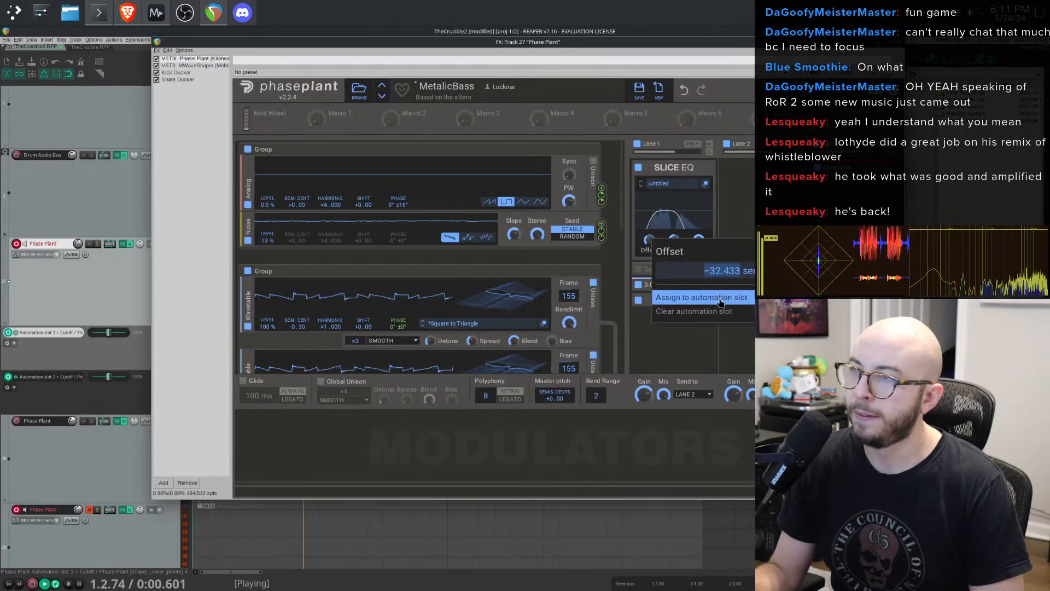
pyautogui.moveTo(725, 300)
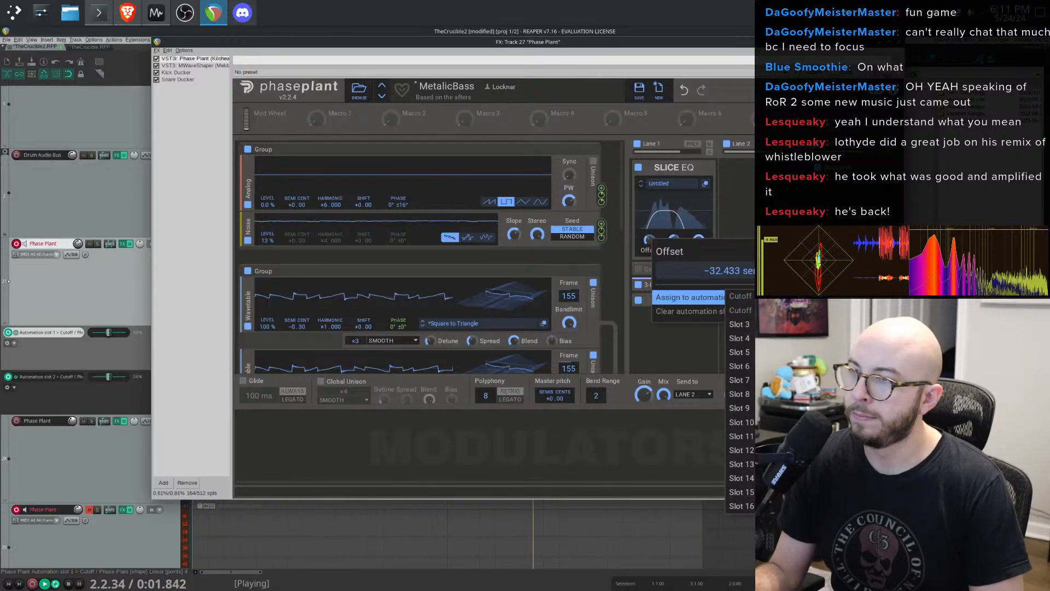
pyautogui.click(745, 296)
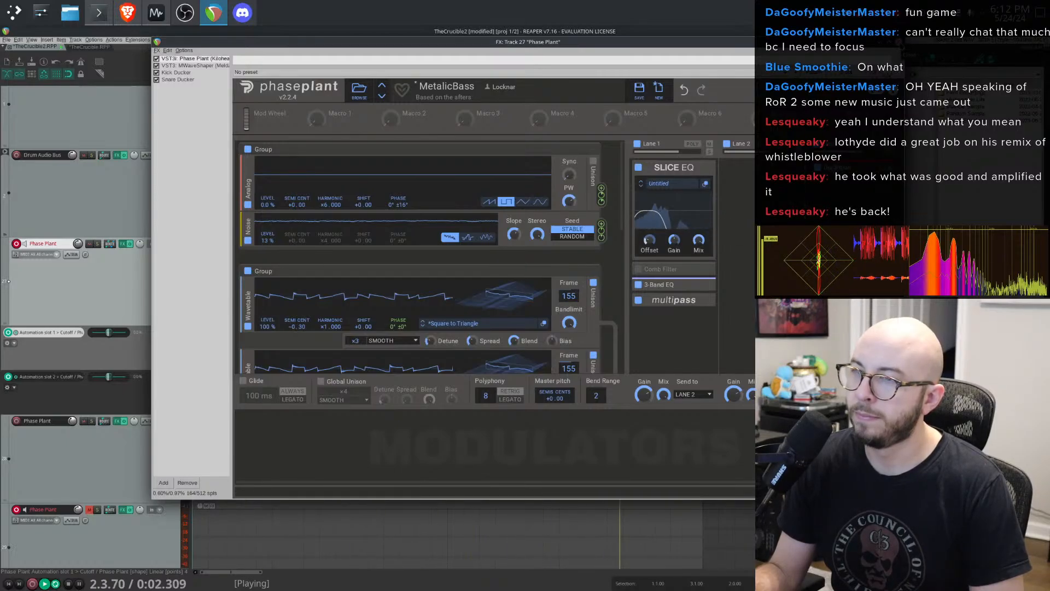
pyautogui.click(898, 43)
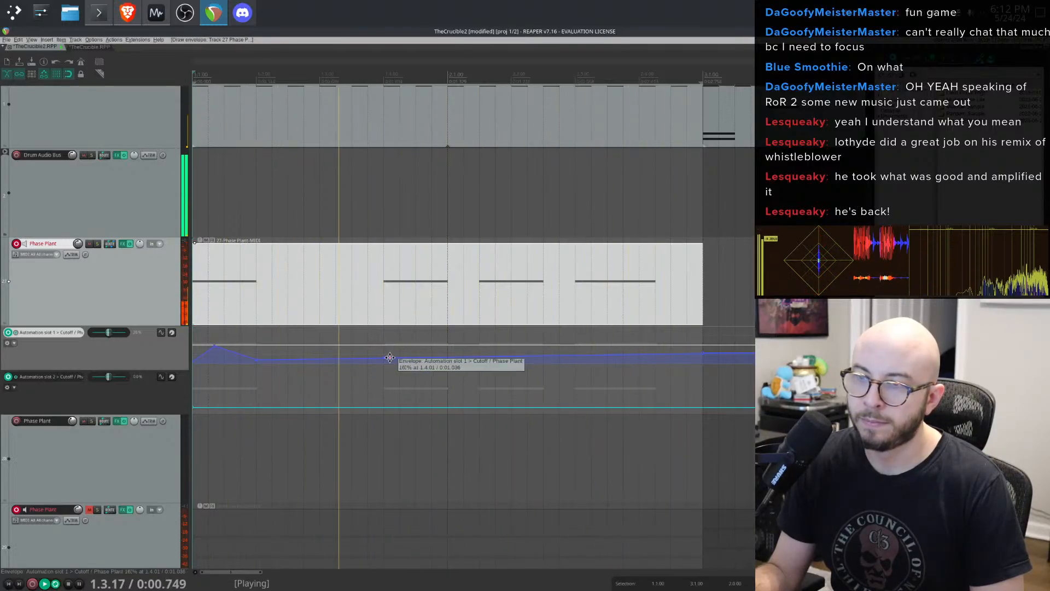
# - Freehand-draw a short bump on the slot 1 Offset envelope over the second note and audition it
pyautogui.moveTo(390, 361)
pyautogui.mouseDown()
pyautogui.moveTo(393, 325)
pyautogui.moveTo(405, 389)
pyautogui.moveTo(419, 340)
pyautogui.moveTo(420, 356)
pyautogui.moveTo(432, 343)
pyautogui.mouseUp()
pyautogui.press('space')
pyautogui.press('space')
pyautogui.press('space')
pyautogui.press('space')
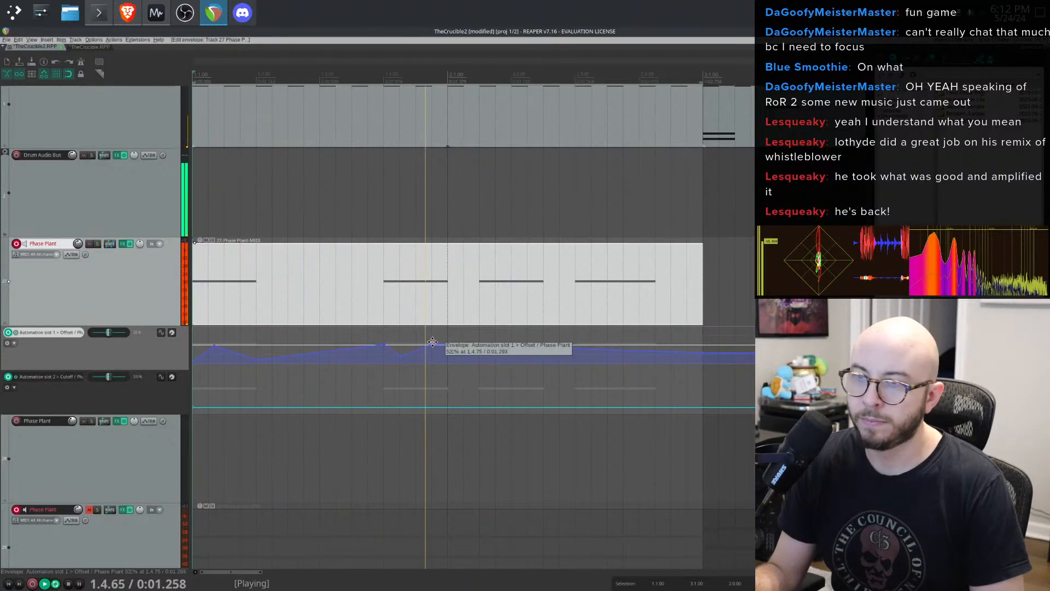
# - Select the drawn bump and paste copies of it onto the slot 1 Offset envelope at the third and fourth notes
pyautogui.press('space')
pyautogui.moveTo(372, 337); pyautogui.dragTo(438, 362)
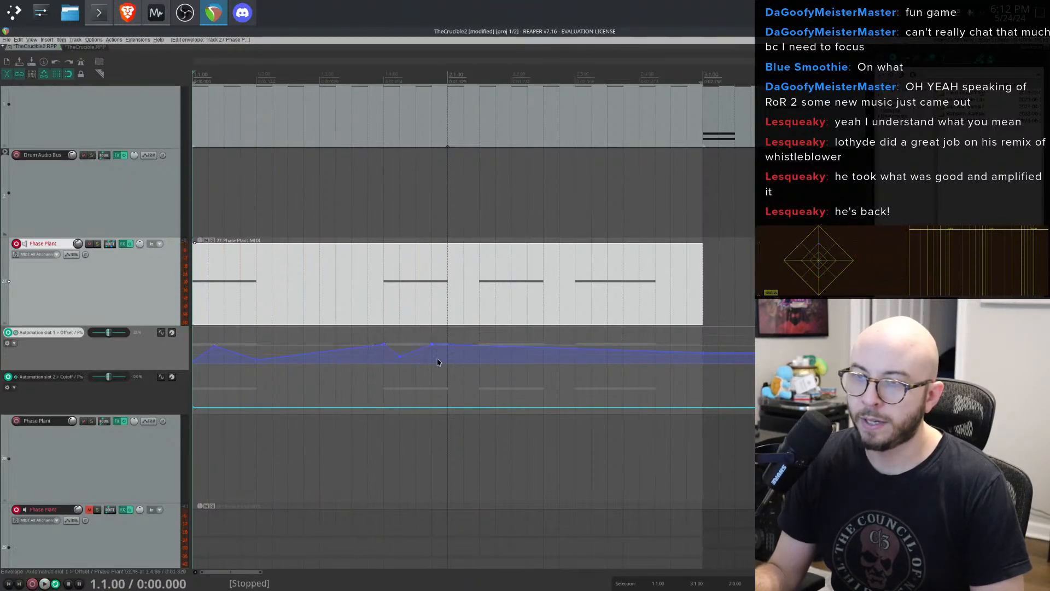
pyautogui.click(484, 359)
pyautogui.hotkey('ctrl', 'v')
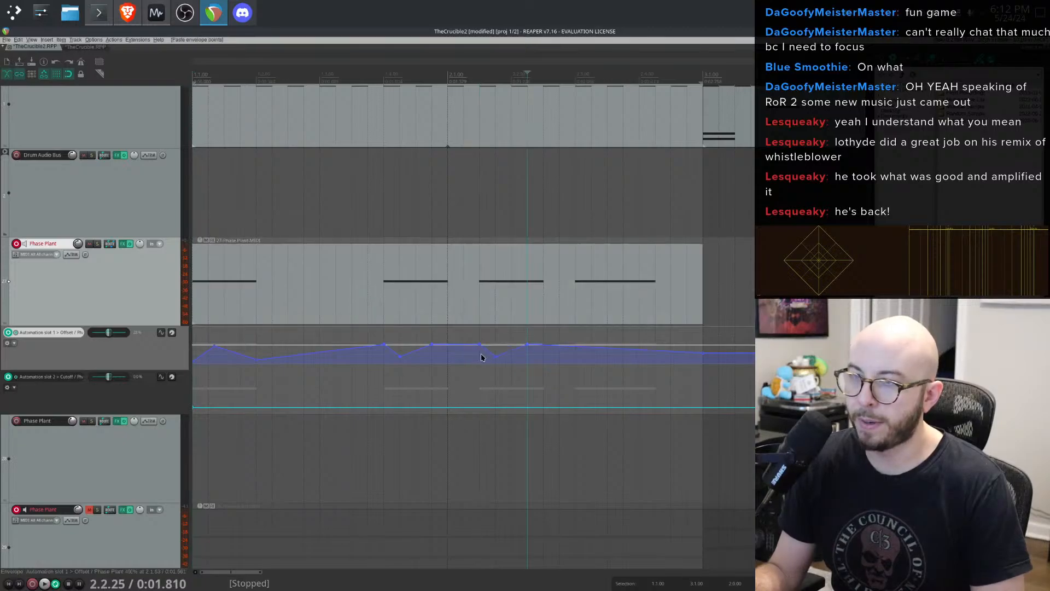
pyautogui.click(577, 352)
pyautogui.hotkey('ctrl', 'v')
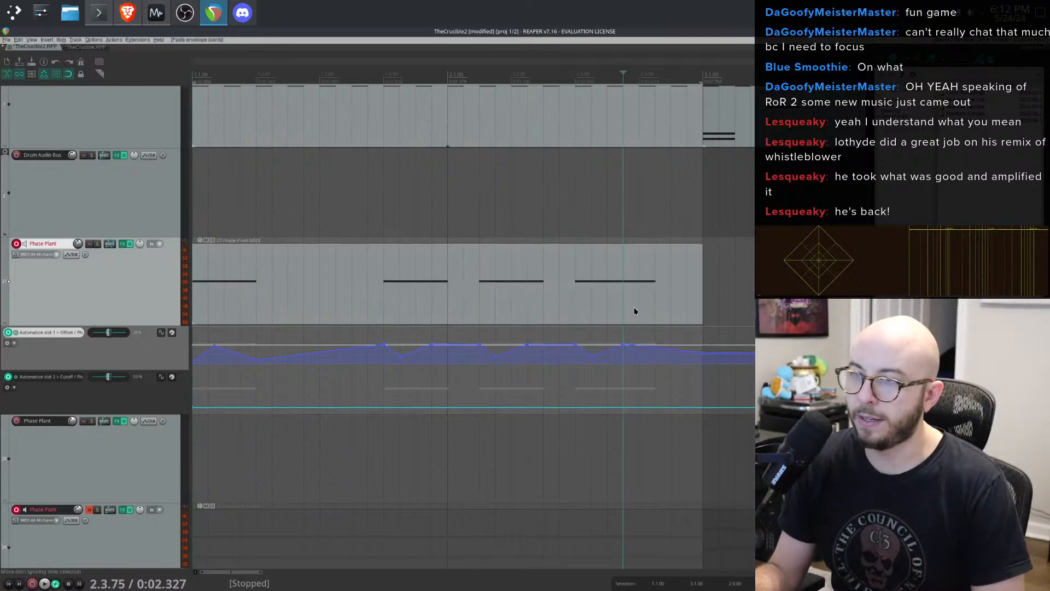
pyautogui.press('space')
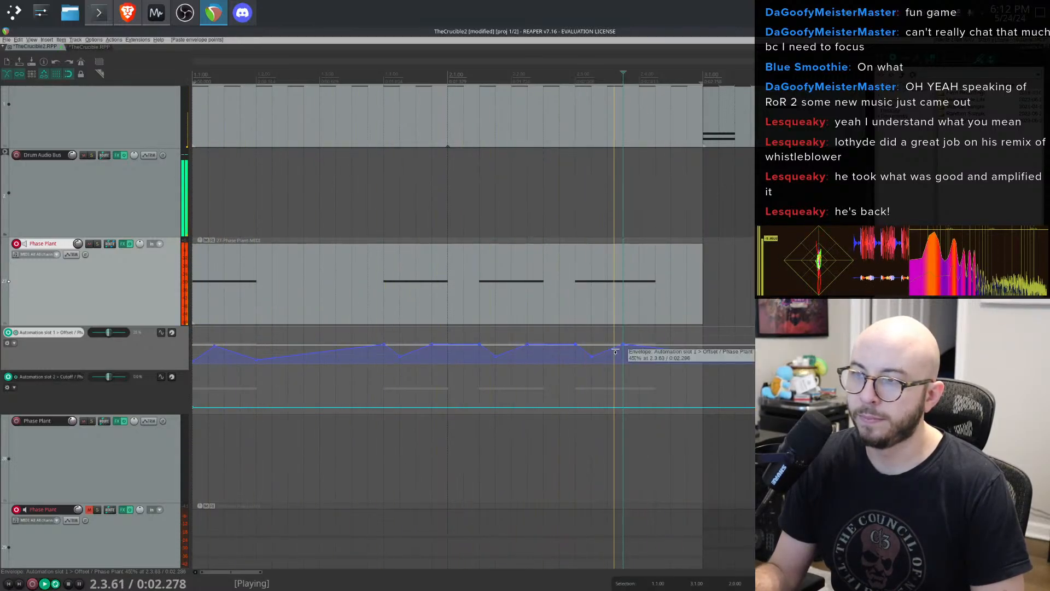
pyautogui.press('space')
pyautogui.moveTo(623, 344); pyautogui.dragTo(600, 389)
pyautogui.hotkey('ctrl', 'z')
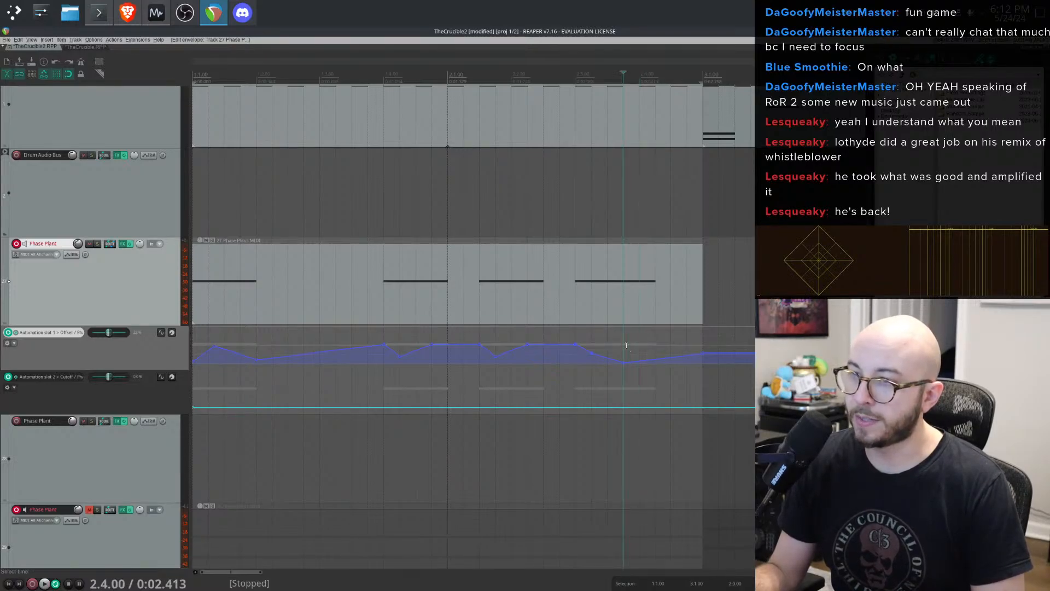
# - Paste the bump again onto the slot 1 Offset envelope near the fourth note and audition playback
pyautogui.hotkey('ctrl', 'v')
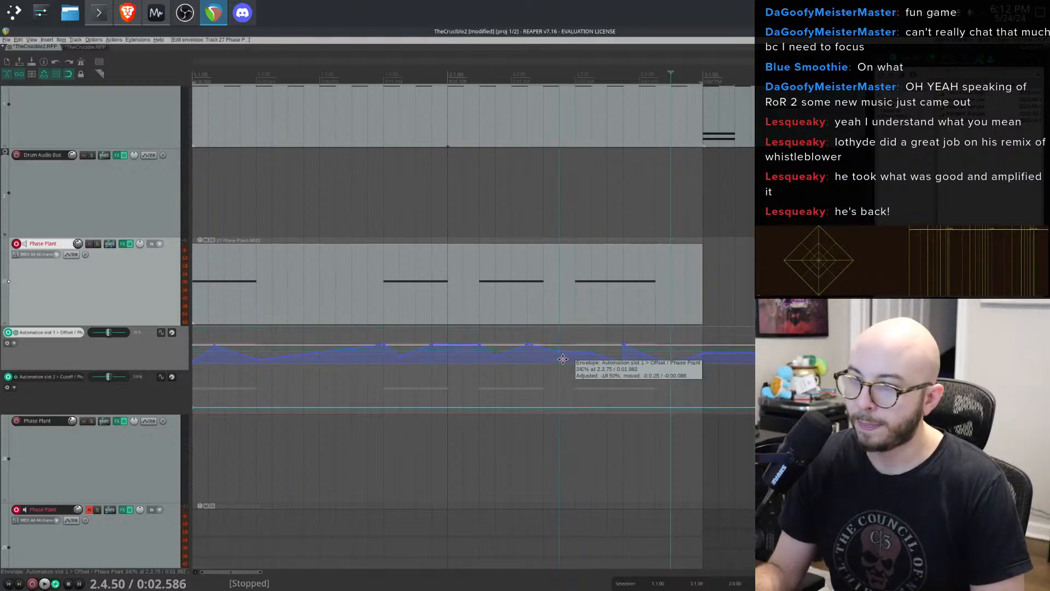
pyautogui.moveTo(564, 358); pyautogui.dragTo(566, 358)
pyautogui.hotkey('ctrl', 'z')
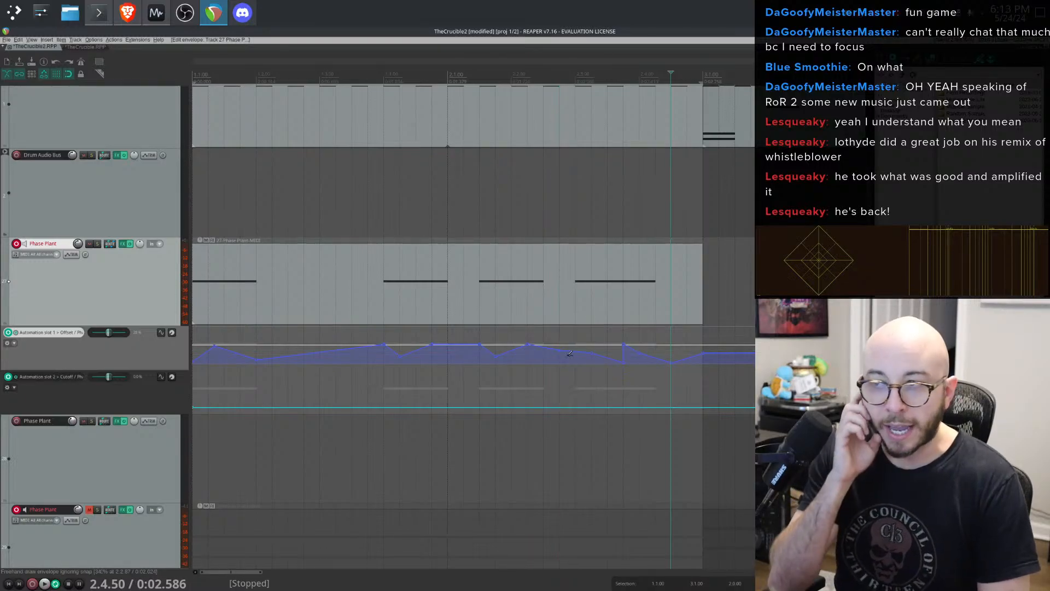
pyautogui.hotkey('ctrl', 'v')
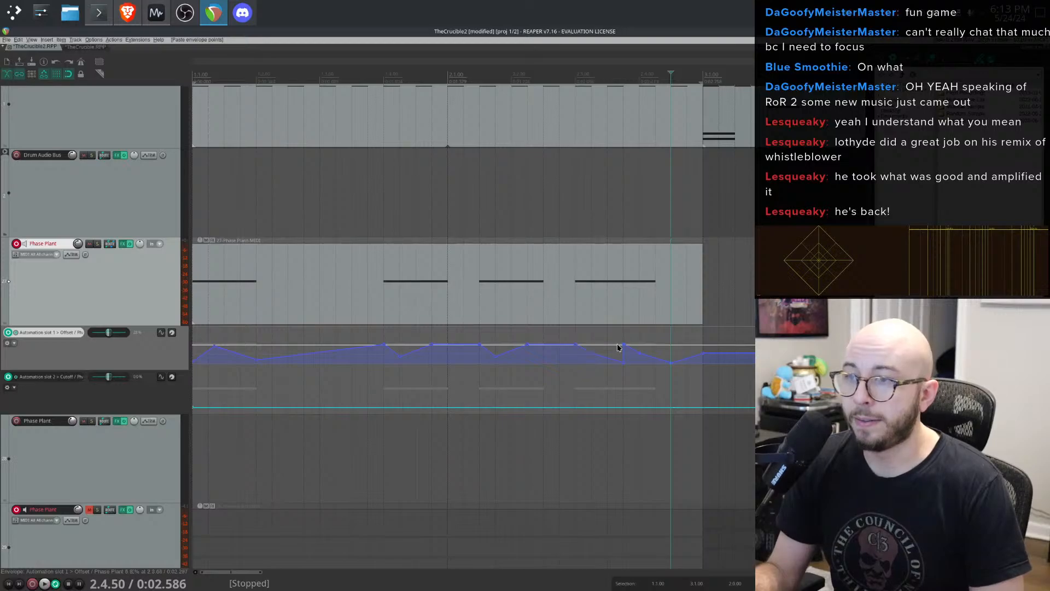
pyautogui.press('space')
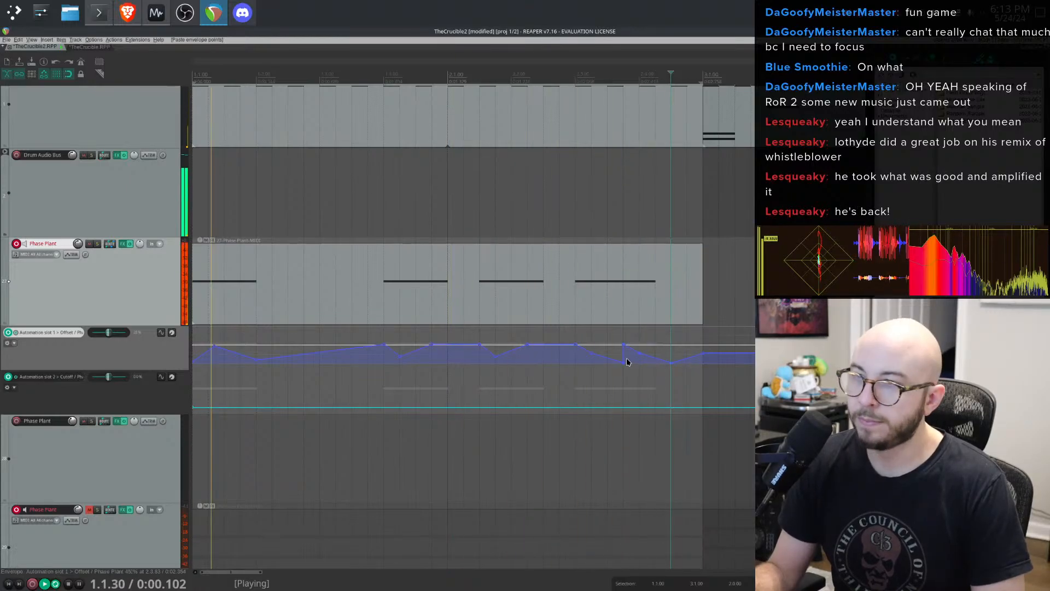
# - Move, reset and delete points to clean up the last bump on the slot 1 Offset envelope
pyautogui.moveTo(624, 361); pyautogui.dragTo(608, 361)
pyautogui.click(608, 347)
pyautogui.hotkey('ctrl', 'v')
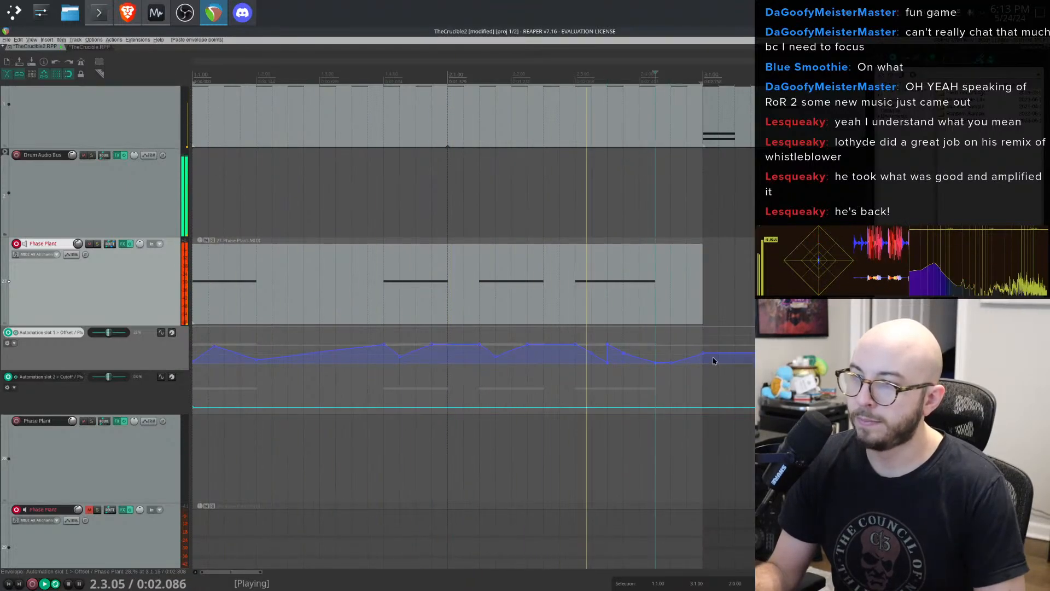
pyautogui.doubleClick(625, 355)
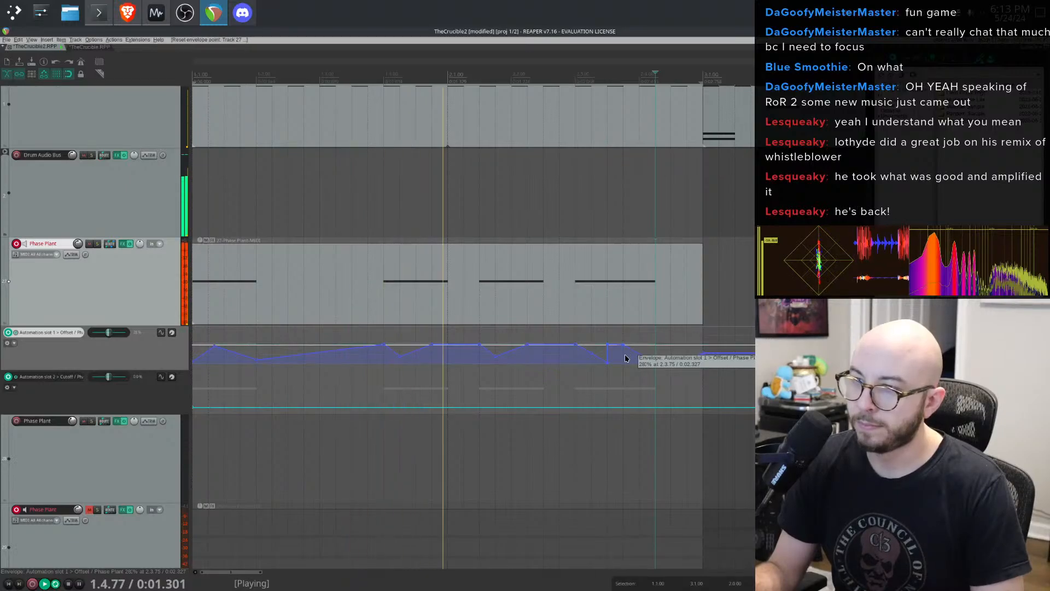
pyautogui.rightClick(623, 346)
pyautogui.click(617, 346)
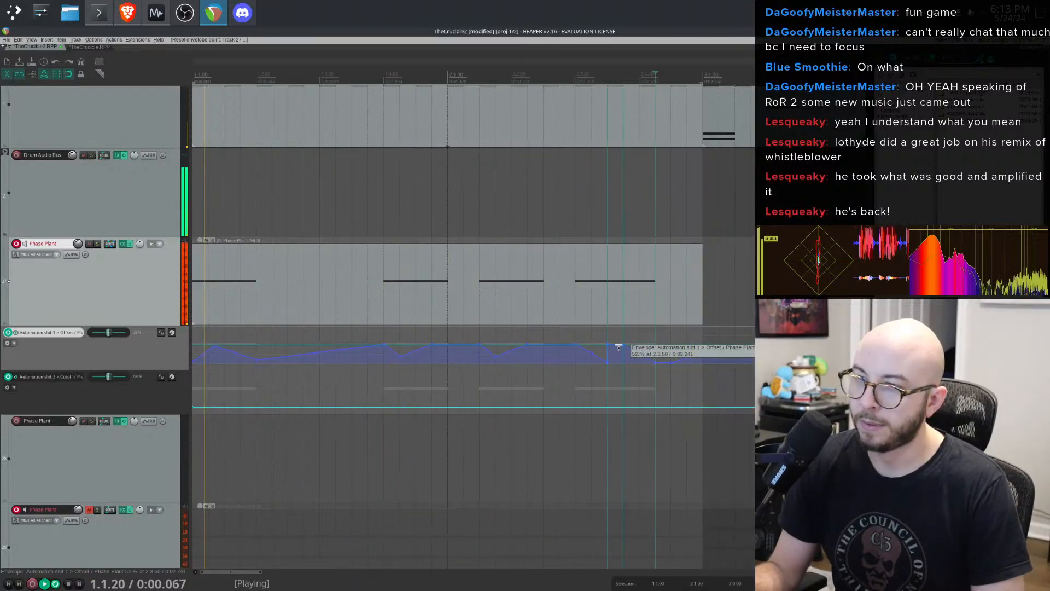
pyautogui.keyDown('alt'); pyautogui.click(591, 354); pyautogui.keyUp('alt')
pyautogui.moveTo(589, 355); pyautogui.dragTo(590, 362)
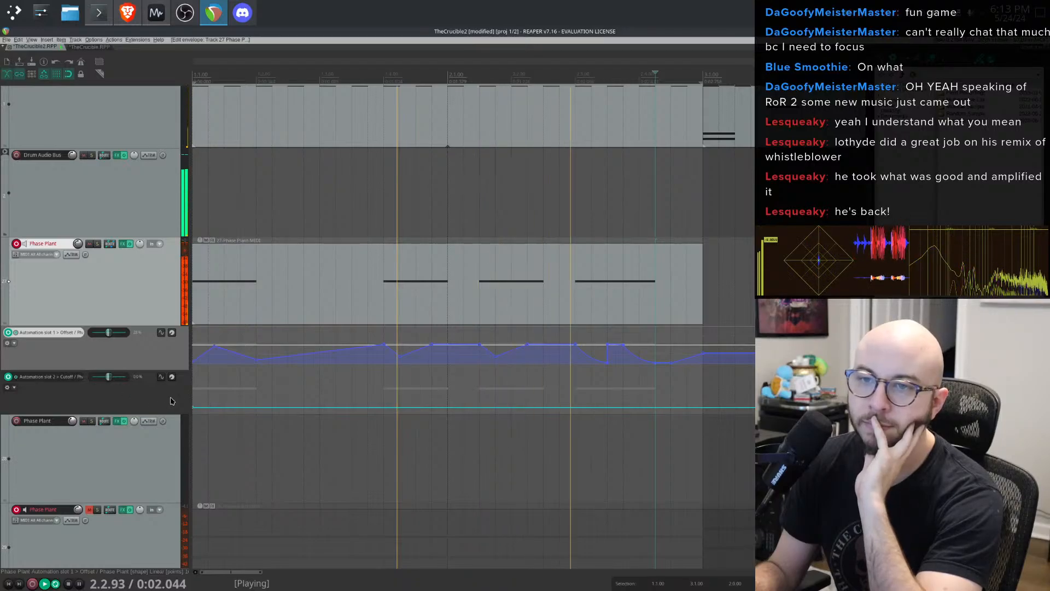
# - Draw a small bump on the slot 2 Cutoff envelope around the second note
pyautogui.click(342, 388)
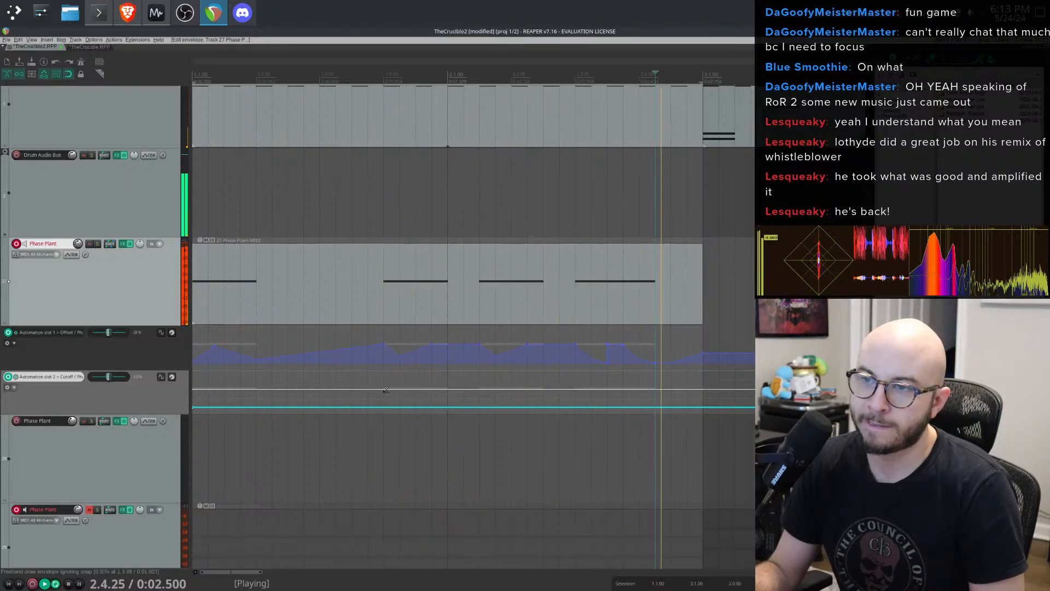
pyautogui.click(404, 394)
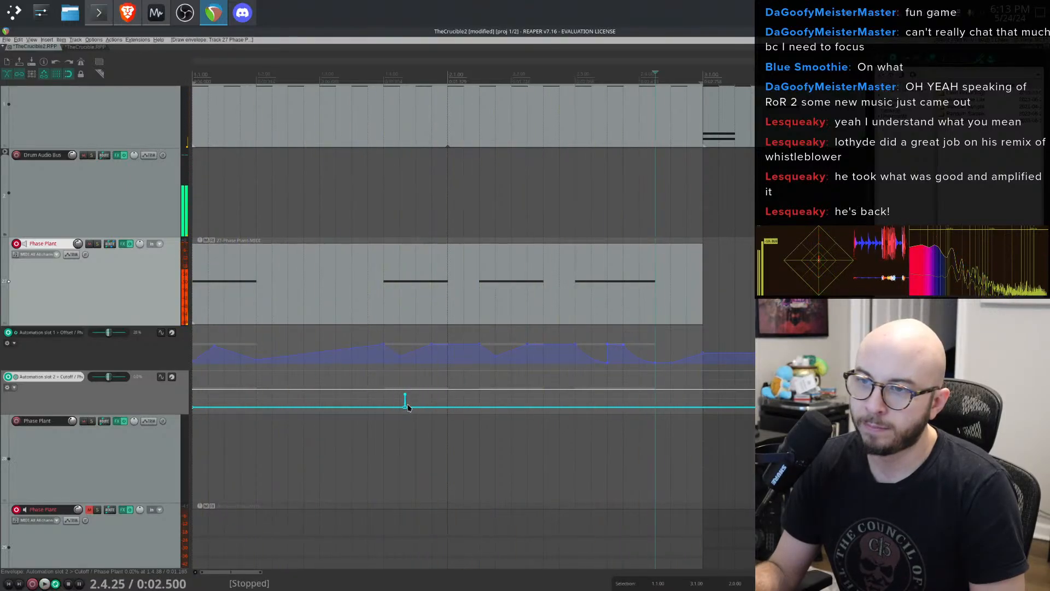
pyautogui.moveTo(406, 407)
pyautogui.mouseDown()
pyautogui.moveTo(431, 409)
pyautogui.moveTo(400, 408)
pyautogui.mouseUp()
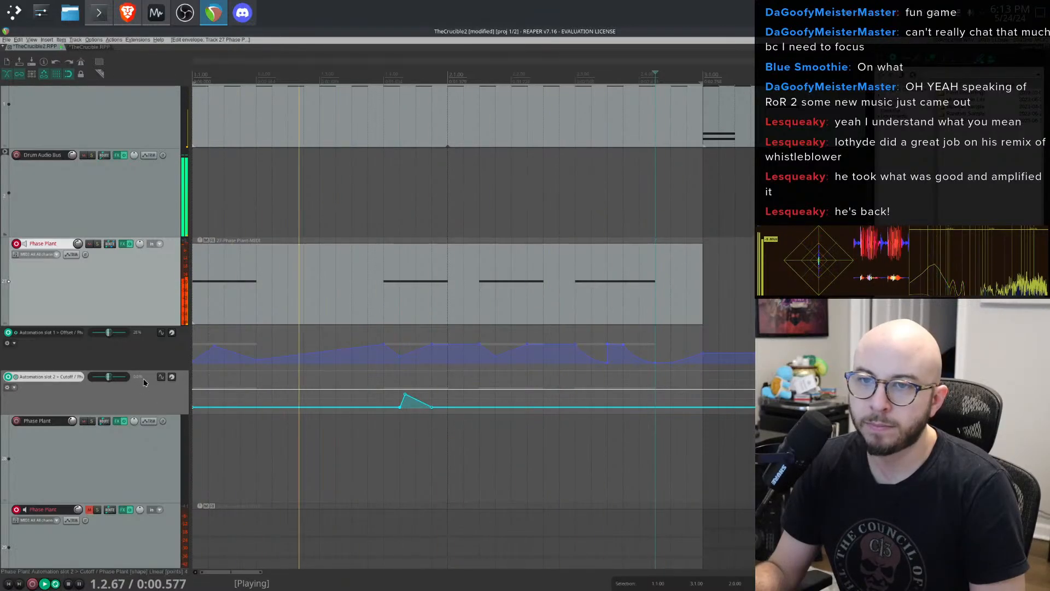
pyautogui.click(173, 378)
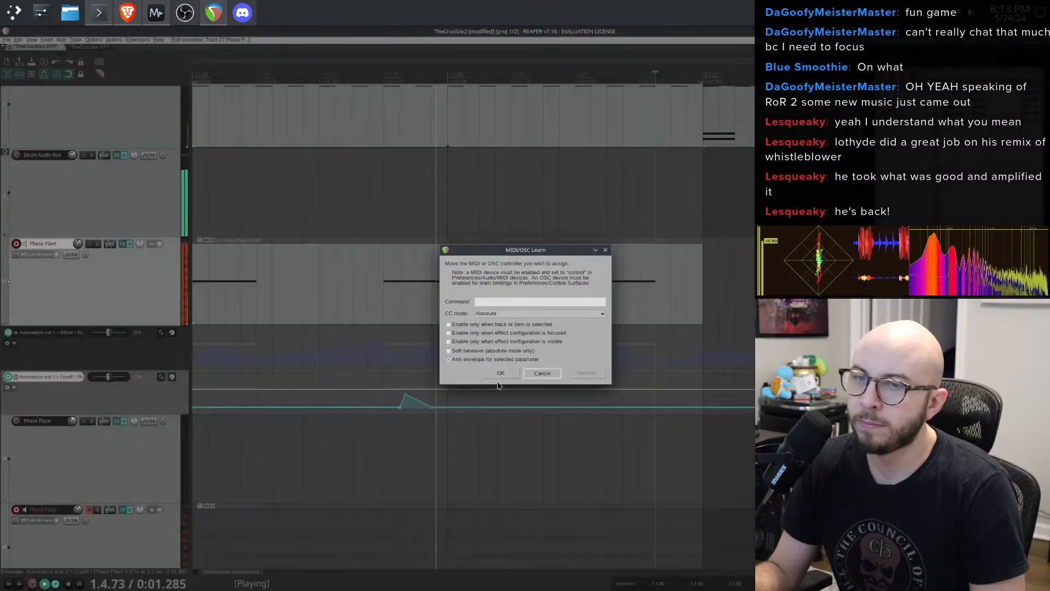
pyautogui.click(542, 373)
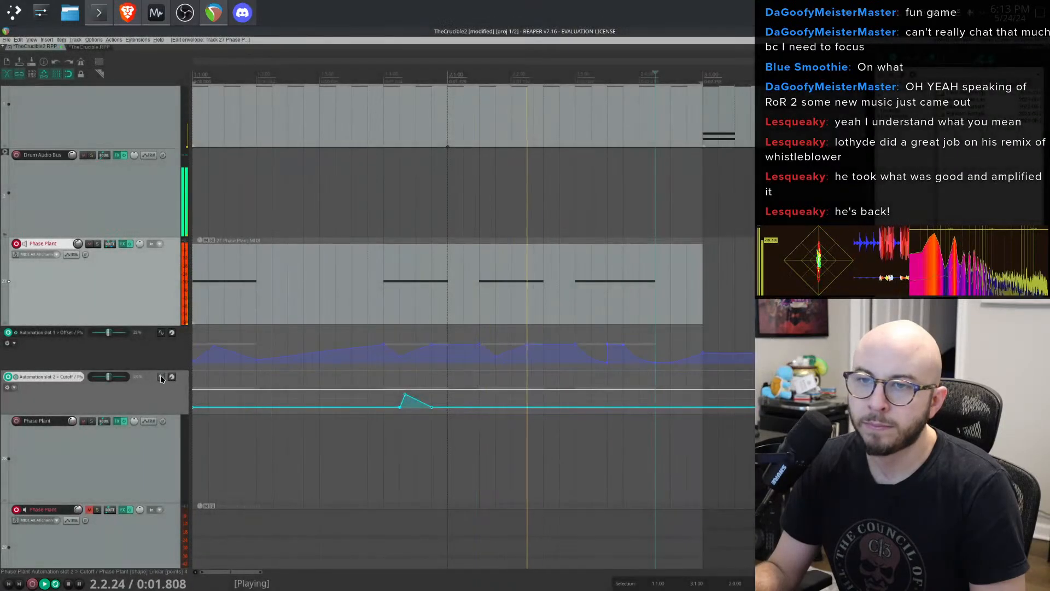
pyautogui.click(161, 376)
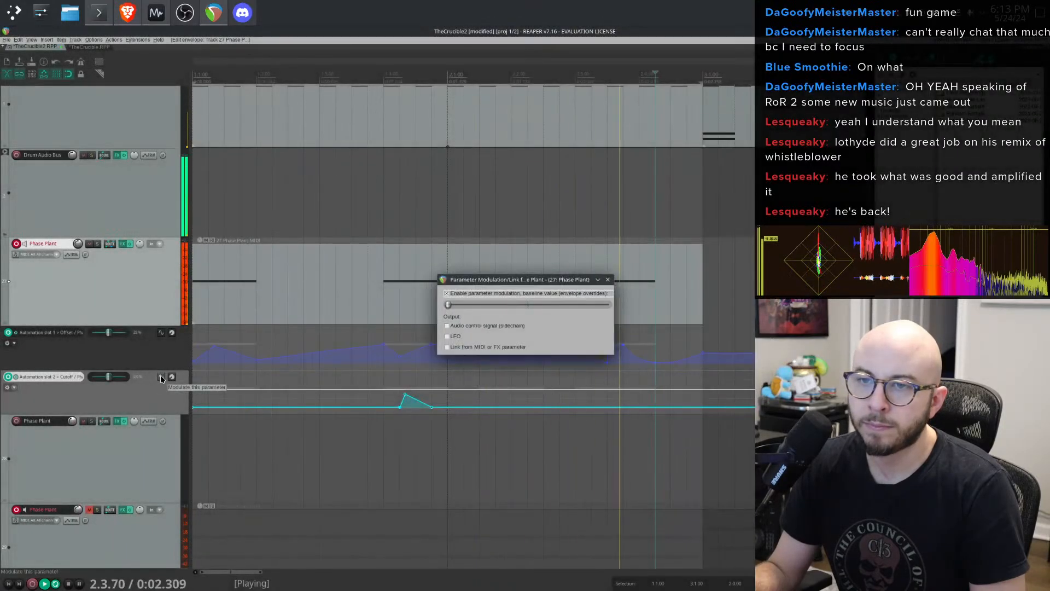
pyautogui.click(608, 280)
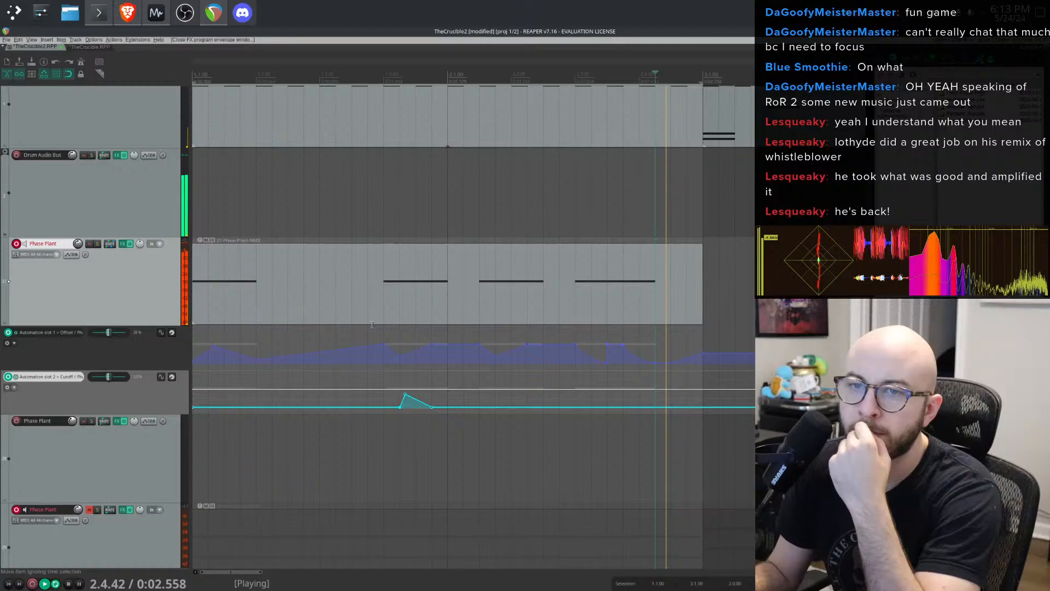
pyautogui.click(7, 387)
pyautogui.click(105, 398)
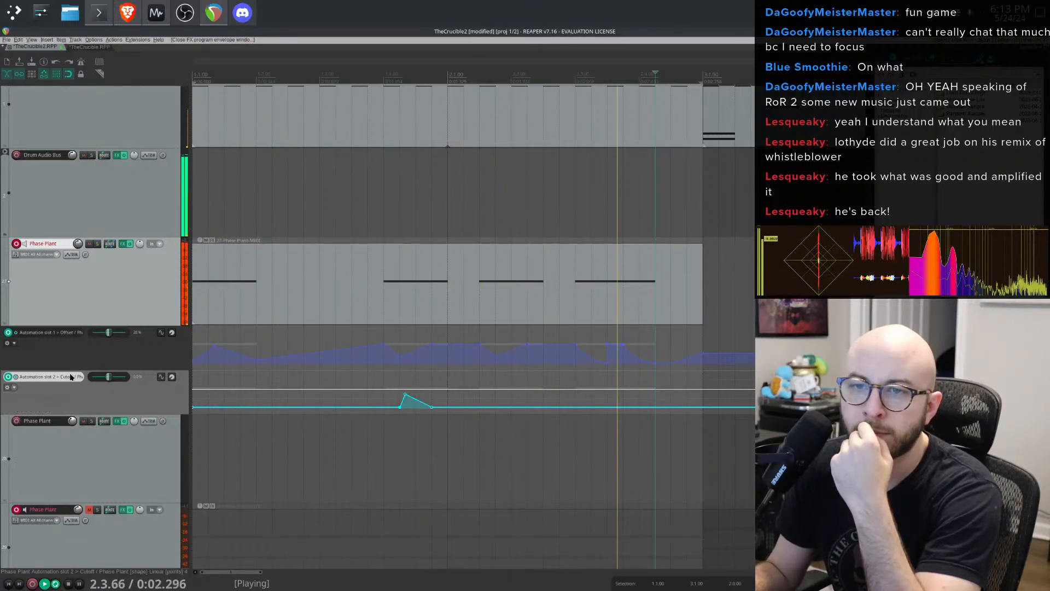
pyautogui.click(61, 377)
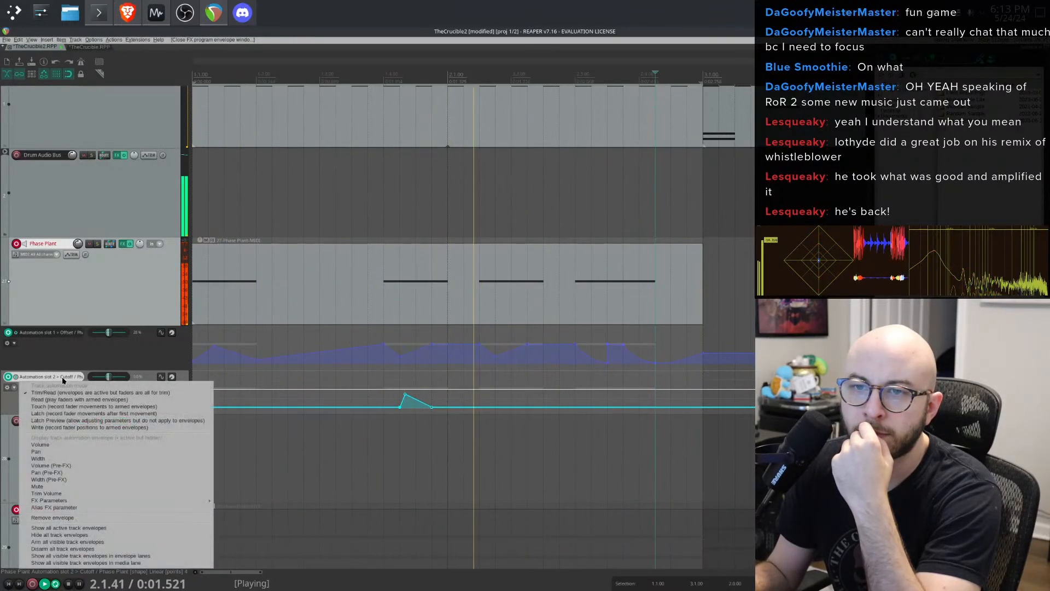
pyautogui.click(64, 334)
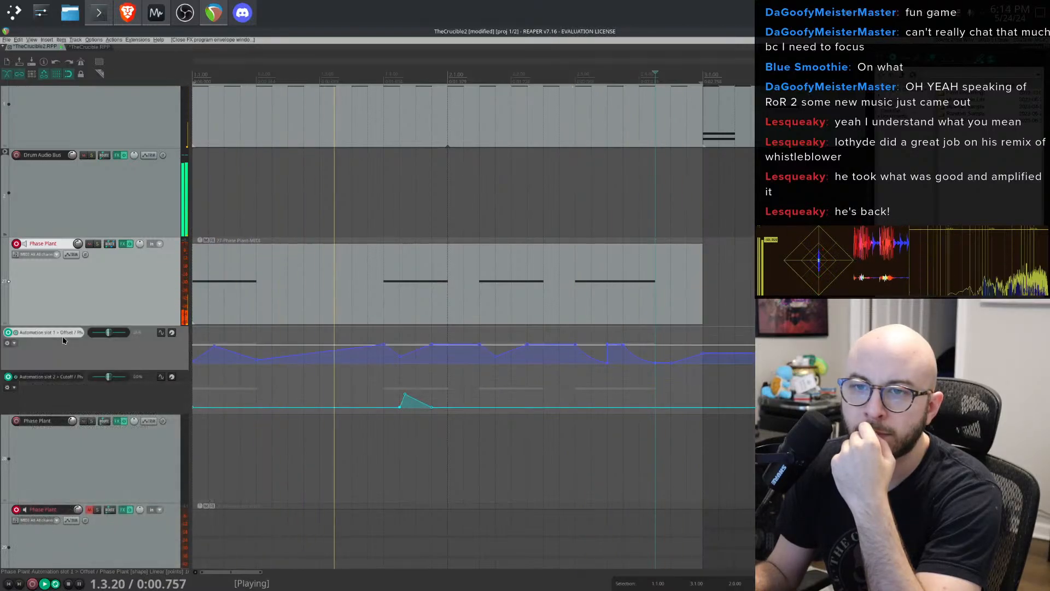
pyautogui.click(64, 335)
pyautogui.click(64, 335)
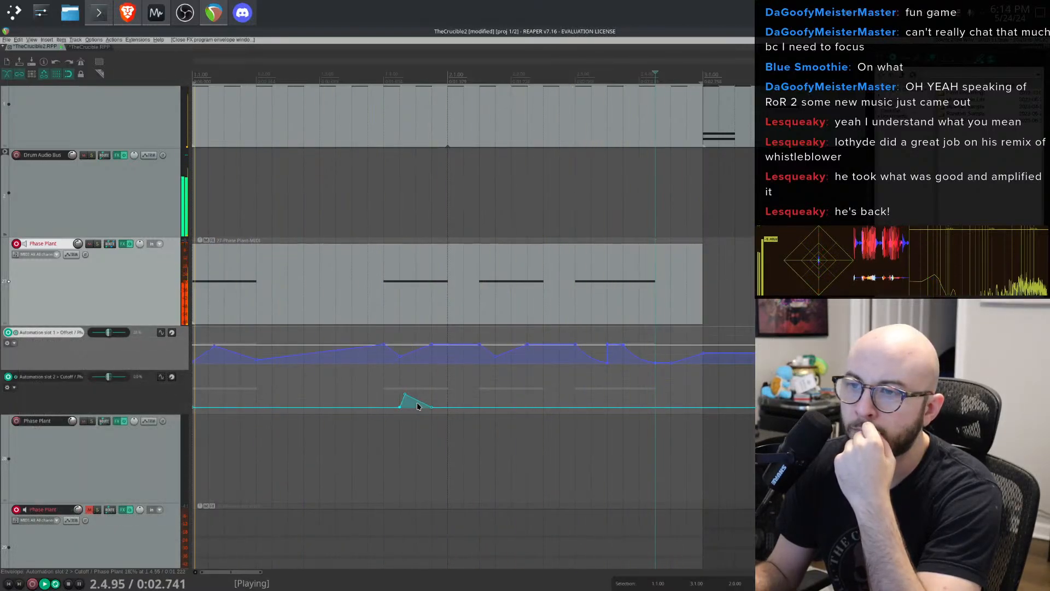
# - Reshape the slot 2 Cutoff envelope into a high level from the clip start that ramps down gradually
pyautogui.moveTo(399, 406); pyautogui.dragTo(201, 365)
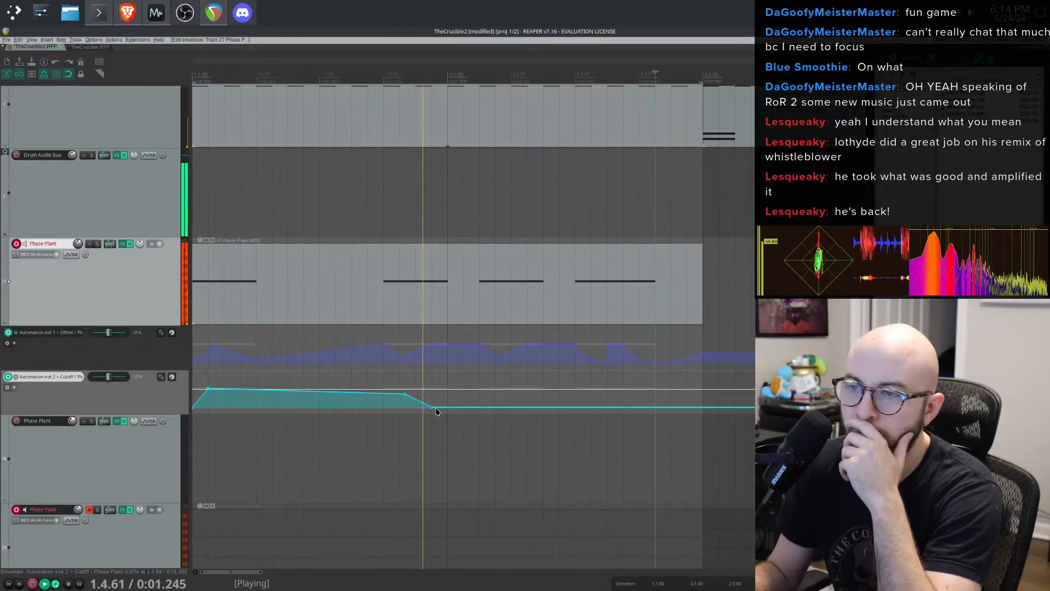
pyautogui.moveTo(432, 406); pyautogui.dragTo(495, 371)
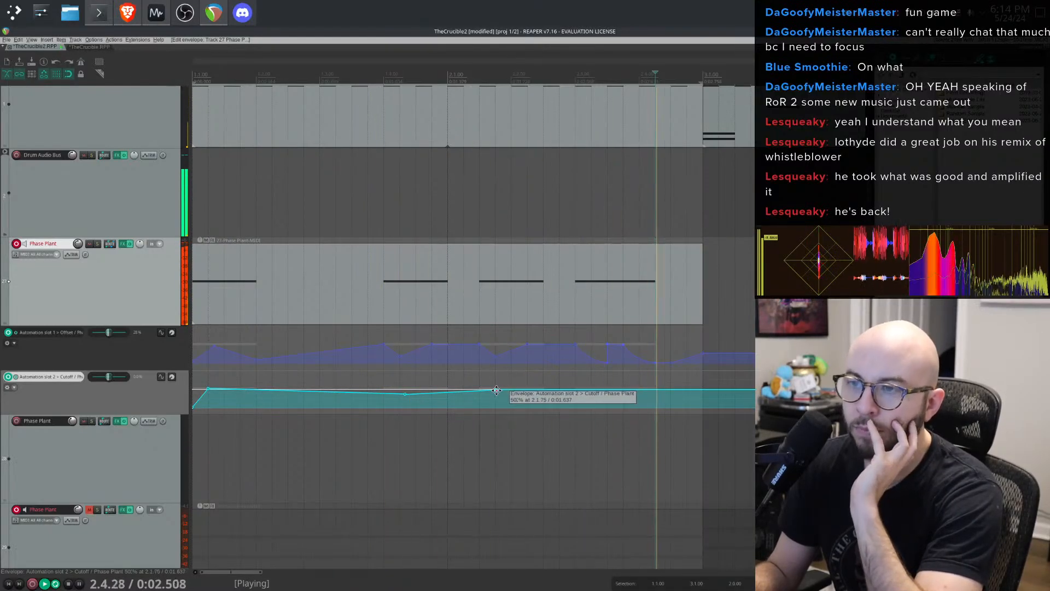
pyautogui.moveTo(504, 386); pyautogui.dragTo(522, 413)
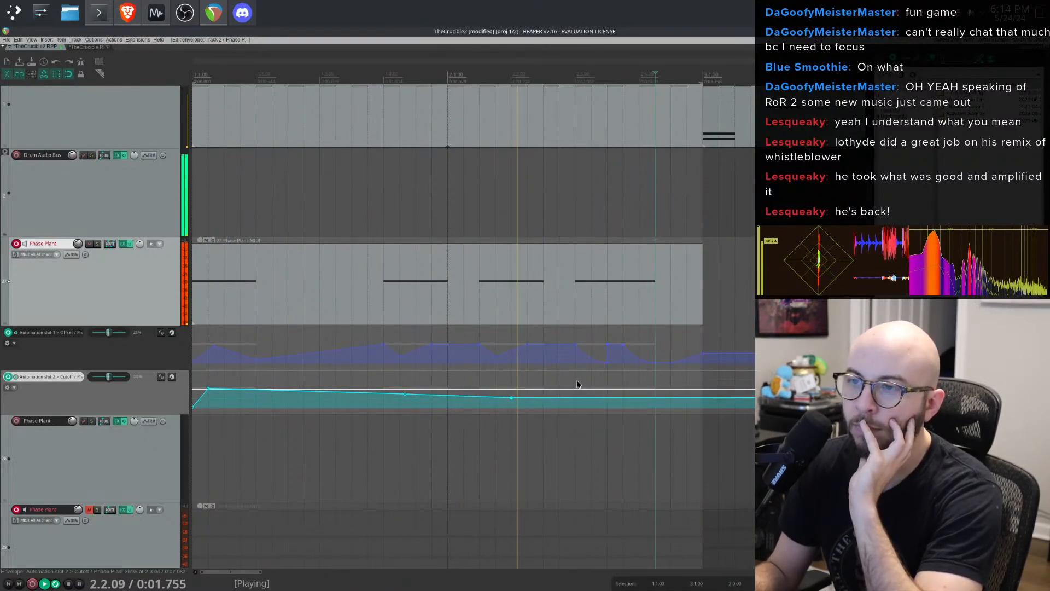
# - Delete points on the slot 2 Cutoff envelope and move its low end point further along the clip to stretch the ramp
pyautogui.rightClick(612, 399)
pyautogui.click(594, 398)
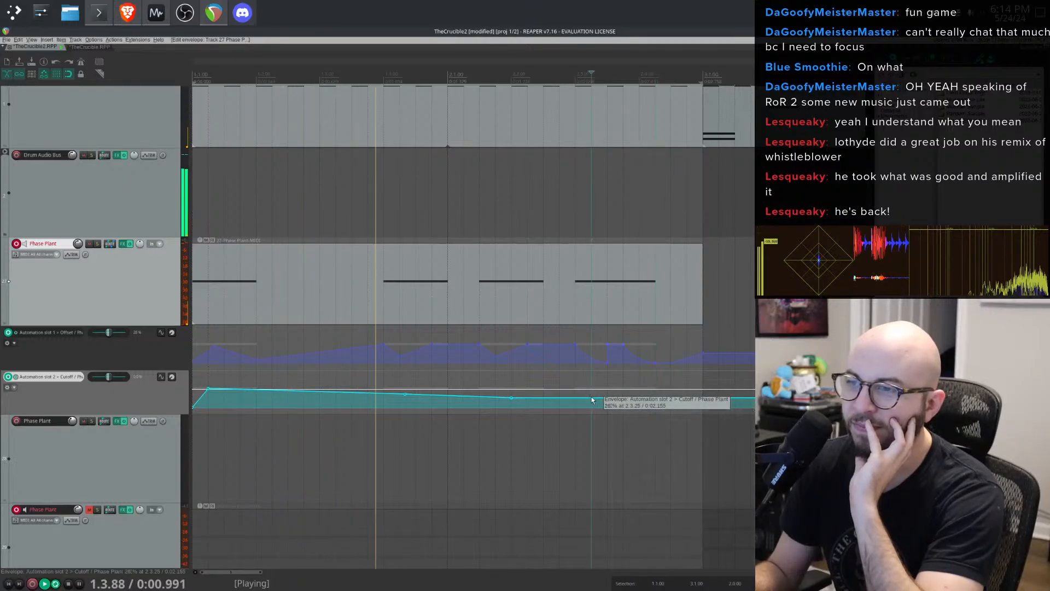
pyautogui.rightClick(591, 397)
pyautogui.click(581, 405)
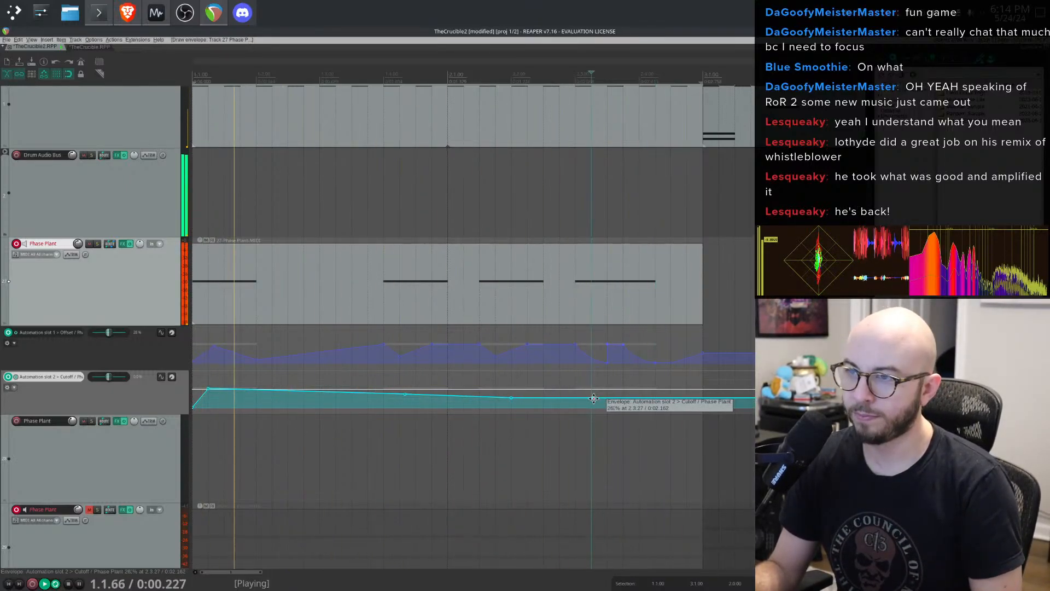
pyautogui.moveTo(593, 398); pyautogui.dragTo(654, 405)
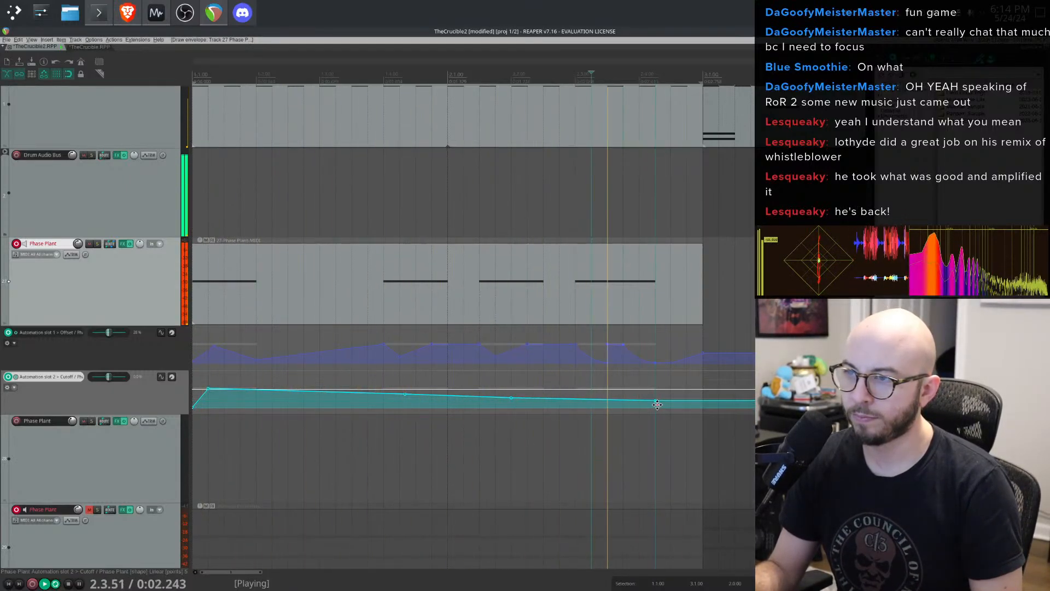
# - Lower the start of the slot 2 Cutoff envelope and raise a peak at the start of the second note
pyautogui.moveTo(208, 388); pyautogui.dragTo(207, 403)
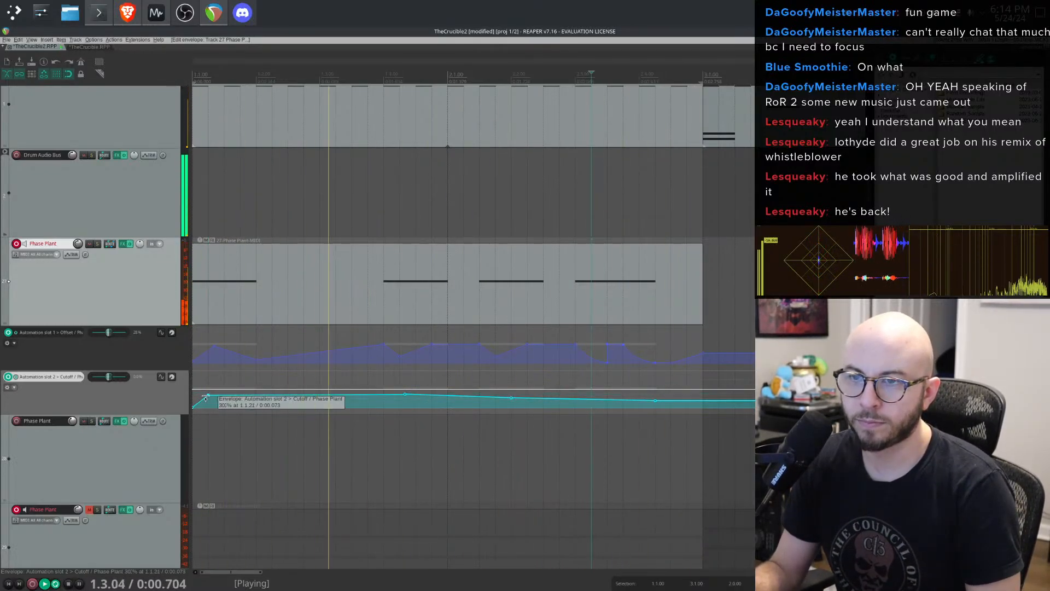
pyautogui.moveTo(403, 394); pyautogui.dragTo(400, 399)
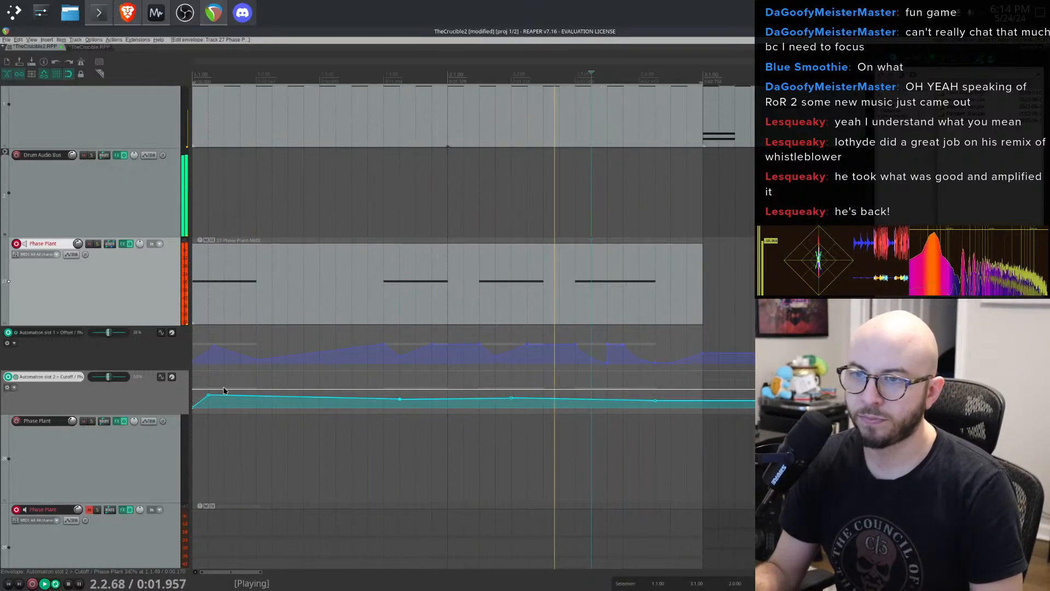
pyautogui.moveTo(400, 399); pyautogui.dragTo(395, 379)
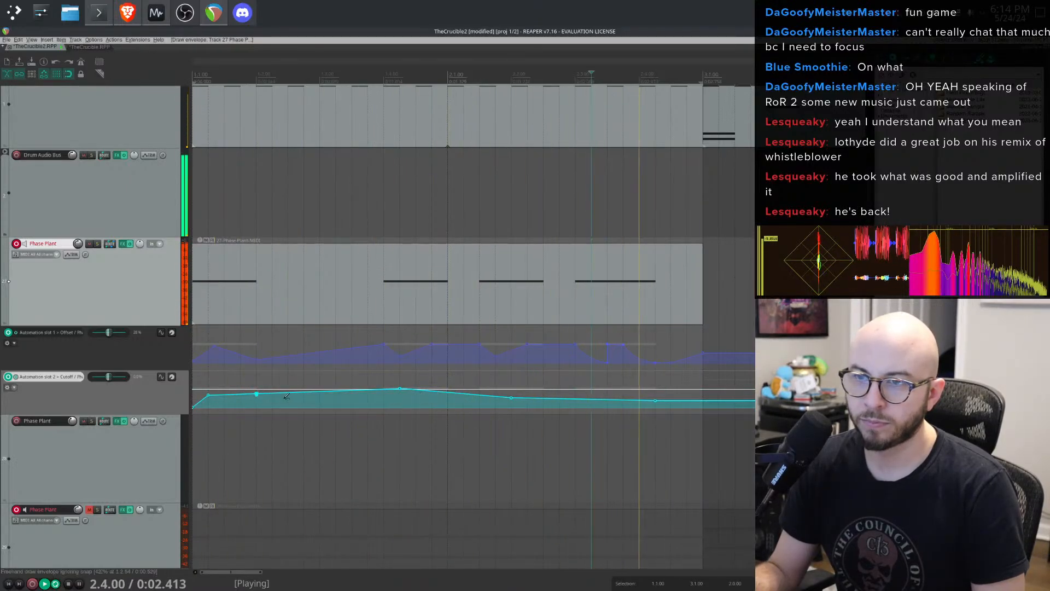
pyautogui.moveTo(257, 393); pyautogui.dragTo(257, 399)
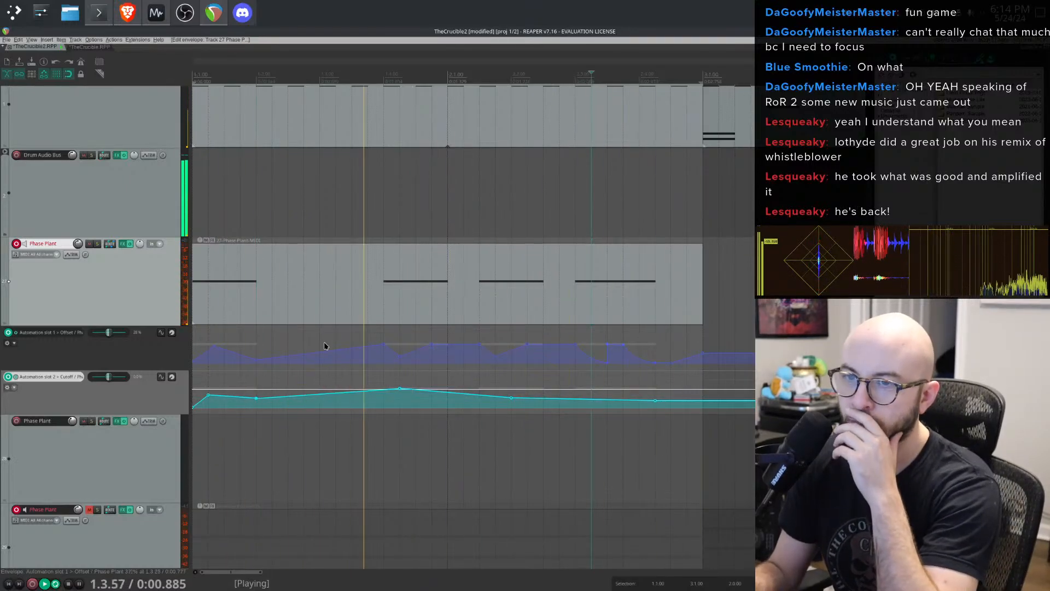
# - Open the Phase Plant plugin and inspect its effect lane and generators while auditioning playback
pyautogui.click(121, 244)
pyautogui.scroll(-1, 495, 296)
pyautogui.scroll(-3, 495, 296)
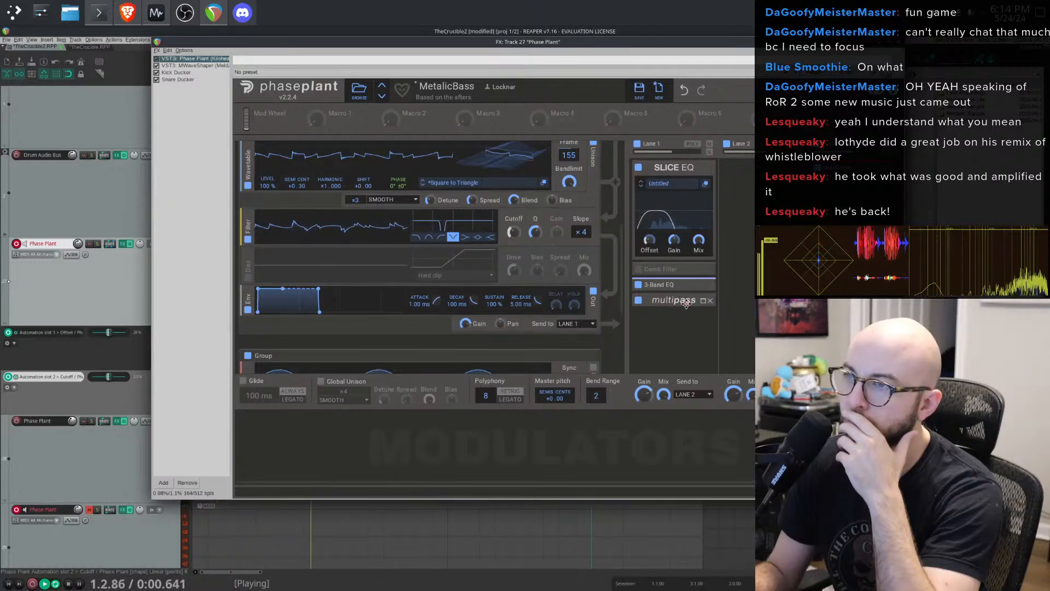
pyautogui.click(703, 300)
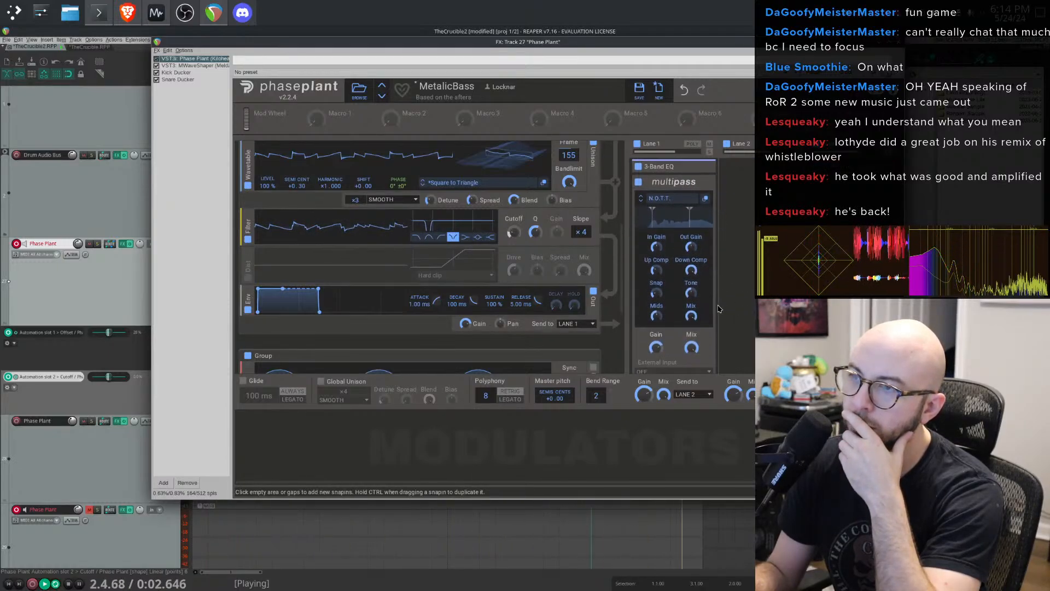
pyautogui.scroll(1, 692, 259)
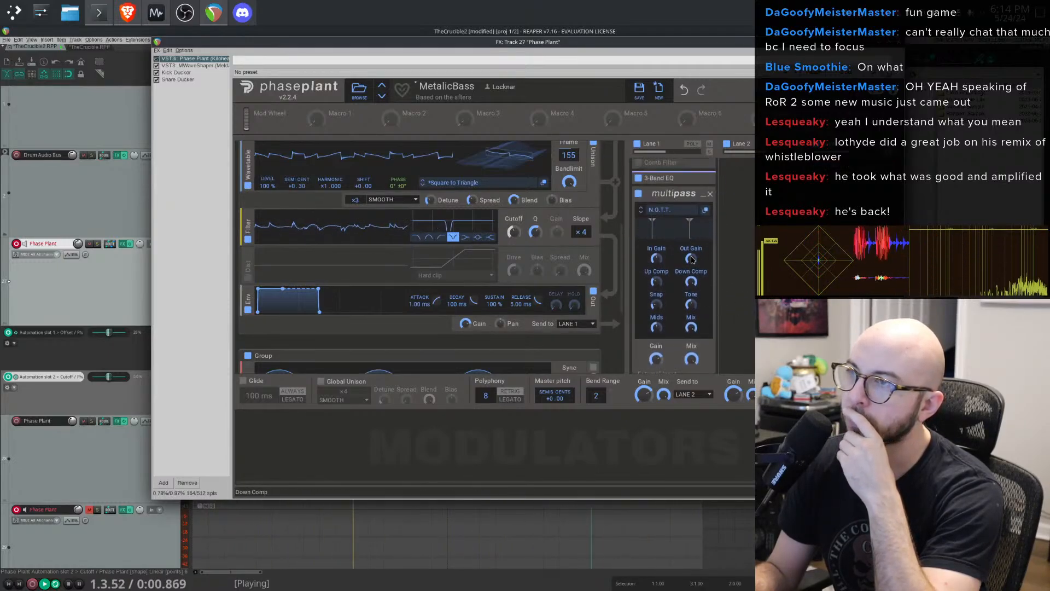
pyautogui.click(638, 195)
pyautogui.click(638, 195)
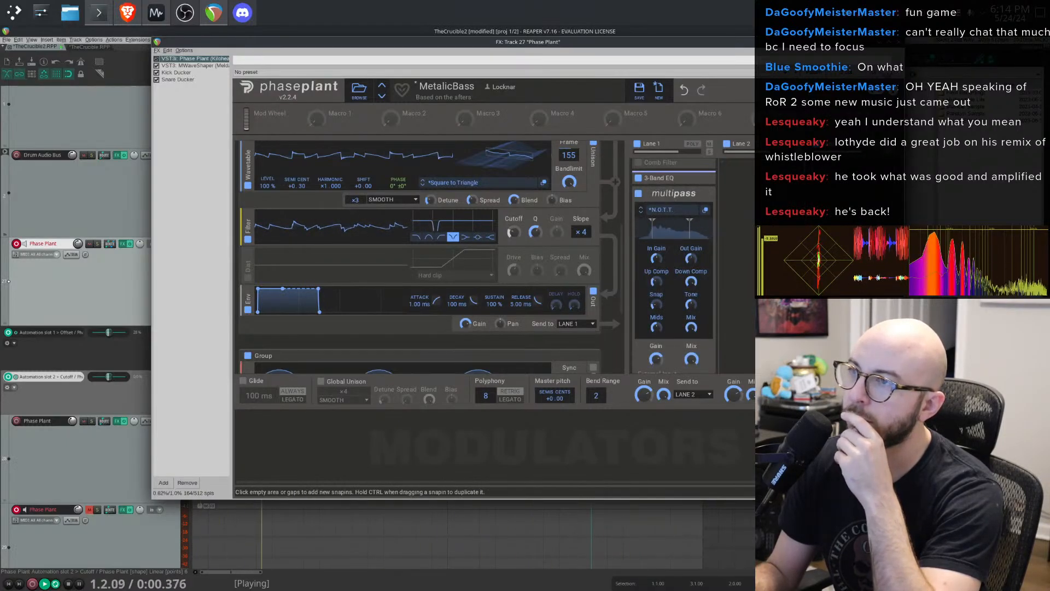
pyautogui.scroll(3, 766, 219)
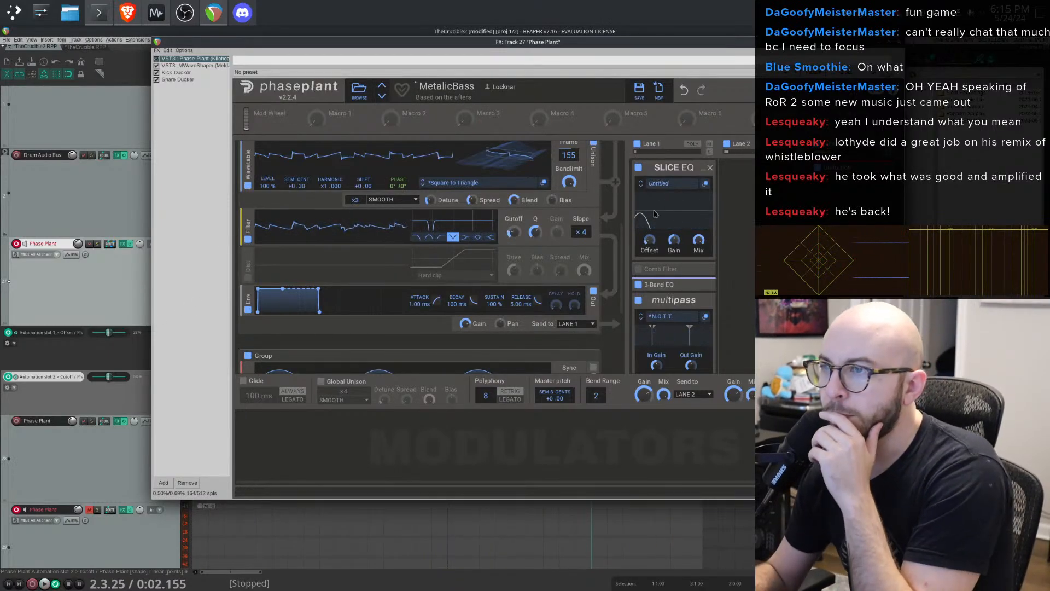
pyautogui.scroll(-5, 436, 320)
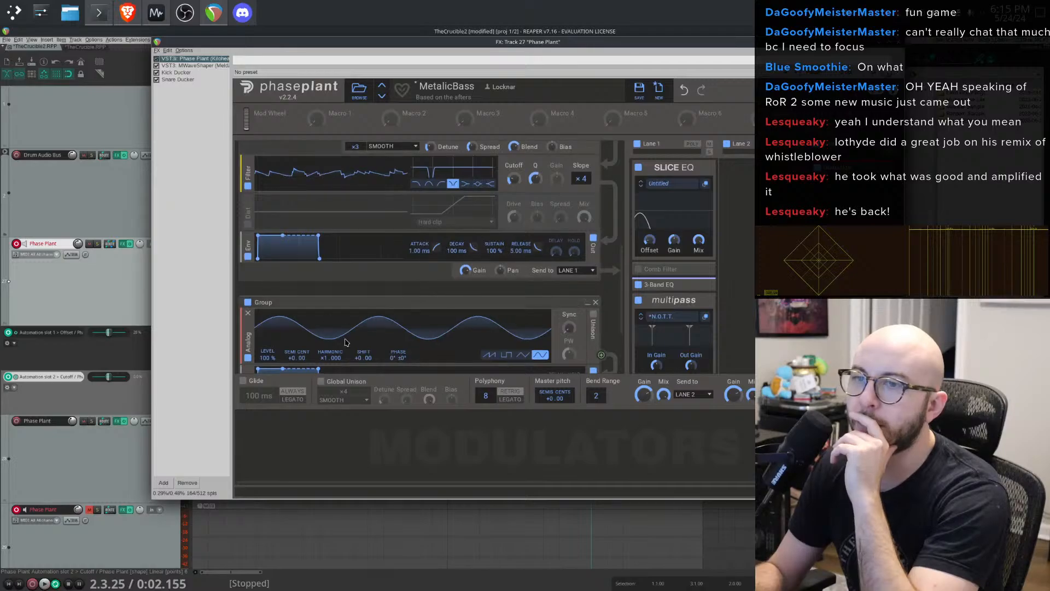
pyautogui.scroll(10, 492, 263)
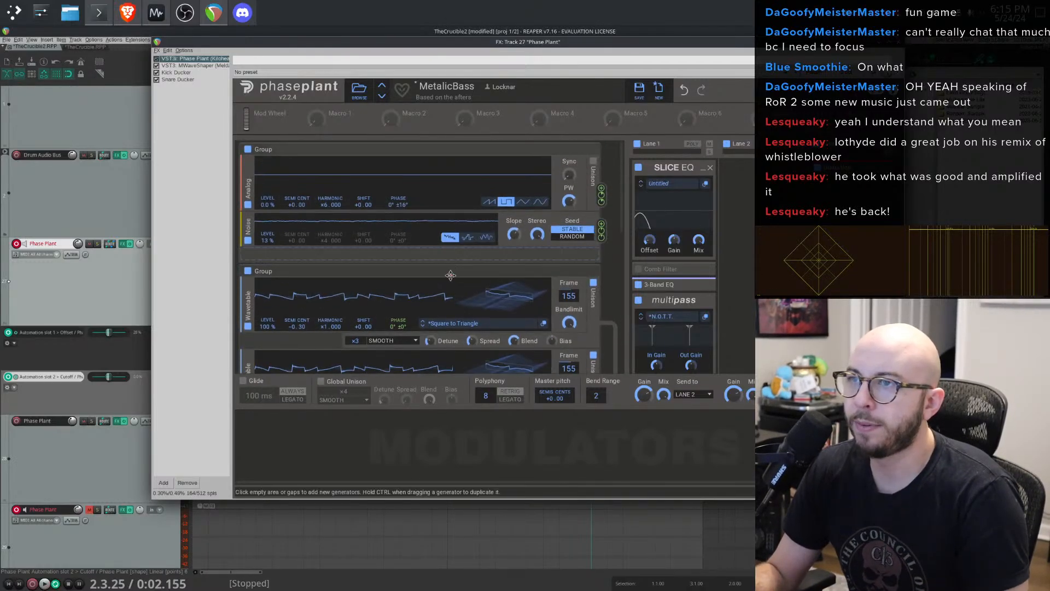
pyautogui.press('space')
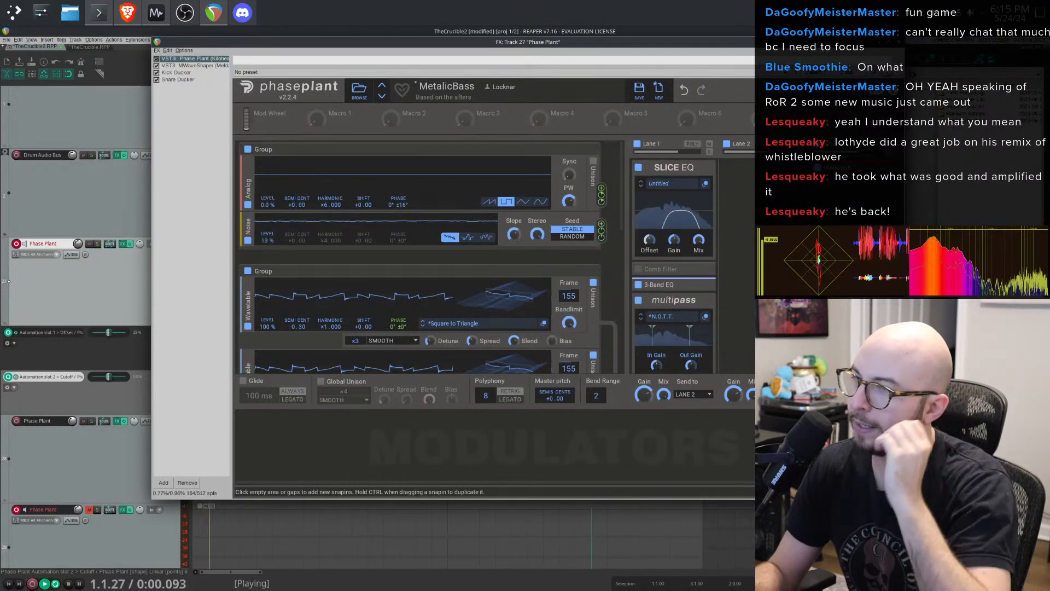
pyautogui.press('space')
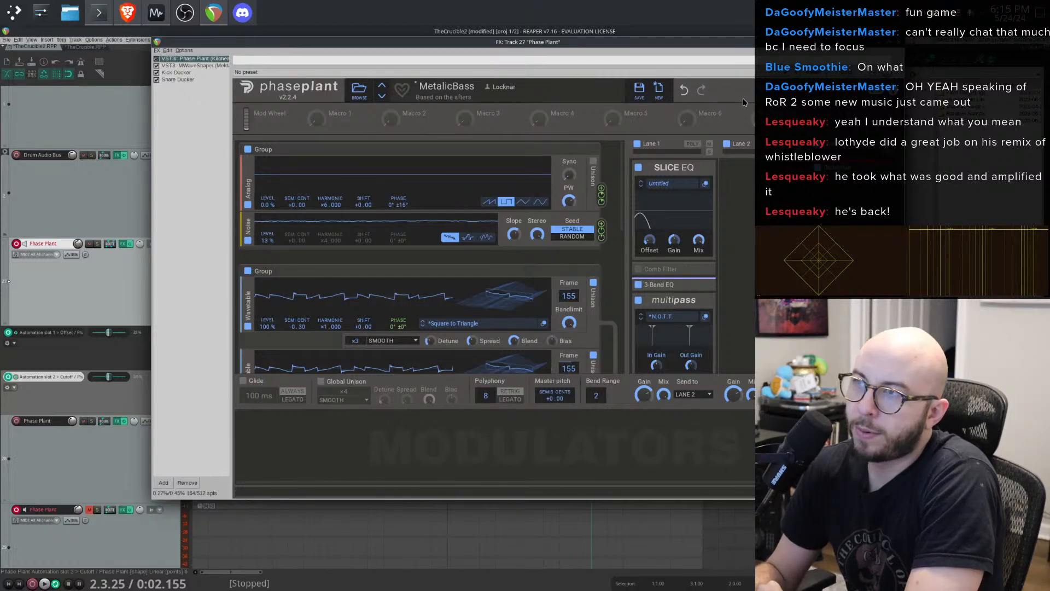
pyautogui.click(292, 87)
pyautogui.click(735, 205)
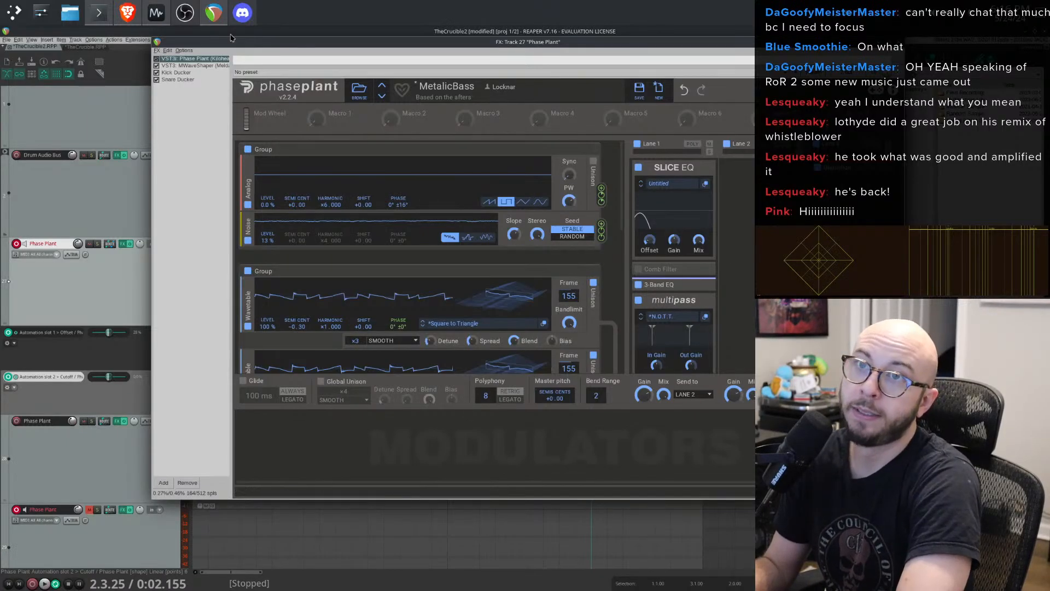
pyautogui.click(211, 12)
pyautogui.click(211, 12)
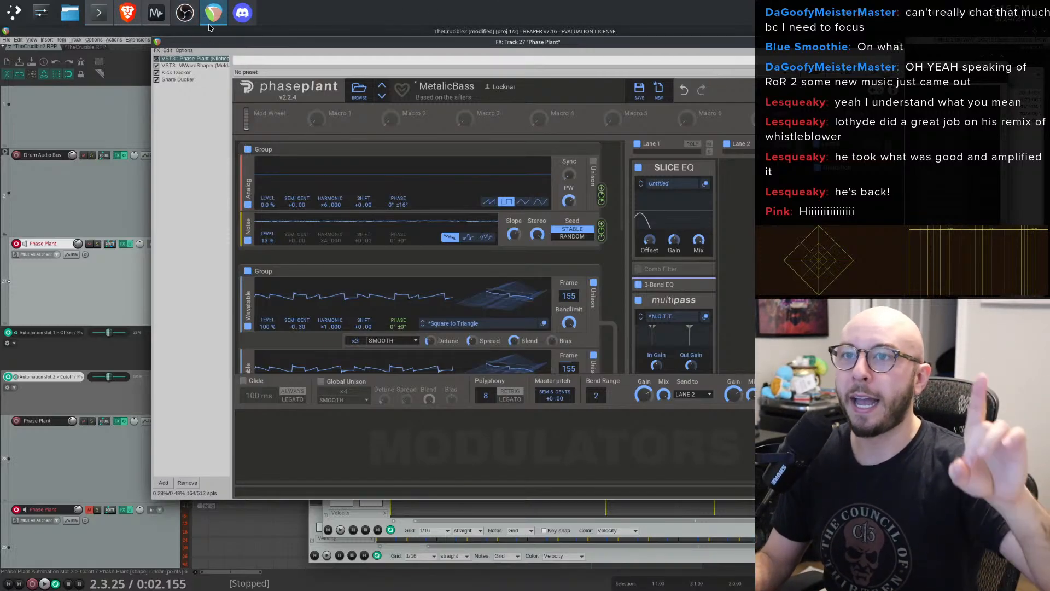
pyautogui.click(192, 17)
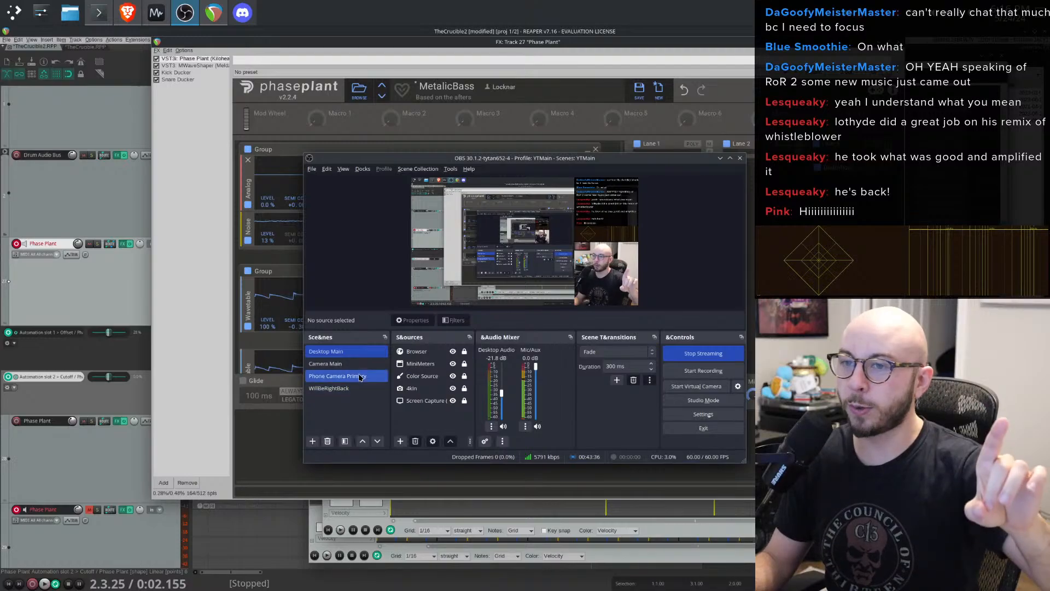
pyautogui.click(326, 364)
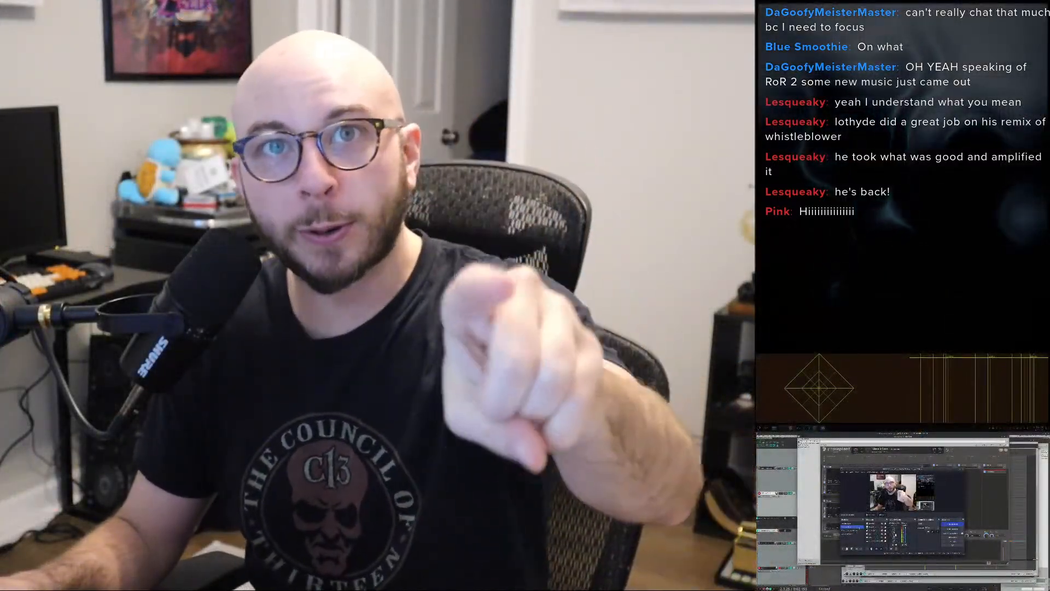
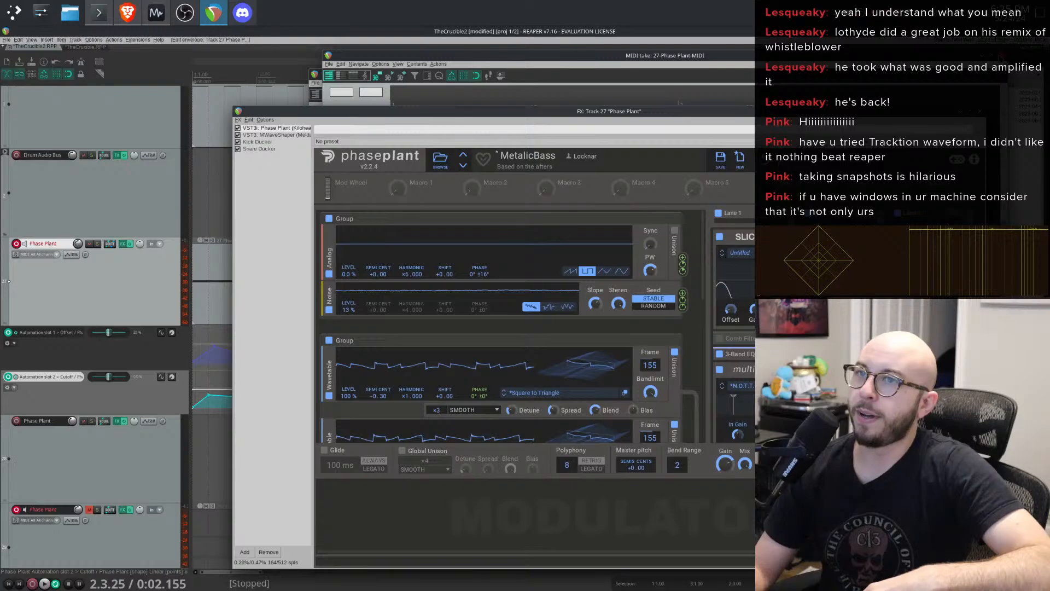
# - Add the Saike Spectral Analyzer to the Phase Plant track's FX chain to view its spectrum
pyautogui.hotkey('alt', 'Tab')
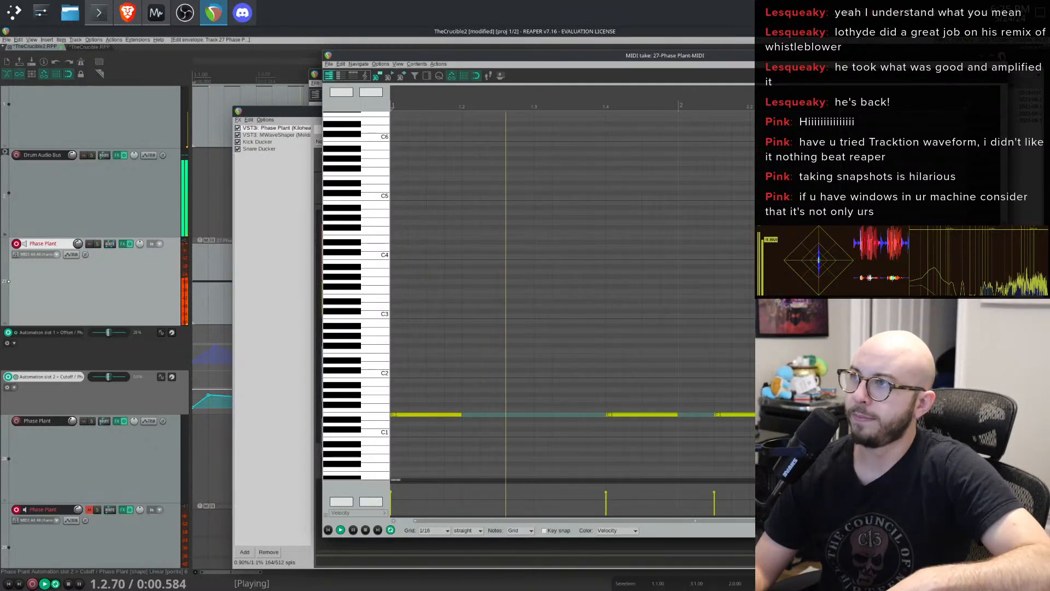
pyautogui.click(1001, 56)
pyautogui.click(251, 319)
pyautogui.click(245, 552)
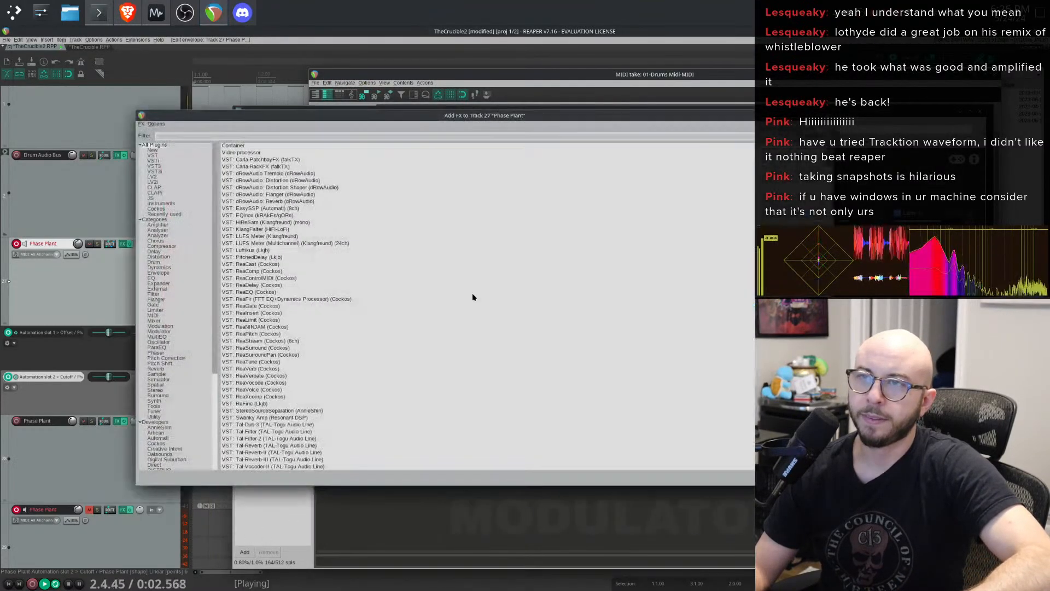
pyautogui.write('spect')
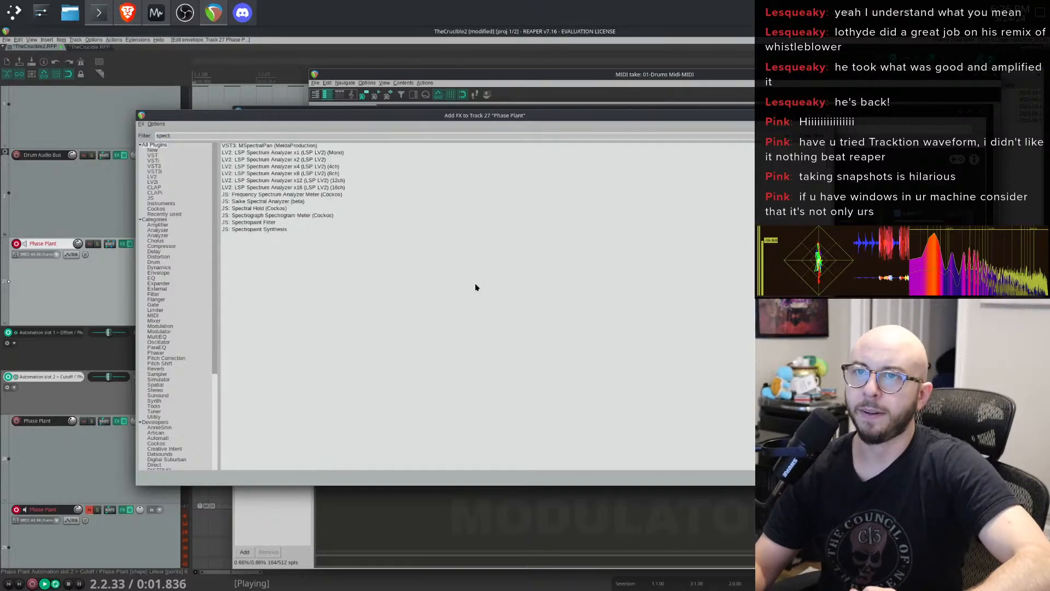
pyautogui.doubleClick(287, 202)
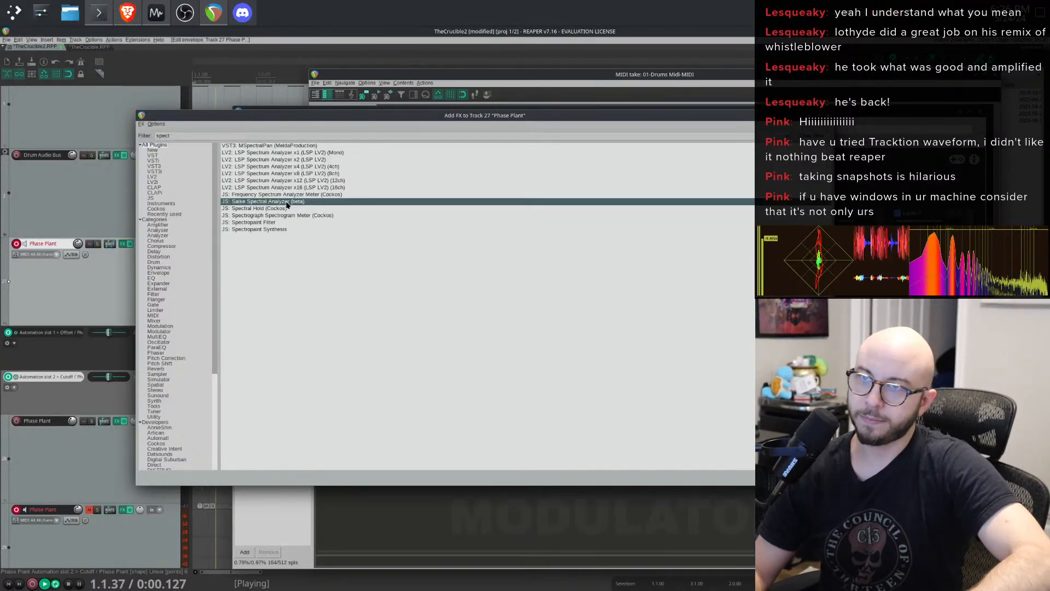
pyautogui.moveTo(424, 112); pyautogui.dragTo(346, 149)
pyautogui.click(406, 124)
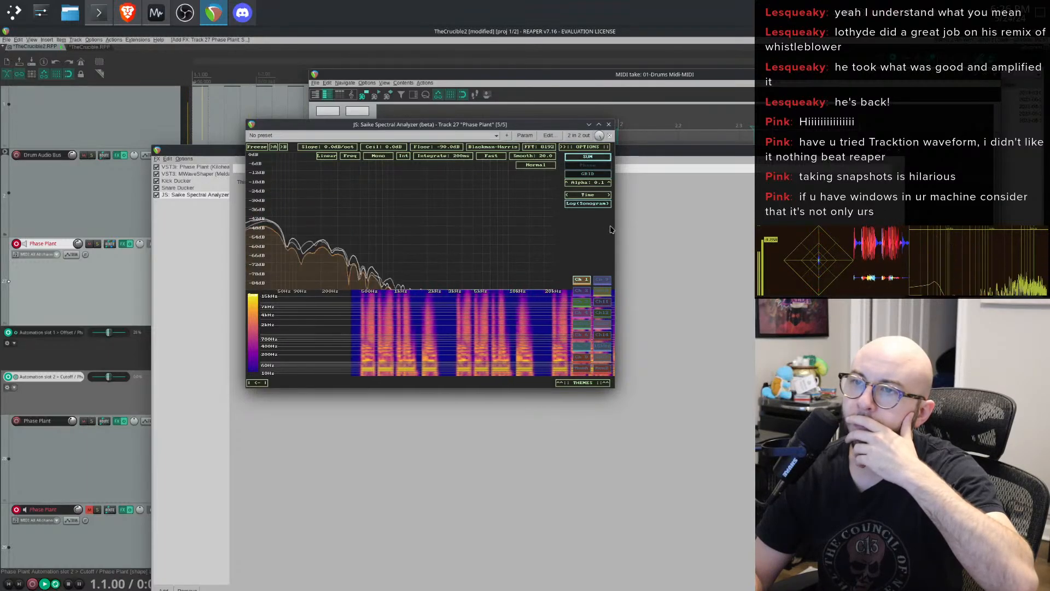
pyautogui.click(608, 124)
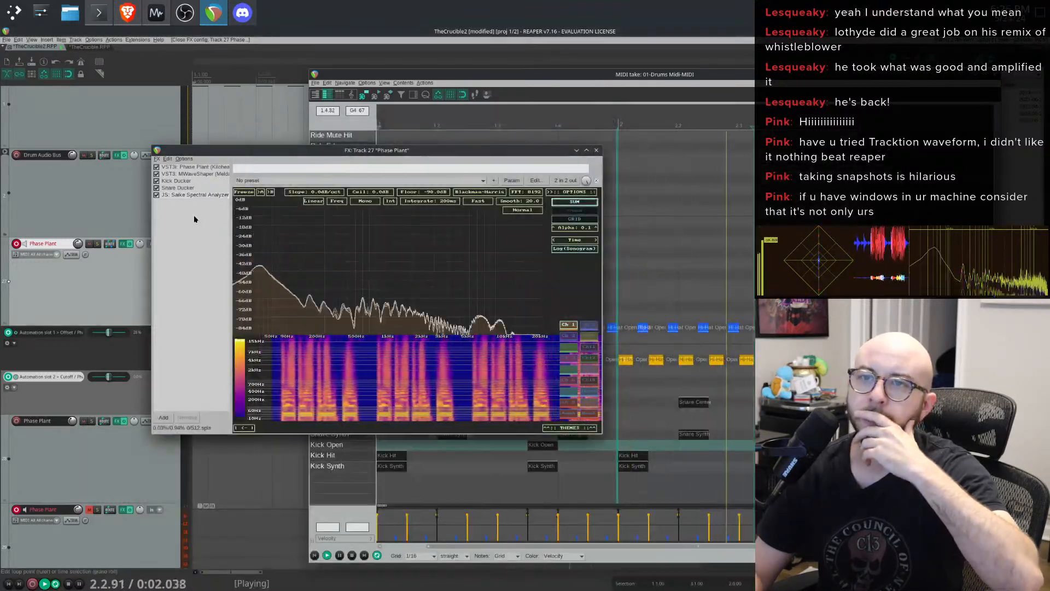
pyautogui.click(159, 418)
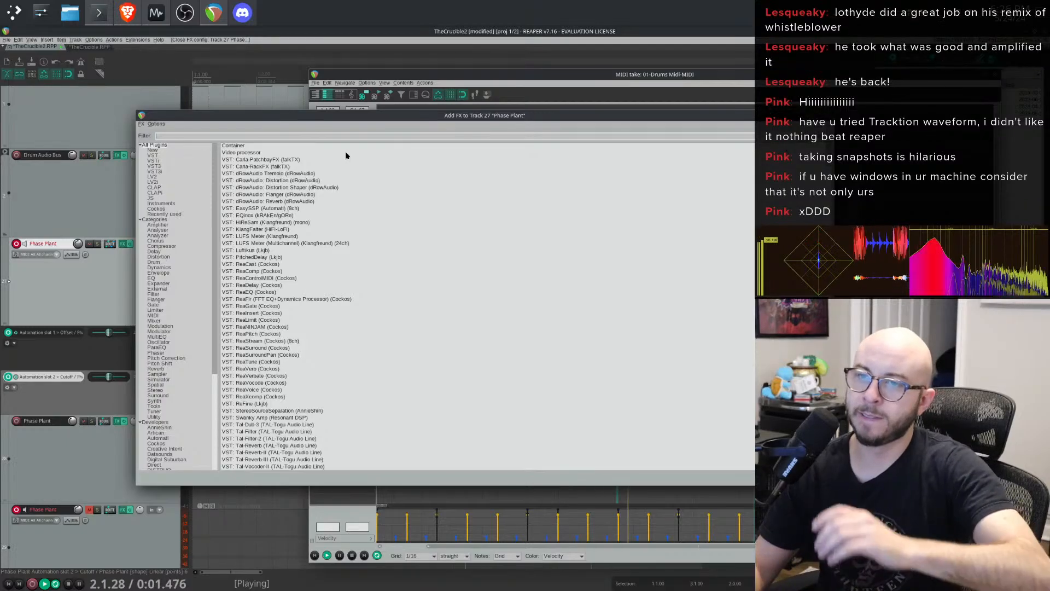
pyautogui.scroll(-1, 366, 273)
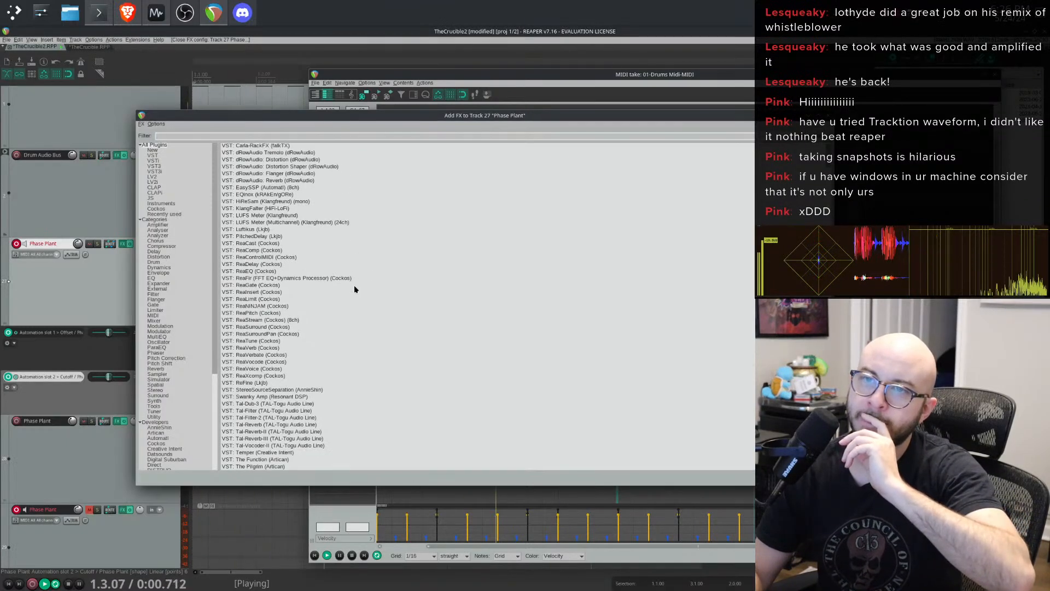
pyautogui.scroll(-20, 354, 289)
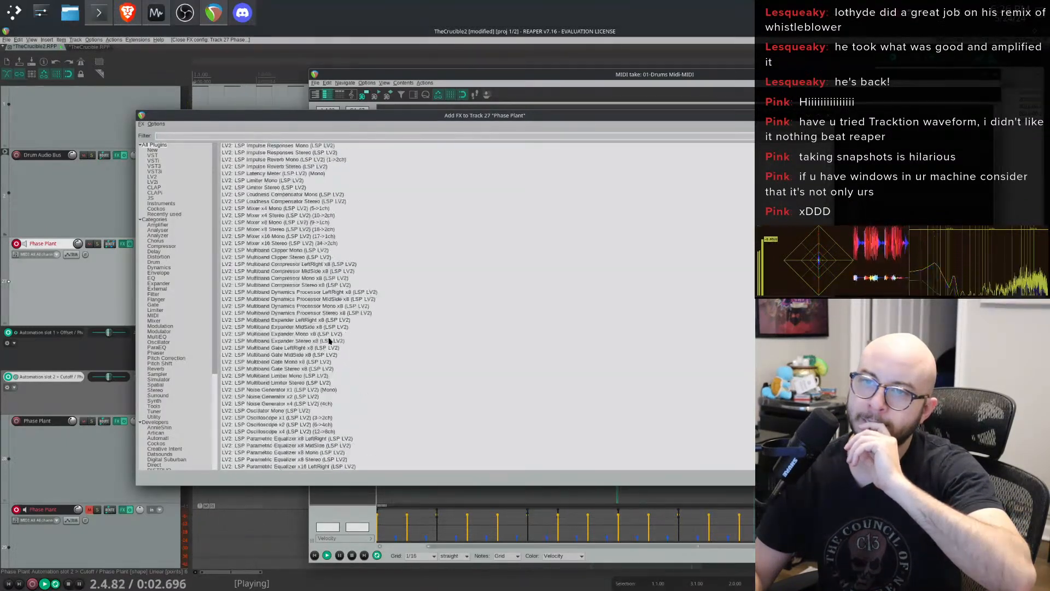
pyautogui.scroll(-20, 329, 340)
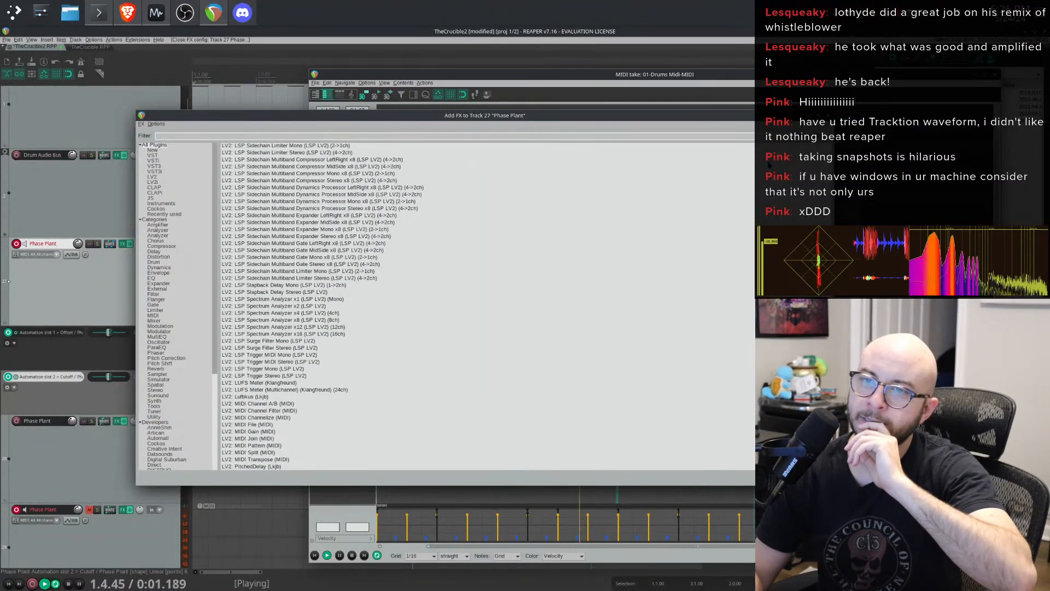
pyautogui.click(828, 116)
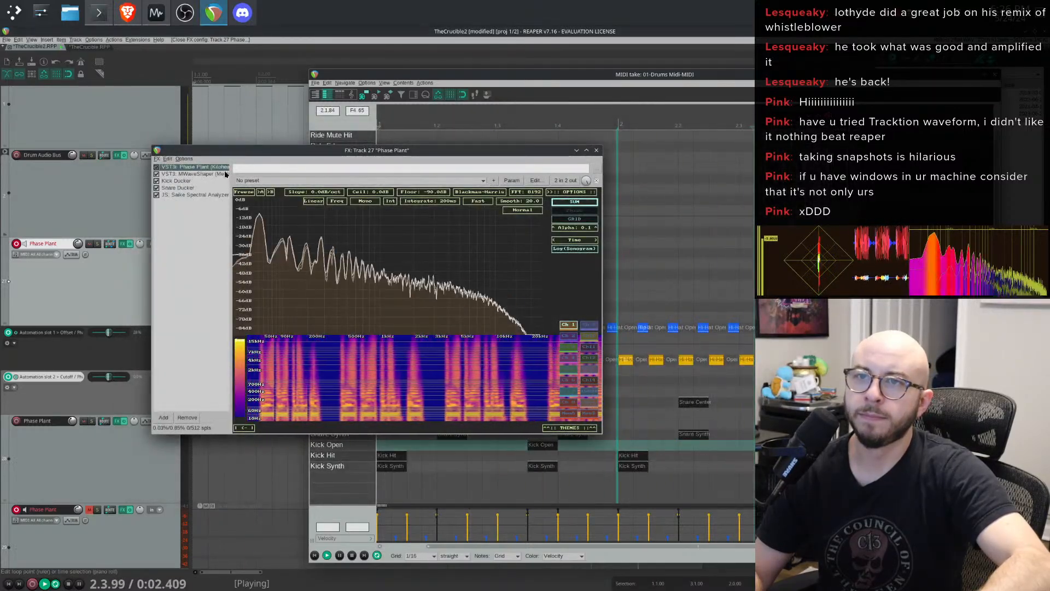
# - Bend the MWaveShaper transfer curve into a convex shape and check the result on the spectrum analyzer
pyautogui.click(195, 166)
pyautogui.click(194, 173)
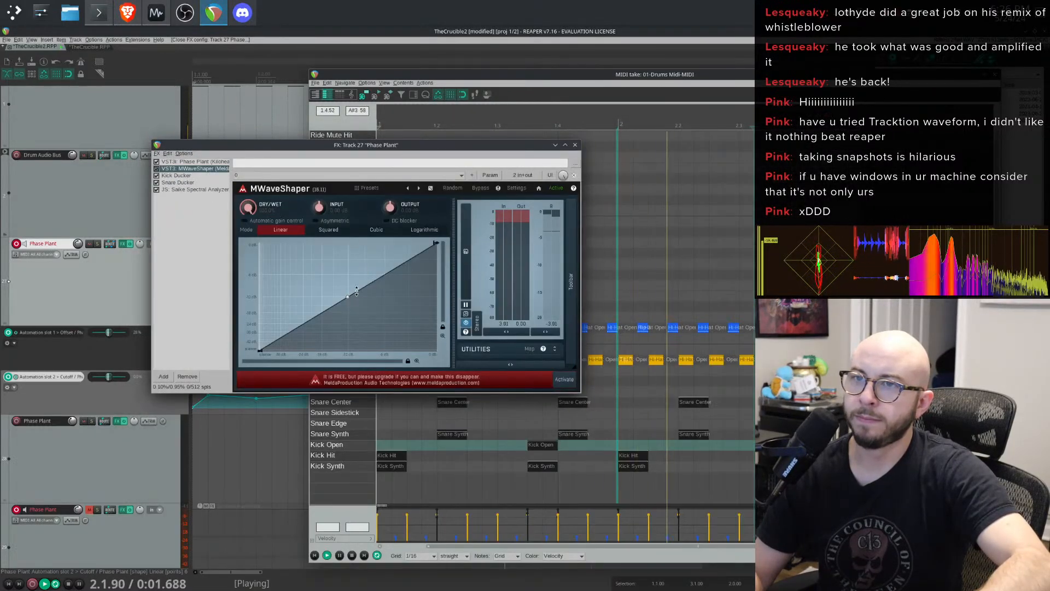
pyautogui.moveTo(348, 296); pyautogui.dragTo(344, 244)
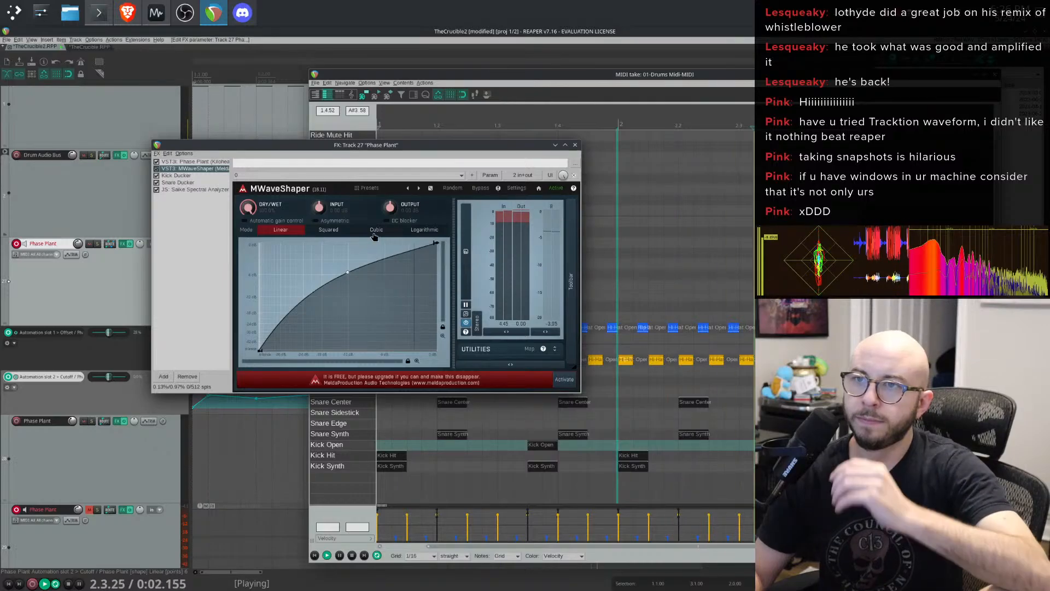
pyautogui.moveTo(327, 157); pyautogui.dragTo(495, 147)
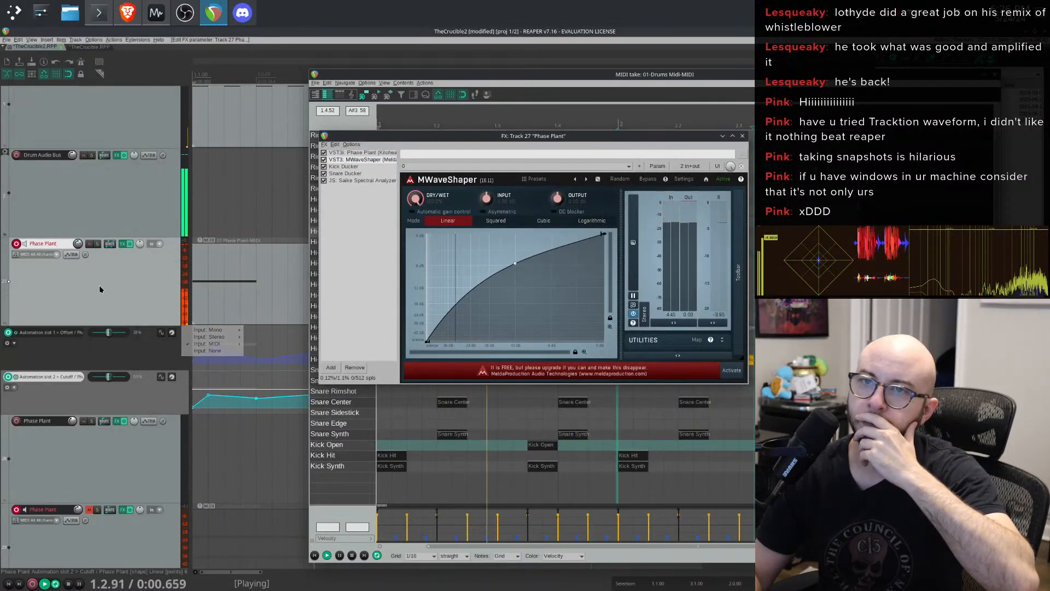
pyautogui.click(363, 181)
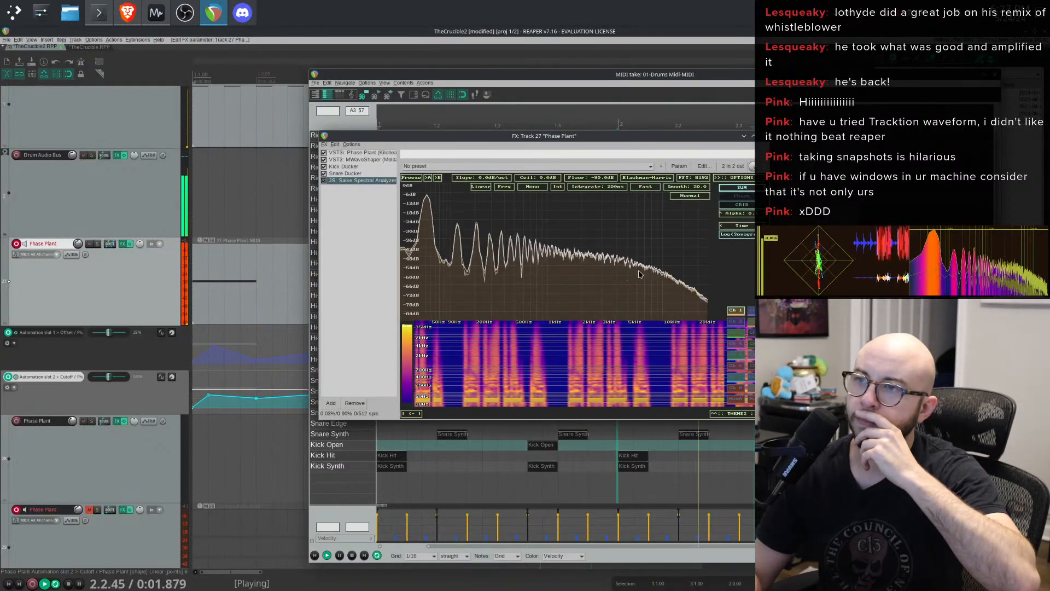
pyautogui.click(762, 135)
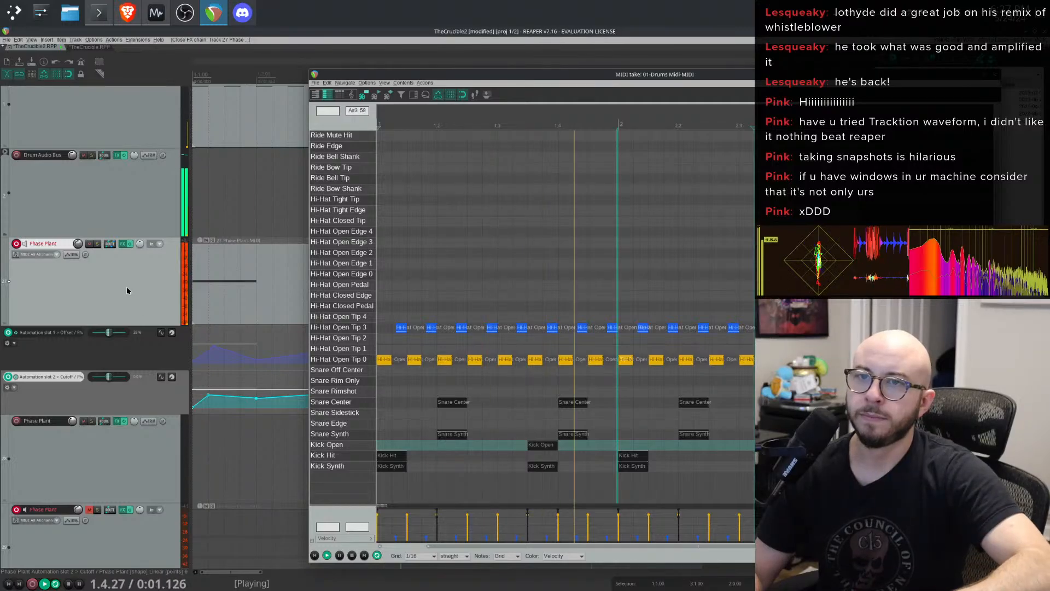
# - Add ReaEQ right after Phase Plant in the chain with a high shelf boost around 3247 Hz and 8.7 dB
pyautogui.click(121, 243)
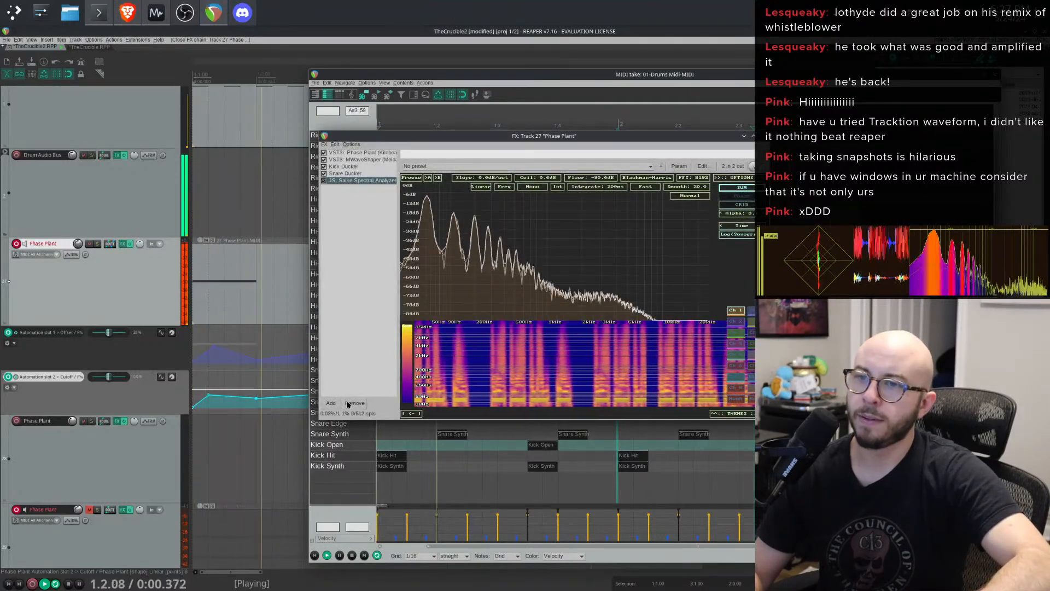
pyautogui.click(332, 403)
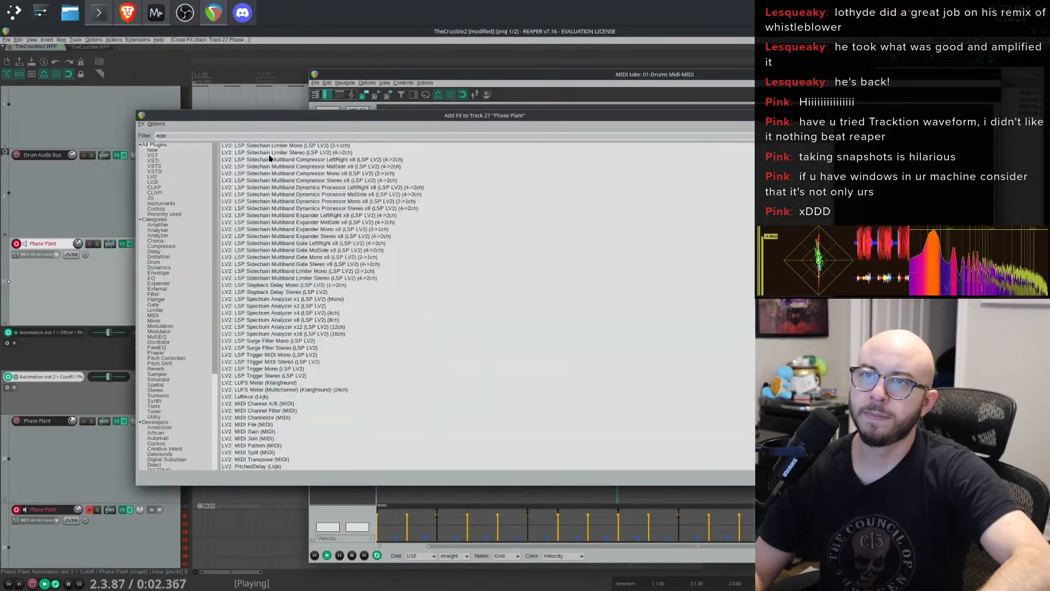
pyautogui.write('eq')
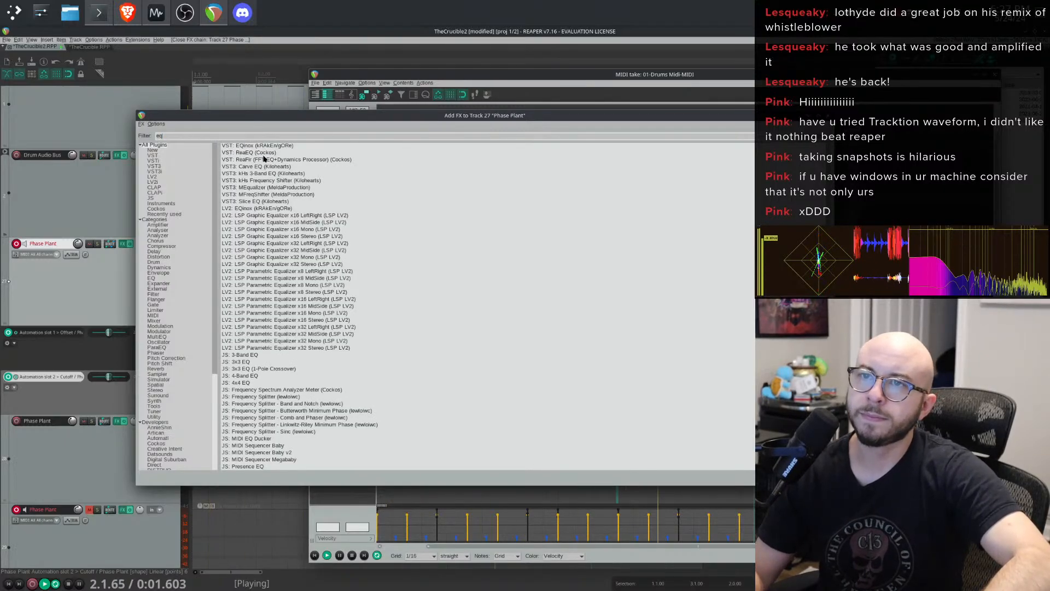
pyautogui.doubleClick(257, 153)
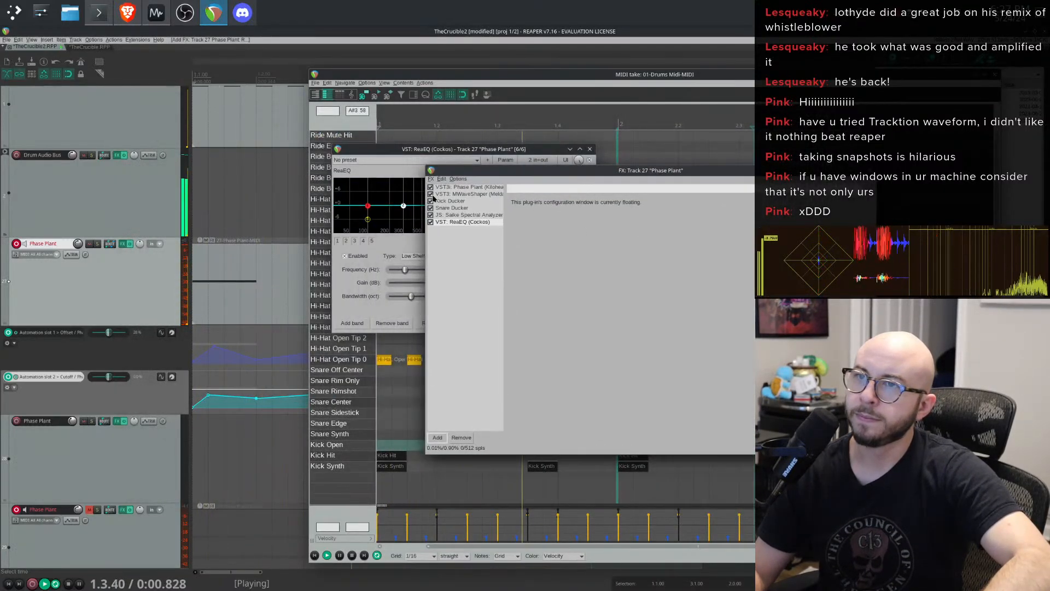
pyautogui.click(461, 201)
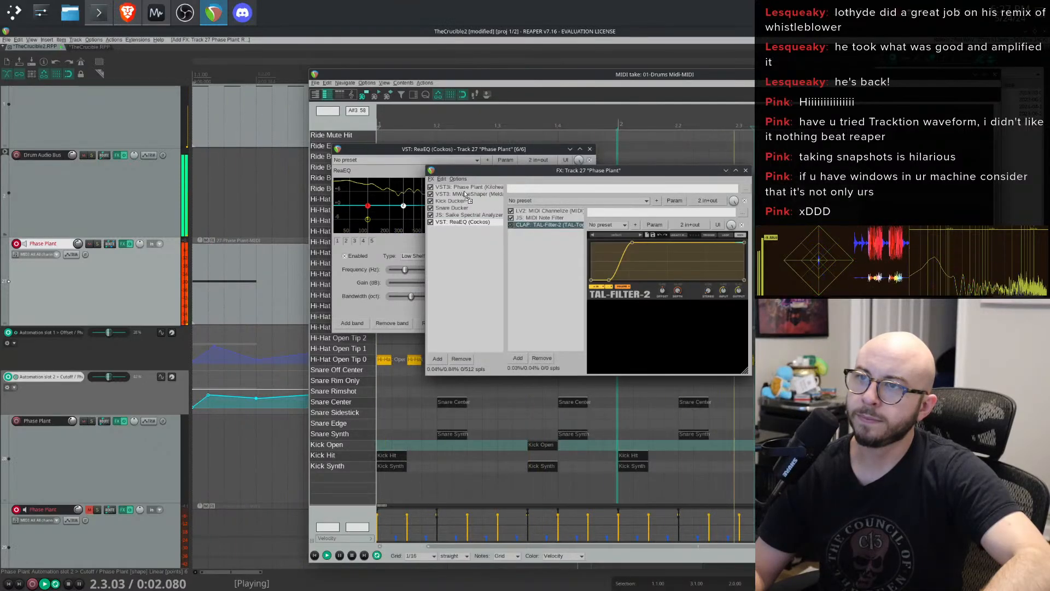
pyautogui.moveTo(464, 192); pyautogui.dragTo(495, 187)
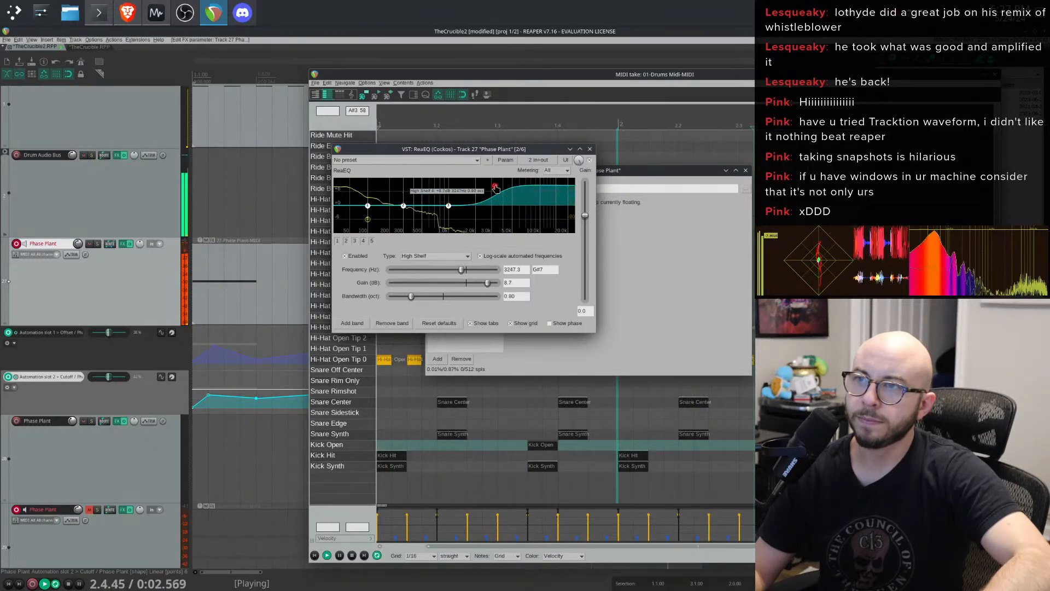
pyautogui.moveTo(454, 149); pyautogui.dragTo(802, 137)
# - Remove the Saike Spectral Analyzer from the Phase Plant track's FX chain
pyautogui.click(482, 223)
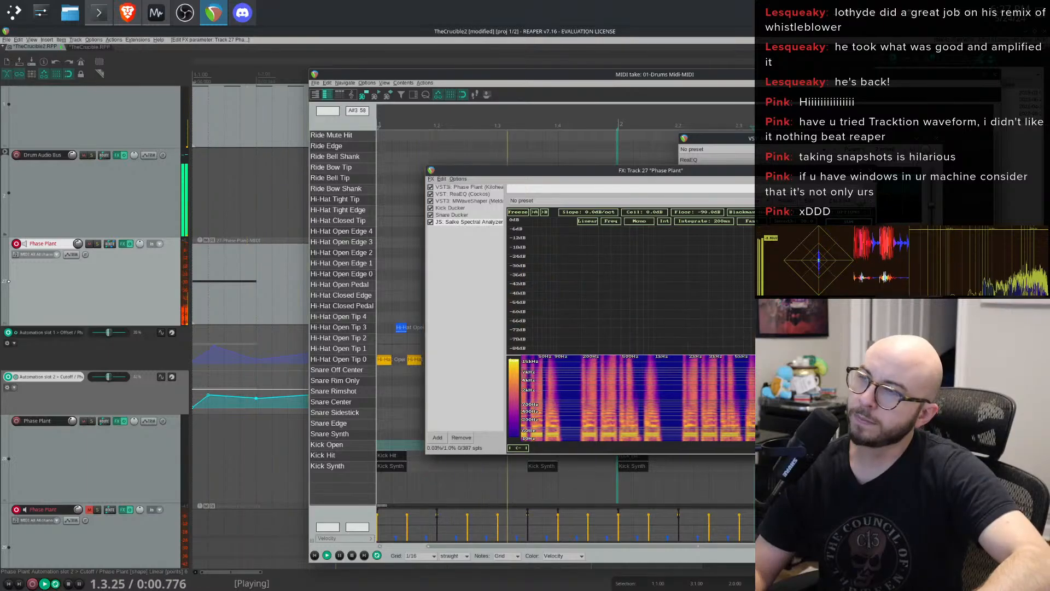
pyautogui.click(459, 437)
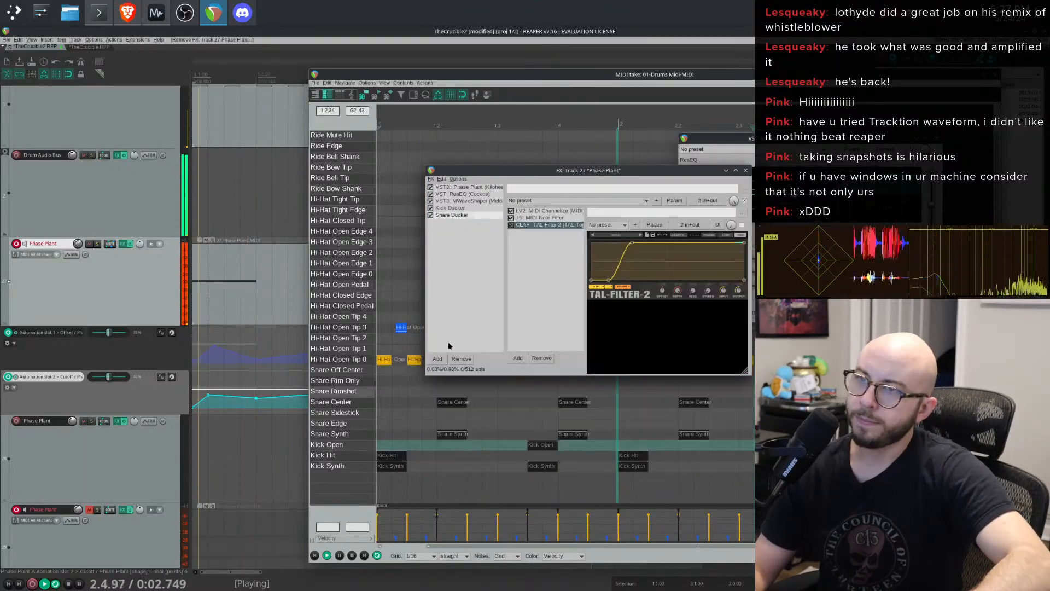
pyautogui.click(438, 358)
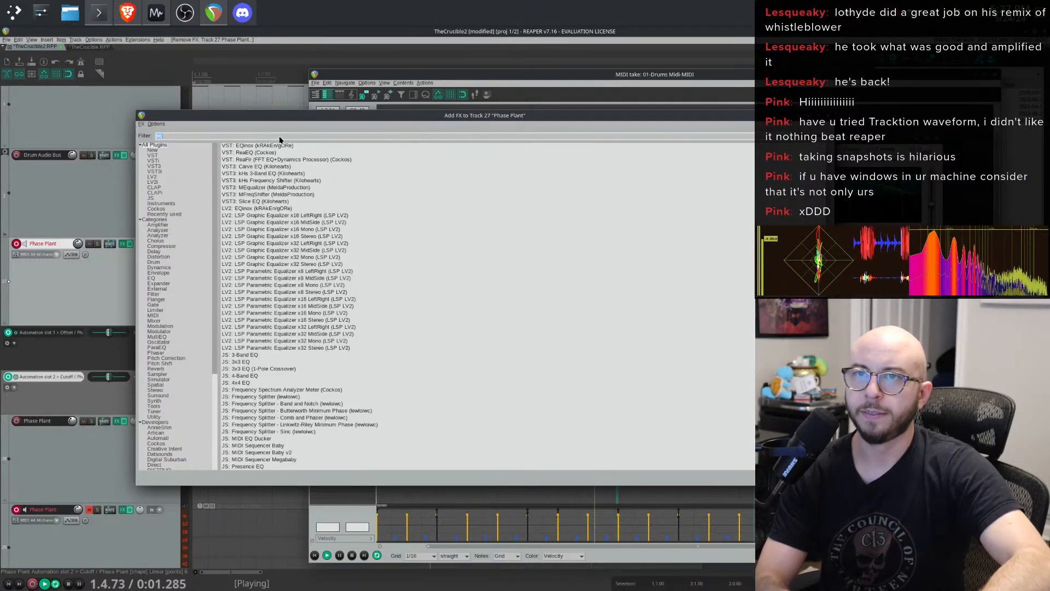
pyautogui.write('pro q')
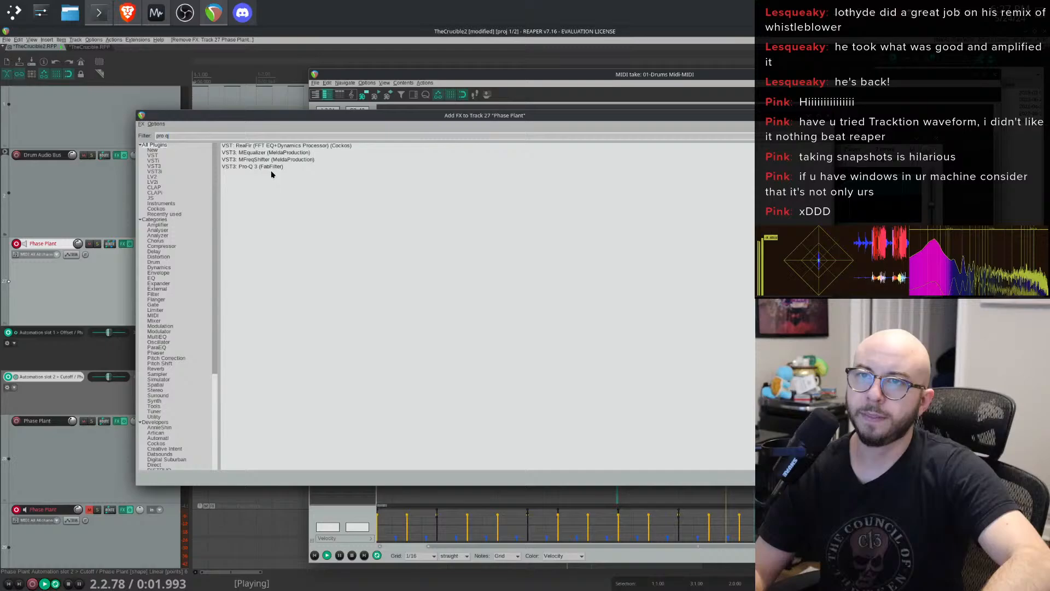
pyautogui.click(271, 168)
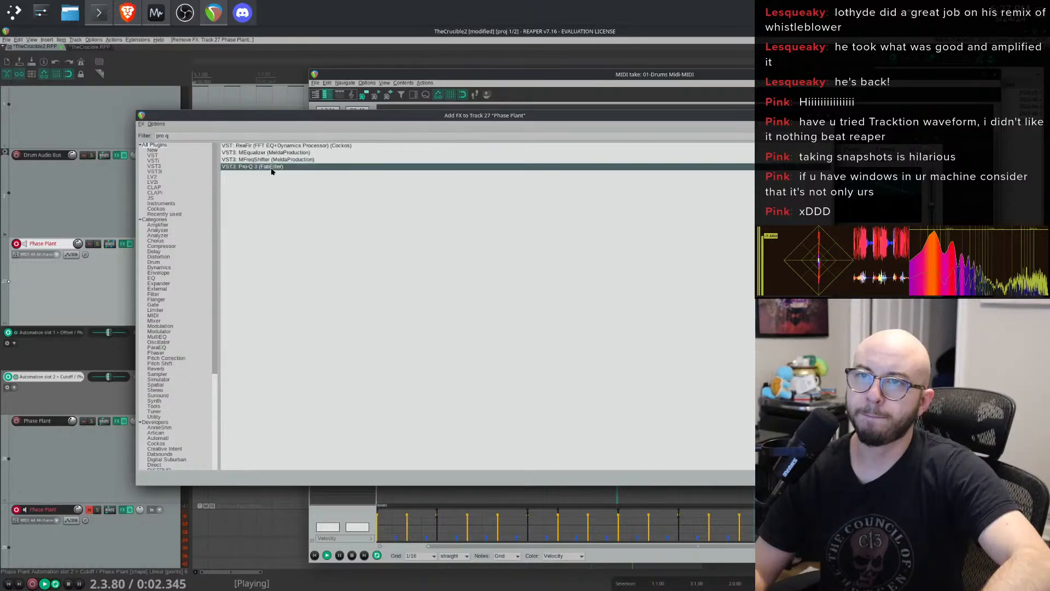
pyautogui.press('Return')
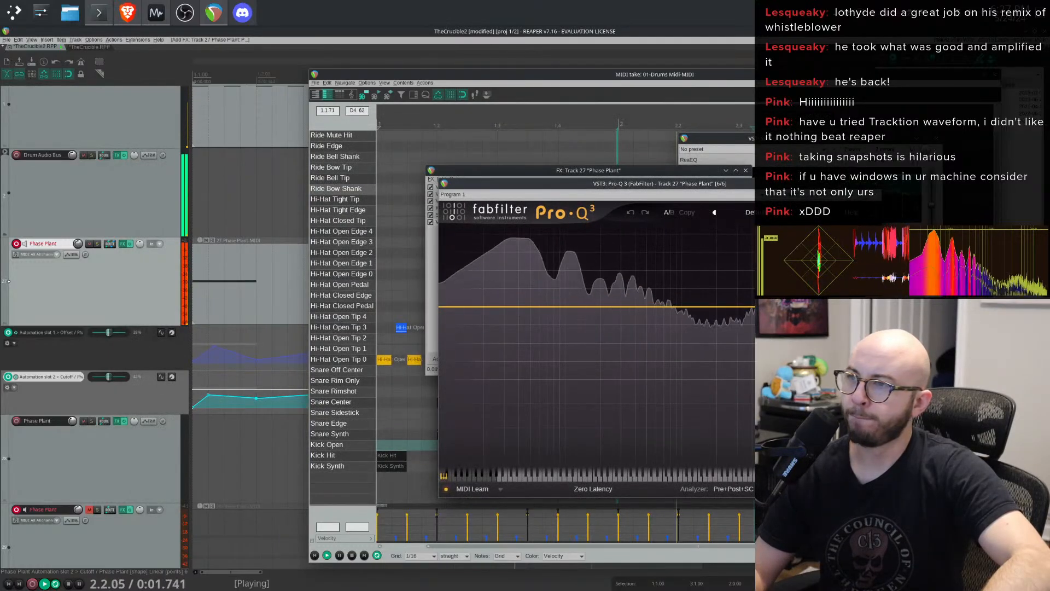
pyautogui.click(809, 138)
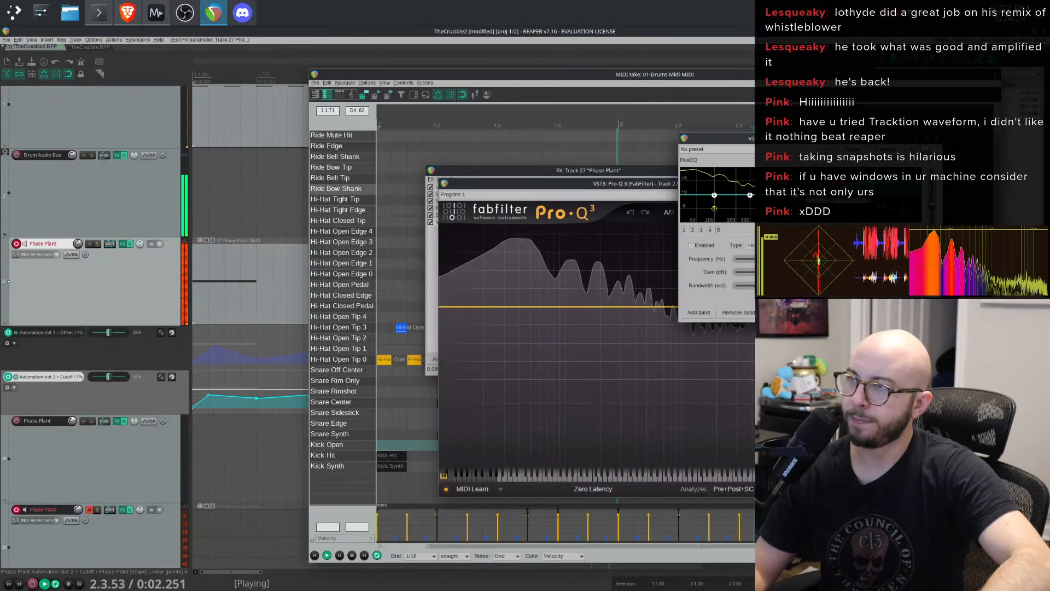
pyautogui.moveTo(809, 138); pyautogui.dragTo(929, 137)
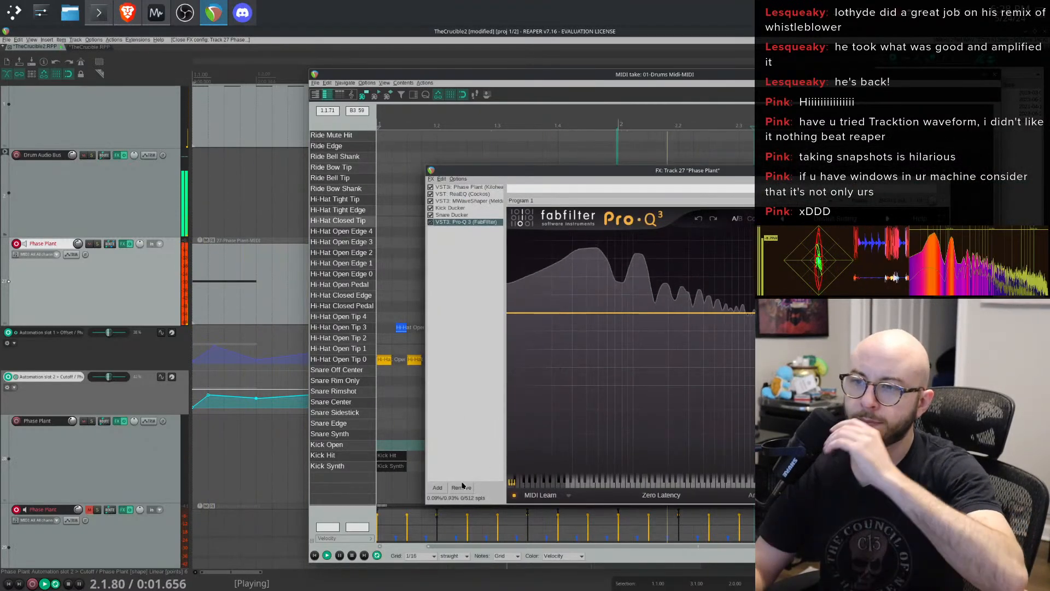
pyautogui.click(461, 487)
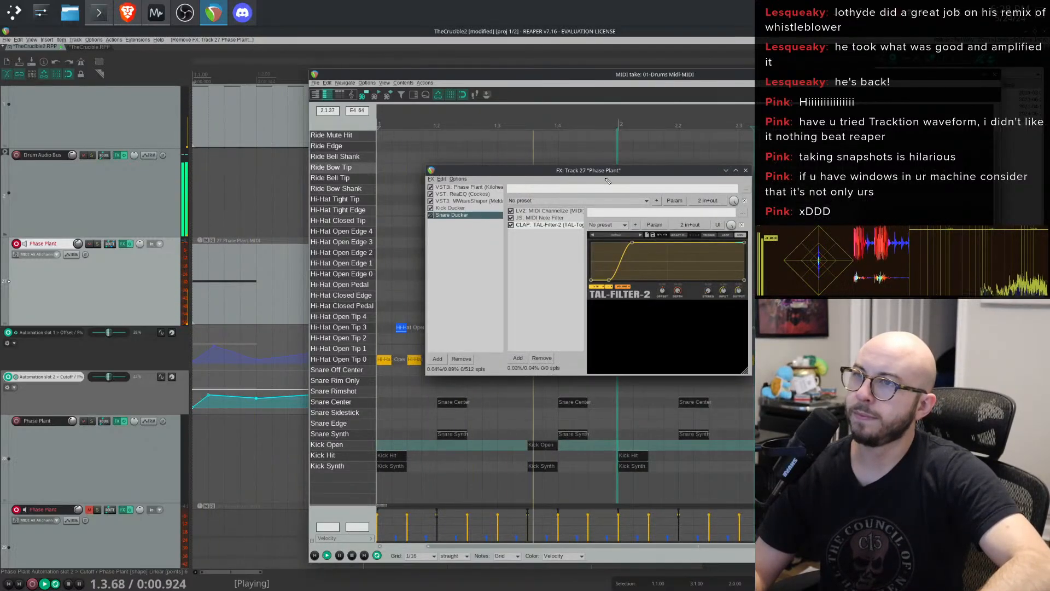
pyautogui.click(747, 172)
pyautogui.press('Escape')
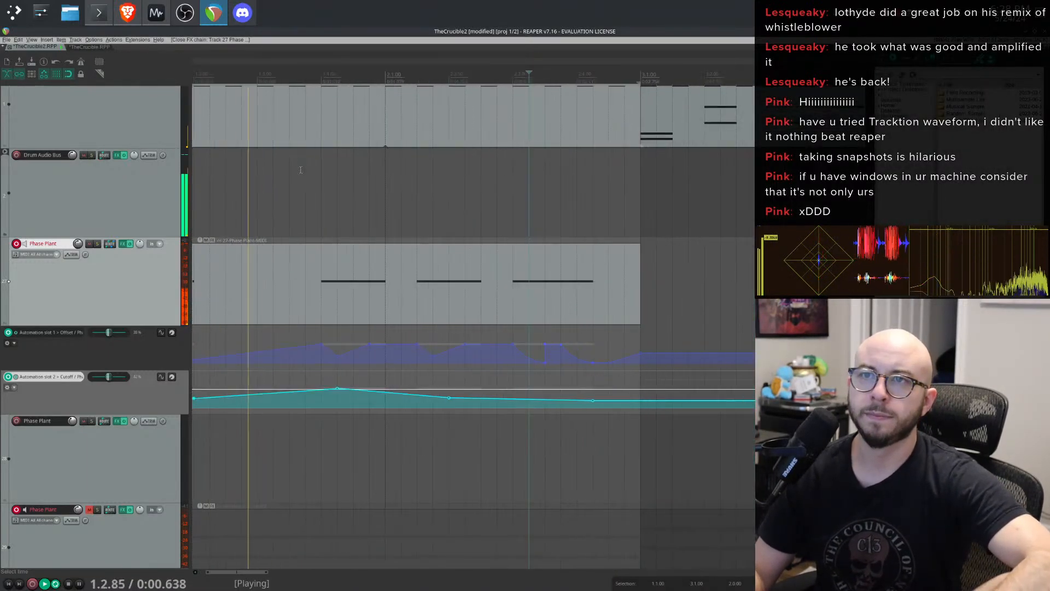
# - Cut the first Drums Midi item and move the following Drums Midi item into its place at the project start
pyautogui.scroll(-2, 341, 195)
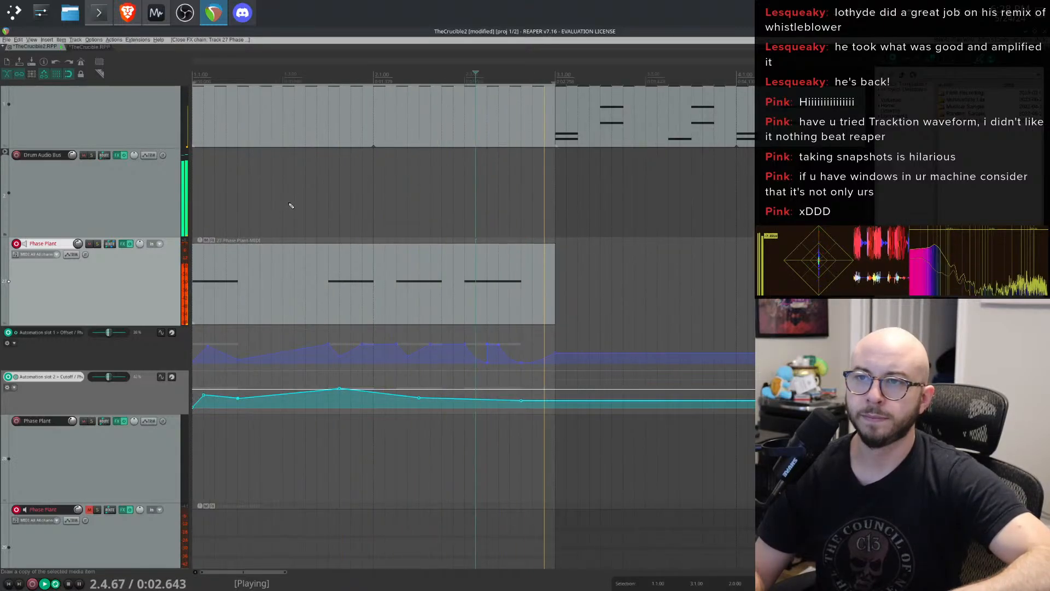
pyautogui.scroll(3, 110, 228)
pyautogui.click(282, 206)
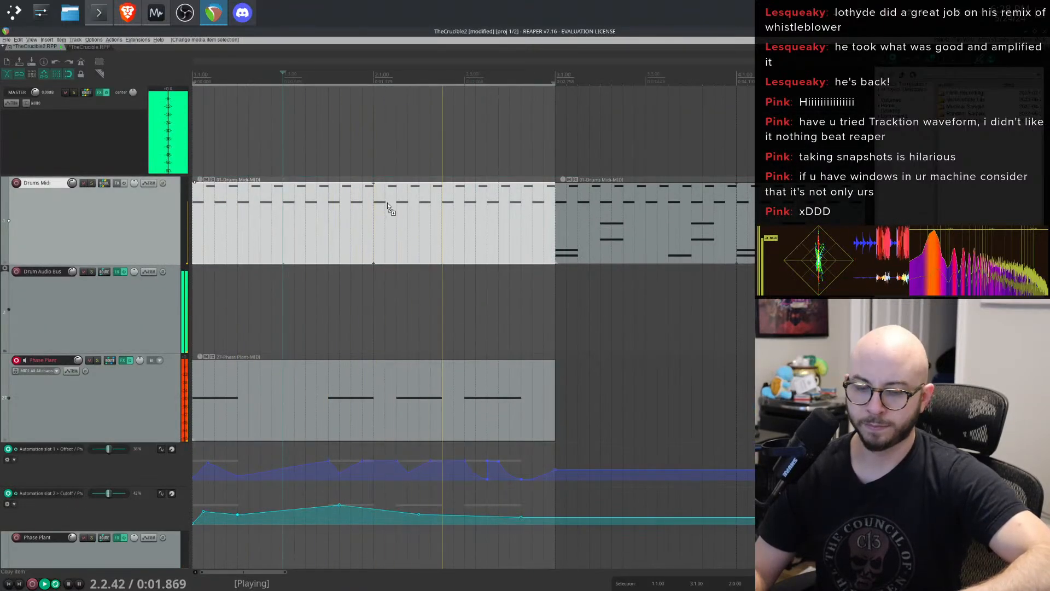
pyautogui.hotkey('ctrl', 'x')
pyautogui.click(613, 207)
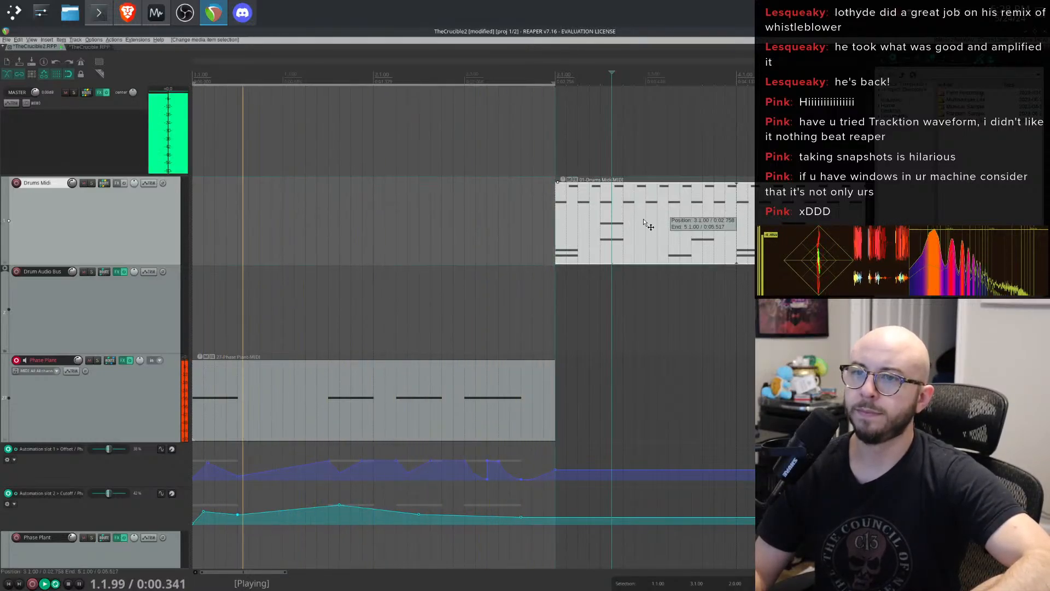
pyautogui.moveTo(650, 219); pyautogui.dragTo(287, 222)
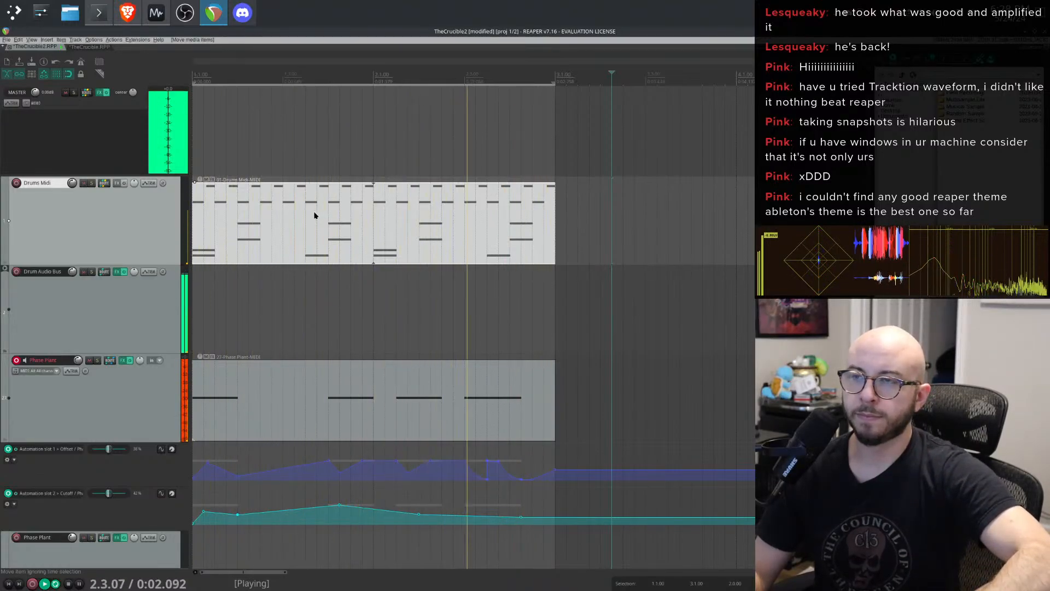
# - Open the Phase Plant track's FX chain and steepen the Snare Ducker's TAL-Filter-2 volume curve by moving its rise points earlier
pyautogui.click(123, 360)
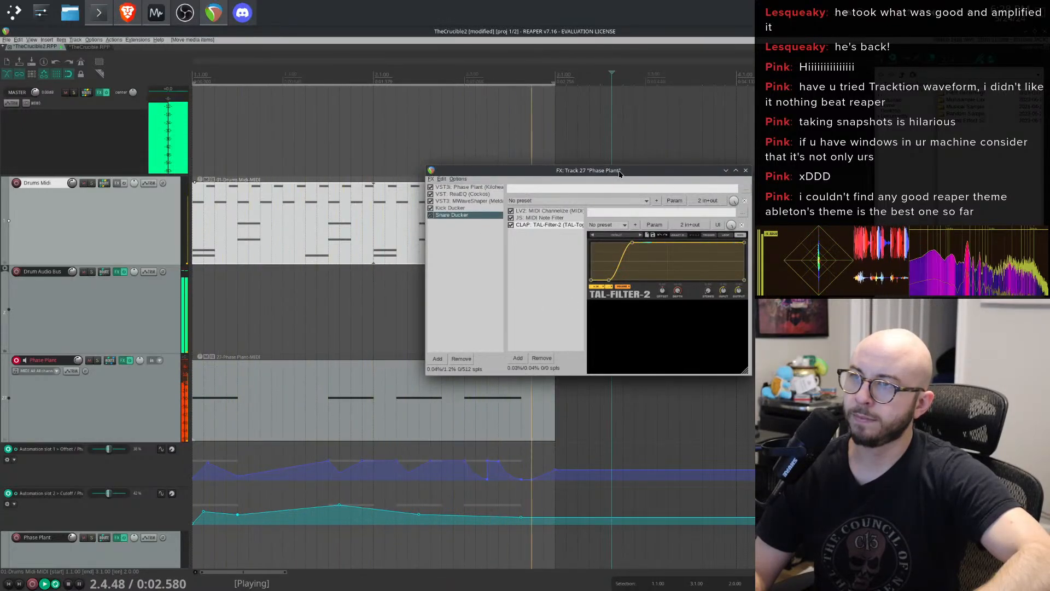
pyautogui.moveTo(619, 173); pyautogui.dragTo(476, 100)
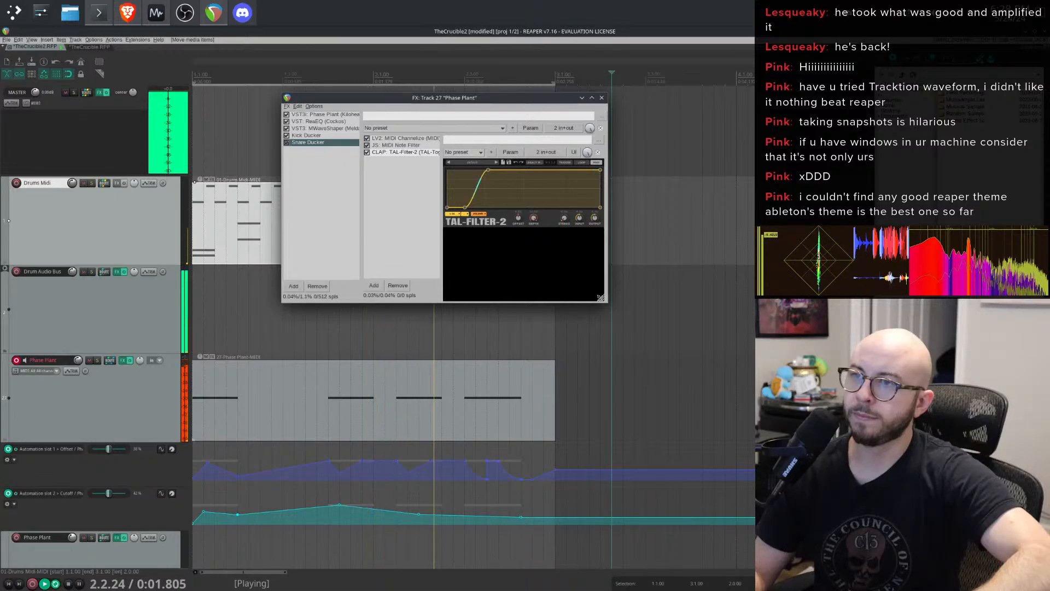
pyautogui.moveTo(696, 357); pyautogui.dragTo(705, 365)
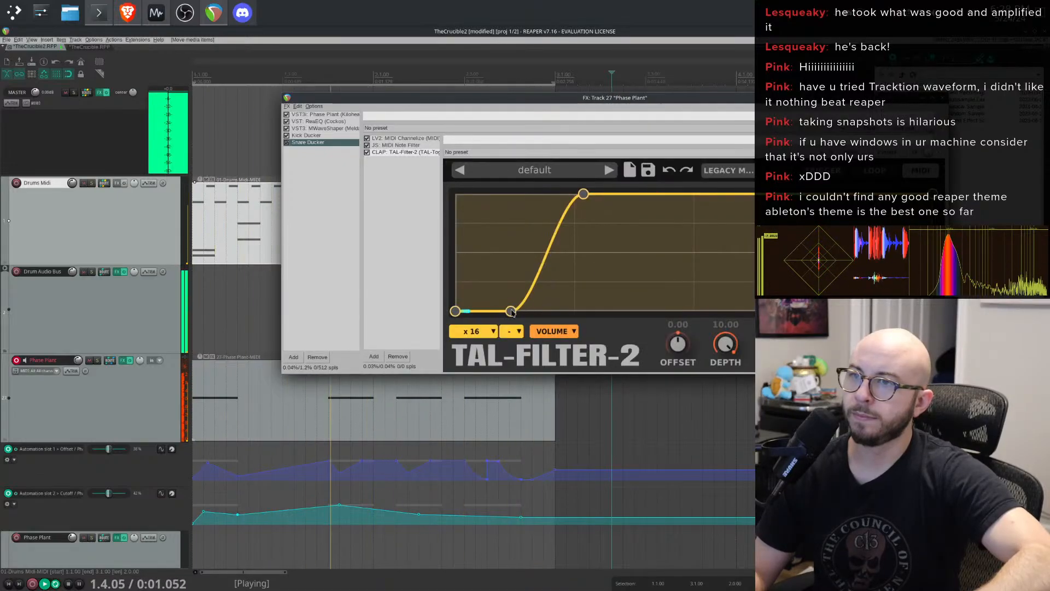
pyautogui.moveTo(503, 313); pyautogui.dragTo(489, 319)
pyautogui.moveTo(590, 195); pyautogui.dragTo(564, 195)
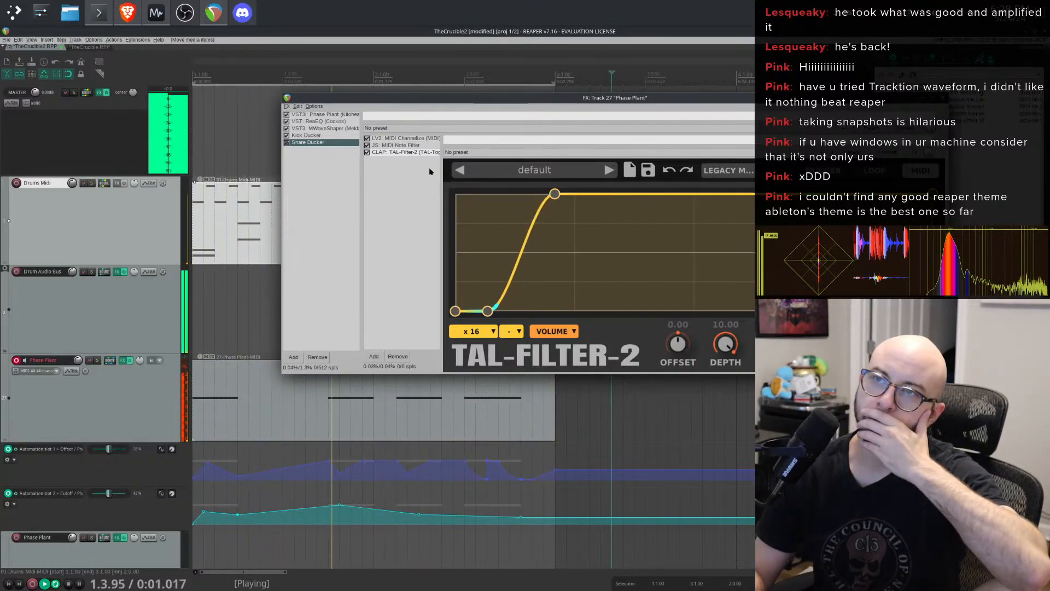
# - Move the Kick Ducker's TAL-Filter-2 curve peak earlier for a faster rise, then close the FX chain
pyautogui.click(316, 136)
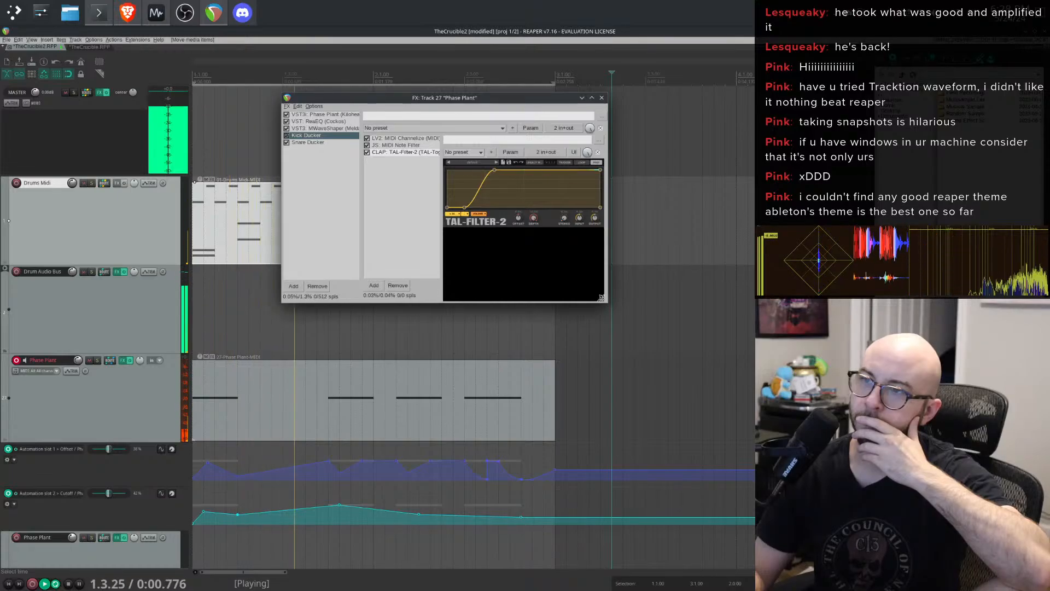
pyautogui.moveTo(602, 300); pyautogui.dragTo(688, 371)
pyautogui.moveTo(552, 183); pyautogui.dragTo(524, 171)
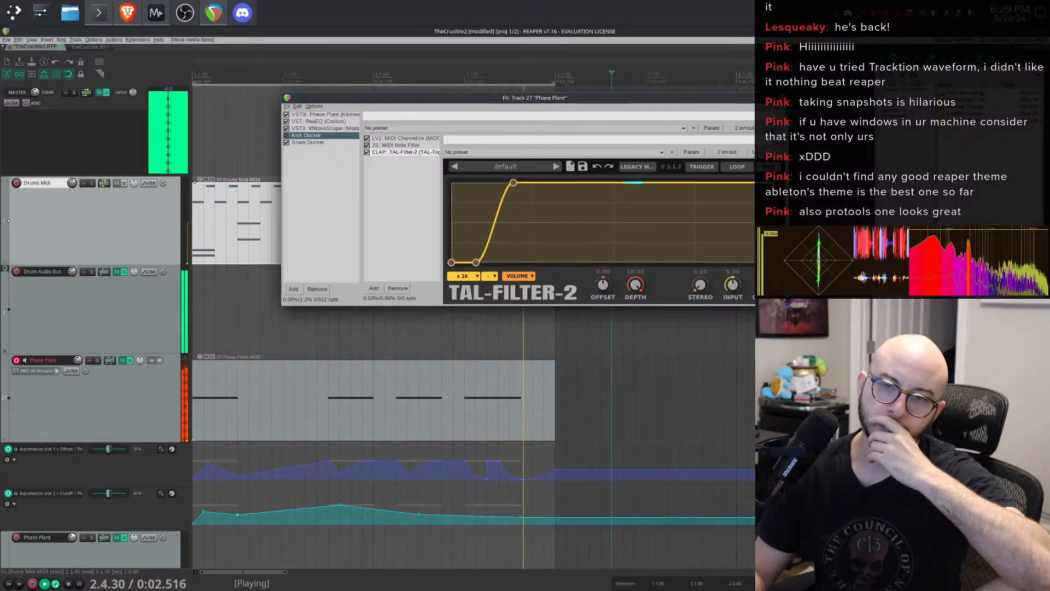
pyautogui.click(782, 97)
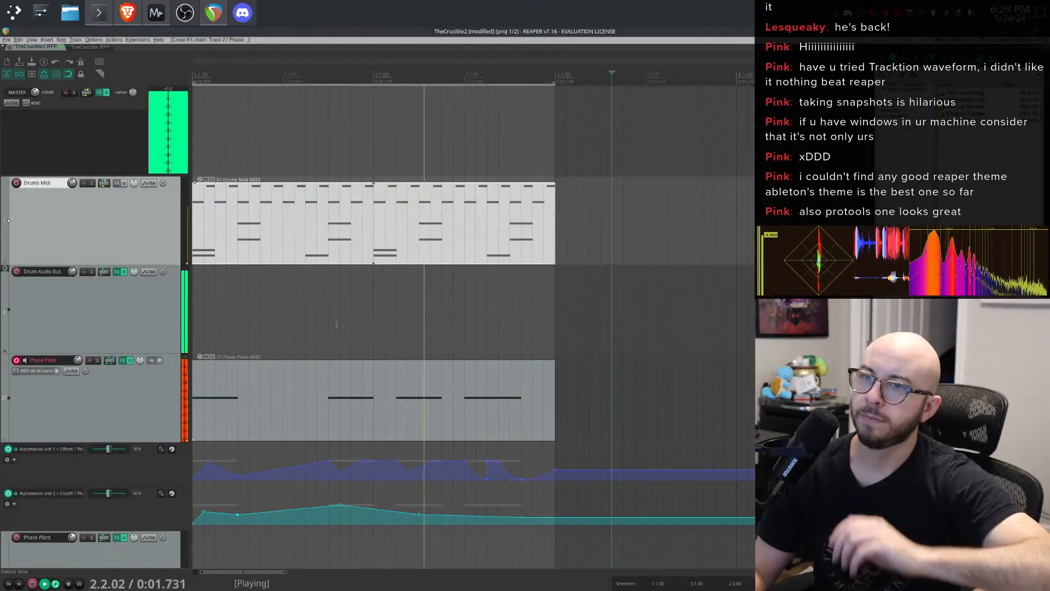
# - Open the Phase Plant MIDI item in the MIDI editor and try drawing a long note around E2–F2 starting near beat 1.2
pyautogui.doubleClick(315, 382)
pyautogui.press('space')
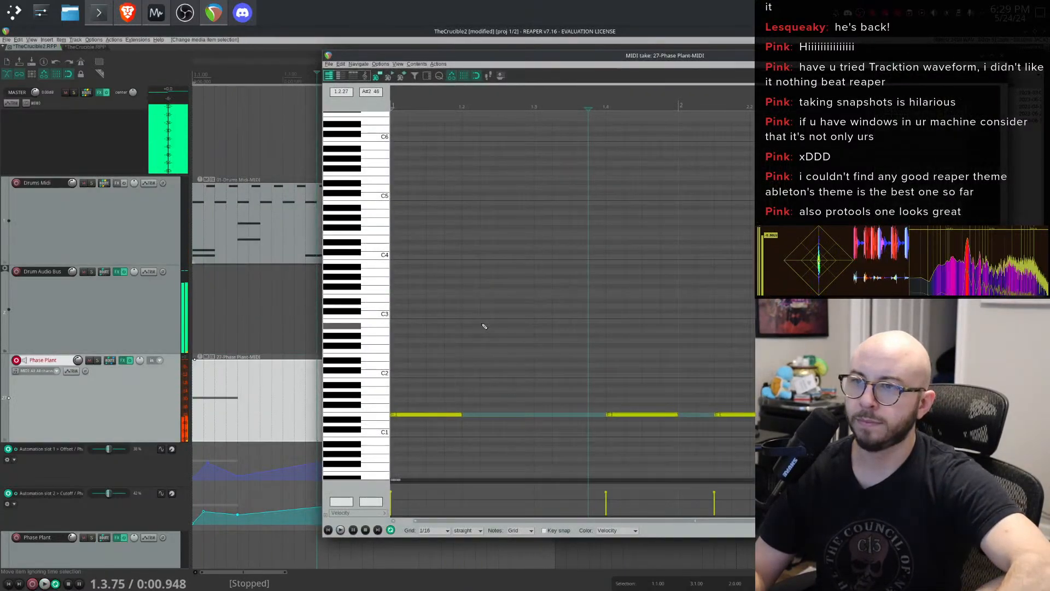
pyautogui.click(466, 351)
pyautogui.moveTo(466, 354); pyautogui.dragTo(515, 356)
pyautogui.press('space')
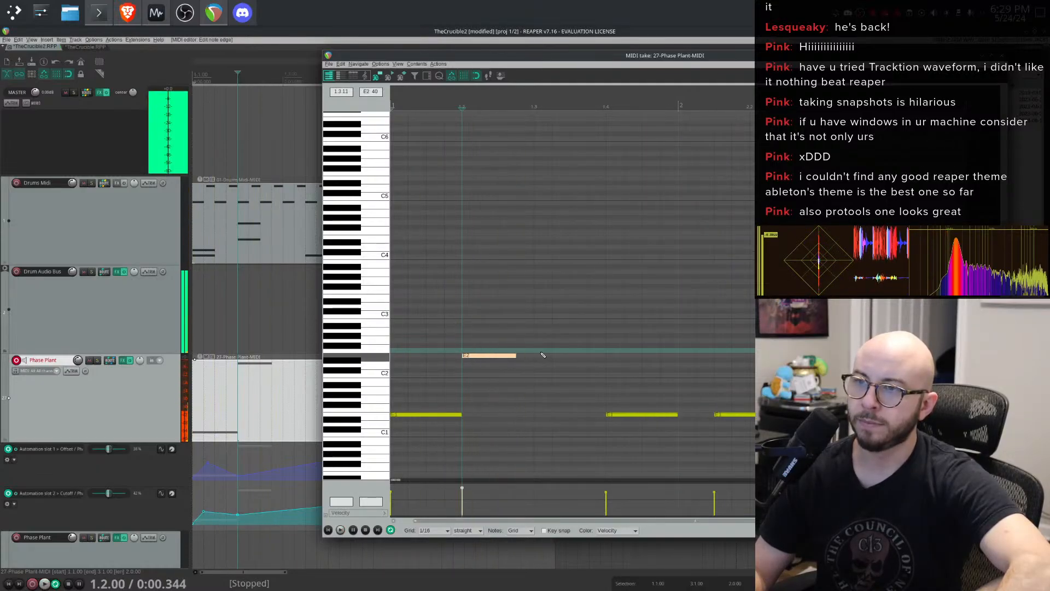
pyautogui.click(538, 351)
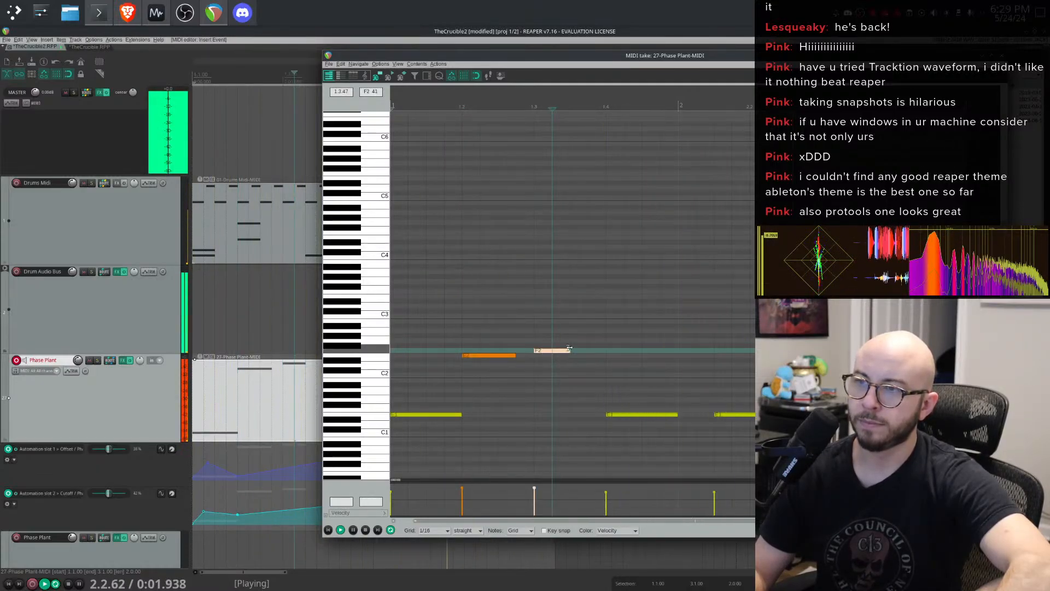
pyautogui.click(569, 348)
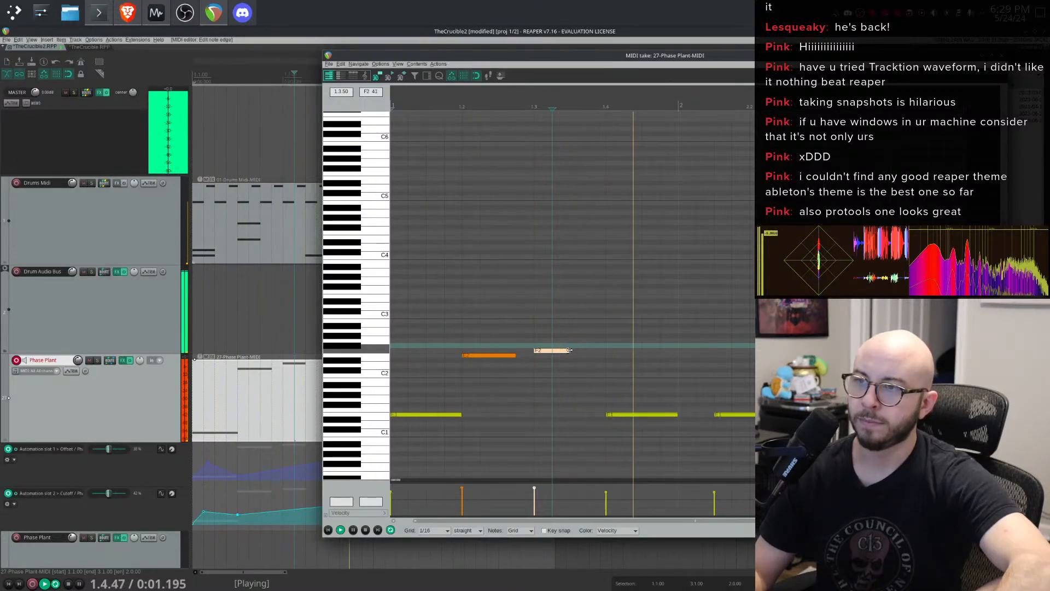
pyautogui.press('space')
pyautogui.doubleClick(553, 351)
pyautogui.moveTo(477, 356); pyautogui.dragTo(590, 347)
# - Move the test note to E2, stretch its end to about beat 1.4, then delete it
pyautogui.press('space')
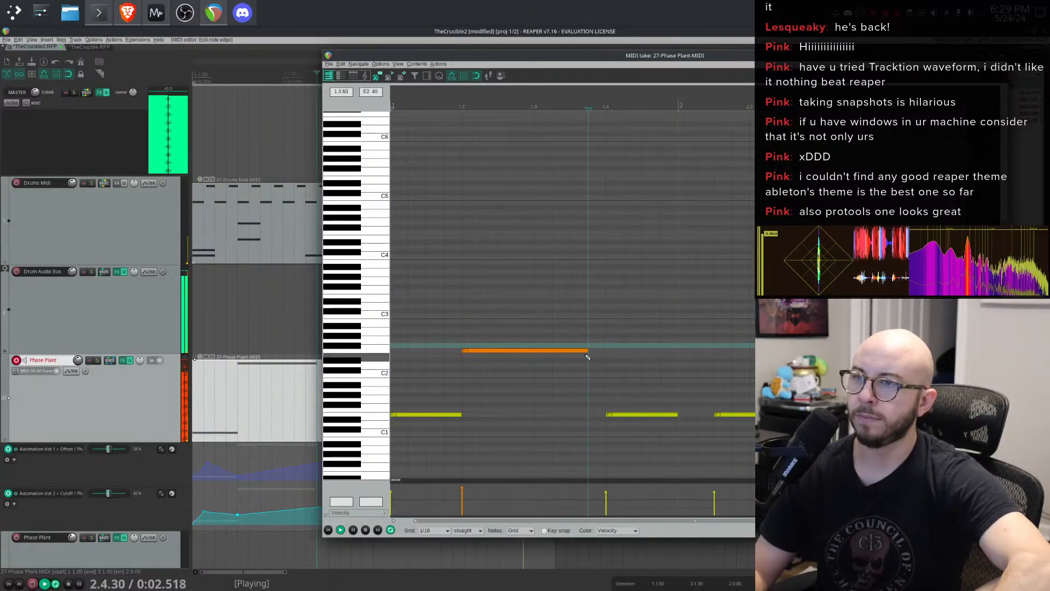
pyautogui.moveTo(588, 350); pyautogui.dragTo(602, 349)
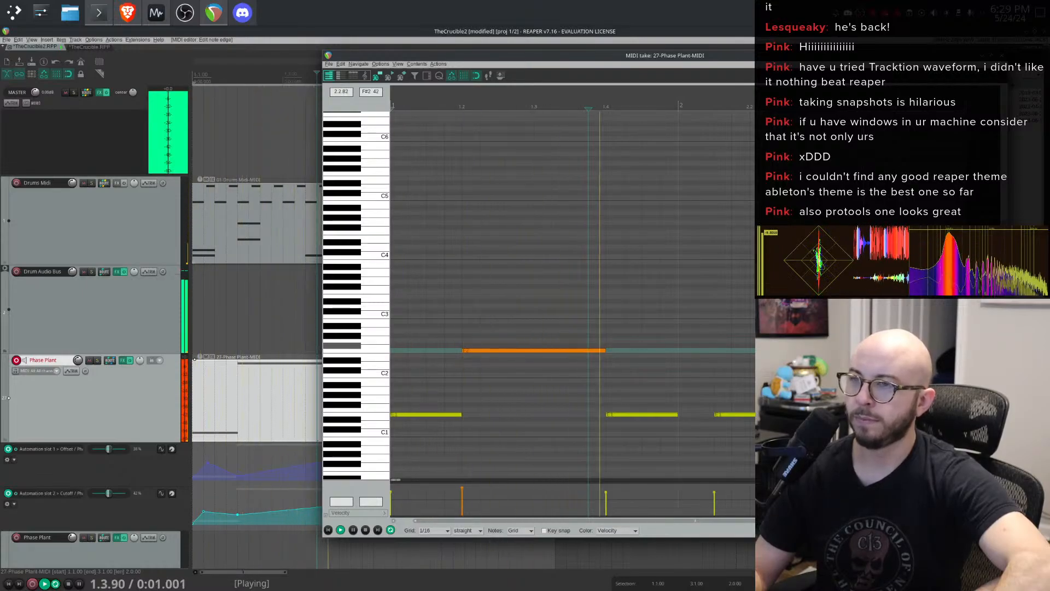
pyautogui.moveTo(605, 352); pyautogui.dragTo(588, 352)
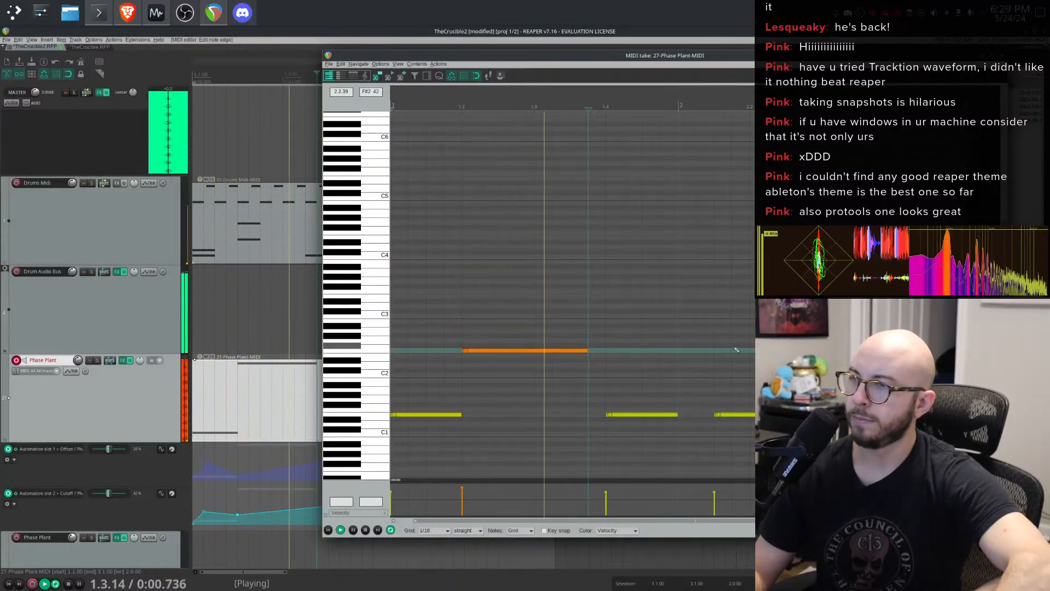
pyautogui.press('space')
pyautogui.moveTo(554, 351); pyautogui.dragTo(554, 356)
pyautogui.press('space')
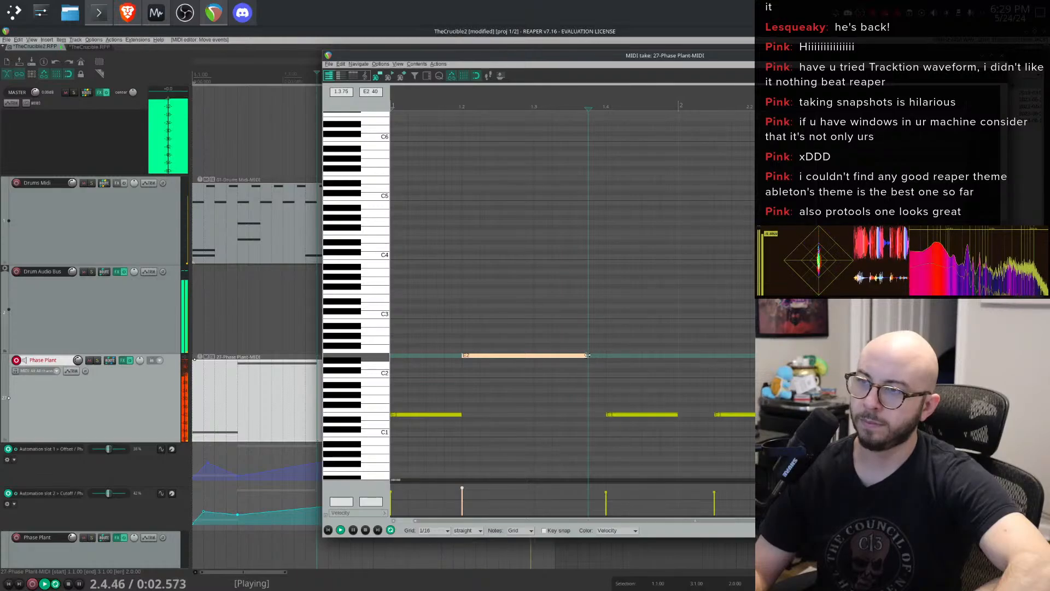
pyautogui.moveTo(587, 355); pyautogui.dragTo(602, 356)
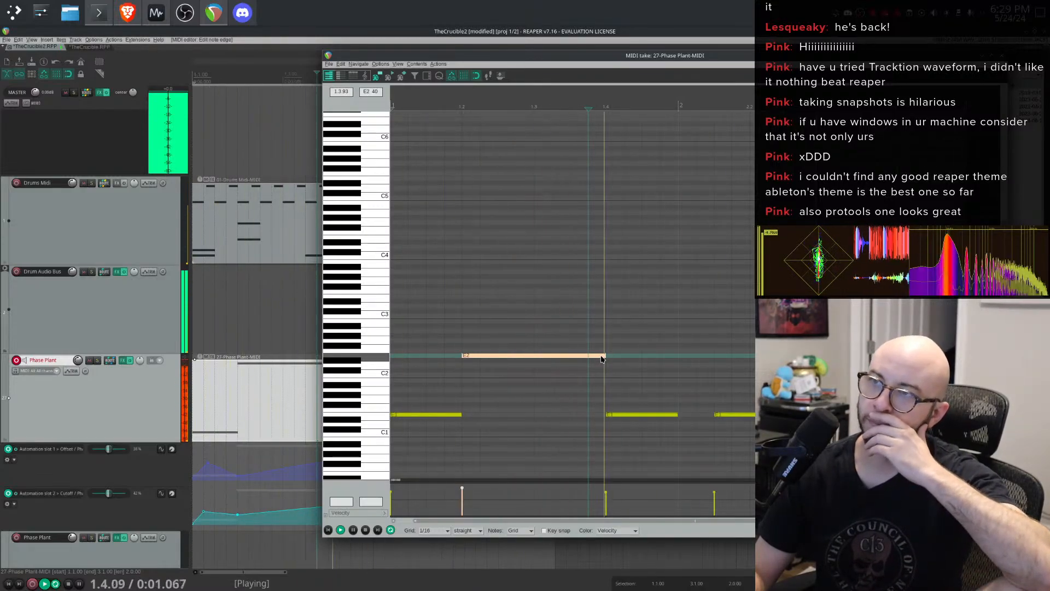
pyautogui.press('Delete')
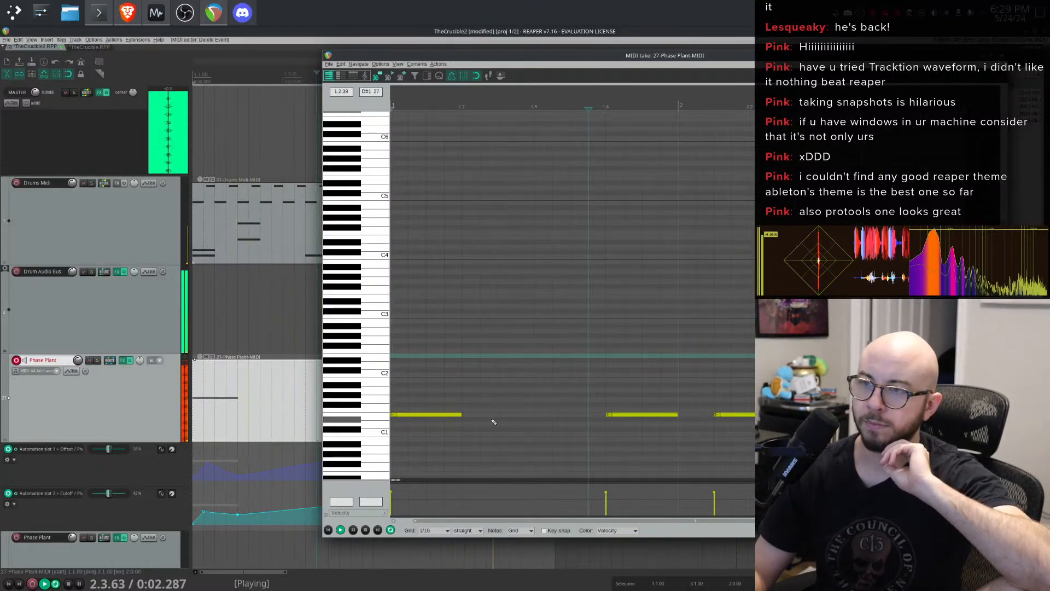
# - Add a short E1 trigger note right after the first long note, around beat 1.2
pyautogui.press('space')
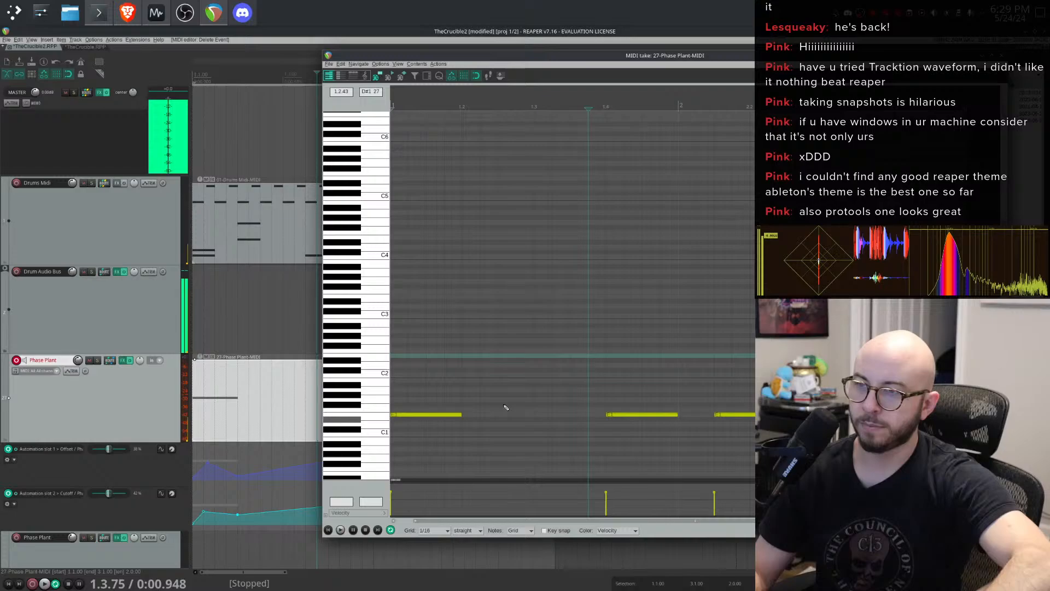
pyautogui.click(491, 340)
pyautogui.moveTo(490, 340); pyautogui.dragTo(476, 414)
pyautogui.press('space')
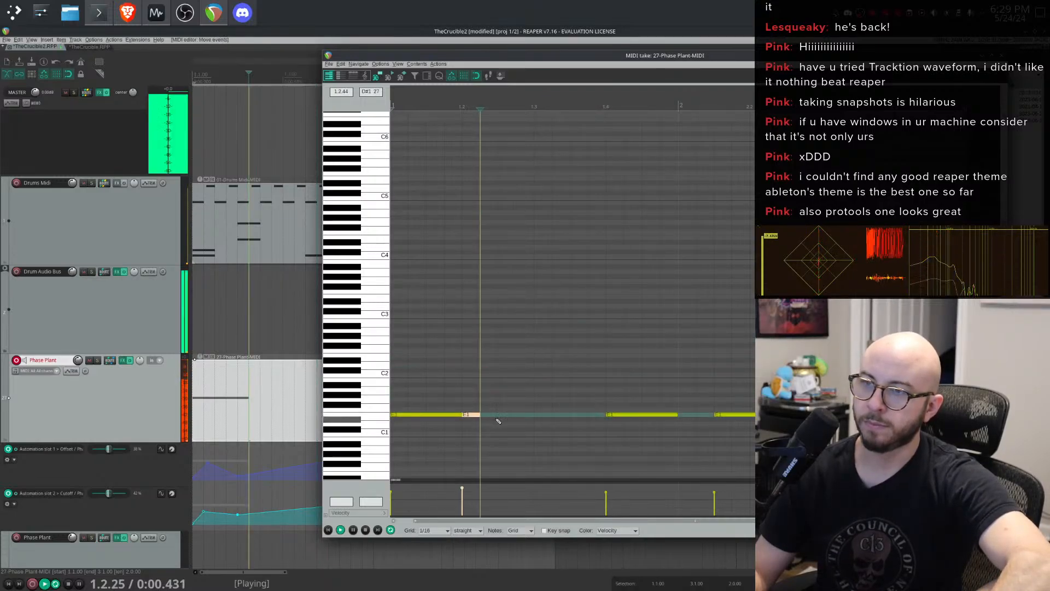
pyautogui.press('space')
pyautogui.click(395, 380)
pyautogui.press('space')
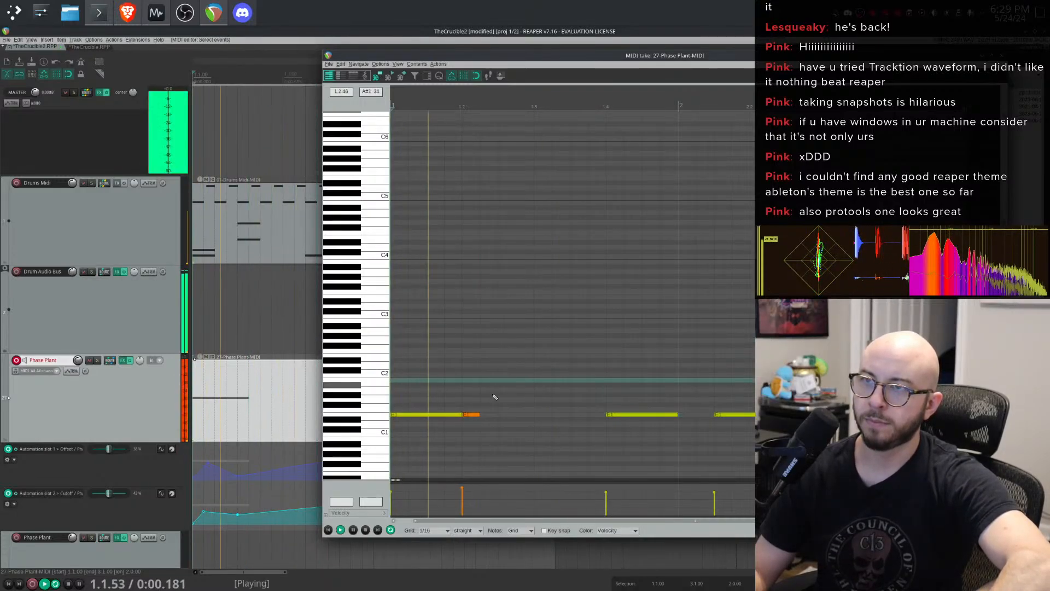
pyautogui.press('space')
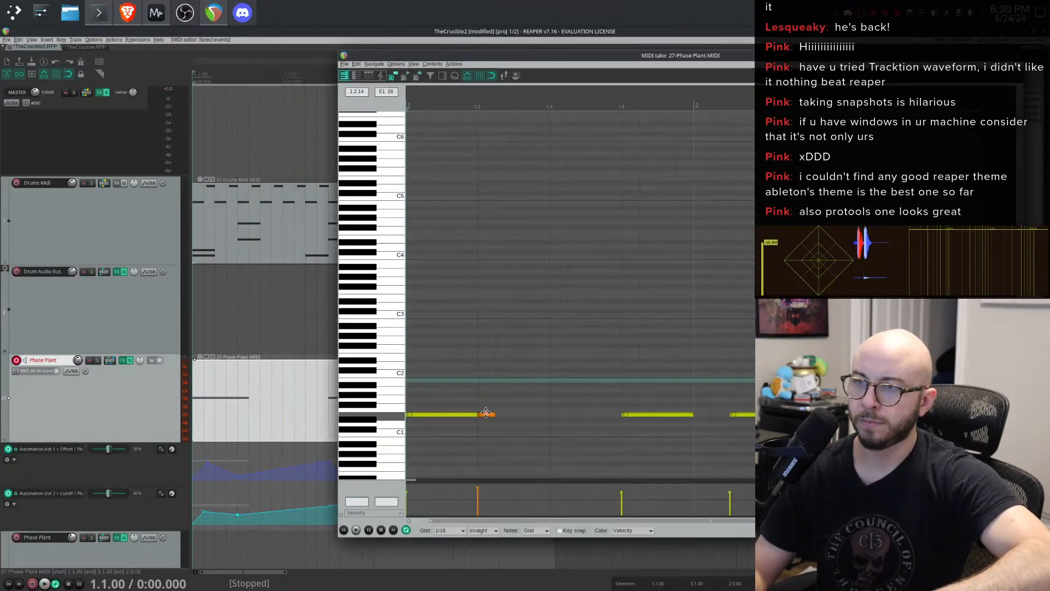
# - Insert more E1 trigger notes around beats 1.3 and 1.4 and paste after selecting the first note
pyautogui.click(515, 413)
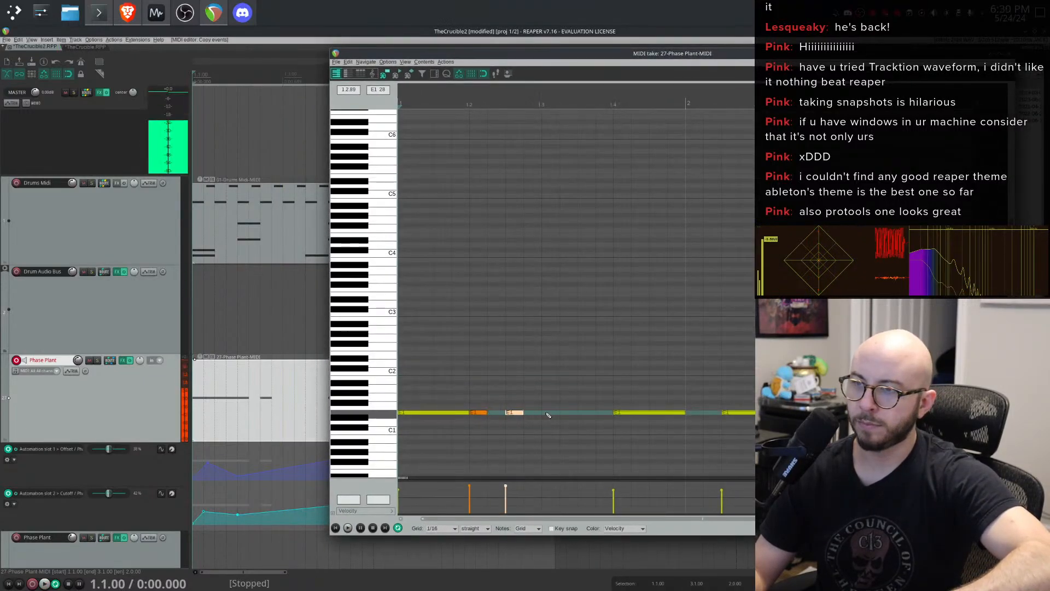
pyautogui.click(550, 413)
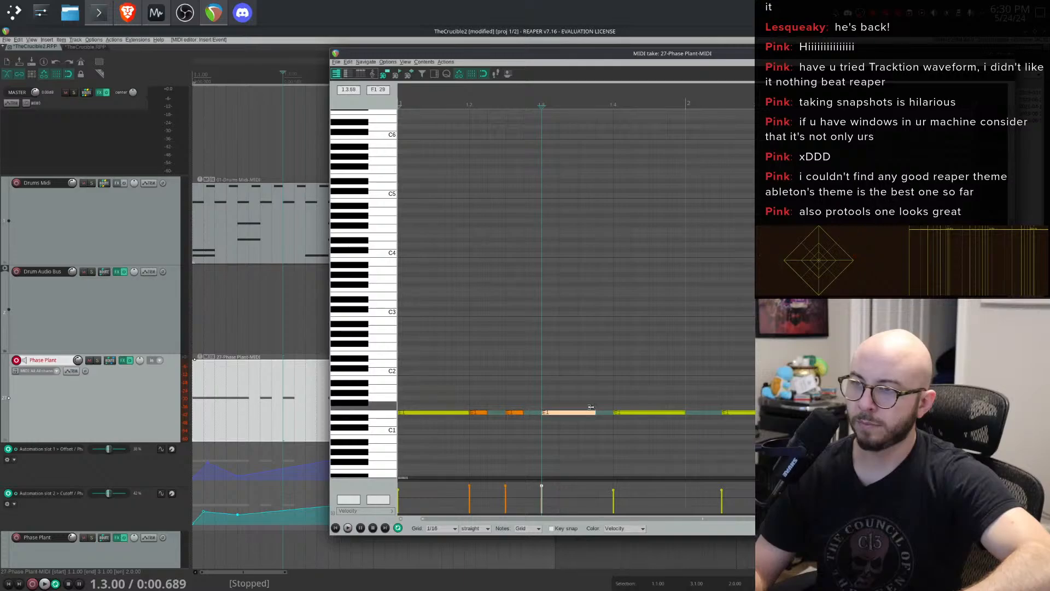
pyautogui.press('space')
pyautogui.press('space')
pyautogui.click(454, 413)
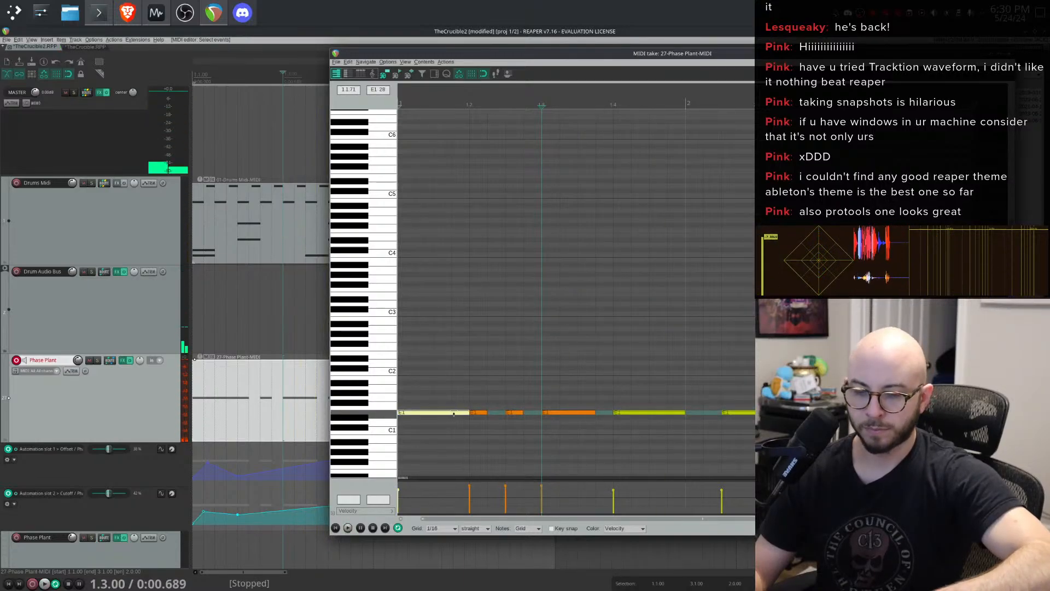
pyautogui.hotkey('ctrl', 'v')
pyautogui.click(402, 389)
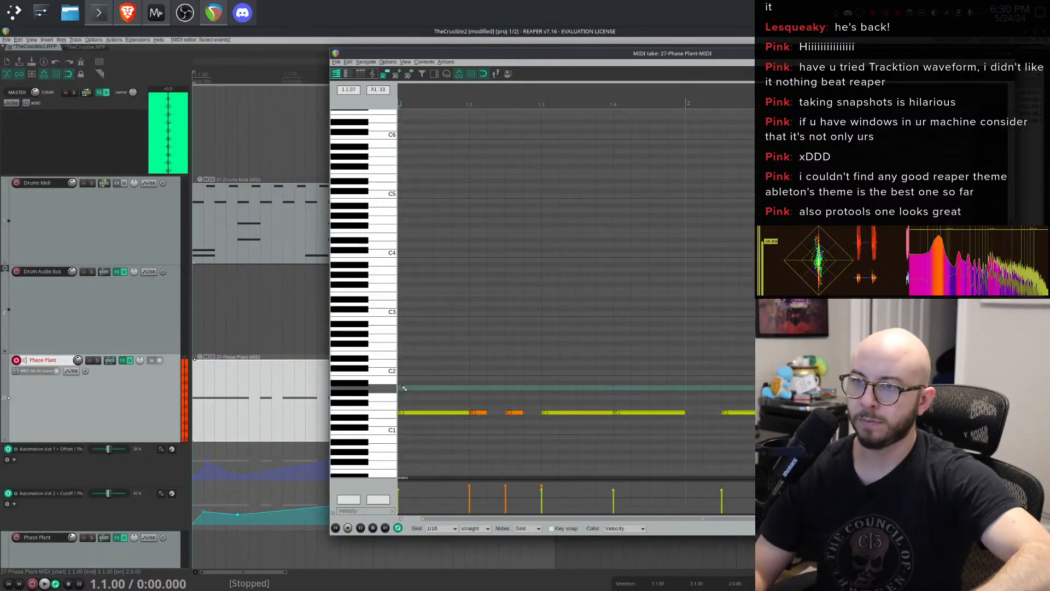
pyautogui.rightClick(401, 394)
pyautogui.click(408, 347)
pyautogui.press('space')
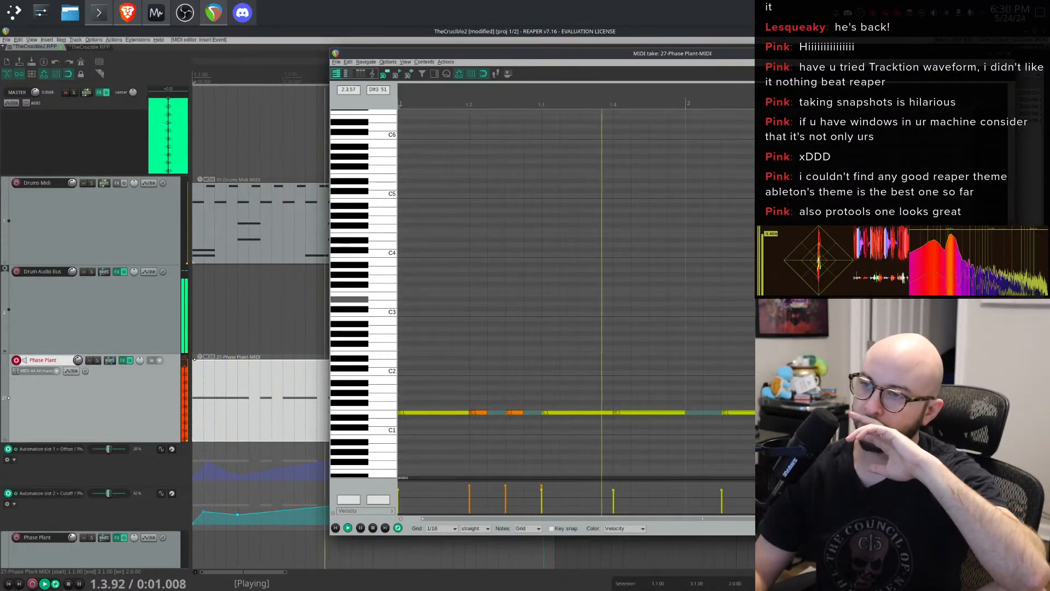
# - Open Phase Plant, raise the analog oscillator's level to 100% and switch its waveform to sine
pyautogui.click(123, 360)
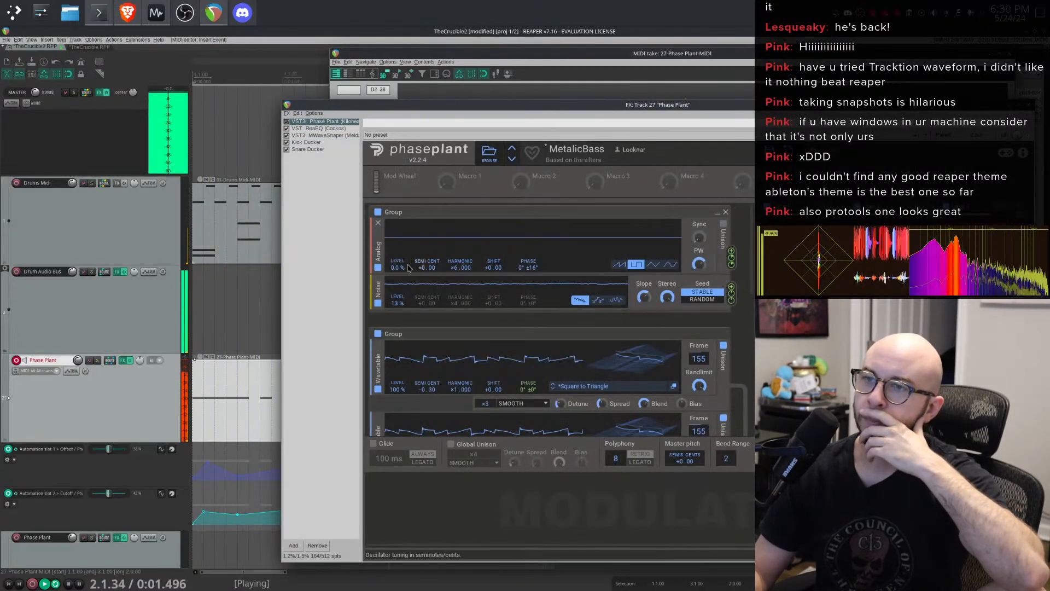
pyautogui.moveTo(397, 268); pyautogui.dragTo(398, 219)
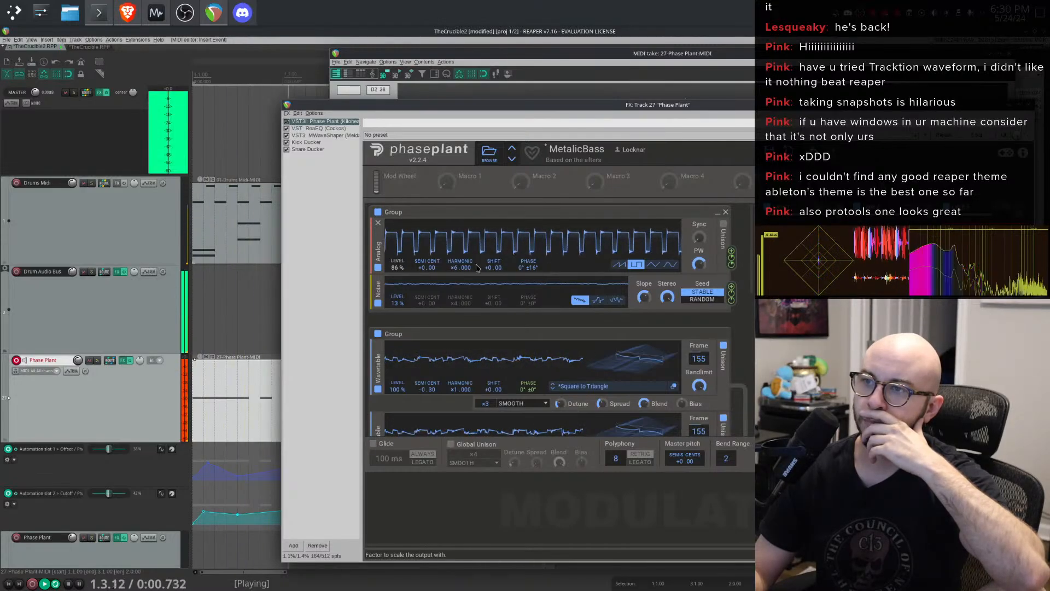
pyautogui.click(677, 265)
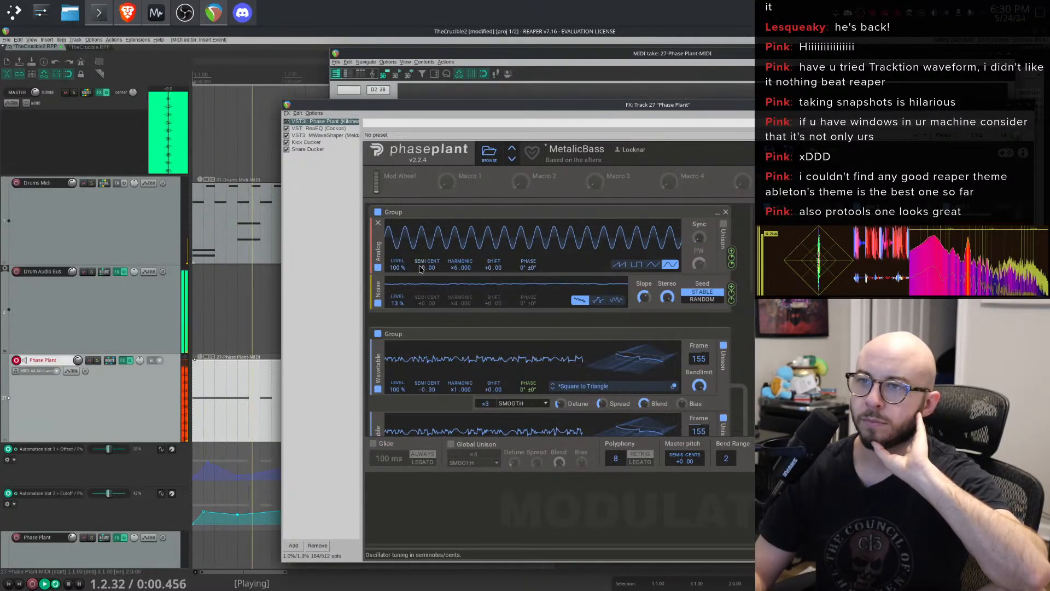
# - Set the analog oscillator's harmonic to 32 and its level to 44%
pyautogui.moveTo(453, 271); pyautogui.dragTo(453, 214)
pyautogui.moveTo(398, 268); pyautogui.dragTo(398, 306)
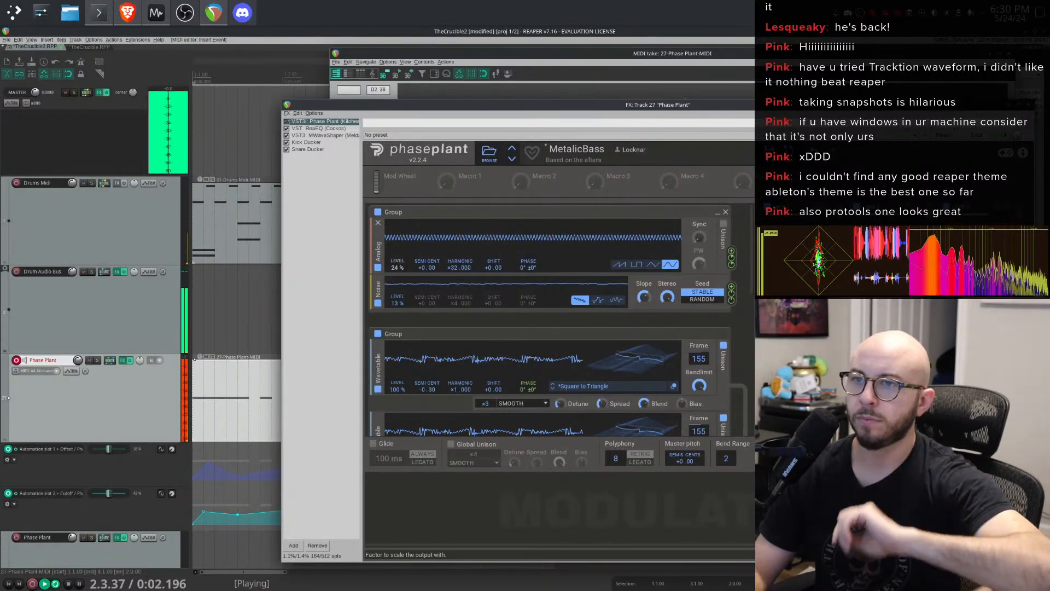
pyautogui.moveTo(398, 303)
pyautogui.mouseDown()
pyautogui.moveTo(398, 269)
pyautogui.moveTo(398, 322)
pyautogui.moveTo(398, 271)
pyautogui.moveTo(398, 300)
pyautogui.mouseUp()
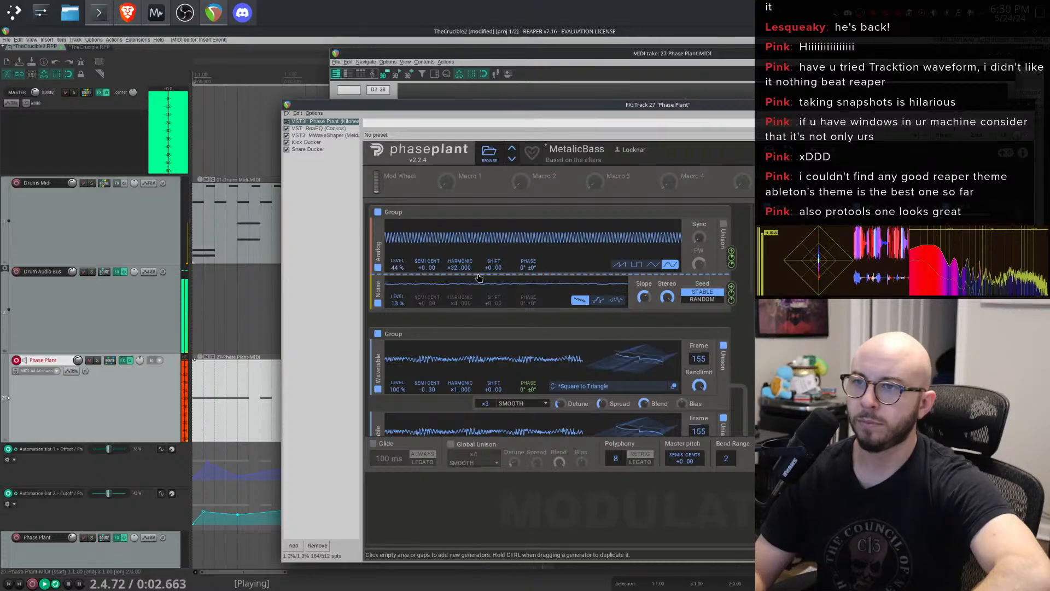
# - Set the analog oscillator's harmonic to 6 and its level to 100%
pyautogui.moveTo(453, 272); pyautogui.dragTo(453, 304)
pyautogui.moveTo(398, 266); pyautogui.dragTo(398, 228)
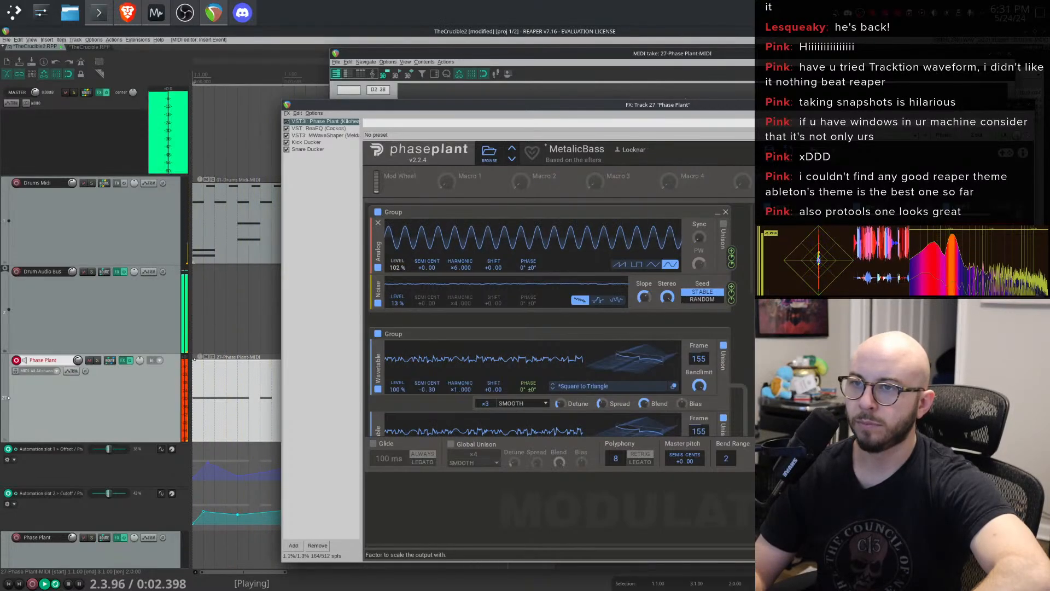
pyautogui.moveTo(397, 266); pyautogui.dragTo(398, 230)
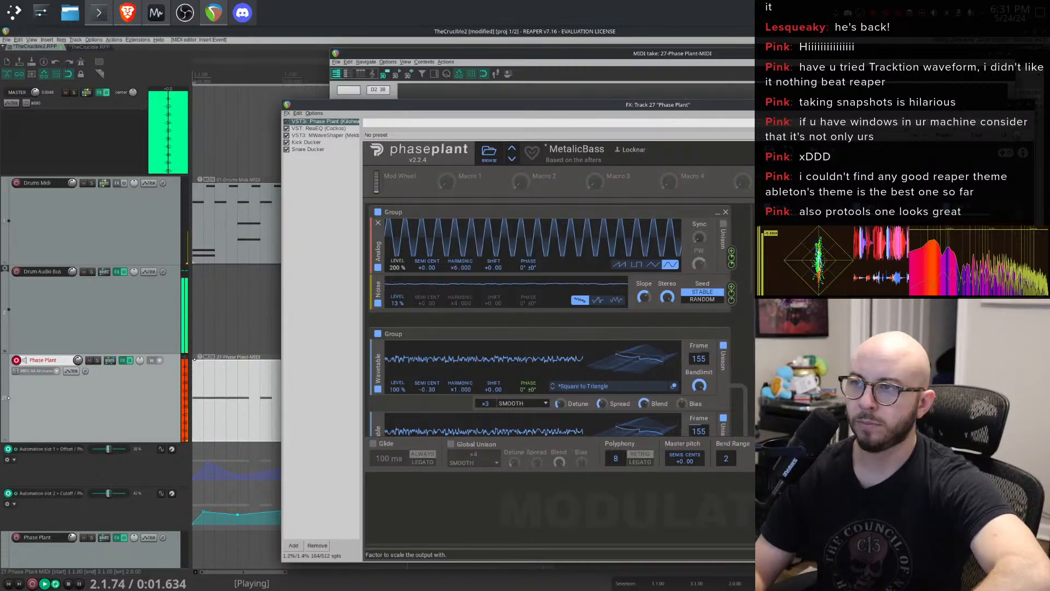
pyautogui.moveTo(397, 267)
pyautogui.mouseDown()
pyautogui.moveTo(397, 306)
pyautogui.moveTo(398, 272)
pyautogui.mouseUp()
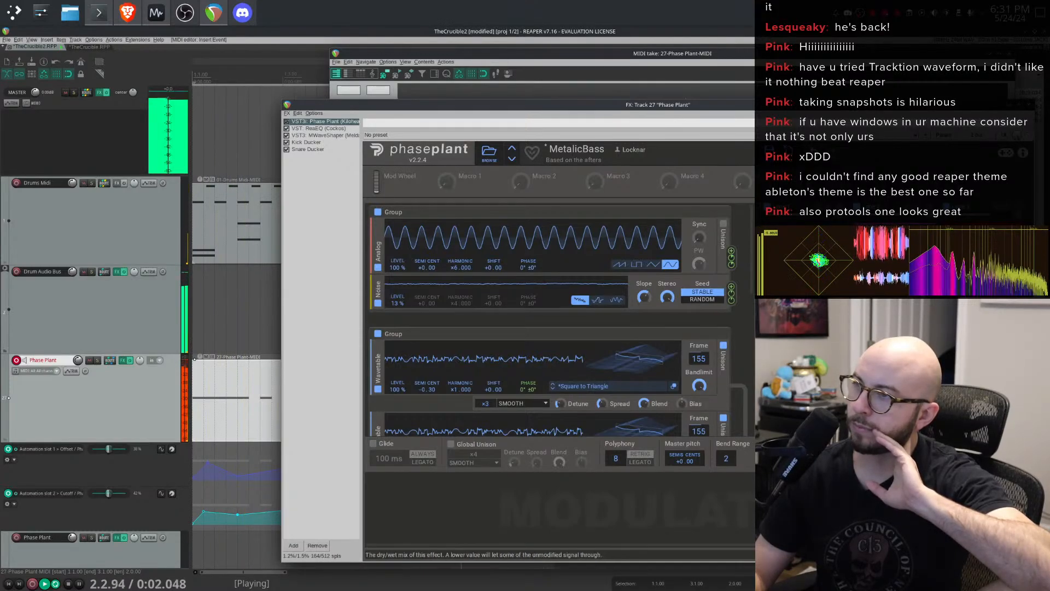
pyautogui.click(419, 492)
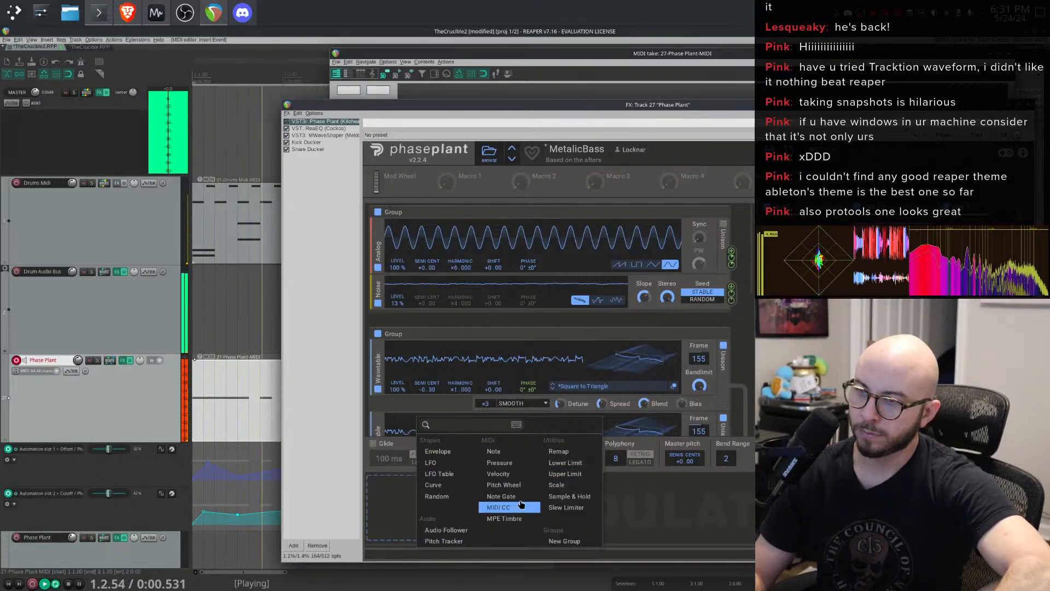
pyautogui.press('Escape')
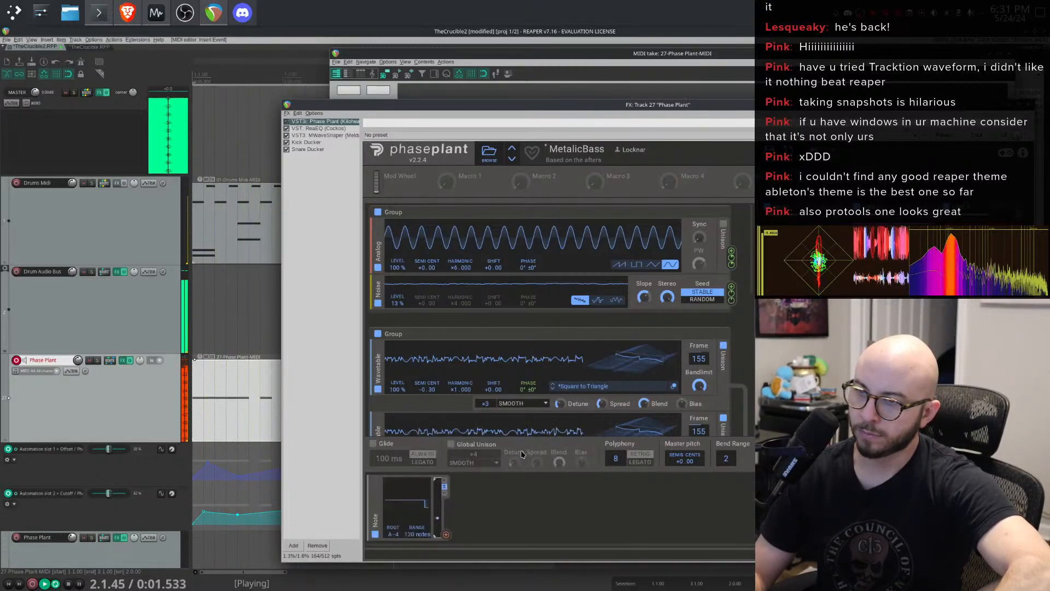
pyautogui.click(375, 484)
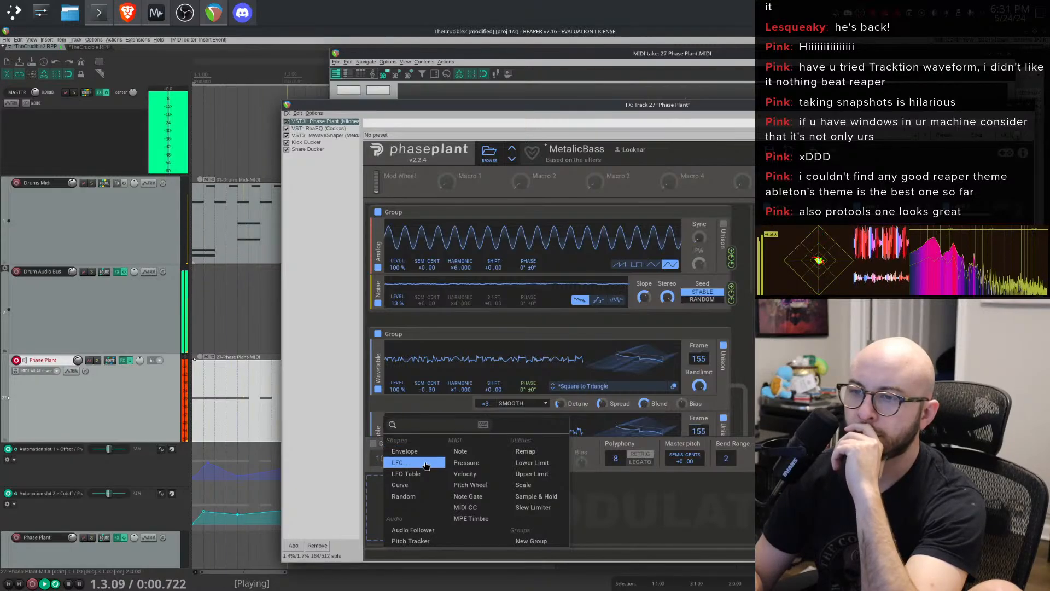
# - Try an LFO modulator reshaped into a decaying ramp with a changed trigger mode, then delete it
pyautogui.click(411, 462)
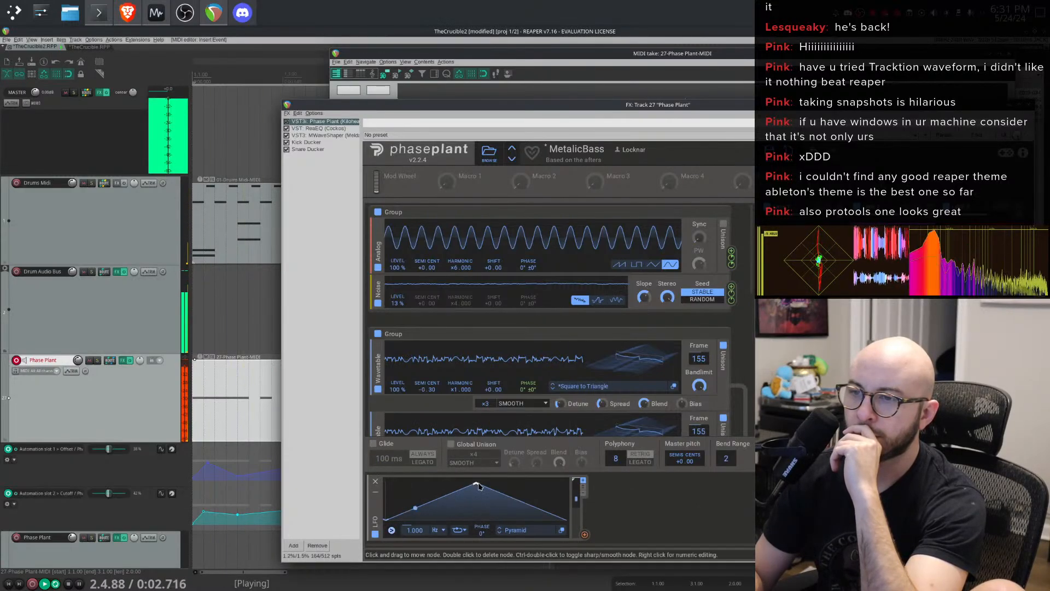
pyautogui.moveTo(471, 480); pyautogui.dragTo(385, 474)
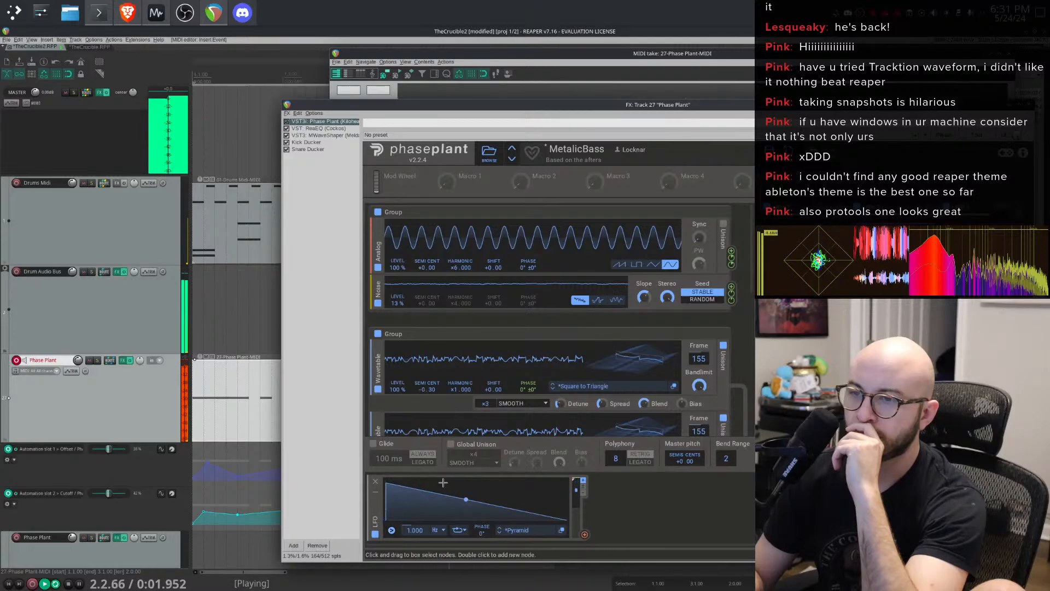
pyautogui.moveTo(451, 498); pyautogui.dragTo(462, 465)
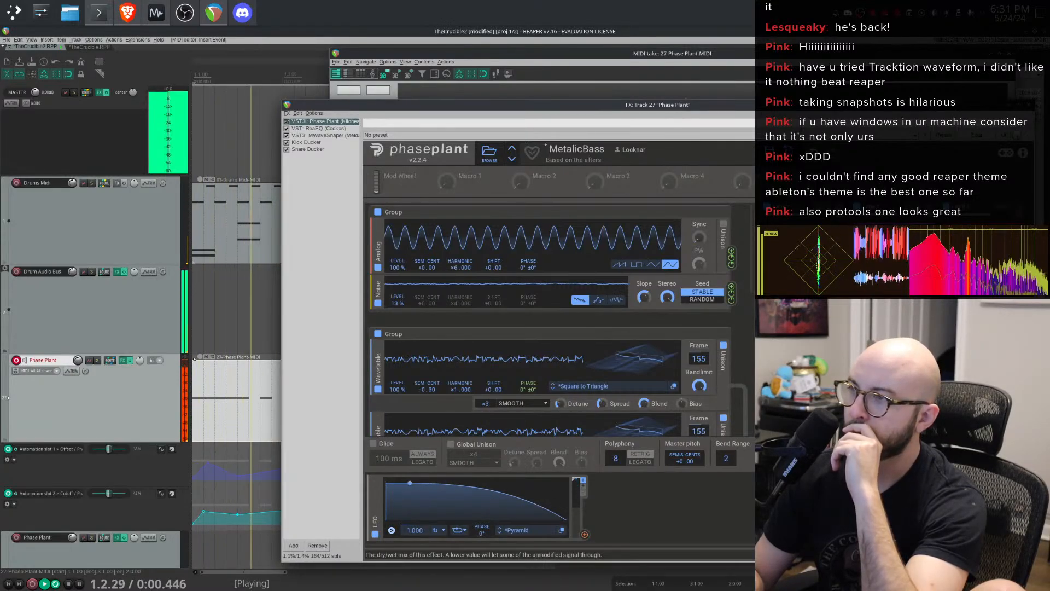
pyautogui.click(461, 535)
pyautogui.click(477, 511)
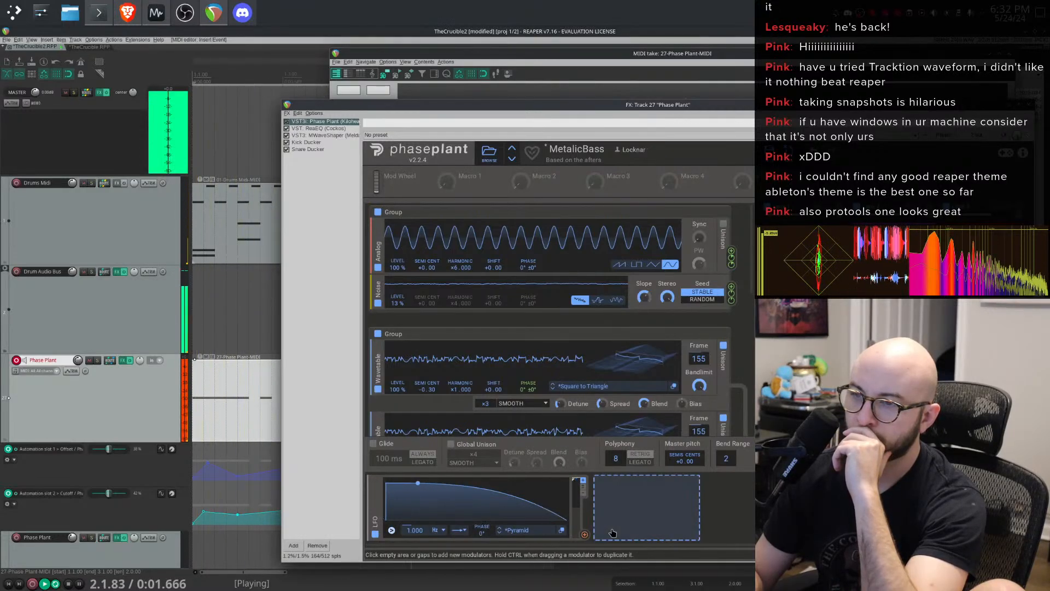
pyautogui.moveTo(584, 534); pyautogui.dragTo(733, 431)
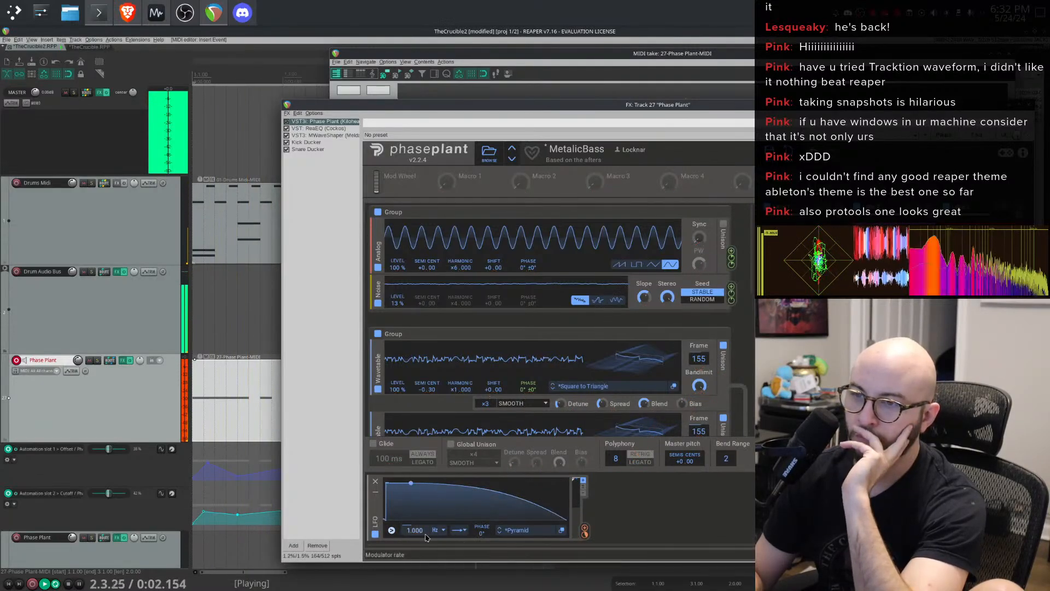
pyautogui.click(376, 481)
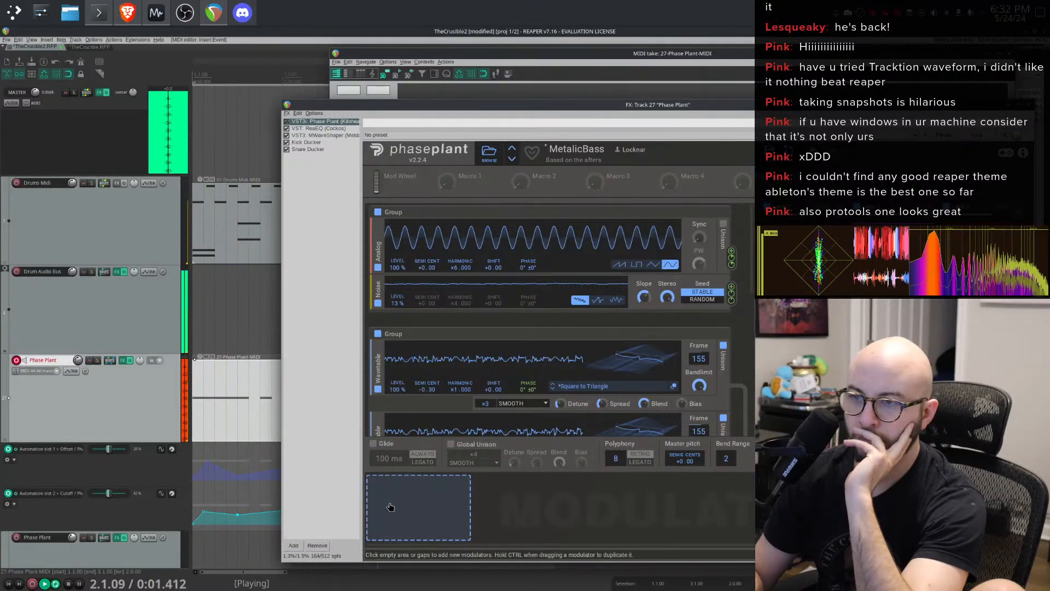
# - Add an Envelope modulator, set its attack to 0 ms and drag its modulation output toward a parameter
pyautogui.click(392, 506)
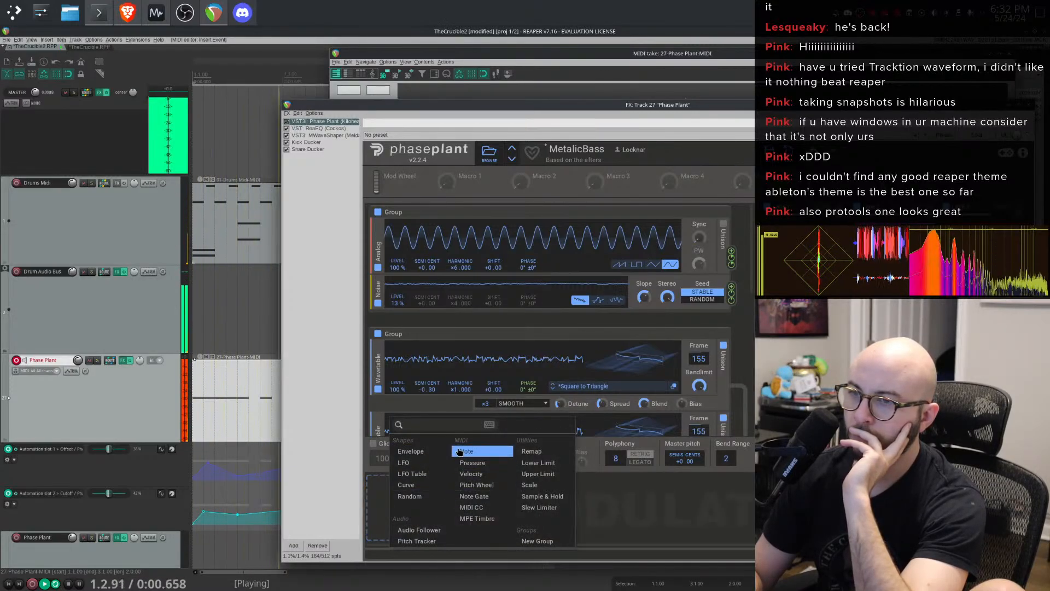
pyautogui.click(429, 453)
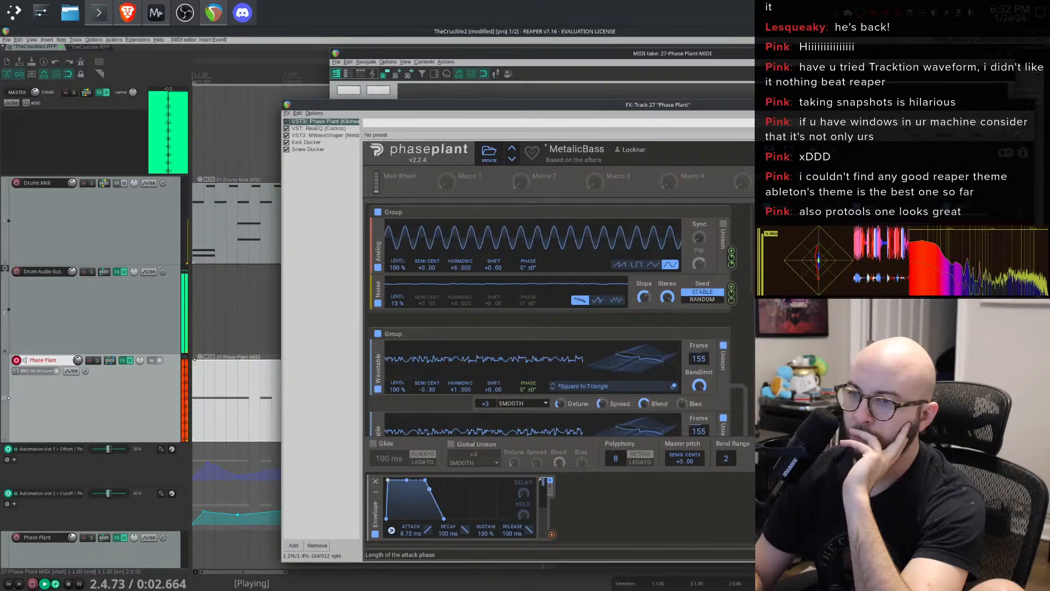
pyautogui.moveTo(388, 480); pyautogui.dragTo(386, 480)
pyautogui.moveTo(551, 535); pyautogui.dragTo(754, 337)
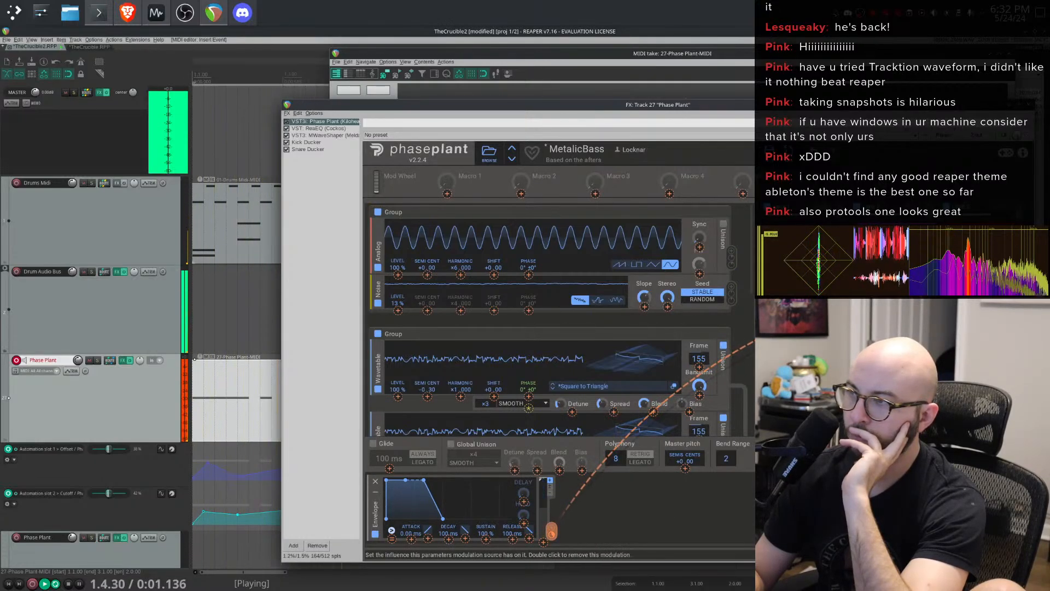
pyautogui.click(551, 531)
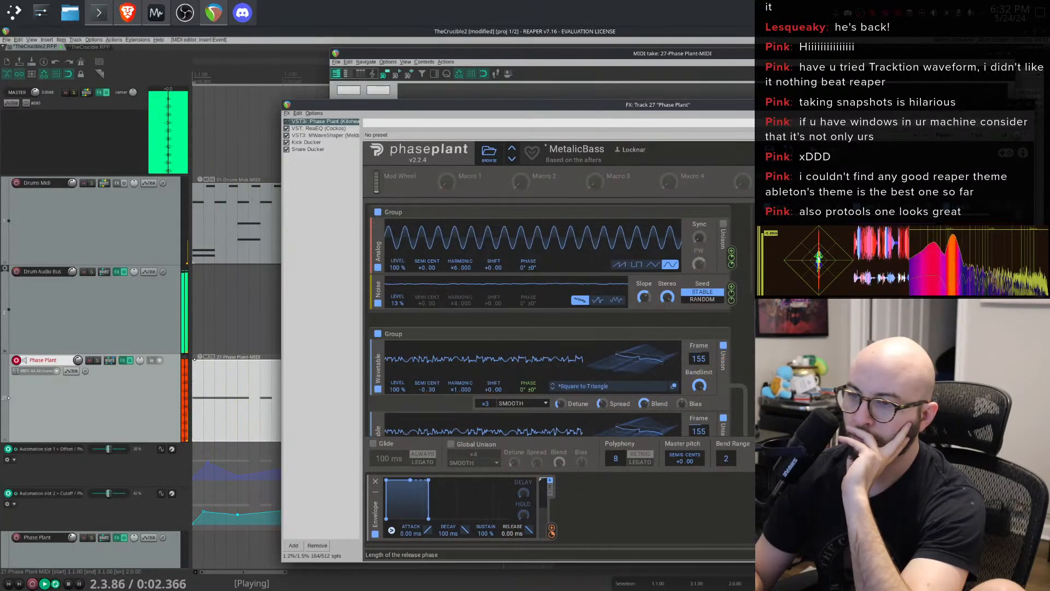
pyautogui.moveTo(551, 535); pyautogui.dragTo(552, 533)
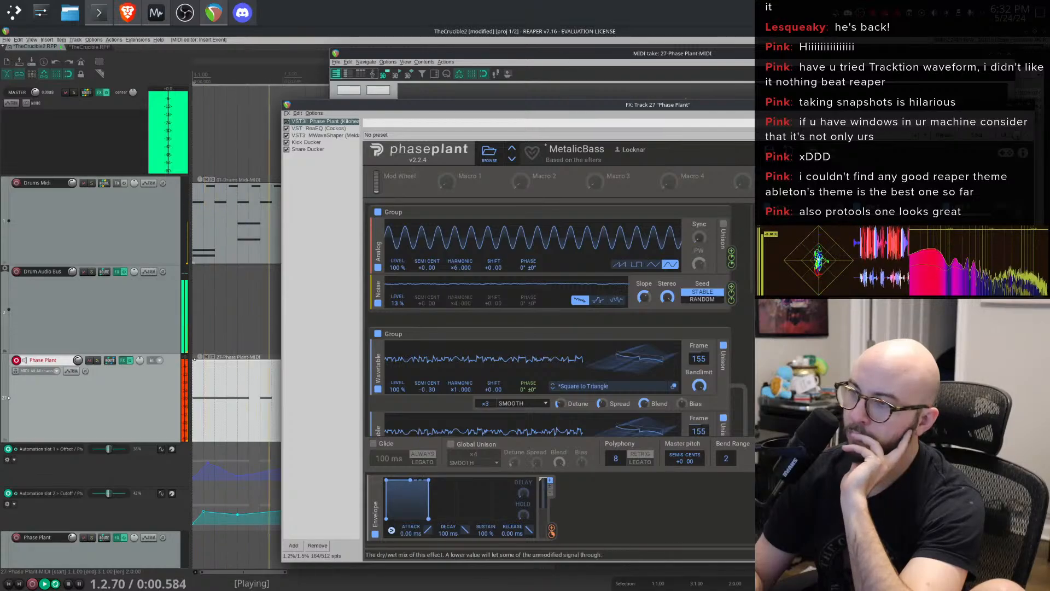
pyautogui.moveTo(551, 530); pyautogui.dragTo(755, 377)
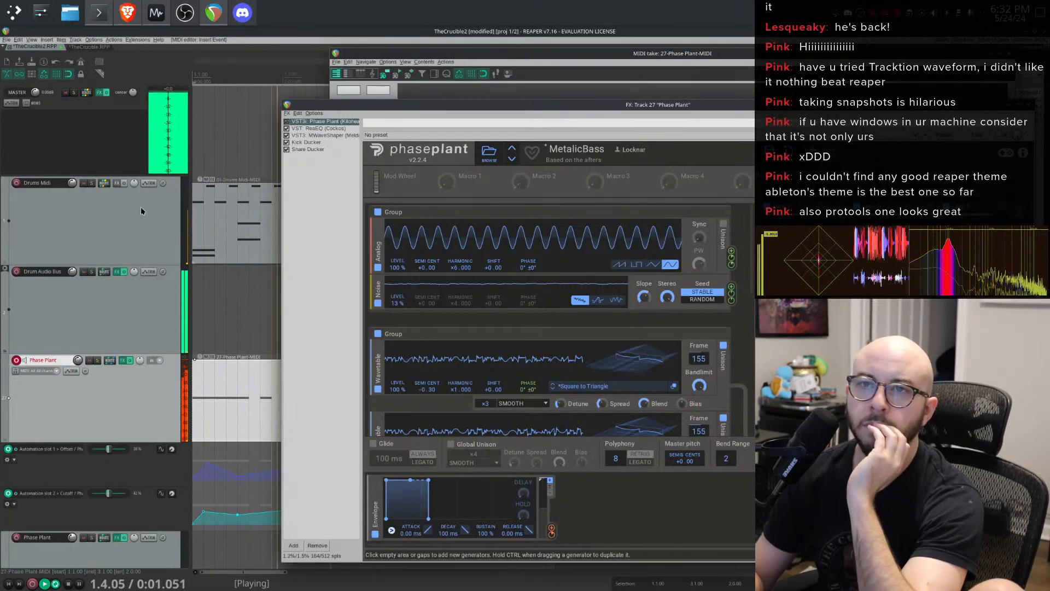
# - Mute the drum MIDI item, retry linking the envelope output, and close the FX and MIDI editor windows
pyautogui.click(207, 180)
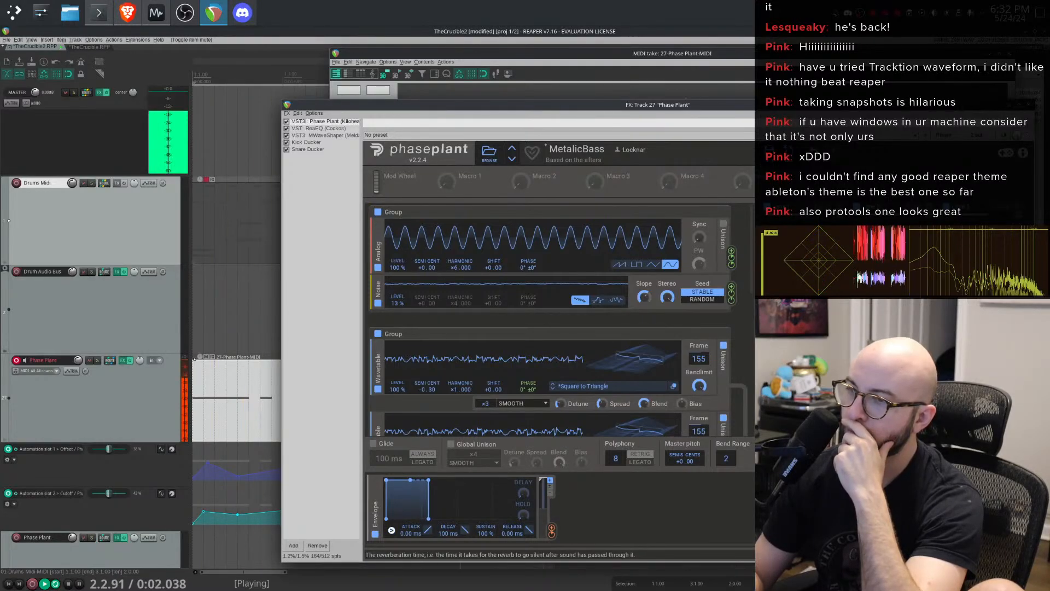
pyautogui.scroll(-6, 631, 334)
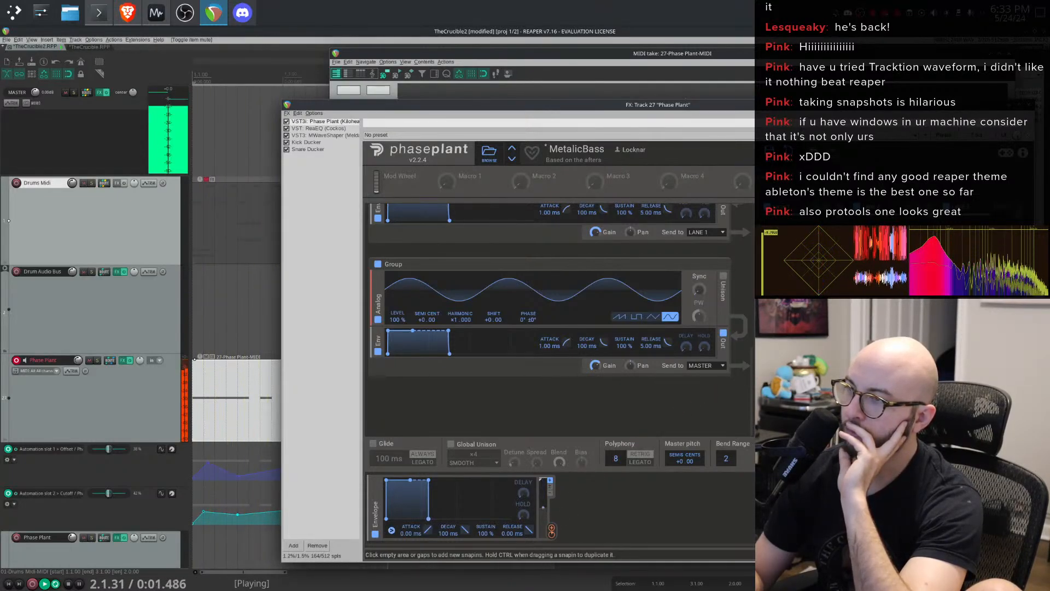
pyautogui.moveTo(552, 529); pyautogui.dragTo(755, 377)
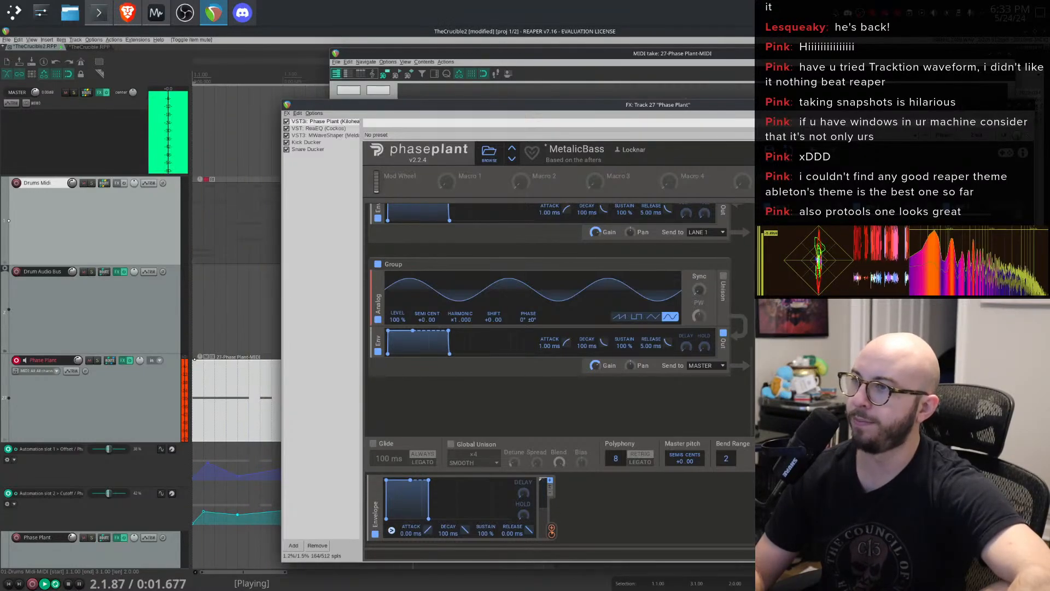
pyautogui.press('Escape')
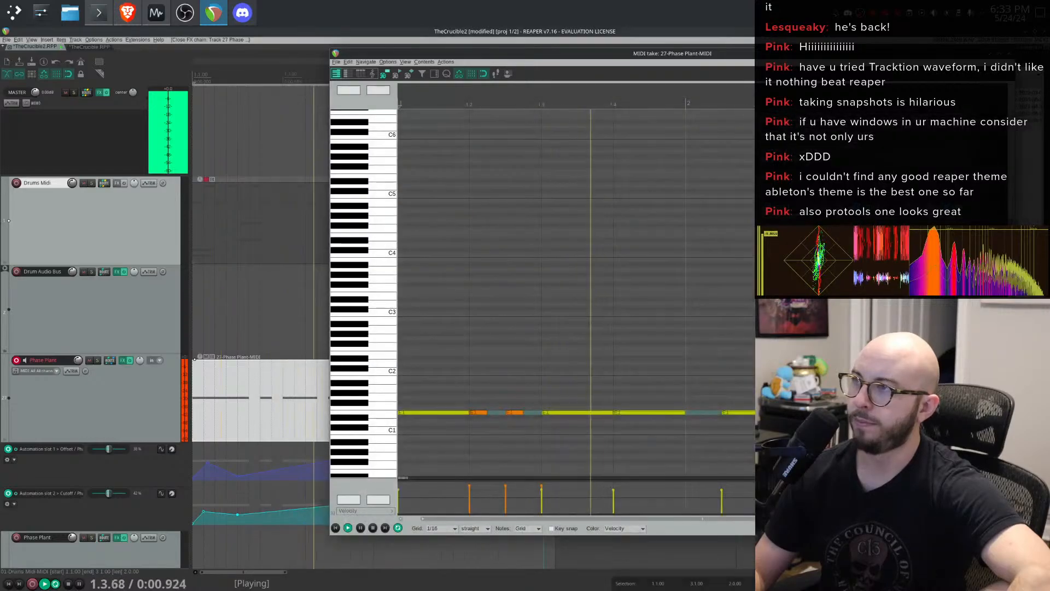
pyautogui.press('Escape')
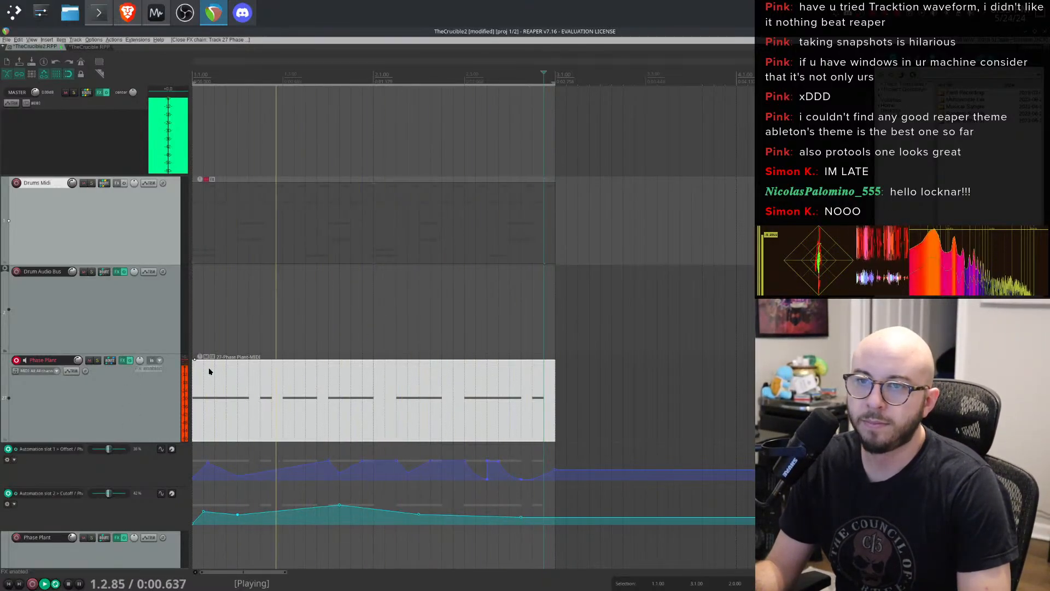
# - Play back the project and scroll the arrangement to review the lower Phase Plant and Reverb Receiver tracks
pyautogui.press('space')
pyautogui.press('space')
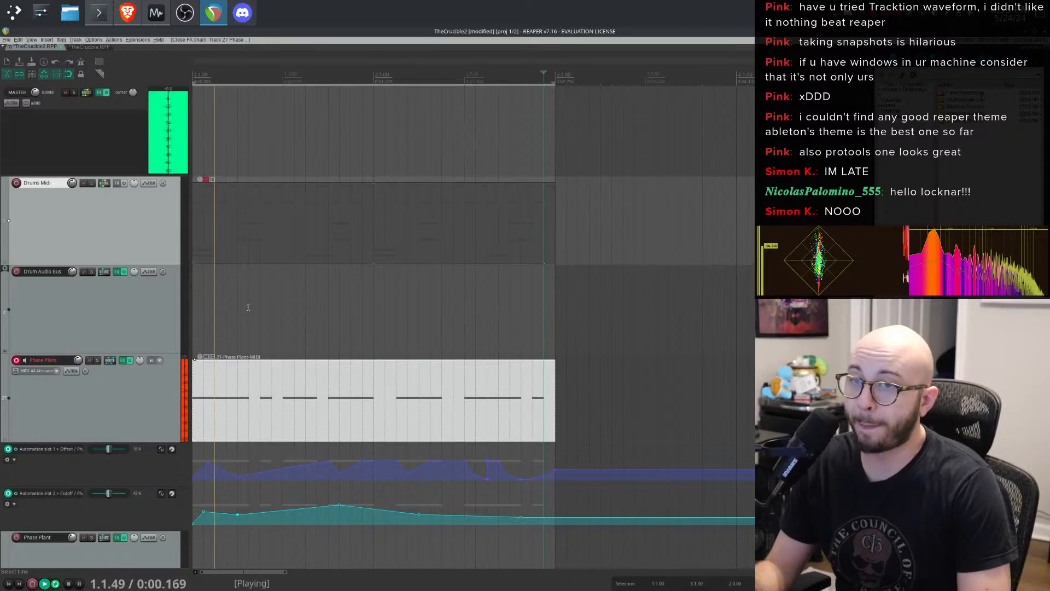
pyautogui.press('space')
pyautogui.scroll(-3, 229, 341)
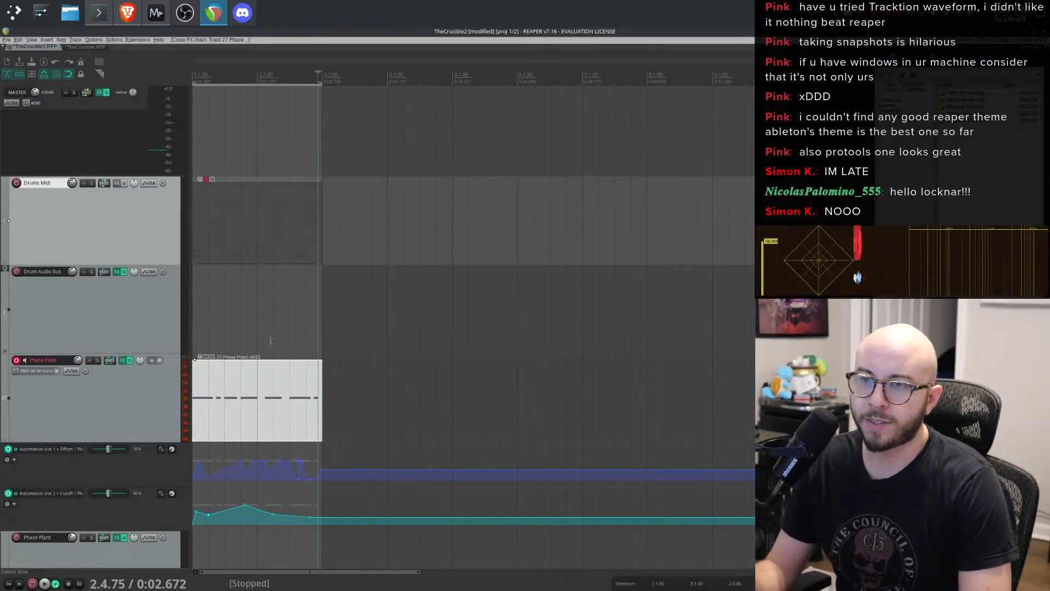
pyautogui.scroll(3, 271, 341)
pyautogui.scroll(-4, 266, 328)
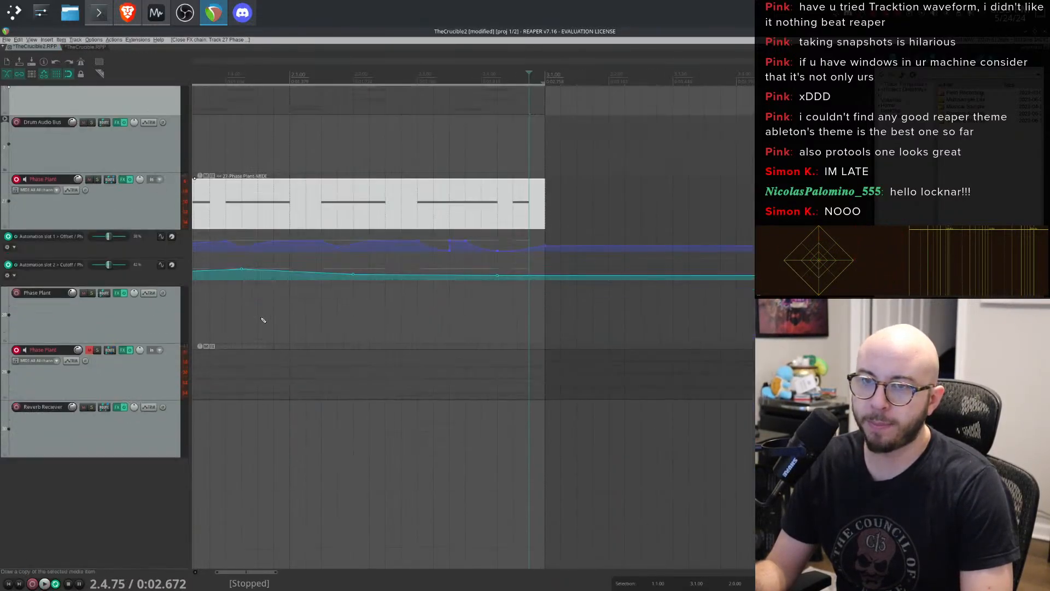
pyautogui.scroll(-2, 248, 305)
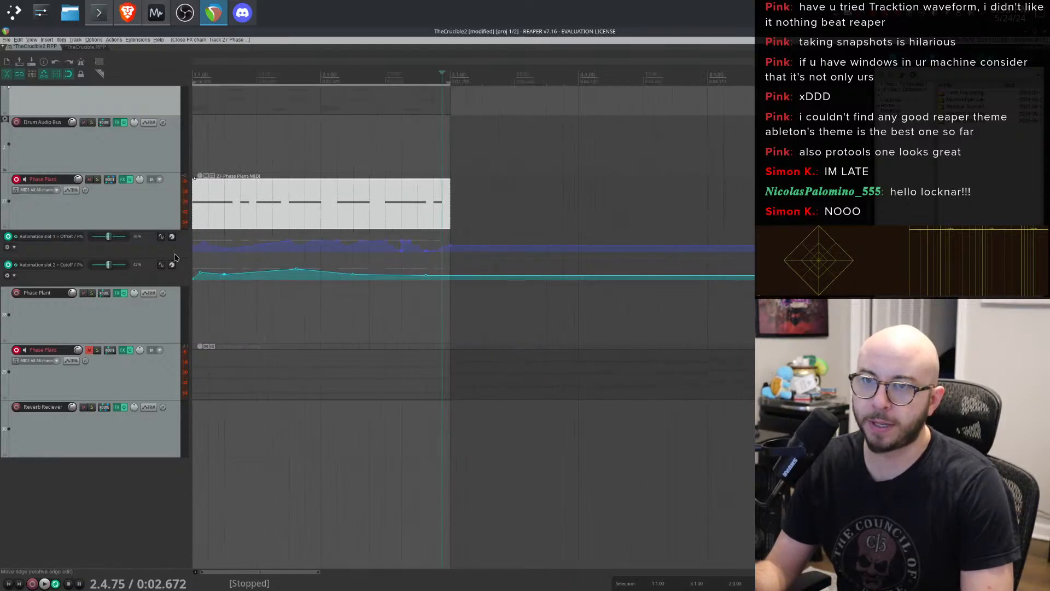
pyautogui.click(131, 381)
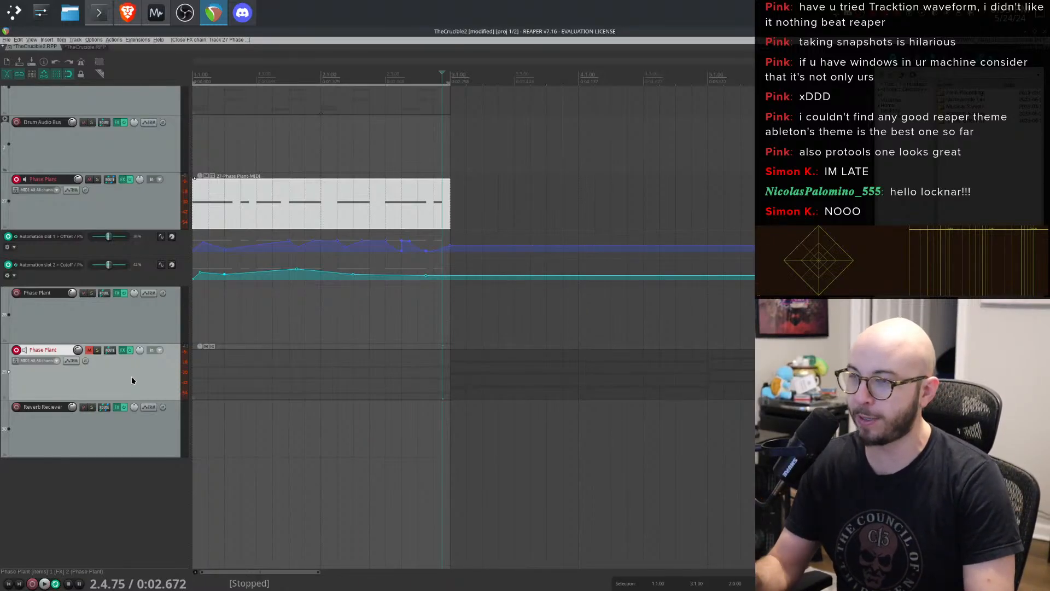
pyautogui.click(187, 12)
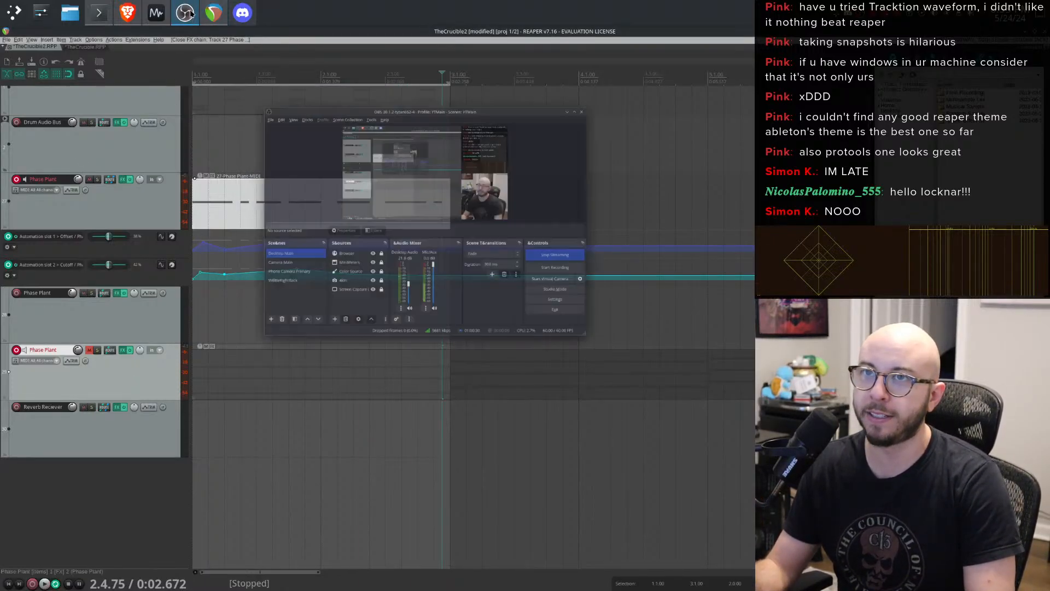
pyautogui.click(187, 12)
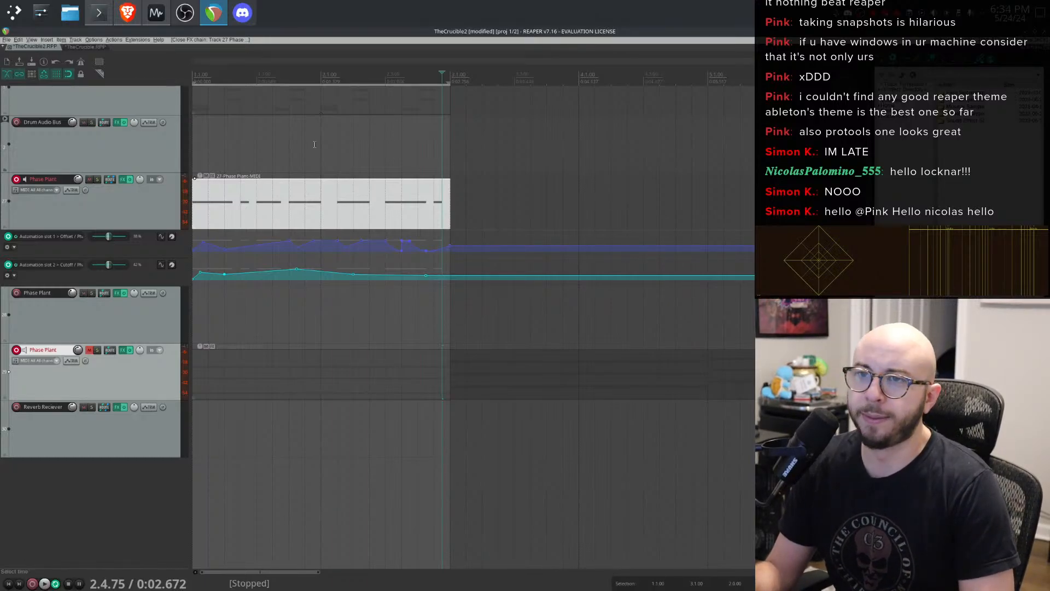
# - Open the Phase Plant track's MWaveShaper, pull the curve's middle point down slightly, and close the FX window
pyautogui.press('space')
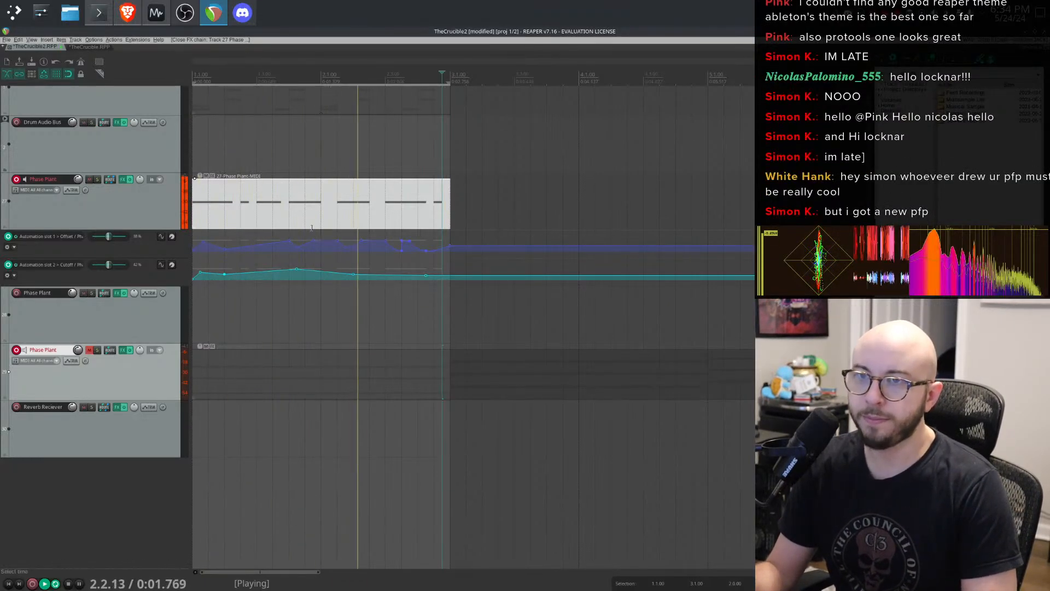
pyautogui.click(123, 182)
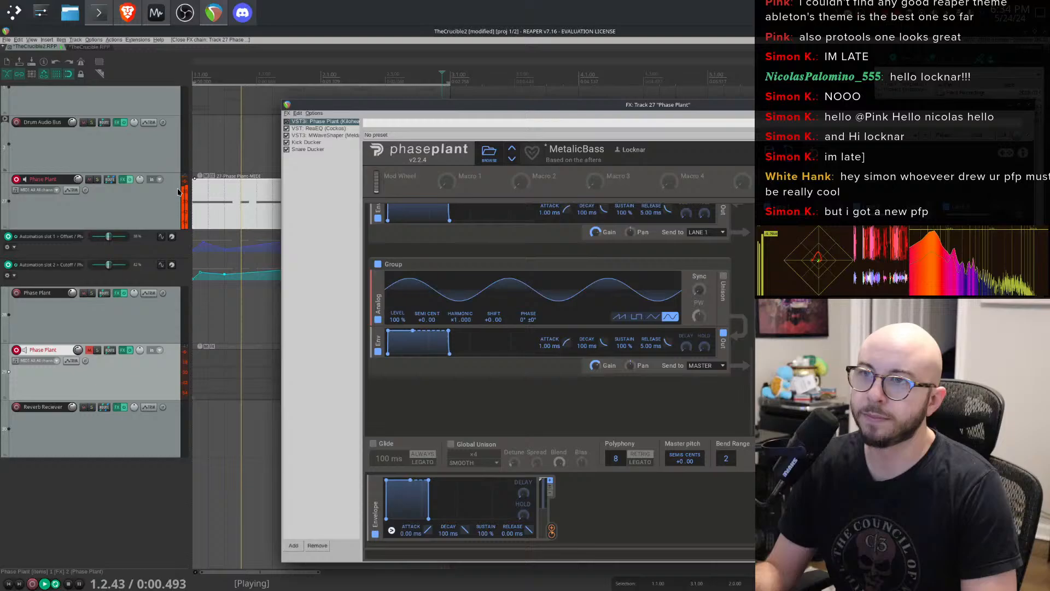
pyautogui.click(312, 137)
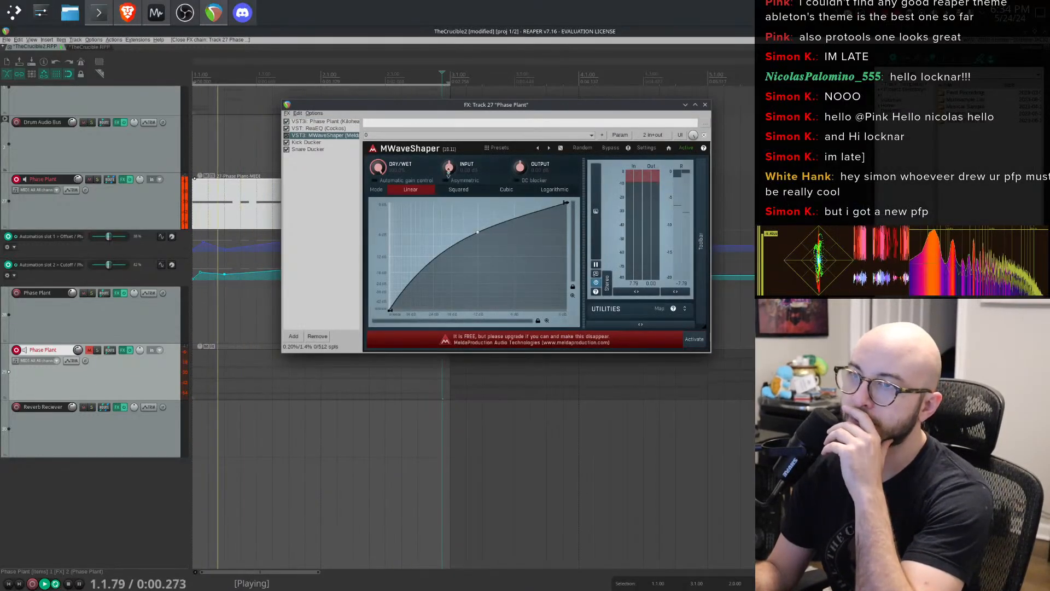
pyautogui.moveTo(480, 239); pyautogui.dragTo(485, 252)
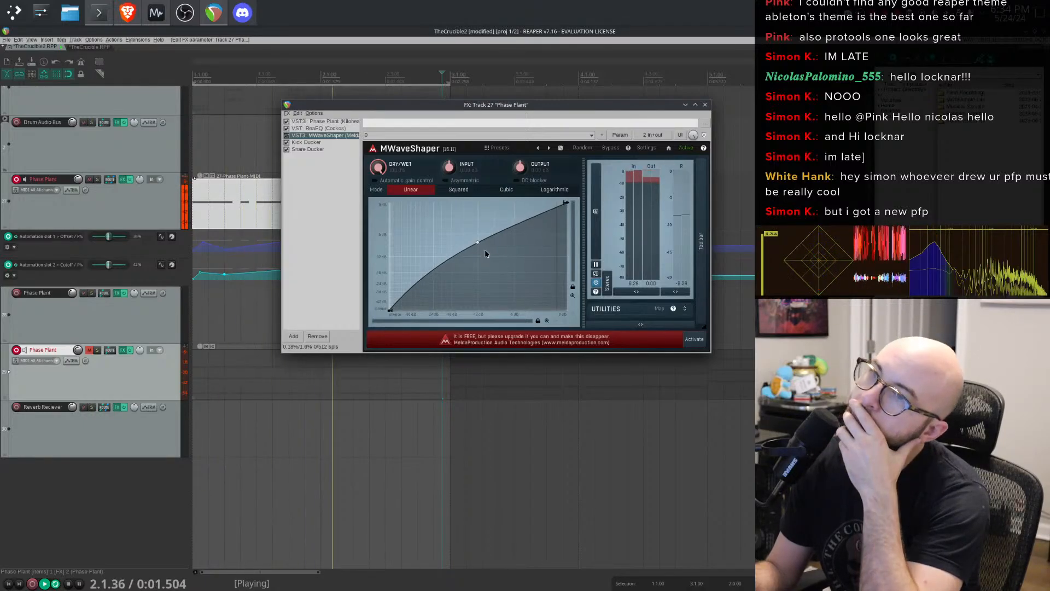
pyautogui.click(706, 106)
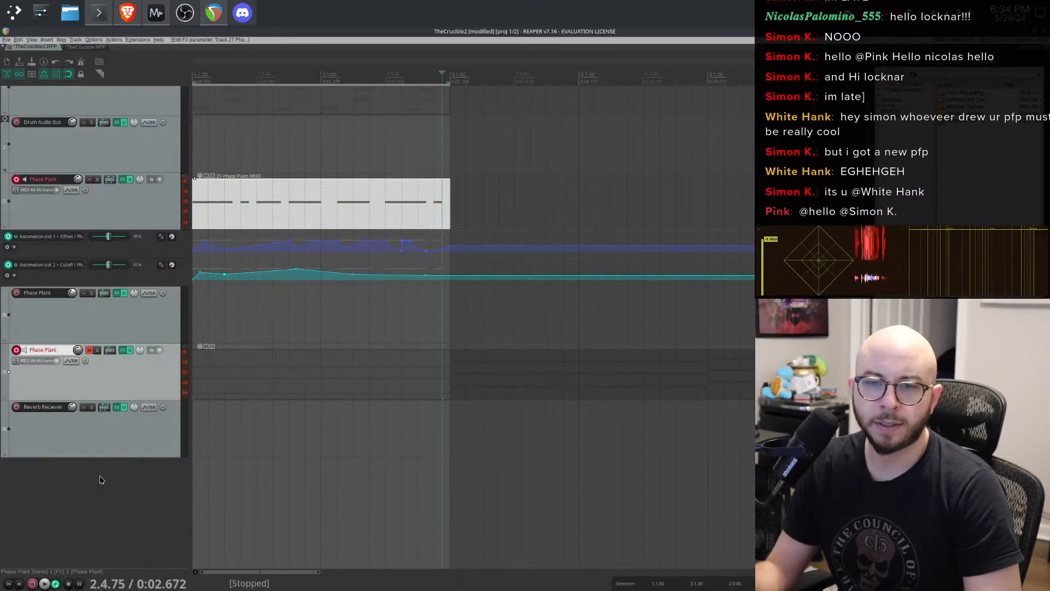
# - Try adding a Pro-Q 3 EQ to the Phase Plant track's FX chain, then remove it and close the FX window
pyautogui.click(97, 206)
pyautogui.click(122, 179)
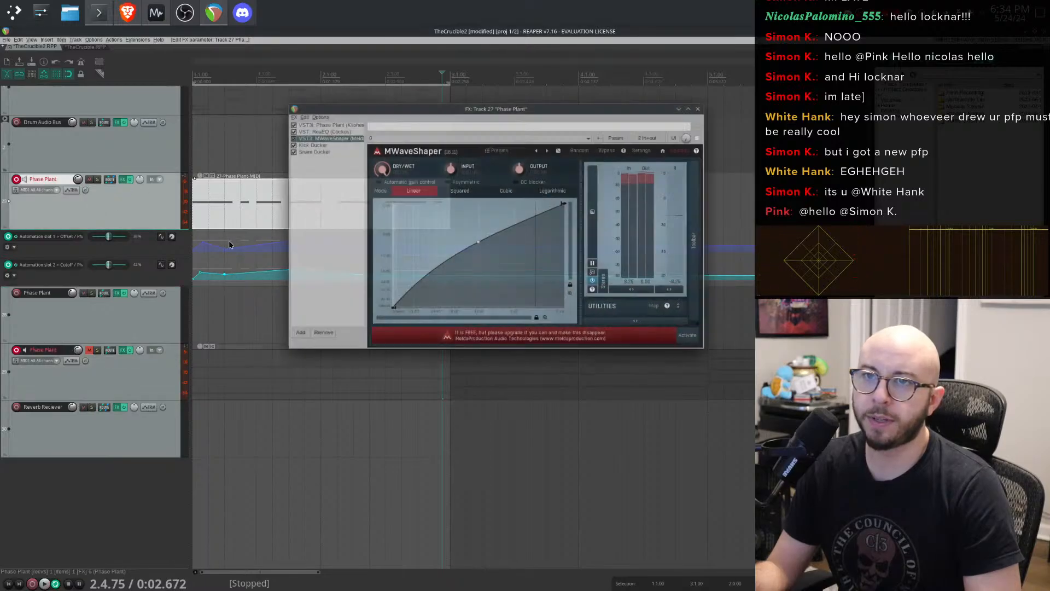
pyautogui.click(294, 336)
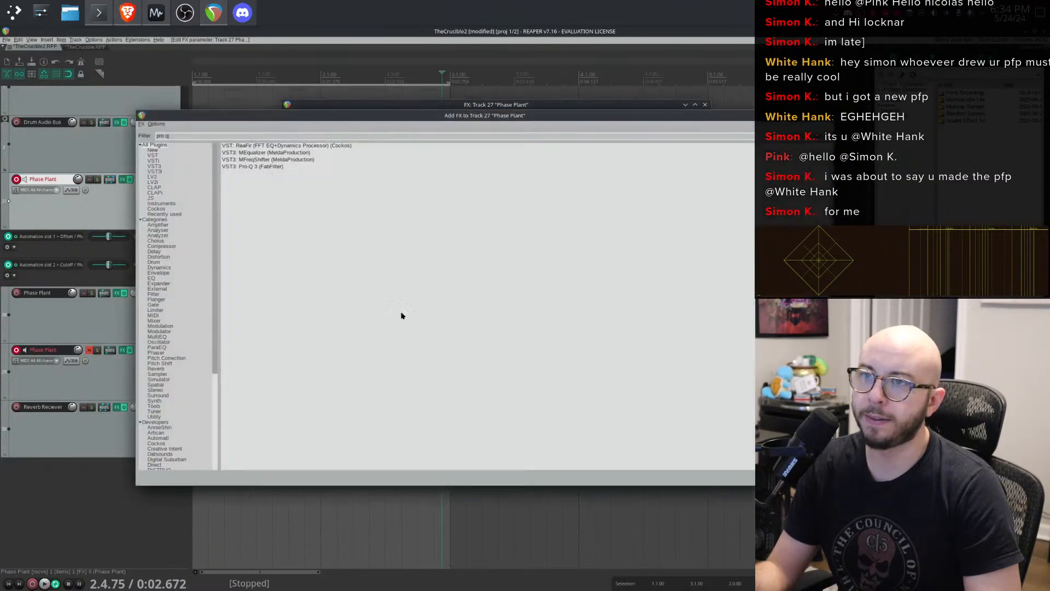
pyautogui.click(284, 168)
pyautogui.doubleClick(299, 166)
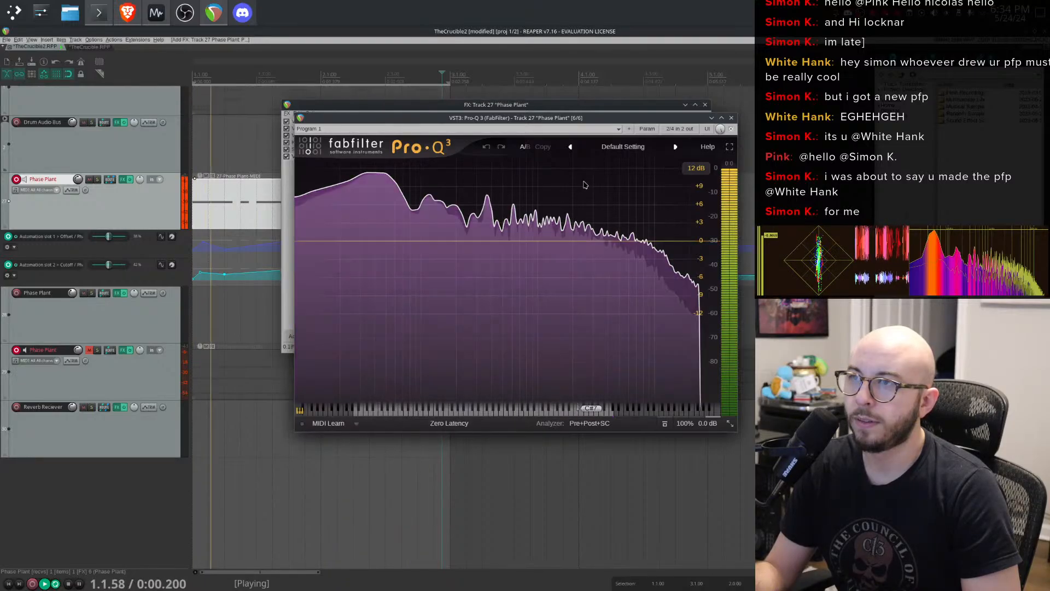
pyautogui.click(731, 118)
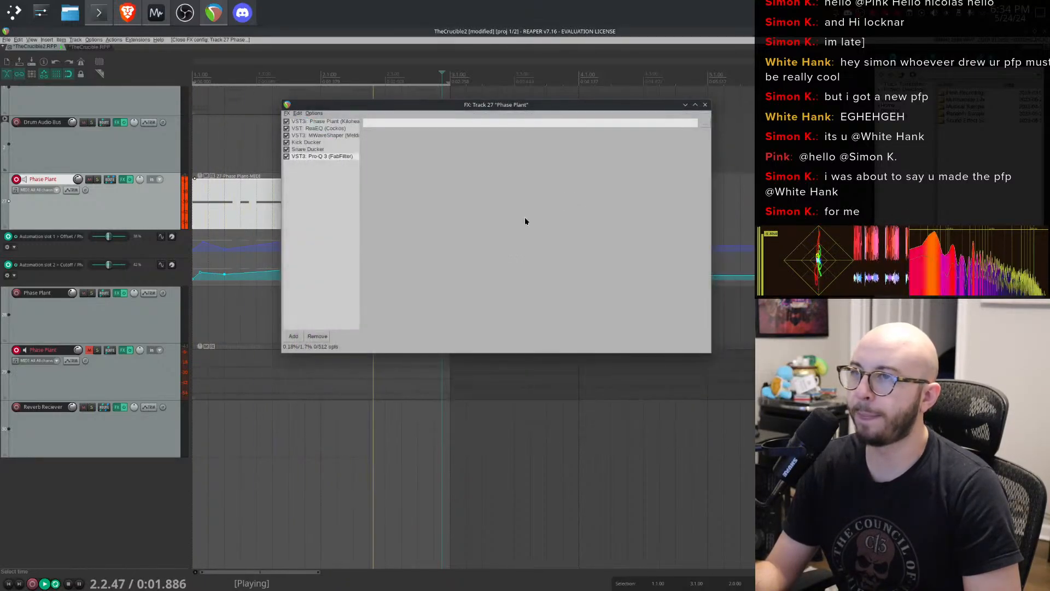
pyautogui.click(352, 159)
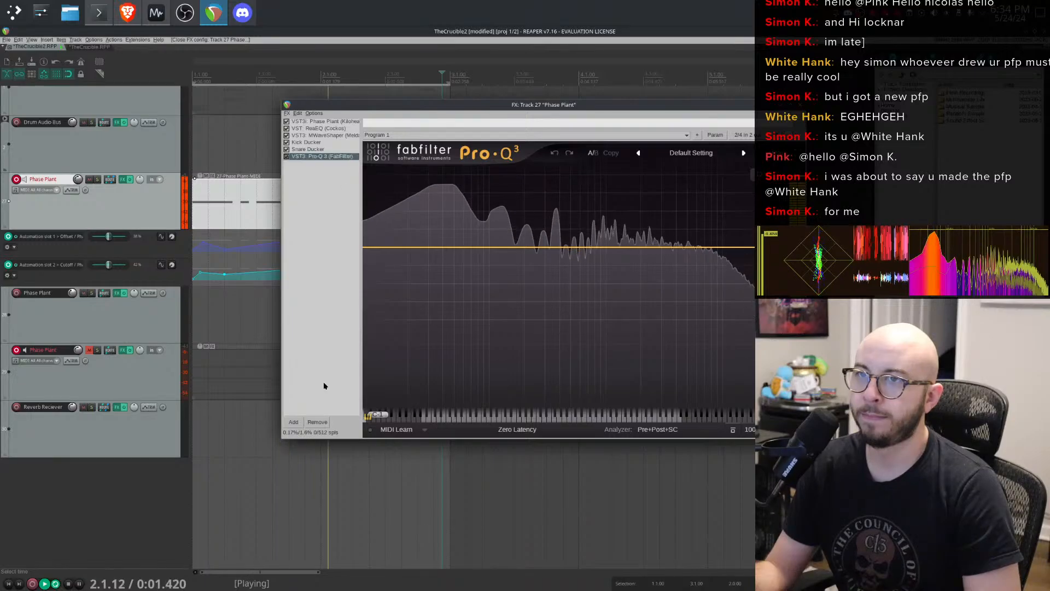
pyautogui.click(317, 421)
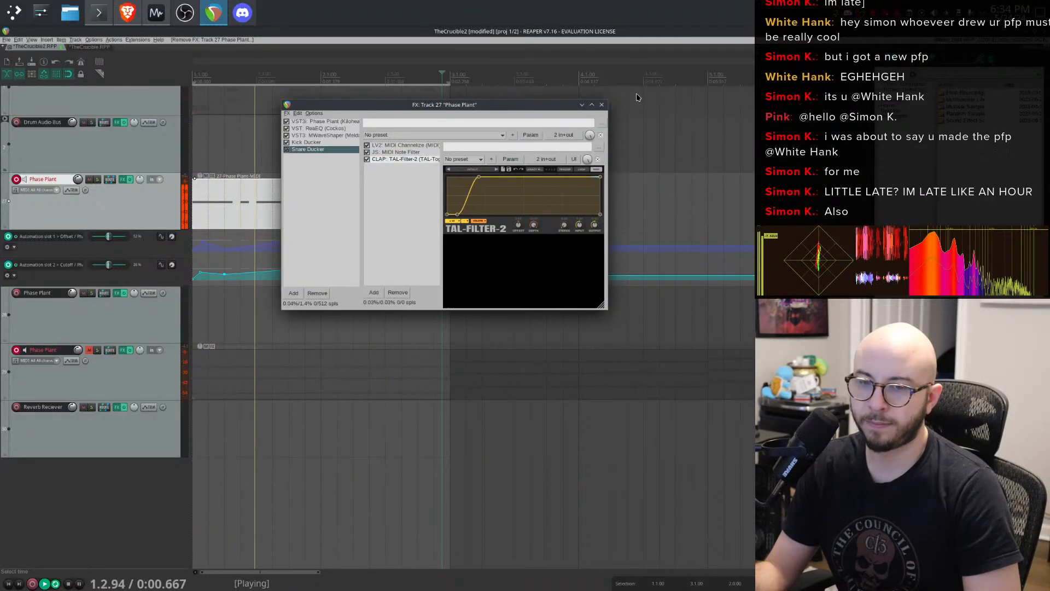
pyautogui.click(583, 105)
pyautogui.press('space')
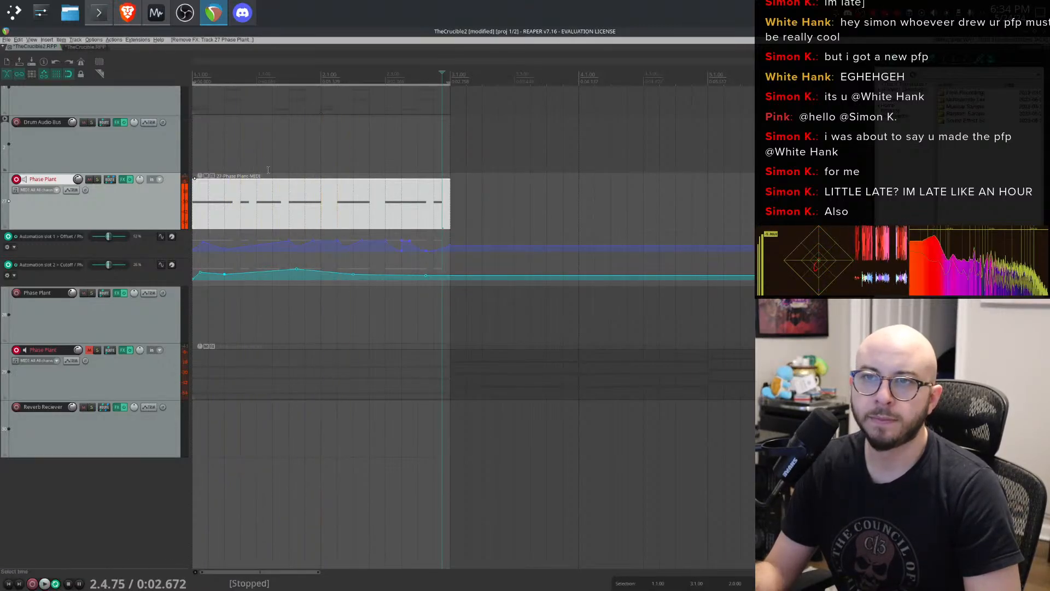
# - Open the lower Phase Plant track's MIDI item in the MIDI editor and delete all of its chord notes
pyautogui.click(93, 386)
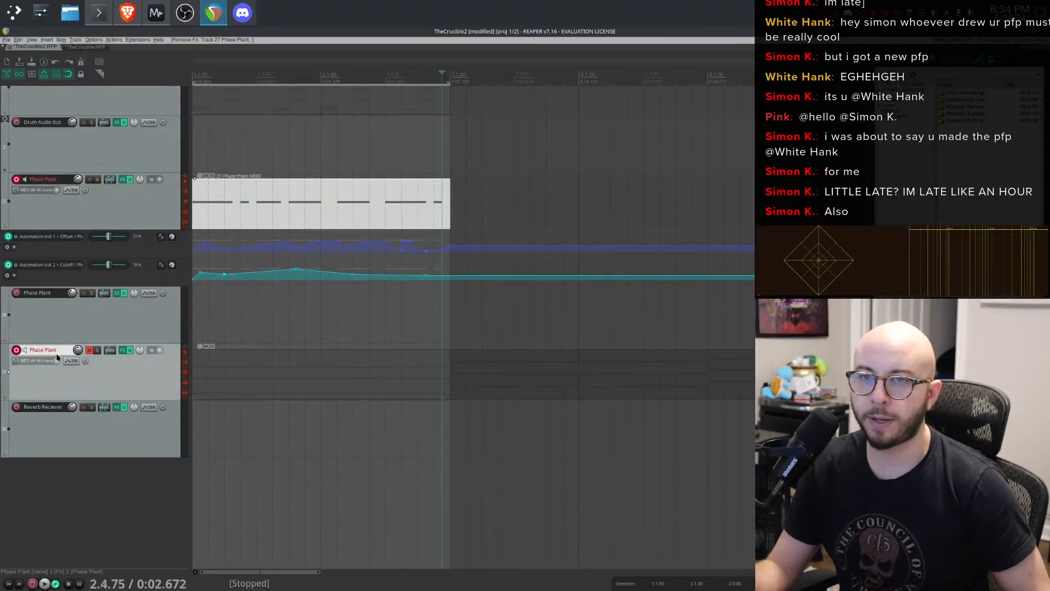
pyautogui.click(295, 360)
pyautogui.moveTo(262, 383)
pyautogui.mouseDown()
pyautogui.moveTo(249, 386)
pyautogui.moveTo(559, 383)
pyautogui.moveTo(273, 380)
pyautogui.mouseUp()
pyautogui.press('space')
pyautogui.press('space')
pyautogui.doubleClick(261, 379)
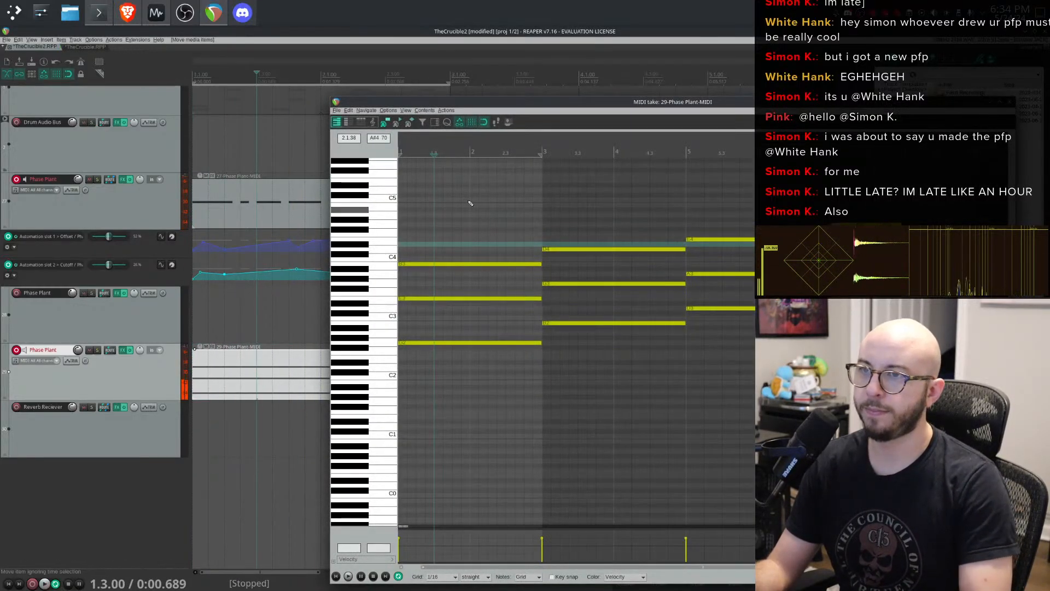
pyautogui.moveTo(464, 198); pyautogui.dragTo(754, 362)
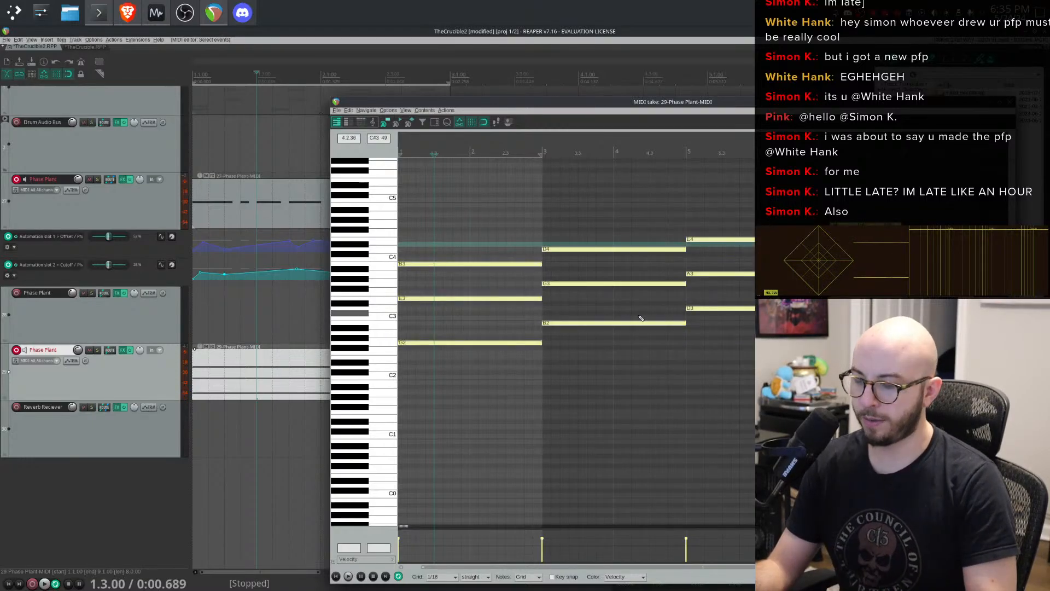
pyautogui.press('Delete')
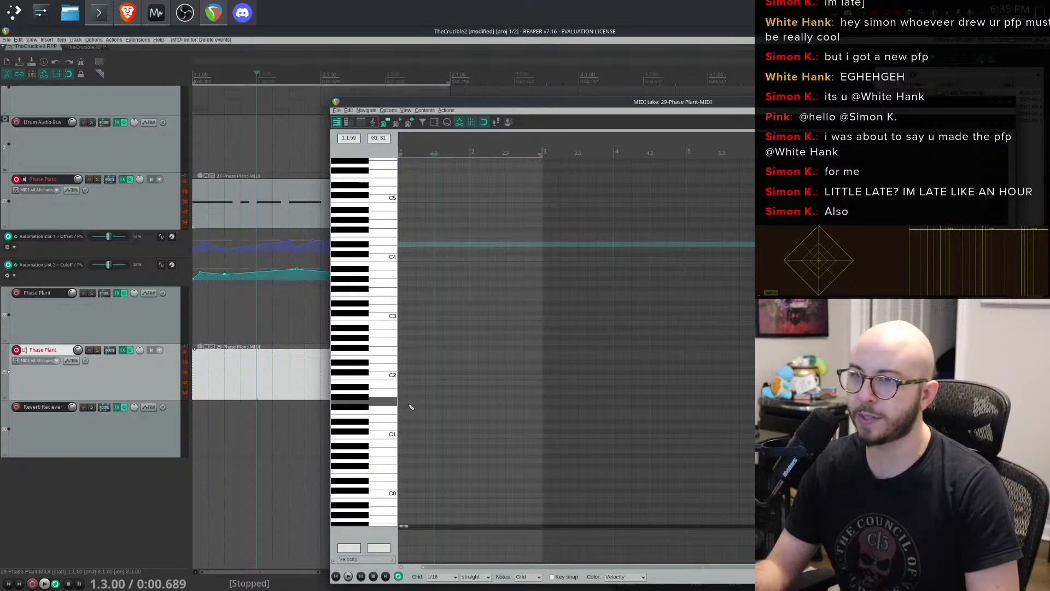
# - Insert a single note at E2 at the start of the emptied MIDI item and audition it during playback
pyautogui.click(406, 352)
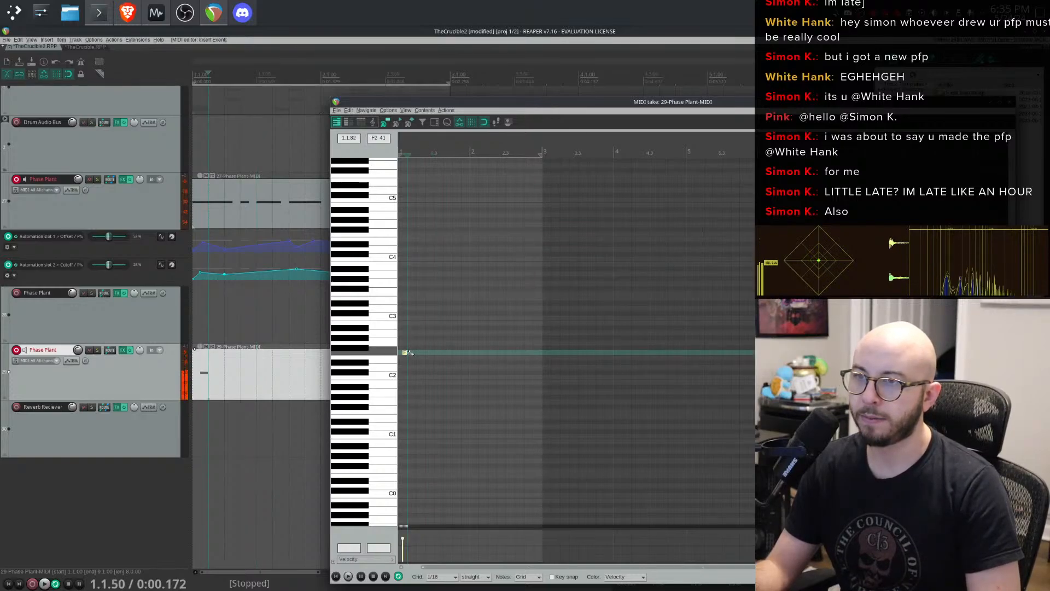
pyautogui.press('Down')
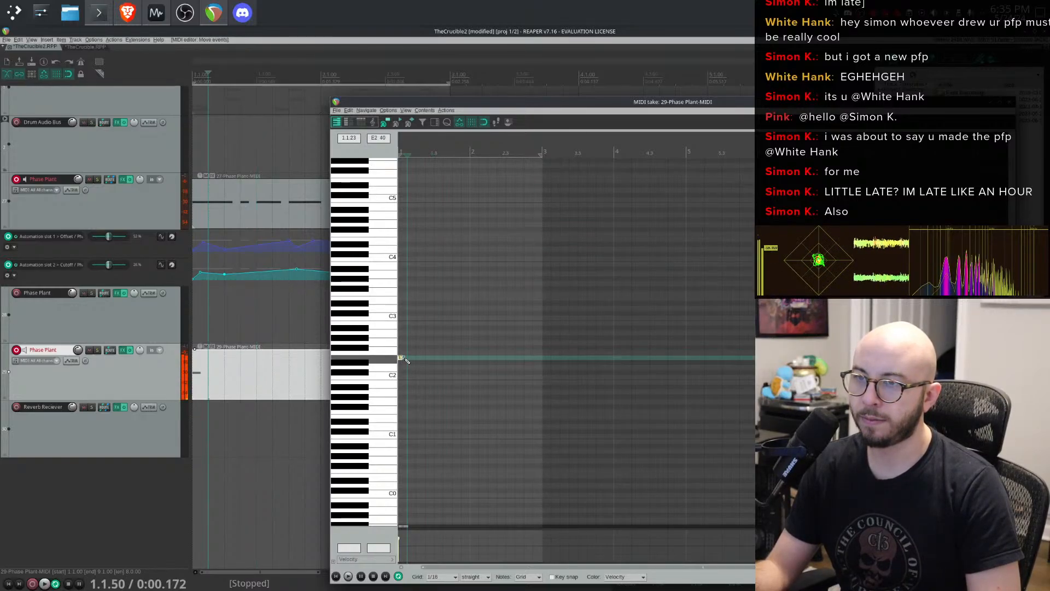
pyautogui.press('space')
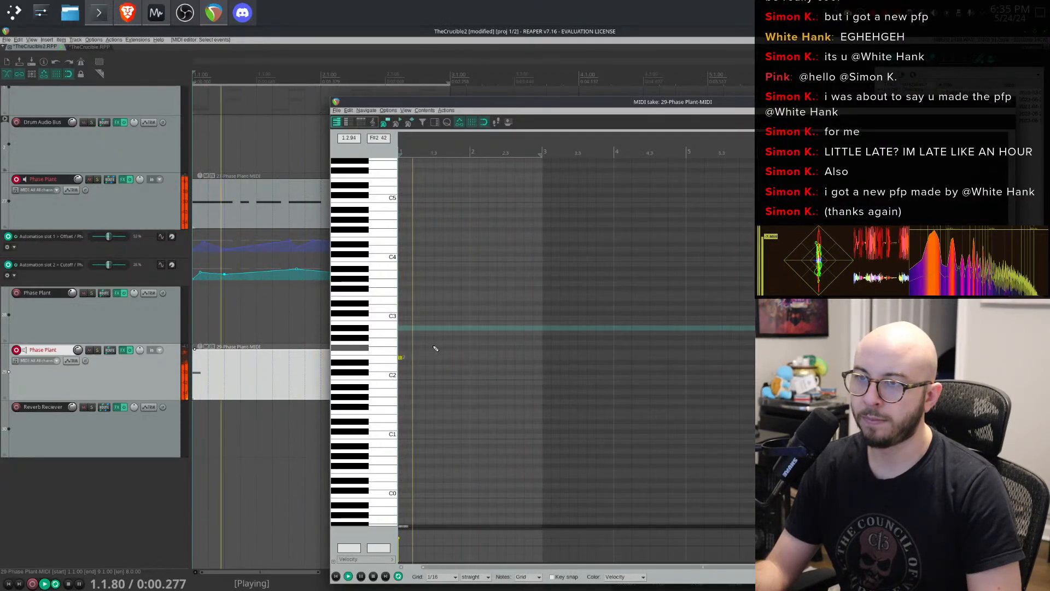
pyautogui.click(276, 191)
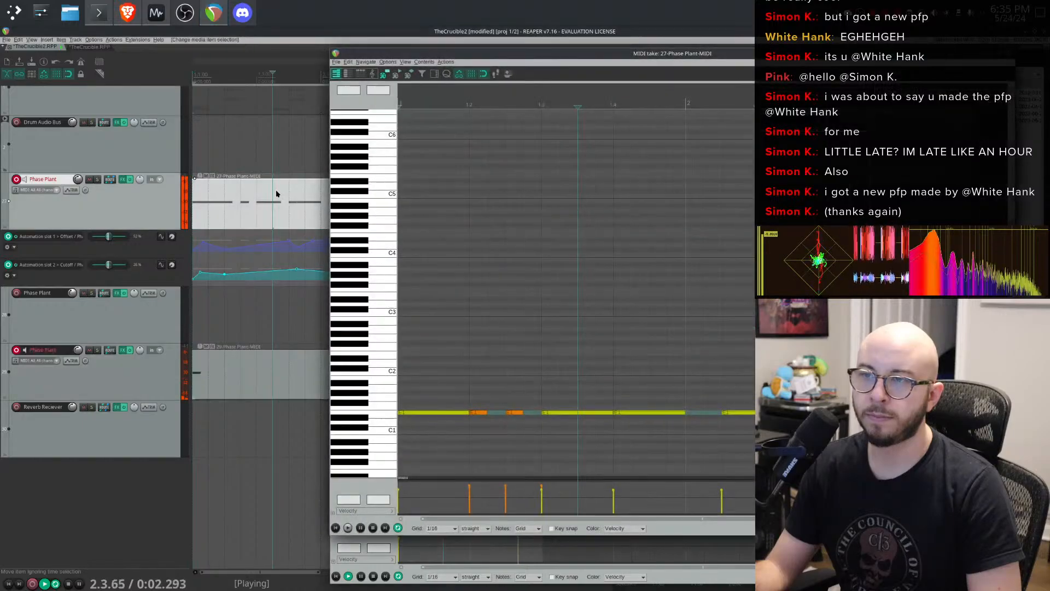
pyautogui.click(1010, 54)
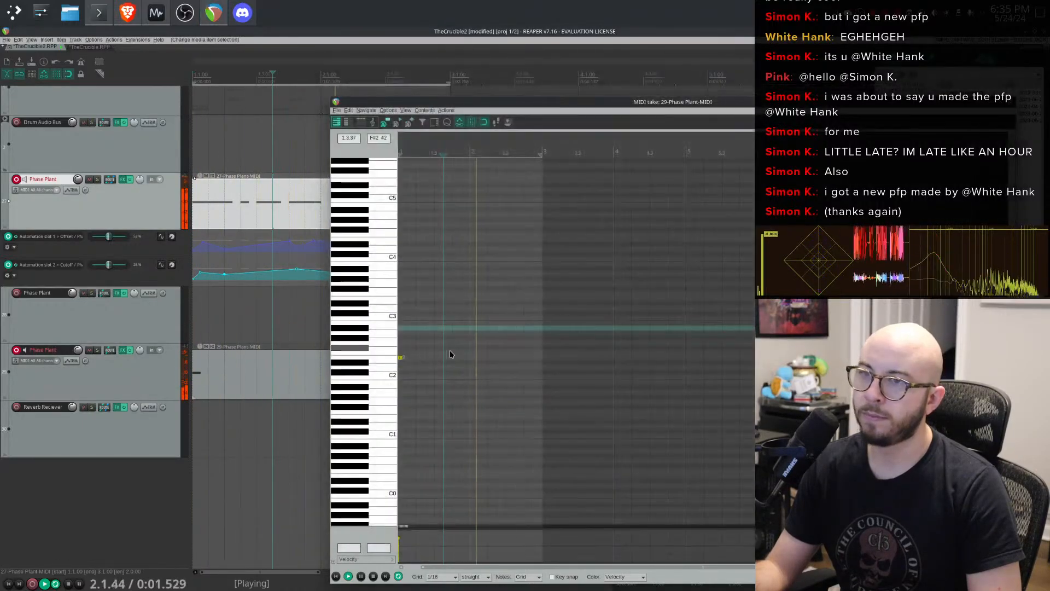
# - Raise the new note into the fourth octave, trying several pitches with playback and settling around F4
pyautogui.moveTo(402, 362); pyautogui.dragTo(414, 240)
pyautogui.scroll(3, 430, 271)
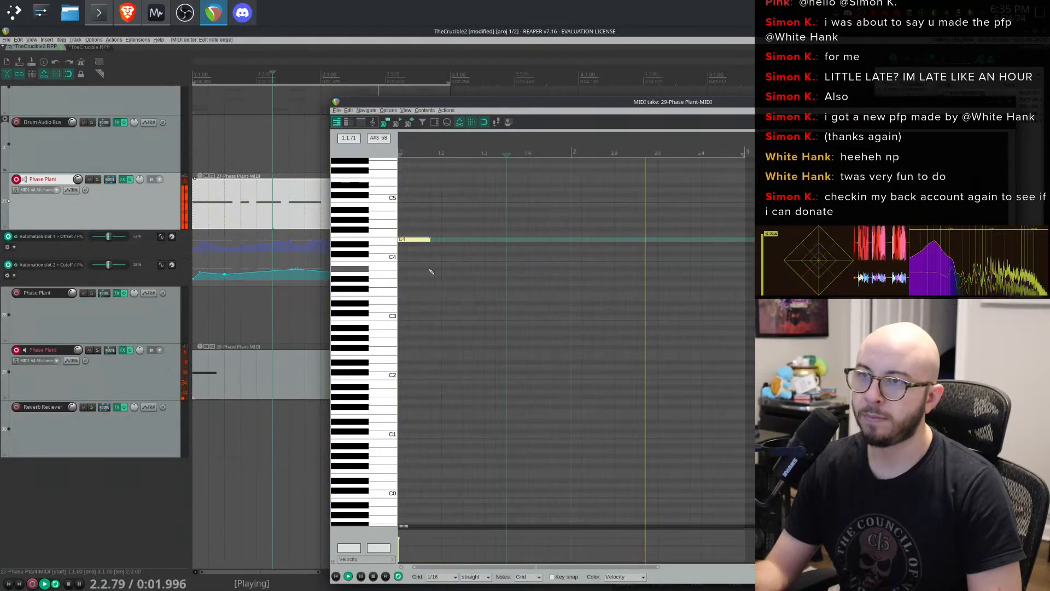
pyautogui.scroll(1, 355, 294)
pyautogui.scroll(3, 355, 294)
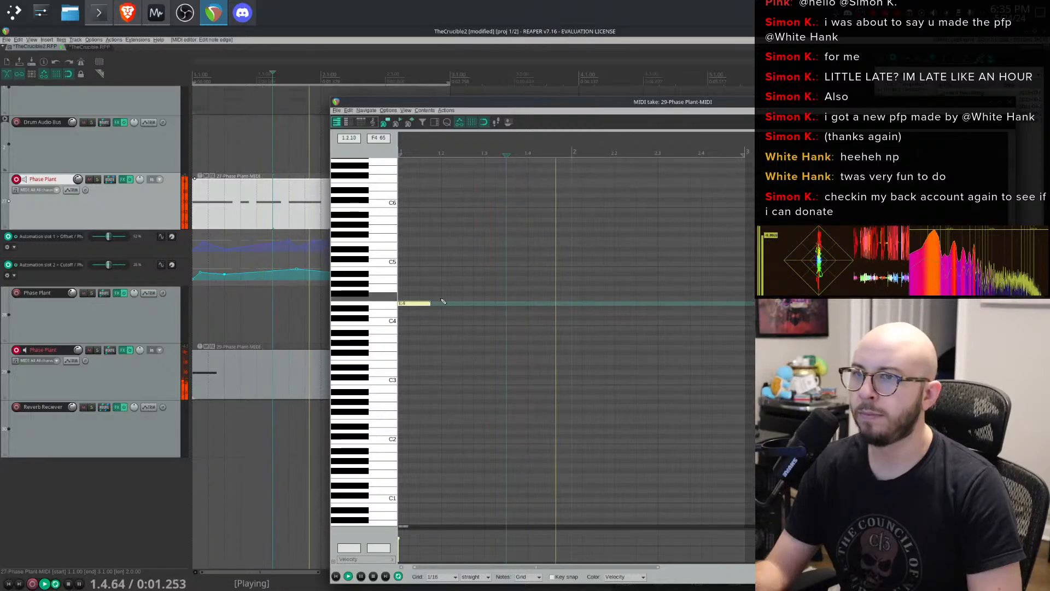
pyautogui.press('space')
pyautogui.moveTo(407, 302); pyautogui.dragTo(415, 276)
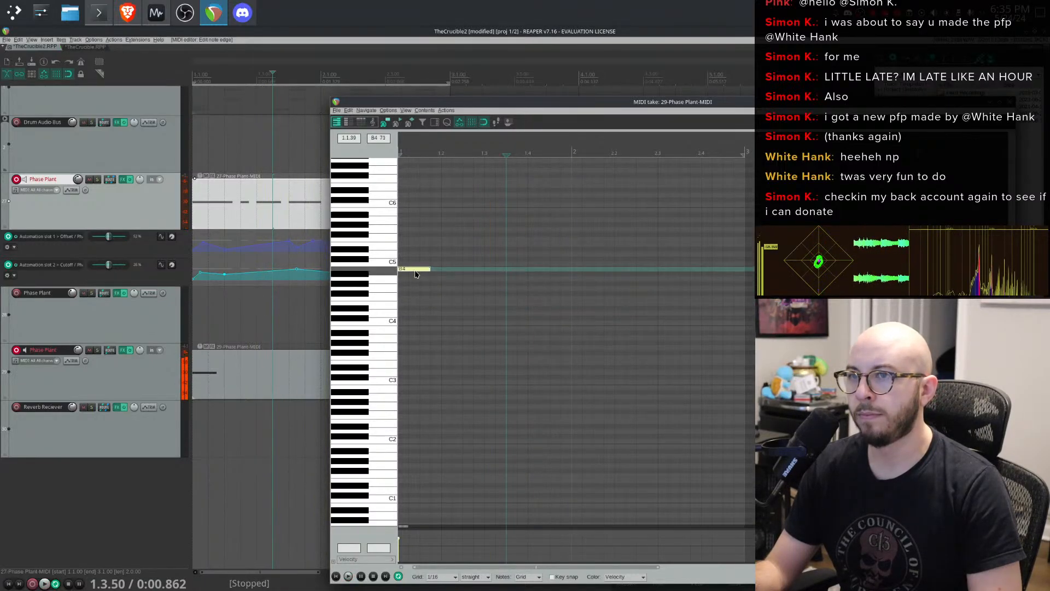
pyautogui.press('space')
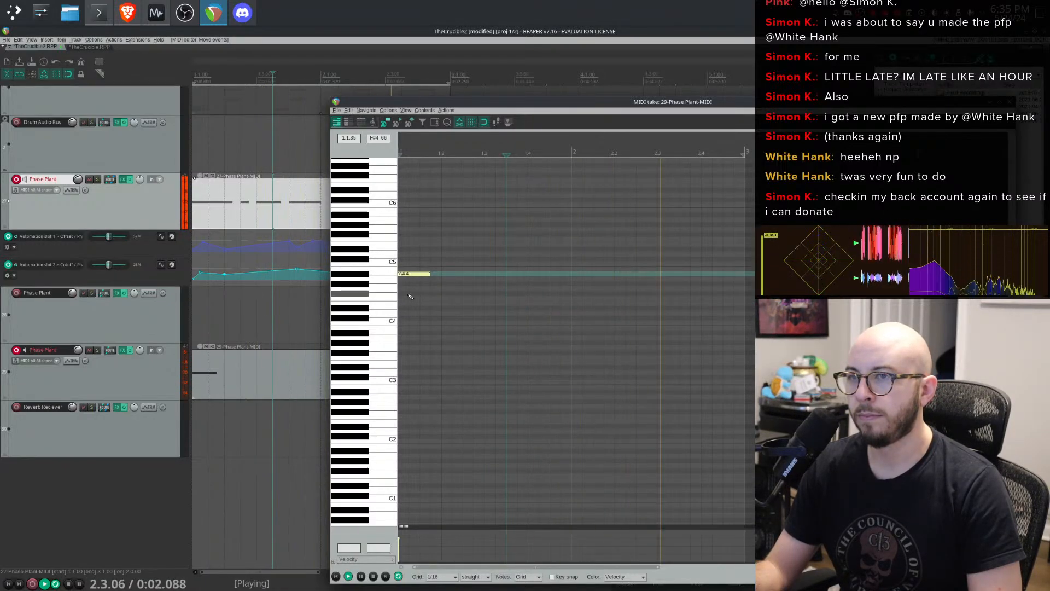
pyautogui.click(405, 299)
pyautogui.press('space')
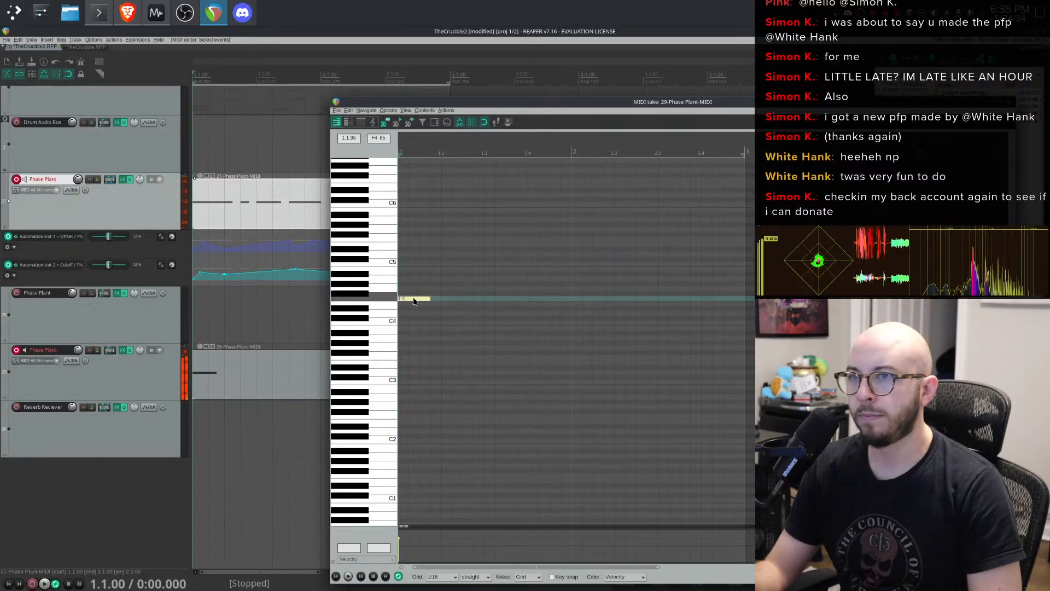
# - Duplicate the note into a rising run of eight notes spread across the bar
pyautogui.moveTo(415, 300); pyautogui.dragTo(452, 292)
pyautogui.click(457, 290)
pyautogui.press('space')
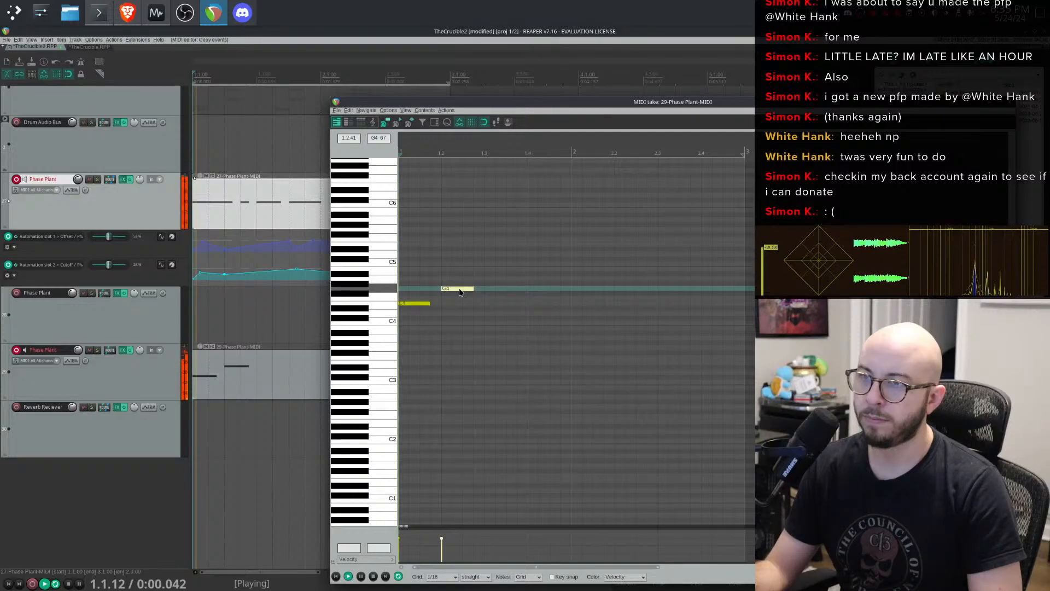
pyautogui.press('space')
pyautogui.moveTo(528, 281); pyautogui.dragTo(722, 247)
pyautogui.press('space')
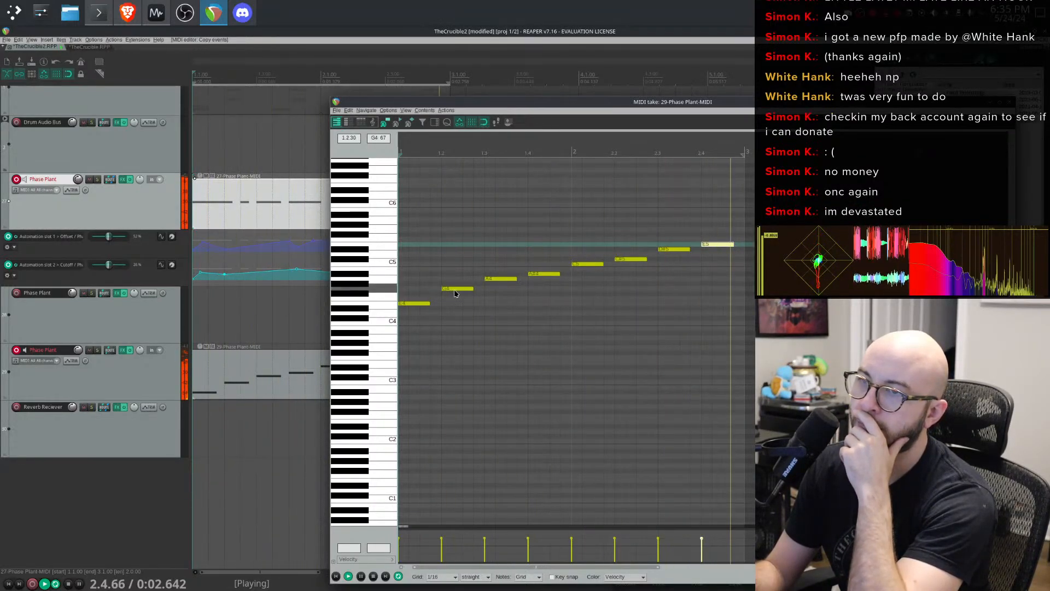
# - Nudge the middle notes of the run up or down by a semitone to shape the bass melody
pyautogui.moveTo(455, 290); pyautogui.dragTo(457, 296)
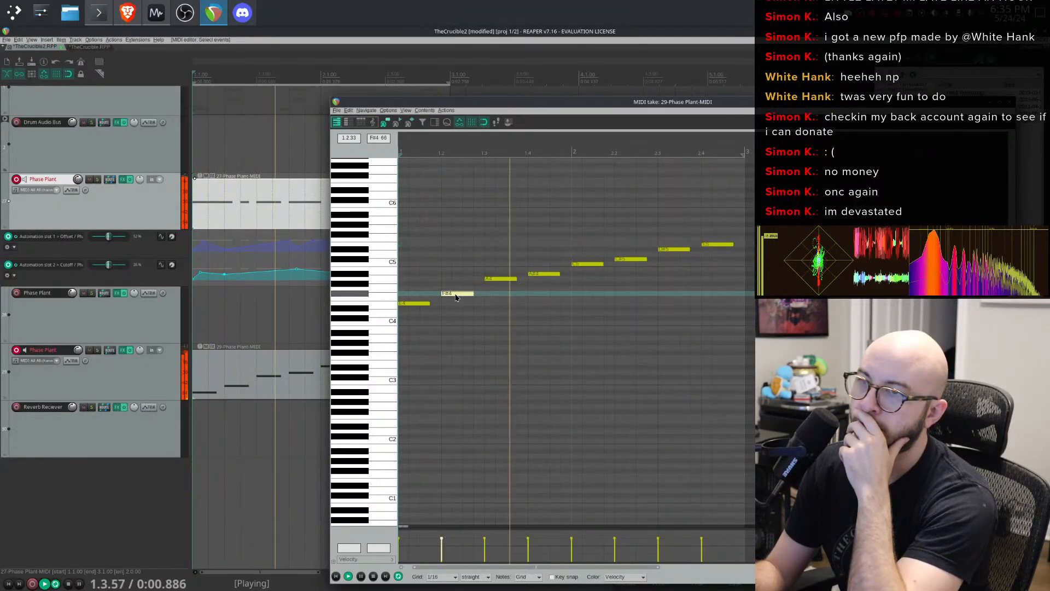
pyautogui.click(506, 283)
pyautogui.moveTo(506, 284); pyautogui.dragTo(506, 293)
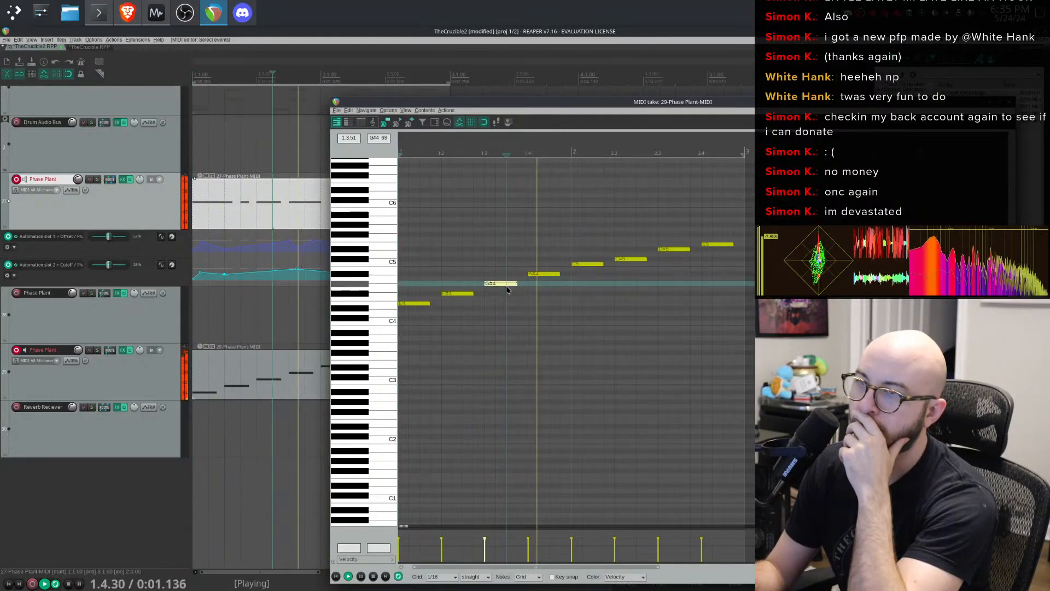
pyautogui.click(545, 273)
pyautogui.press('Down')
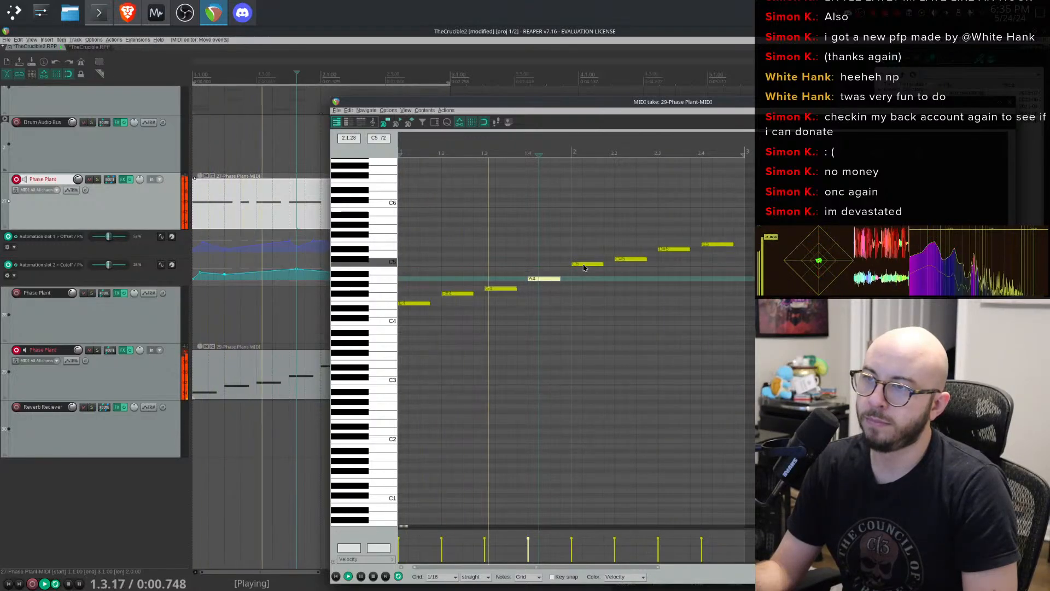
pyautogui.press('space')
pyautogui.moveTo(582, 265); pyautogui.dragTo(582, 270)
pyautogui.click(629, 261)
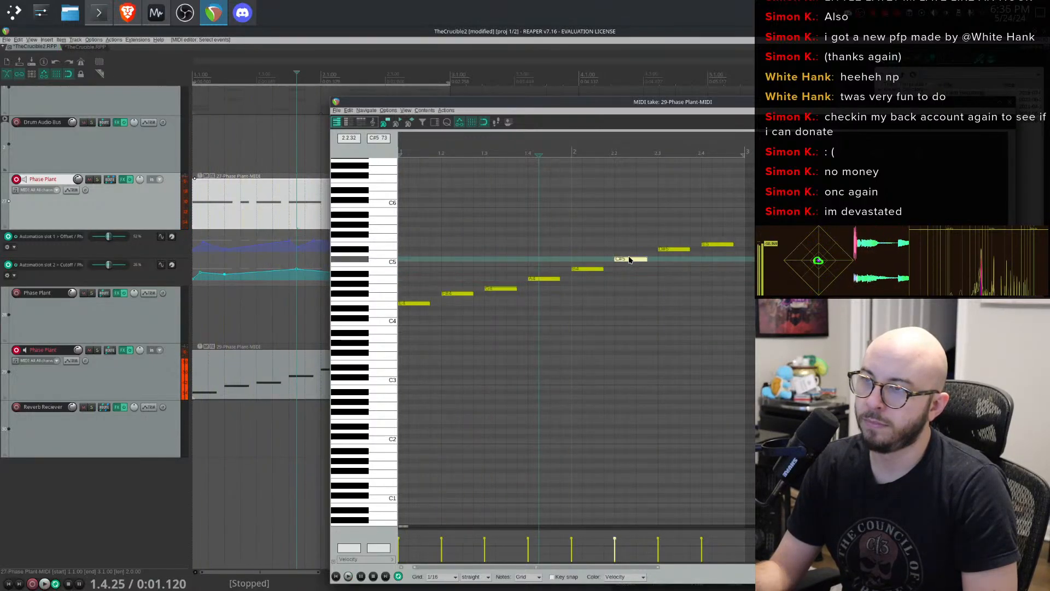
pyautogui.press('Up')
pyautogui.press('space')
pyautogui.moveTo(680, 250); pyautogui.dragTo(634, 261)
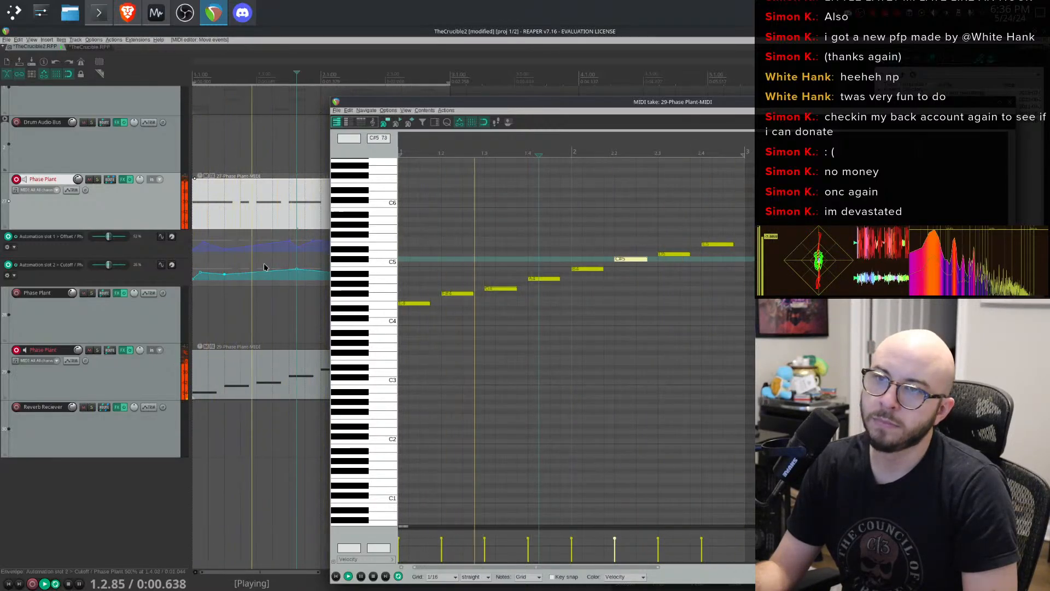
# - Open Phase Plant on the upper Phase Plant track and set the analog oscillator level to about 100%
pyautogui.click(124, 180)
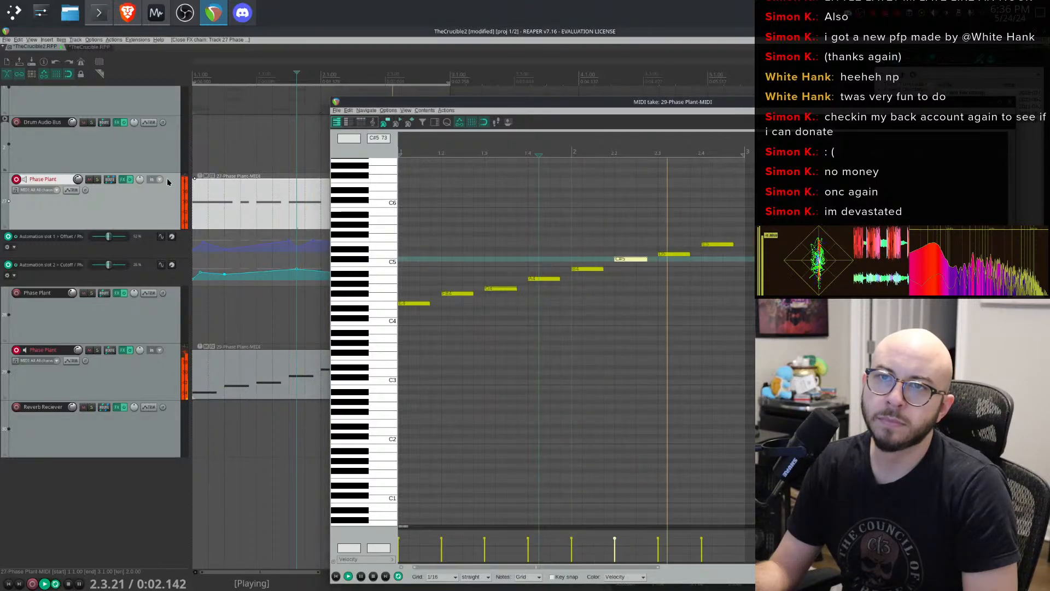
pyautogui.click(123, 179)
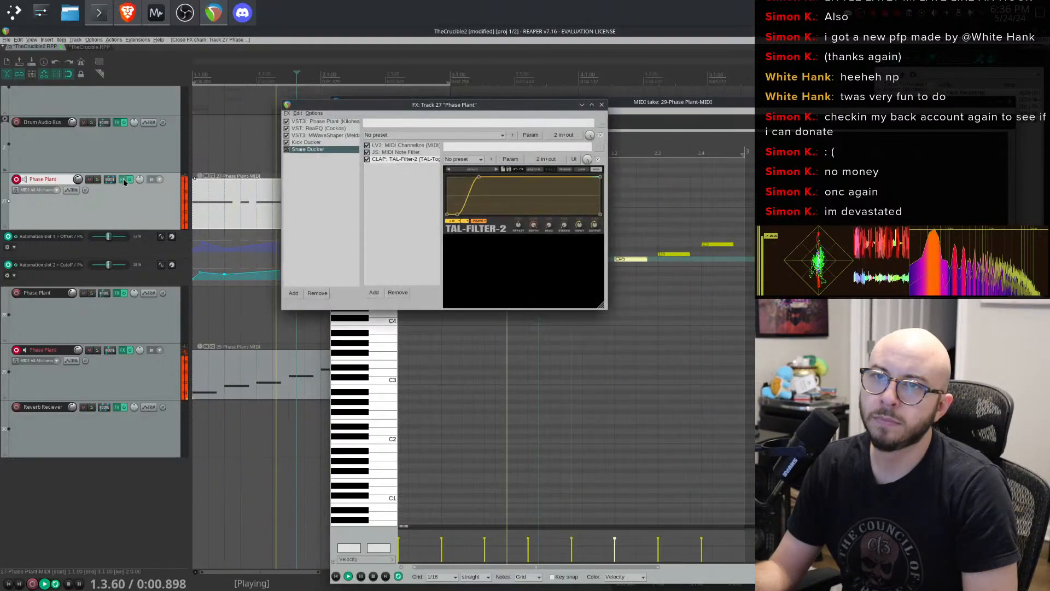
pyautogui.click(312, 124)
pyautogui.scroll(8, 558, 366)
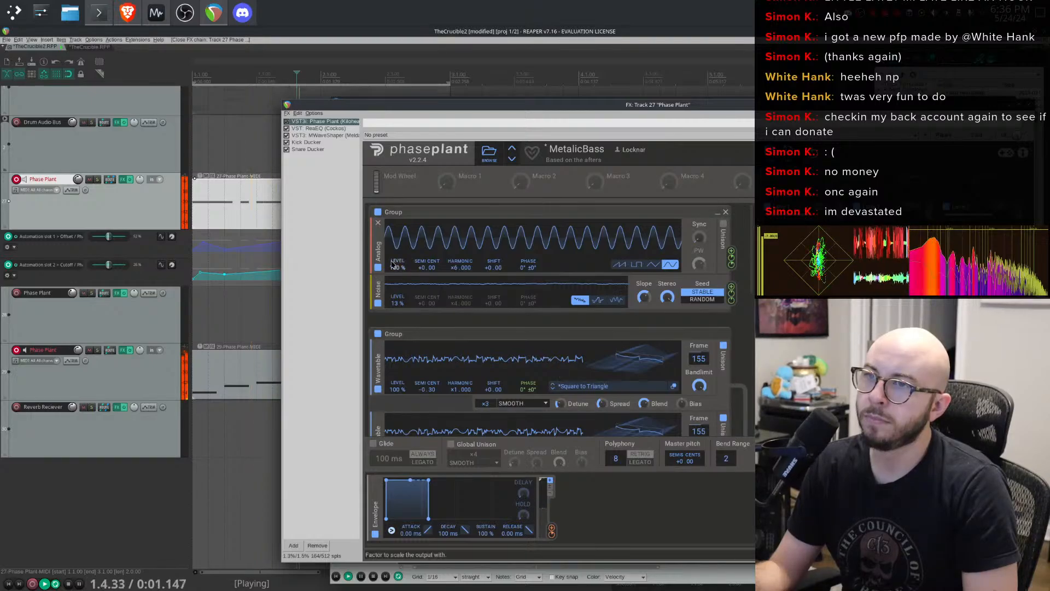
pyautogui.moveTo(398, 267); pyautogui.dragTo(398, 350)
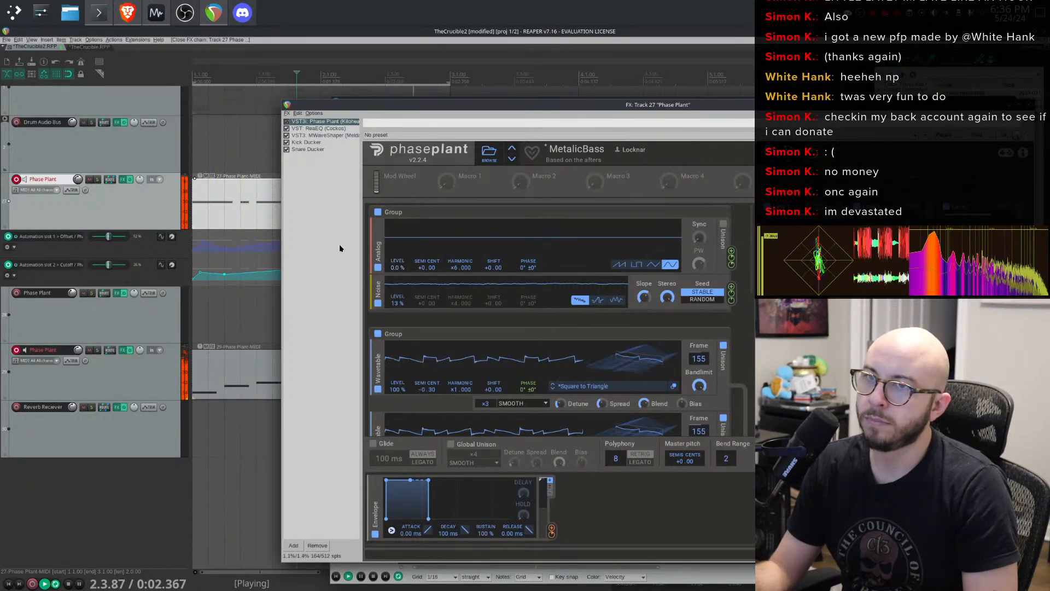
pyautogui.moveTo(398, 269); pyautogui.dragTo(398, 243)
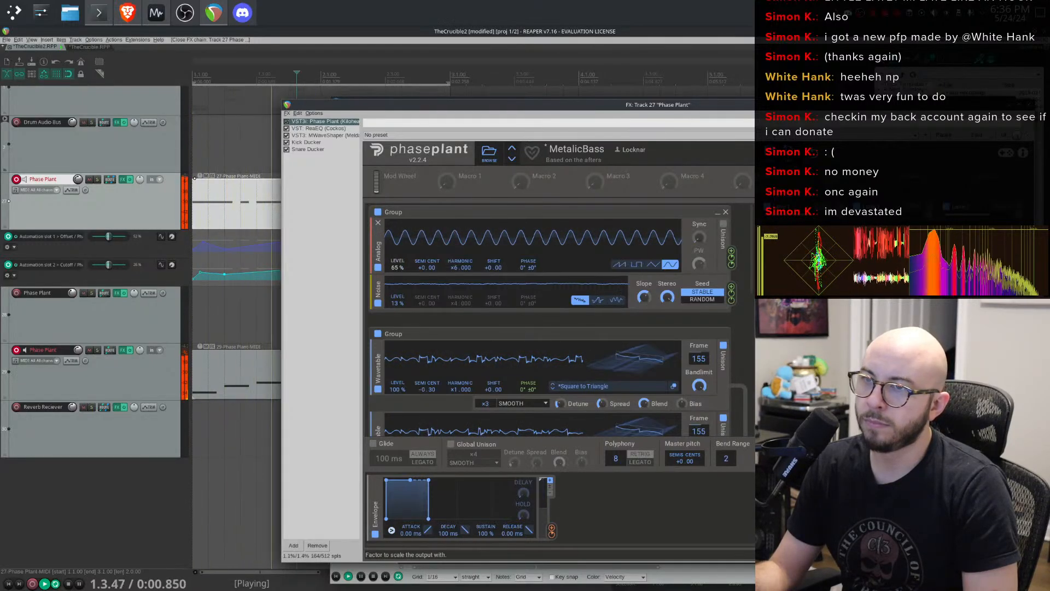
pyautogui.moveTo(398, 268); pyautogui.dragTo(398, 255)
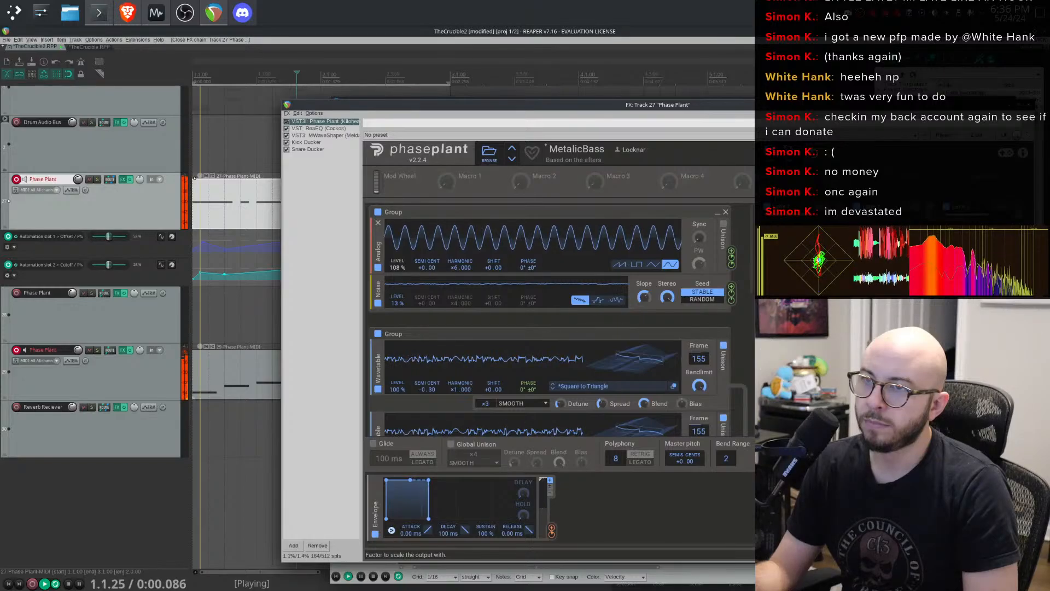
# - Open the lower Phase Plant track's MIDI item in the MIDI editor and play it back
pyautogui.doubleClick(208, 382)
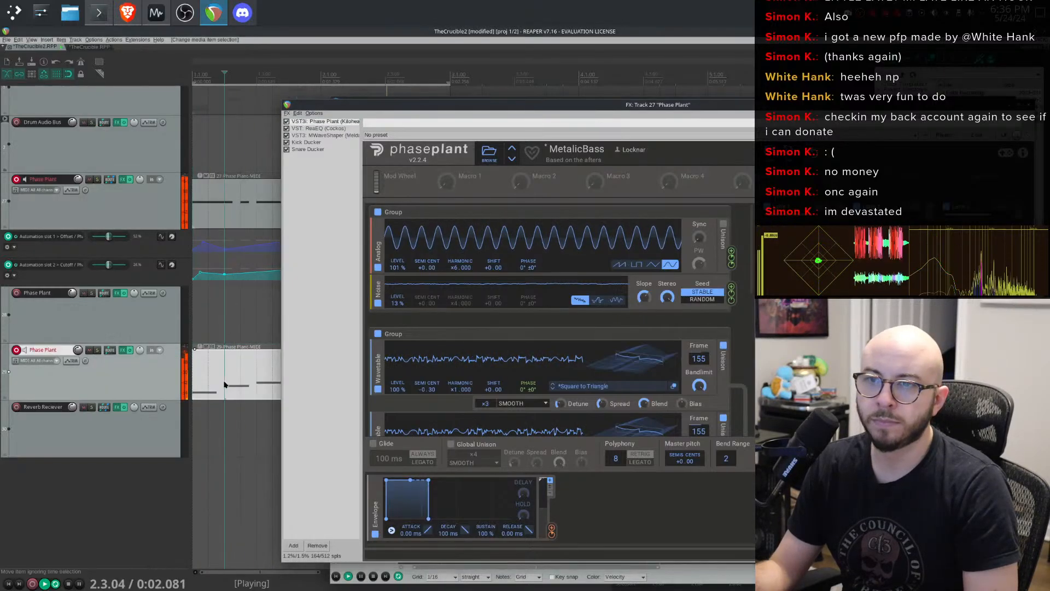
pyautogui.press('space')
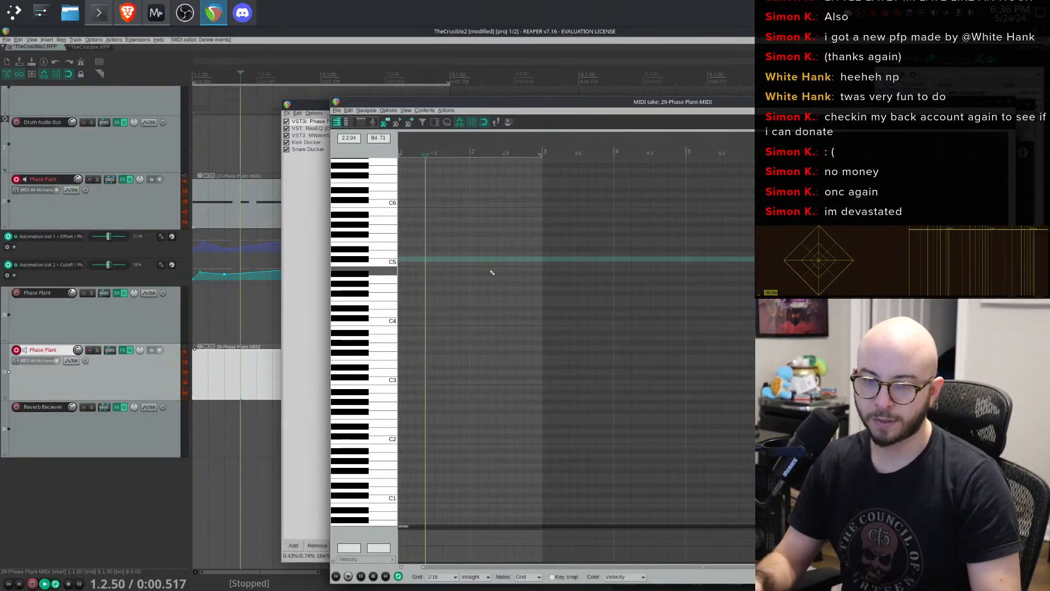
pyautogui.press('space')
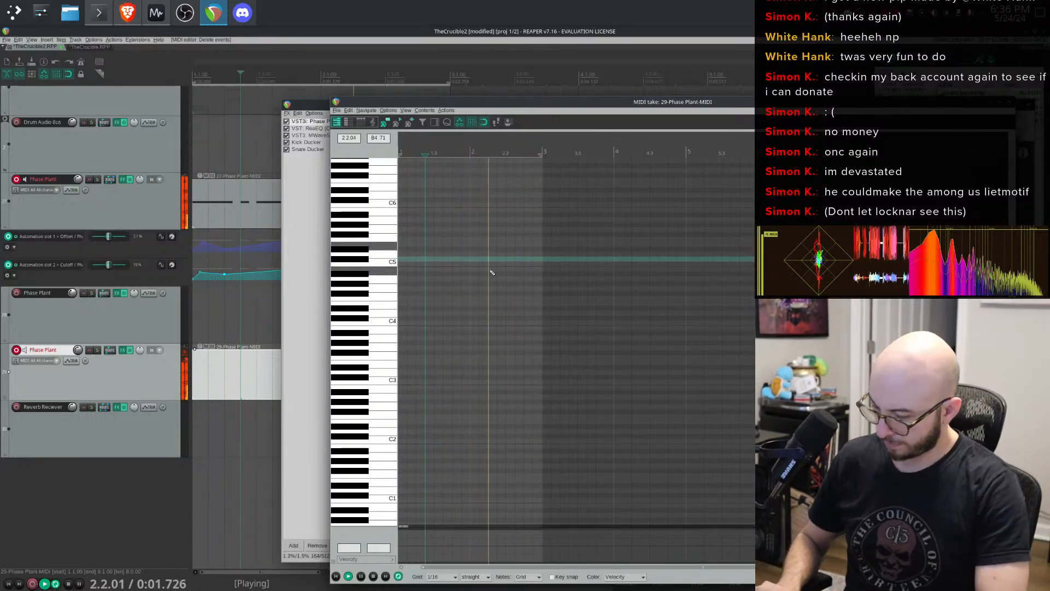
# - Move record arming from the upper Phase Plant track to track 28's Phase Plant track and audition playback
pyautogui.click(40, 181)
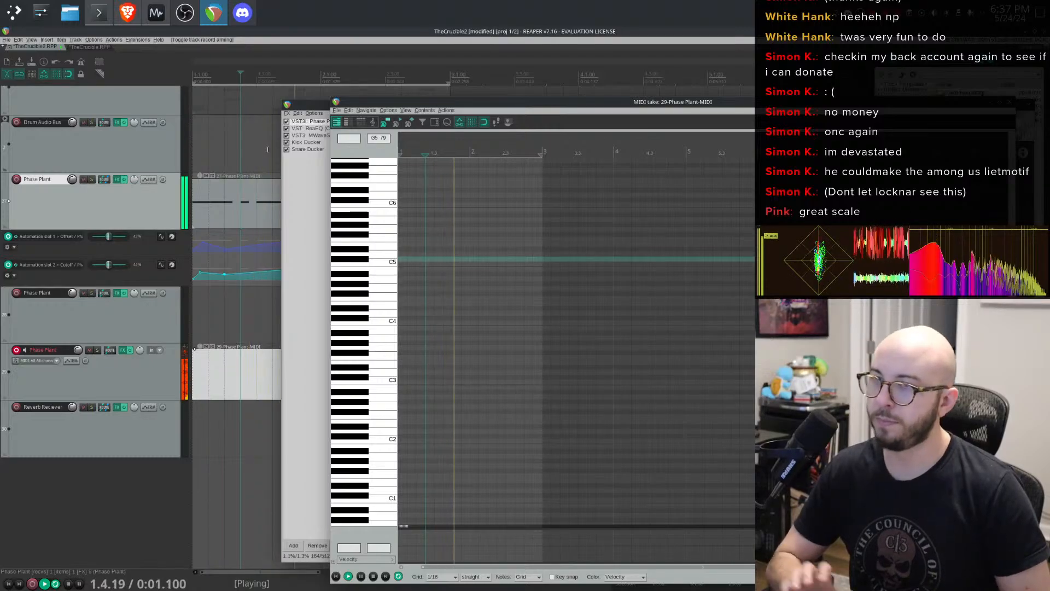
pyautogui.press('space')
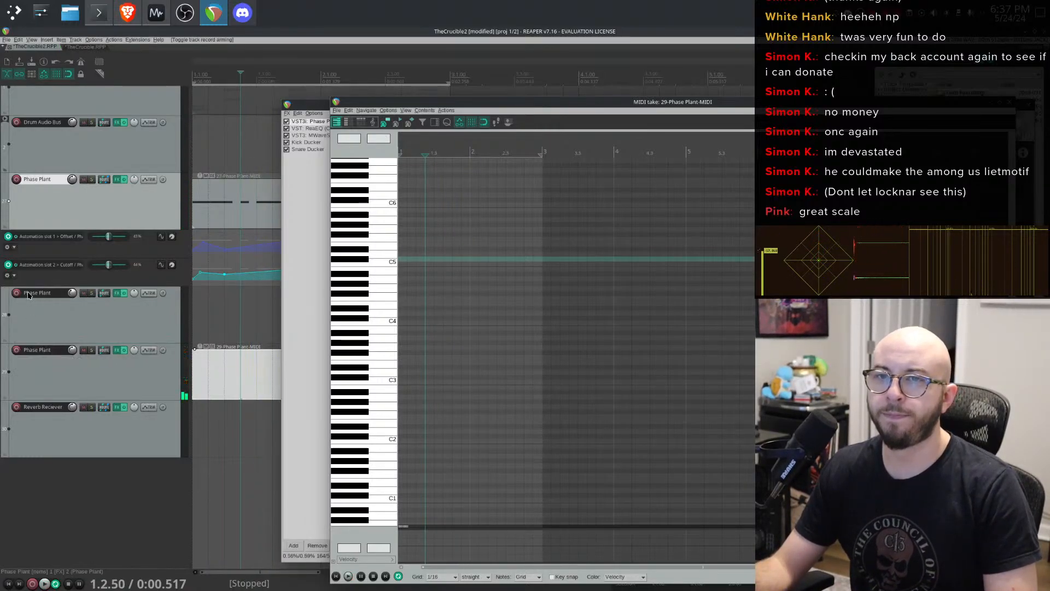
pyautogui.press('space')
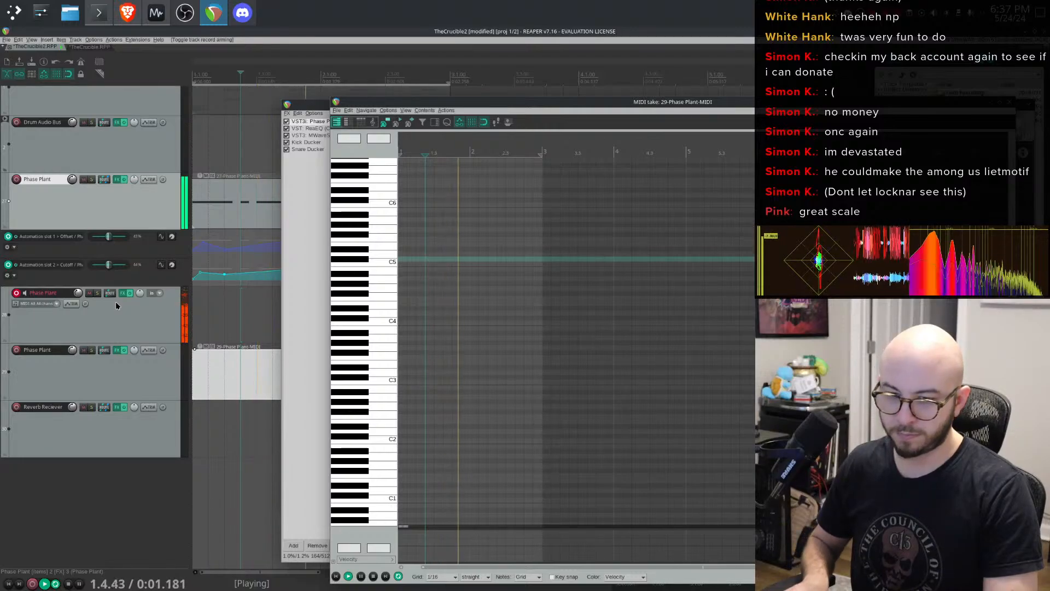
pyautogui.press('space')
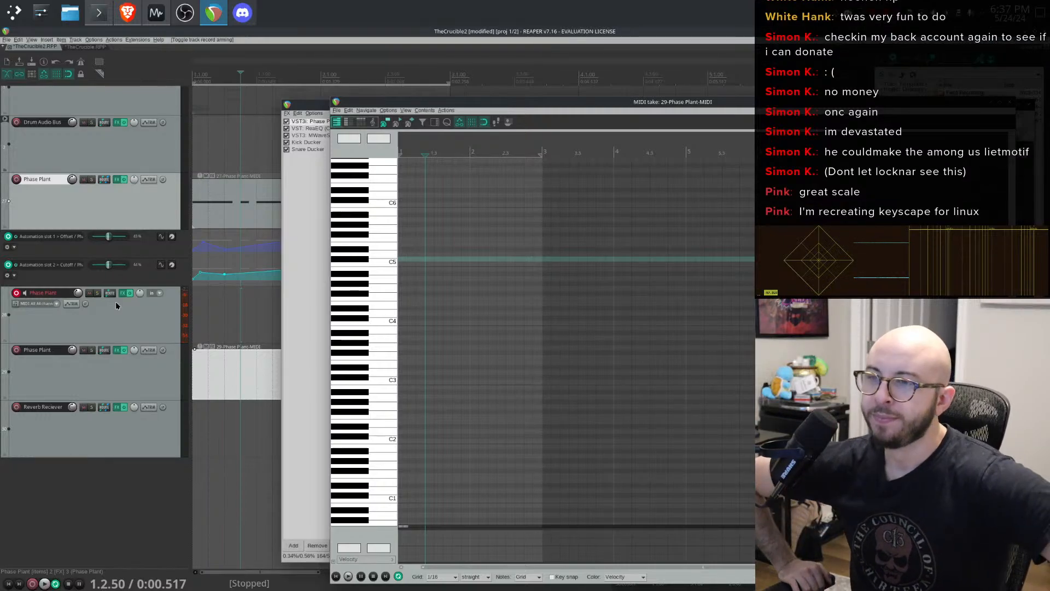
pyautogui.press('space')
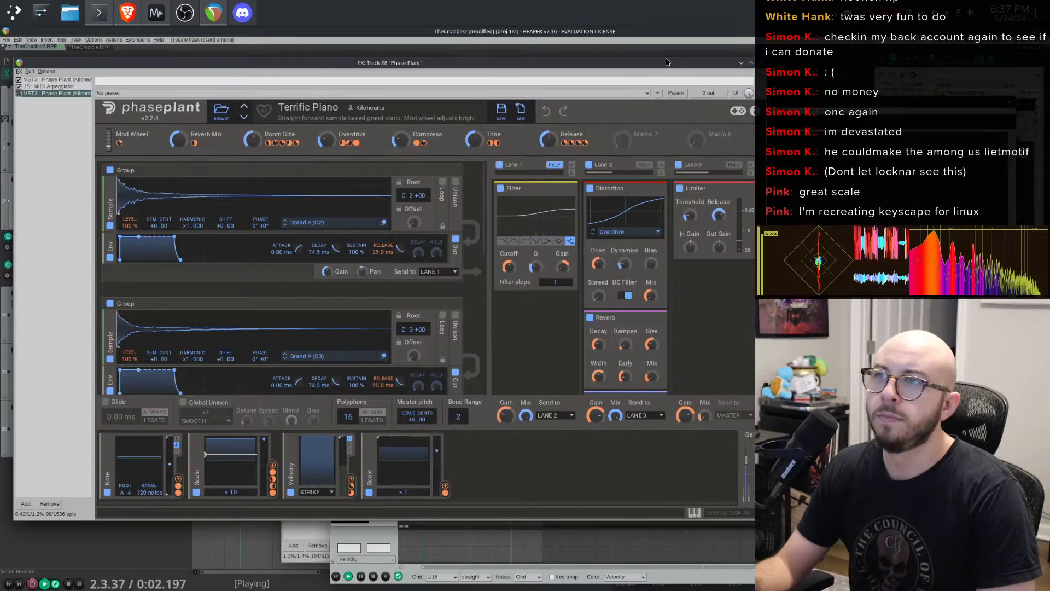
pyautogui.press('Escape')
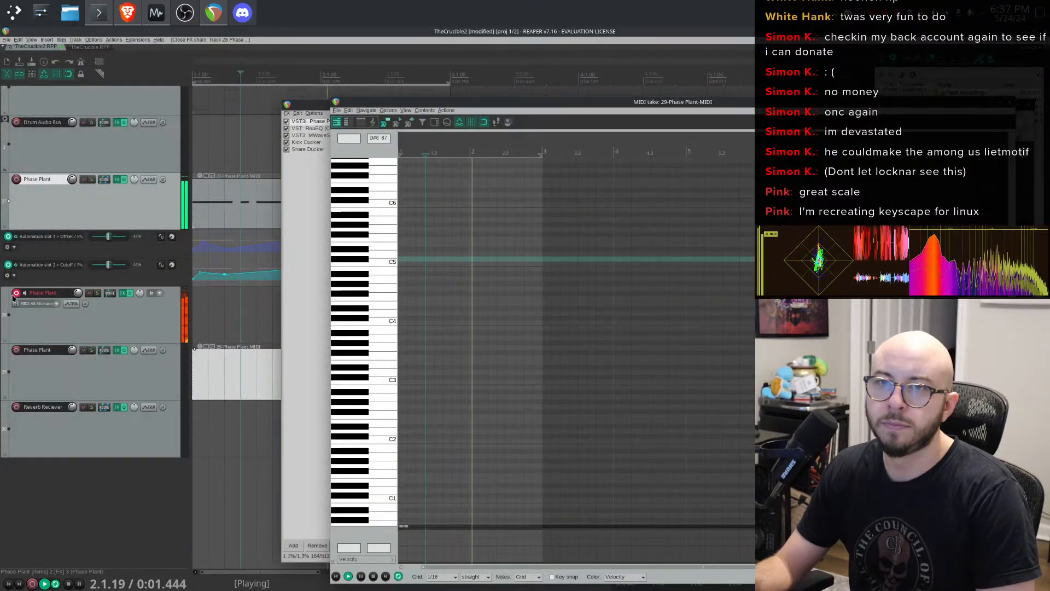
# - In track 28's FX chain, remove the Terrific Piano Phase Plant instance, keeping the Justice Leadgue Phase Plant
pyautogui.click(122, 292)
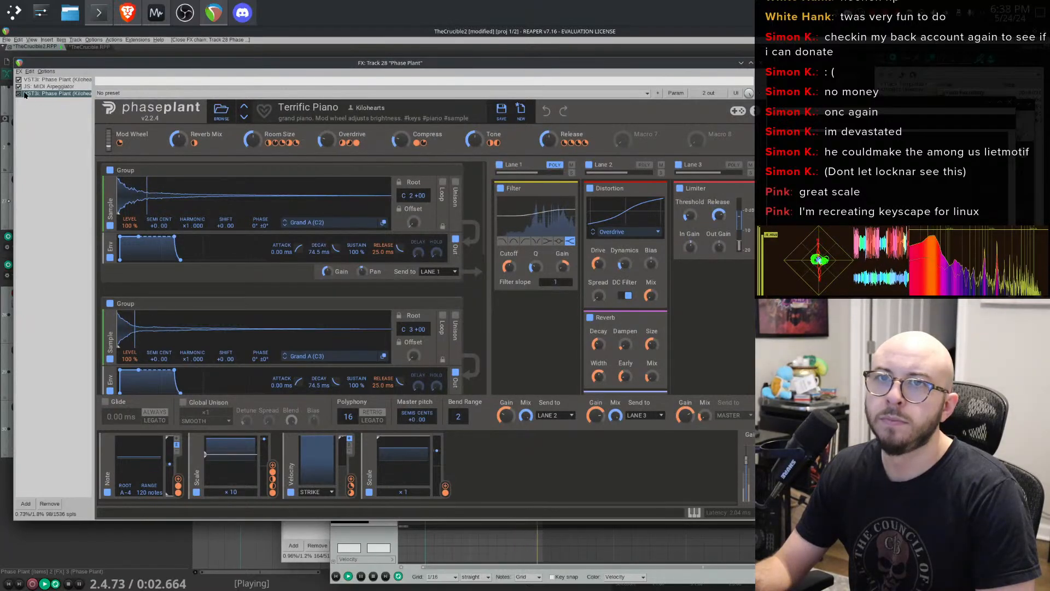
pyautogui.click(43, 81)
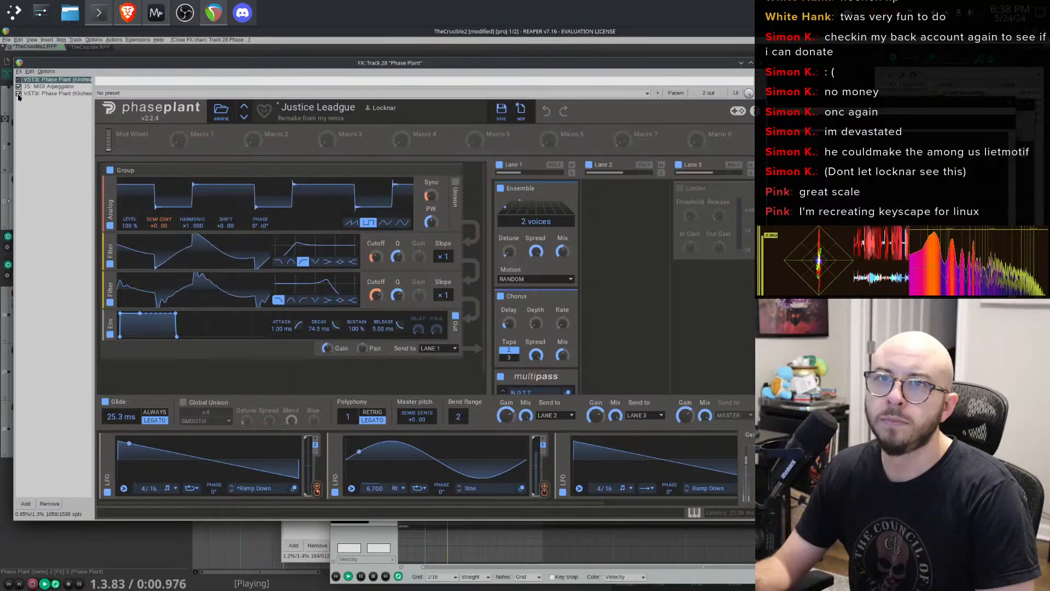
pyautogui.click(68, 95)
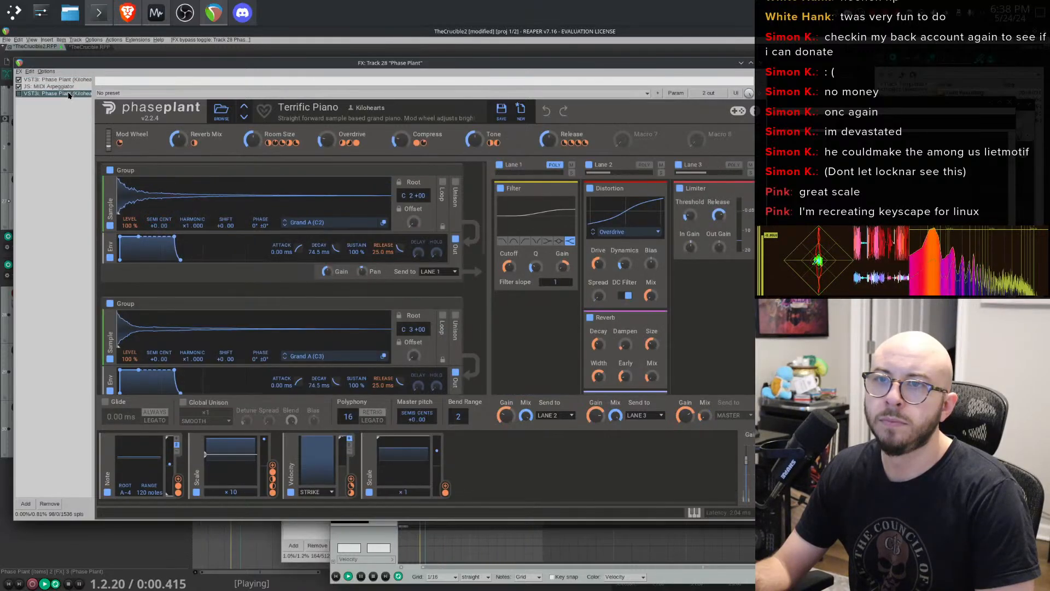
pyautogui.press('Delete')
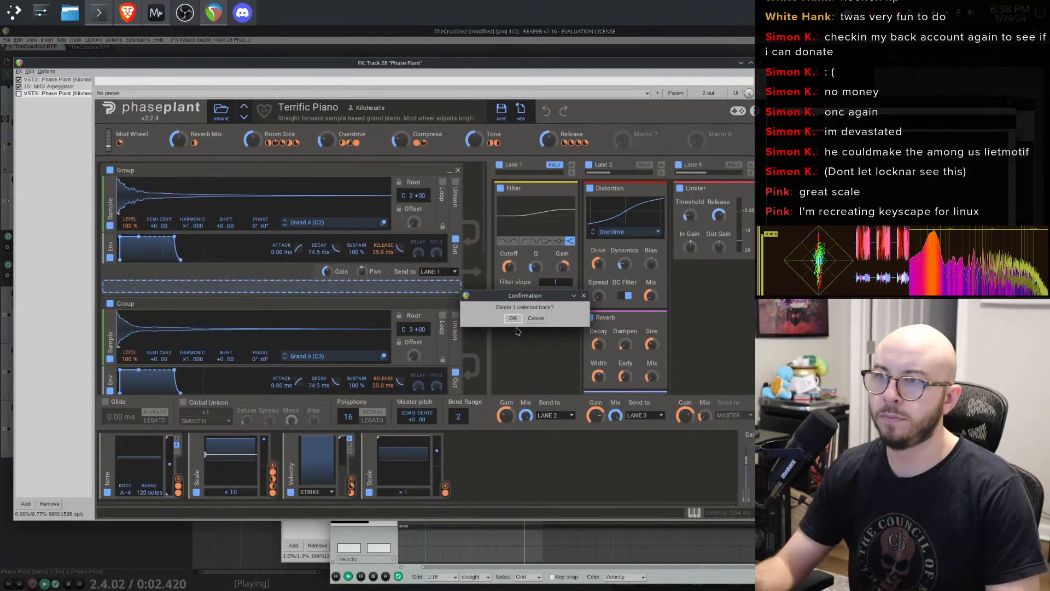
pyautogui.click(536, 318)
pyautogui.rightClick(51, 93)
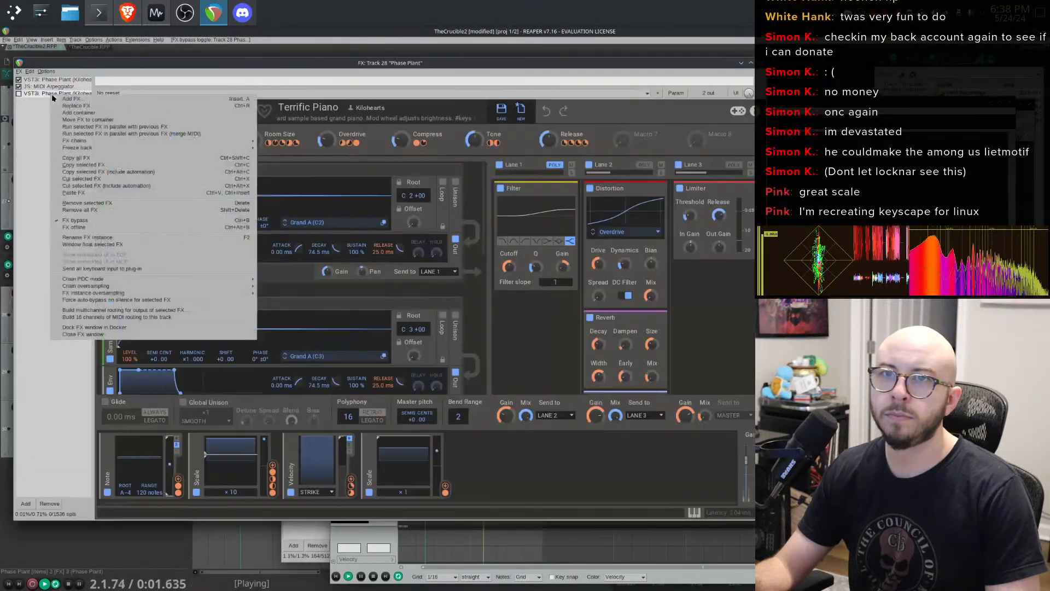
pyautogui.click(106, 206)
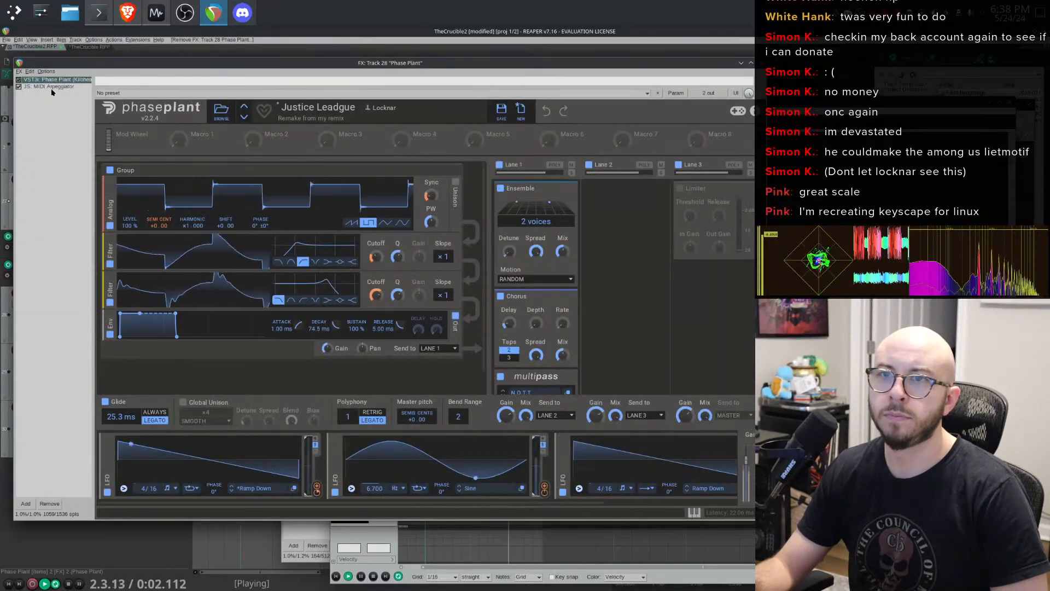
# - Reorder track 28's FX chain so the MIDI Arpeggiator comes before Phase Plant
pyautogui.moveTo(51, 88); pyautogui.dragTo(54, 79)
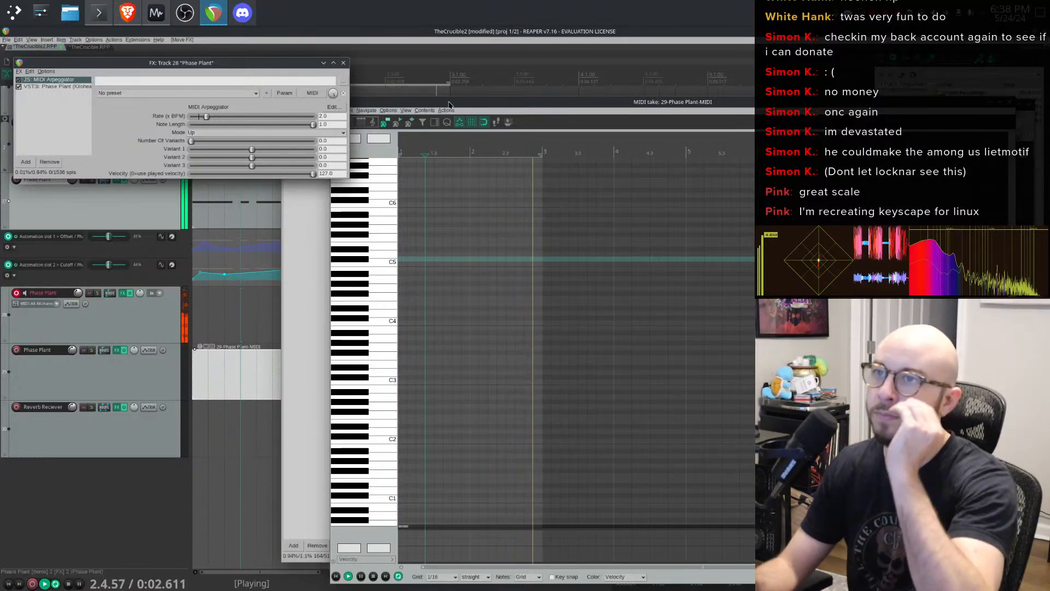
pyautogui.moveTo(430, 102); pyautogui.dragTo(487, 109)
pyautogui.press('space')
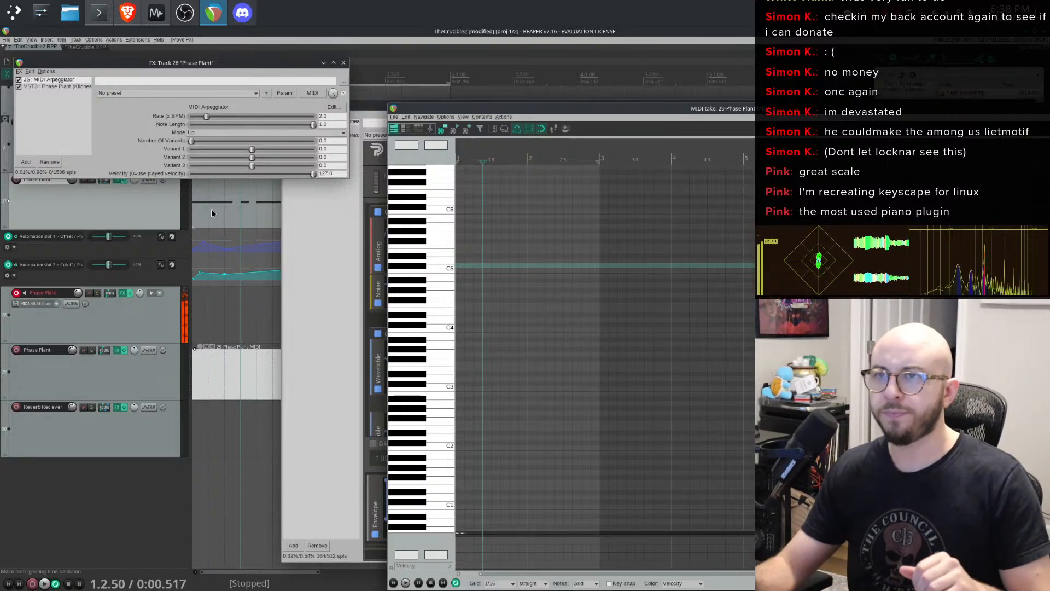
# - Open a new browser window and load the Spectrasonics Keyscape product page by searching "keys"
pyautogui.rightClick(128, 14)
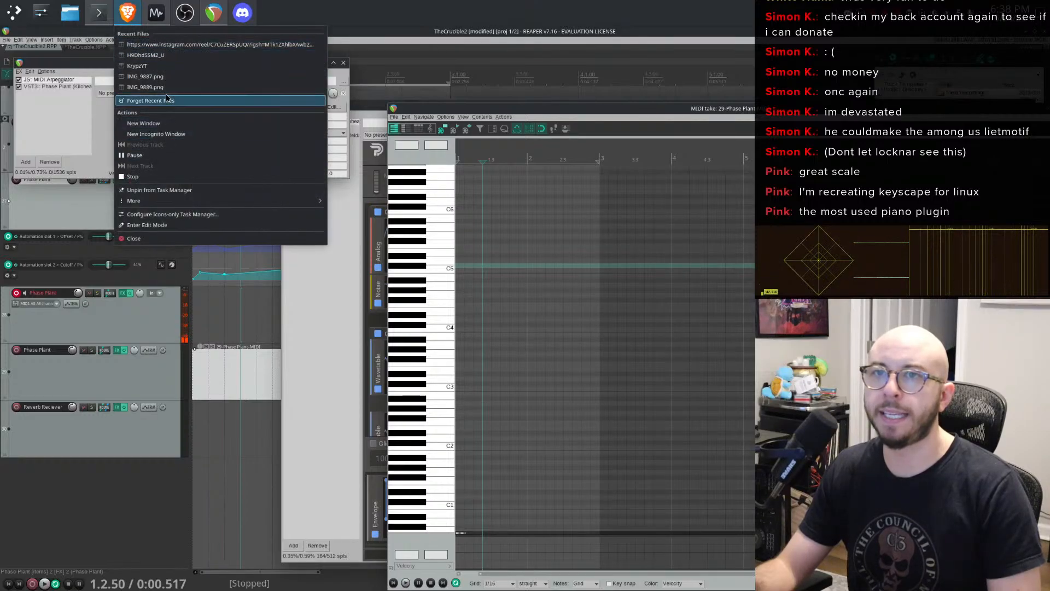
pyautogui.click(173, 124)
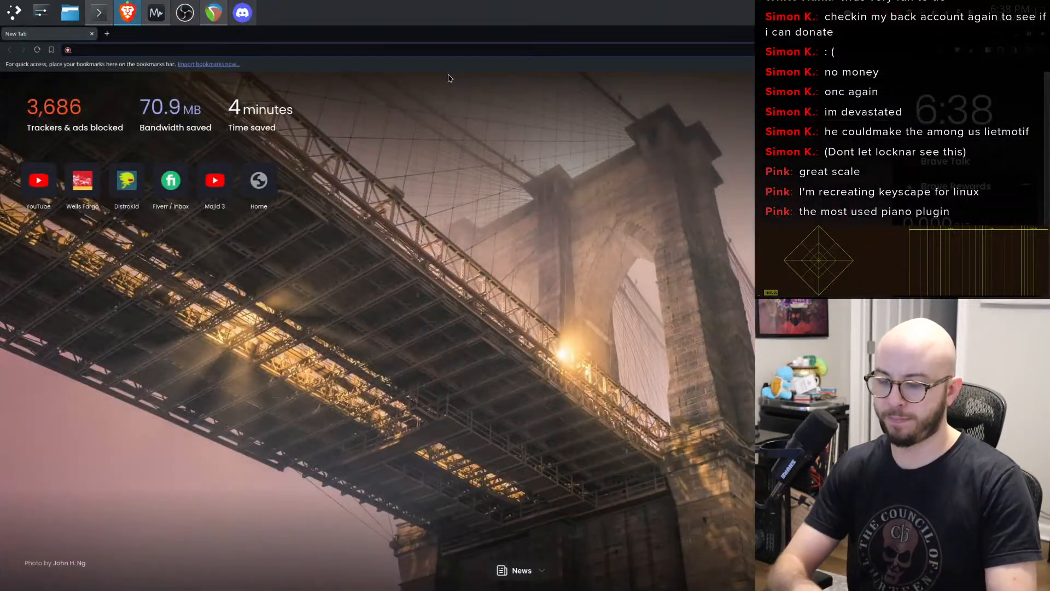
pyautogui.write('keyscape')
pyautogui.press('Return')
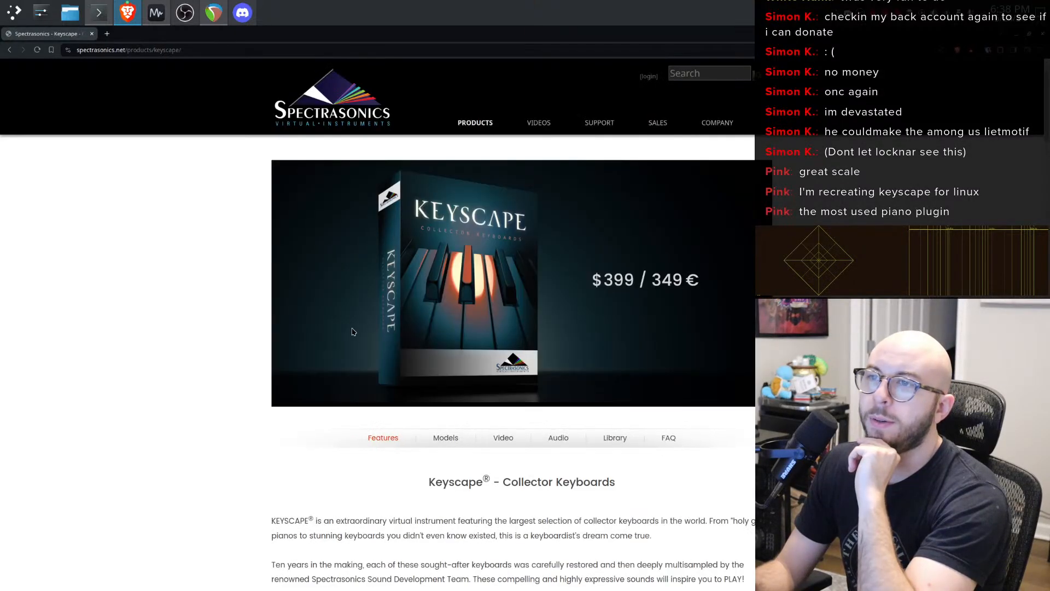
# - Scroll through the Keyscape page's features, specifications, system requirements and prices, then switch back to REAPER
pyautogui.scroll(-10, 357, 342)
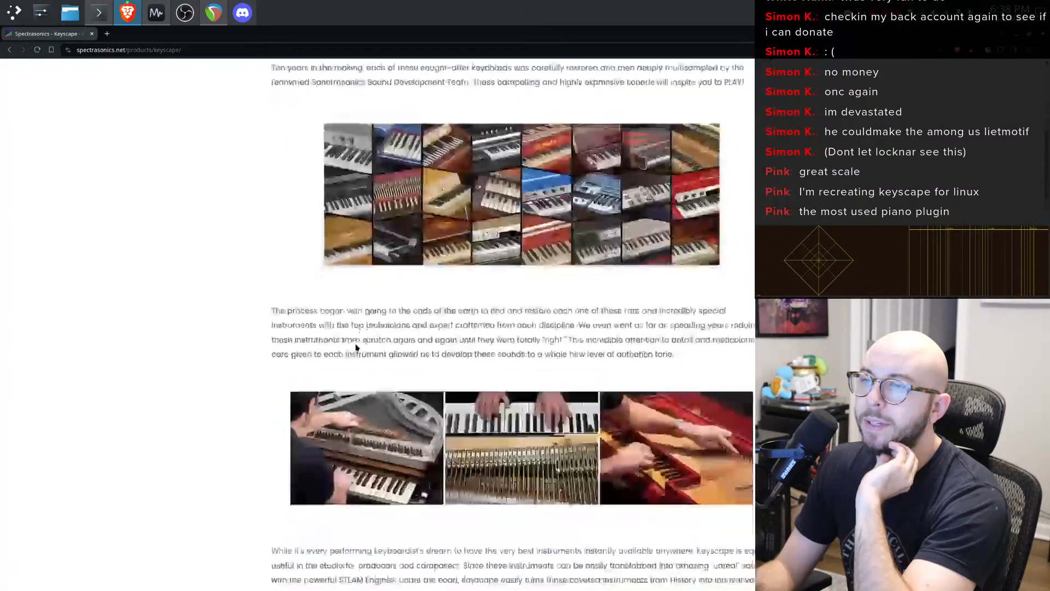
pyautogui.scroll(-20, 355, 342)
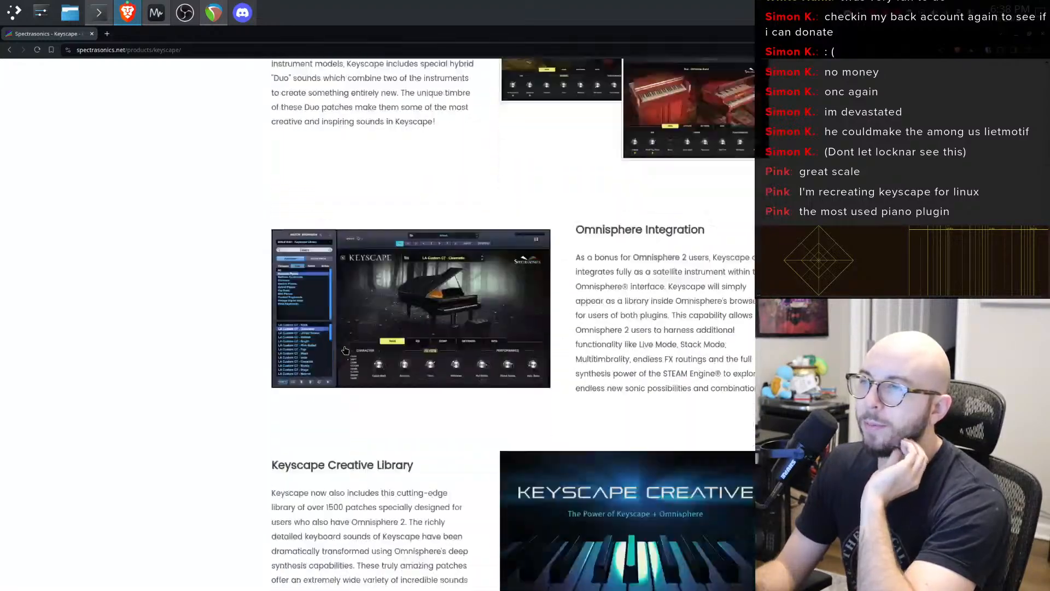
pyautogui.scroll(-14, 340, 344)
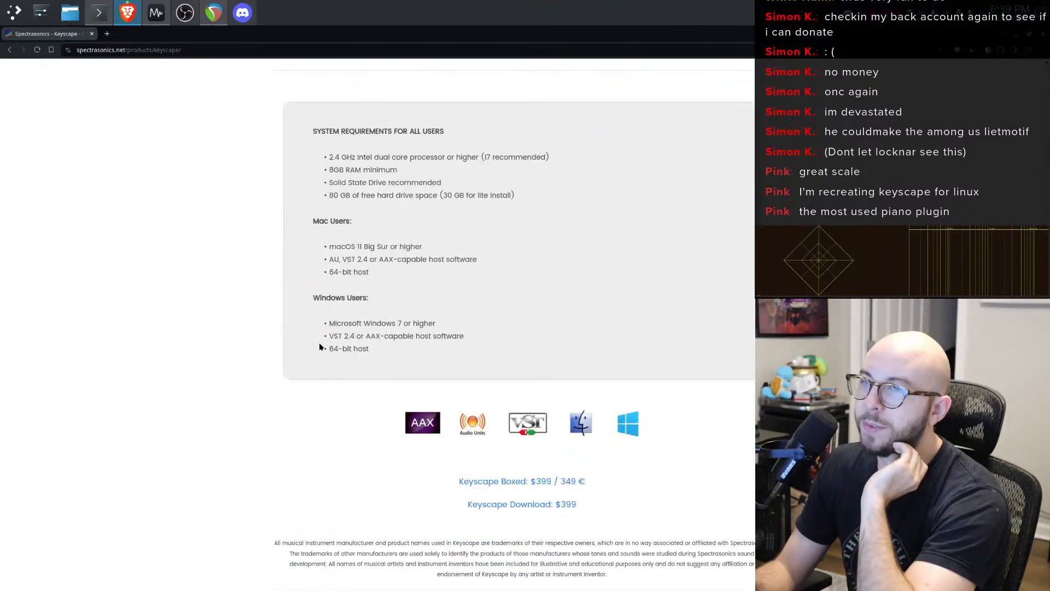
pyautogui.scroll(5, 356, 422)
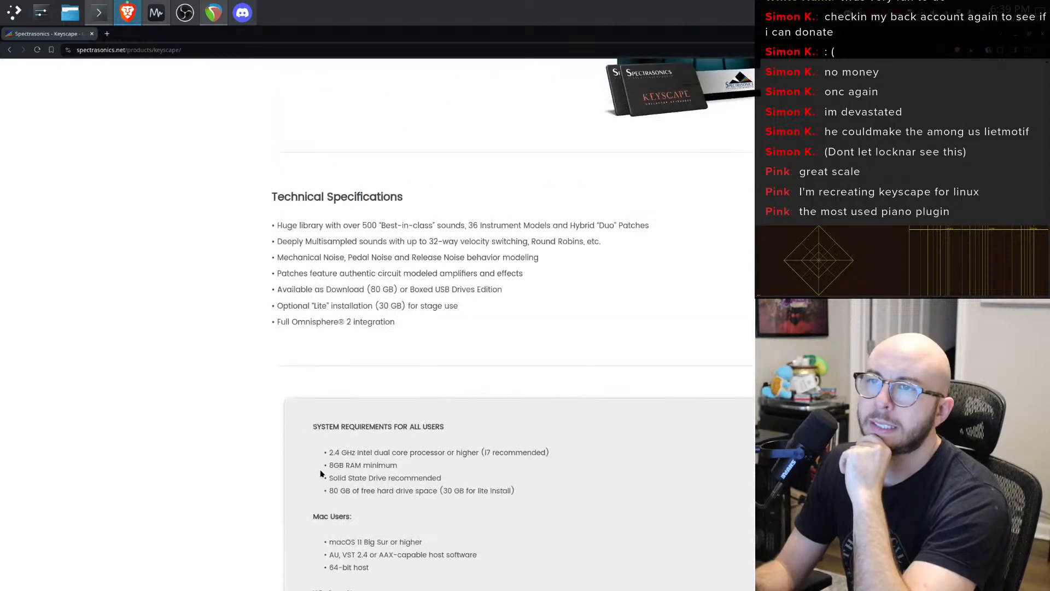
pyautogui.scroll(20, 320, 473)
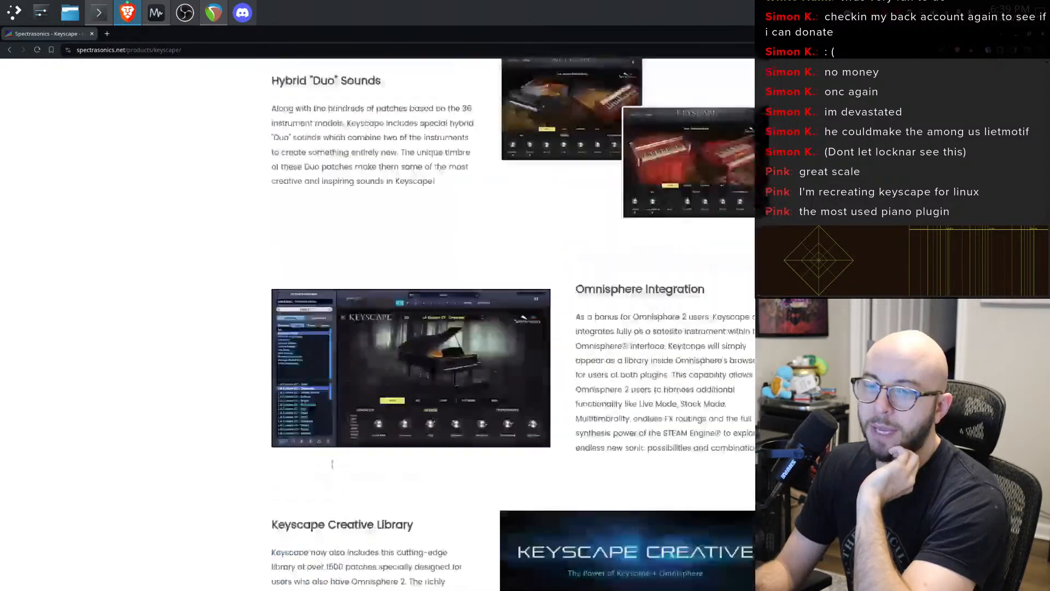
pyautogui.scroll(20, 333, 466)
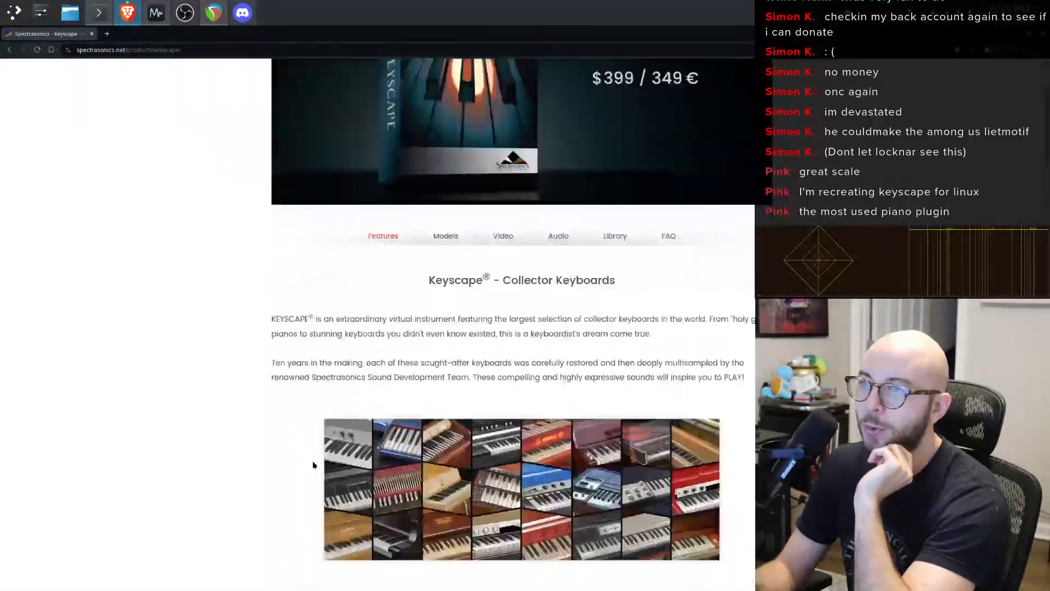
pyautogui.scroll(-5, 312, 462)
pyautogui.scroll(-1, 312, 462)
pyautogui.scroll(9, 386, 393)
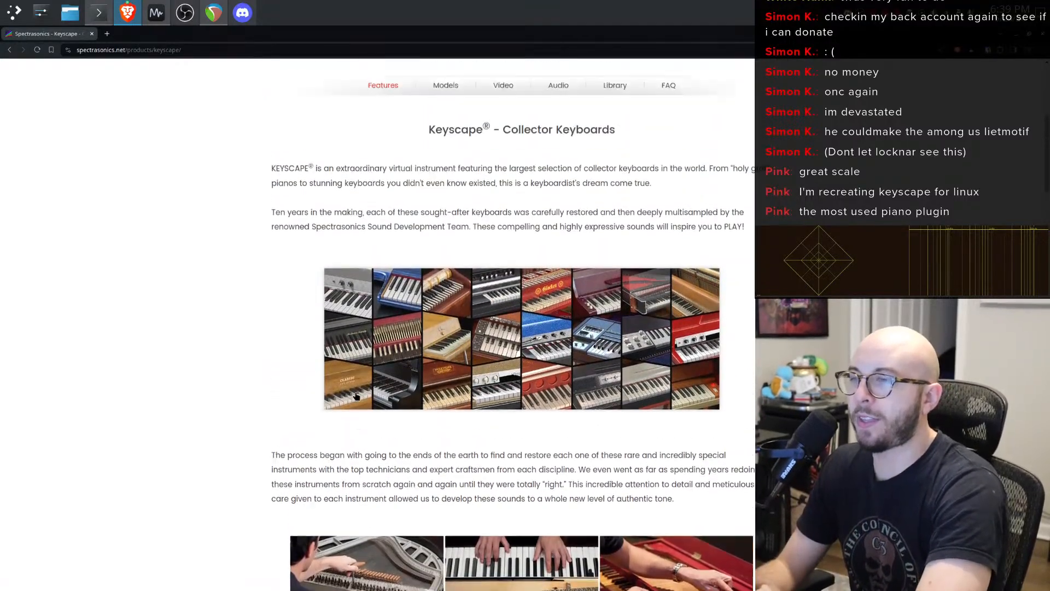
pyautogui.scroll(-20, 356, 436)
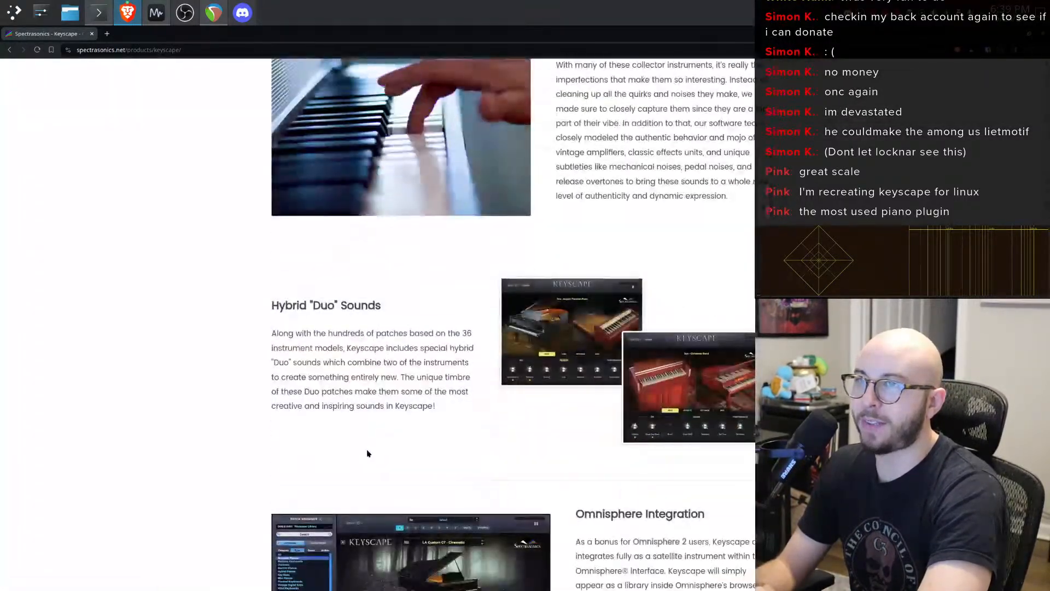
pyautogui.scroll(-5, 364, 458)
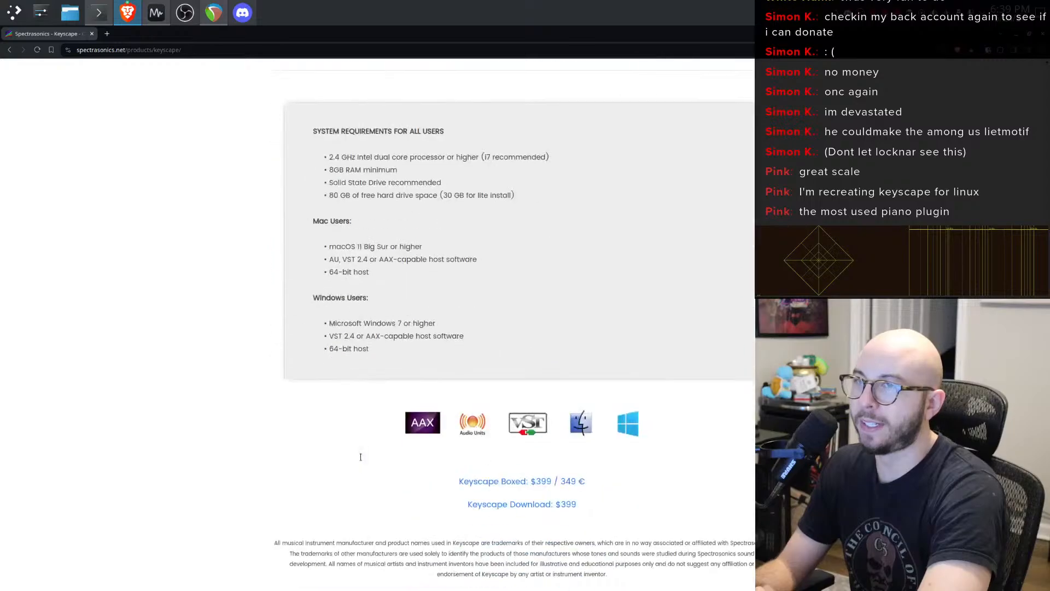
pyautogui.scroll(7, 359, 455)
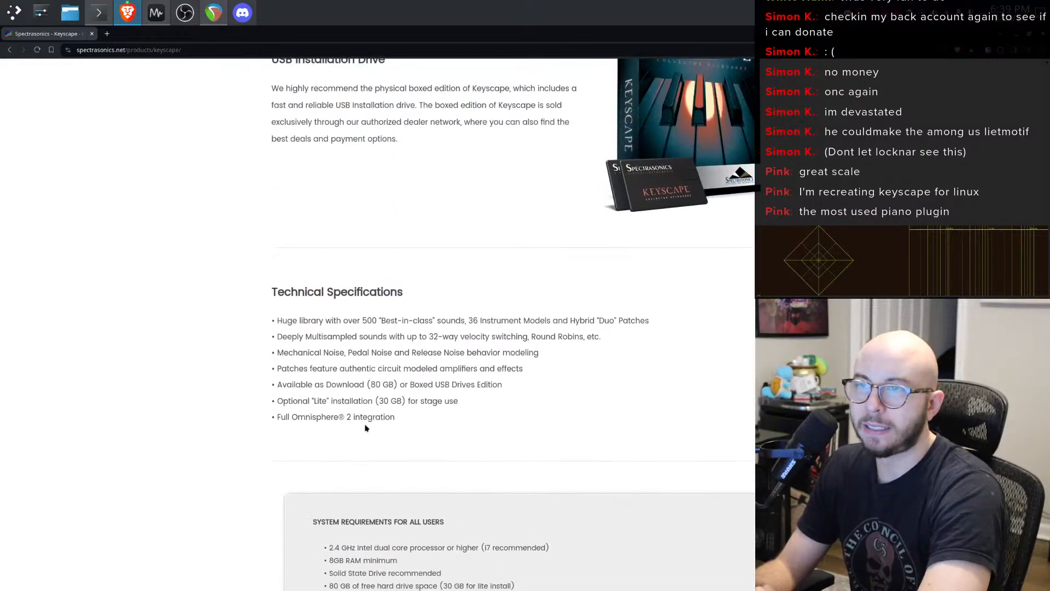
pyautogui.scroll(-7, 361, 432)
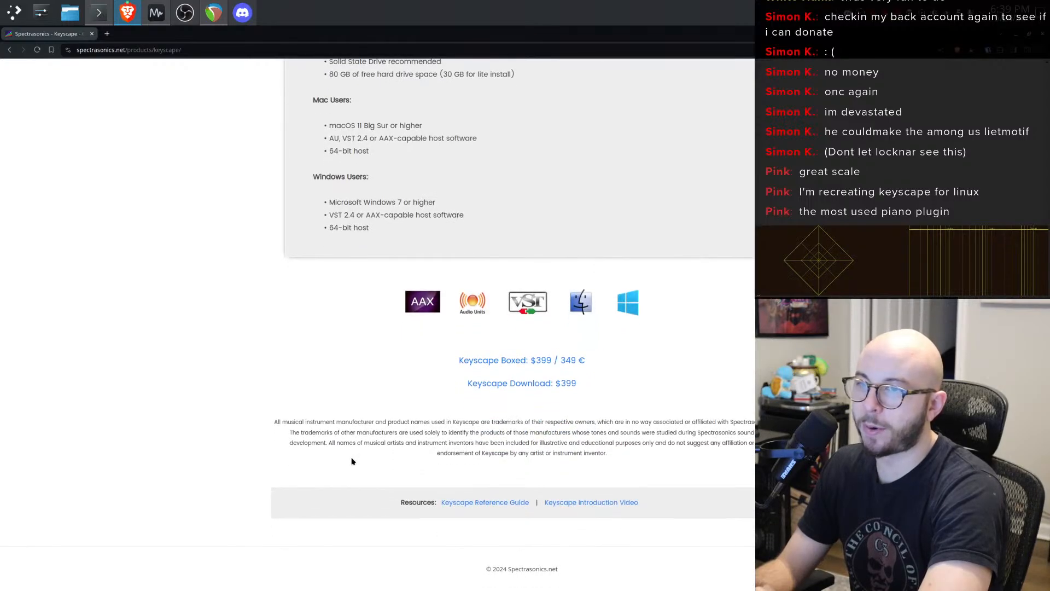
pyautogui.scroll(10, 350, 463)
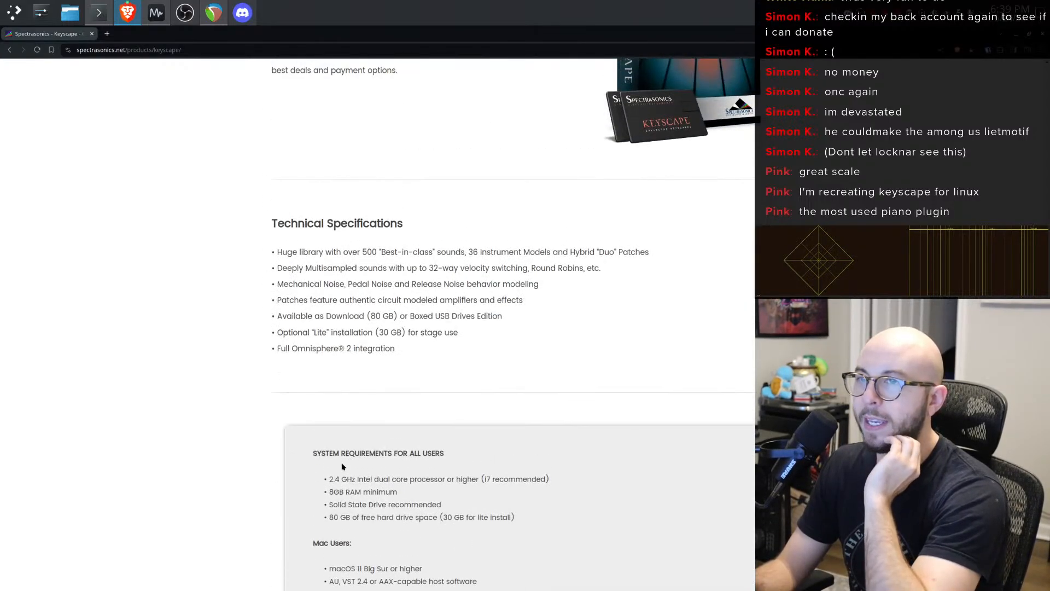
pyautogui.scroll(15, 341, 466)
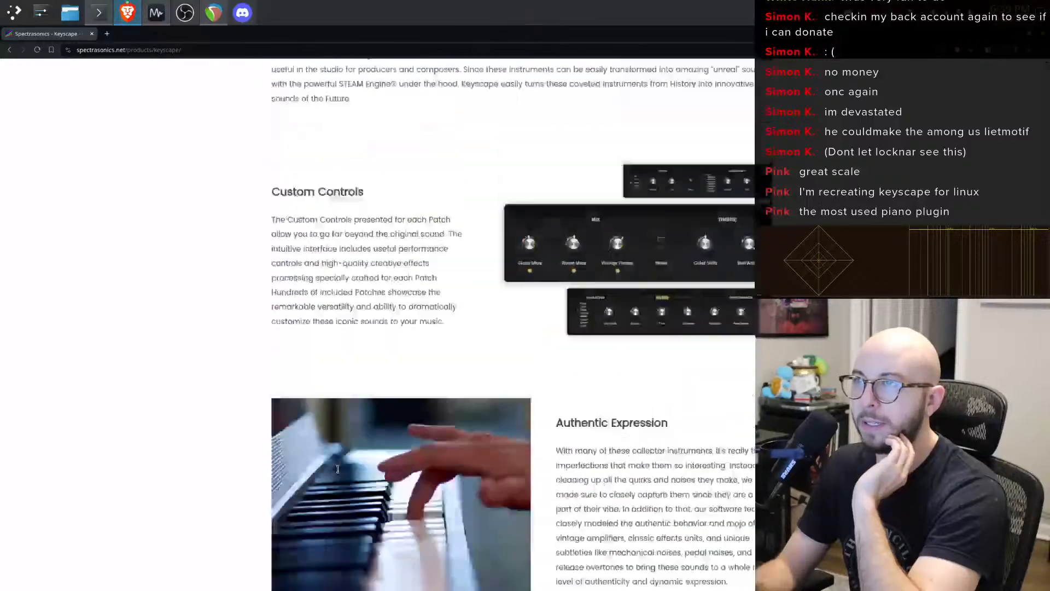
pyautogui.scroll(10, 340, 469)
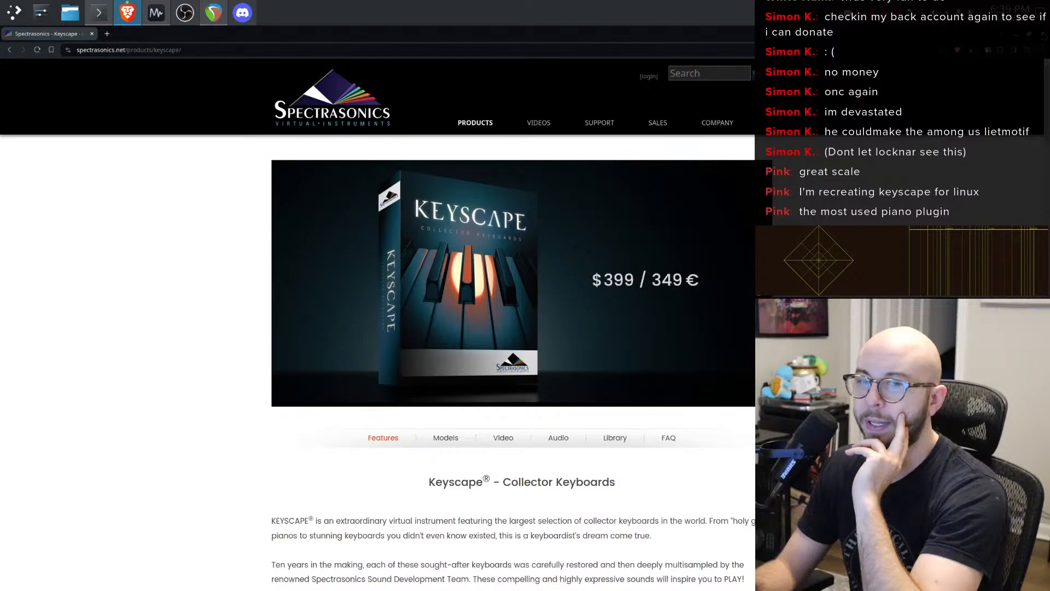
pyautogui.hotkey('alt', 'Tab')
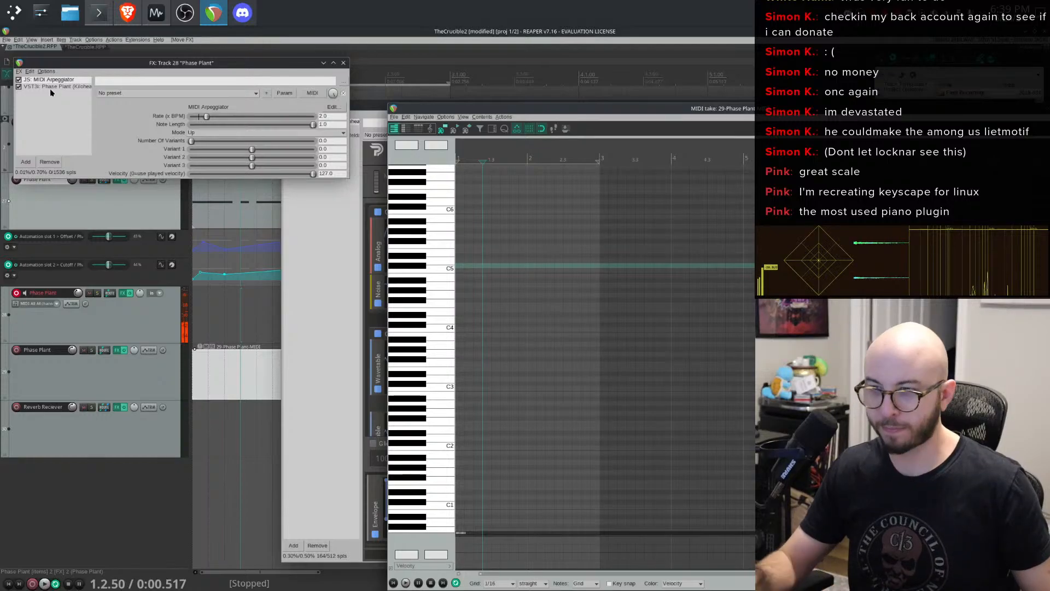
# - Open track 28's Phase Plant editor, close track 27's FX window, and move track 28's FX window aside
pyautogui.click(361, 106)
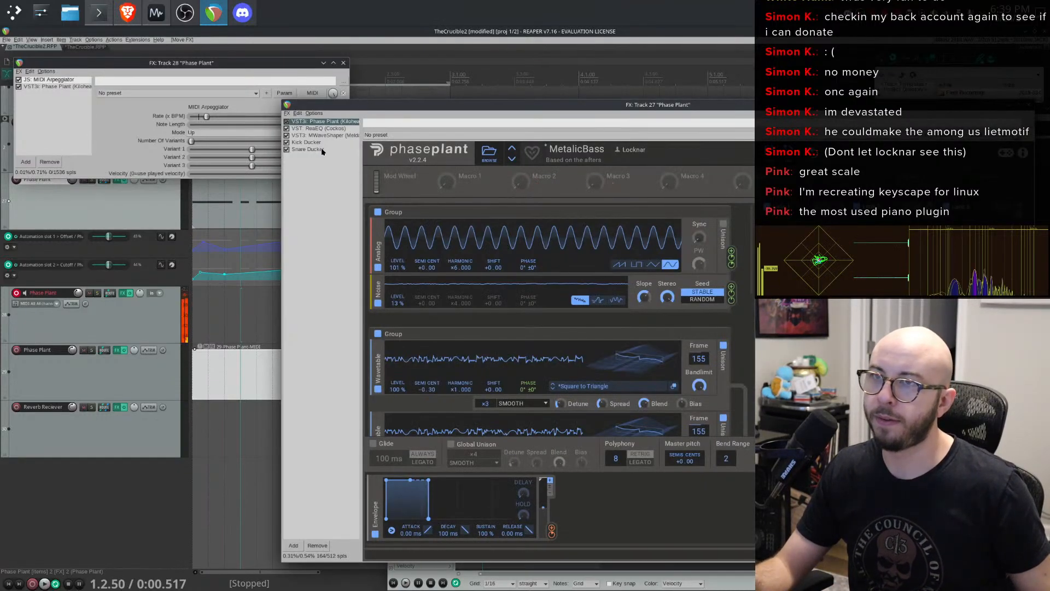
pyautogui.click(69, 86)
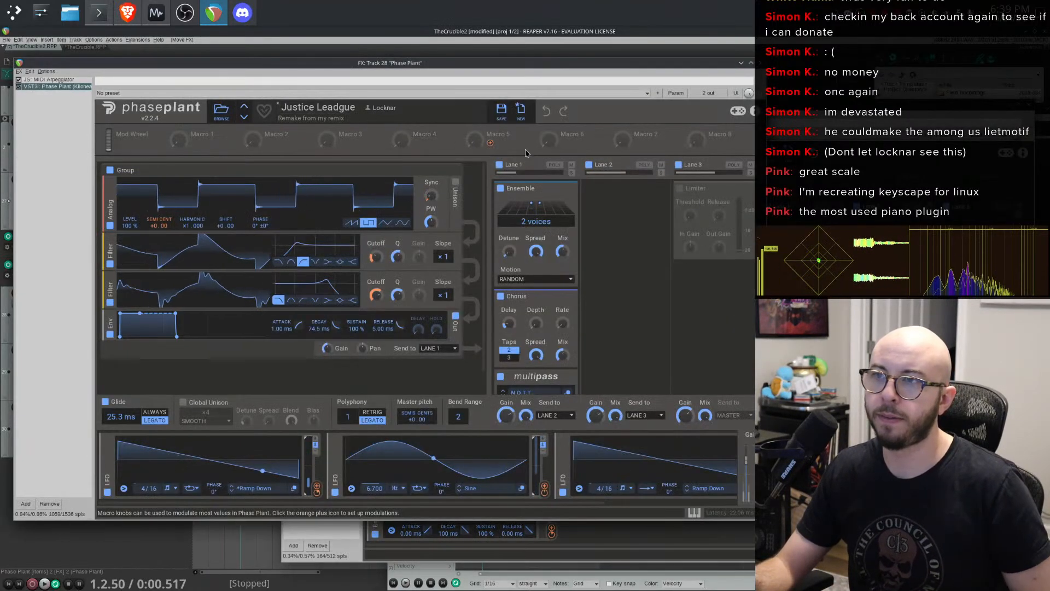
pyautogui.click(1029, 107)
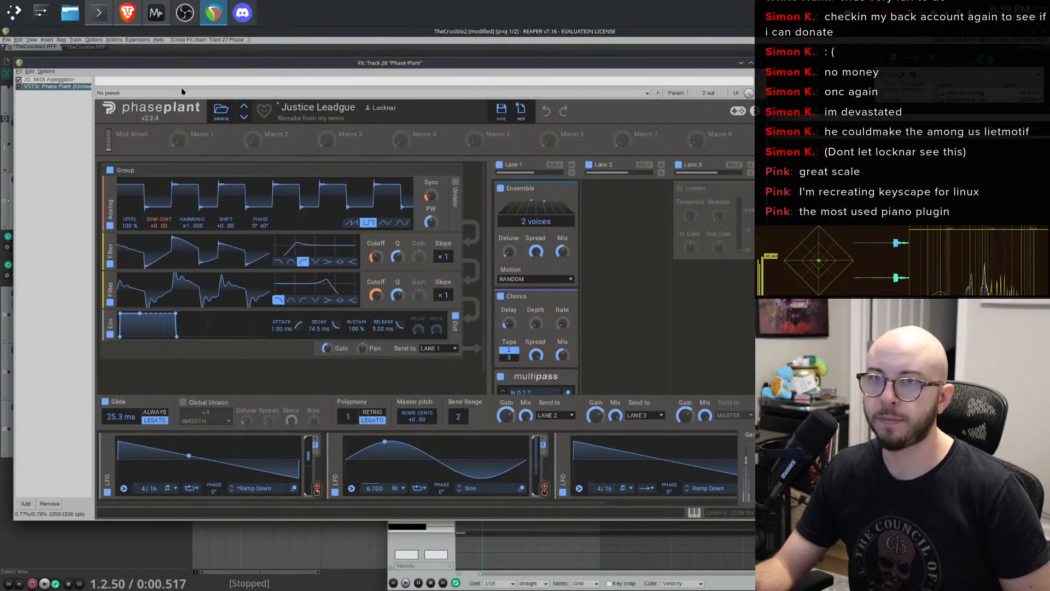
pyautogui.moveTo(236, 64); pyautogui.dragTo(406, 64)
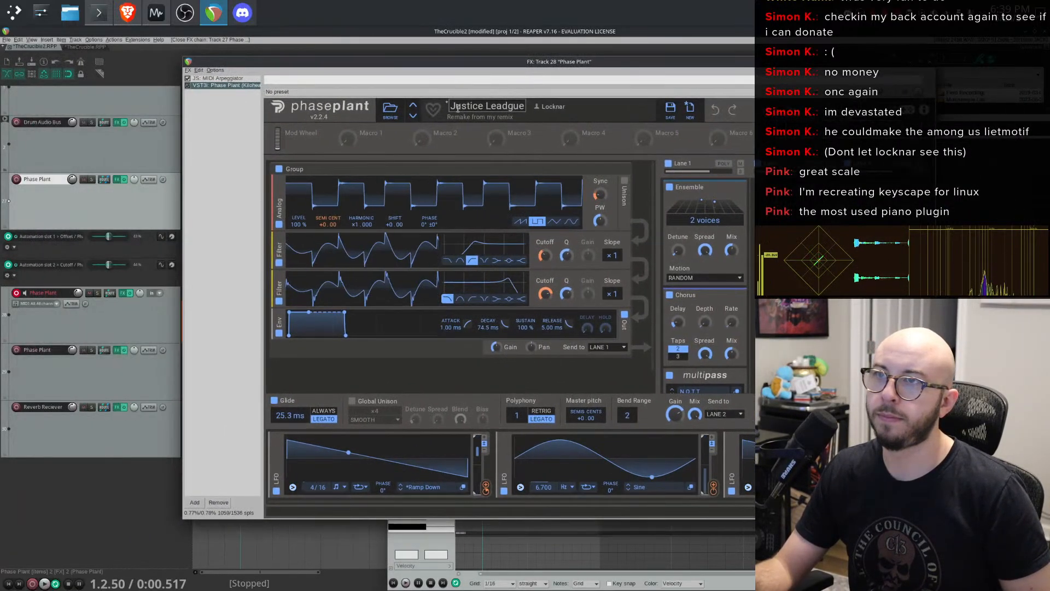
# - Step through Phase Plant presets from Kick3 to MetalWhamp to audition them
pyautogui.click(411, 118)
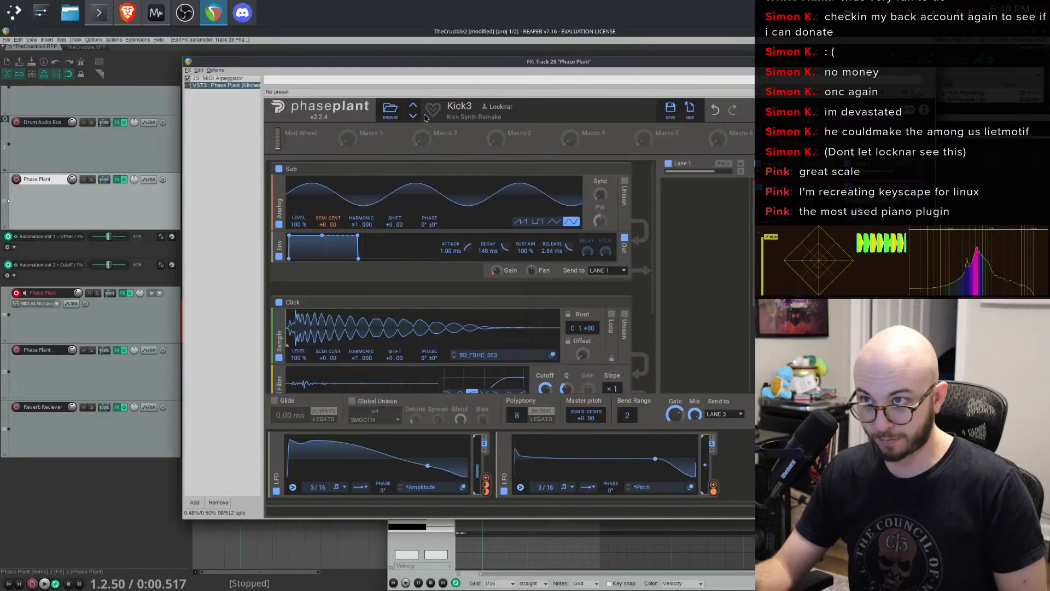
pyautogui.click(413, 116)
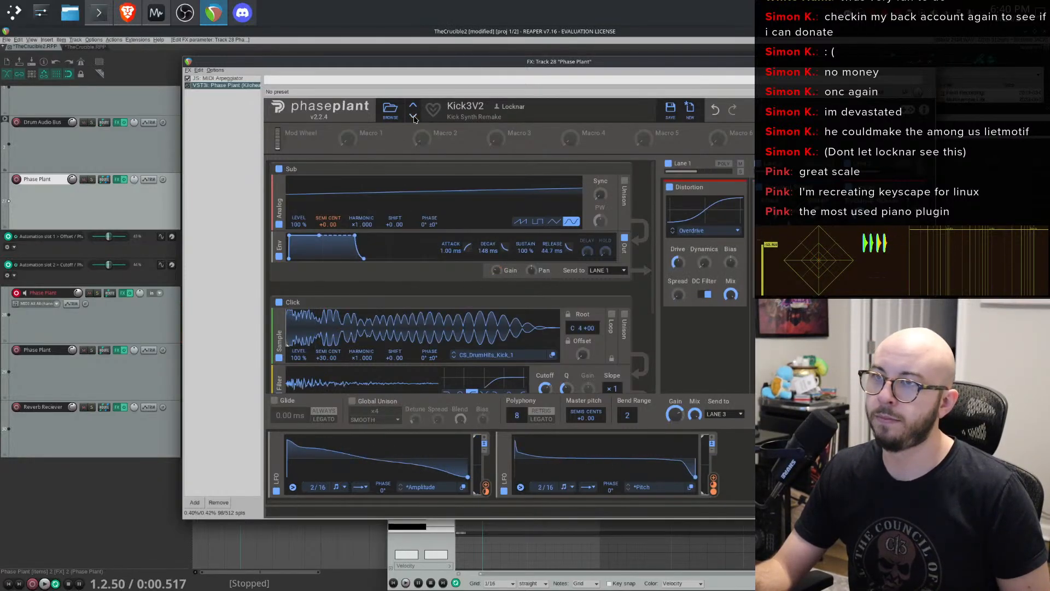
pyautogui.click(414, 117)
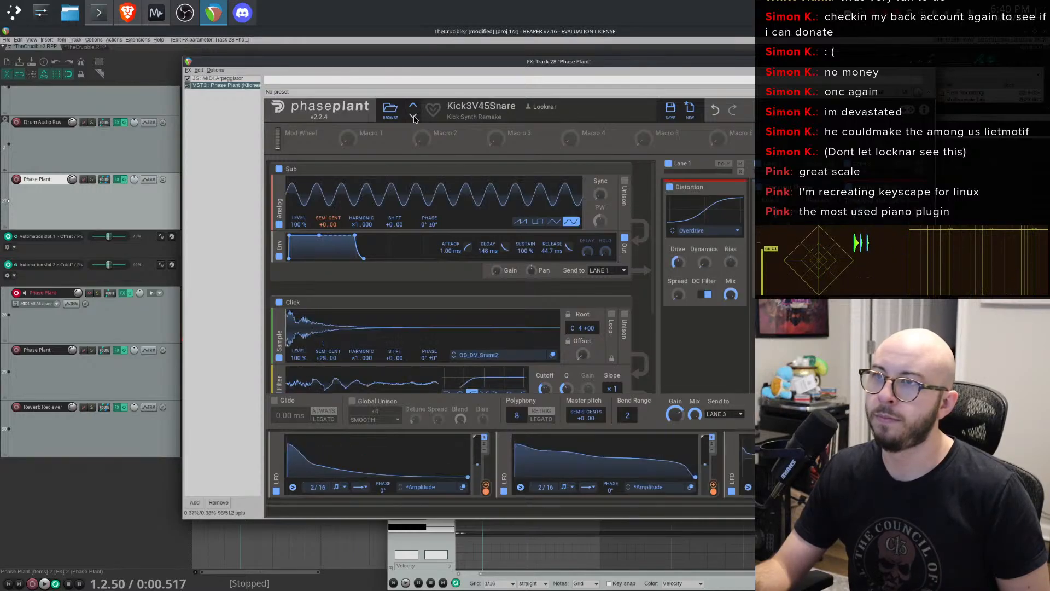
pyautogui.click(414, 117)
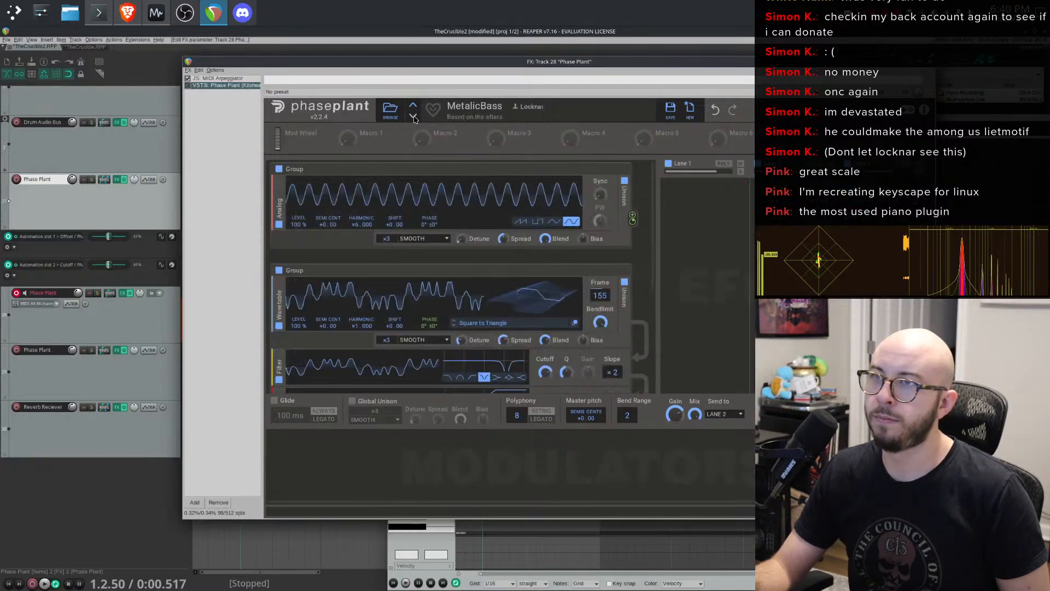
pyautogui.click(413, 117)
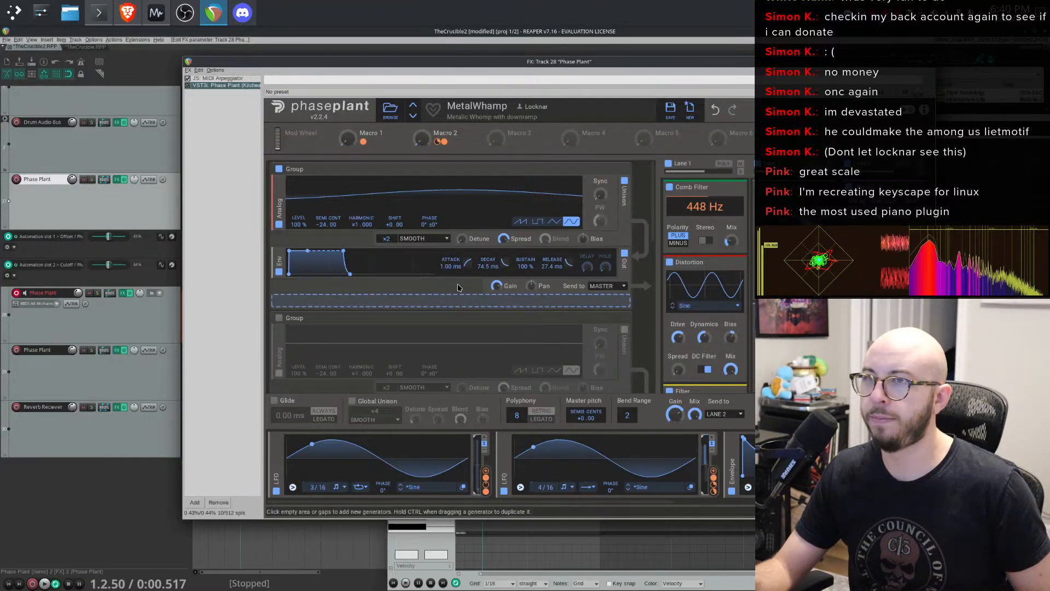
pyautogui.scroll(-5, 618, 341)
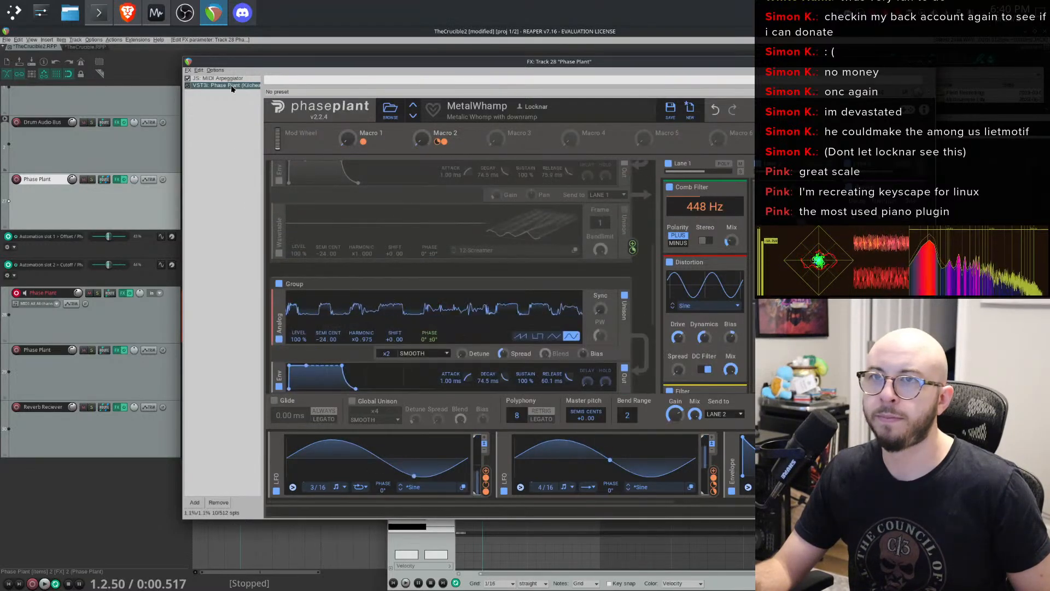
# - Bypass the MIDI Arpeggiator in track 28's FX chain
pyautogui.click(188, 78)
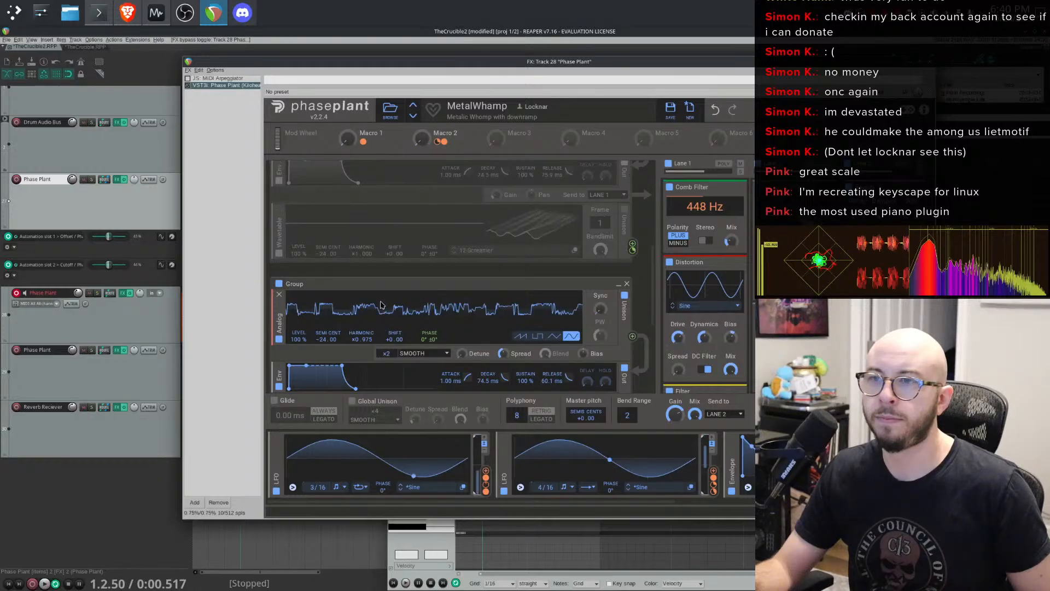
pyautogui.scroll(-3, 386, 257)
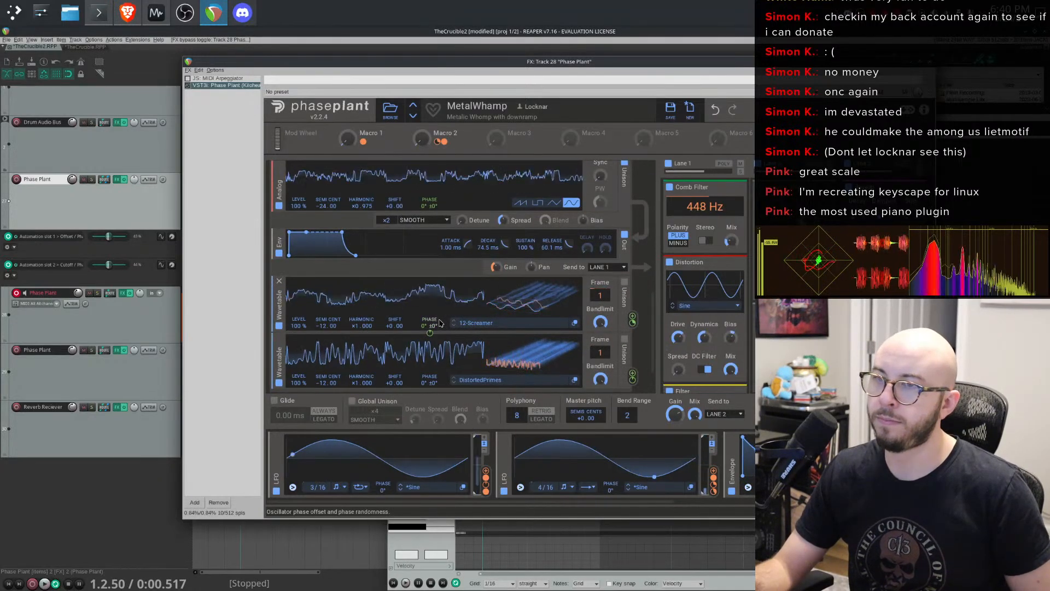
pyautogui.scroll(-1, 444, 327)
pyautogui.scroll(4, 439, 324)
pyautogui.scroll(4, 438, 322)
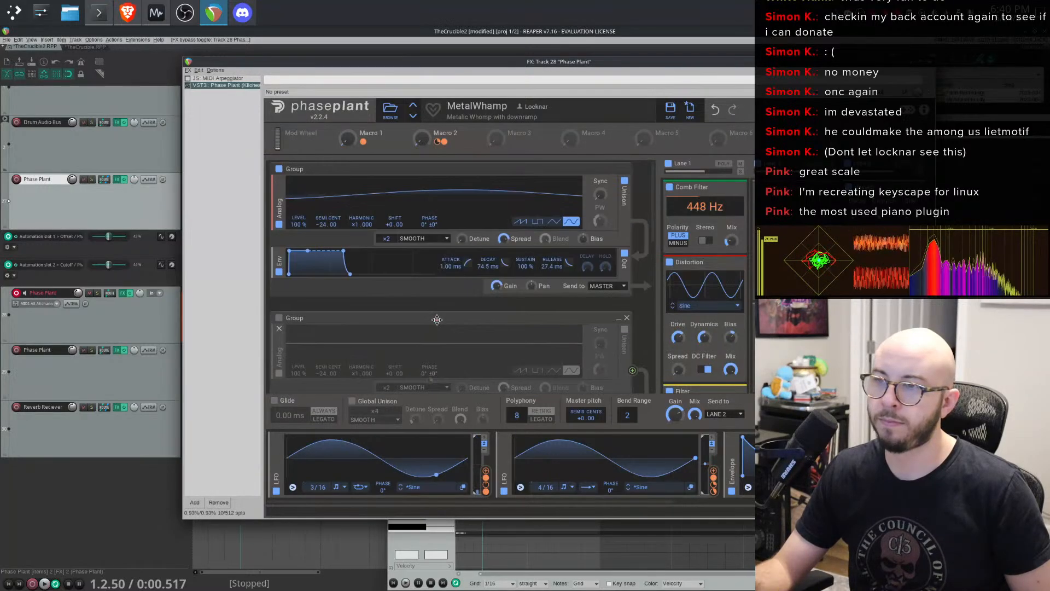
# - Disable the Comb Filter snapin in the MetalWhamp preset's effects lane
pyautogui.click(671, 187)
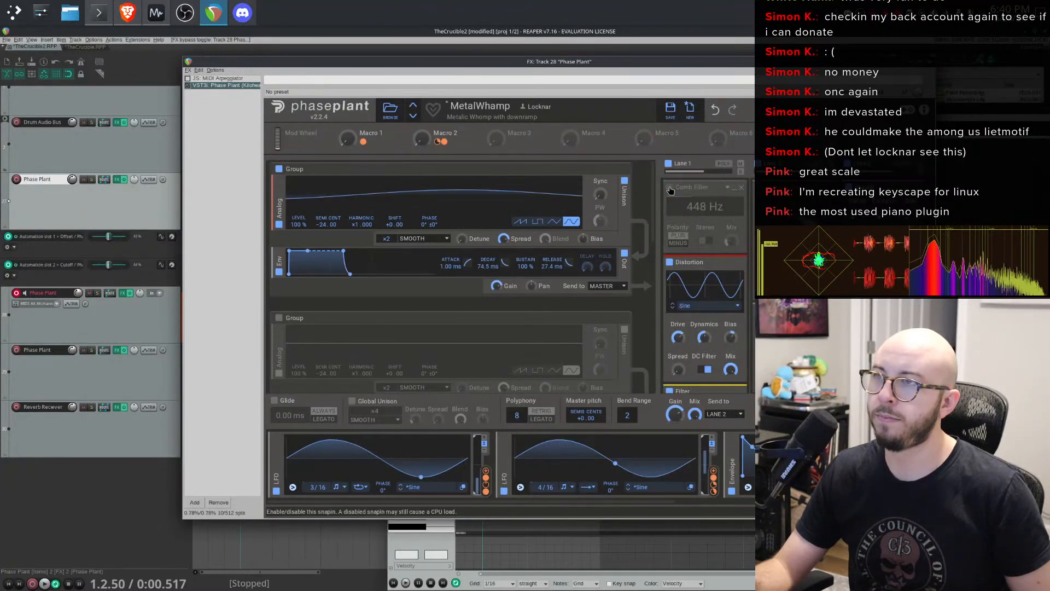
pyautogui.click(671, 262)
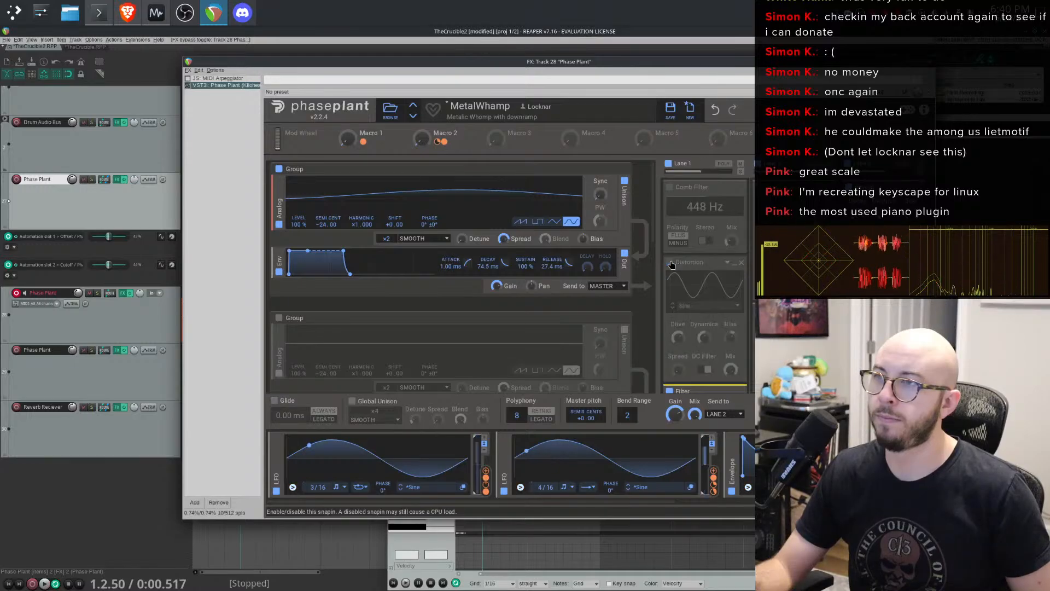
pyautogui.click(670, 263)
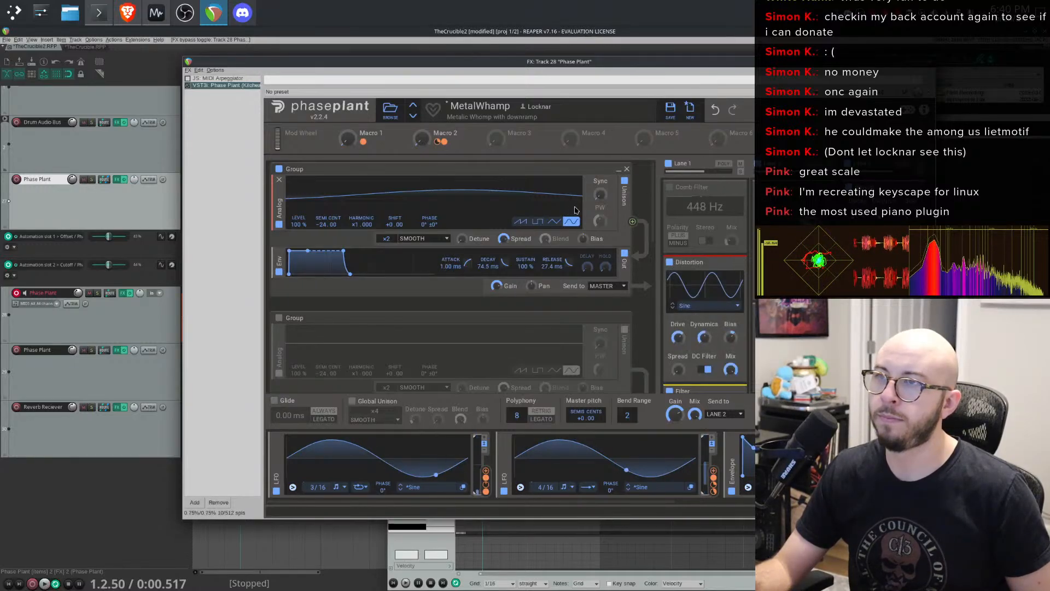
# - Raise the analog generator's sync and lower the wavetable generator's harmonic to about 0.252
pyautogui.moveTo(604, 201); pyautogui.dragTo(605, 162)
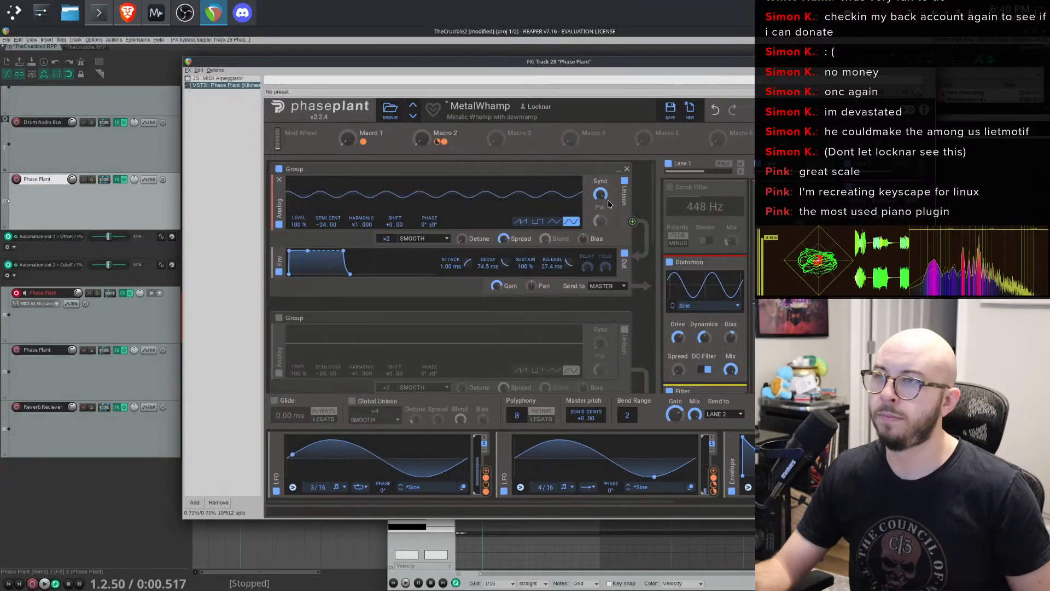
pyautogui.scroll(-3, 498, 223)
pyautogui.scroll(-5, 499, 223)
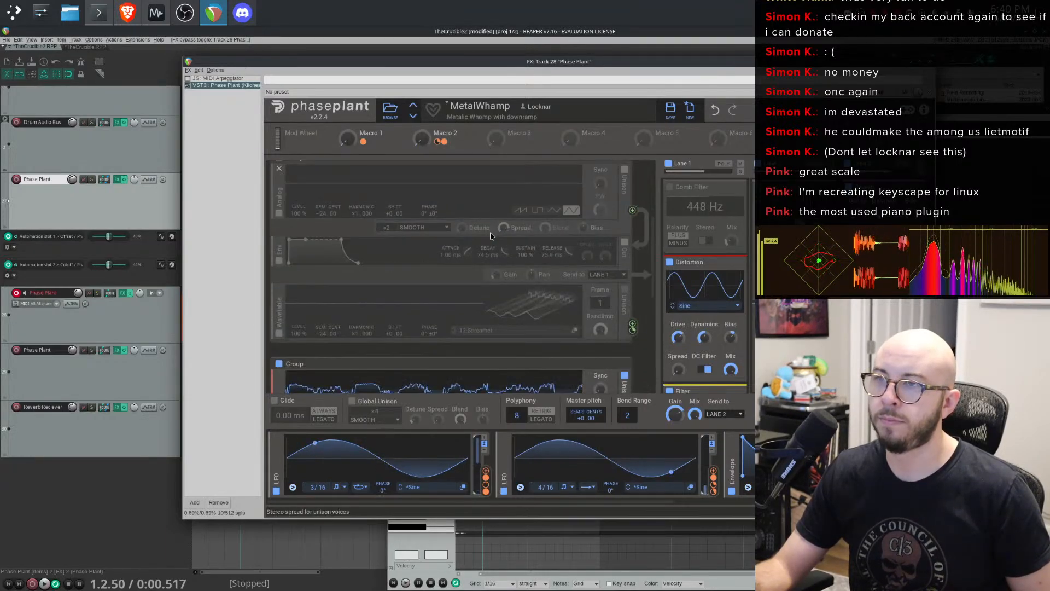
pyautogui.moveTo(600, 230)
pyautogui.mouseDown()
pyautogui.moveTo(600, 210)
pyautogui.moveTo(600, 230)
pyautogui.mouseUp()
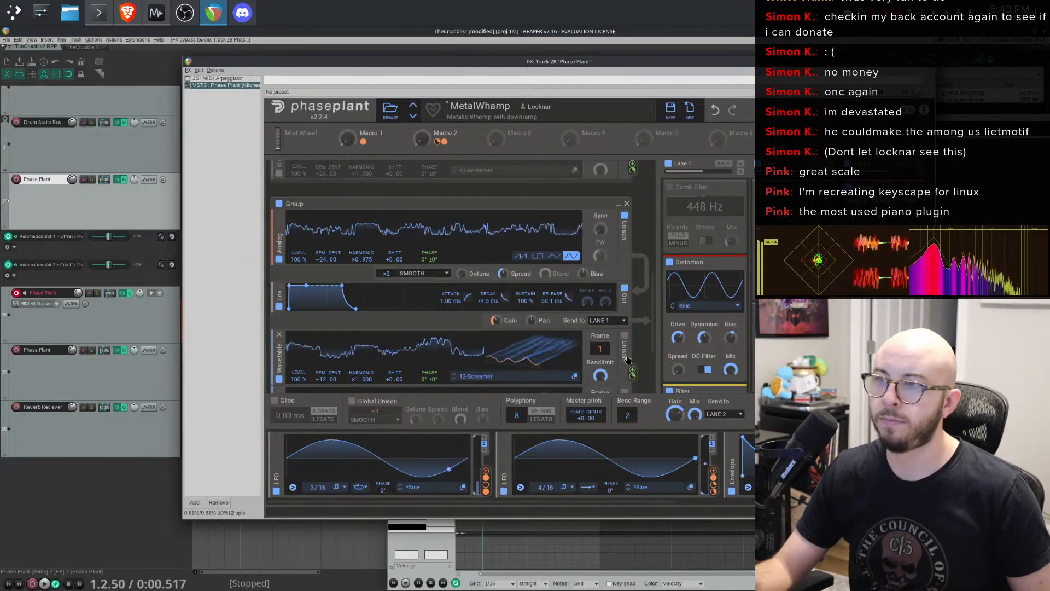
pyautogui.scroll(-3, 452, 308)
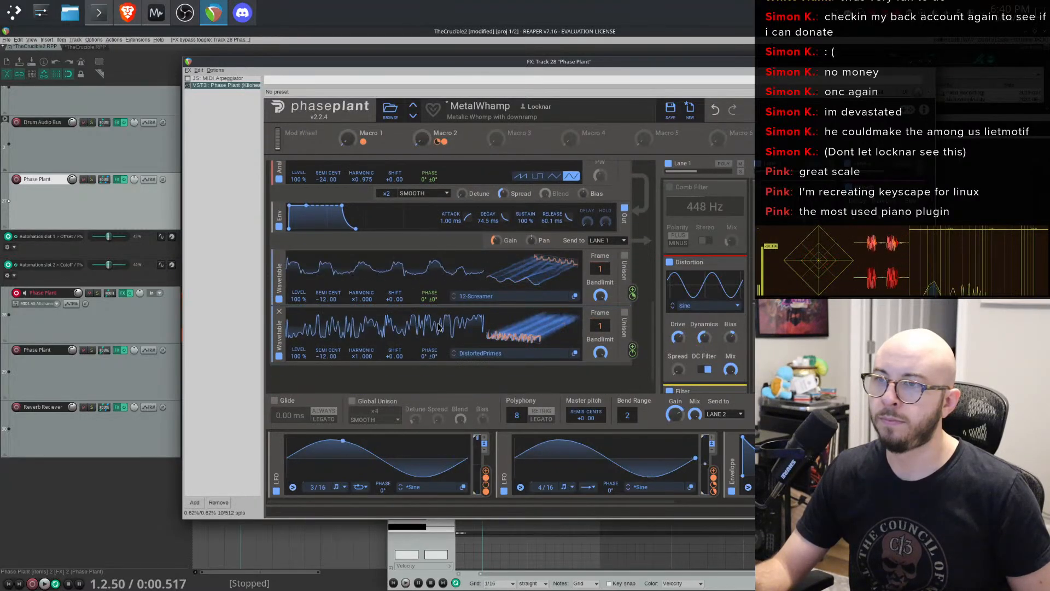
pyautogui.moveTo(366, 299); pyautogui.dragTo(366, 276)
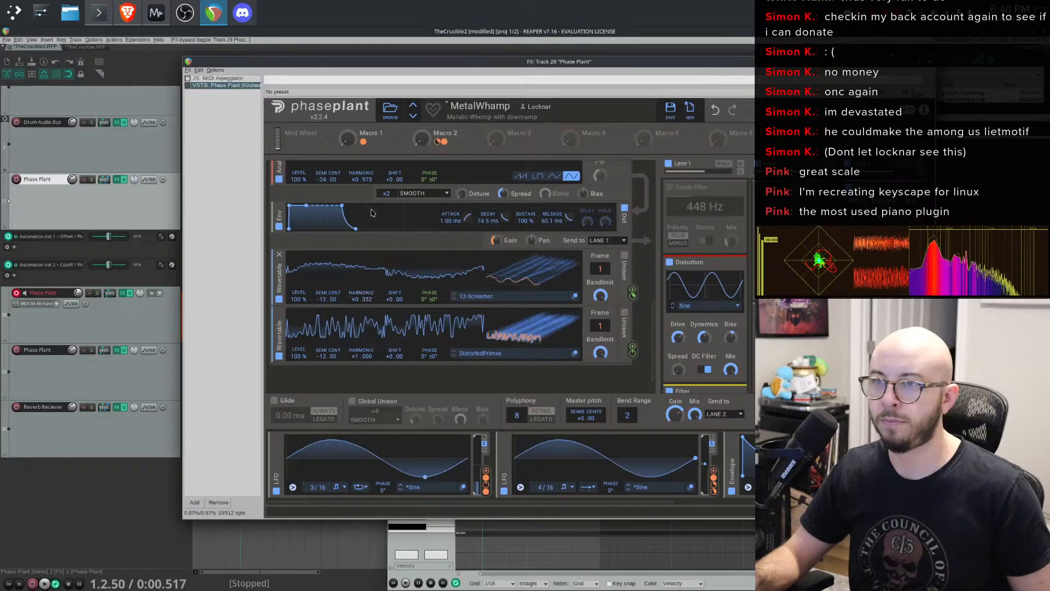
# - Step through the MetalWhamp2 and MetalWhampLowMid presets to MidSideSplitTest
pyautogui.click(414, 115)
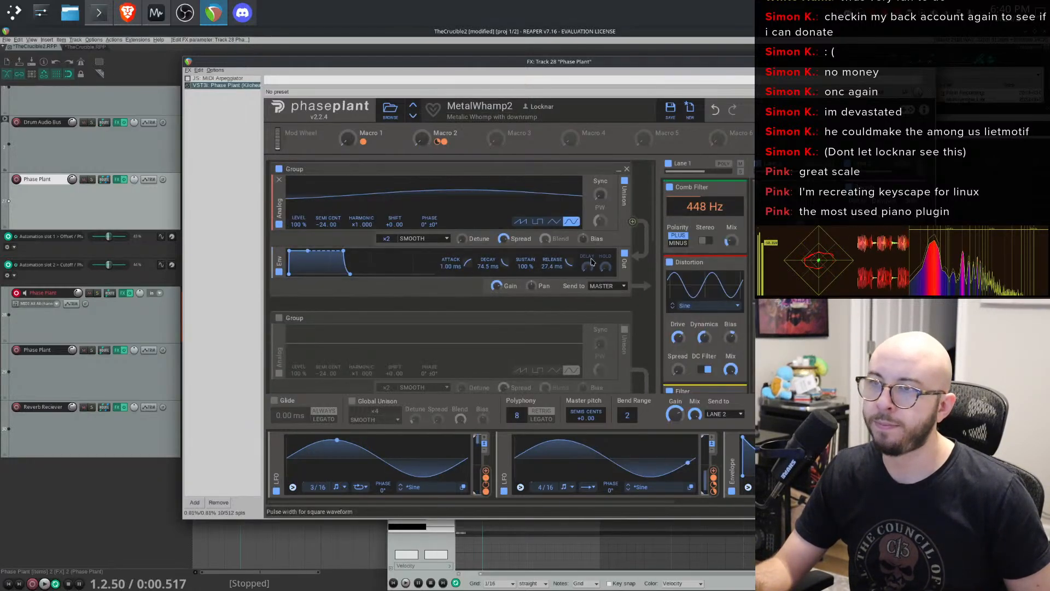
pyautogui.click(413, 117)
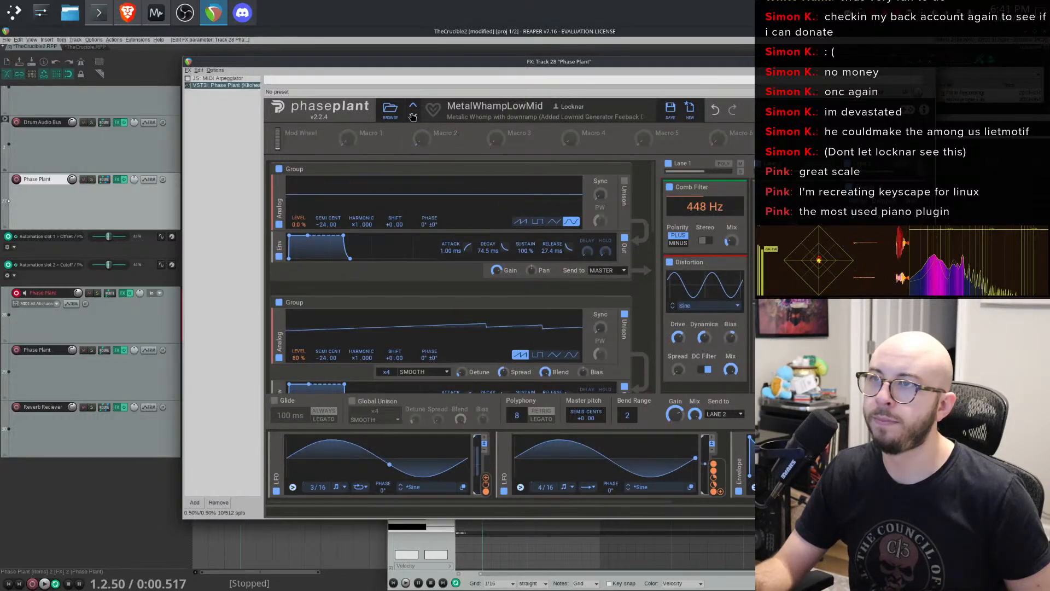
pyautogui.click(413, 117)
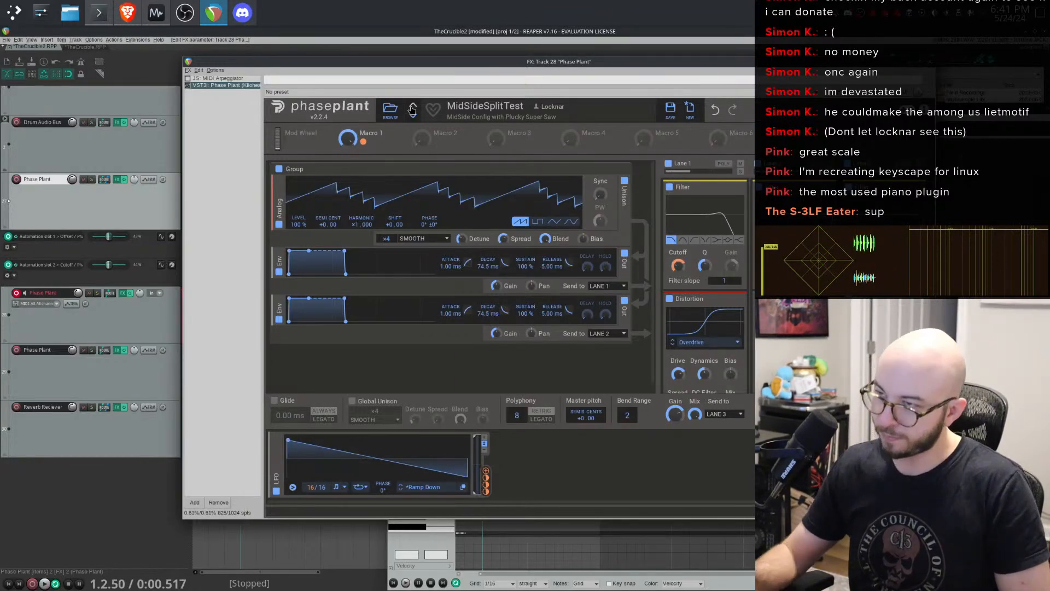
# - Add a Delay snapin to the MidSideSplitTest preset's effects lane
pyautogui.scroll(-3, 705, 273)
pyautogui.scroll(-2, 705, 273)
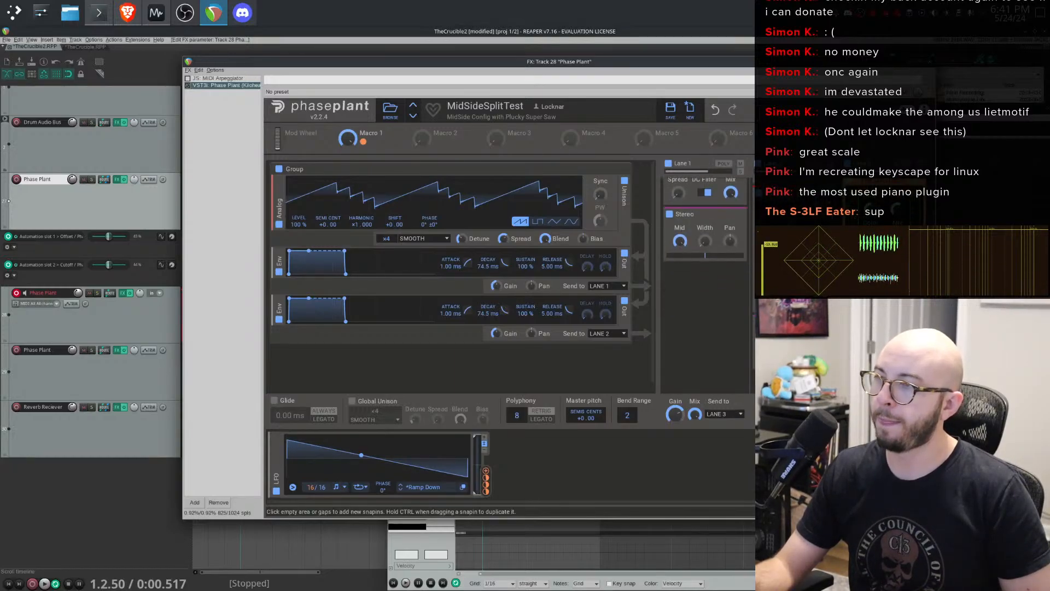
pyautogui.click(705, 306)
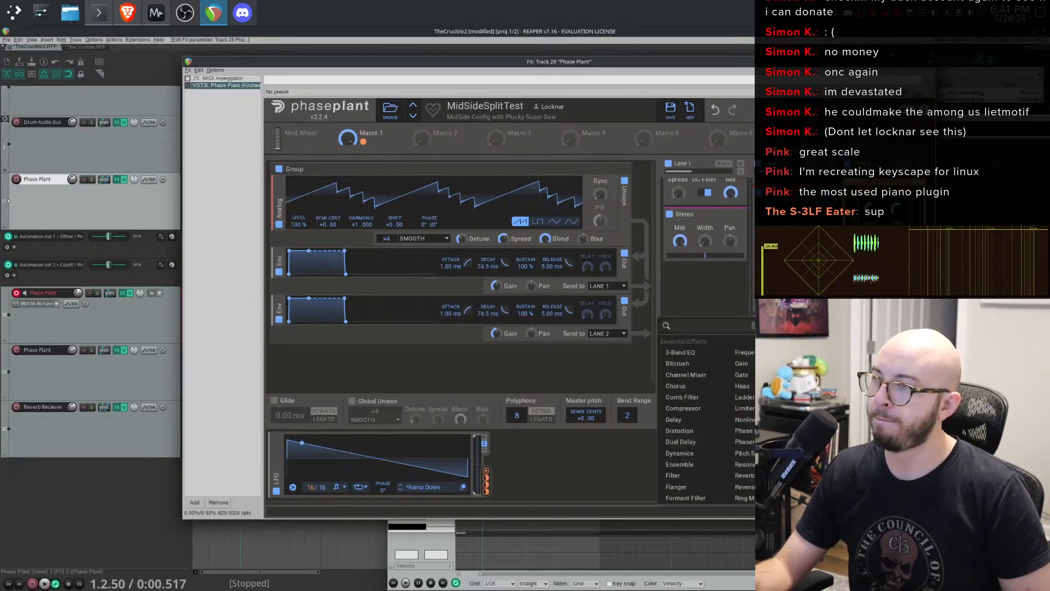
pyautogui.click(705, 420)
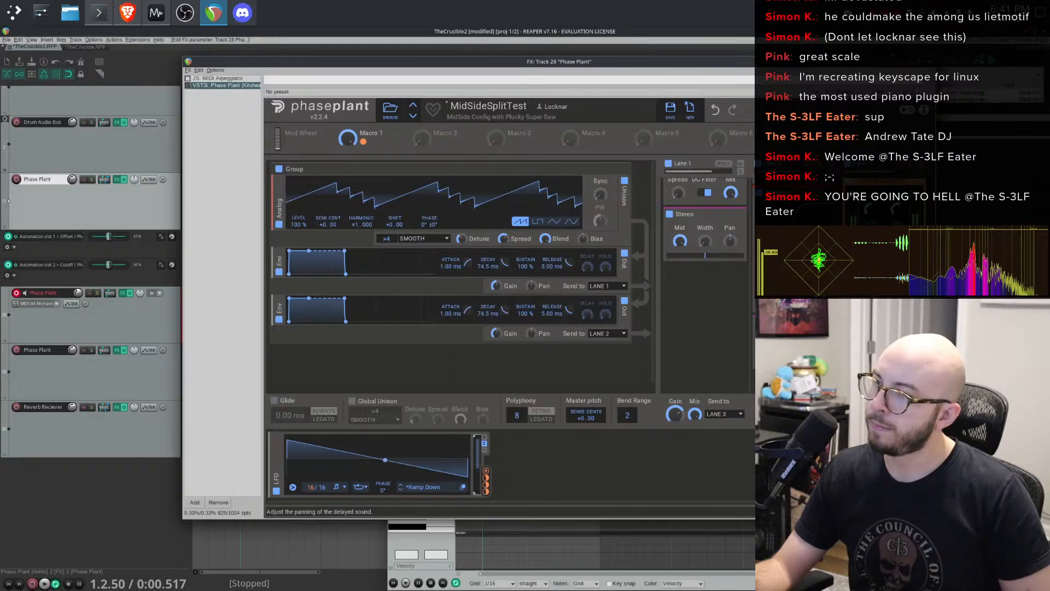
pyautogui.scroll(-3, 705, 230)
pyautogui.scroll(1, 705, 230)
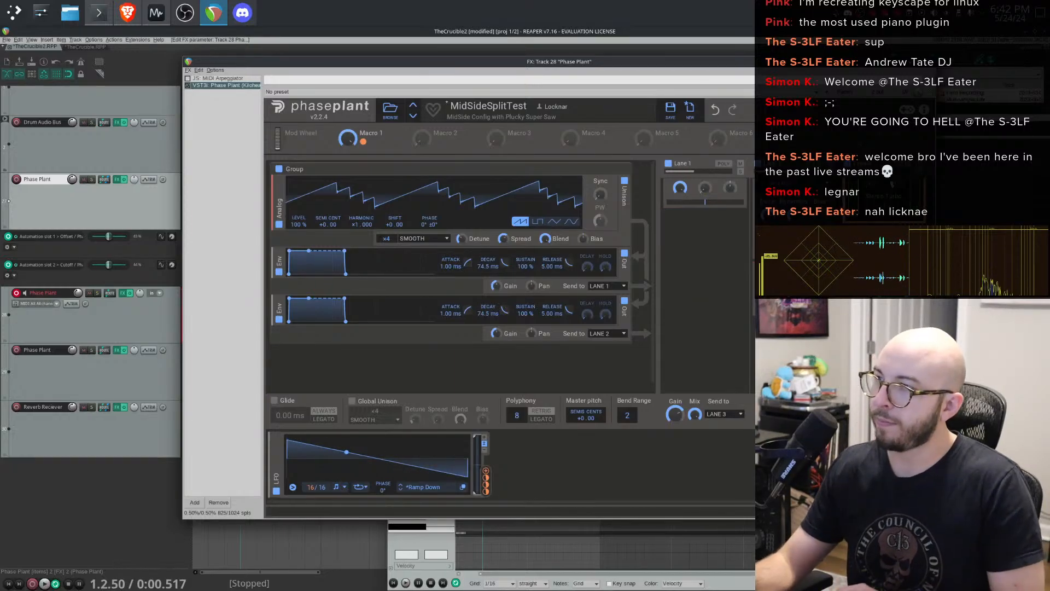
pyautogui.scroll(3, 706, 273)
pyautogui.scroll(-4, 705, 273)
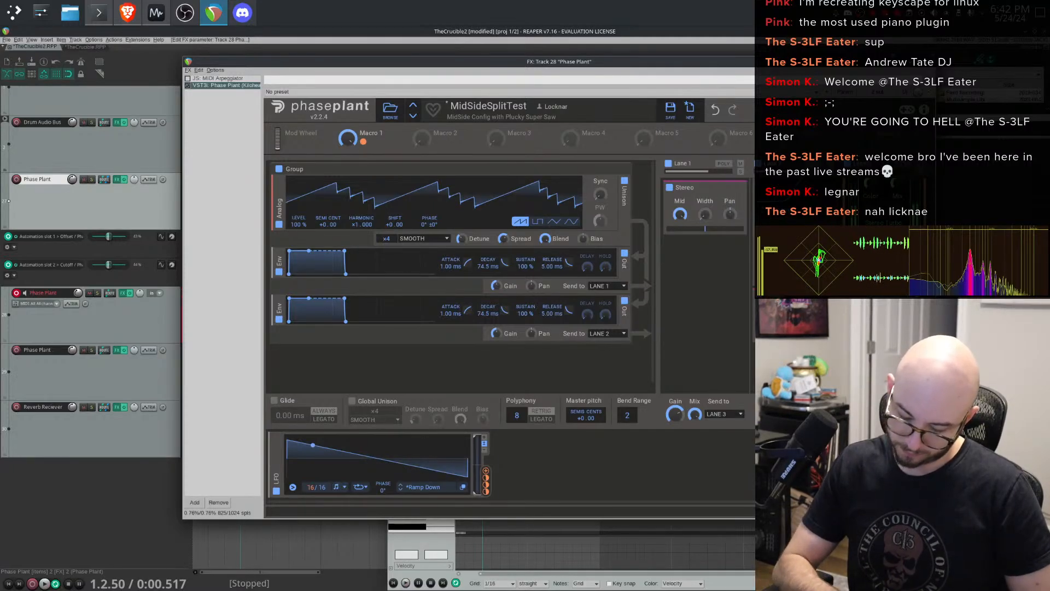
# - Step through further Phase Plant presets and settle on Peroxide Pluck
pyautogui.click(414, 116)
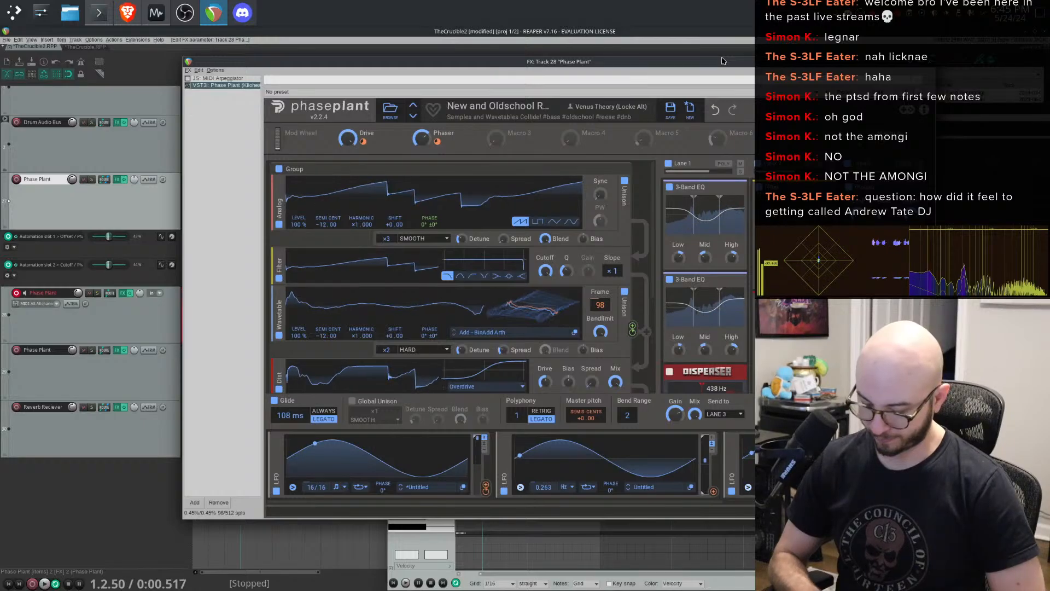
pyautogui.click(413, 115)
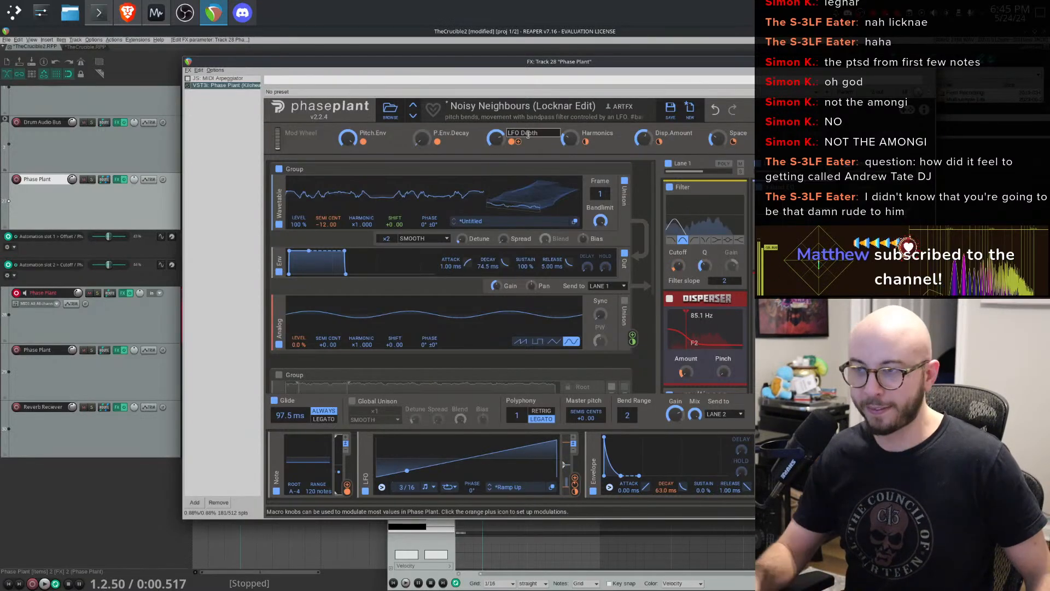
pyautogui.click(413, 116)
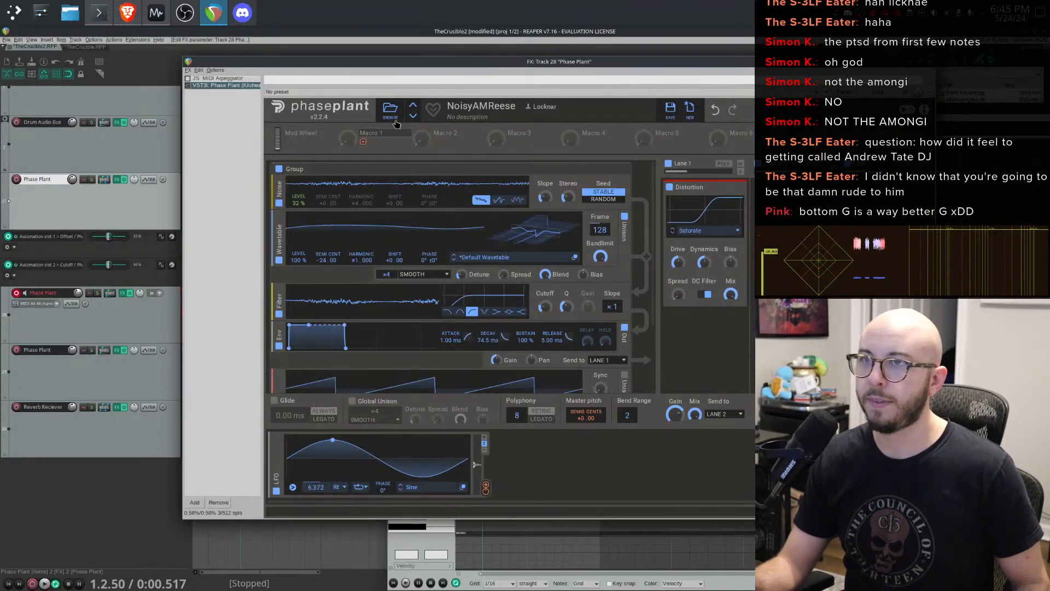
pyautogui.click(414, 117)
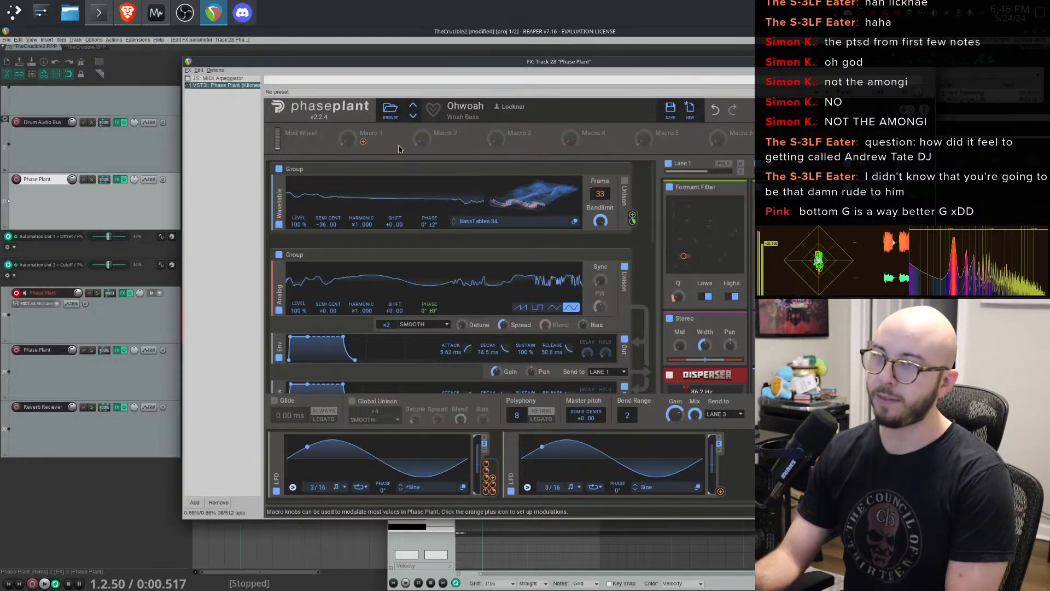
pyautogui.click(413, 117)
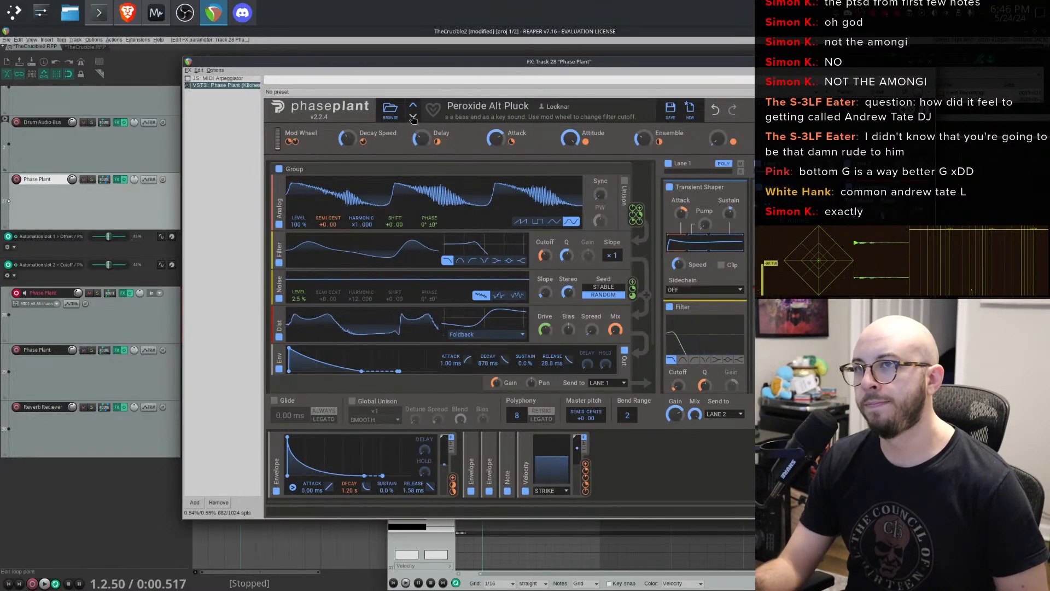
pyautogui.click(413, 117)
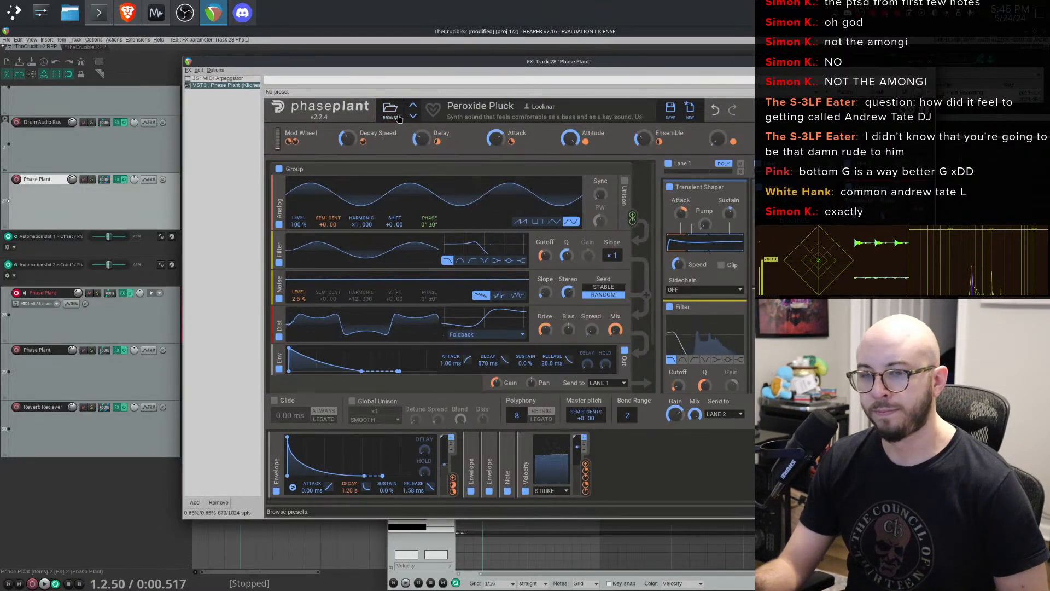
# - Open the Phase Plant preset browser and load the RainstickSynth preset on track 28
pyautogui.click(391, 111)
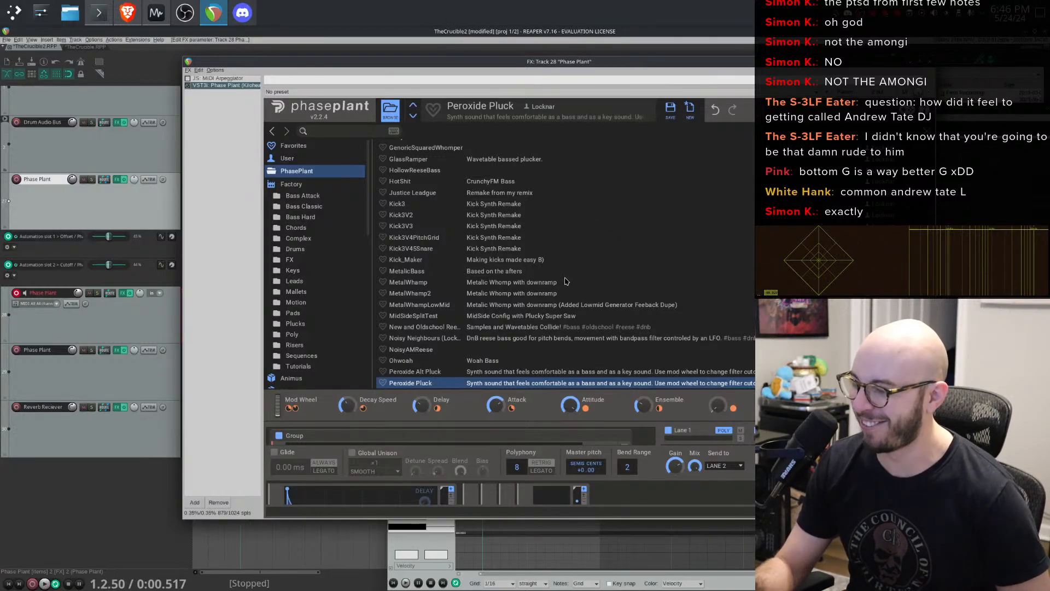
pyautogui.scroll(-4, 534, 298)
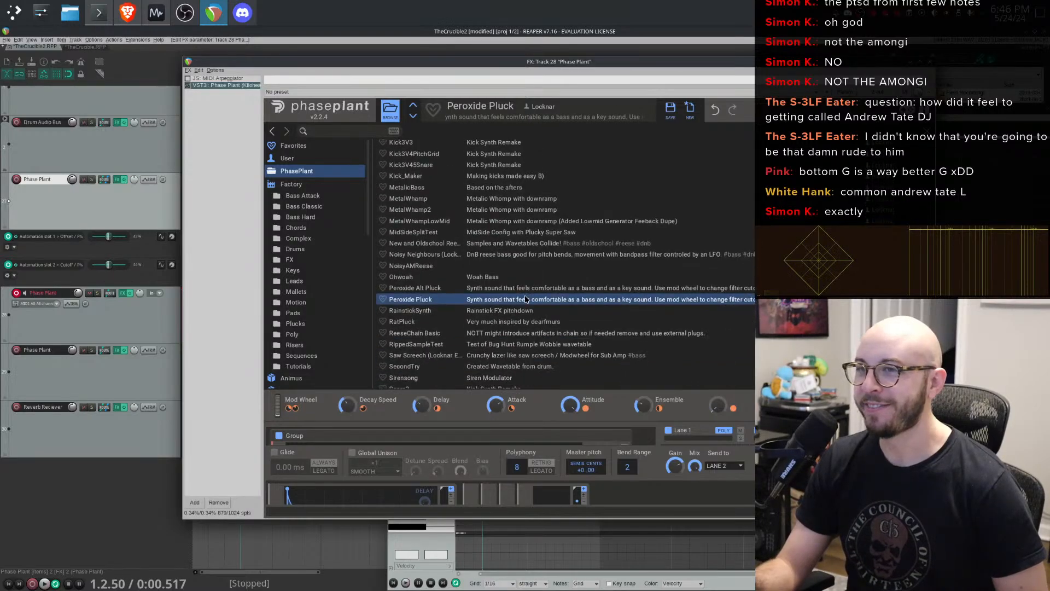
pyautogui.click(472, 266)
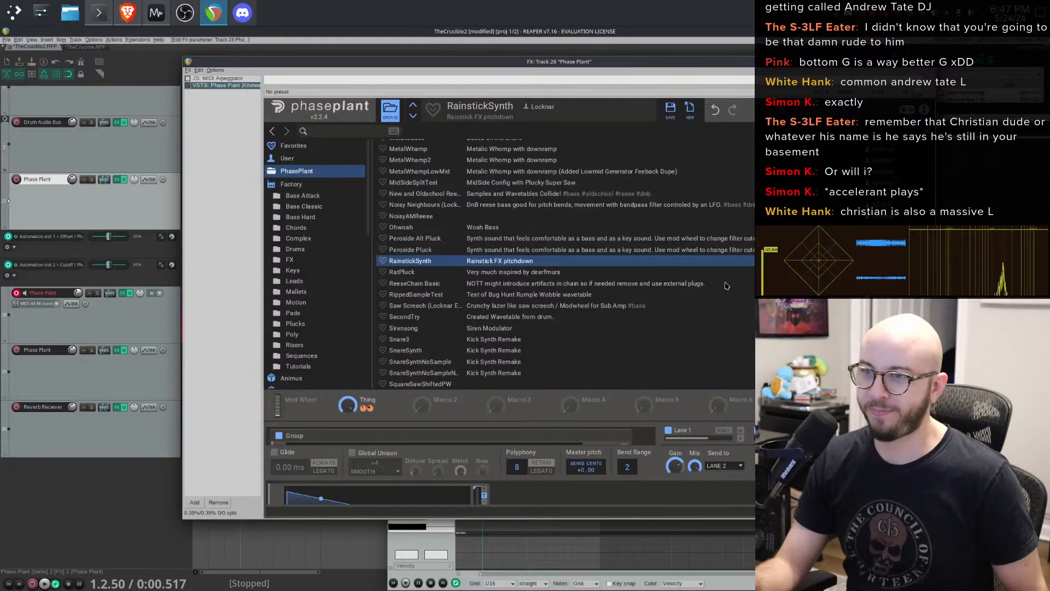
pyautogui.doubleClick(644, 265)
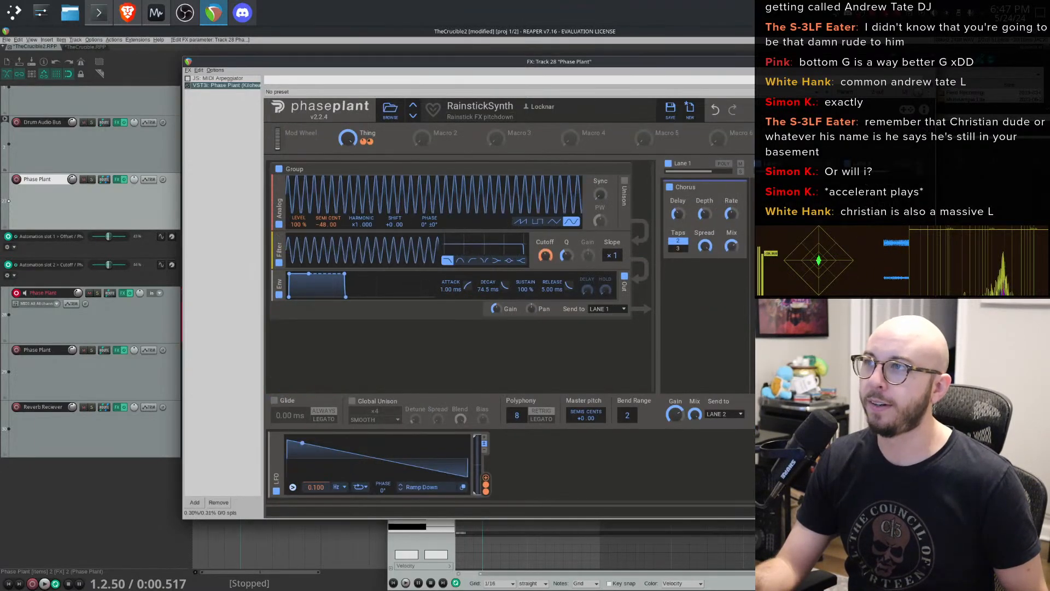
# - Close the plugin window and play the project to audition the arpeggio with this preset
pyautogui.press('Escape')
pyautogui.click(222, 213)
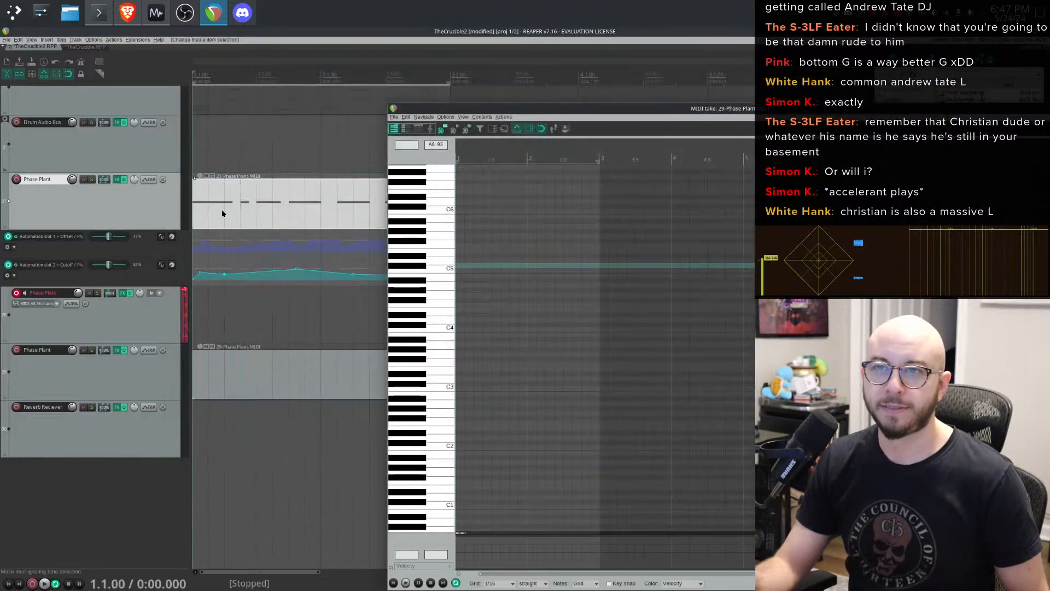
pyautogui.press('space')
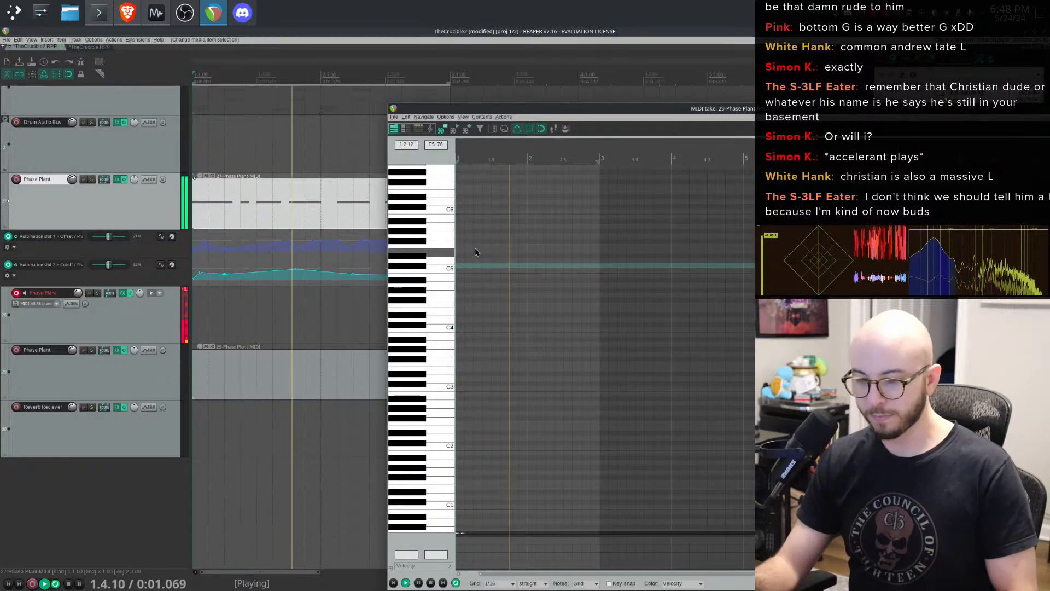
pyautogui.press('space')
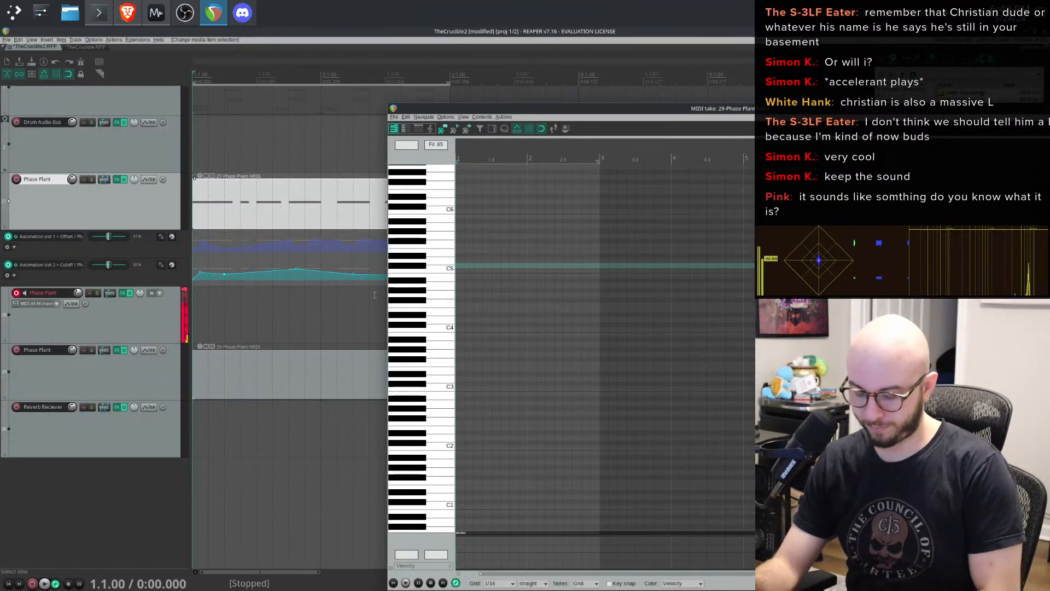
# - Step through further Phase Plant presets to Saw Screech (Locknar Edit) and start playback
pyautogui.click(122, 294)
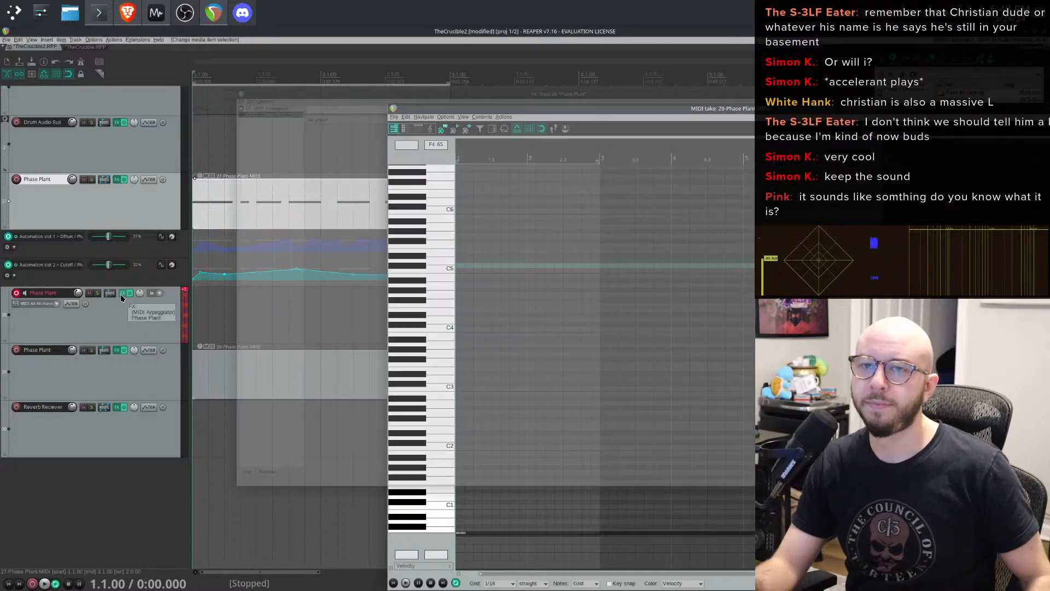
pyautogui.click(414, 117)
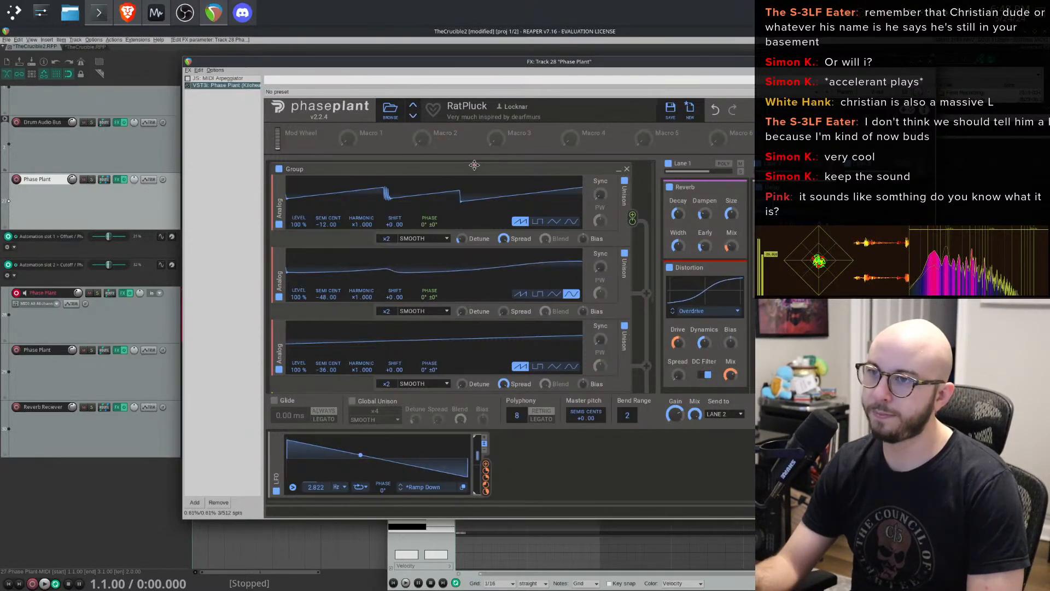
pyautogui.click(413, 116)
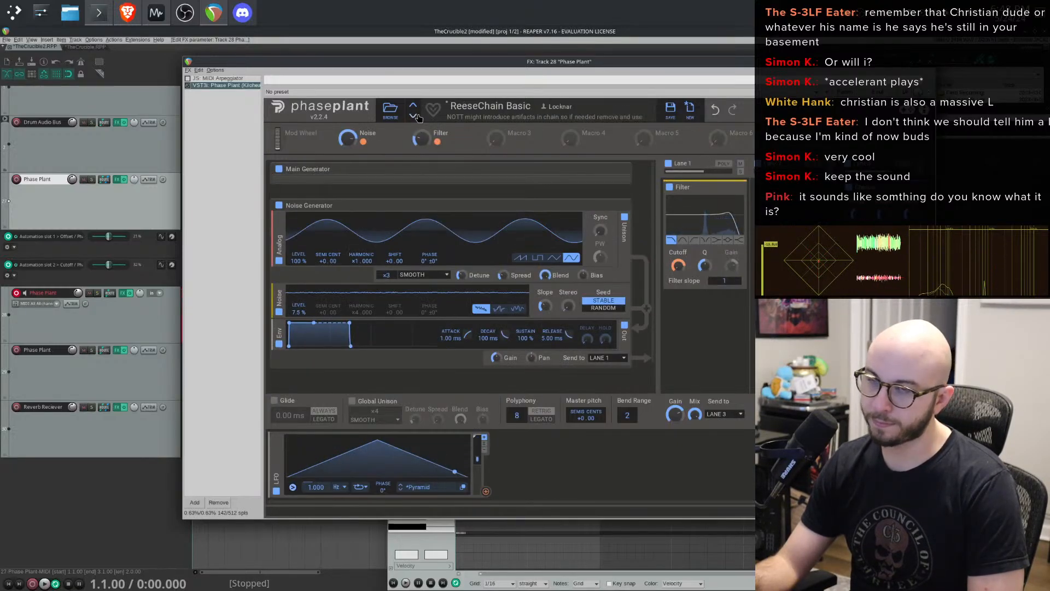
pyautogui.click(413, 116)
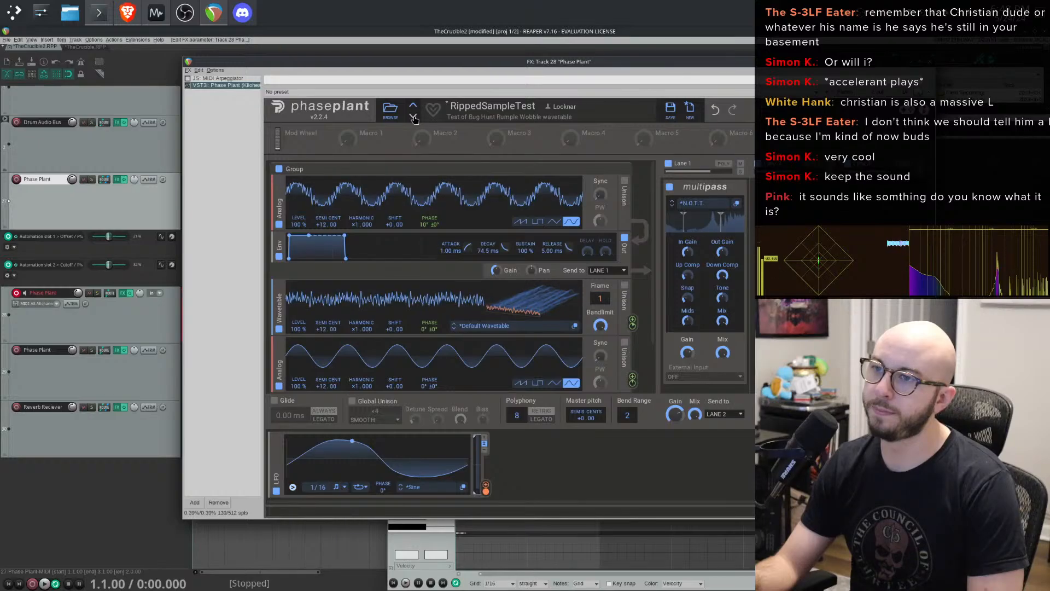
pyautogui.click(414, 116)
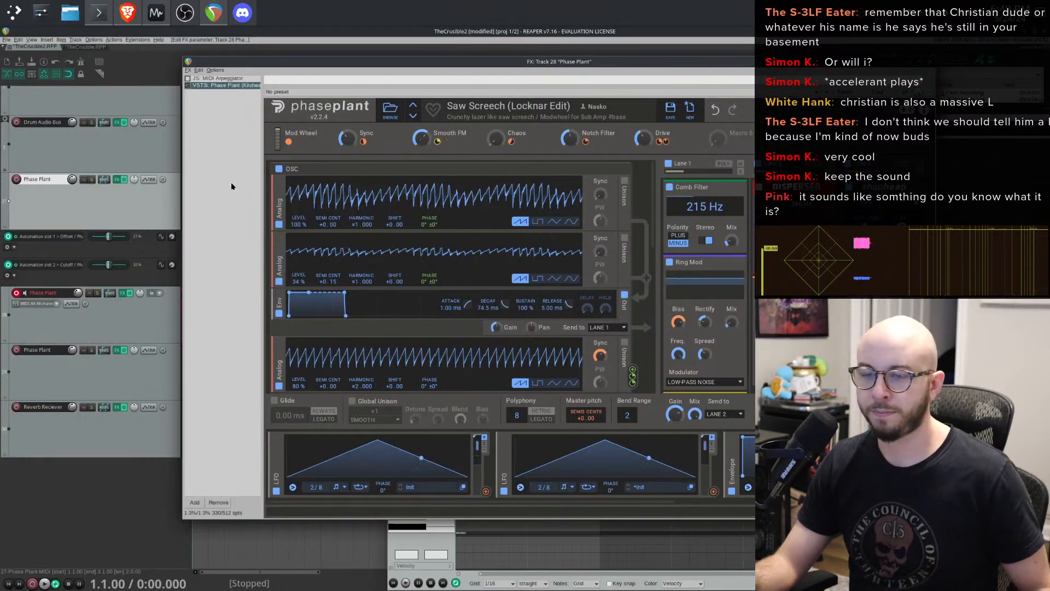
pyautogui.press('space')
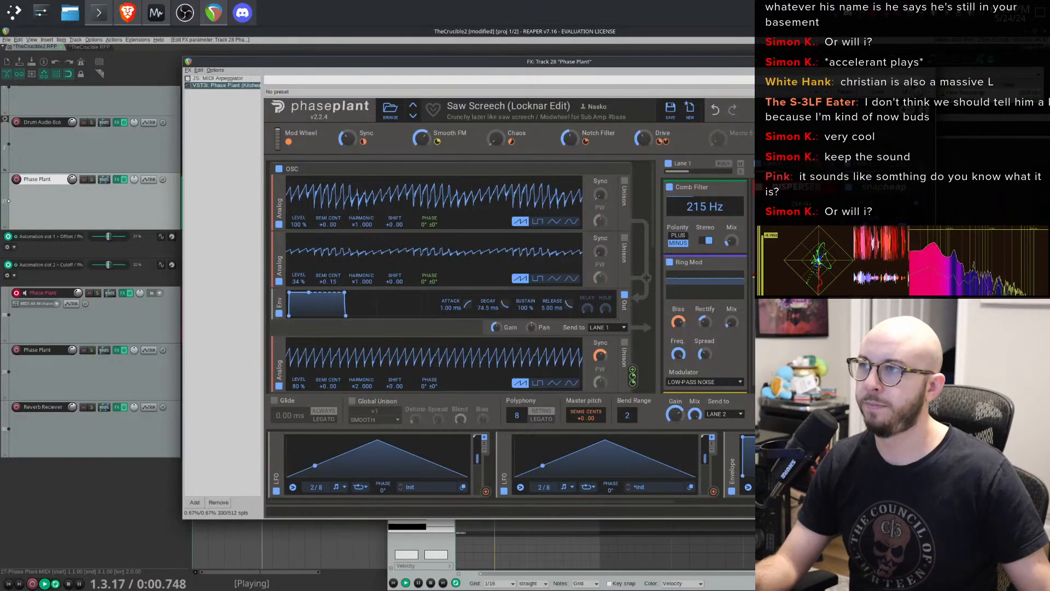
# - Close the plugin and MIDI editor windows and move the track 29 MIDI item onto the armed Phase Plant track above
pyautogui.click(932, 64)
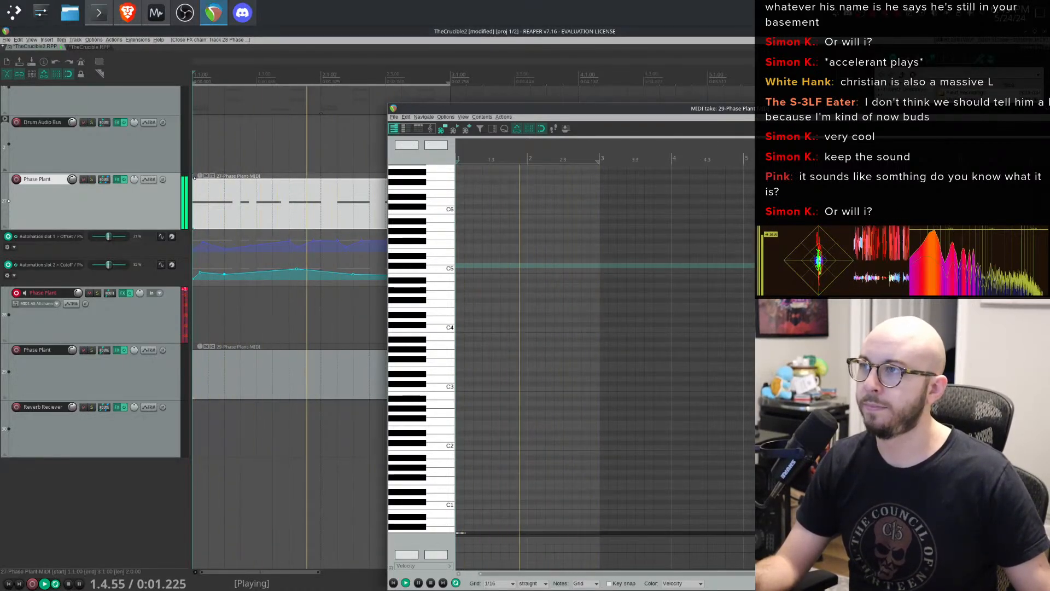
pyautogui.moveTo(930, 108); pyautogui.dragTo(801, 92)
pyautogui.click(936, 93)
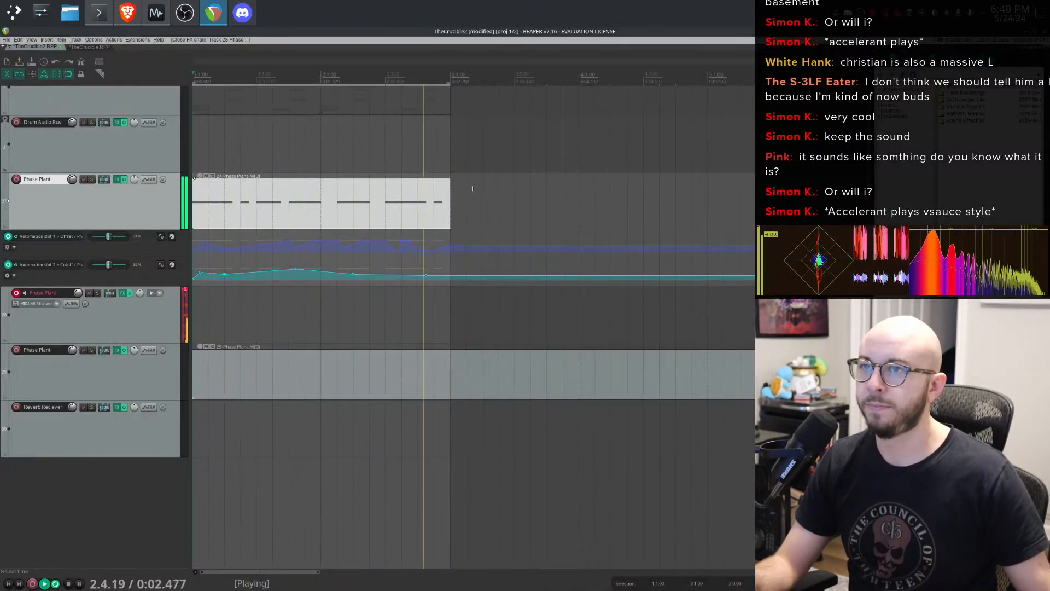
pyautogui.moveTo(405, 374)
pyautogui.mouseDown()
pyautogui.moveTo(427, 371)
pyautogui.moveTo(387, 377)
pyautogui.mouseUp()
pyautogui.doubleClick(388, 378)
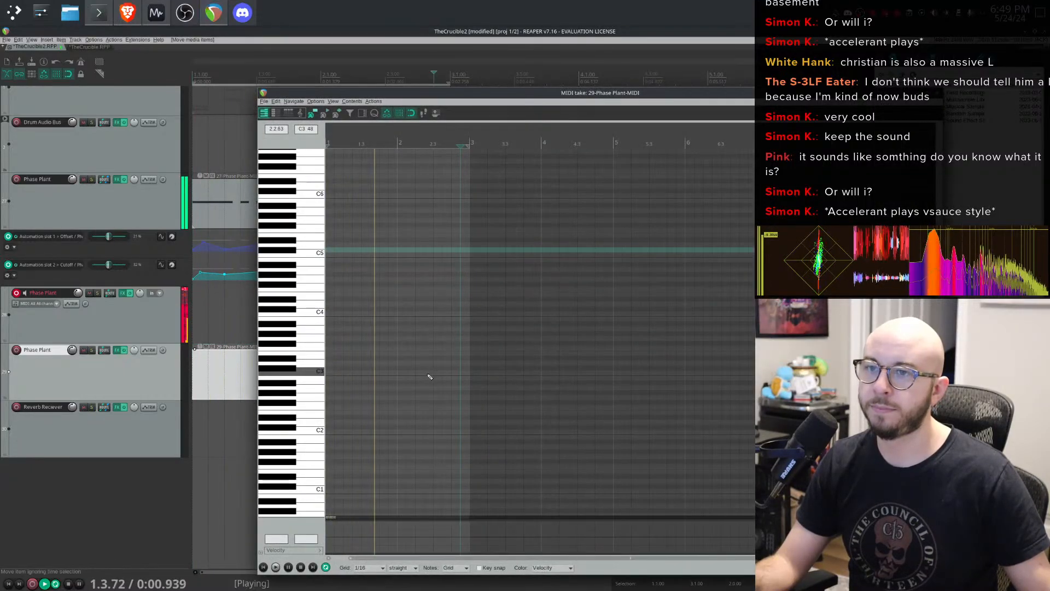
pyautogui.scroll(6, 310, 410)
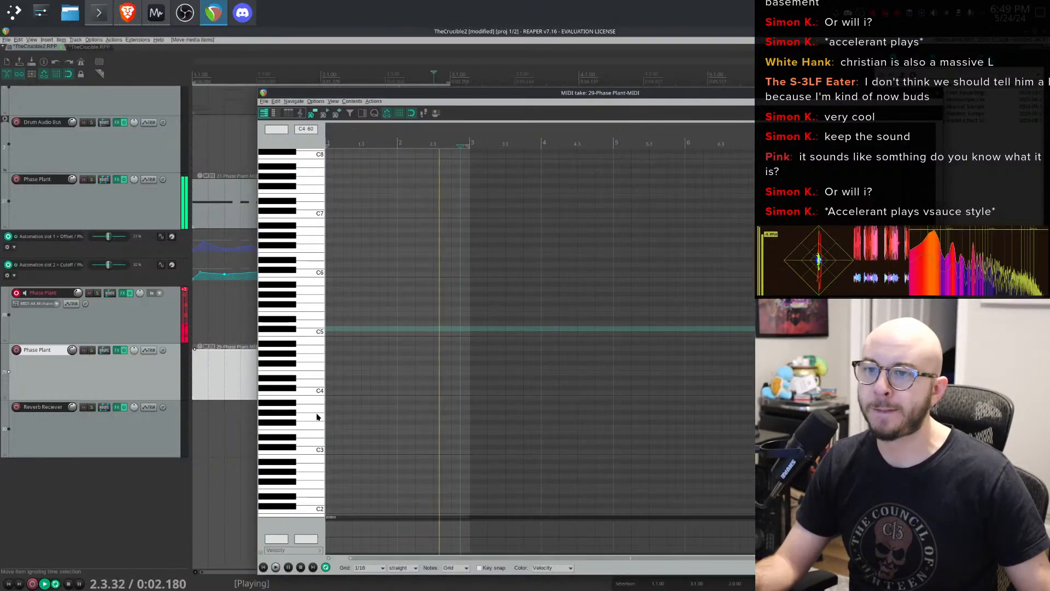
pyautogui.scroll(-1, 312, 383)
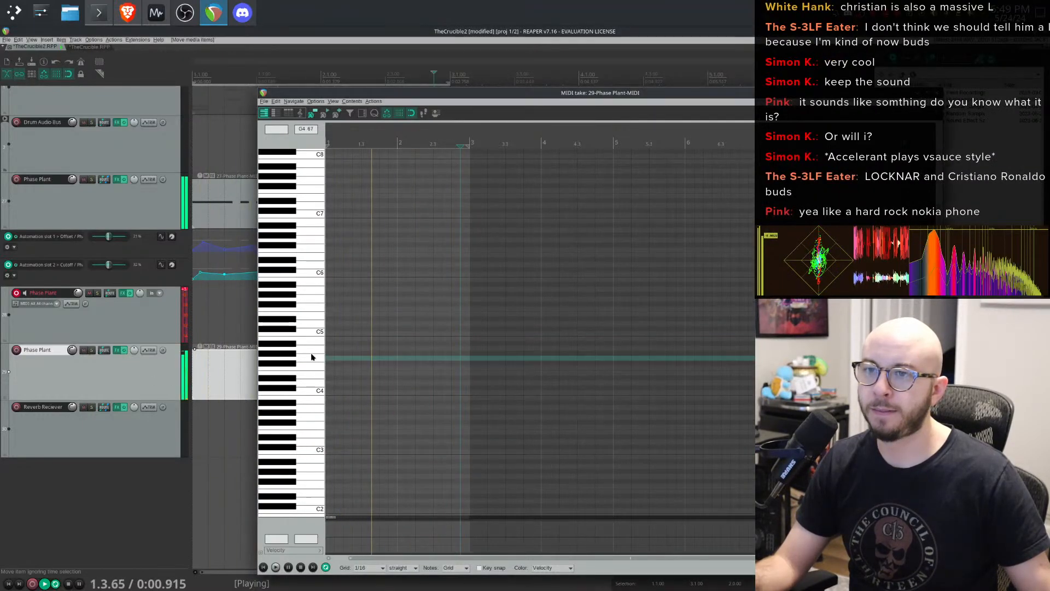
pyautogui.click(126, 324)
pyautogui.click(223, 321)
pyautogui.moveTo(211, 372); pyautogui.dragTo(214, 323)
# - Draw a low note just above C1 in the MIDI editor and shorten its end slightly
pyautogui.scroll(-5, 351, 379)
pyautogui.scroll(6, 344, 413)
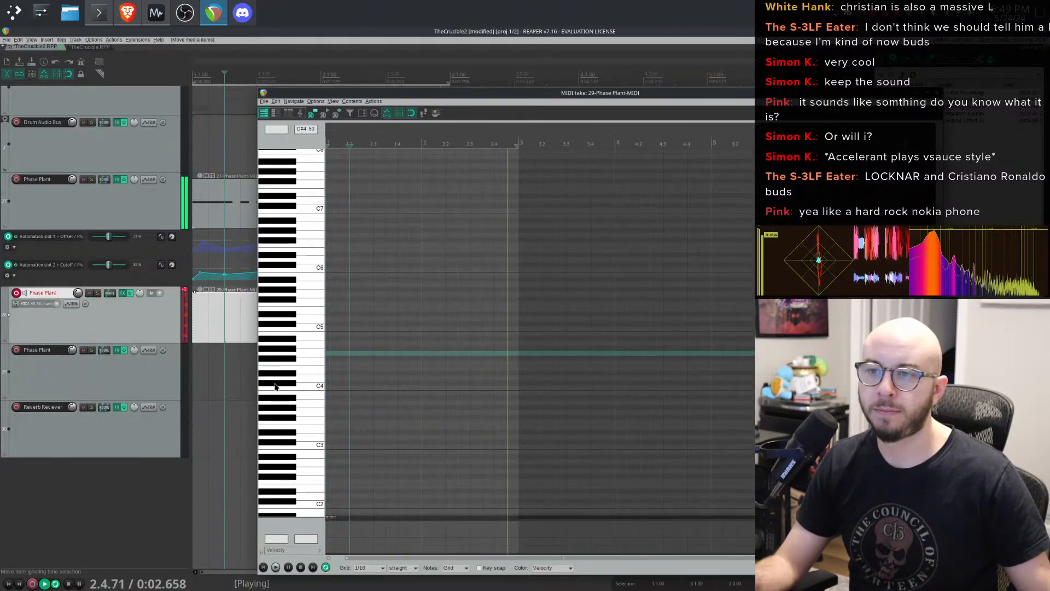
pyautogui.scroll(-3, 276, 386)
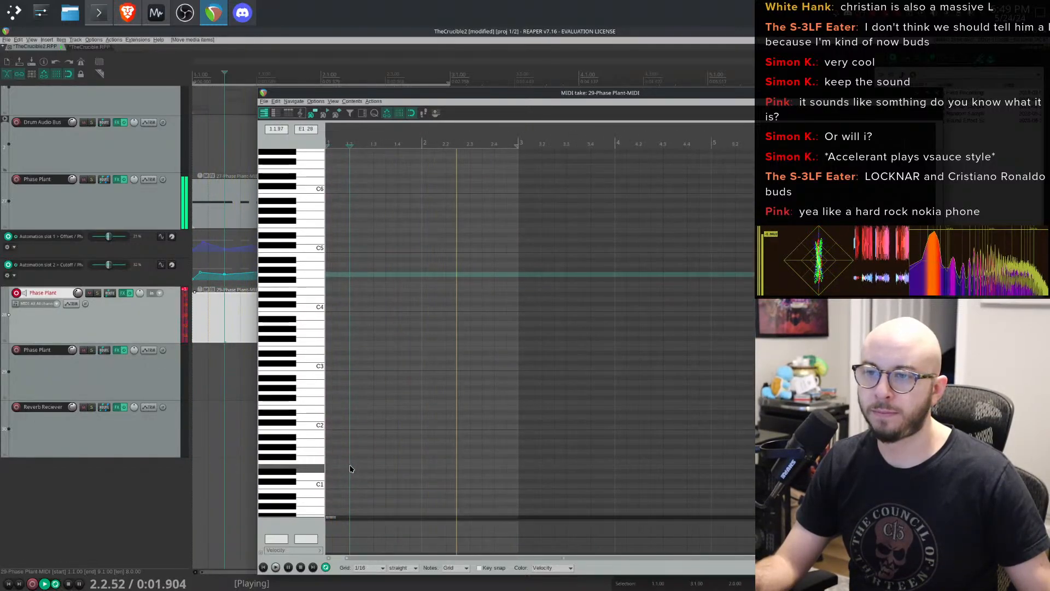
pyautogui.click(470, 469)
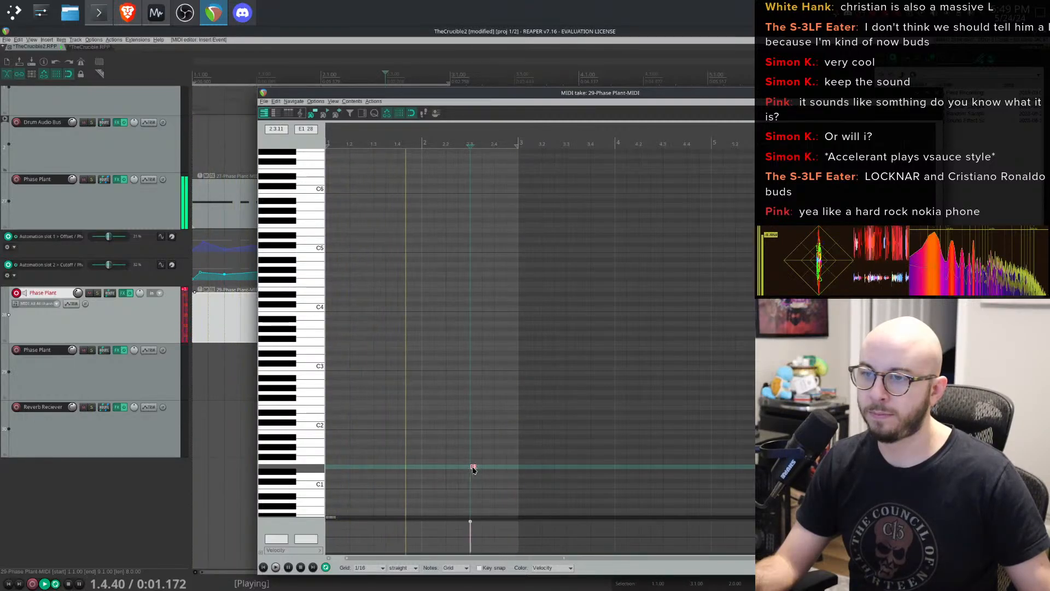
pyautogui.moveTo(526, 466); pyautogui.dragTo(518, 466)
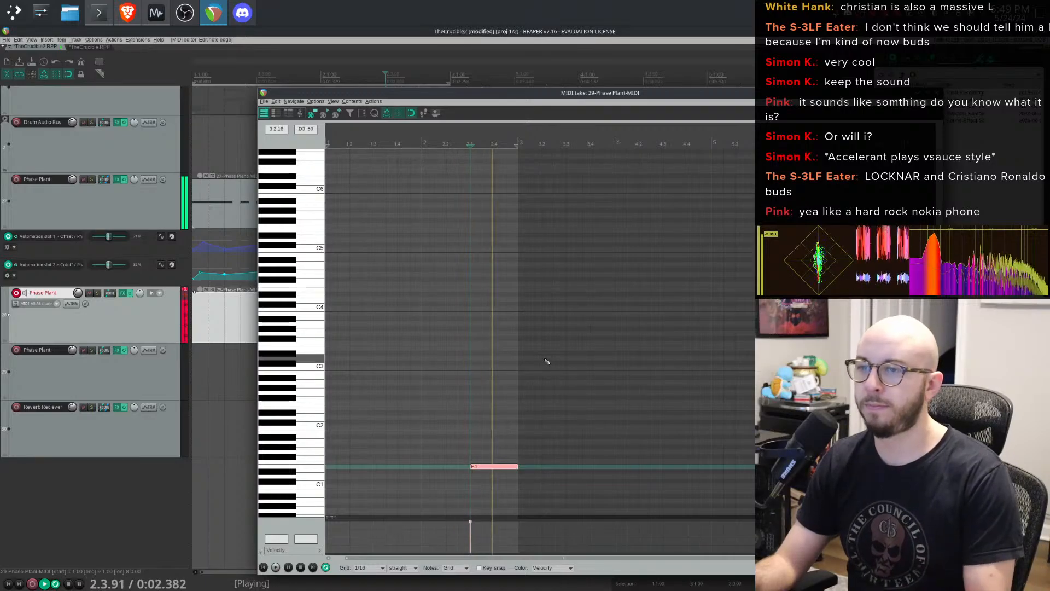
# - Disarm recording on the Phase Plant track, close the MIDI editor and stop playback
pyautogui.click(185, 306)
pyautogui.click(199, 306)
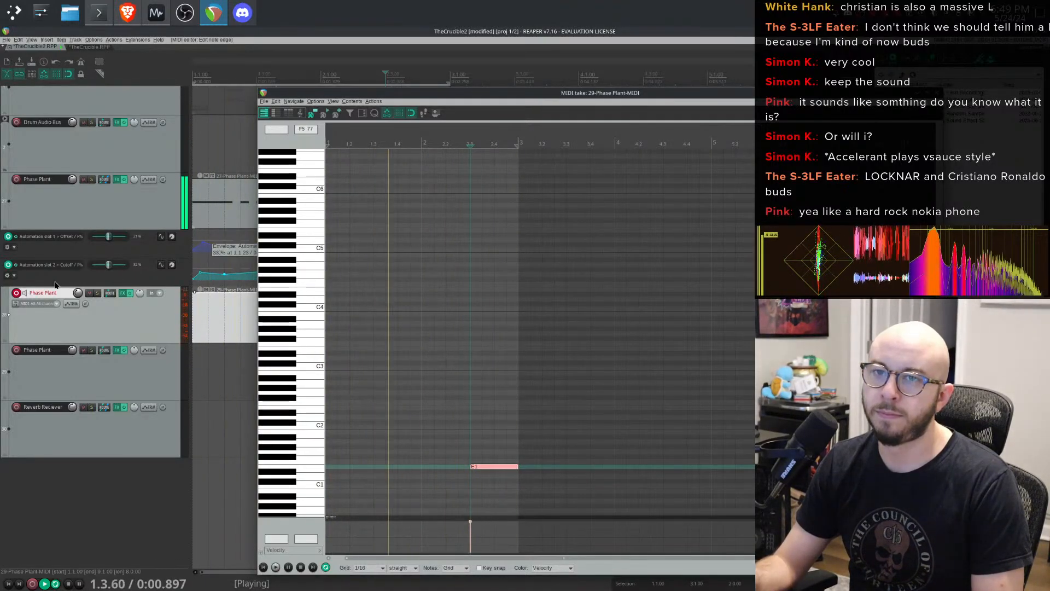
pyautogui.click(15, 294)
pyautogui.click(937, 93)
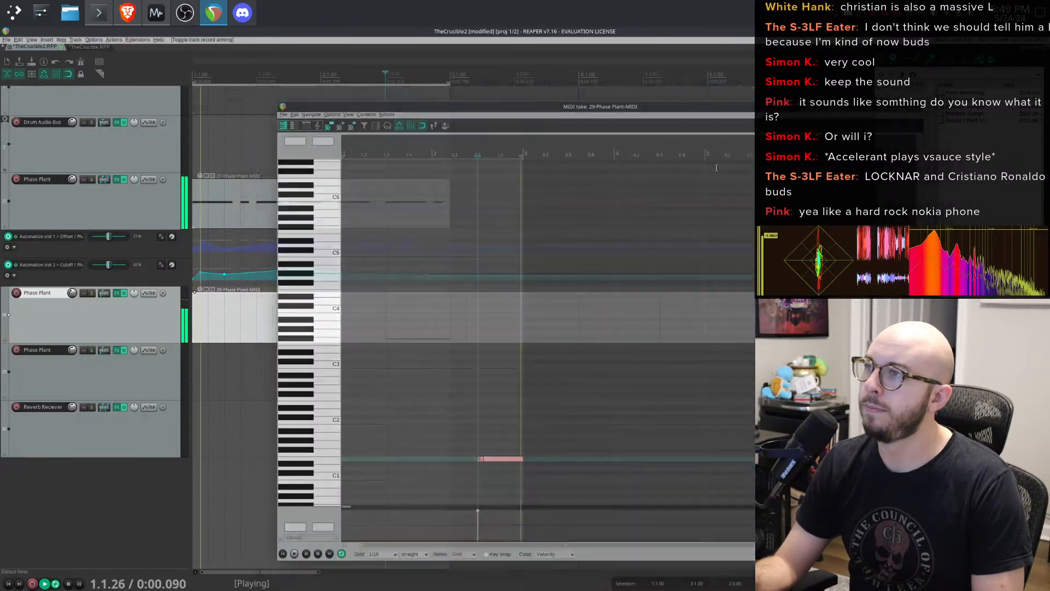
pyautogui.press('space')
# - Unmute the drums MIDI item and play the project
pyautogui.scroll(5, 490, 235)
pyautogui.scroll(-5, 498, 219)
pyautogui.scroll(3, 141, 208)
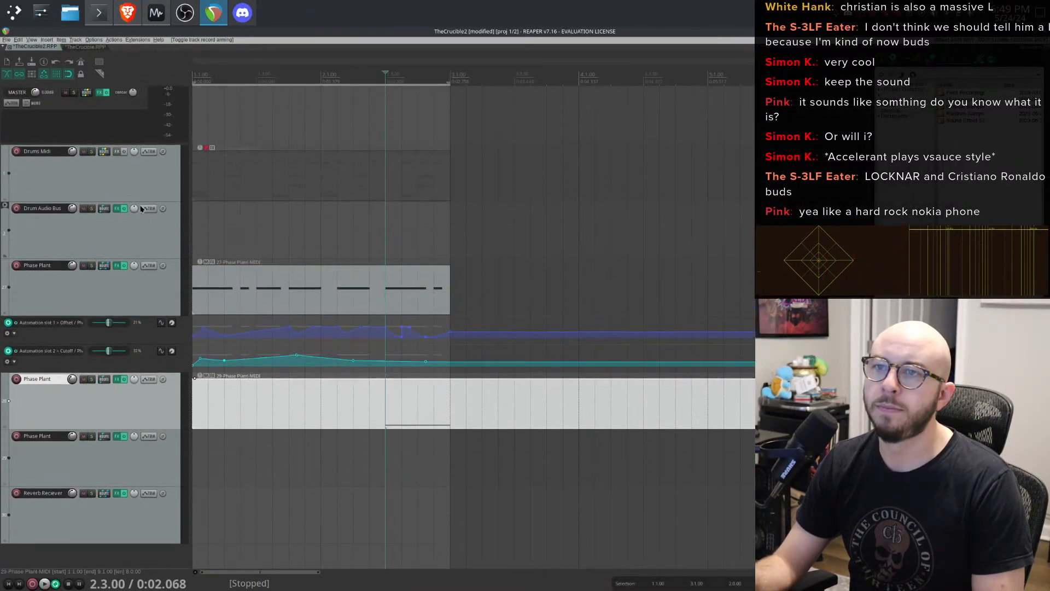
pyautogui.click(205, 152)
pyautogui.press('space')
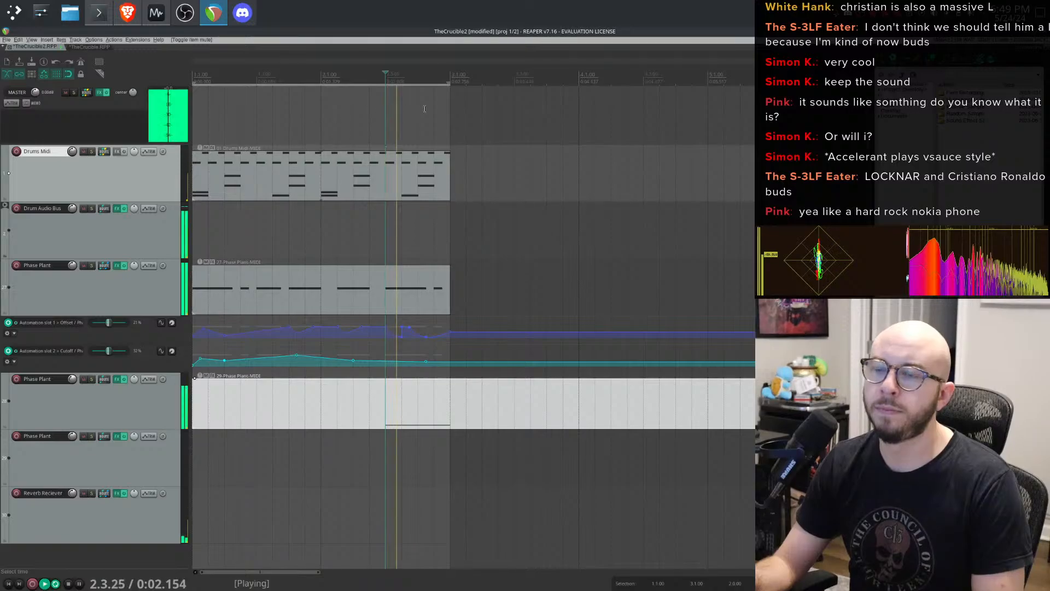
# - Insert a new track above the Phase Plant track and make it a folder containing that track
pyautogui.click(136, 291)
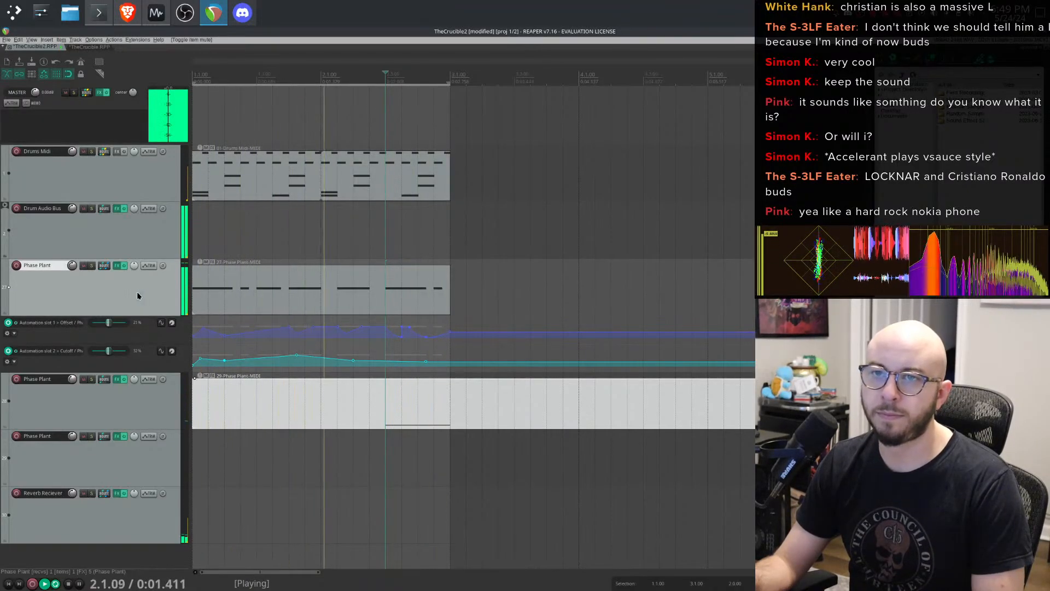
pyautogui.rightClick(121, 395)
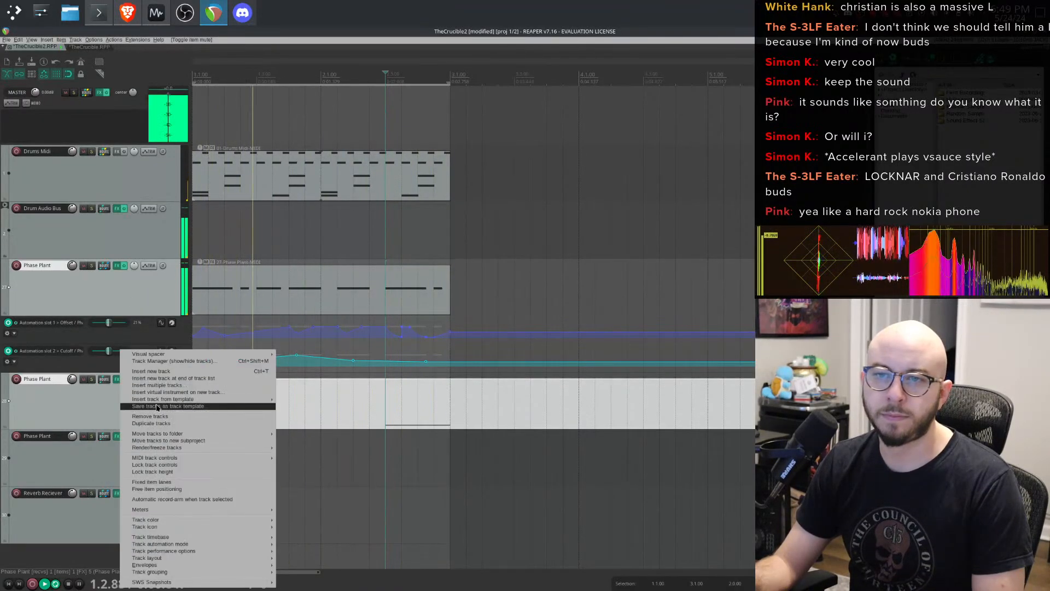
pyautogui.press('Escape')
pyautogui.rightClick(134, 242)
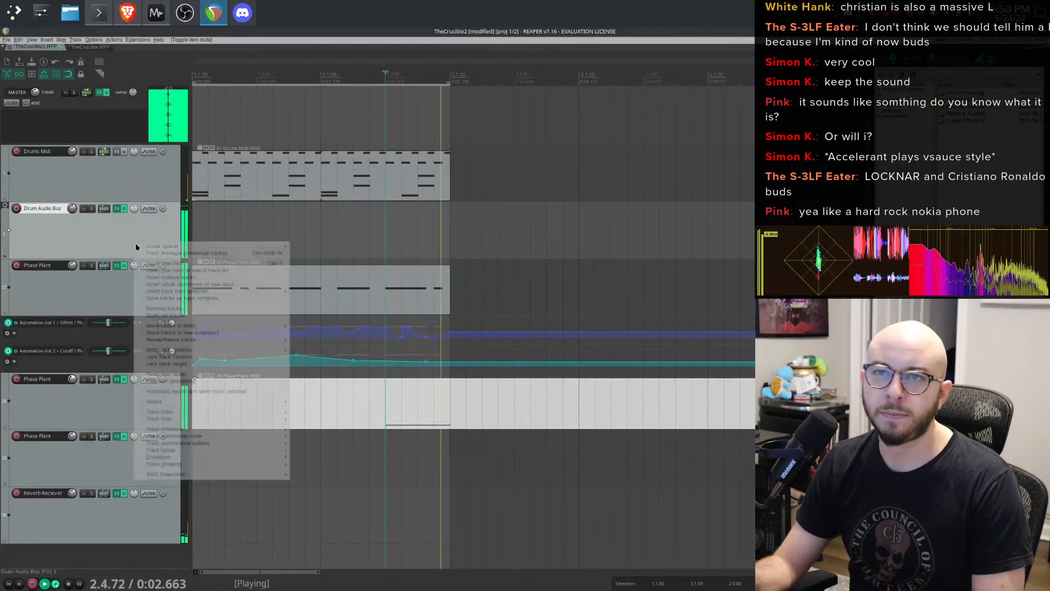
pyautogui.click(189, 265)
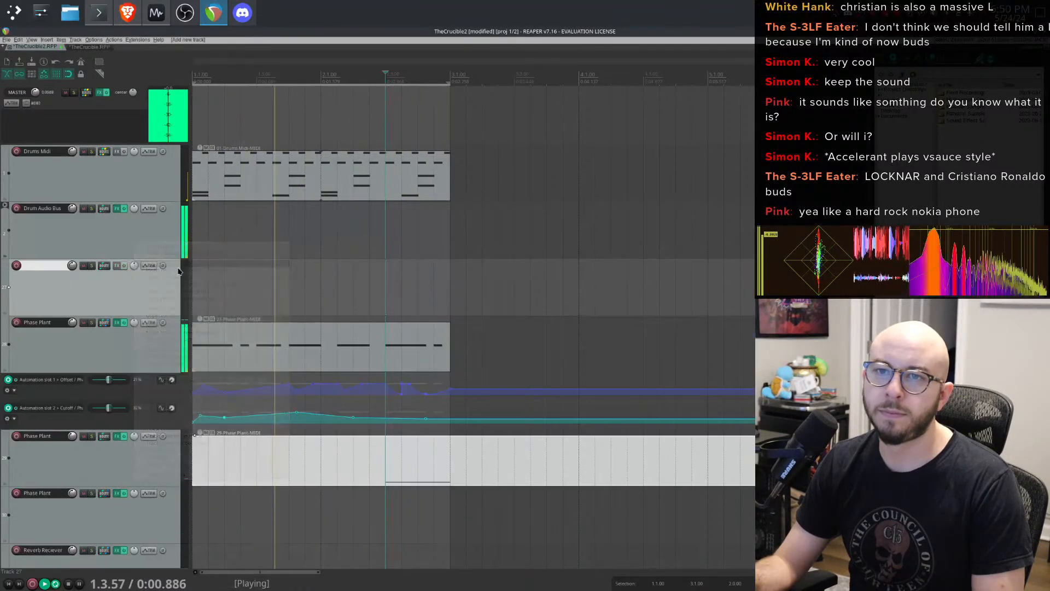
pyautogui.click(9, 314)
pyautogui.click(110, 345)
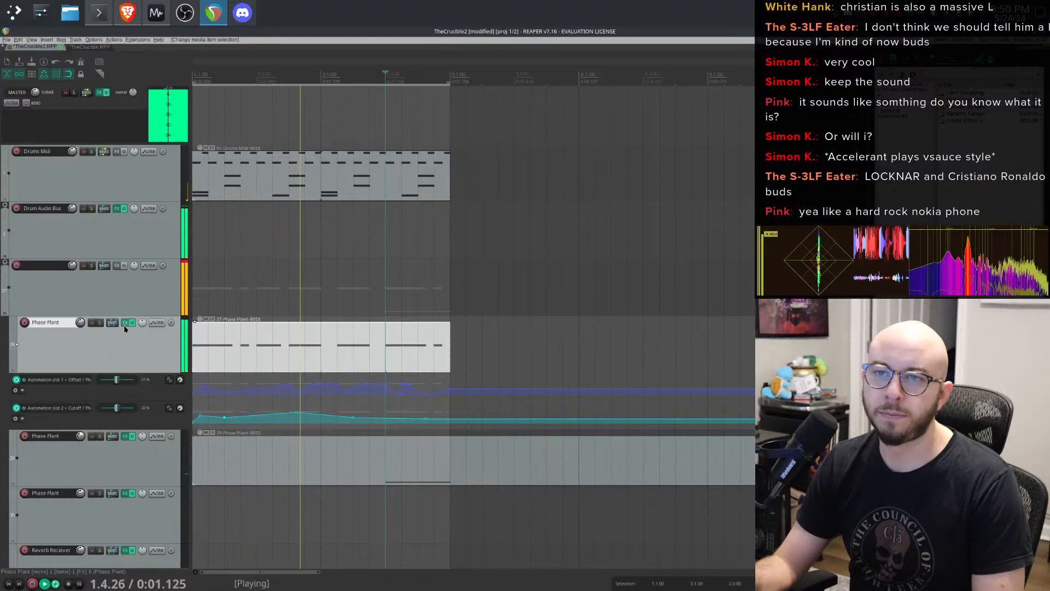
# - Cut the Kick Ducker and Snare Ducker containers from the Phase Plant track's effects chain
pyautogui.click(125, 323)
pyautogui.click(316, 143)
pyautogui.keyDown('shift'); pyautogui.click(315, 149); pyautogui.keyUp('shift')
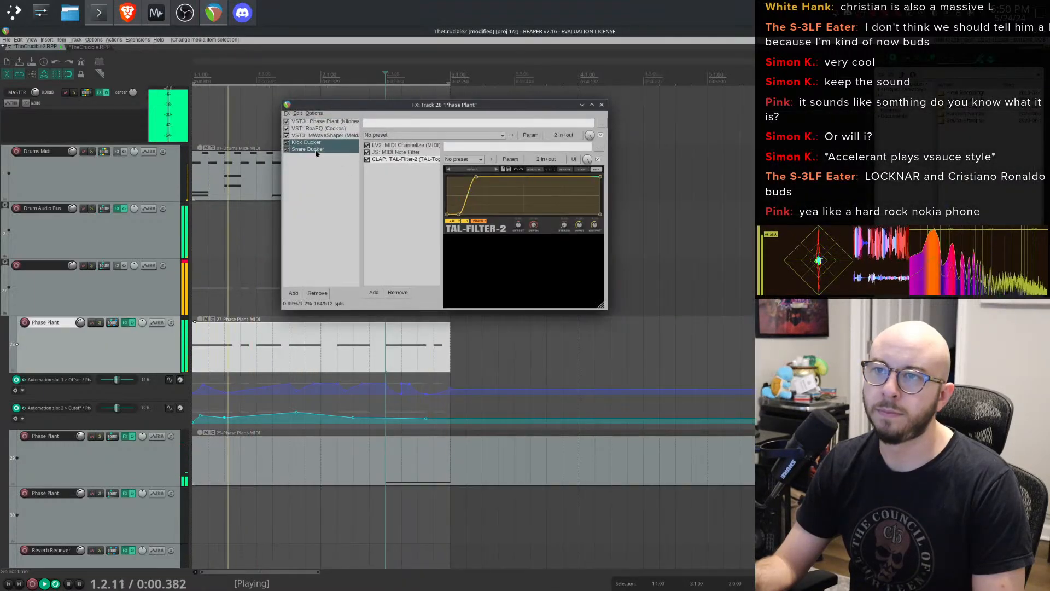
pyautogui.rightClick(315, 150)
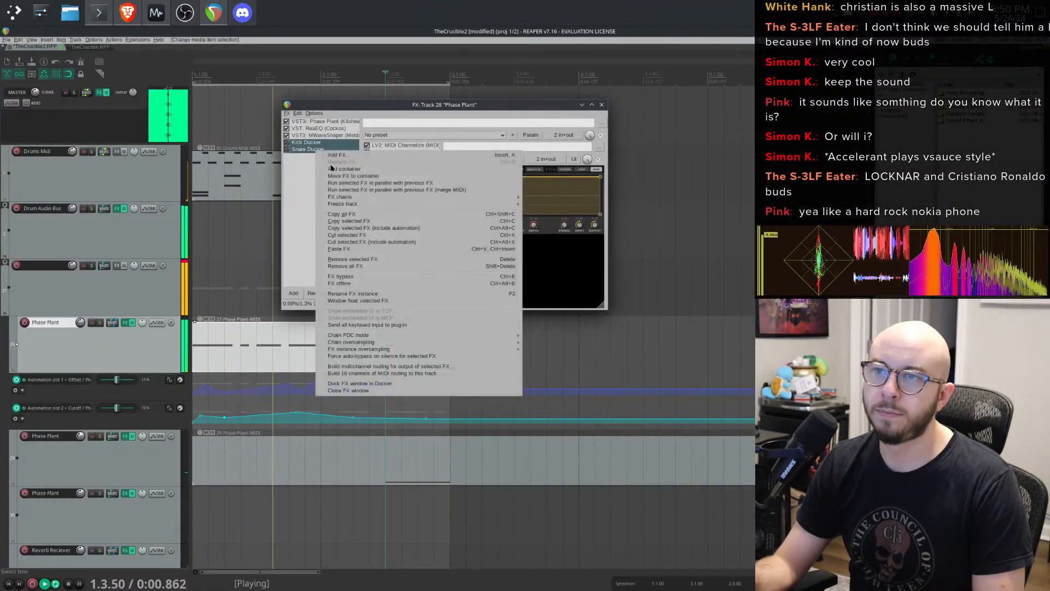
pyautogui.click(358, 235)
# - Add FabFilter Pro-Q 3 to the new folder track's effects and close its window
pyautogui.click(90, 303)
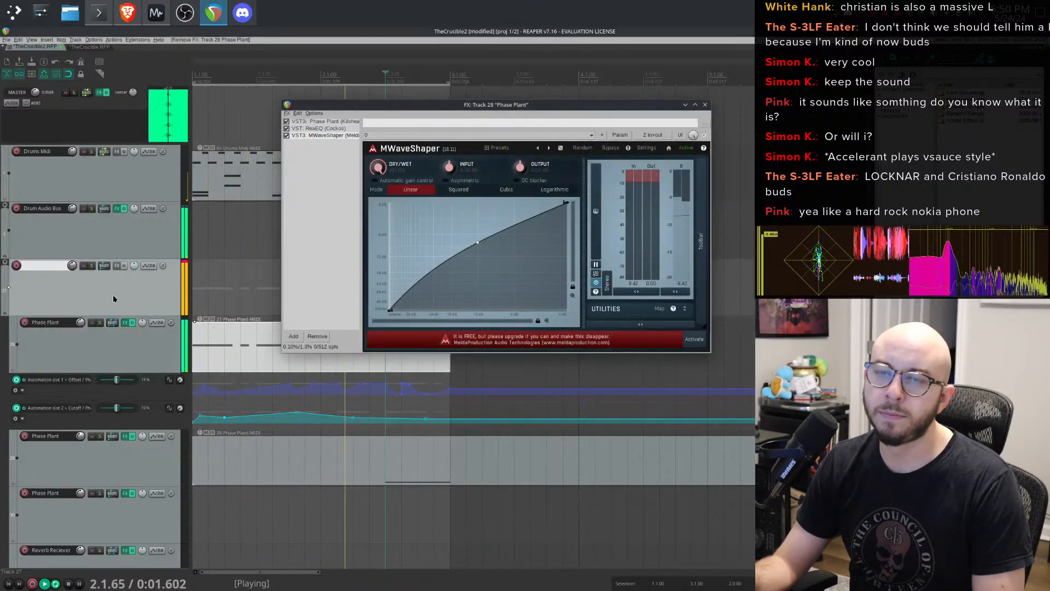
pyautogui.click(119, 266)
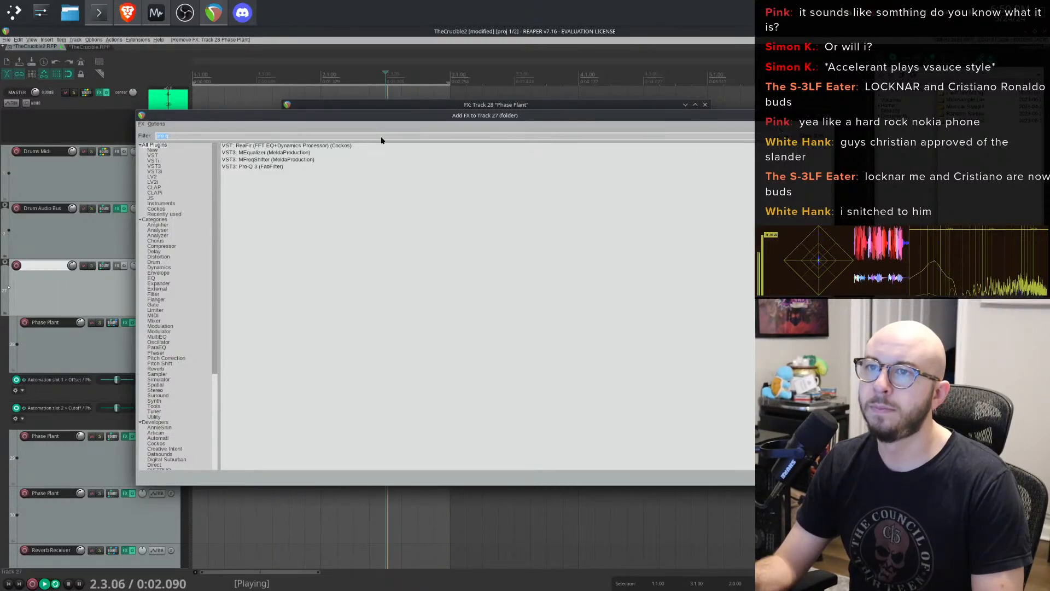
pyautogui.doubleClick(263, 167)
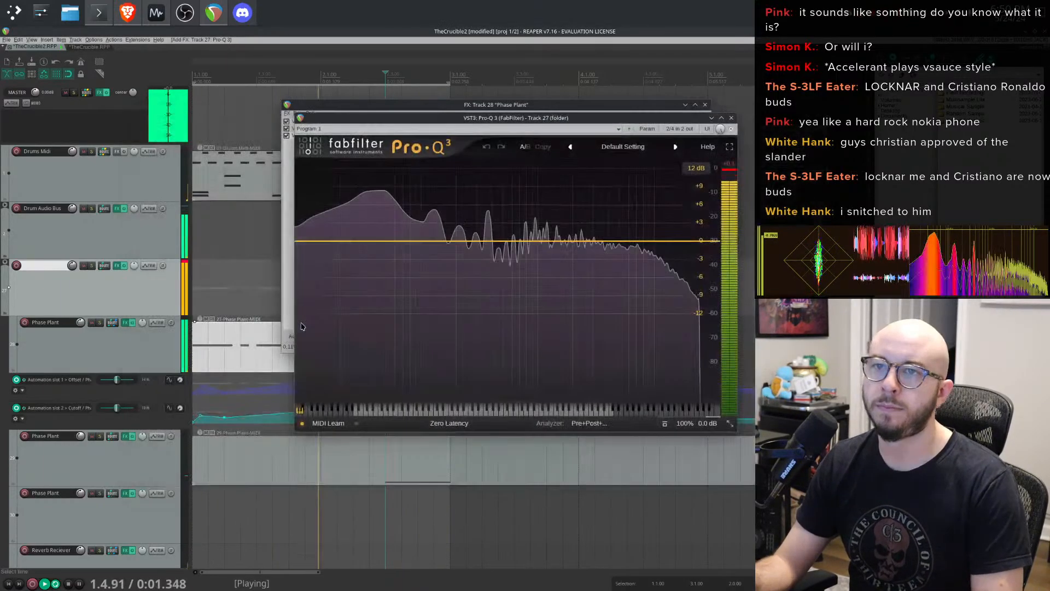
pyautogui.click(117, 266)
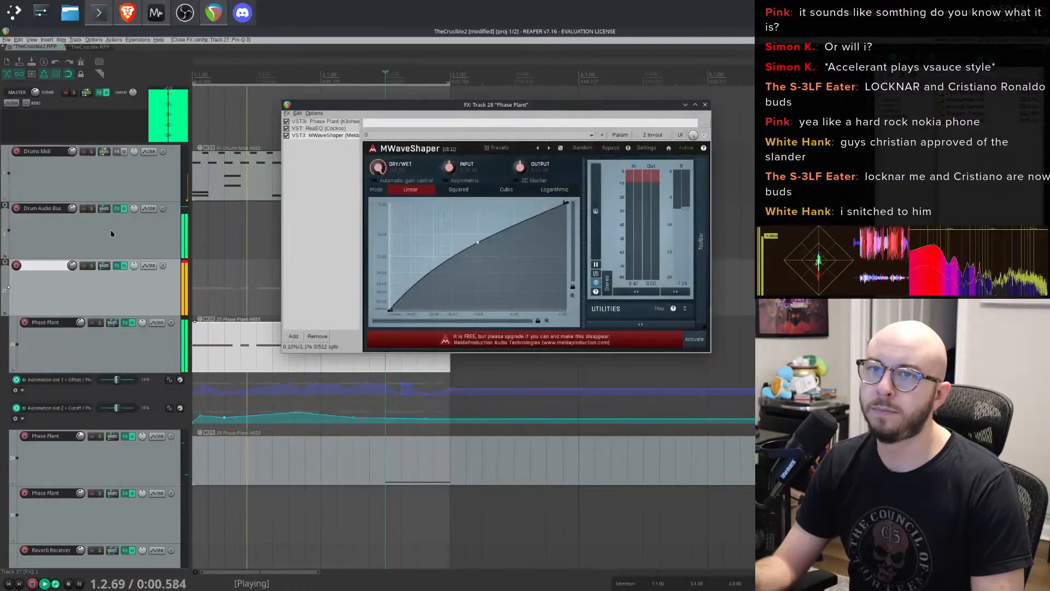
# - Paste the Kick Ducker and Snare Ducker containers into the folder track's effects chain
pyautogui.click(117, 265)
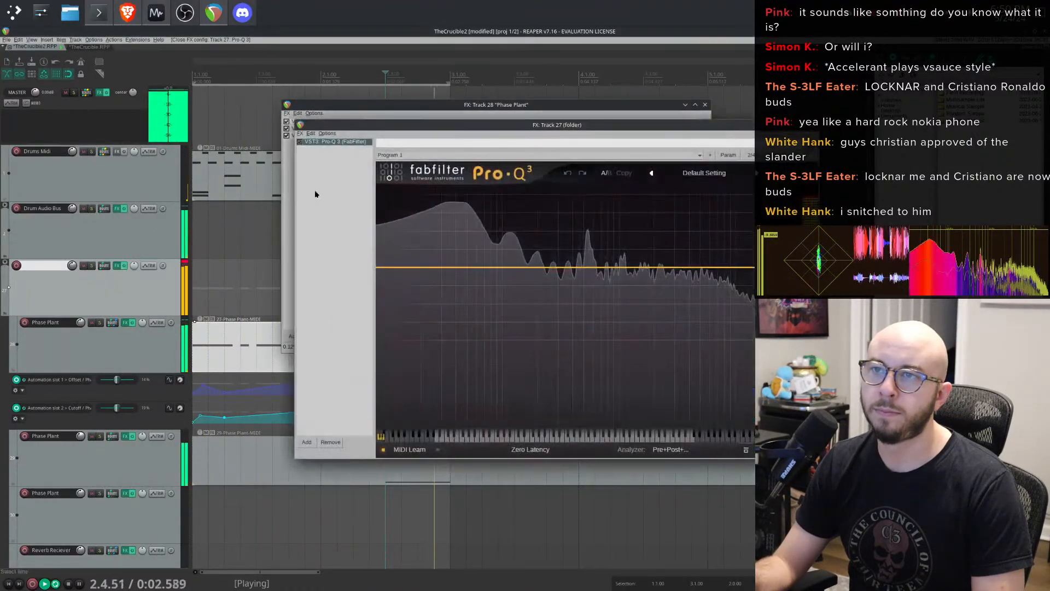
pyautogui.rightClick(352, 193)
pyautogui.click(372, 278)
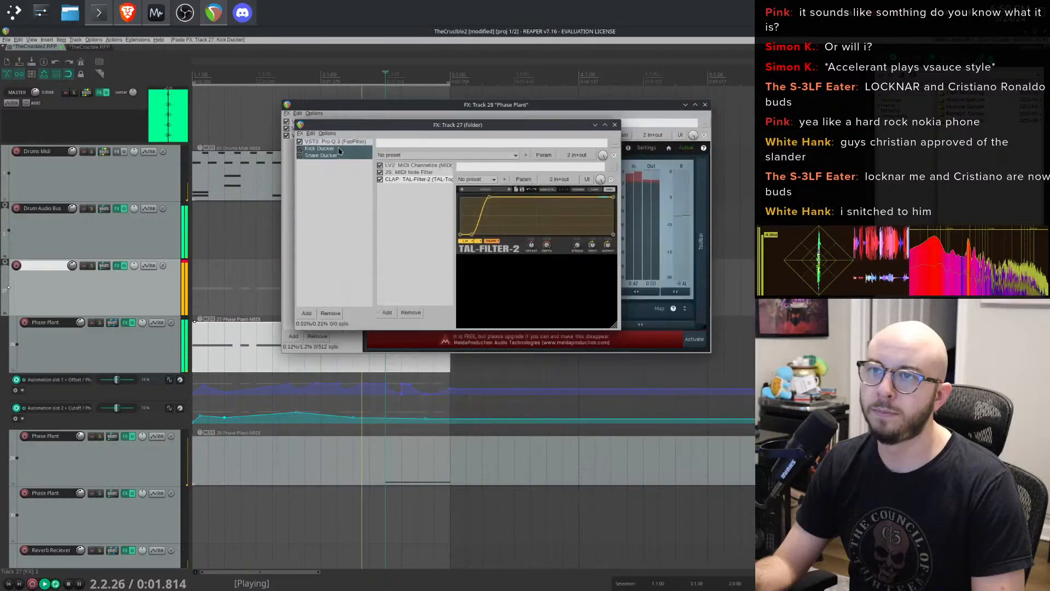
# - Remove Pro-Q 3 from the folder track's chain and close both effects chain windows
pyautogui.click(333, 312)
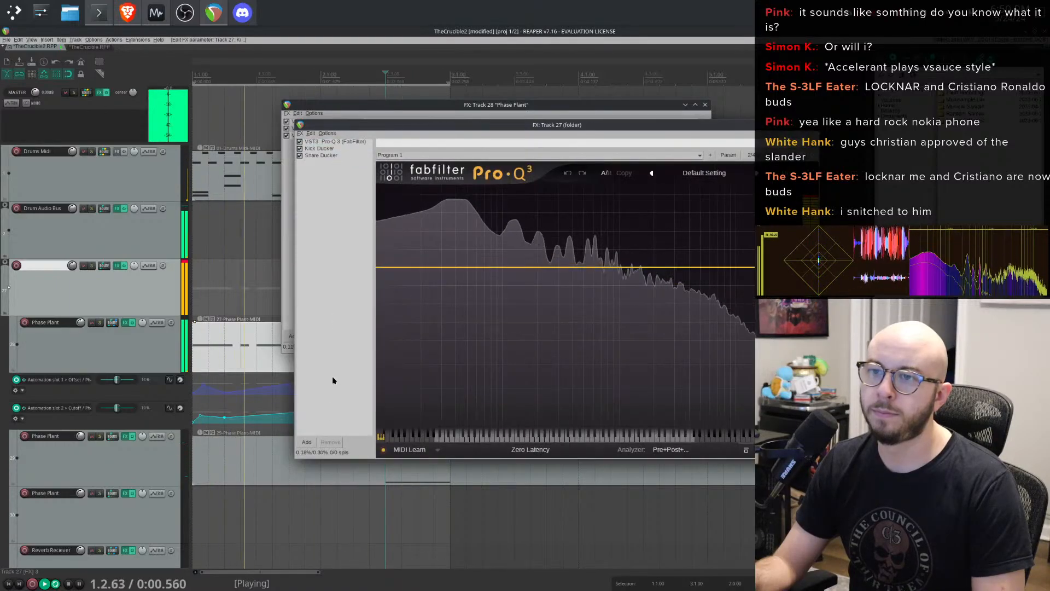
pyautogui.click(337, 143)
pyautogui.click(331, 442)
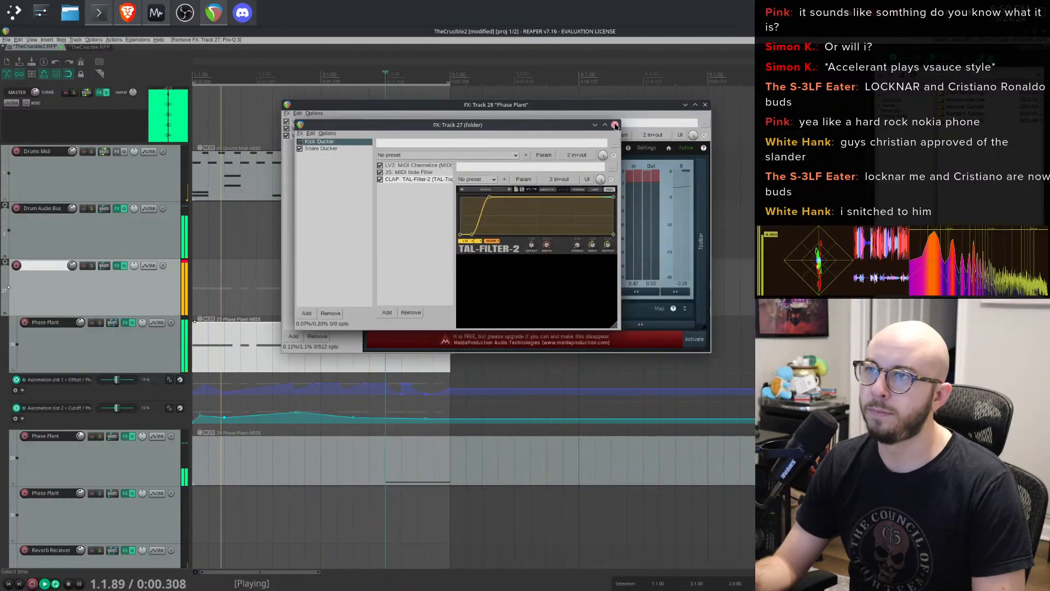
pyautogui.click(615, 125)
pyautogui.click(706, 105)
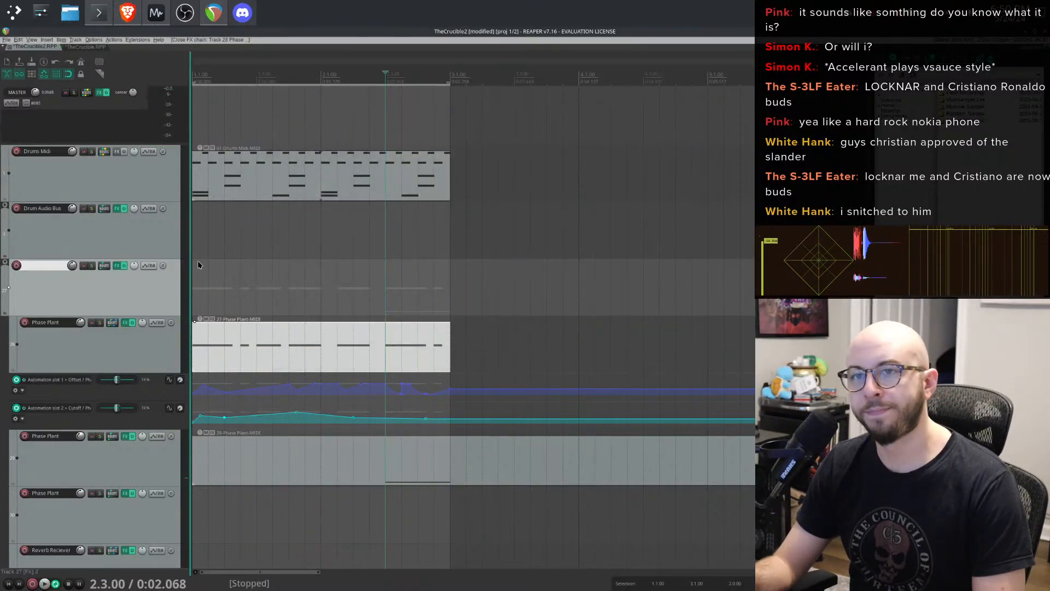
# - Play and stop the project to audition the ducking from the folder track
pyautogui.press('space')
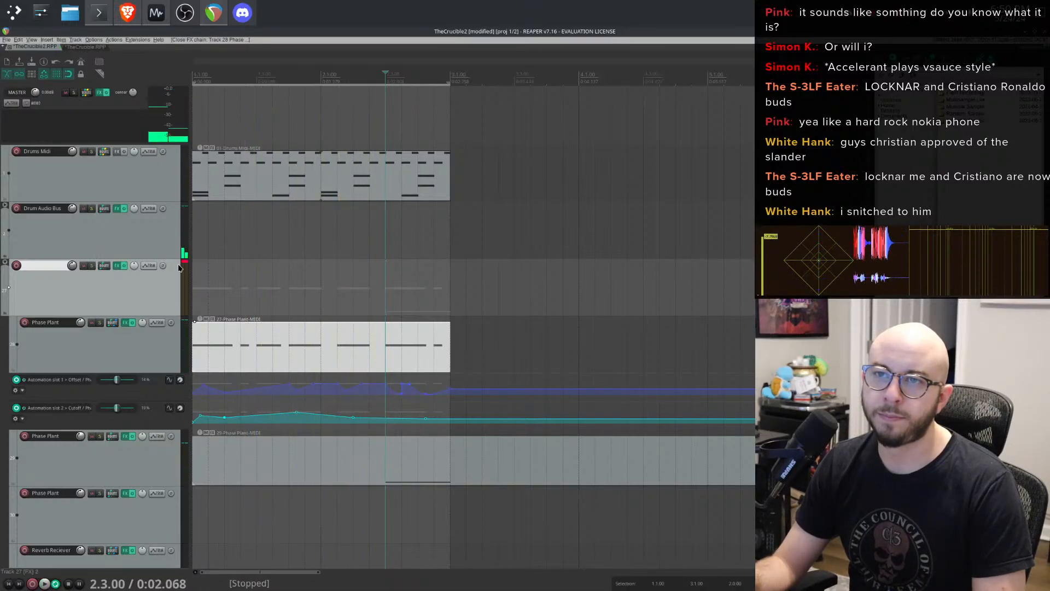
pyautogui.press('space')
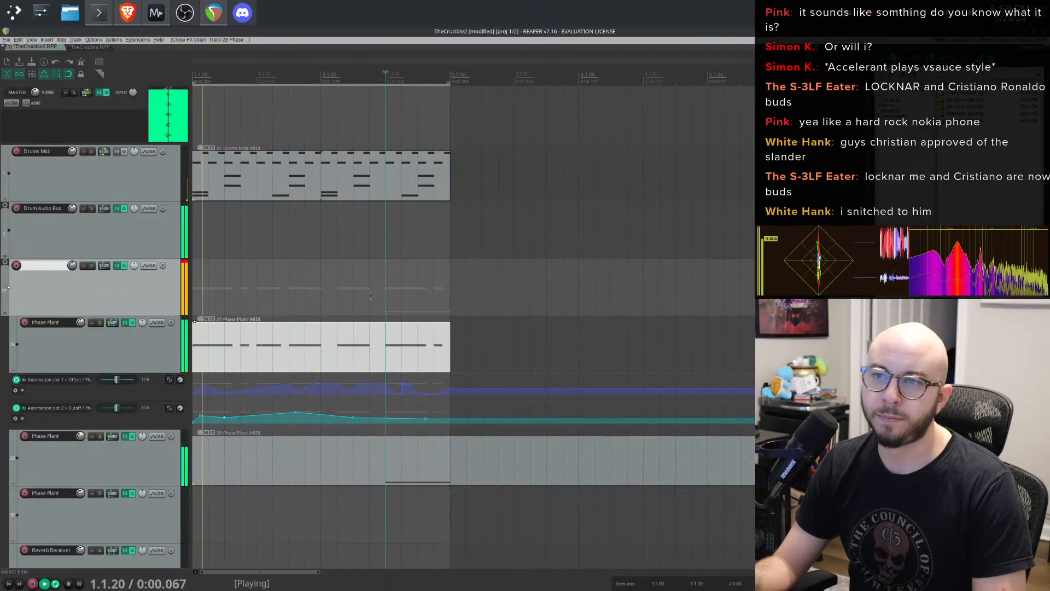
pyautogui.press('space')
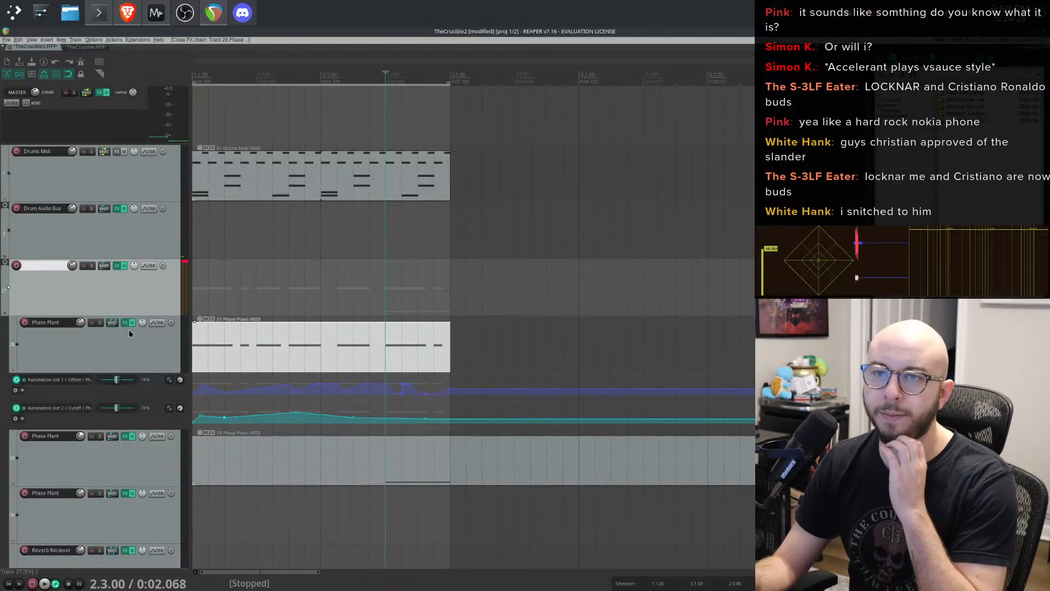
# - Add JS: Hard Clipper to the folder track's chain and move it above the ducker containers
pyautogui.click(116, 265)
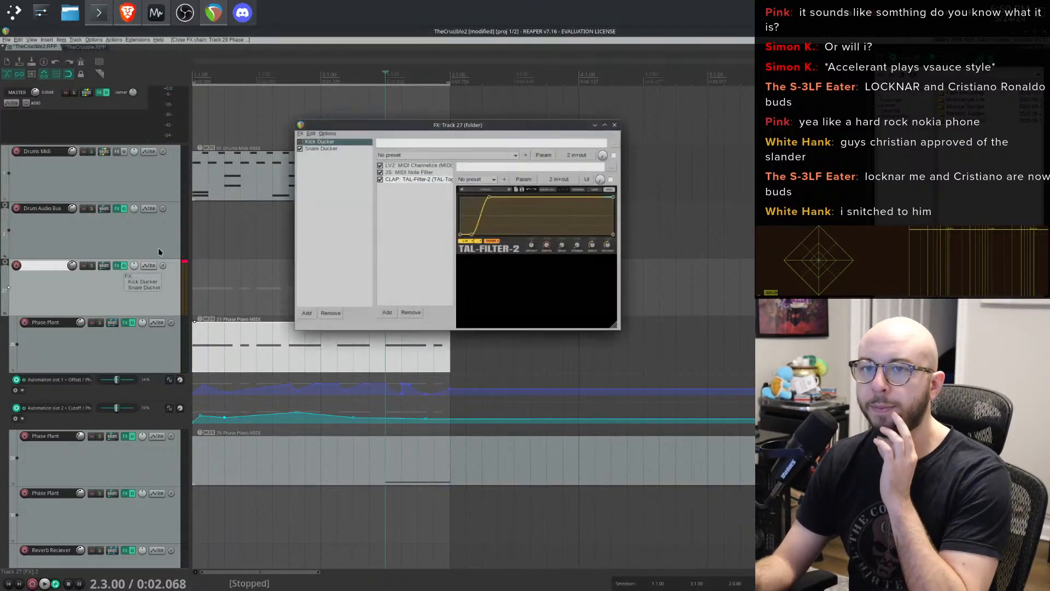
pyautogui.click(309, 313)
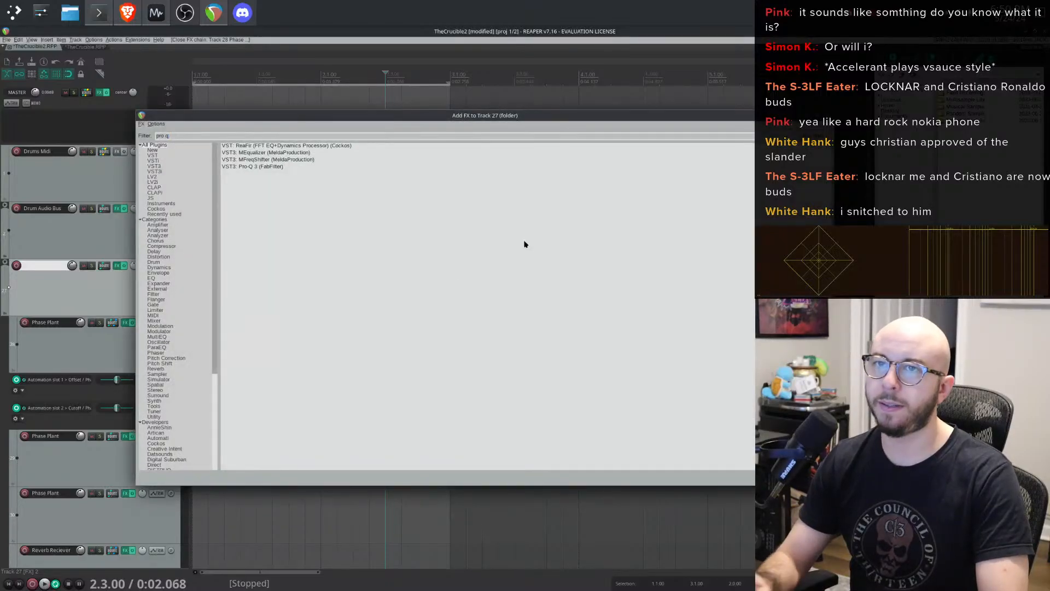
pyautogui.write('h')
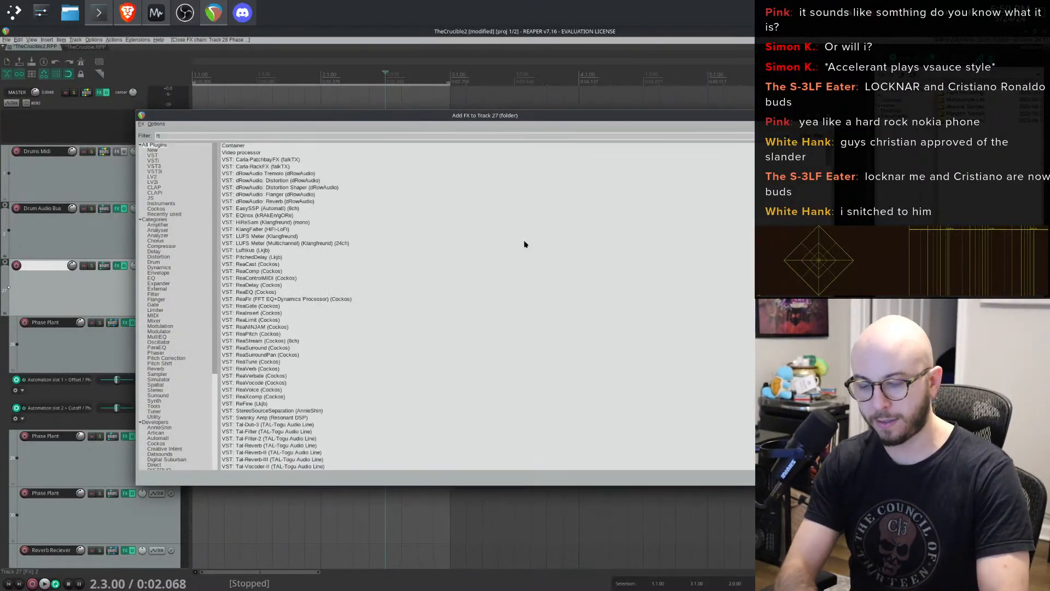
pyautogui.write('ard')
pyautogui.doubleClick(259, 160)
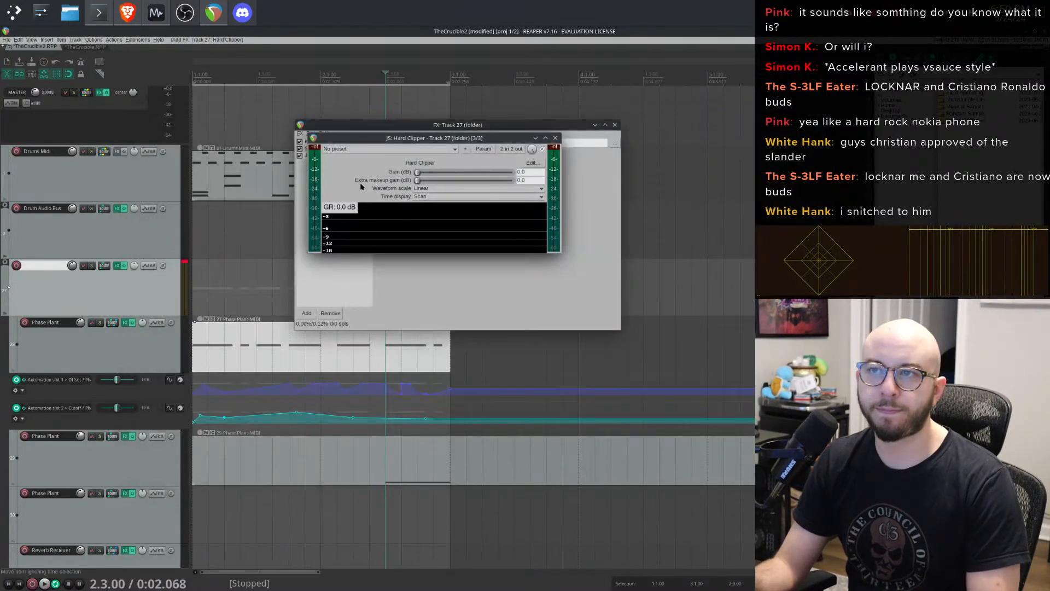
pyautogui.click(555, 138)
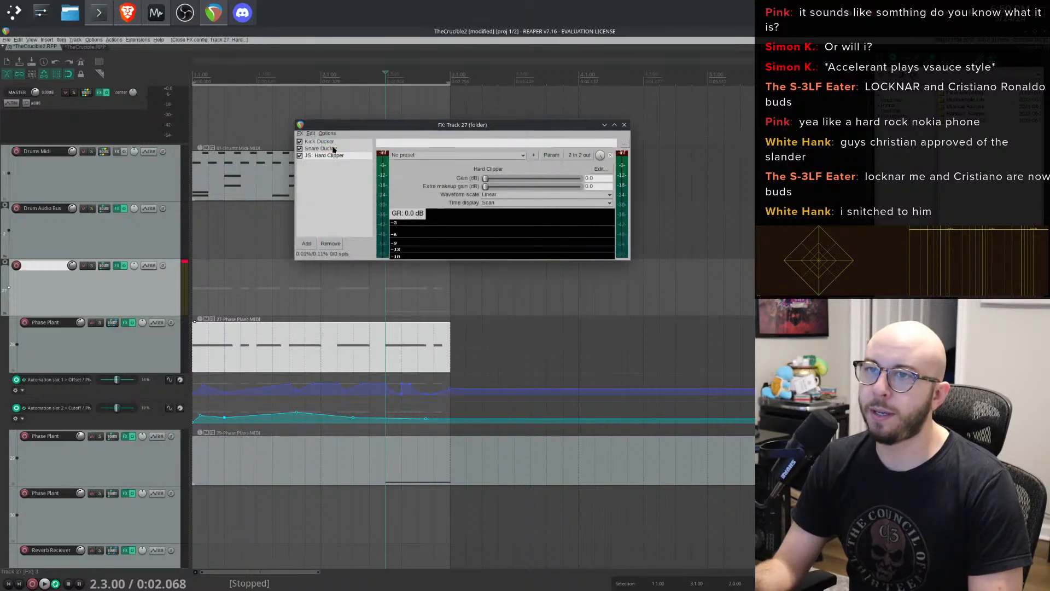
pyautogui.moveTo(335, 142); pyautogui.dragTo(334, 141)
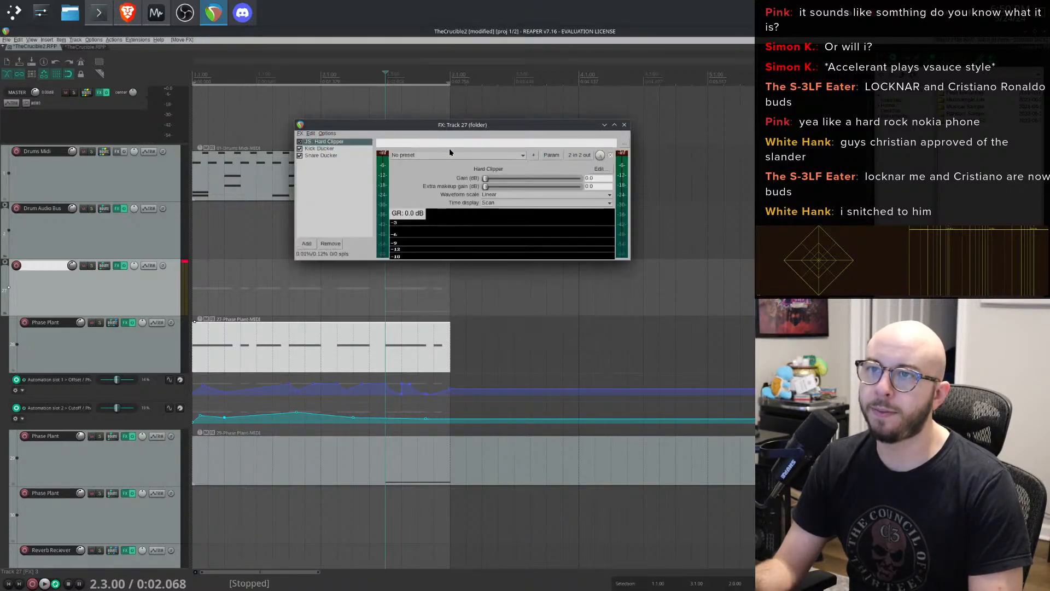
# - Close the folder track's effects chain and shorten the end of the upper Phase Plant MIDI item
pyautogui.press('space')
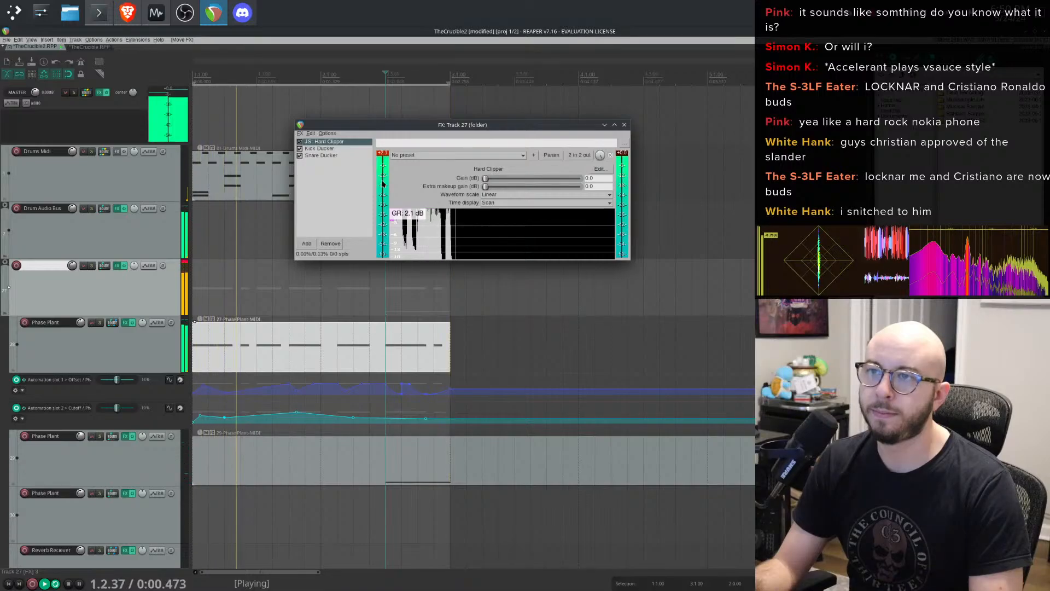
pyautogui.click(624, 125)
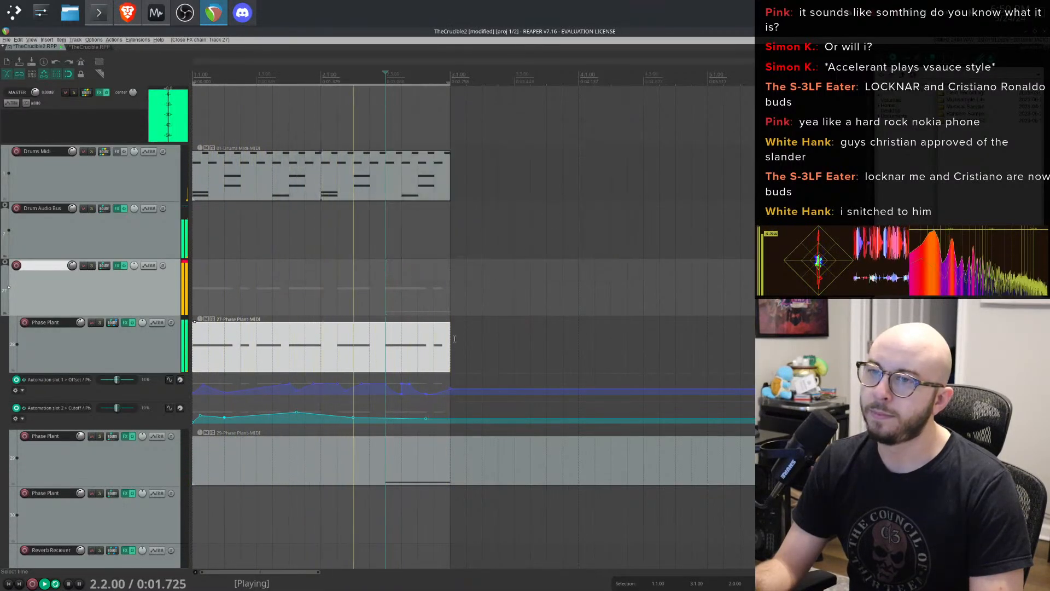
pyautogui.moveTo(447, 335); pyautogui.dragTo(386, 344)
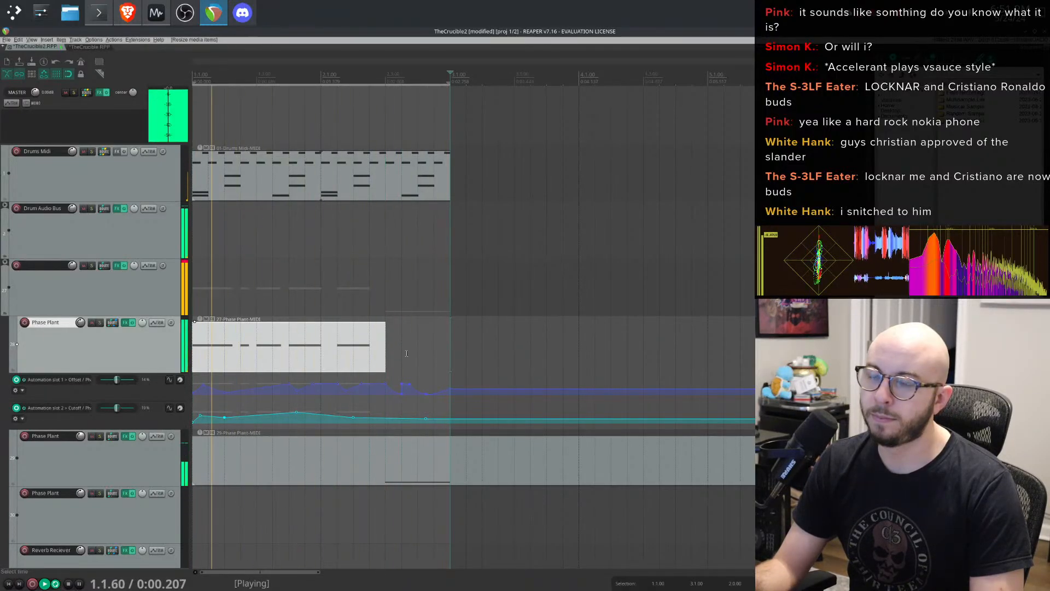
# - Open the lower Phase Plant MIDI item and its Phase Plant instrument, stepping through the next presets
pyautogui.doubleClick(404, 474)
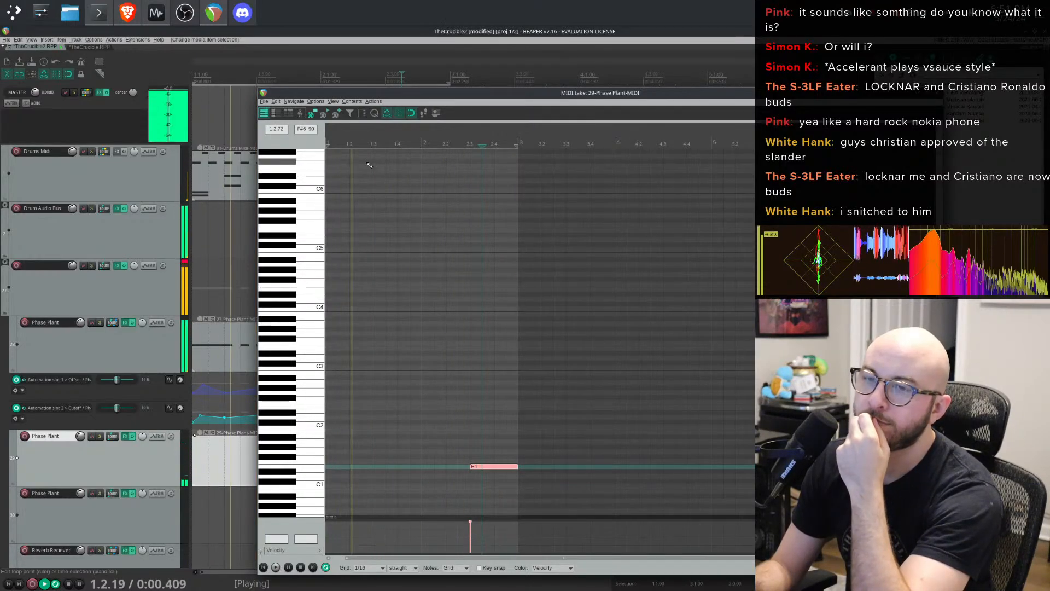
pyautogui.click(125, 436)
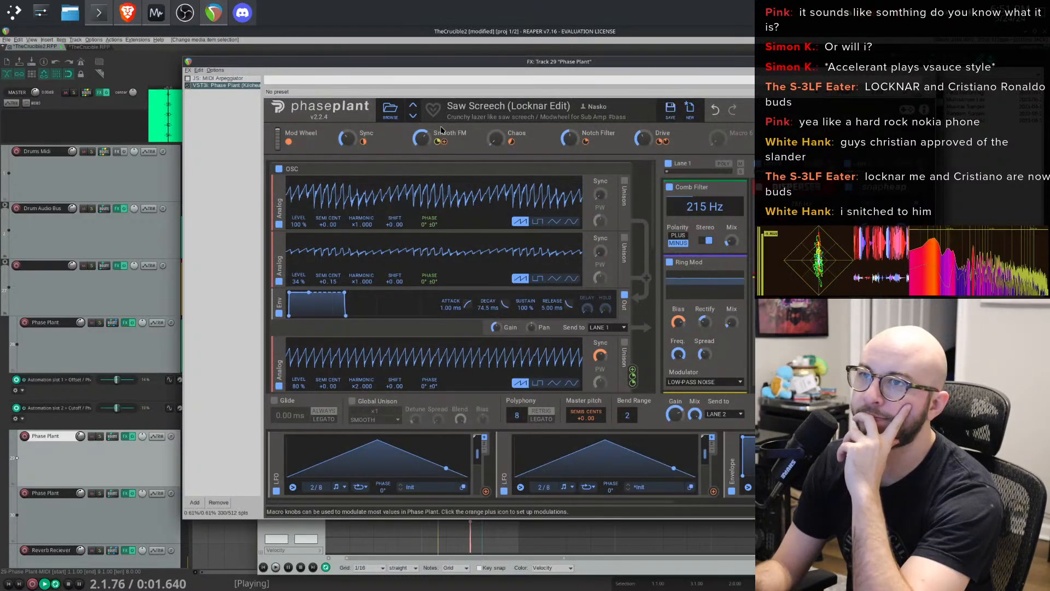
pyautogui.click(413, 117)
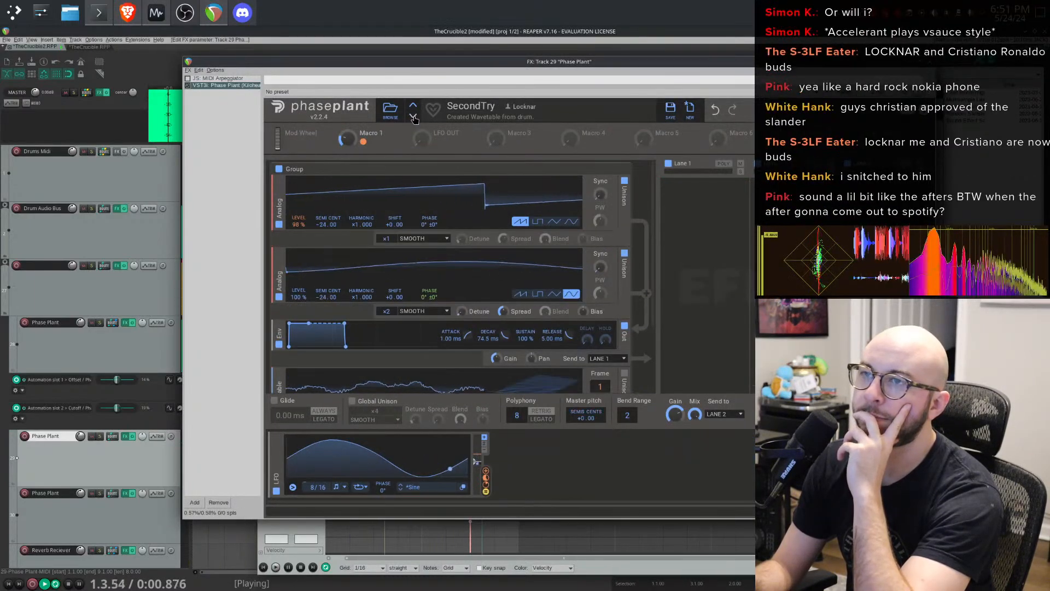
pyautogui.click(413, 117)
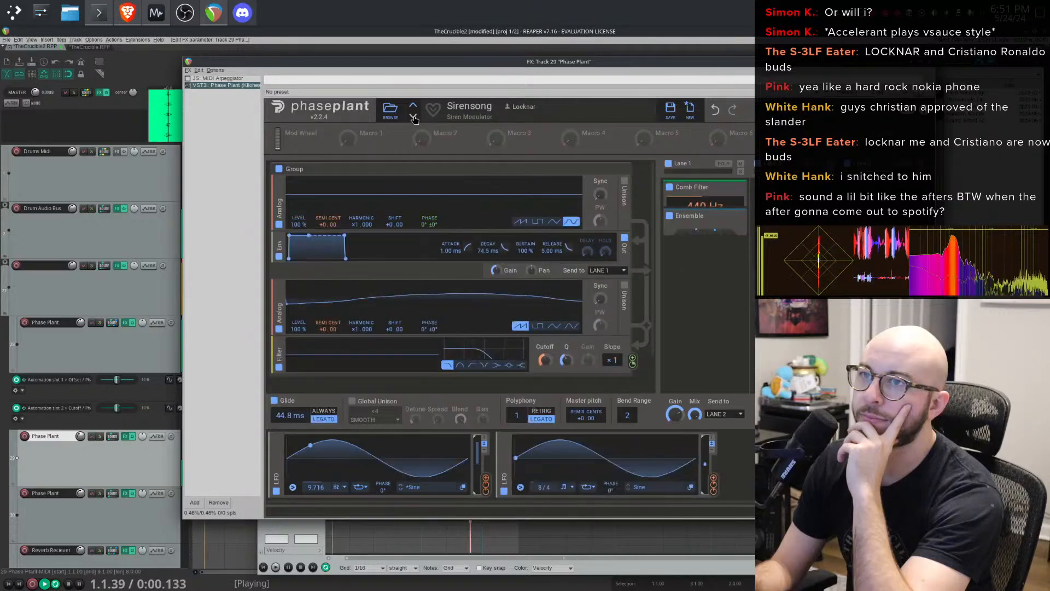
# - Rearrange the MIDI editor and Phase Plant windows and delete the note in the lower Phase Plant item
pyautogui.moveTo(448, 62); pyautogui.dragTo(623, 64)
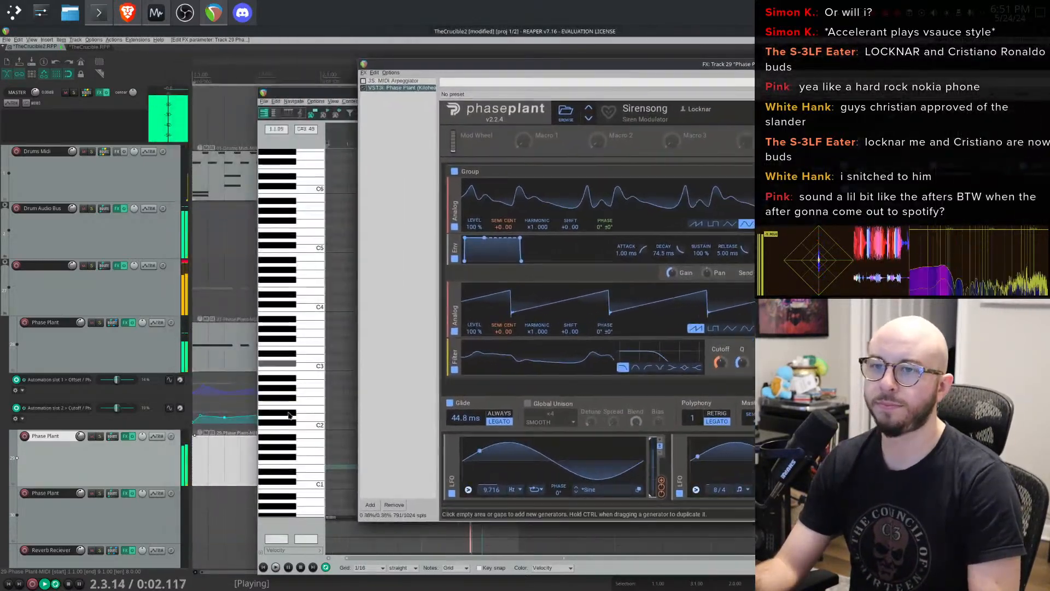
pyautogui.click(232, 460)
pyautogui.moveTo(821, 64); pyautogui.dragTo(914, 64)
pyautogui.click(936, 93)
pyautogui.doubleClick(370, 444)
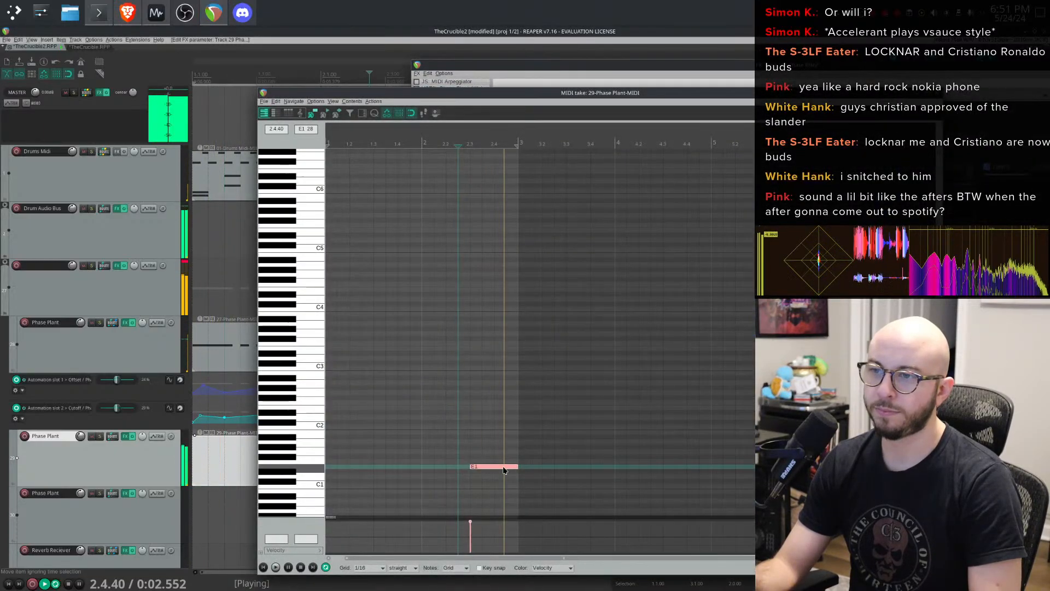
pyautogui.press('Delete')
pyautogui.press('space')
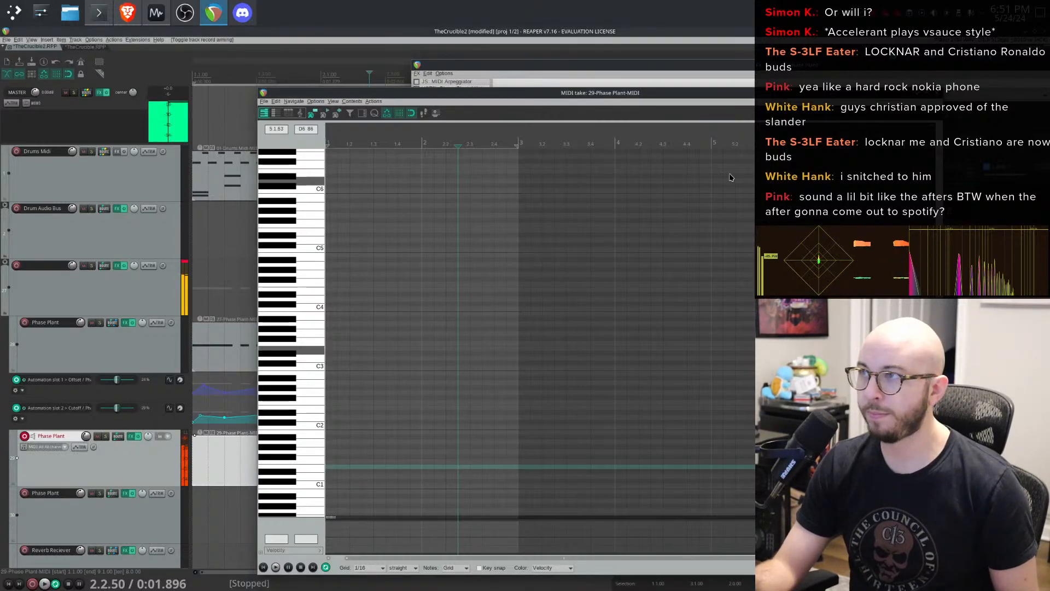
# - Switch the lower Phase Plant track's preset forward to SyncSquare
pyautogui.click(887, 82)
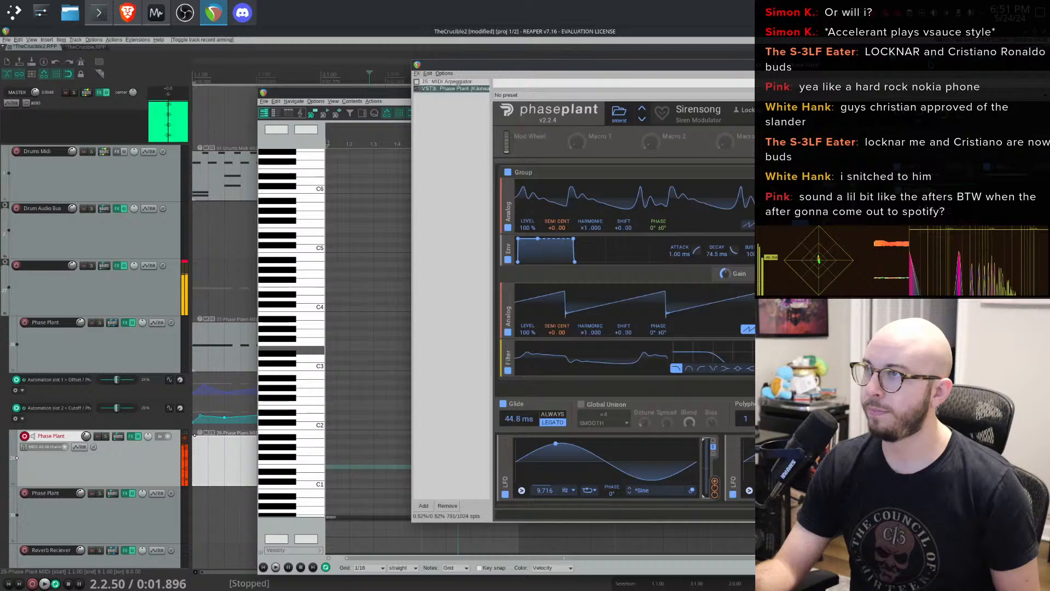
pyautogui.click(642, 120)
pyautogui.click(642, 120)
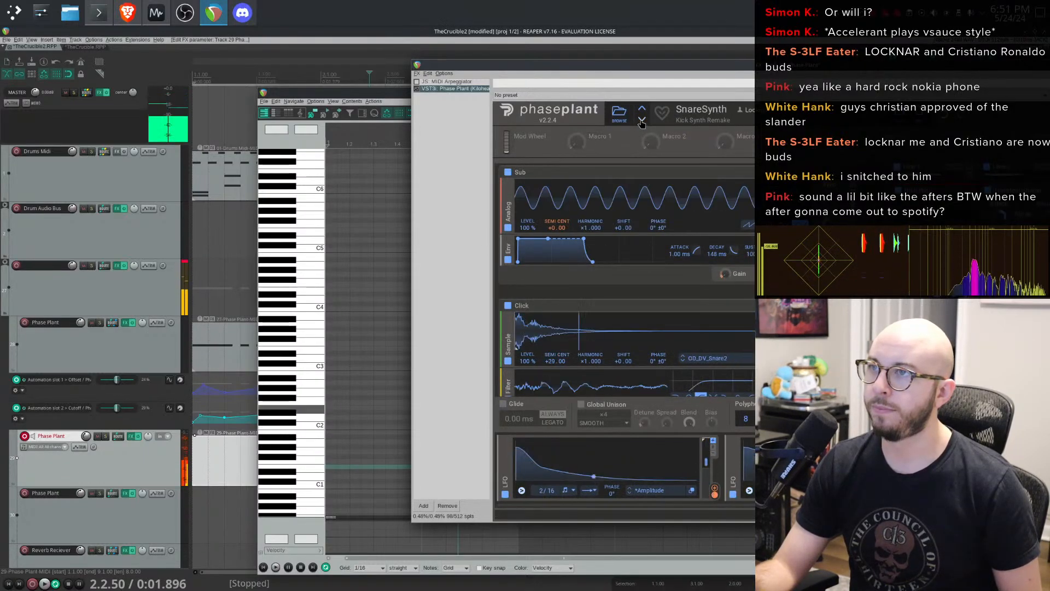
pyautogui.click(641, 120)
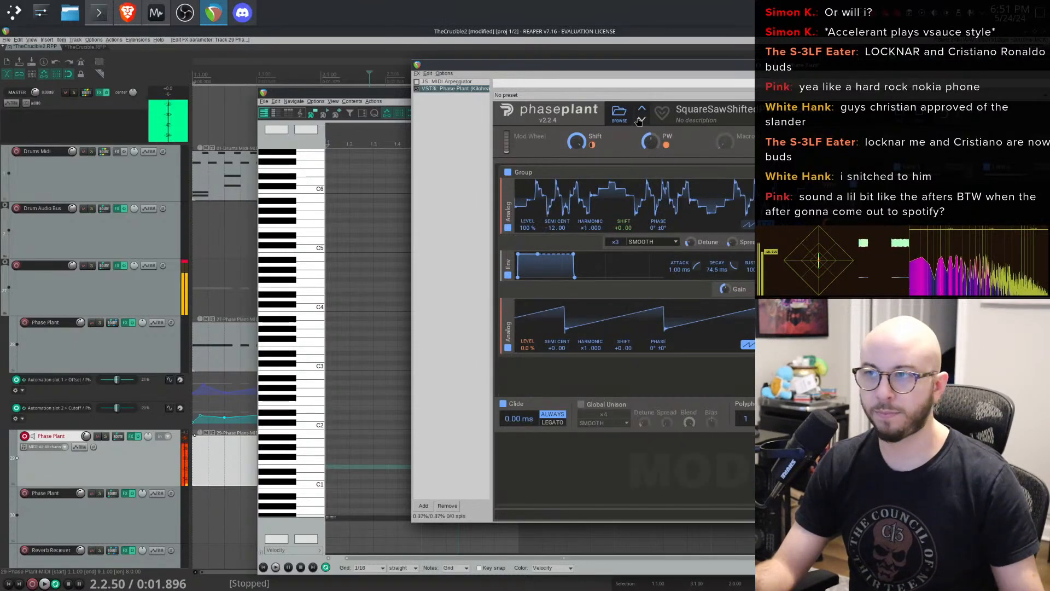
pyautogui.click(640, 120)
pyautogui.click(640, 120)
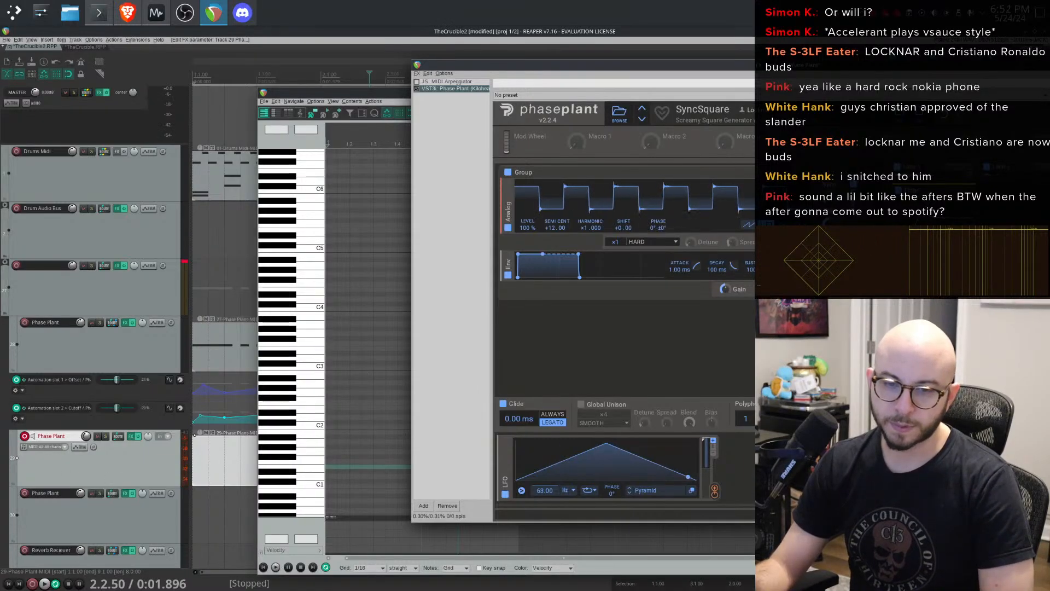
pyautogui.moveTo(126, 590); pyautogui.dragTo(475, 164)
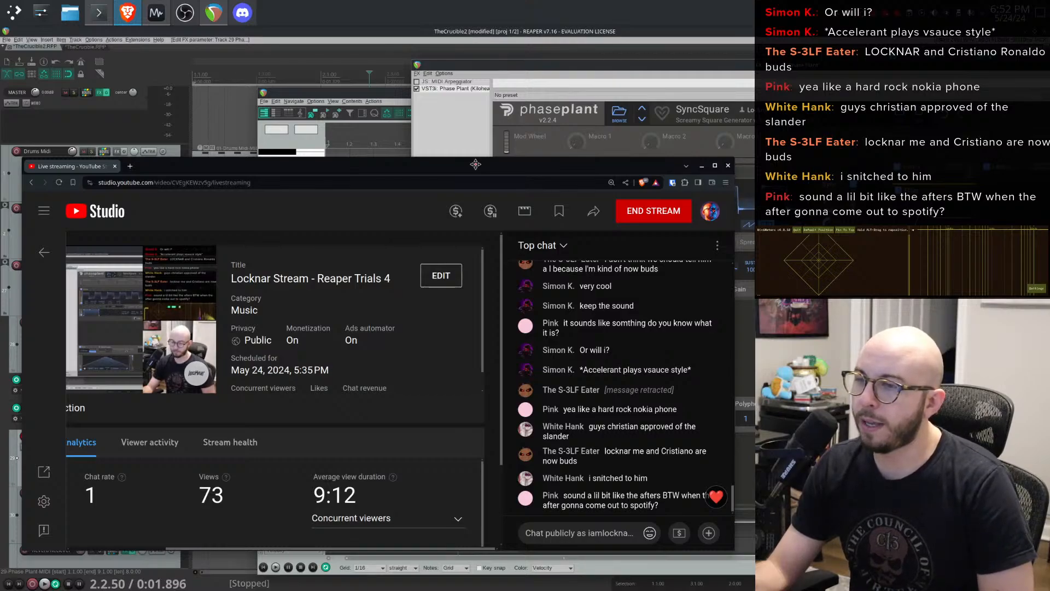
pyautogui.moveTo(475, 164); pyautogui.dragTo(55, 590)
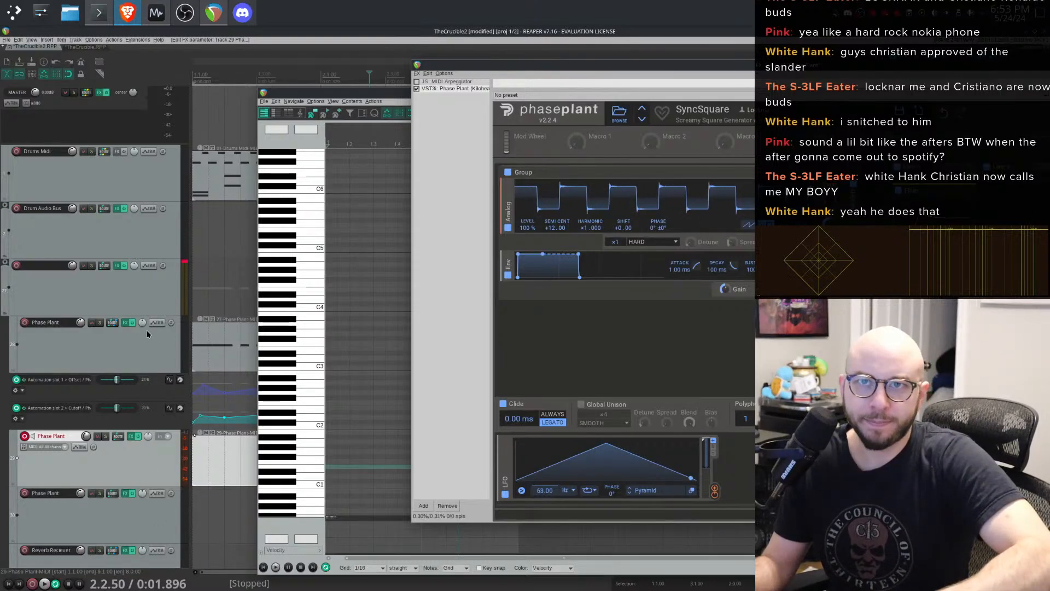
pyautogui.click(12, 14)
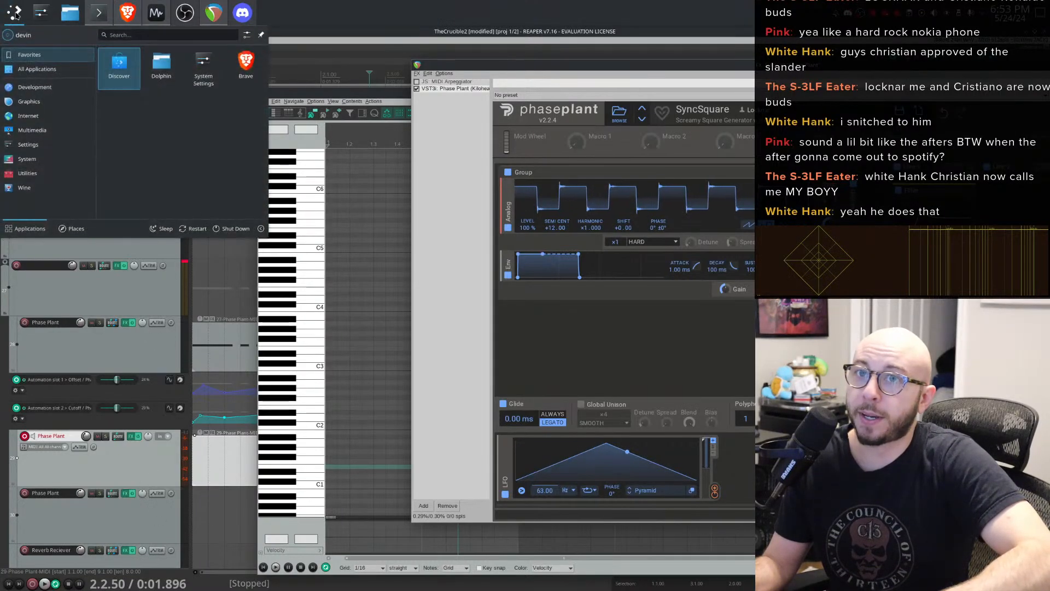
pyautogui.click(127, 13)
pyautogui.click(127, 13)
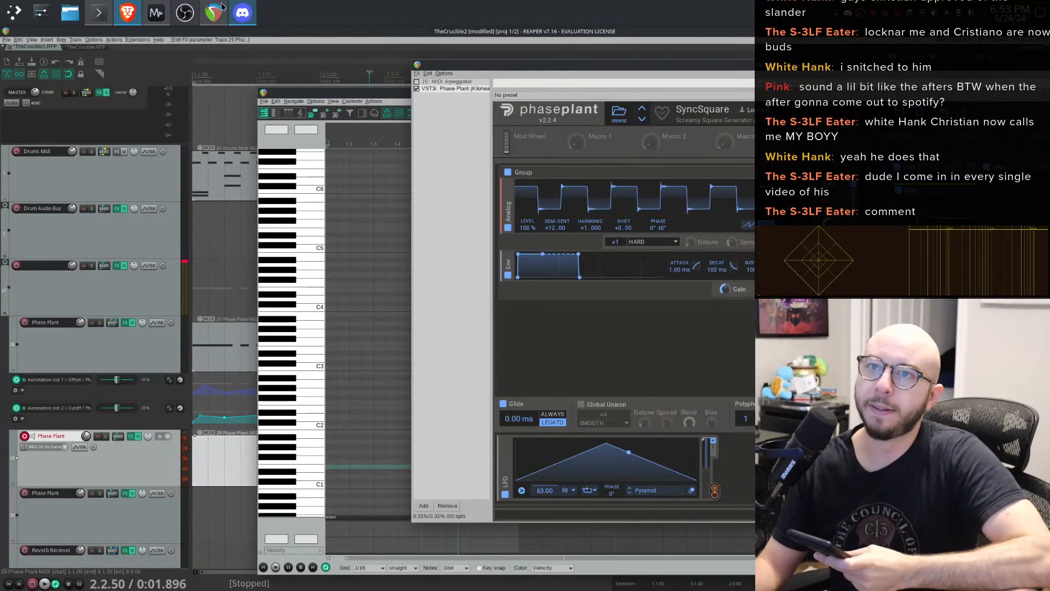
pyautogui.click(189, 13)
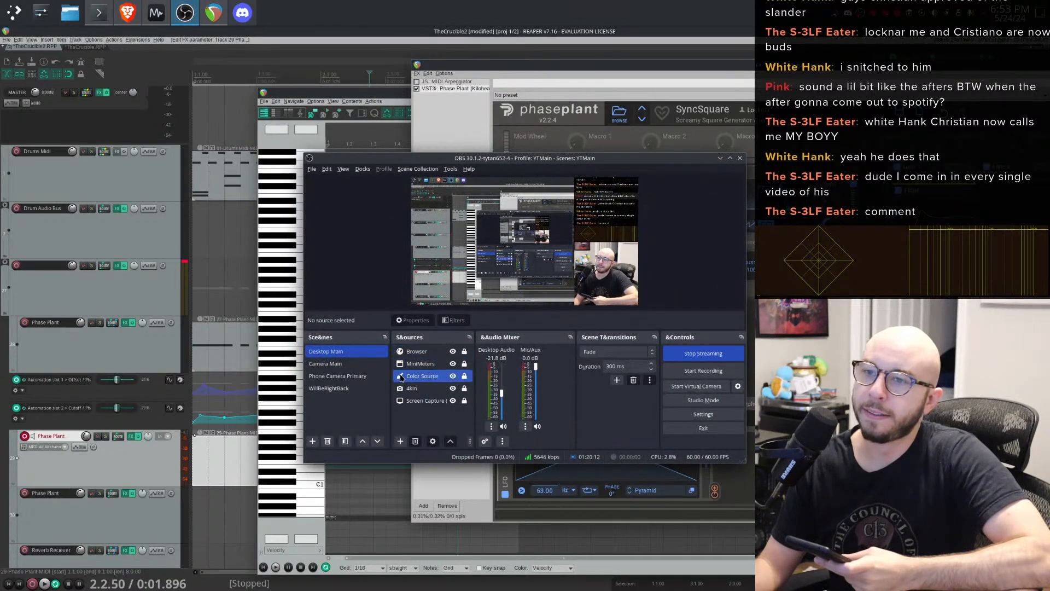
pyautogui.click(304, 313)
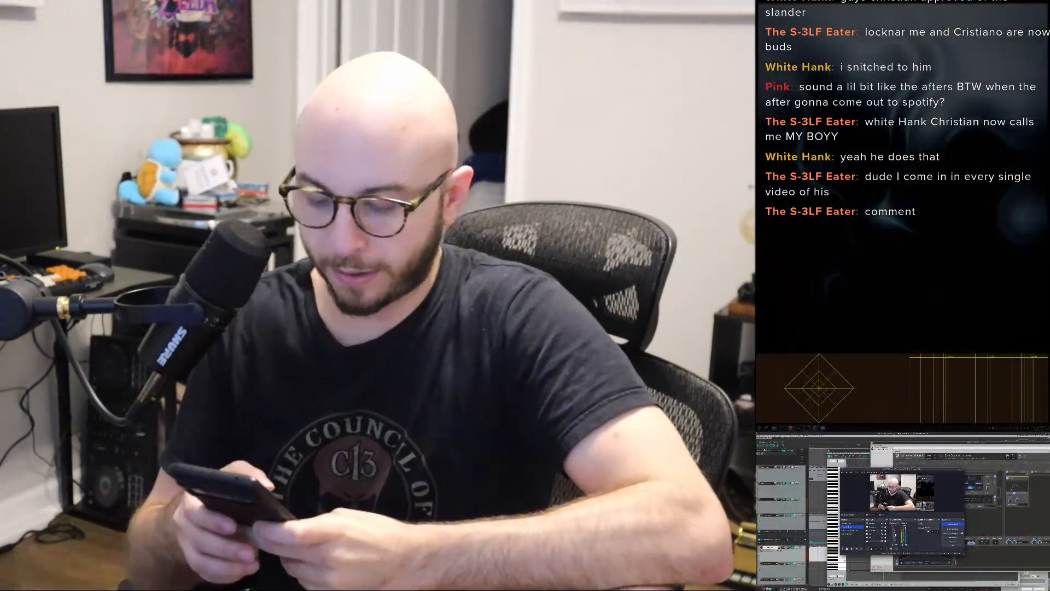
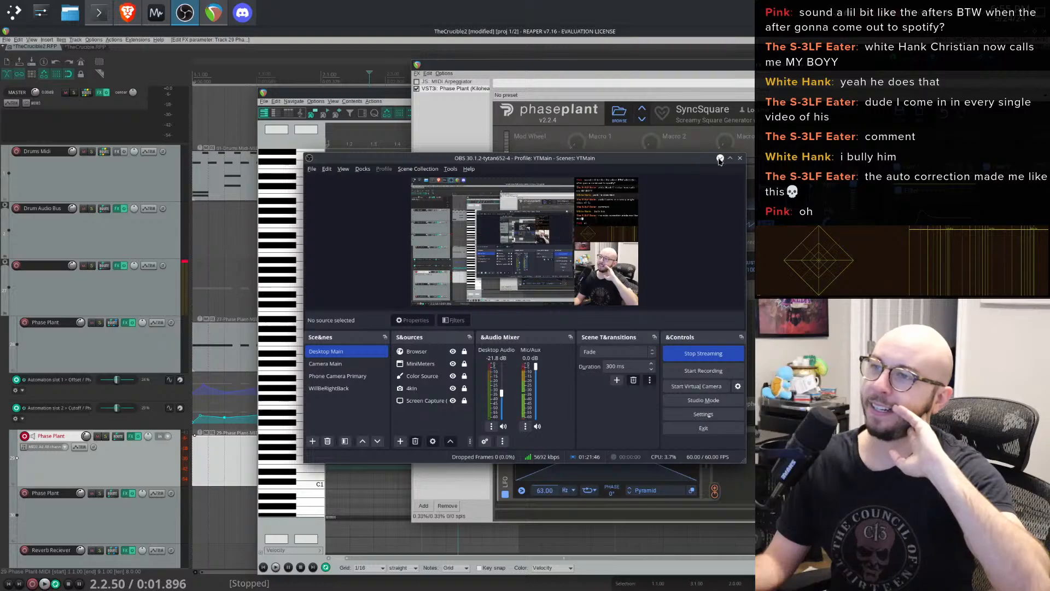
# - Start playback and step the lower Phase Plant instrument's presets forward to SynthKickNoSamples
pyautogui.click(720, 158)
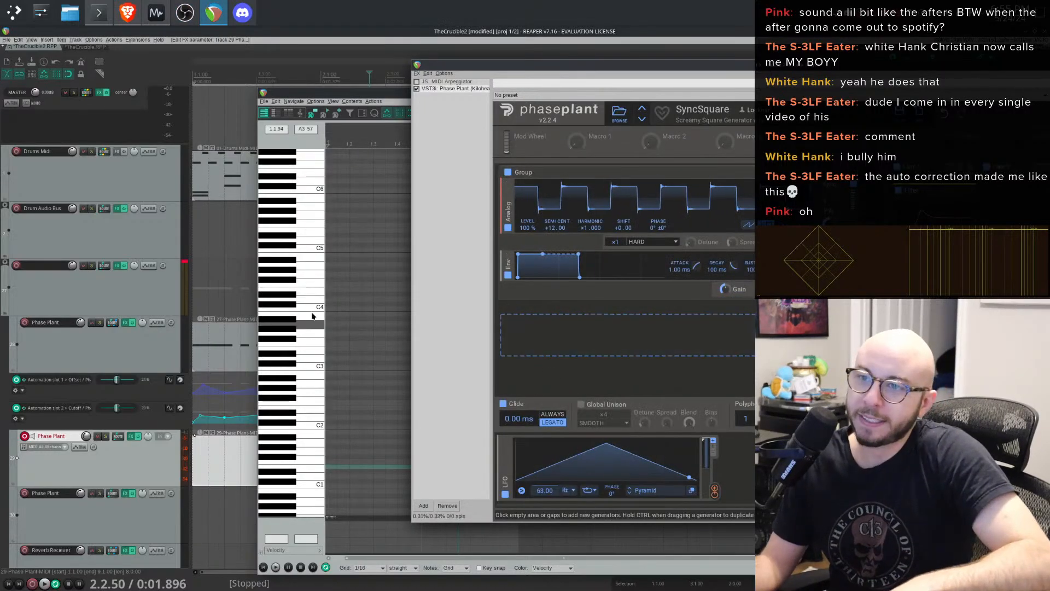
pyautogui.click(206, 231)
pyautogui.press('space')
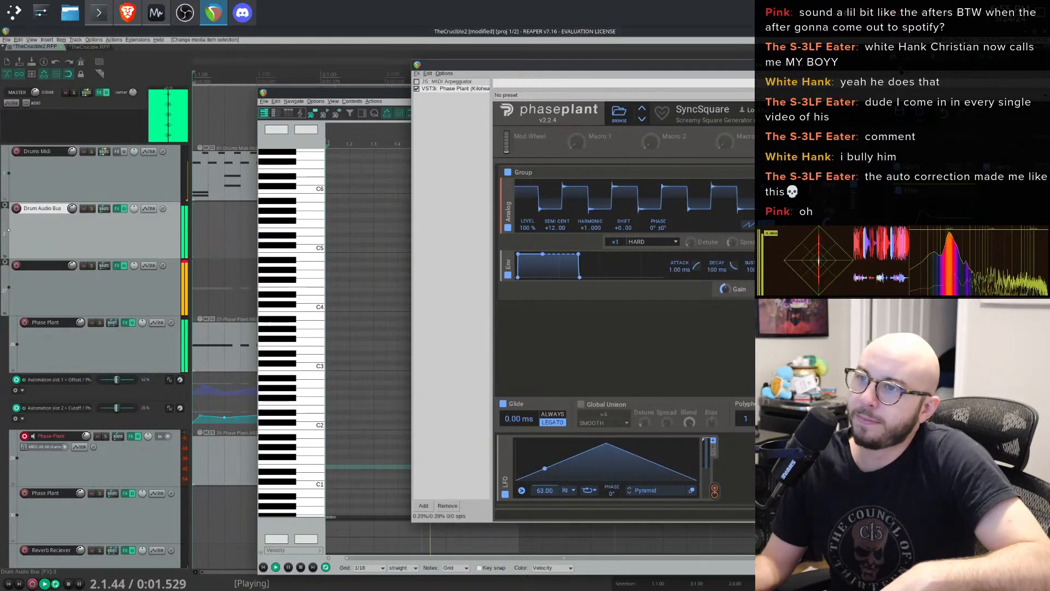
pyautogui.moveTo(902, 66); pyautogui.dragTo(679, 53)
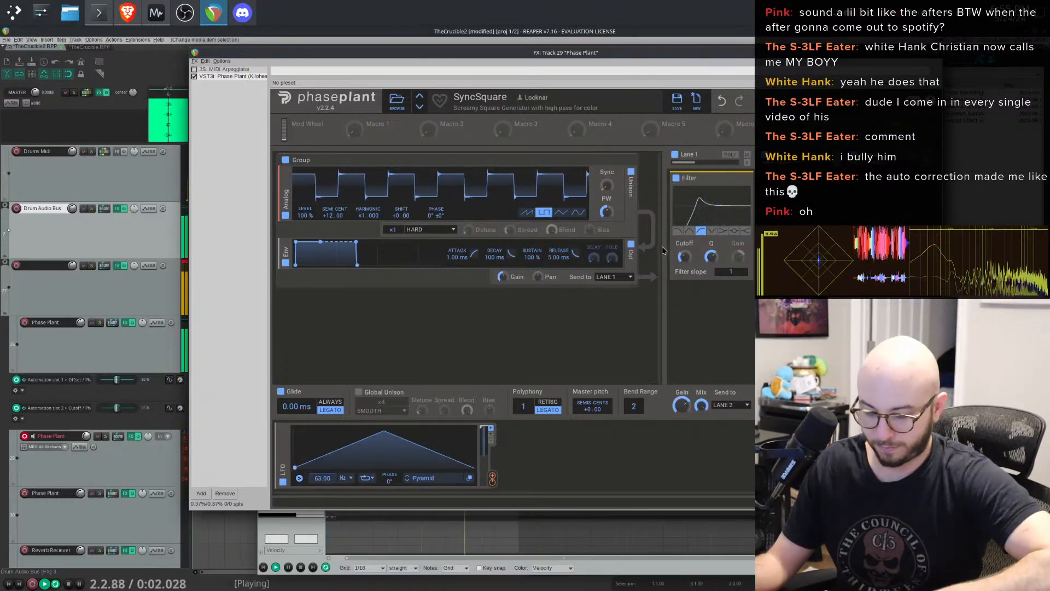
pyautogui.click(420, 107)
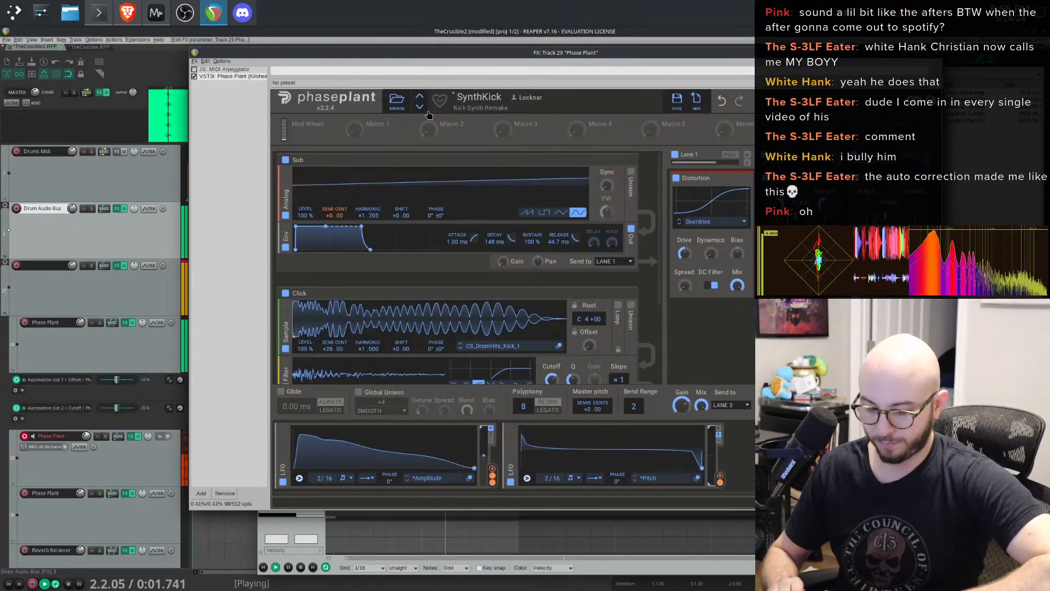
pyautogui.click(419, 107)
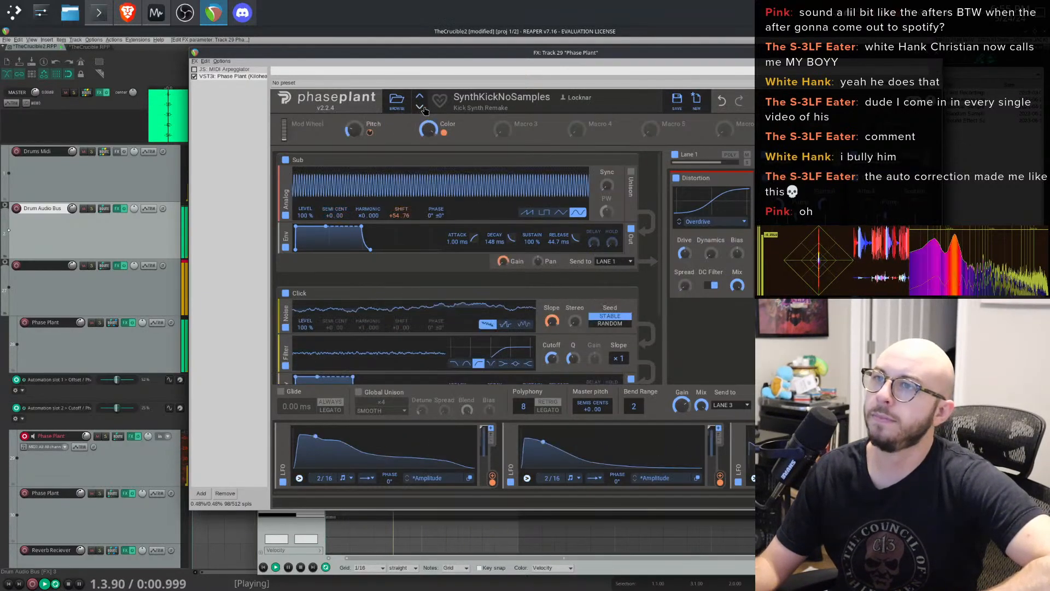
# - Open Phase Plant's preset browser and rearrange the MIDI editor and plugin windows while auditioning the kick preset
pyautogui.click(396, 100)
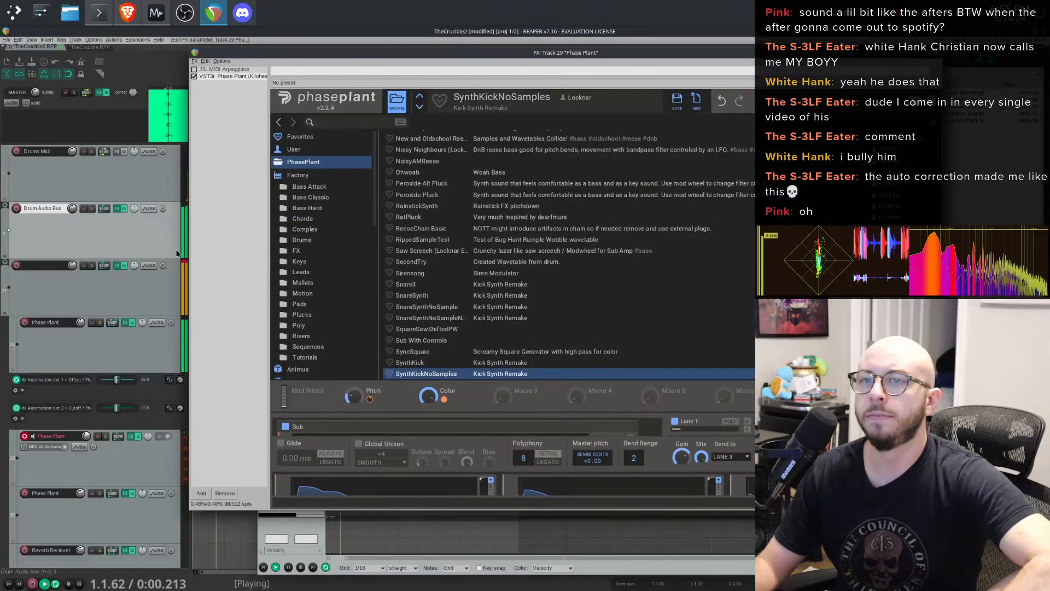
pyautogui.click(144, 282)
pyautogui.press('space')
pyautogui.moveTo(457, 57); pyautogui.dragTo(614, 94)
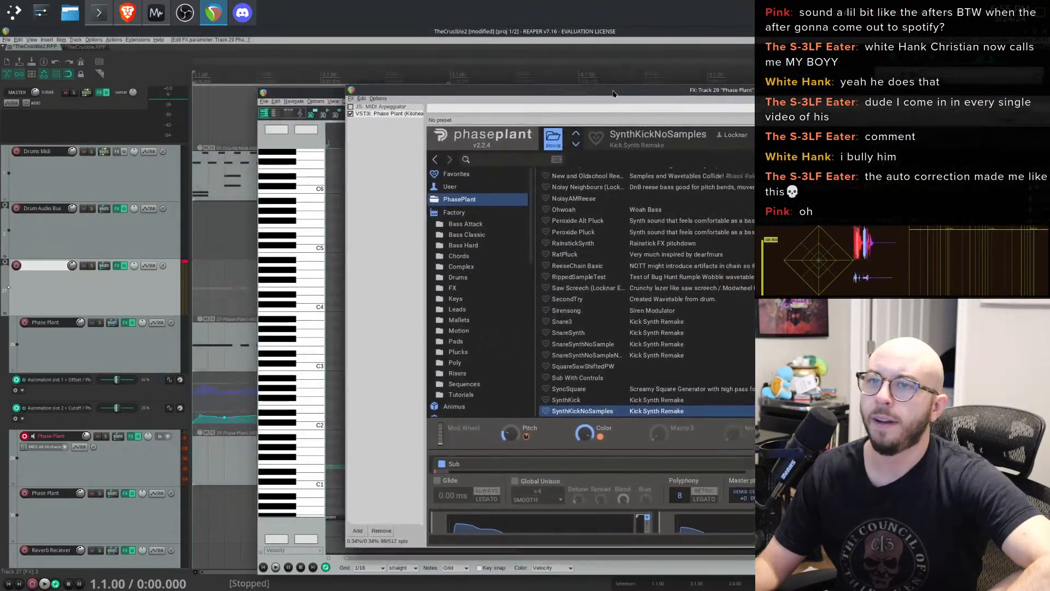
pyautogui.moveTo(309, 93); pyautogui.dragTo(414, 125)
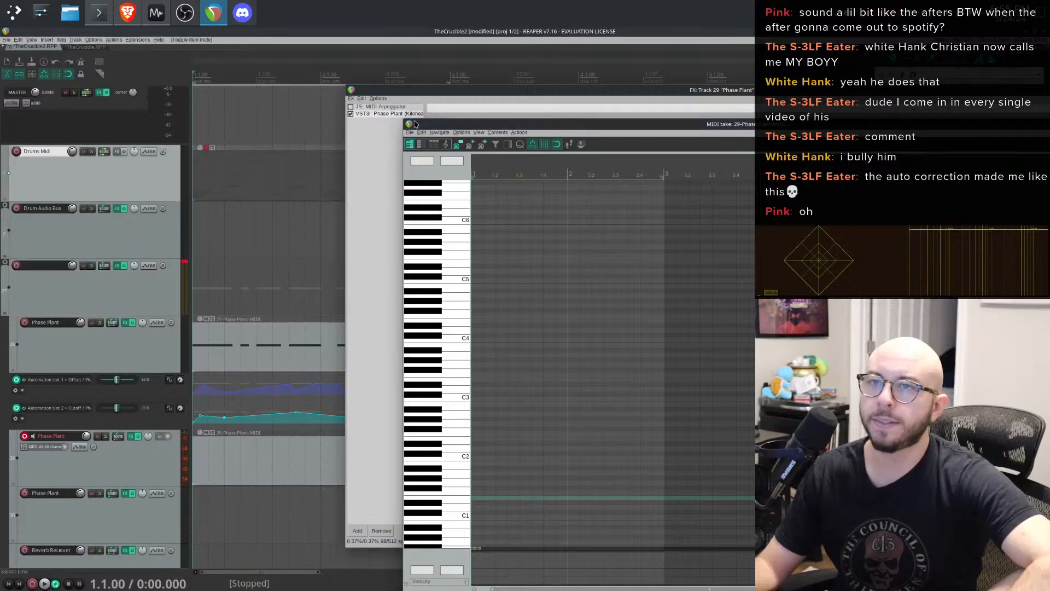
pyautogui.press('space')
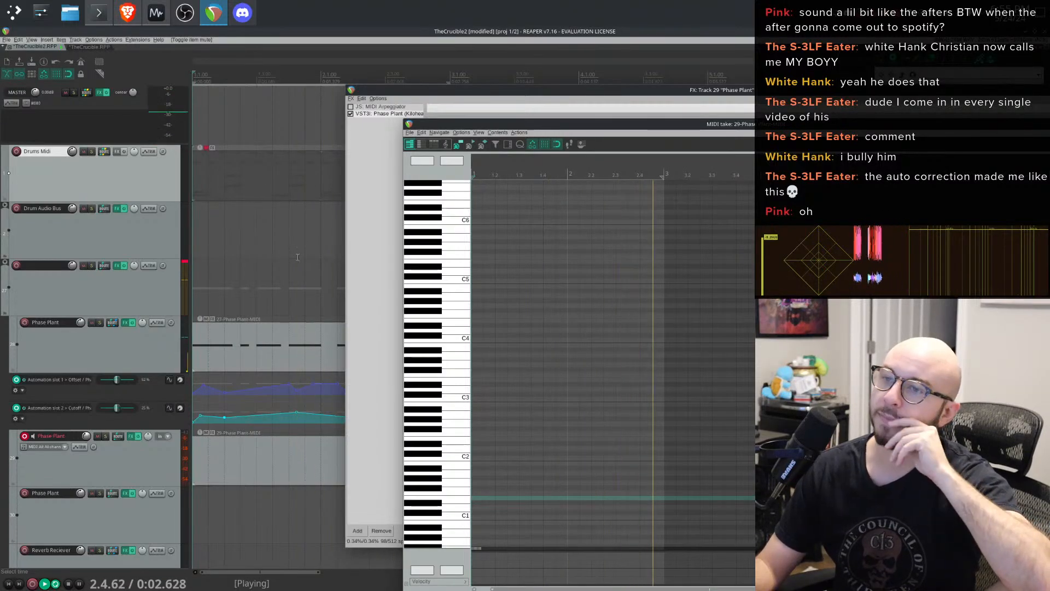
pyautogui.moveTo(498, 125); pyautogui.dragTo(340, 85)
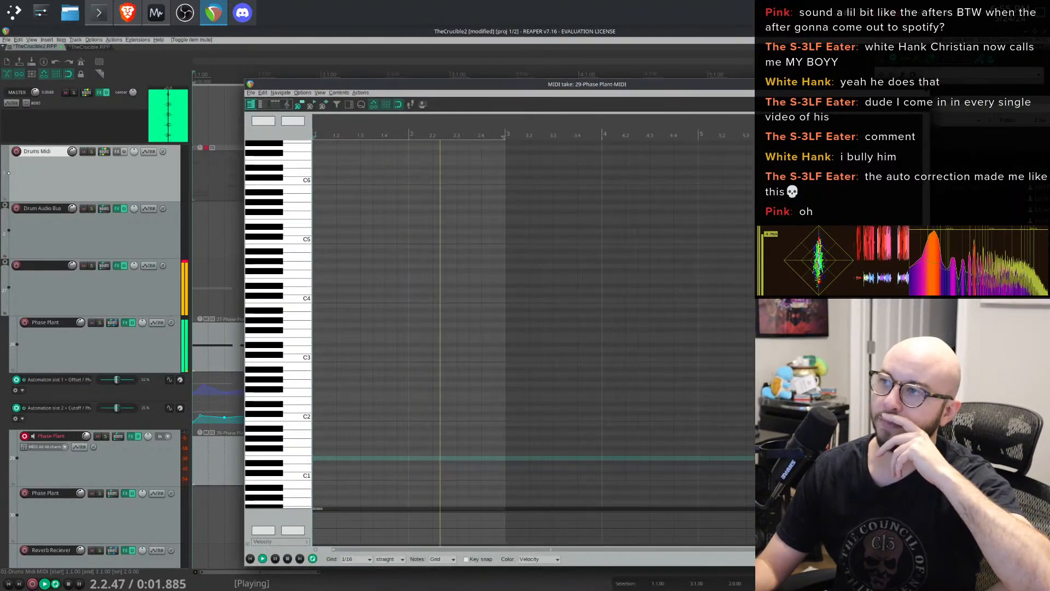
pyautogui.click(923, 84)
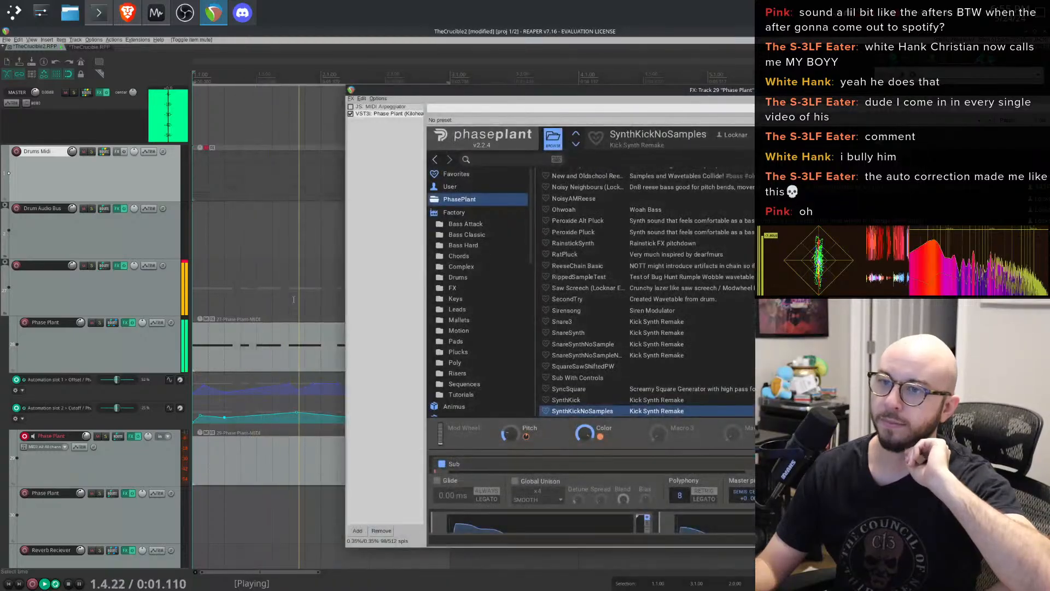
pyautogui.click(290, 352)
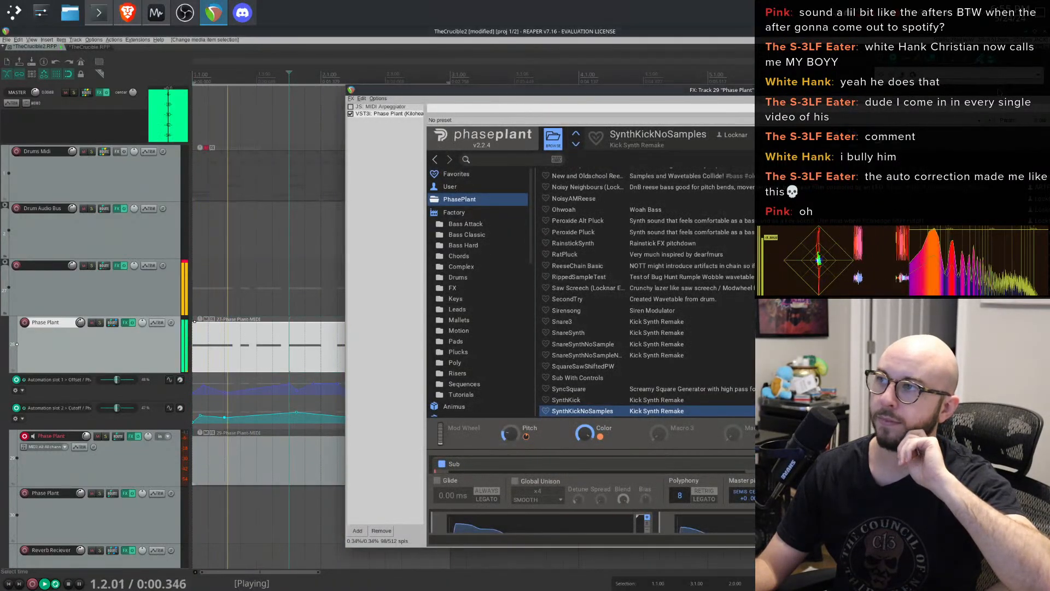
pyautogui.moveTo(908, 90); pyautogui.dragTo(636, 445)
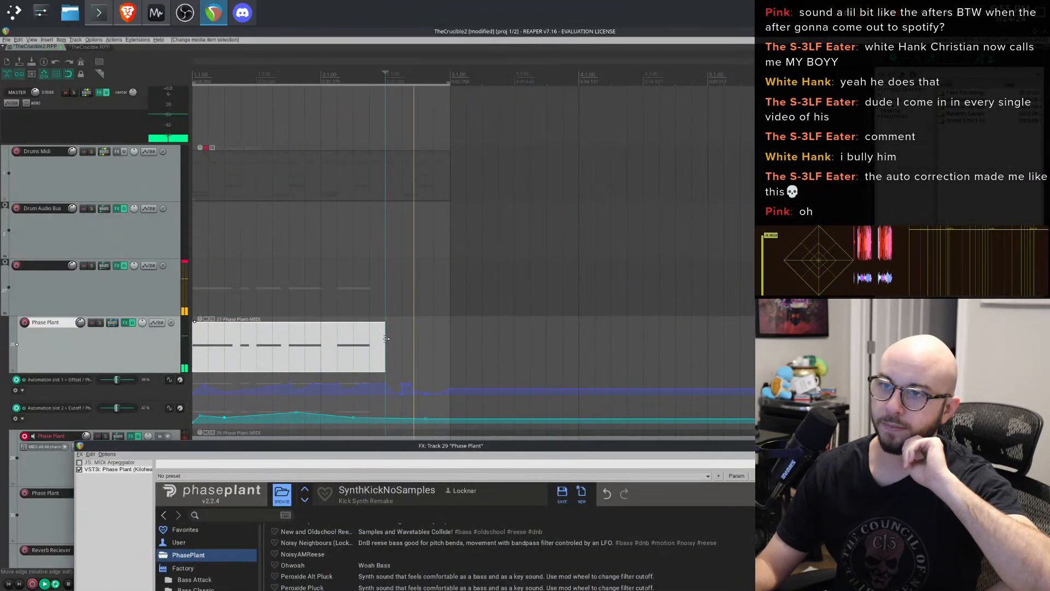
# - Extend the upper Phase Plant MIDI item to bar 3 and set a time selection over the first four bars for playback
pyautogui.moveTo(382, 339); pyautogui.dragTo(450, 340)
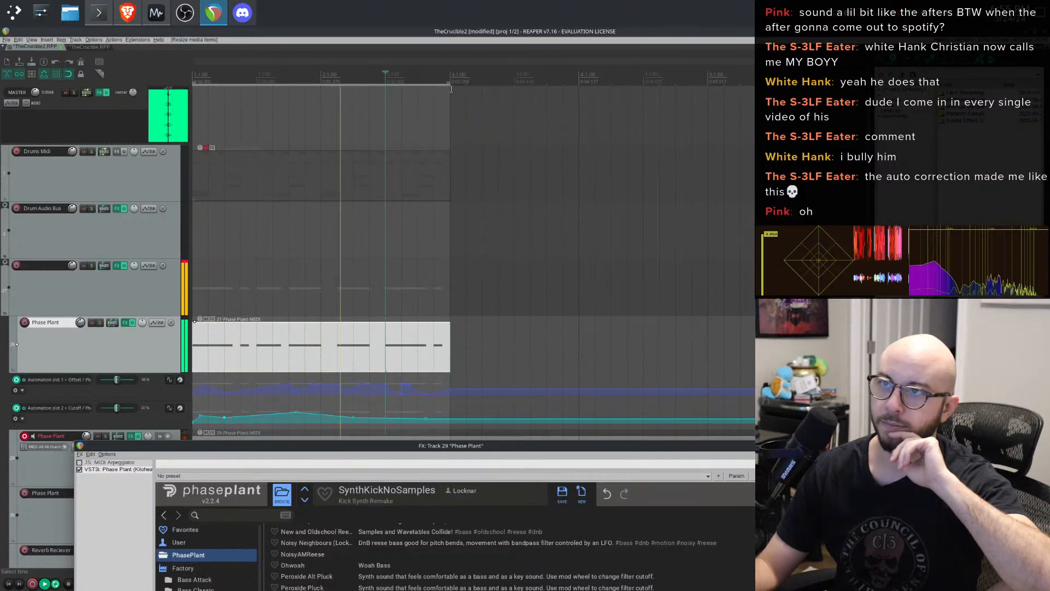
pyautogui.moveTo(195, 87); pyautogui.dragTo(692, 118)
pyautogui.moveTo(717, 120)
pyautogui.mouseDown()
pyautogui.moveTo(728, 120)
pyautogui.moveTo(714, 122)
pyautogui.mouseUp()
pyautogui.click(314, 357)
pyautogui.press('space')
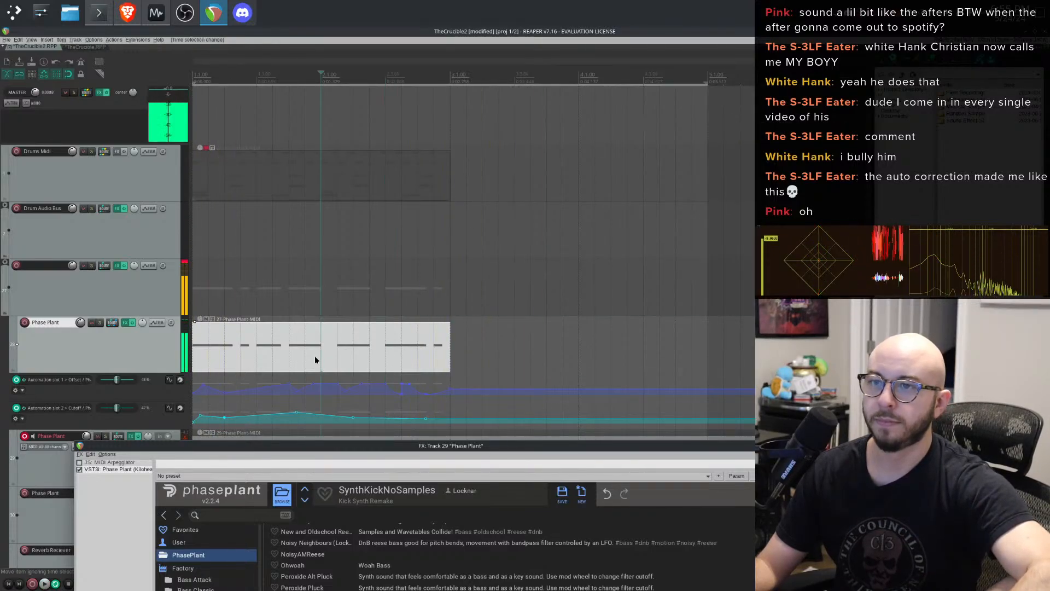
# - Lengthen the upper Phase Plant MIDI item to bar 5 and inspect its item properties without changes
pyautogui.click(364, 341)
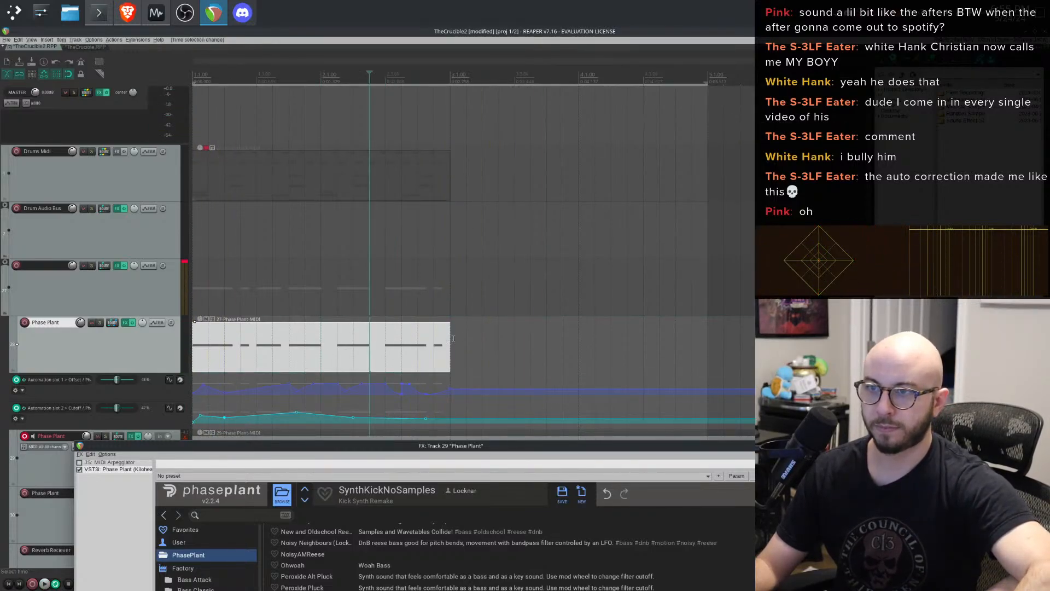
pyautogui.moveTo(453, 338); pyautogui.dragTo(708, 339)
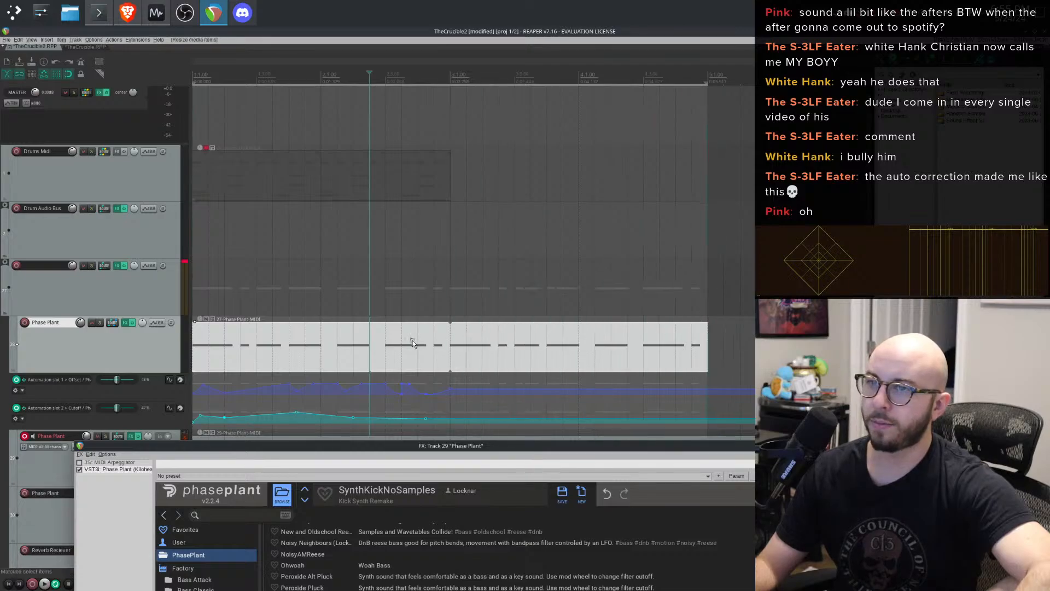
pyautogui.rightClick(413, 343)
pyautogui.click(412, 340)
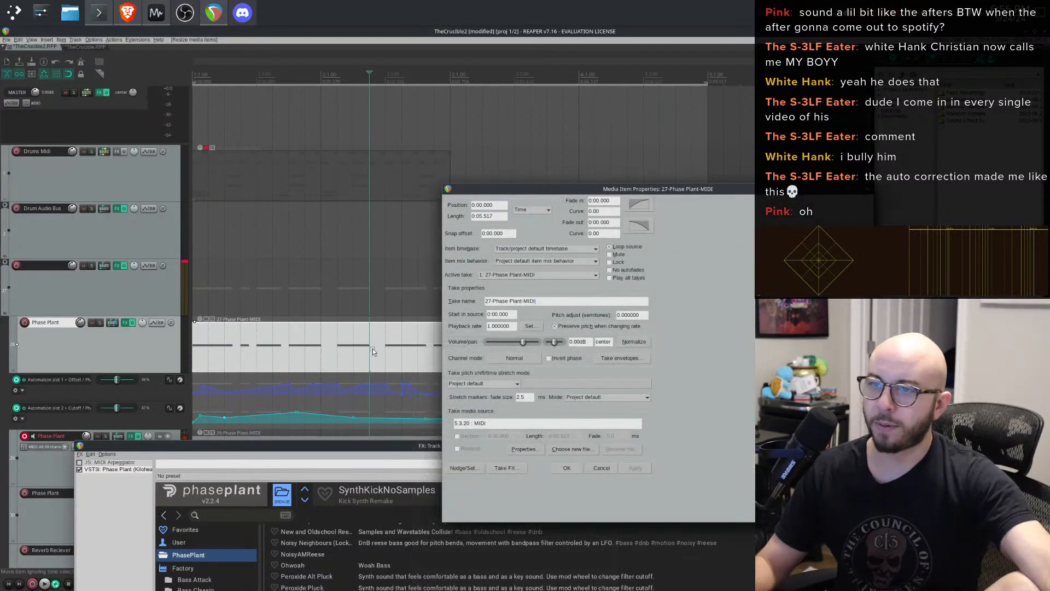
pyautogui.click(604, 470)
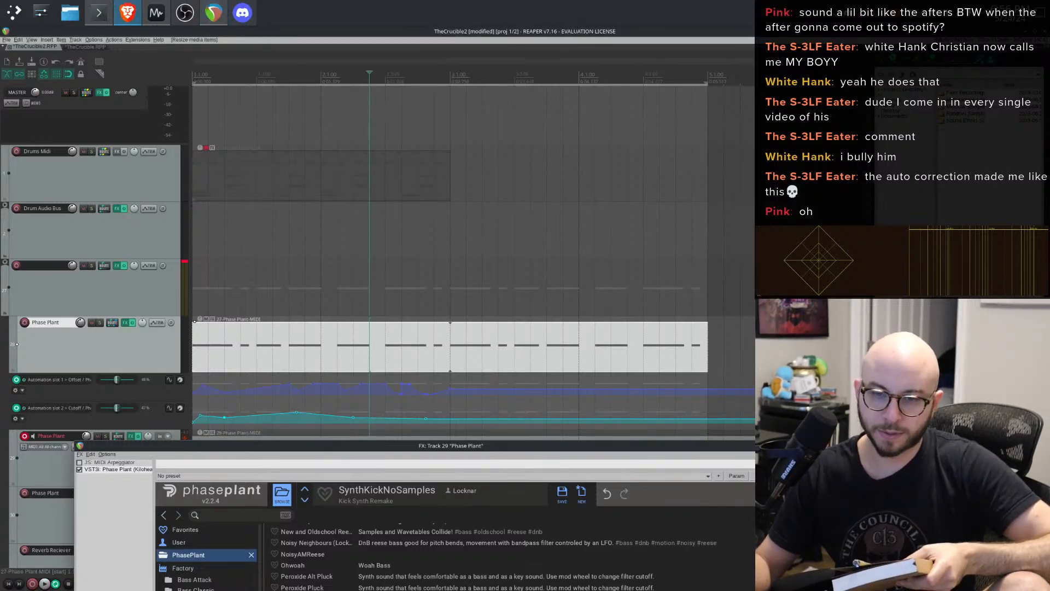
# - Glue the extended upper Phase Plant MIDI item into a single item
pyautogui.moveTo(367, 455); pyautogui.dragTo(596, 53)
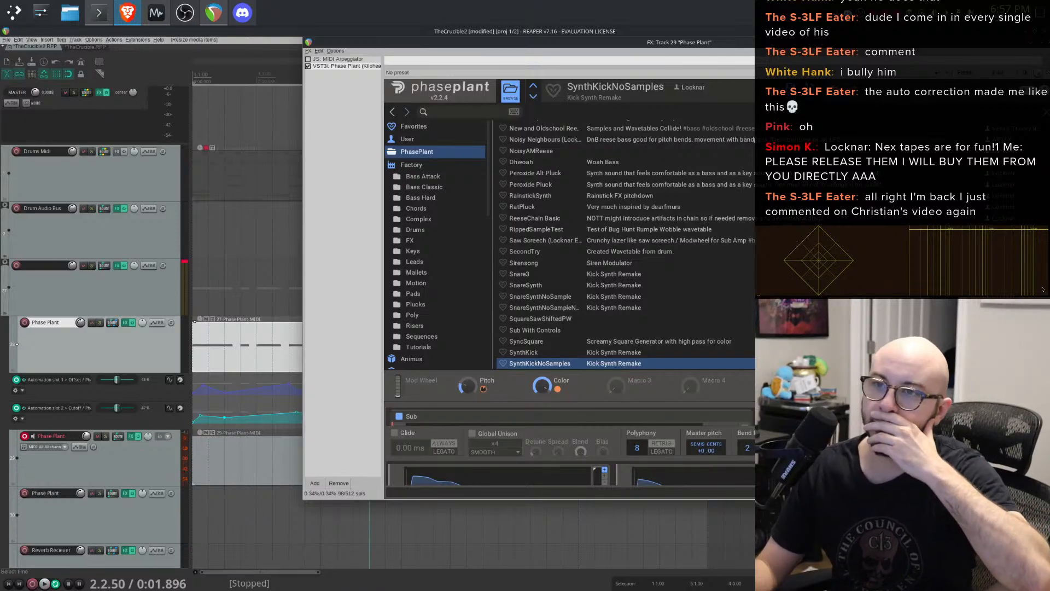
pyautogui.click(252, 338)
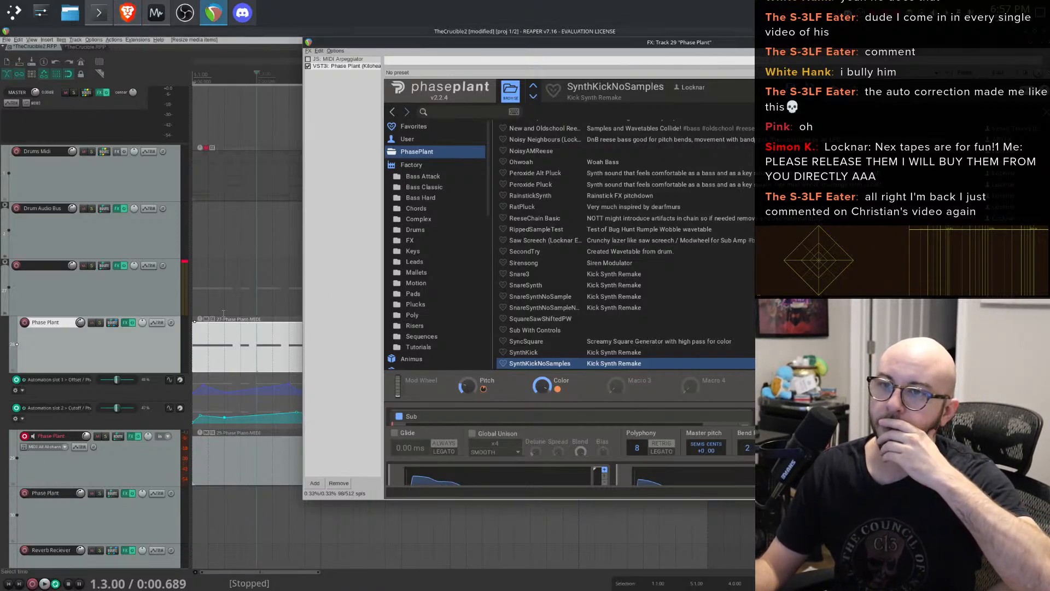
pyautogui.click(224, 290)
pyautogui.click(241, 337)
pyautogui.rightClick(214, 347)
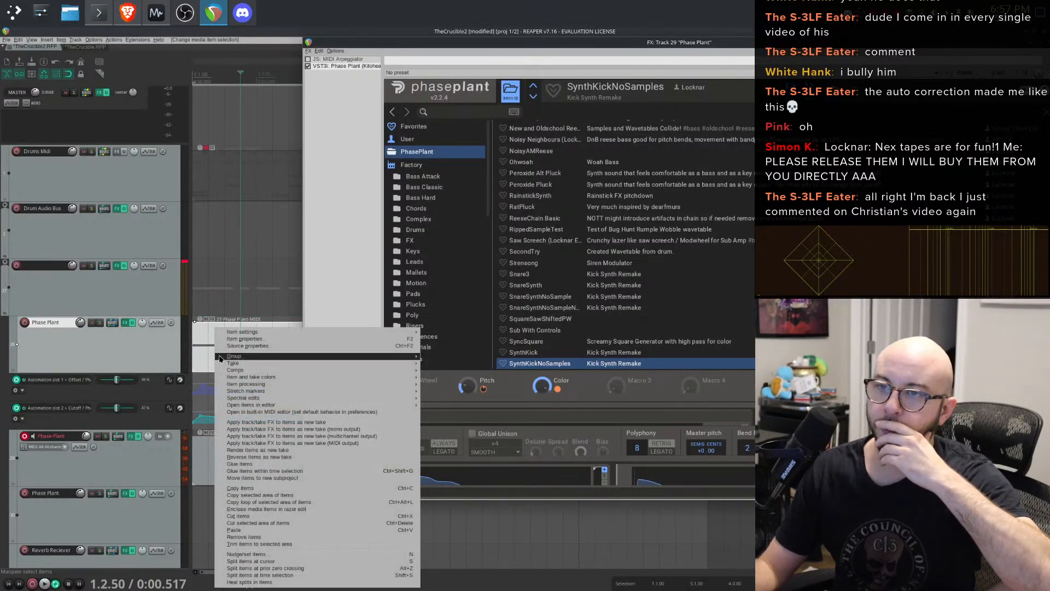
pyautogui.click(271, 466)
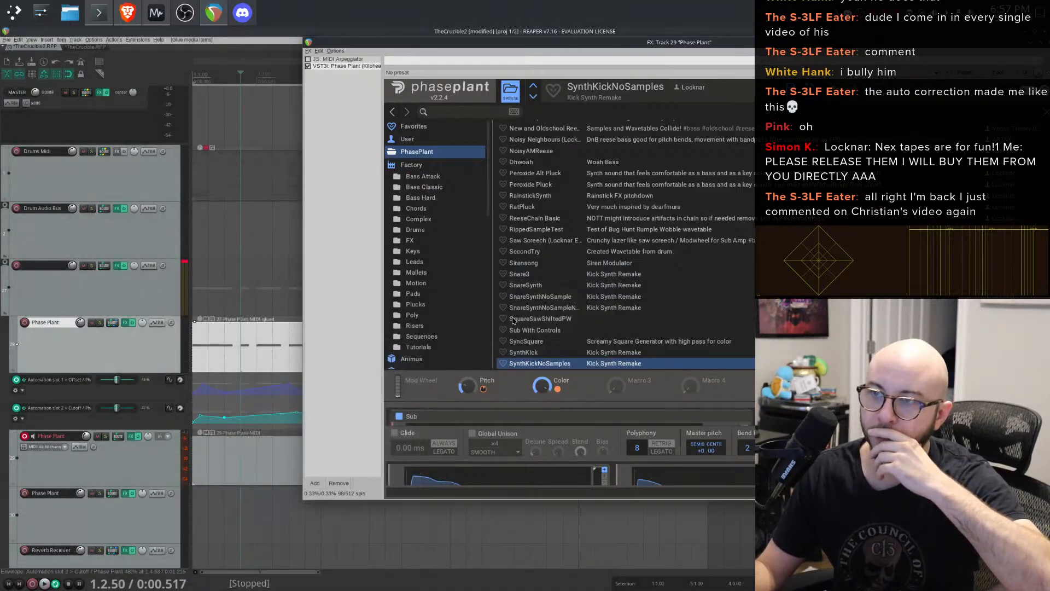
# - Open the glued item in the MIDI editor, audition it, and close the editor
pyautogui.moveTo(941, 42); pyautogui.dragTo(859, 433)
pyautogui.moveTo(707, 345); pyautogui.dragTo(503, 335)
pyautogui.moveTo(510, 432); pyautogui.dragTo(549, 72)
pyautogui.doubleClick(235, 331)
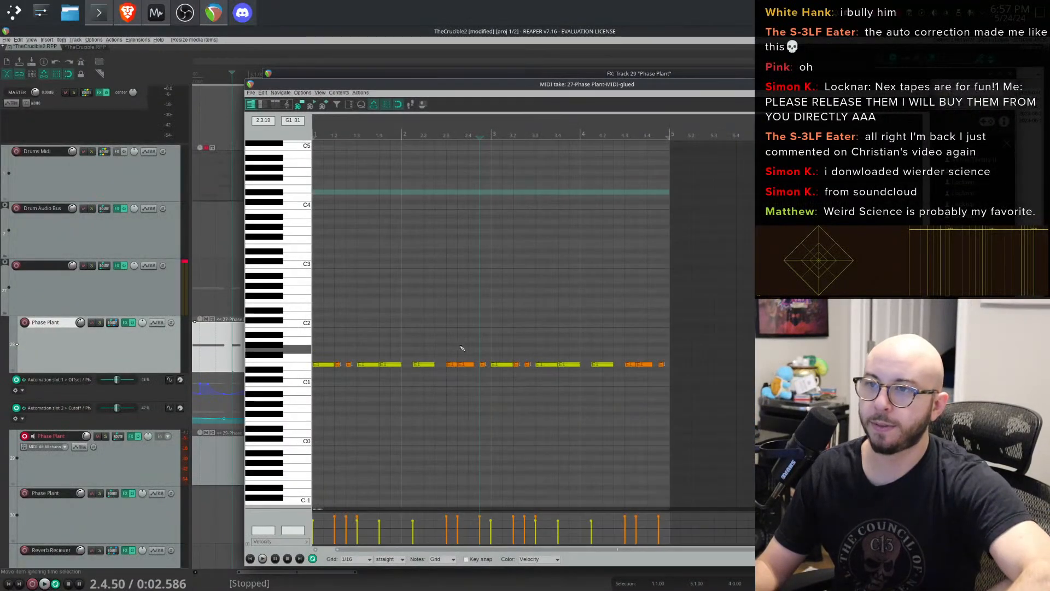
pyautogui.press('space')
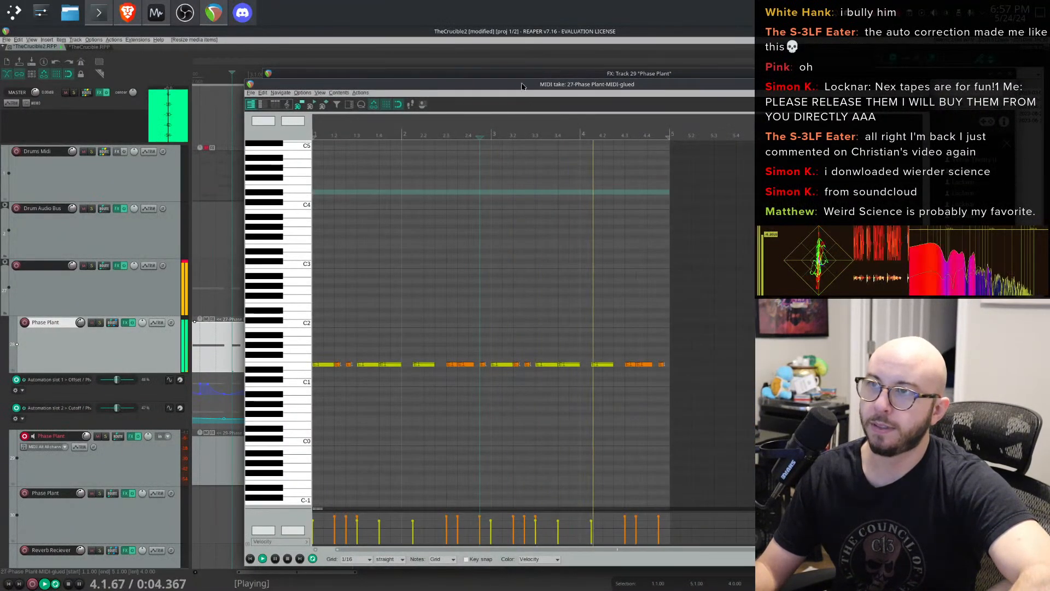
pyautogui.click(924, 84)
pyautogui.click(1009, 74)
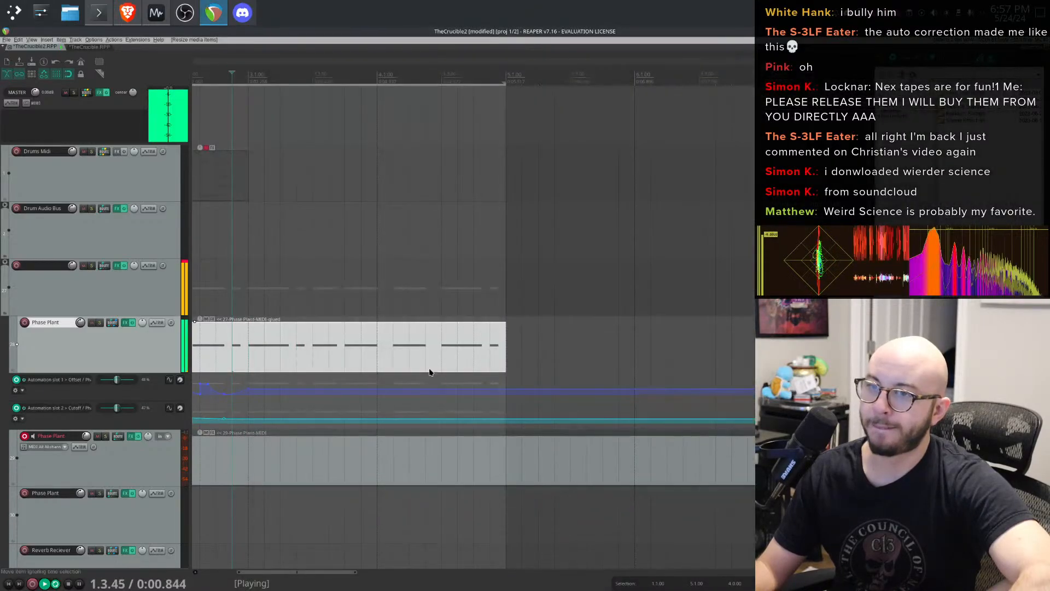
pyautogui.press('space')
pyautogui.click(296, 354)
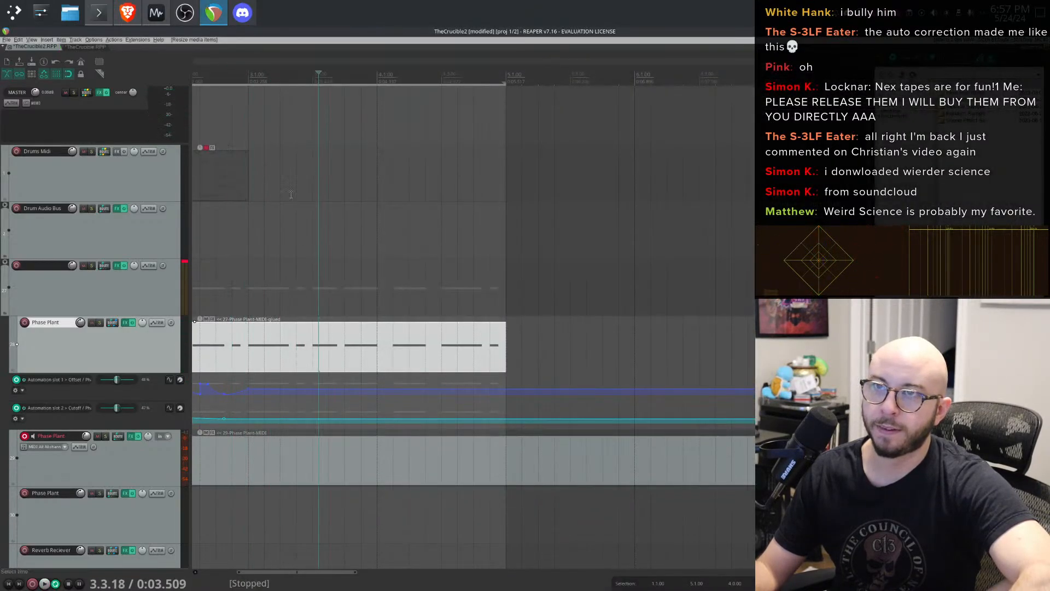
pyautogui.scroll(-3, 377, 346)
pyautogui.scroll(3, 355, 338)
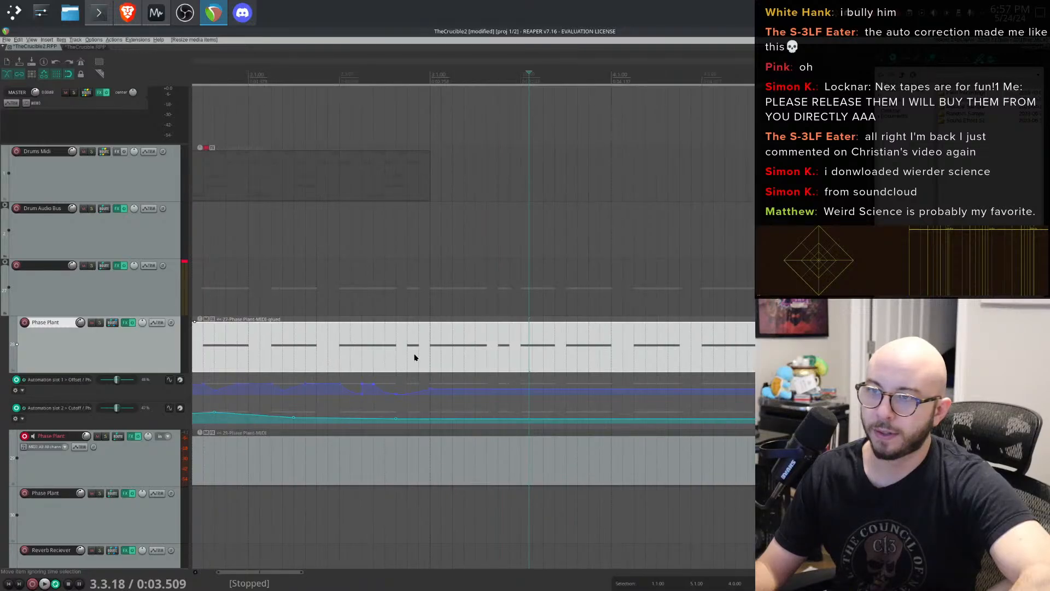
# - Try editing the start of the Offset automation lane's items and undo the change
pyautogui.click(449, 403)
pyautogui.moveTo(450, 403)
pyautogui.mouseDown()
pyautogui.moveTo(436, 401)
pyautogui.moveTo(449, 401)
pyautogui.mouseUp()
pyautogui.rightClick(449, 401)
pyautogui.click(226, 403)
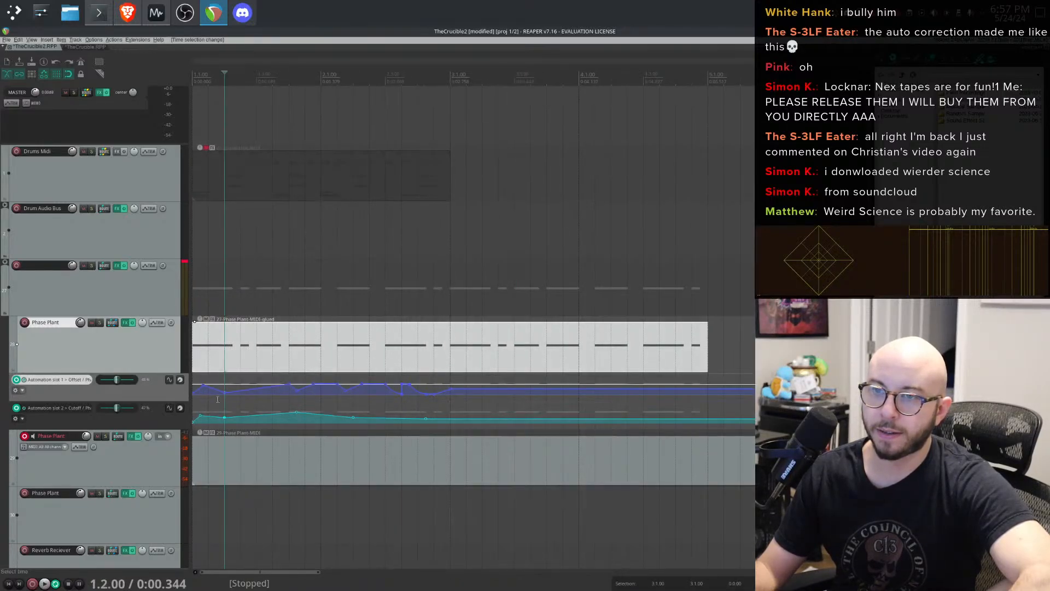
pyautogui.moveTo(196, 402); pyautogui.dragTo(208, 404)
pyautogui.click(199, 404)
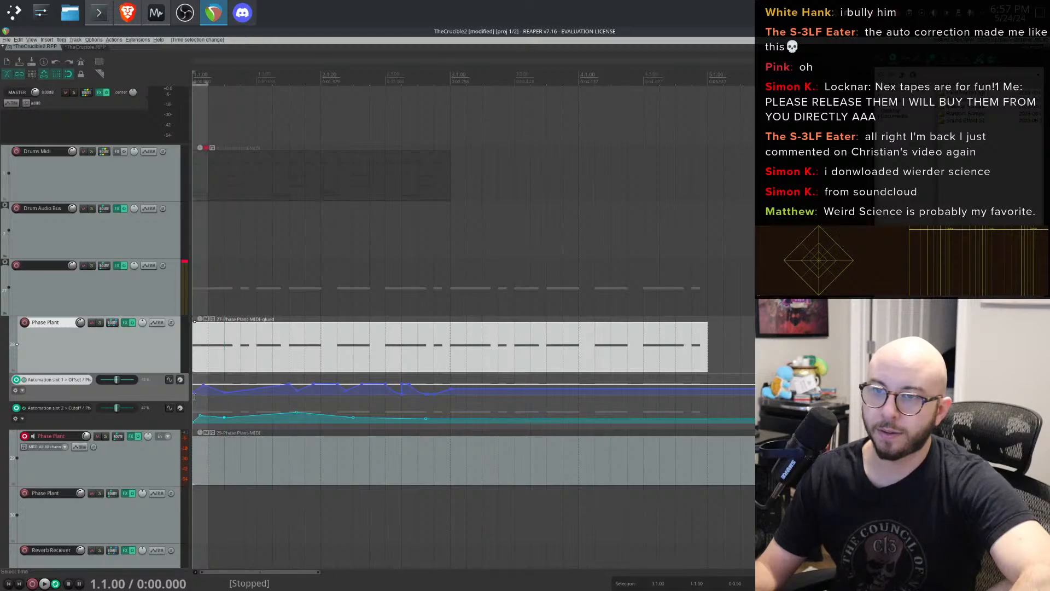
pyautogui.click(199, 403)
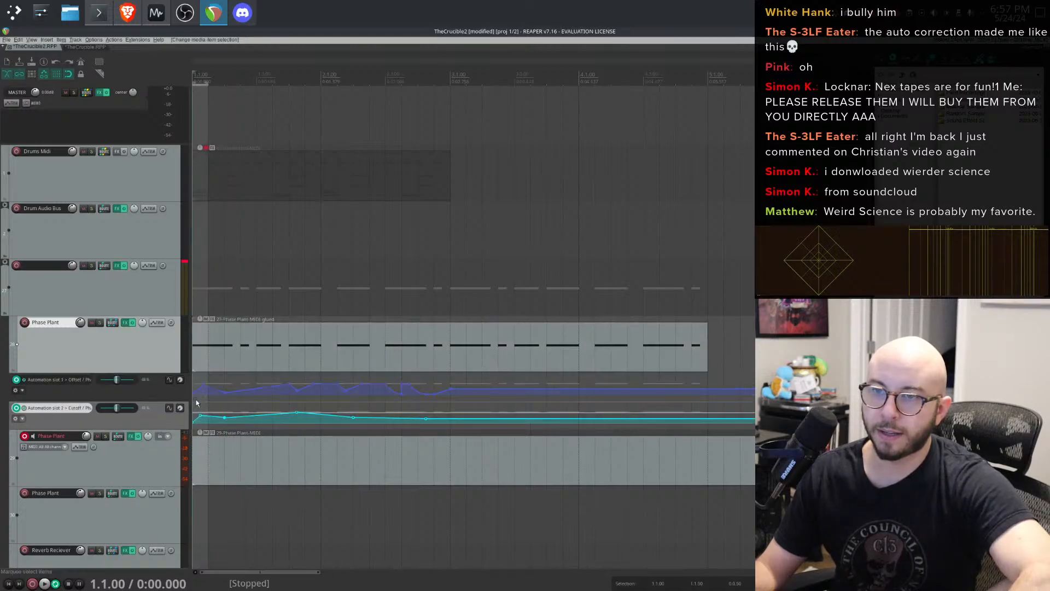
pyautogui.moveTo(196, 400)
pyautogui.mouseDown()
pyautogui.moveTo(448, 397)
pyautogui.moveTo(194, 406)
pyautogui.mouseUp()
pyautogui.hotkey('ctrl', 'z')
# - Extend the Offset automation item to bar 5 and select it
pyautogui.moveTo(452, 404); pyautogui.dragTo(707, 402)
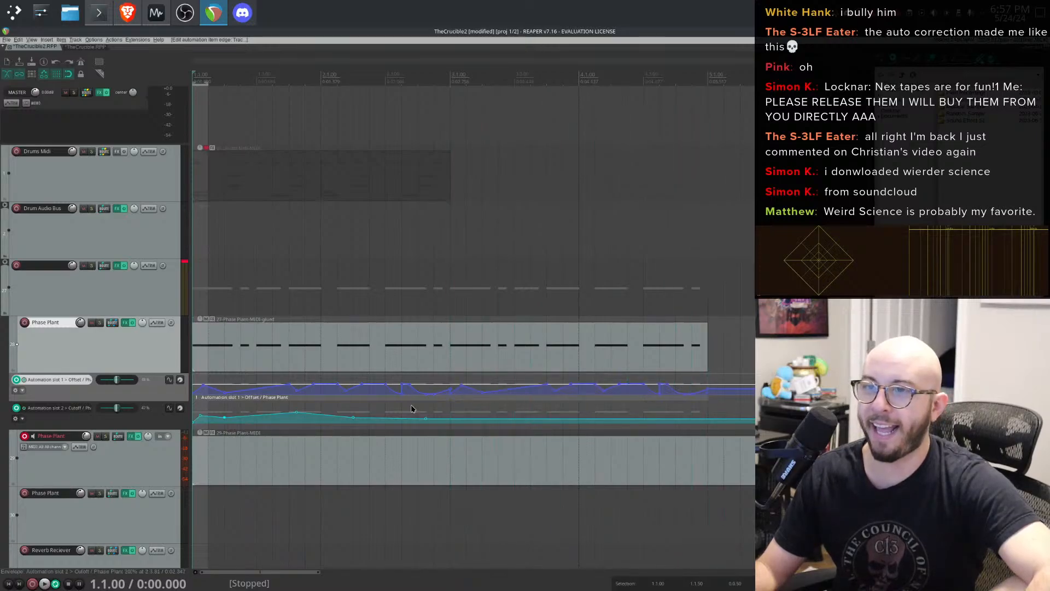
pyautogui.click(432, 405)
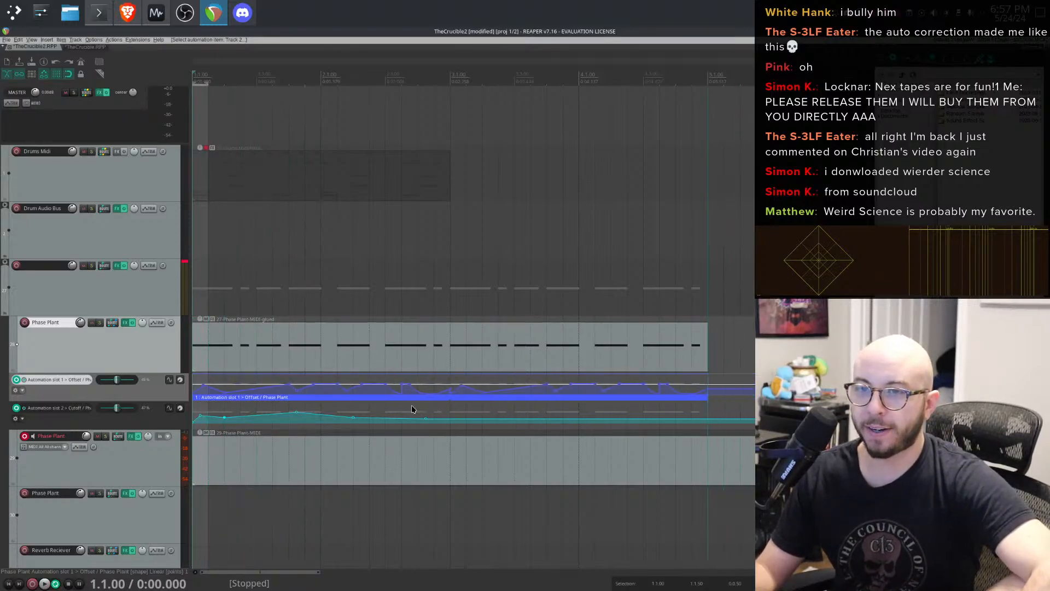
pyautogui.moveTo(412, 406); pyautogui.dragTo(412, 405)
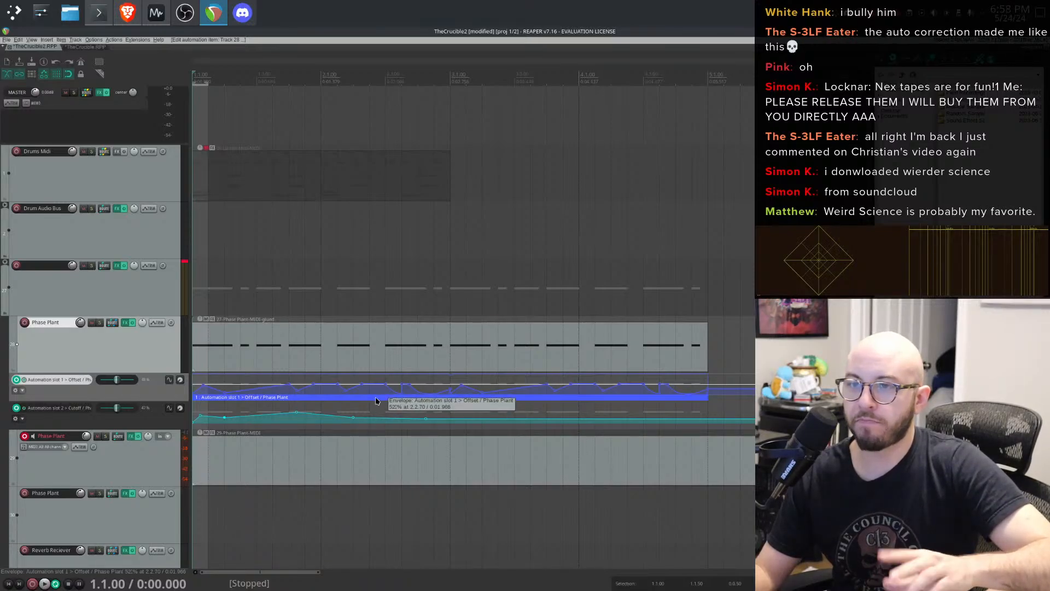
pyautogui.moveTo(376, 402)
pyautogui.mouseDown()
pyautogui.moveTo(389, 397)
pyautogui.moveTo(357, 399)
pyautogui.mouseUp()
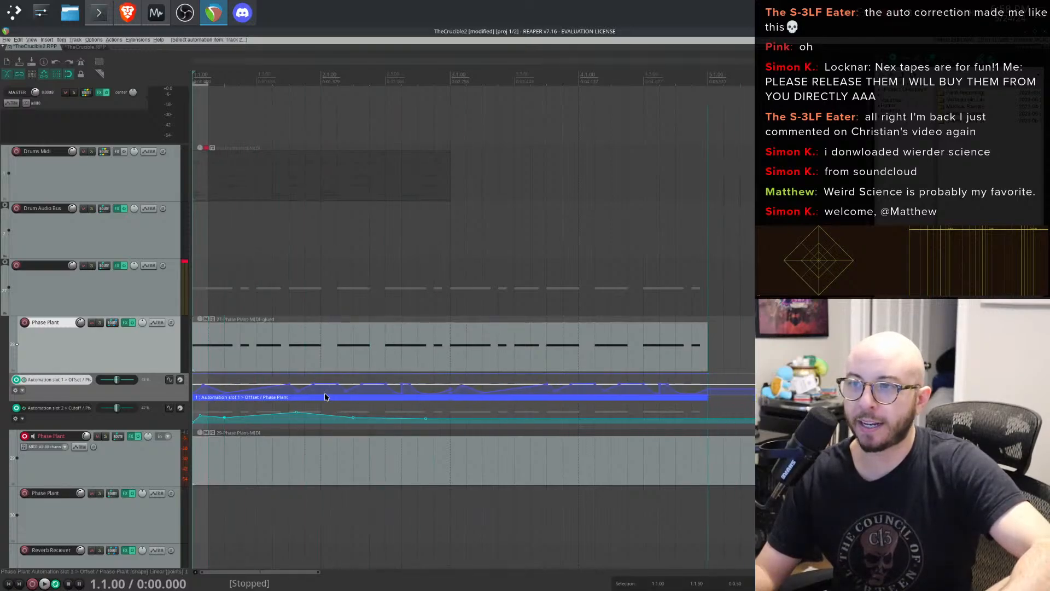
# - Play the project from the start to audition the Phase Plant MIDI and automation items
pyautogui.moveTo(708, 397)
pyautogui.mouseDown()
pyautogui.moveTo(385, 396)
pyautogui.moveTo(708, 398)
pyautogui.mouseUp()
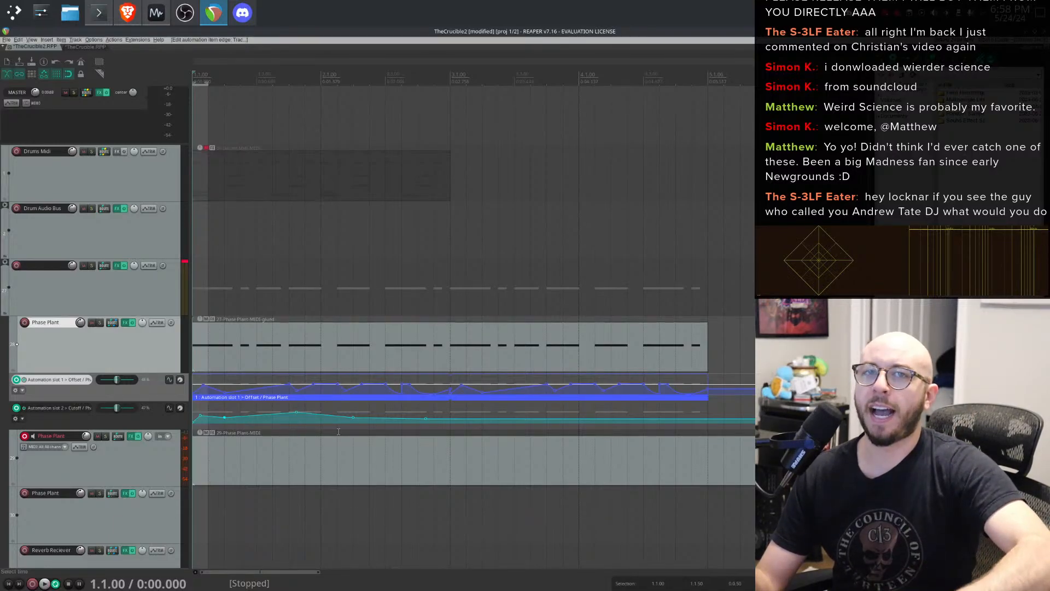
pyautogui.click(374, 344)
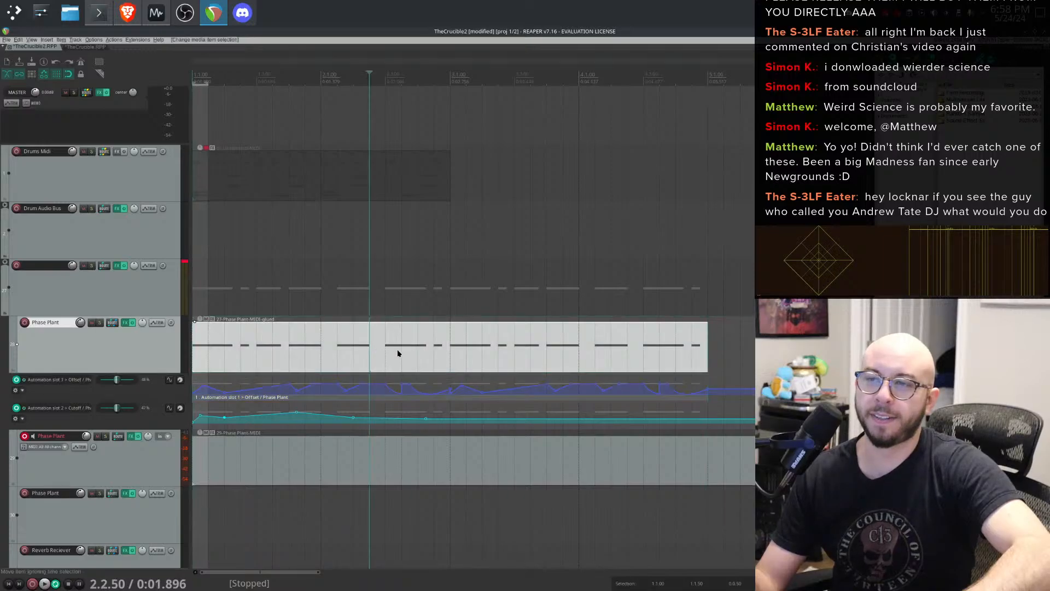
pyautogui.click(670, 339)
pyautogui.click(703, 338)
pyautogui.click(498, 349)
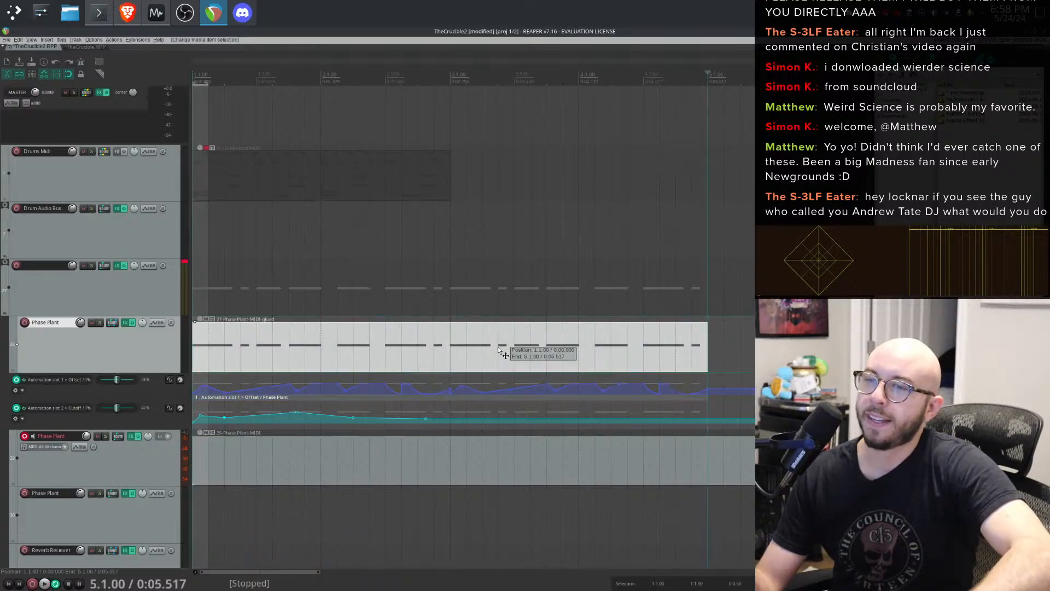
pyautogui.click(208, 343)
pyautogui.click(197, 341)
pyautogui.press('space')
pyautogui.press('space')
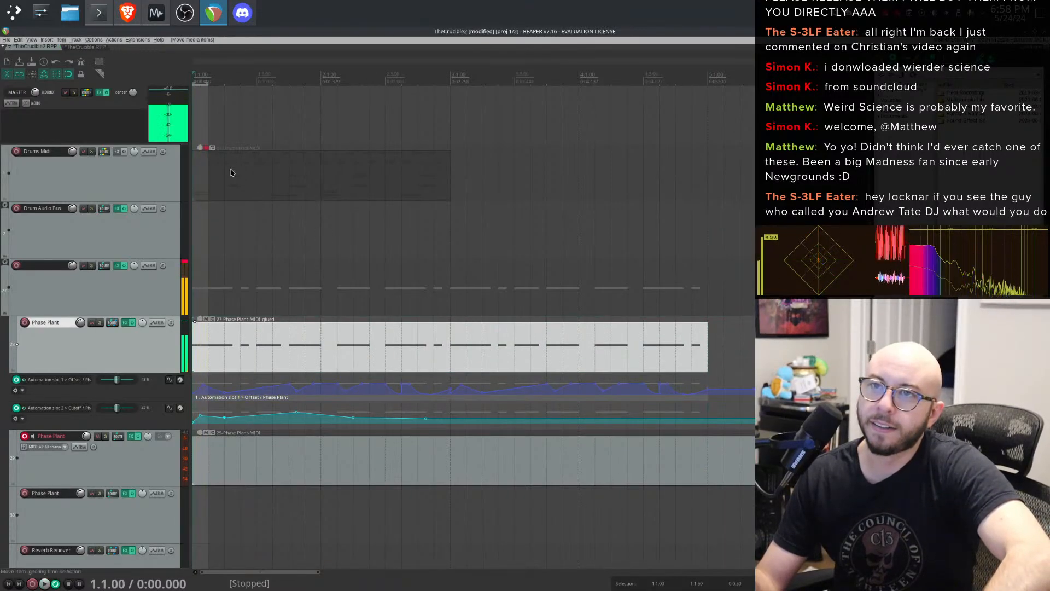
pyautogui.press('space')
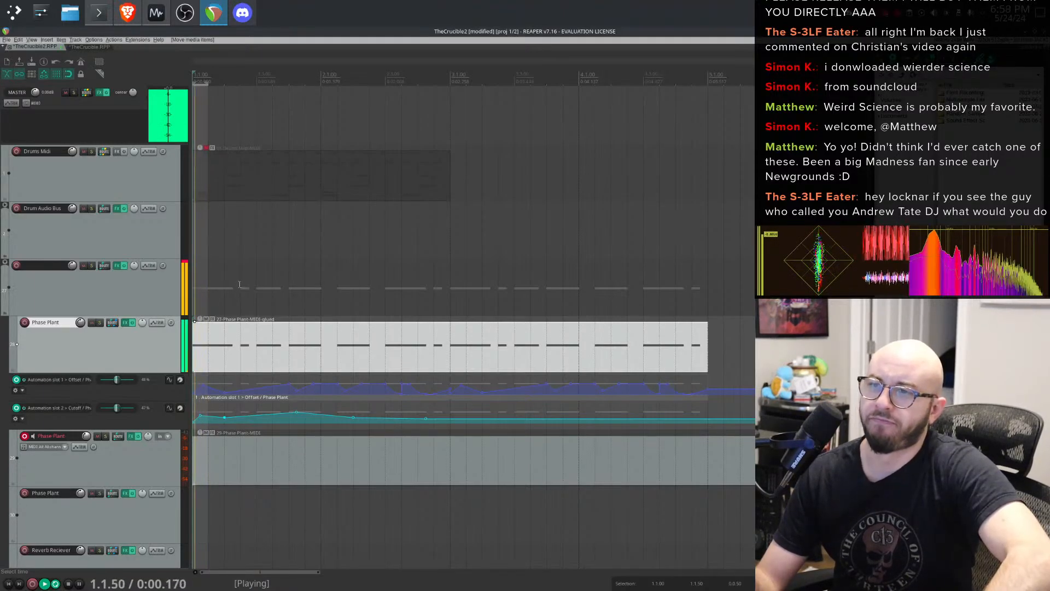
pyautogui.press('space')
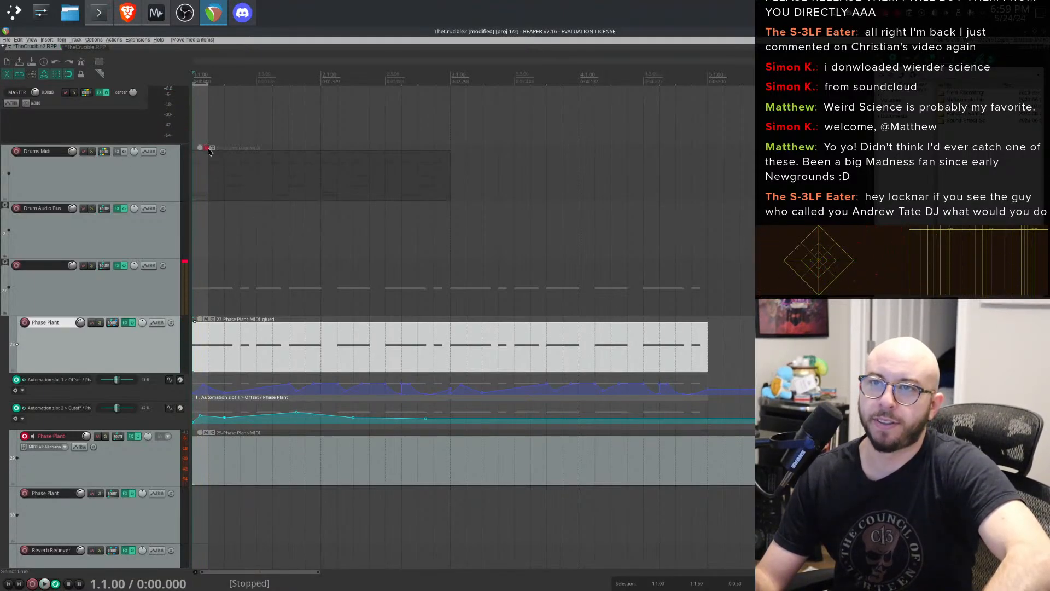
# - Unmute the Drums MIDI item and audition it together with the Phase Plant part
pyautogui.click(208, 149)
pyautogui.press('space')
pyautogui.press('space')
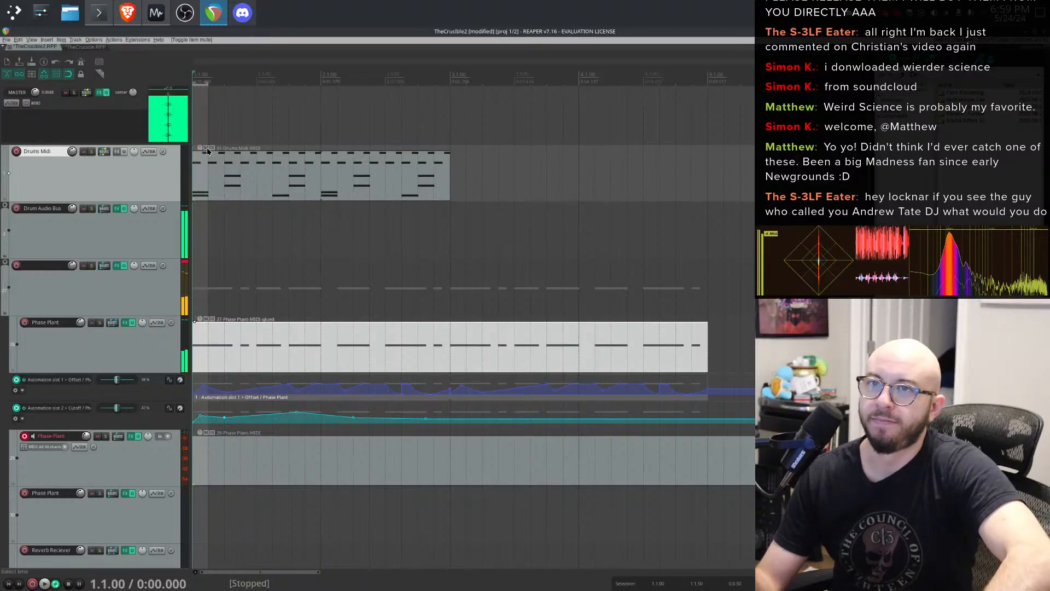
pyautogui.click(208, 149)
pyautogui.press('space')
pyautogui.click(209, 149)
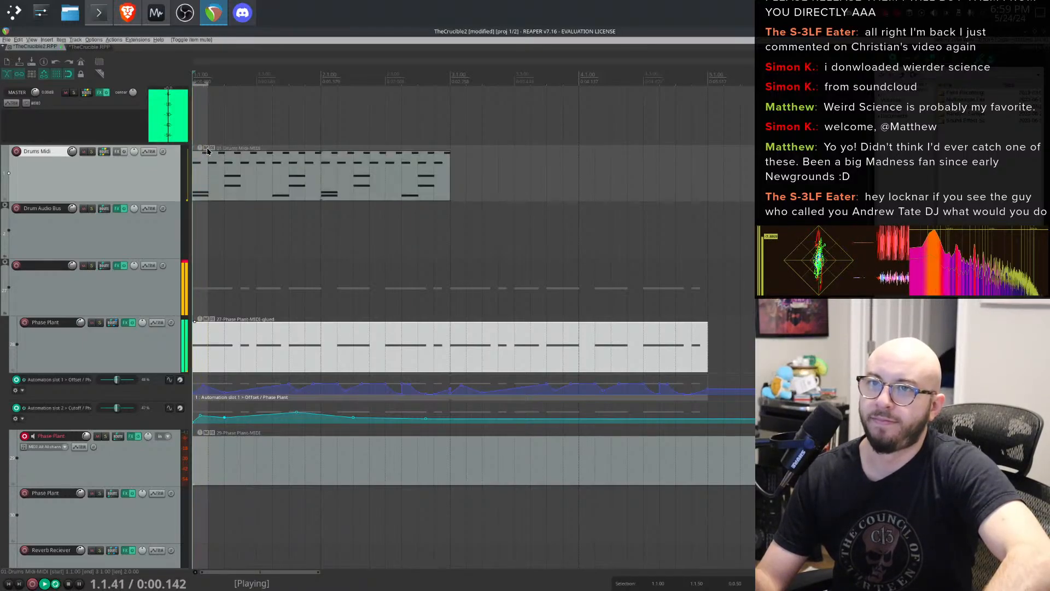
pyautogui.press('space')
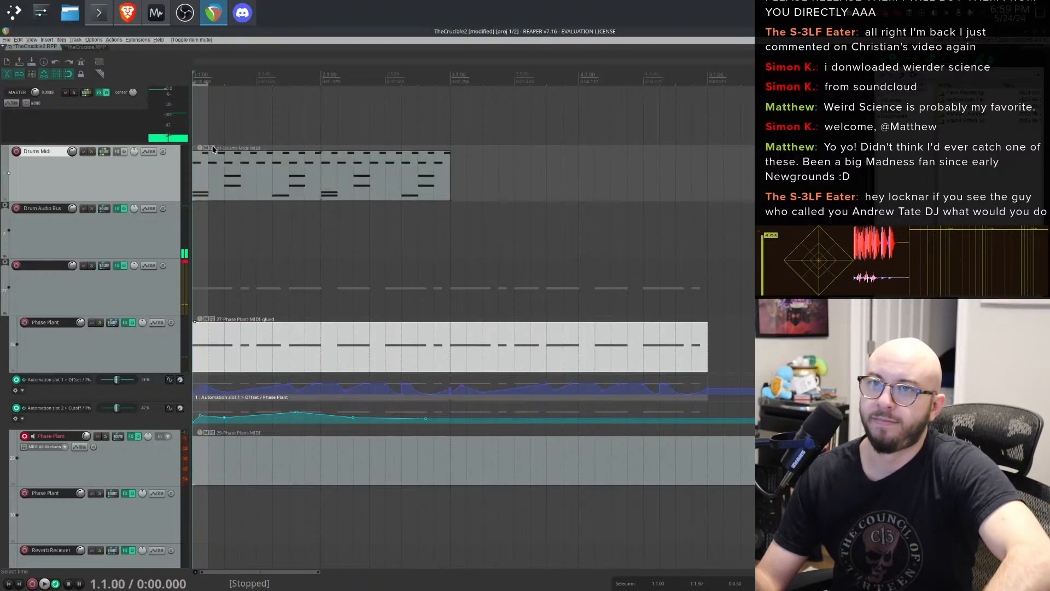
pyautogui.press('space')
pyautogui.press('space')
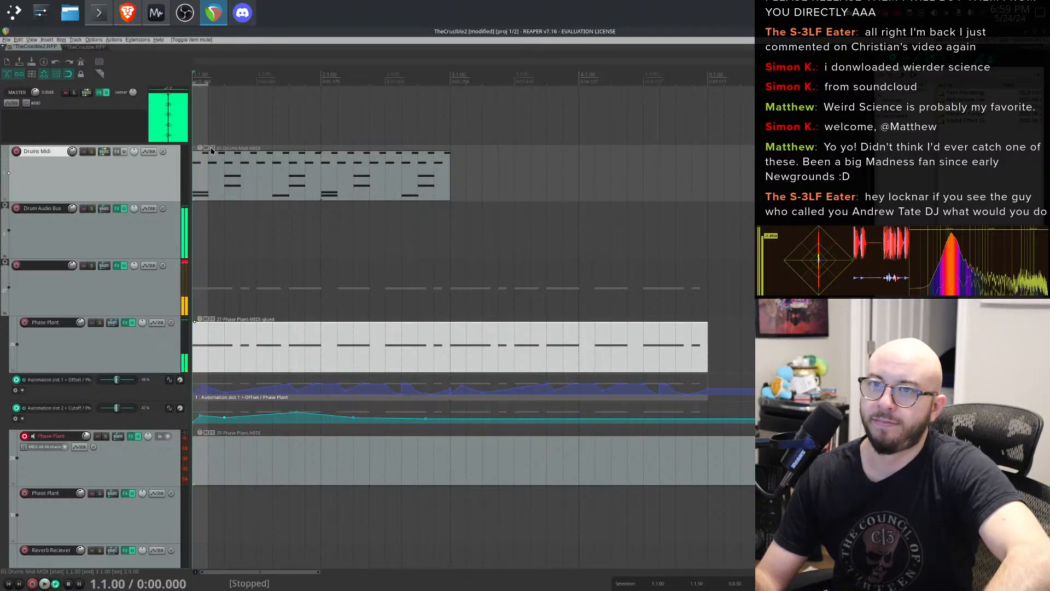
pyautogui.press('space')
pyautogui.press('space')
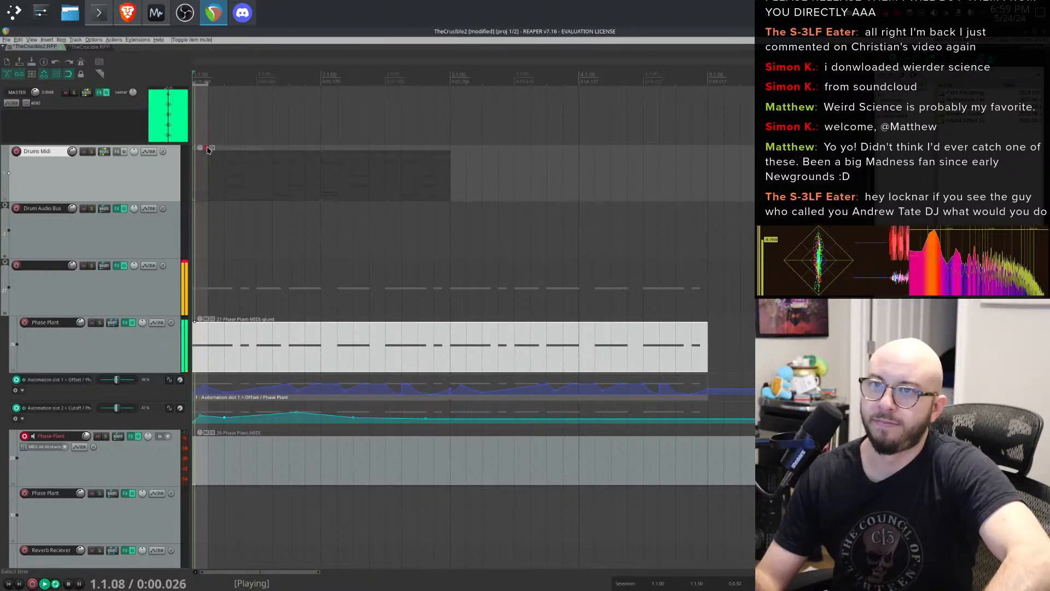
pyautogui.click(208, 148)
pyautogui.press('space')
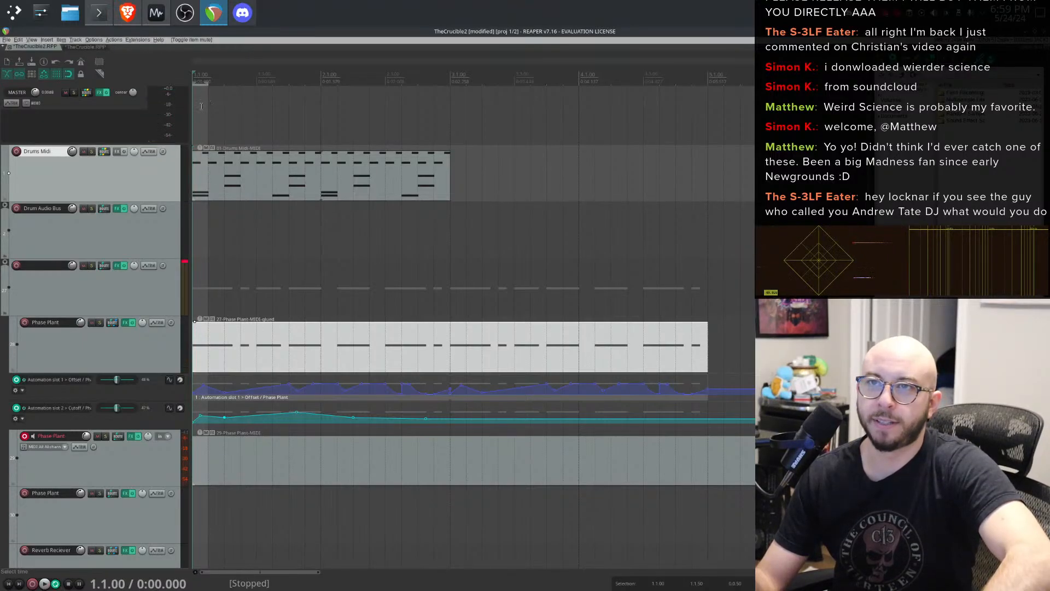
# - Extend the Drums MIDI item so it repeats through to bar 5
pyautogui.moveTo(201, 106); pyautogui.dragTo(706, 123)
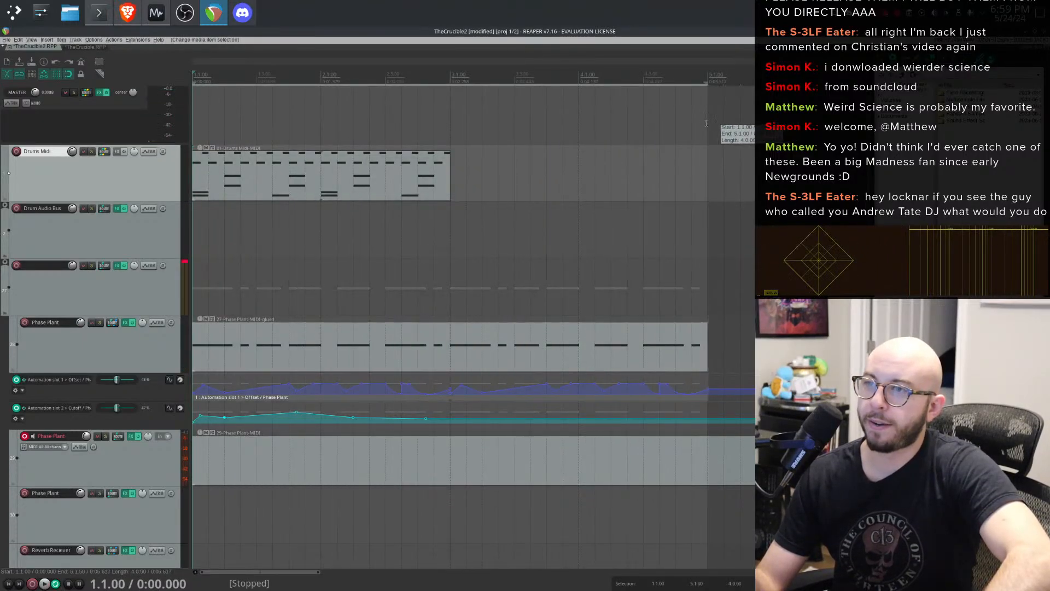
pyautogui.press('space')
pyautogui.click(435, 167)
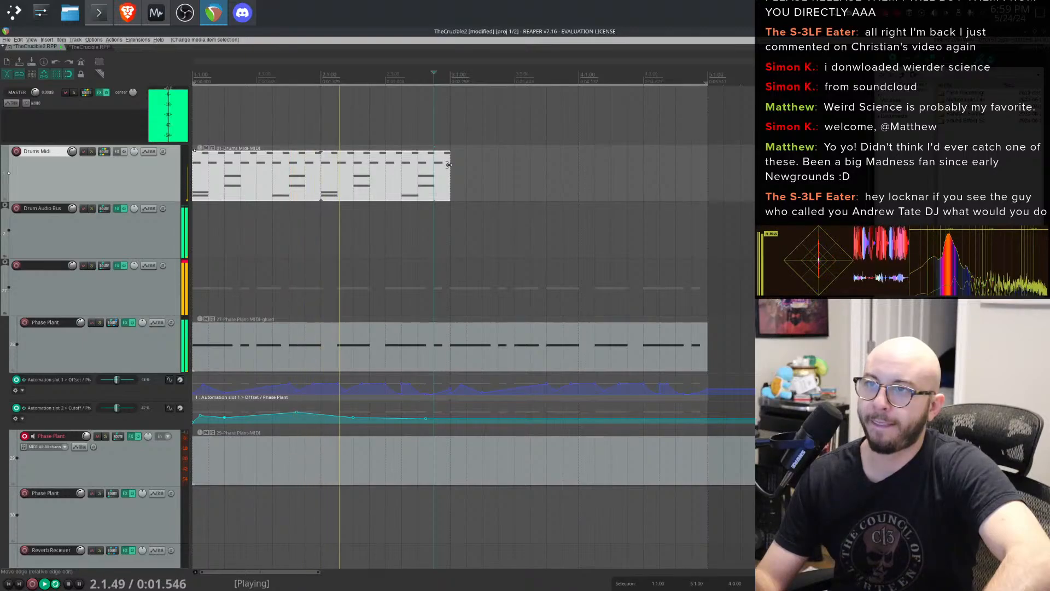
pyautogui.moveTo(449, 164); pyautogui.dragTo(707, 166)
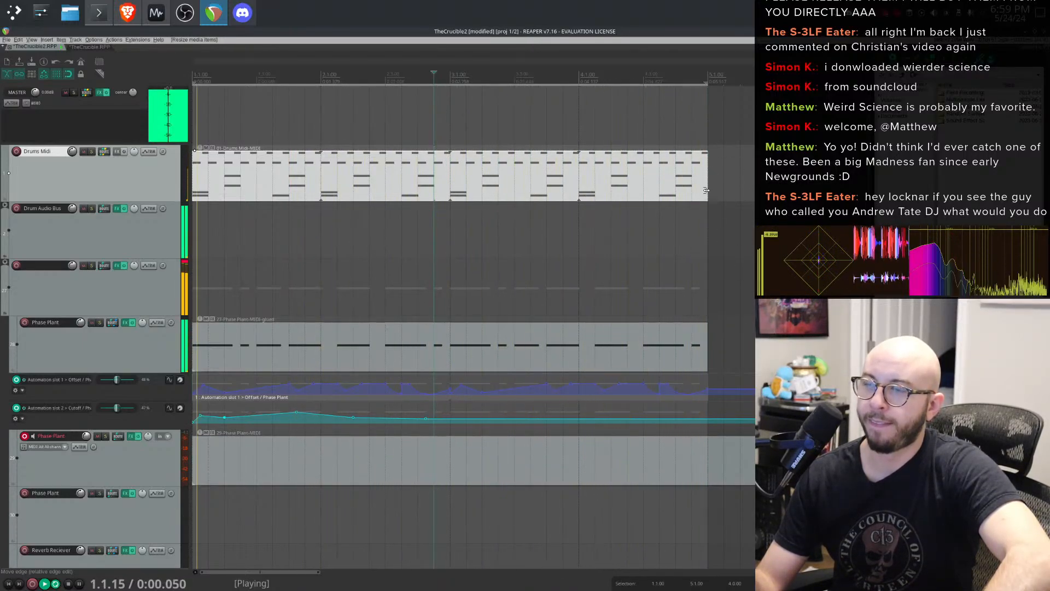
pyautogui.press('space')
# - Shorten the upper Phase Plant MIDI item to end at about 4.2.50 and audition the result
pyautogui.moveTo(706, 345); pyautogui.dragTo(628, 336)
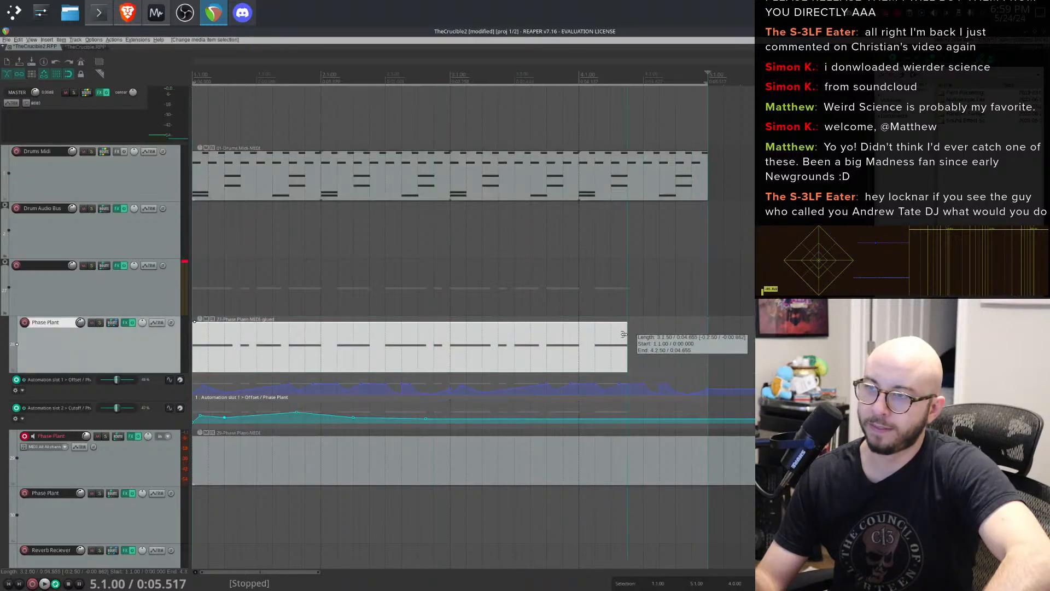
pyautogui.press('space')
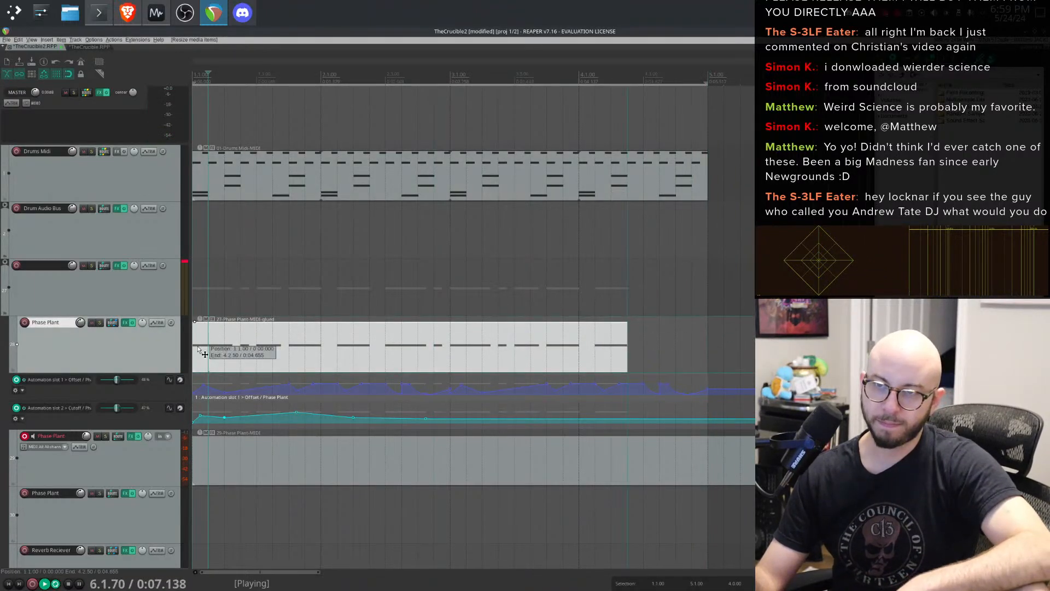
pyautogui.press('space')
pyautogui.press('space')
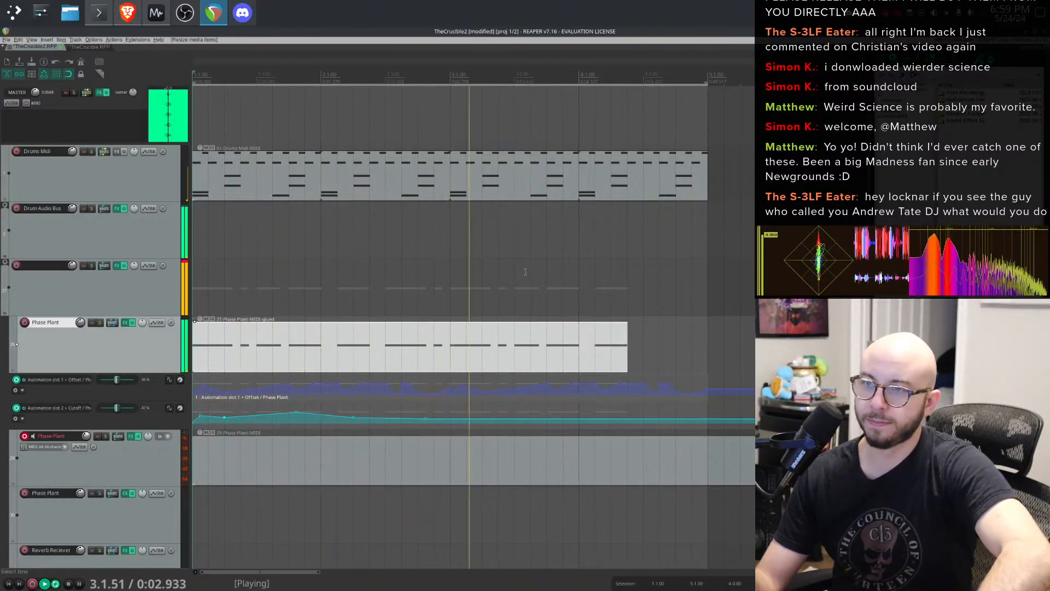
pyautogui.press('space')
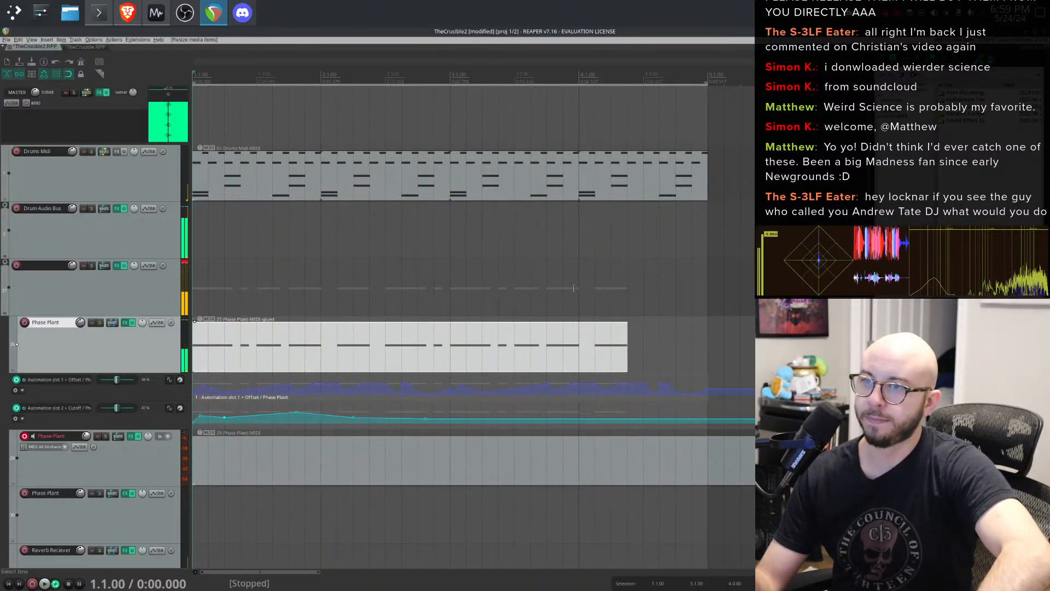
pyautogui.press('space')
pyautogui.press('space')
# - Extend the Cutoff automation item on the second automation lane to bar 5
pyautogui.moveTo(452, 421); pyautogui.dragTo(209, 425)
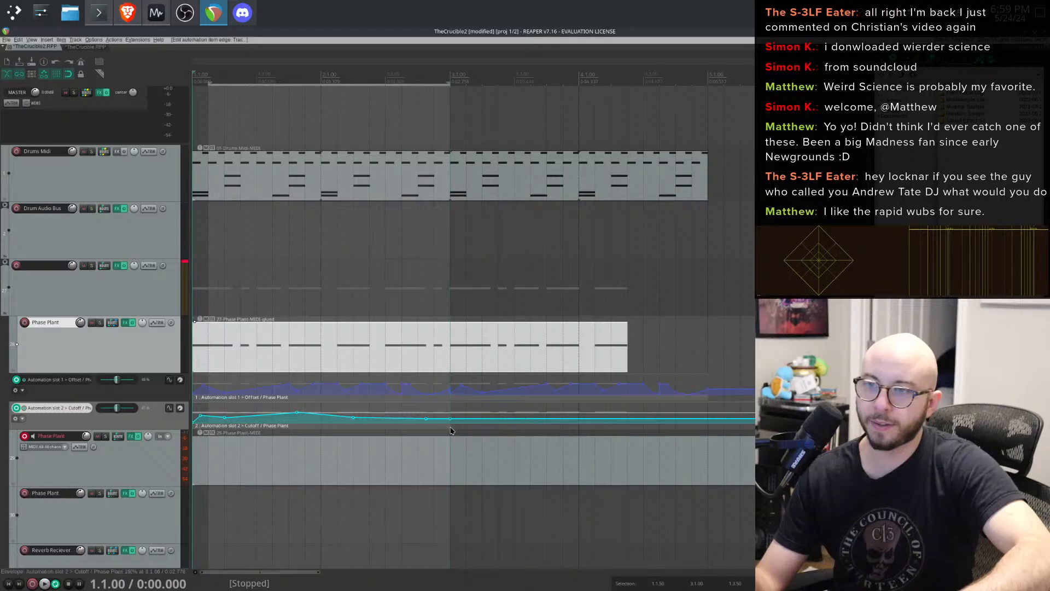
pyautogui.moveTo(451, 431); pyautogui.dragTo(666, 416)
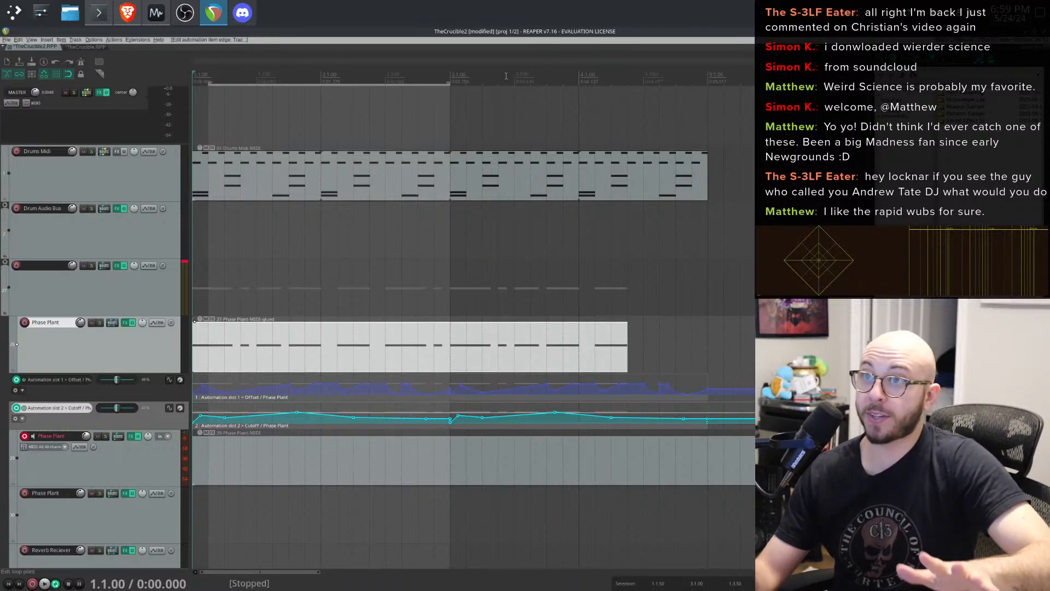
pyautogui.click(445, 106)
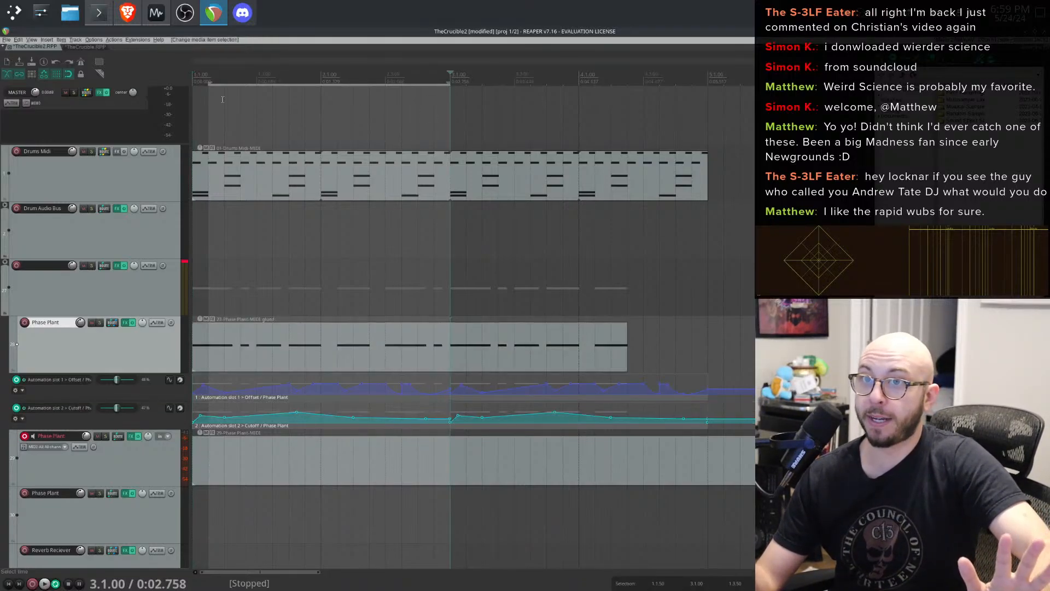
# - Set a time selection from bar 1 to bar 5 and play it back
pyautogui.click(220, 110)
pyautogui.moveTo(213, 112); pyautogui.dragTo(485, 117)
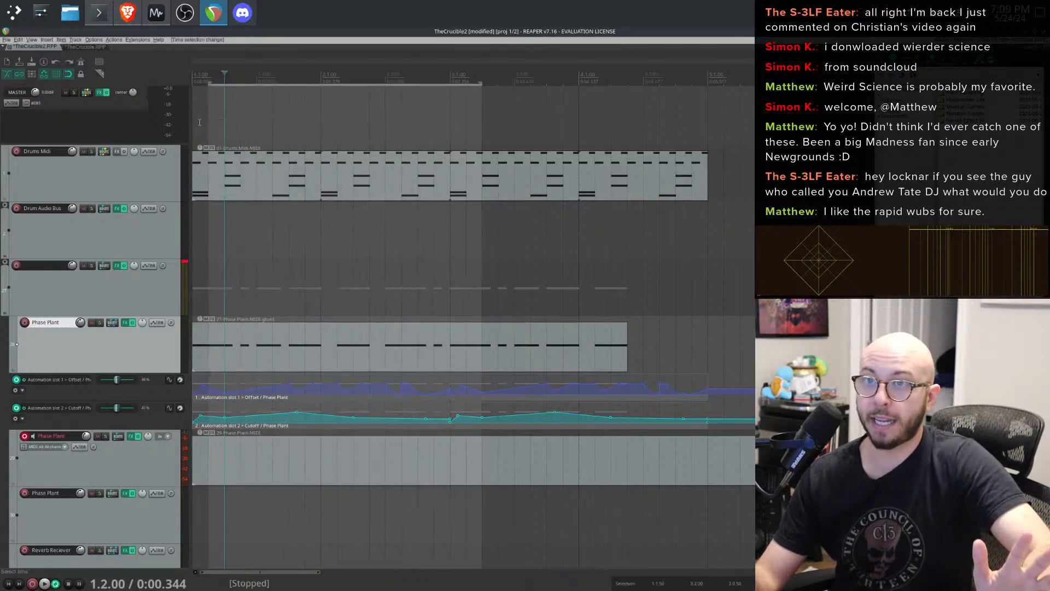
pyautogui.moveTo(197, 115); pyautogui.dragTo(709, 104)
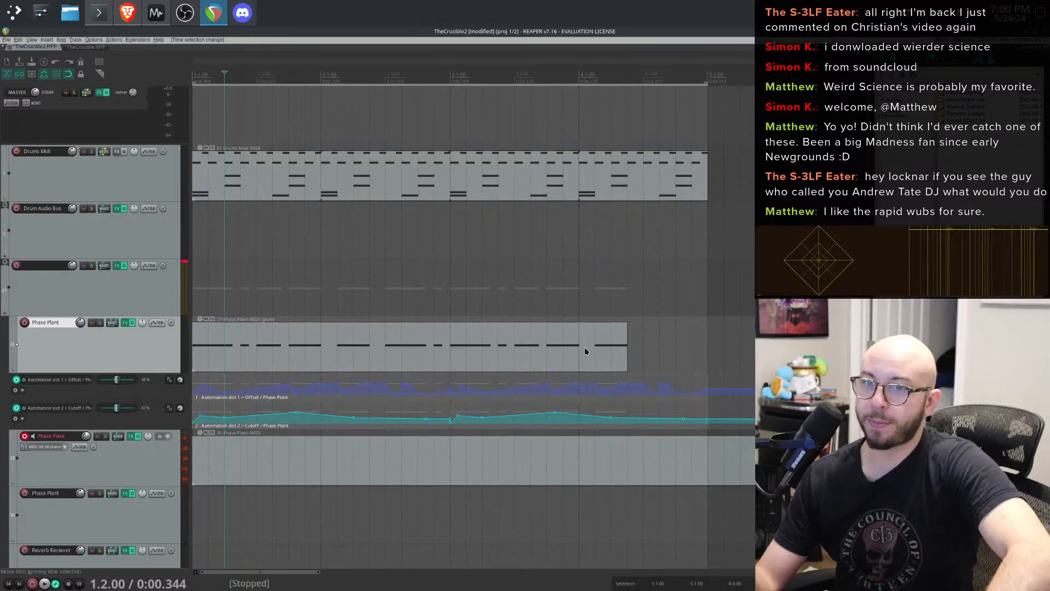
pyautogui.press('space')
pyautogui.press('space')
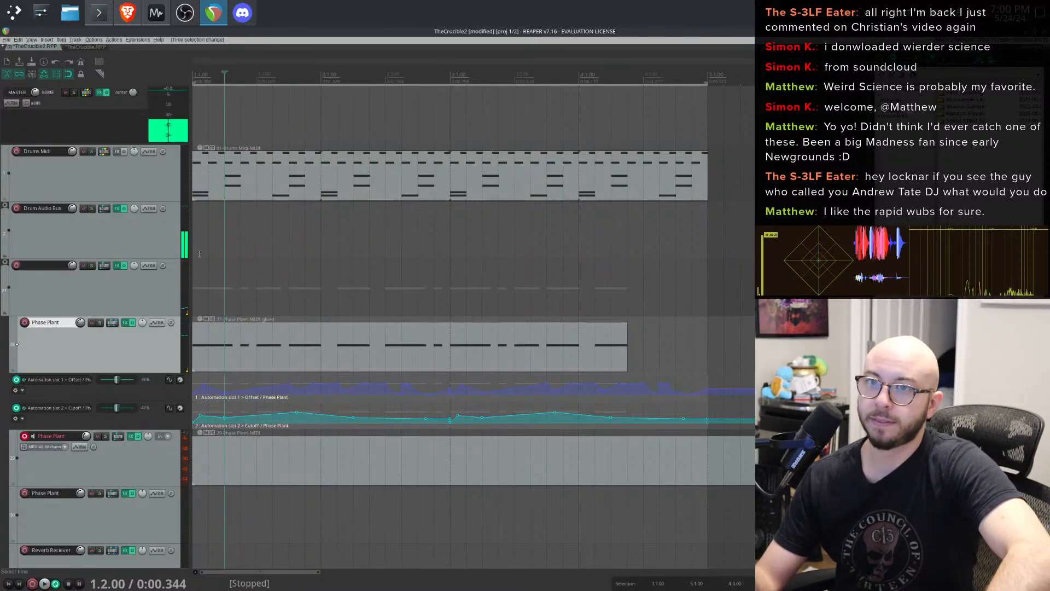
pyautogui.click(199, 254)
pyautogui.press('space')
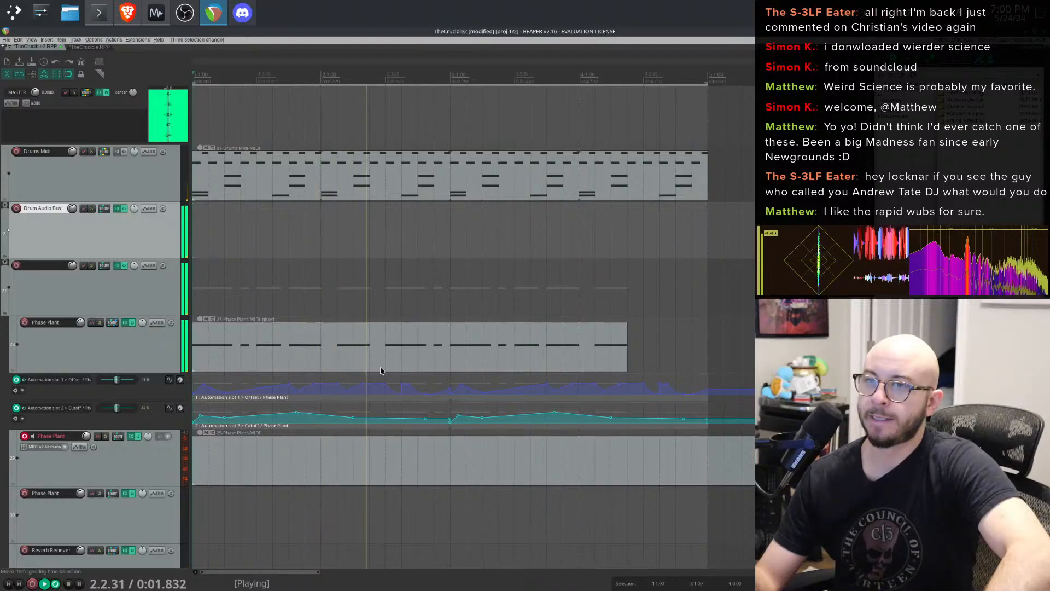
# - Turn off the Analog oscillator in the upper Phase Plant track's Phase Plant instrument and close the FX window
pyautogui.click(124, 323)
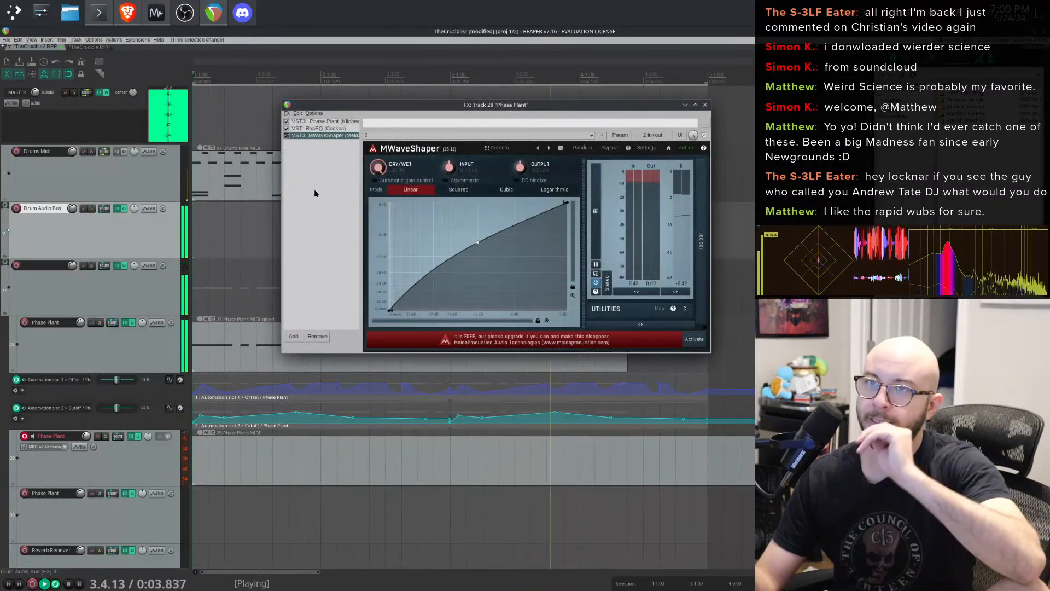
pyautogui.click(323, 122)
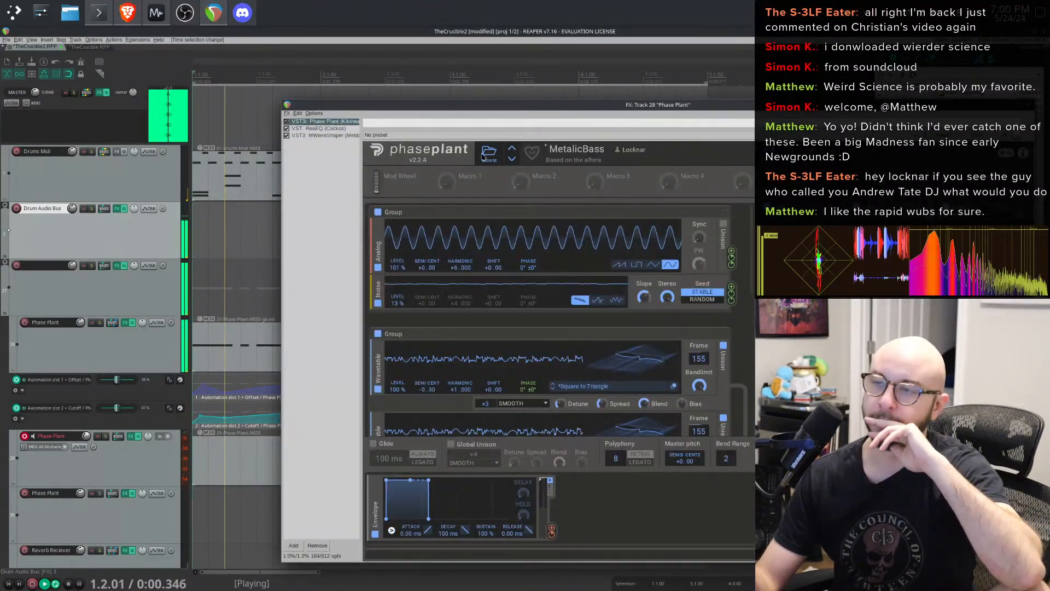
pyautogui.click(378, 272)
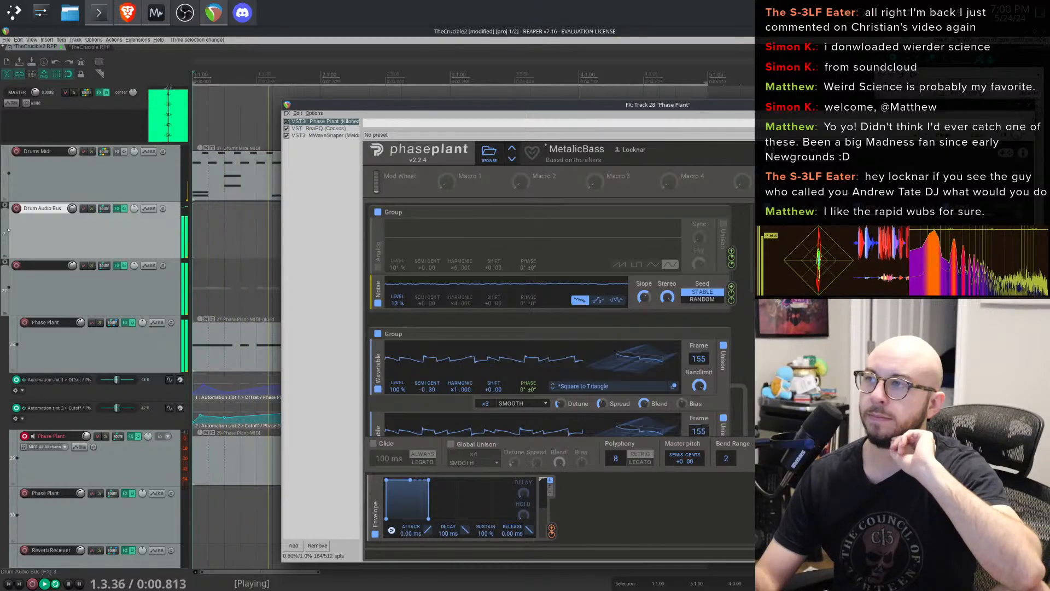
pyautogui.click(1028, 106)
# - Zoom in on the Phase Plant automation lanes and play back to audition the Offset and Cutoff curves
pyautogui.scroll(6, 271, 399)
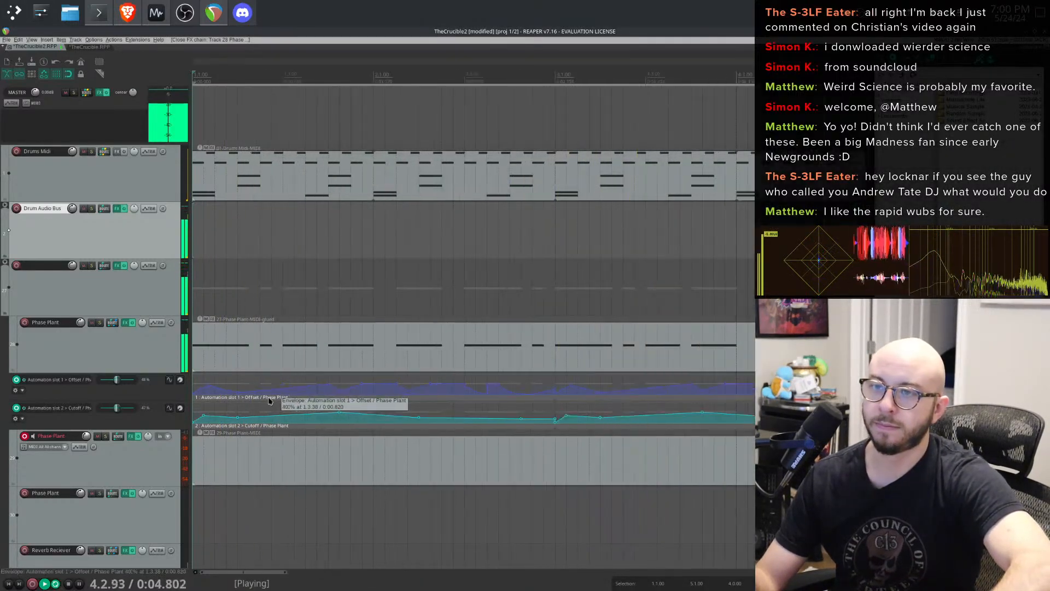
pyautogui.scroll(-4, 425, 381)
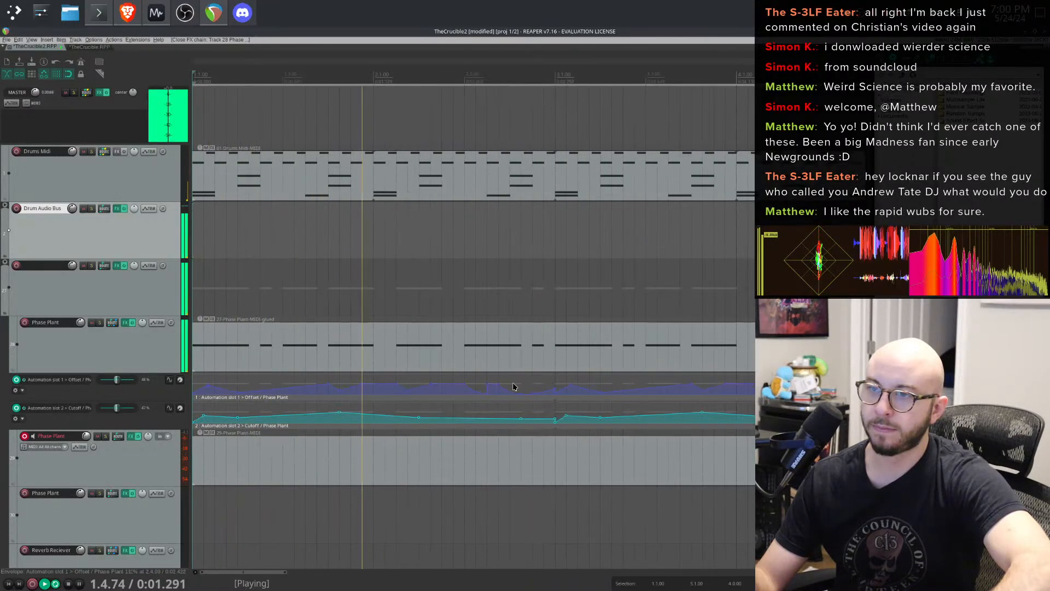
pyautogui.press('space')
pyautogui.moveTo(692, 383)
pyautogui.mouseDown()
pyautogui.moveTo(693, 371)
pyautogui.moveTo(693, 383)
pyautogui.mouseUp()
pyautogui.scroll(5, 290, 414)
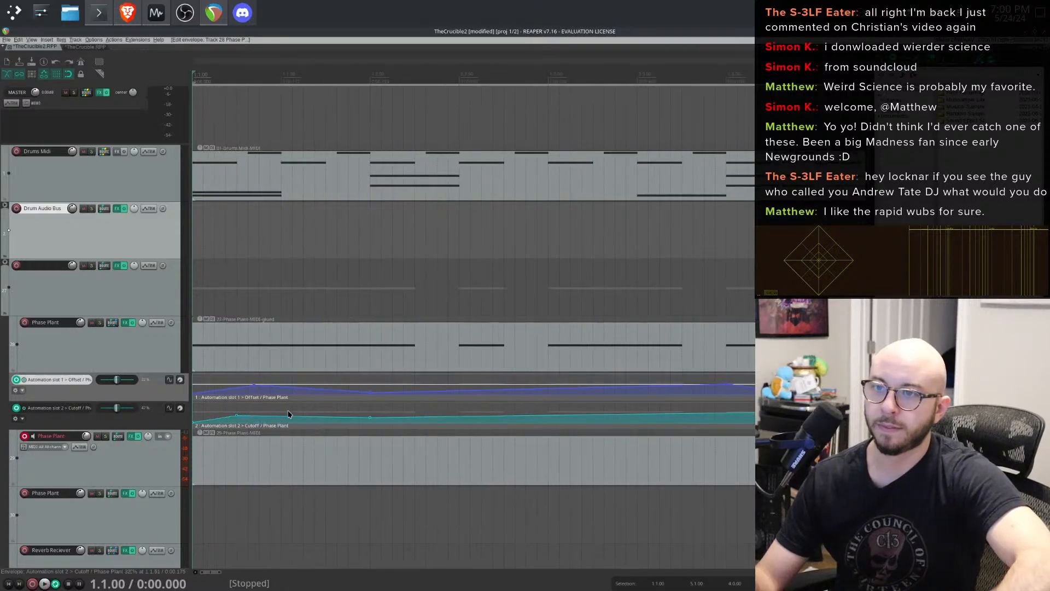
pyautogui.scroll(-3, 290, 414)
pyautogui.press('space')
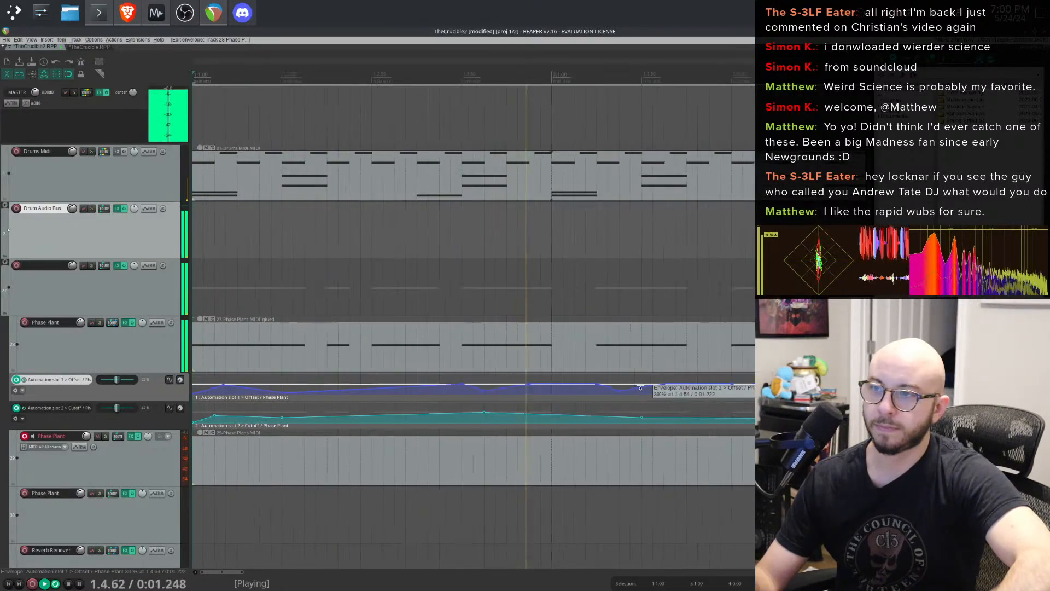
pyautogui.scroll(-2, 640, 388)
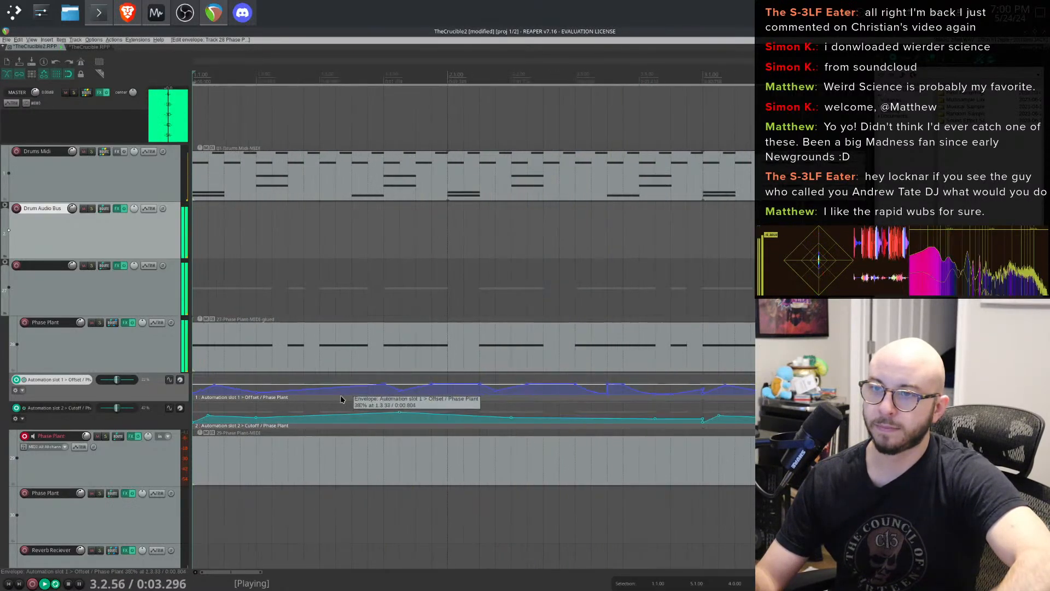
pyautogui.scroll(3, 416, 391)
pyautogui.press('space')
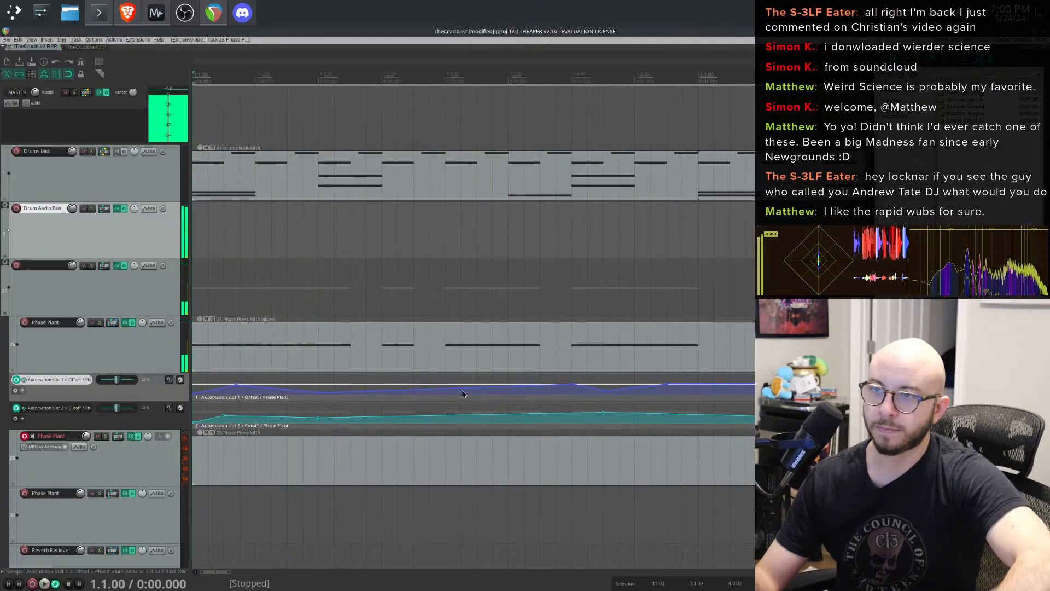
# - Redraw part of the Offset automation curve freehand near the start of the loop and play it back
pyautogui.keyDown('ctrl'); pyautogui.keyDown('shift'); pyautogui.click(388, 389); pyautogui.keyUp('shift'); pyautogui.keyUp('ctrl')
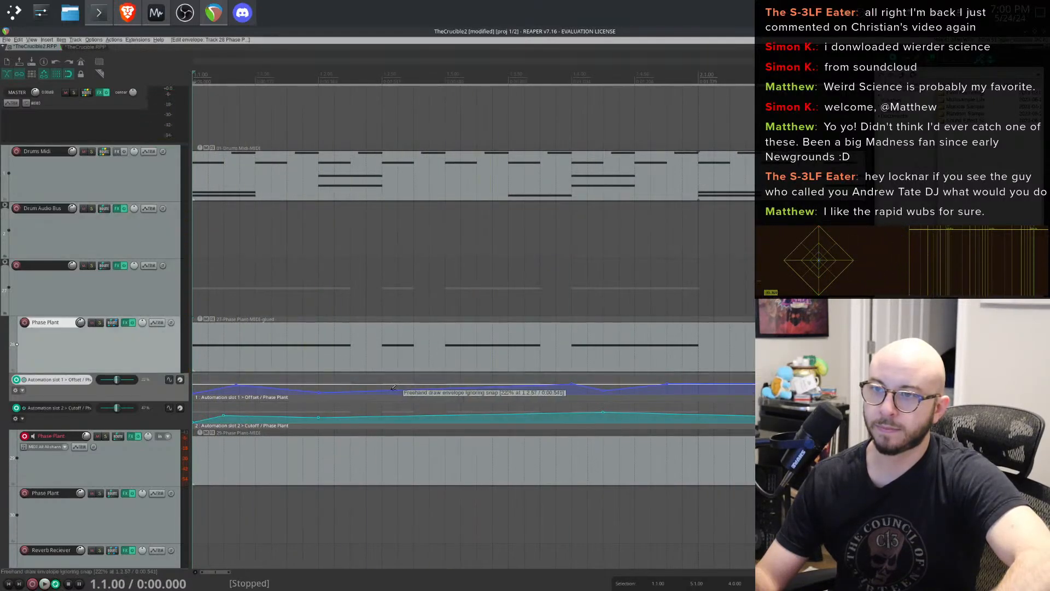
pyautogui.moveTo(394, 387)
pyautogui.mouseDown()
pyautogui.moveTo(379, 385)
pyautogui.moveTo(383, 373)
pyautogui.mouseUp()
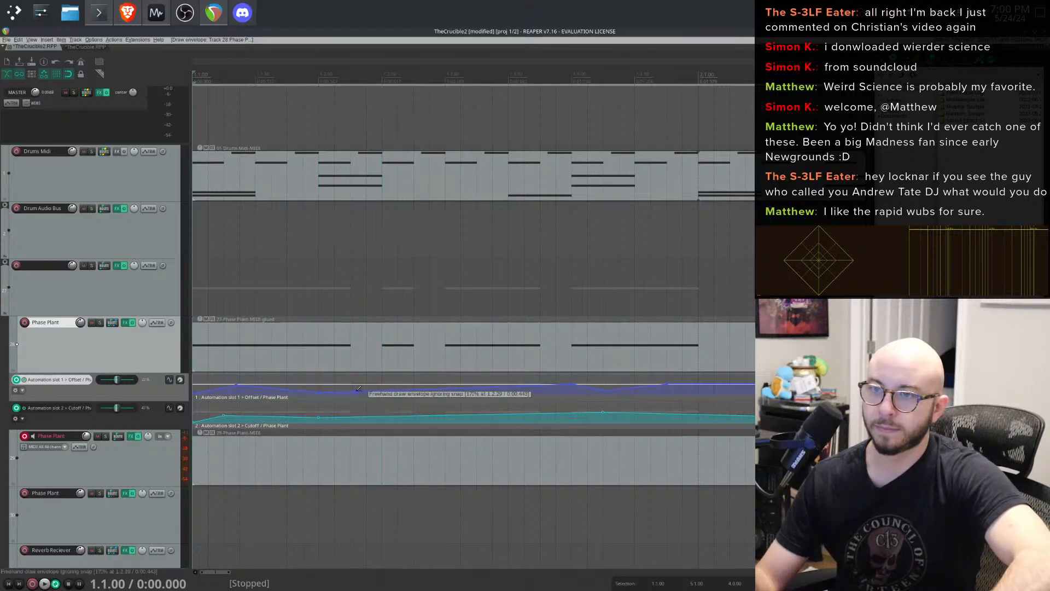
pyautogui.moveTo(355, 391); pyautogui.dragTo(382, 378)
pyautogui.press('space')
pyautogui.press('space')
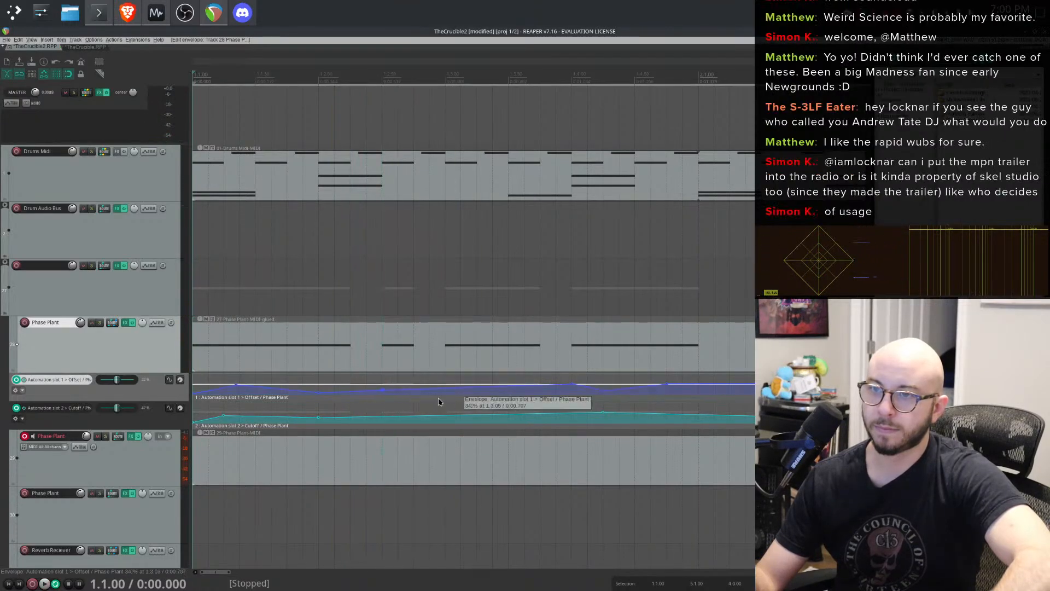
# - Zoom in and reshape the Offset envelope points near the end of the first bar, then audition them
pyautogui.scroll(3, 400, 402)
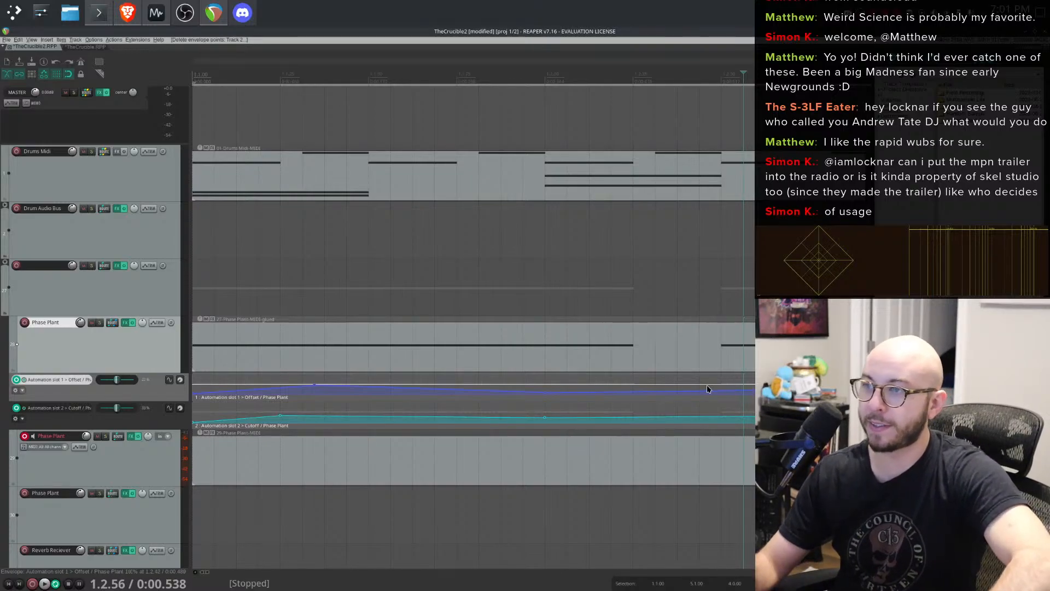
pyautogui.moveTo(727, 390); pyautogui.dragTo(720, 390)
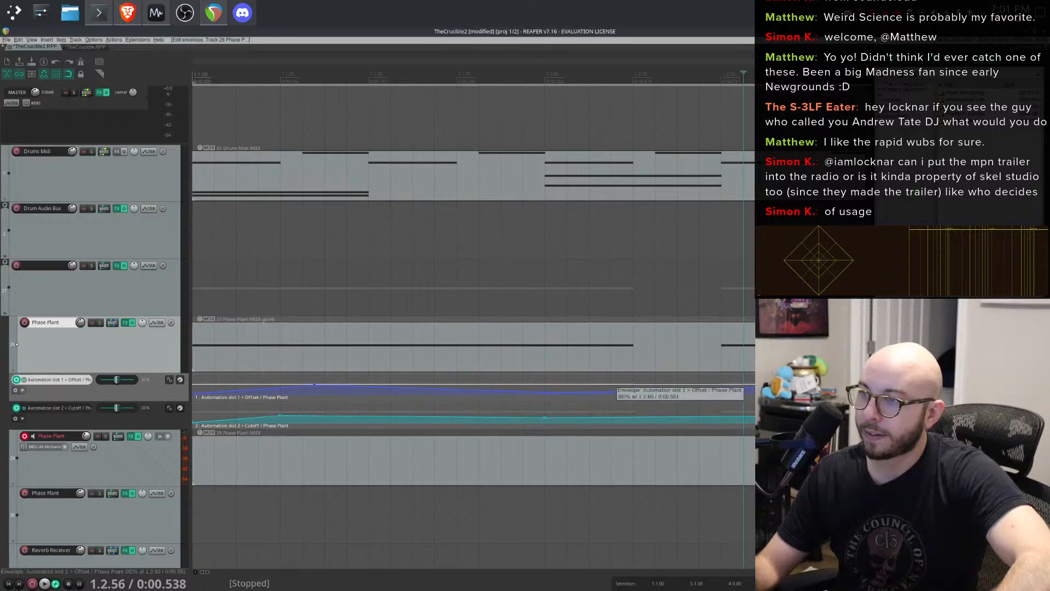
pyautogui.moveTo(754, 386); pyautogui.dragTo(747, 402)
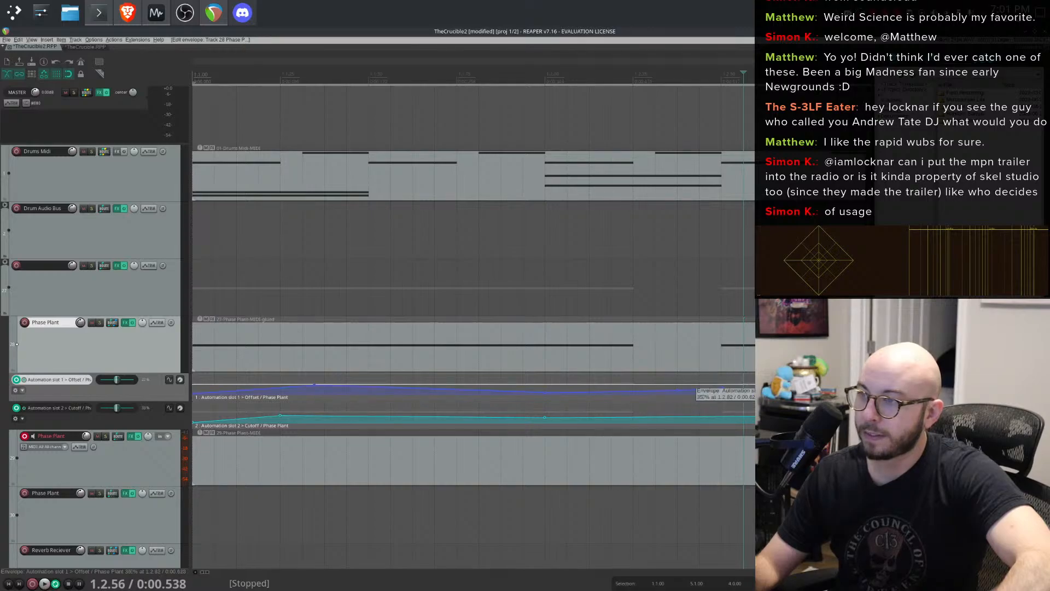
pyautogui.press('space')
pyautogui.press('space')
# - Adjust more Offset envelope points around the end of the first bar while repeatedly starting and stopping playback
pyautogui.click(210, 357)
pyautogui.press('space')
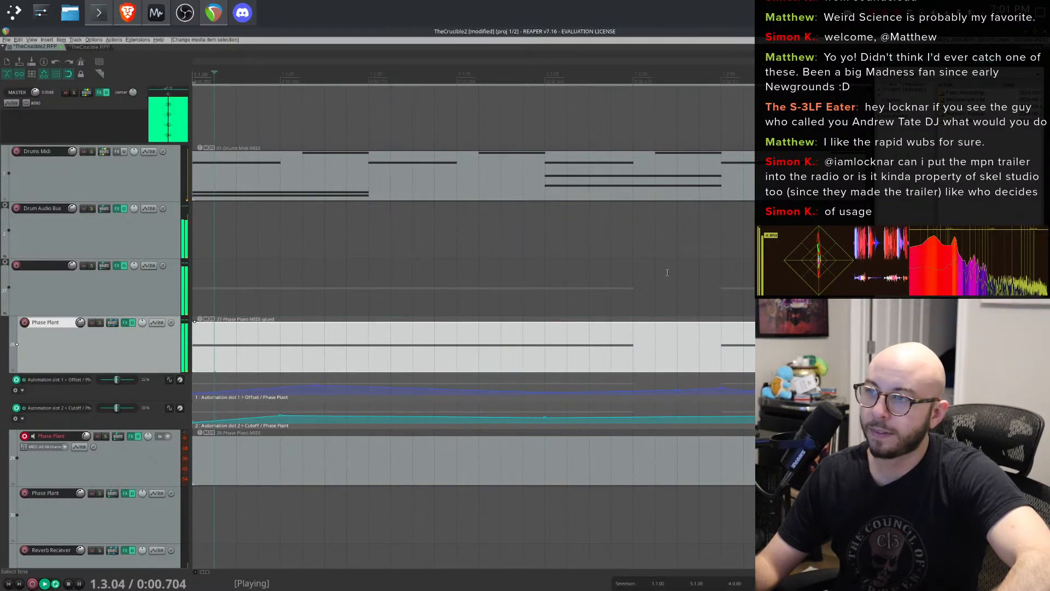
pyautogui.press('space')
pyautogui.moveTo(721, 387); pyautogui.dragTo(767, 387)
pyautogui.press('space')
pyautogui.press('space')
pyautogui.press('space')
pyautogui.press('space')
pyautogui.press('space')
pyautogui.press('space')
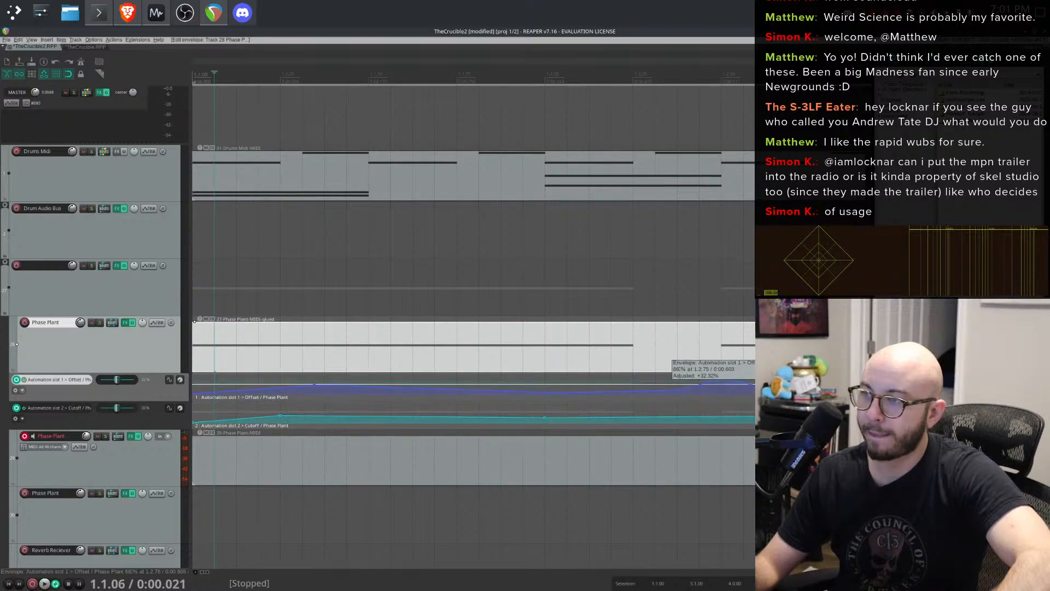
pyautogui.press('space')
pyautogui.moveTo(793, 378); pyautogui.dragTo(793, 388)
pyautogui.press('space')
pyautogui.press('space')
# - Play back the loop at different zoom levels to audition the Offset automation
pyautogui.scroll(-5, 801, 387)
pyautogui.scroll(3, 638, 394)
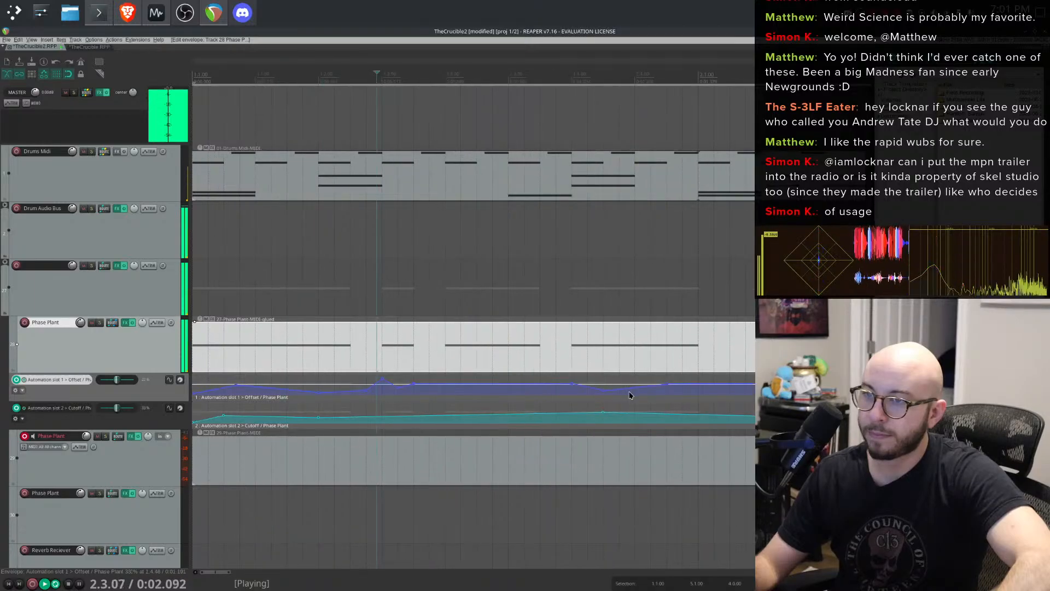
pyautogui.scroll(-1, 630, 393)
pyautogui.press('space')
pyautogui.press('space')
pyautogui.press('space')
pyautogui.press('space')
pyautogui.press('space')
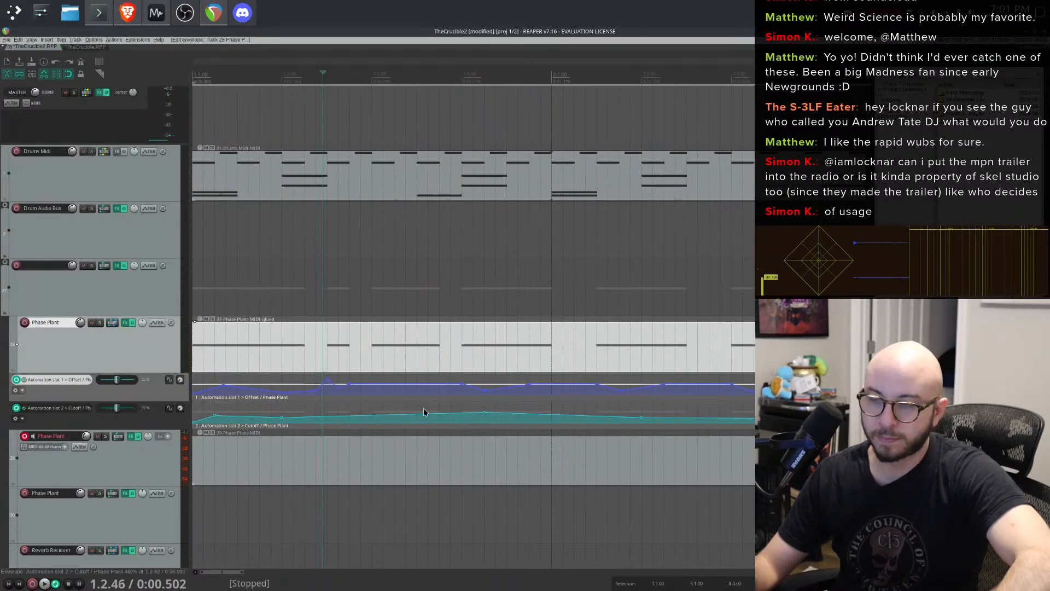
pyautogui.click(375, 387)
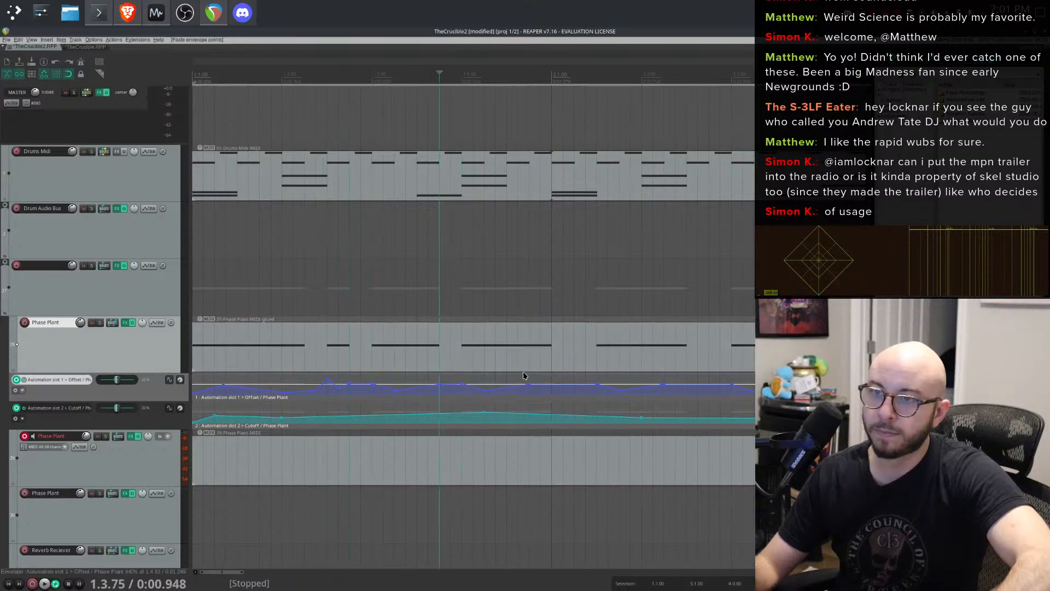
pyautogui.press('space')
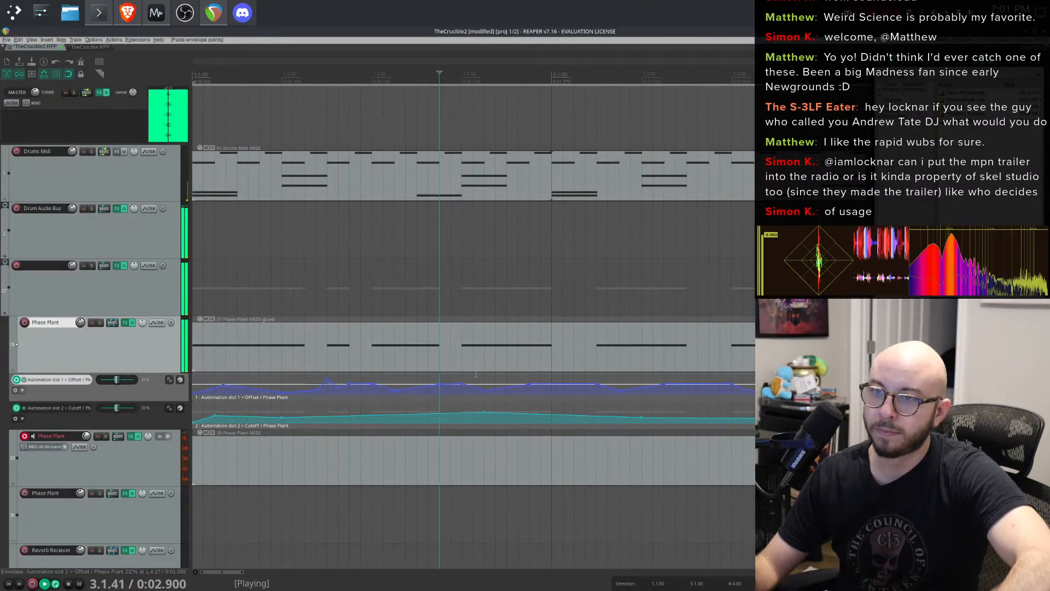
pyautogui.scroll(-2, 476, 374)
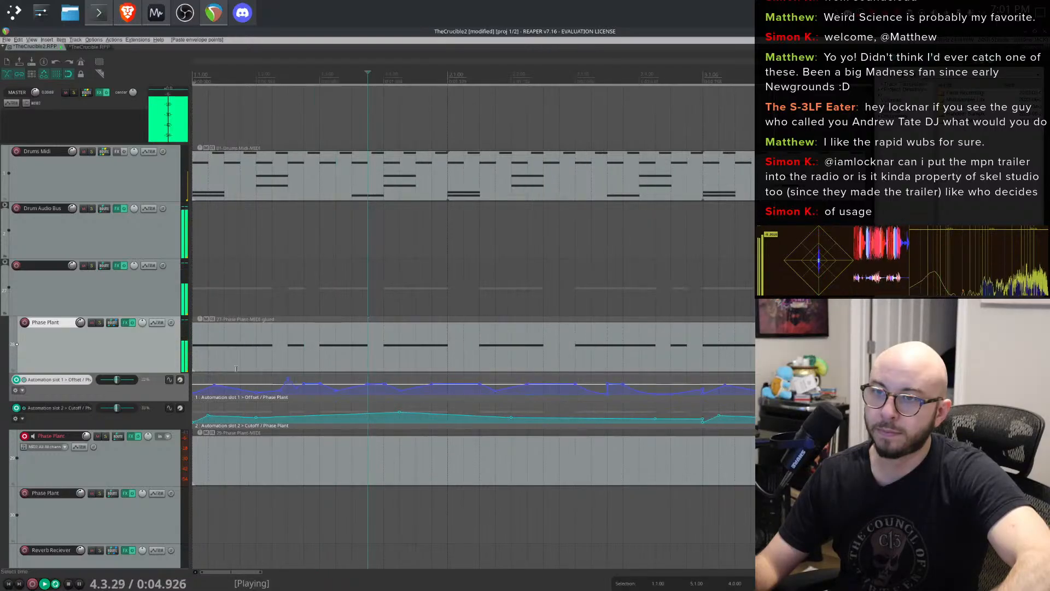
pyautogui.click(206, 358)
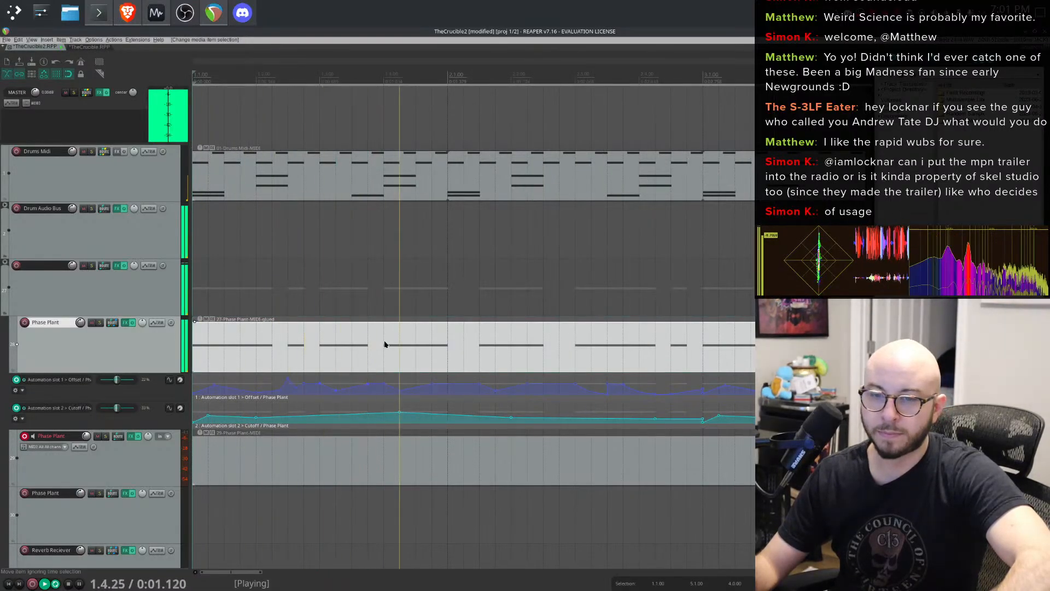
pyautogui.press('space')
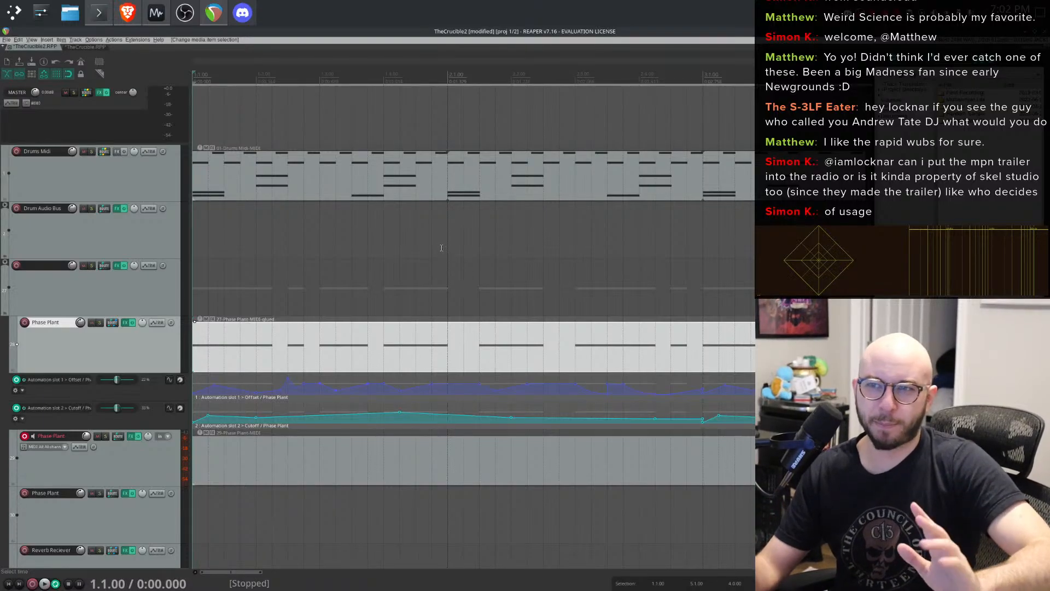
# - Lower an Offset envelope point in the first bar and audition the change
pyautogui.scroll(2, 508, 397)
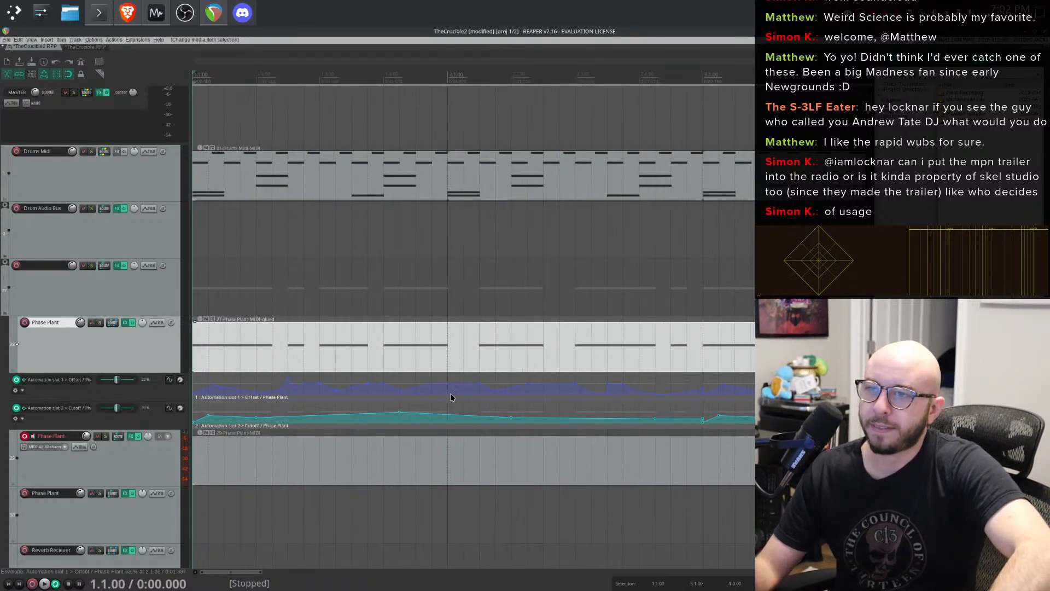
pyautogui.press('space')
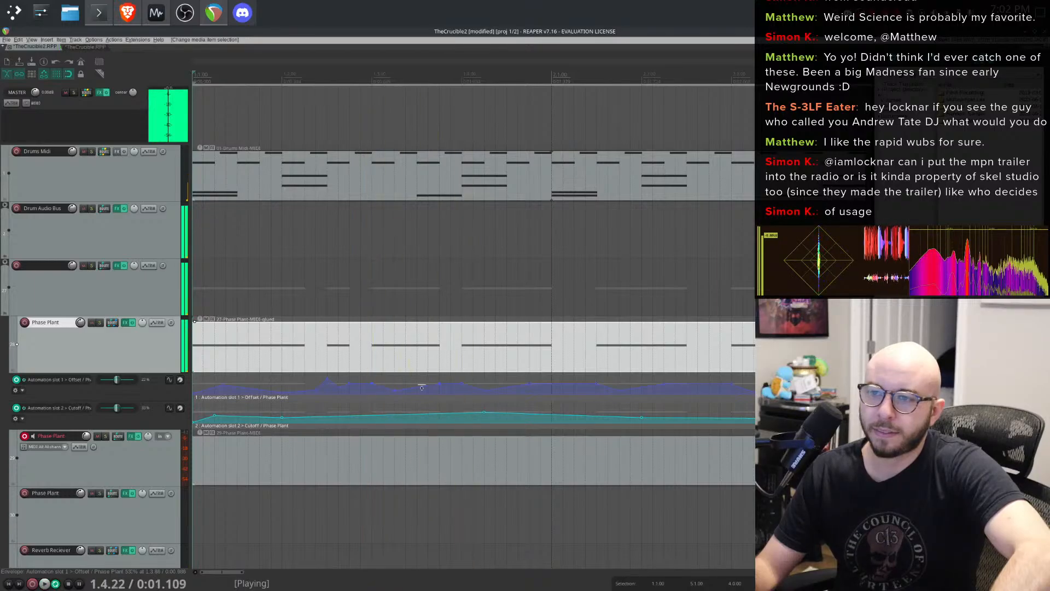
pyautogui.press('space')
pyautogui.press('space')
pyautogui.scroll(4, 357, 393)
pyautogui.press('space')
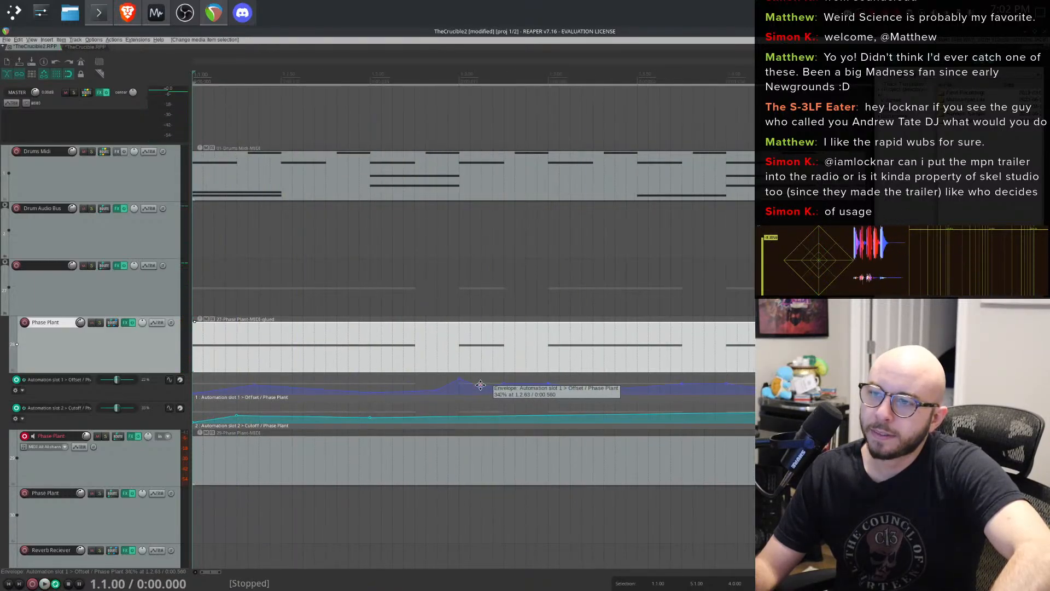
pyautogui.moveTo(487, 392); pyautogui.dragTo(469, 395)
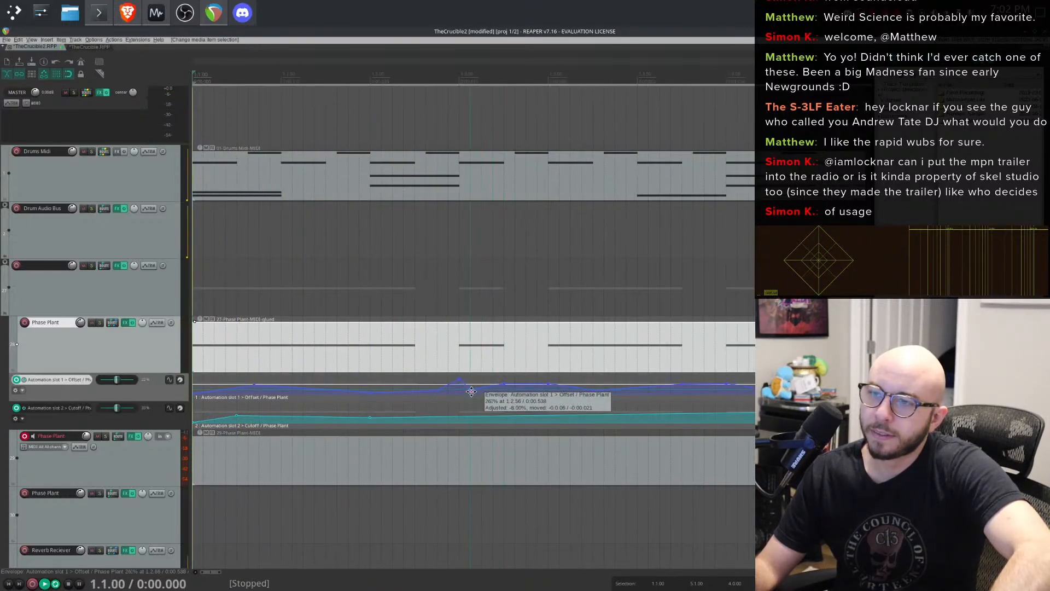
pyautogui.press('space')
pyautogui.press('space')
pyautogui.press('space')
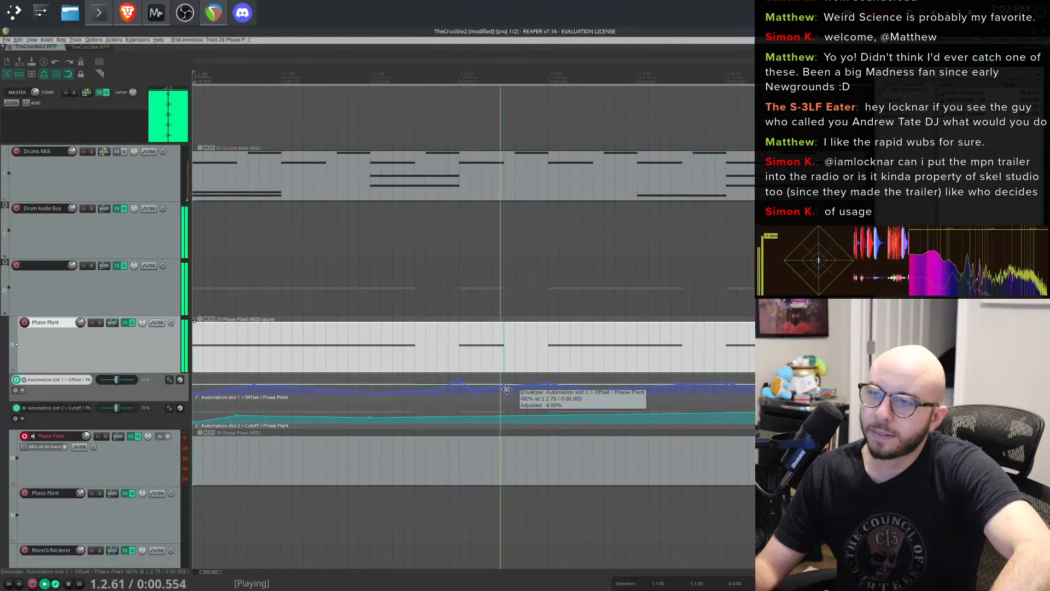
pyautogui.press('space')
# - Reshape two more Offset envelope points in the first bar and play back the result
pyautogui.press('space')
pyautogui.press('space')
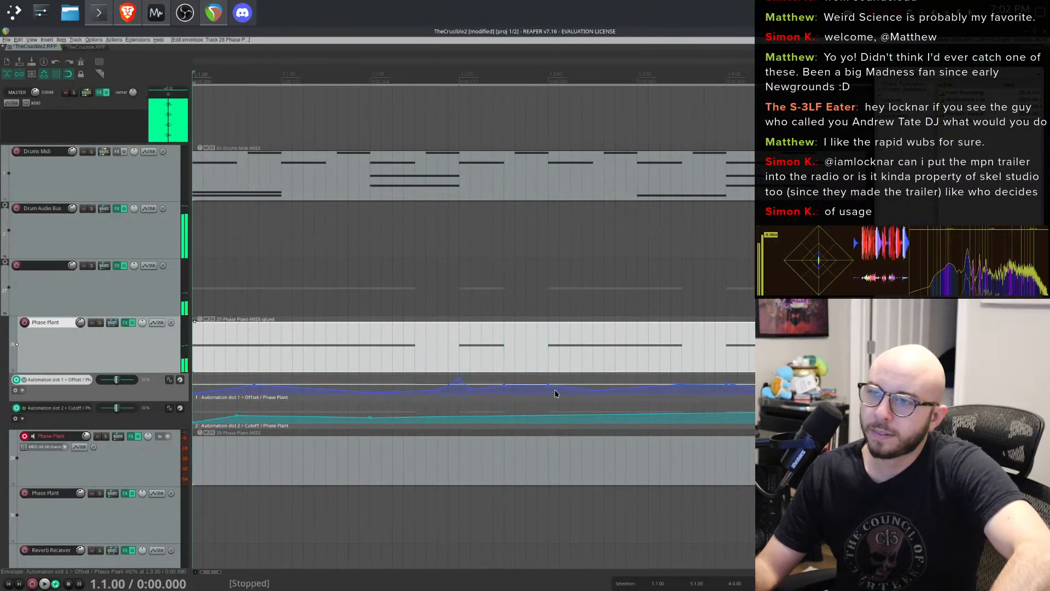
pyautogui.moveTo(592, 392); pyautogui.dragTo(596, 378)
pyautogui.press('space')
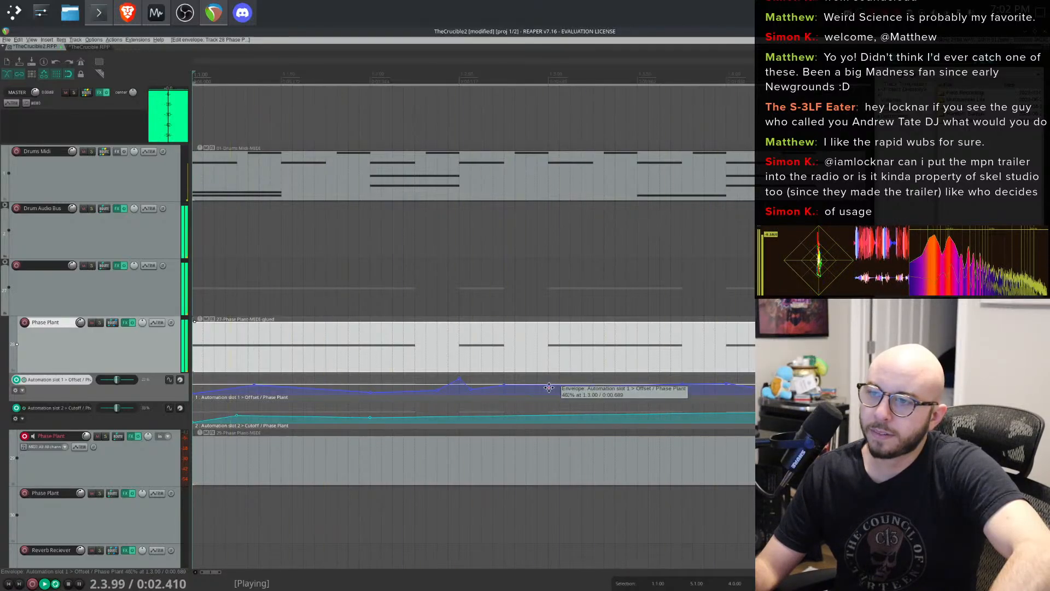
pyautogui.moveTo(548, 384); pyautogui.dragTo(550, 394)
pyautogui.press('space')
pyautogui.scroll(-3, 674, 361)
pyautogui.press('space')
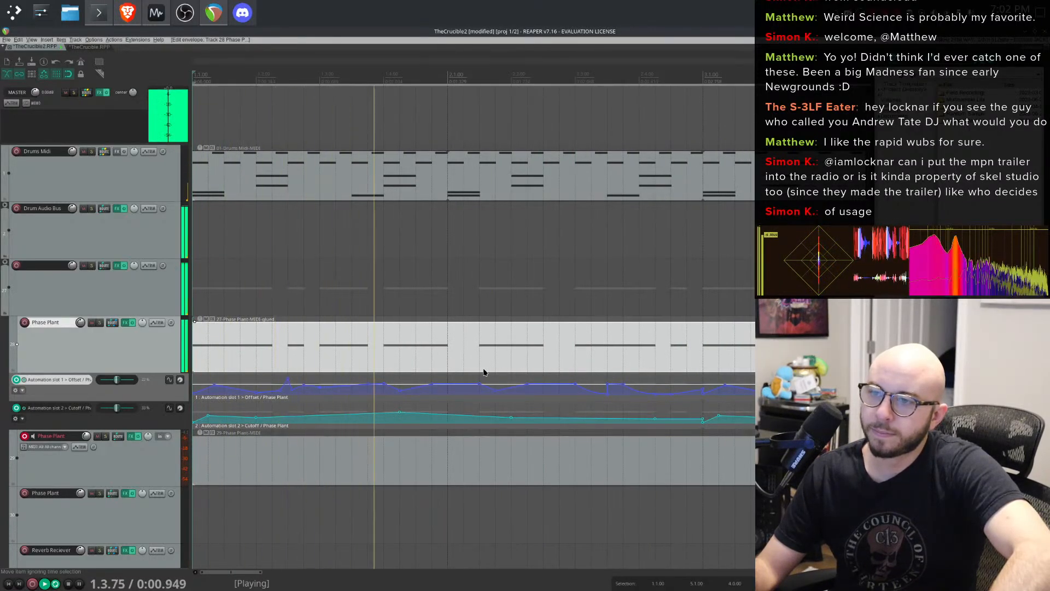
# - Zoom out and listen to the whole four-bar loop
pyautogui.scroll(2, 517, 368)
pyautogui.scroll(-1, 586, 364)
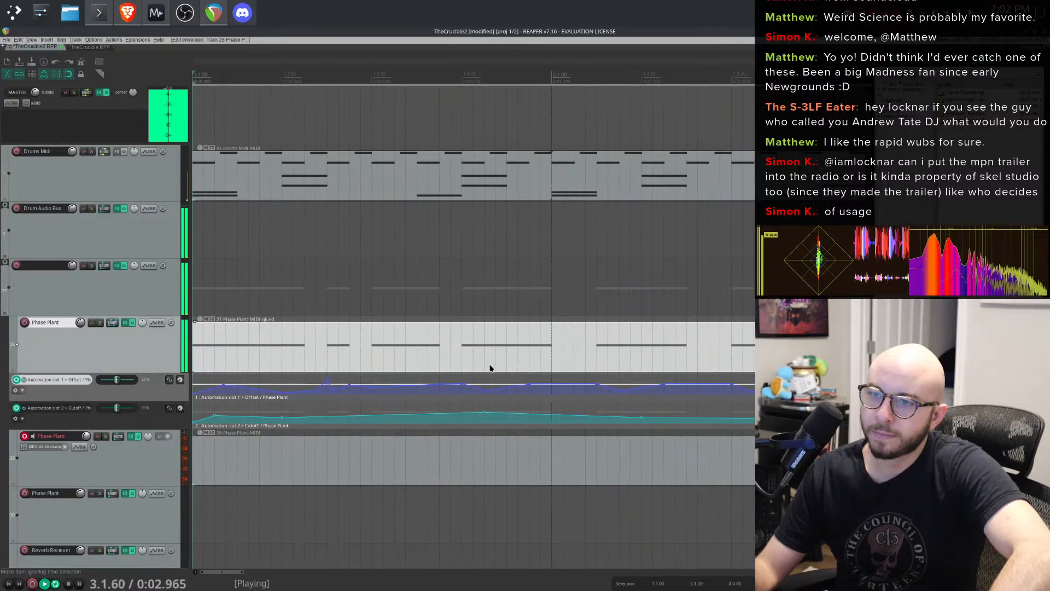
pyautogui.scroll(-3, 549, 363)
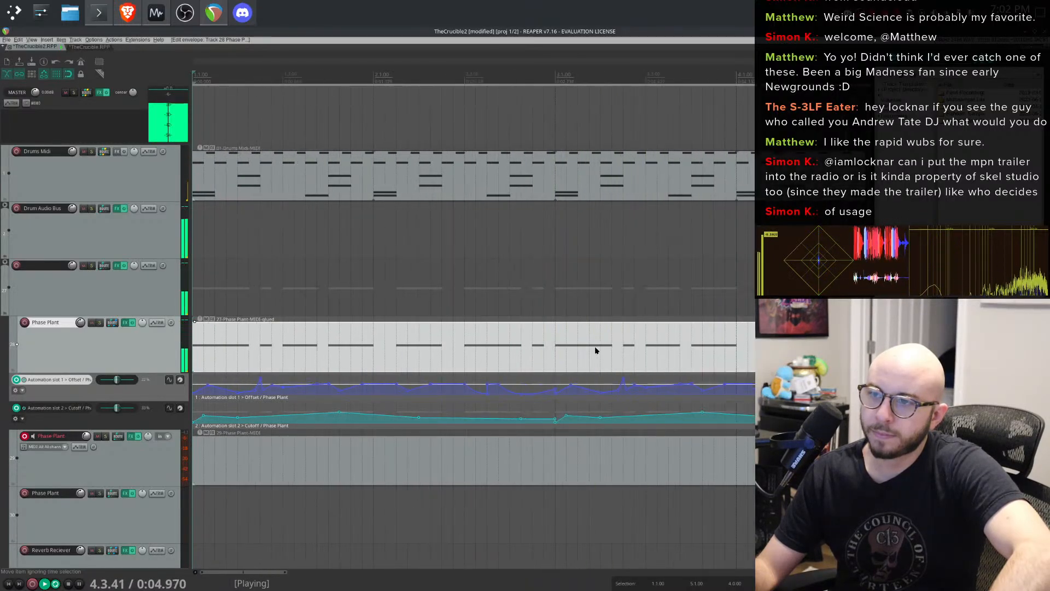
pyautogui.scroll(-1, 595, 350)
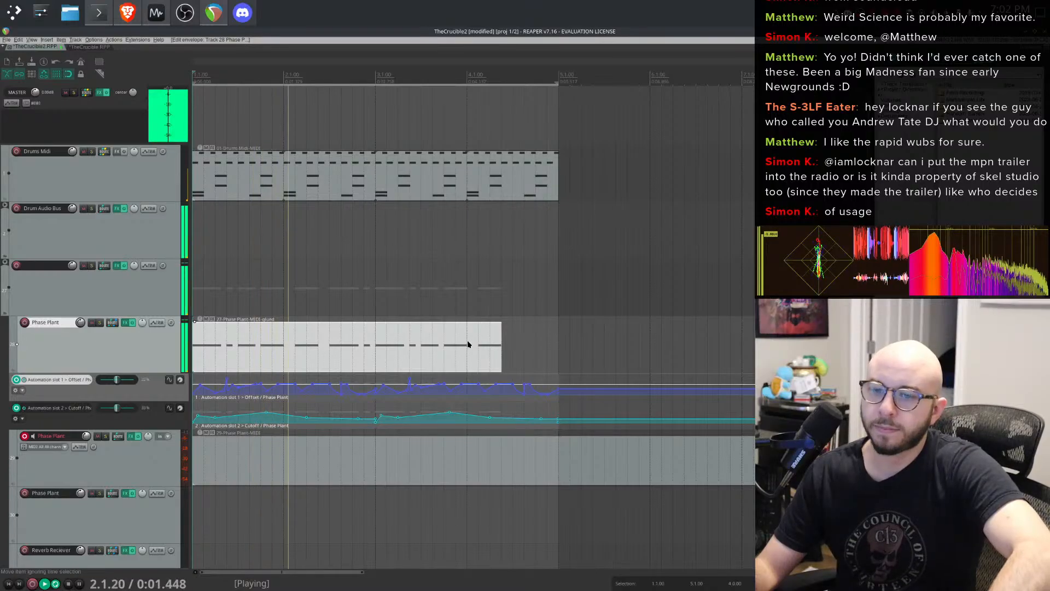
pyautogui.press('space')
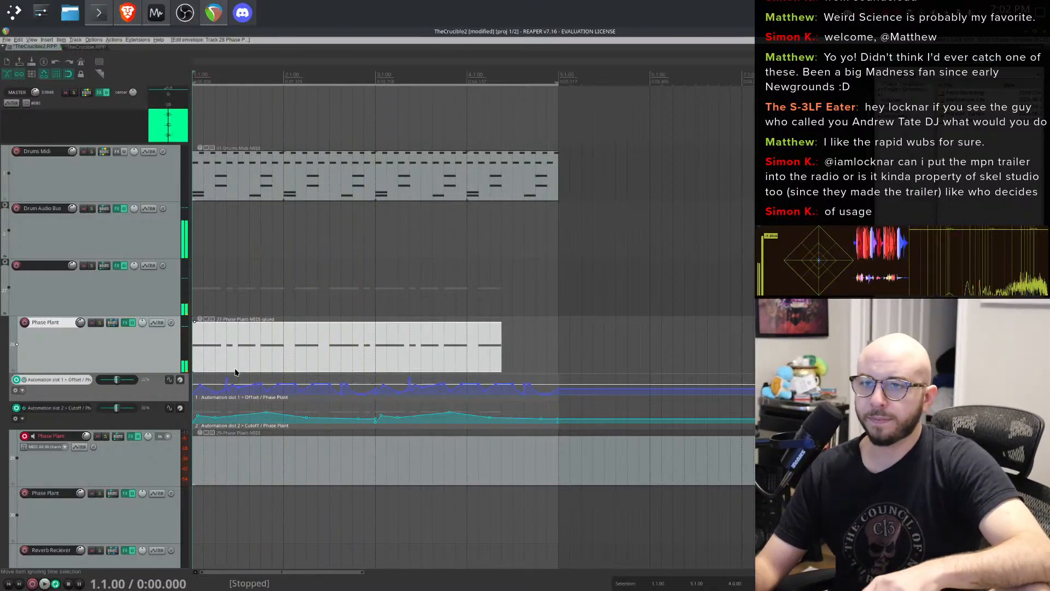
# - Turn the Analog oscillator back on in the upper Phase Plant instrument, audition it, and close the FX window
pyautogui.click(124, 323)
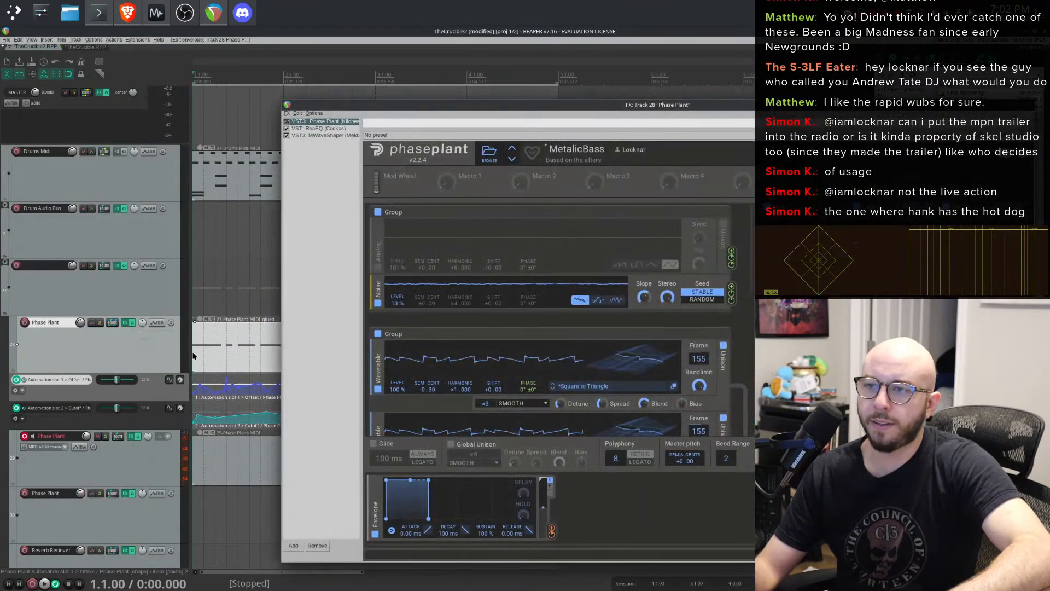
pyautogui.click(377, 267)
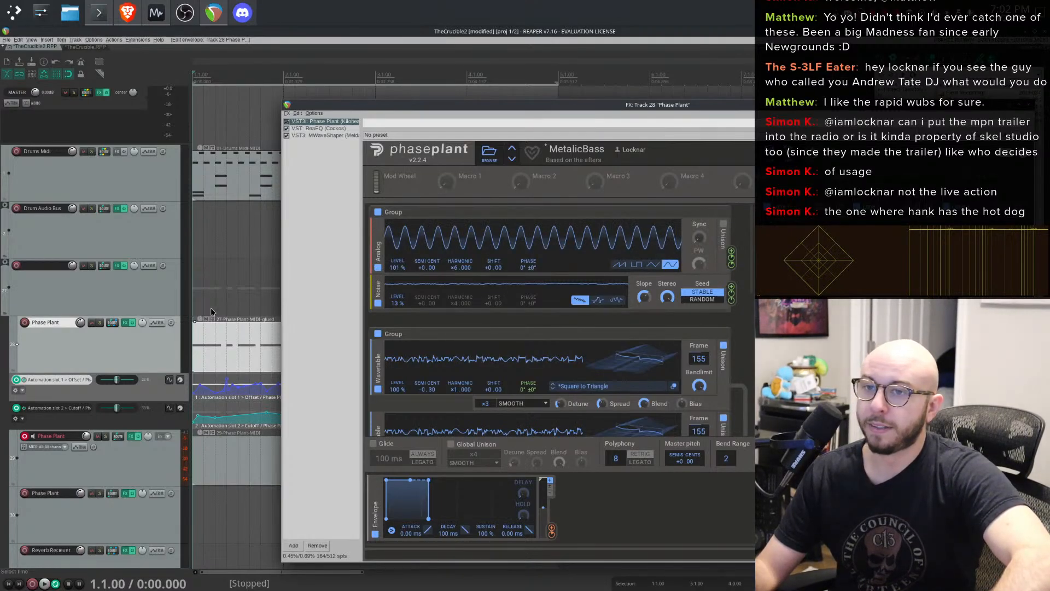
pyautogui.press('space')
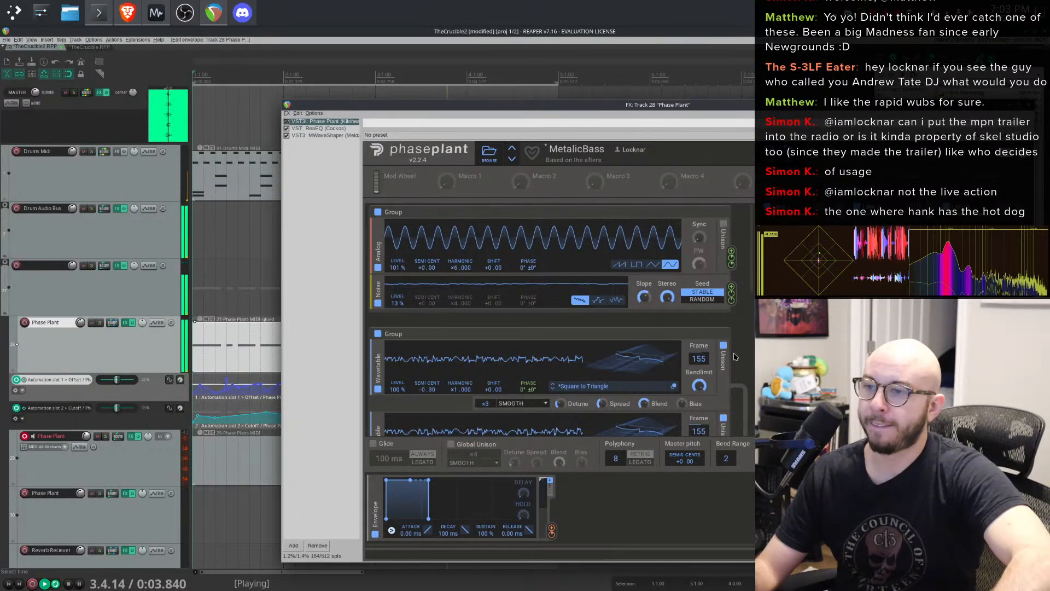
pyautogui.press('Escape')
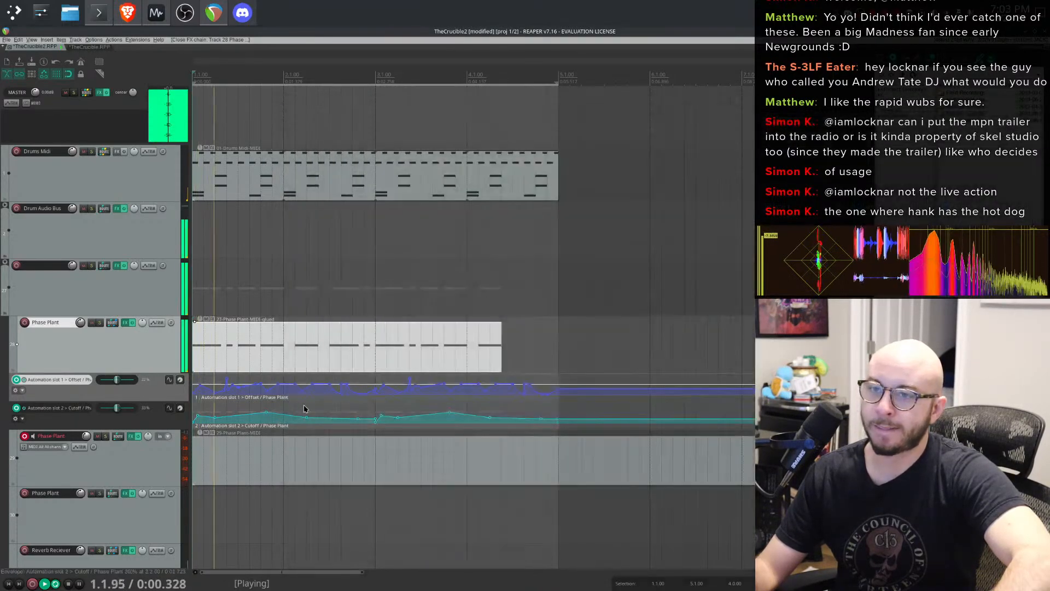
# - Lower an Offset envelope point near beat 1.2.50 by about 18% during playback
pyautogui.scroll(5, 305, 408)
pyautogui.press('space')
pyautogui.press('space')
pyautogui.moveTo(327, 383); pyautogui.dragTo(326, 393)
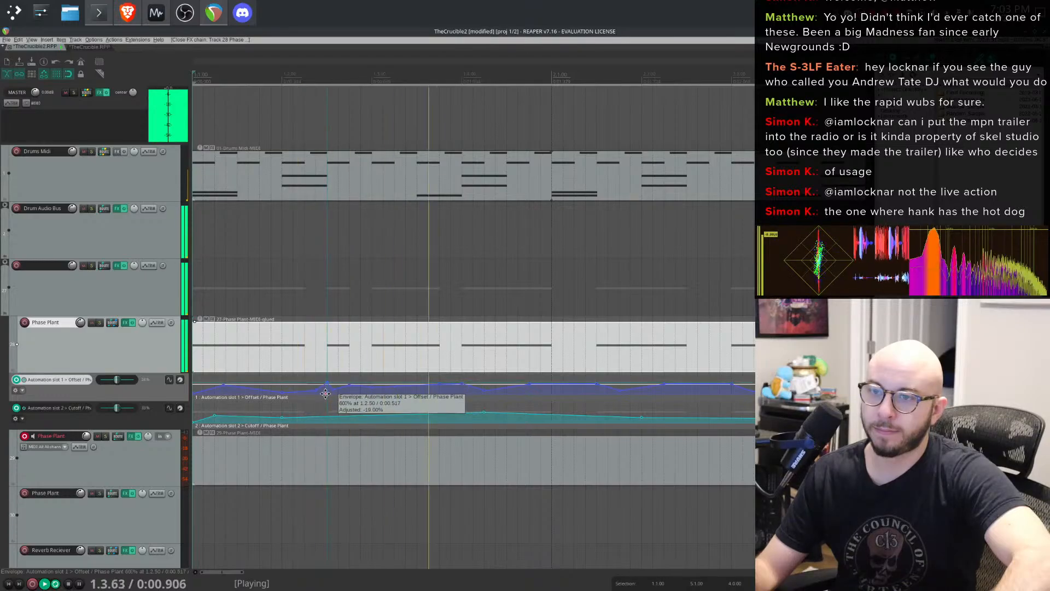
pyautogui.press('space')
pyautogui.click(320, 386)
# - Zoom in on the Offset automation envelope in bar 1 and inspect its points
pyautogui.scroll(5, 506, 385)
pyautogui.scroll(-4, 506, 384)
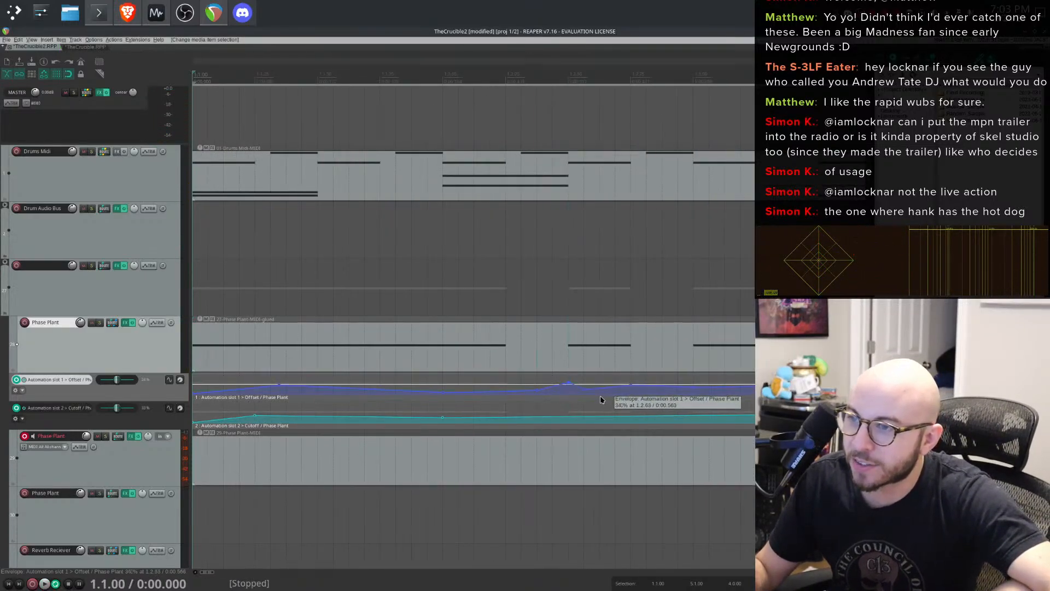
pyautogui.scroll(3, 726, 397)
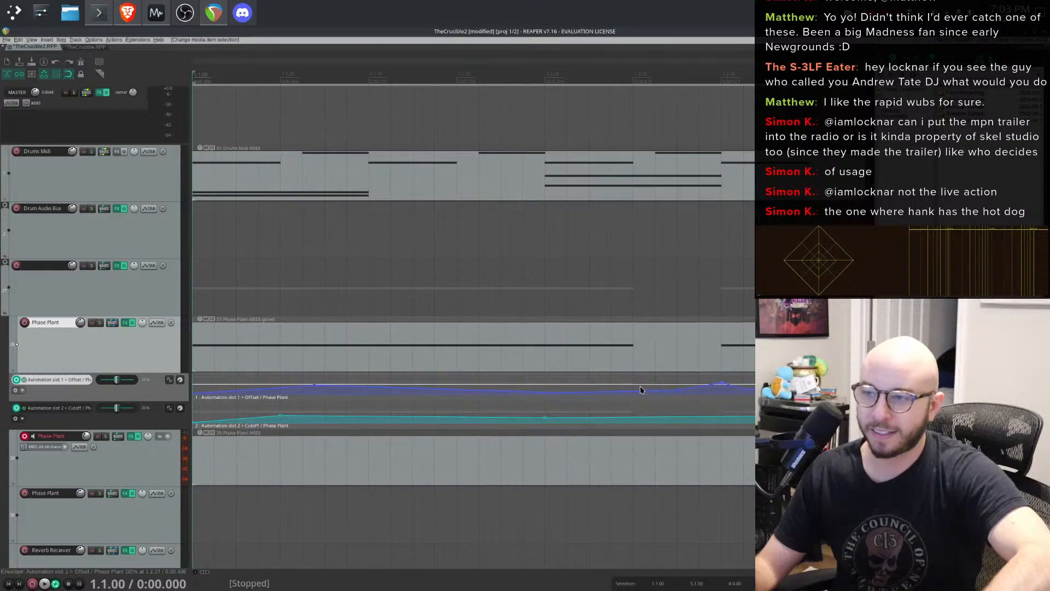
pyautogui.rightClick(619, 396)
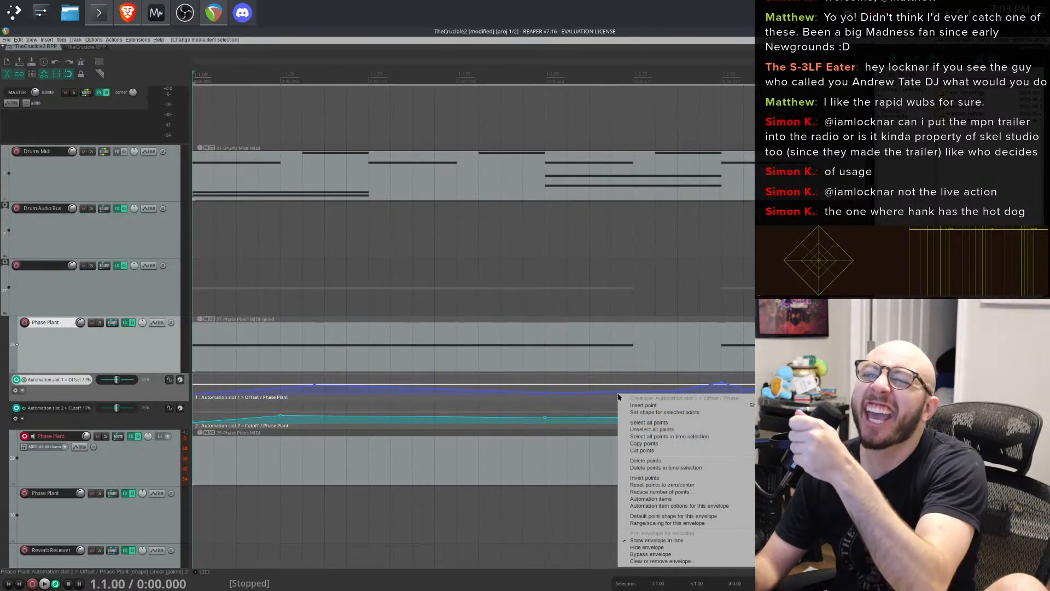
pyautogui.click(595, 345)
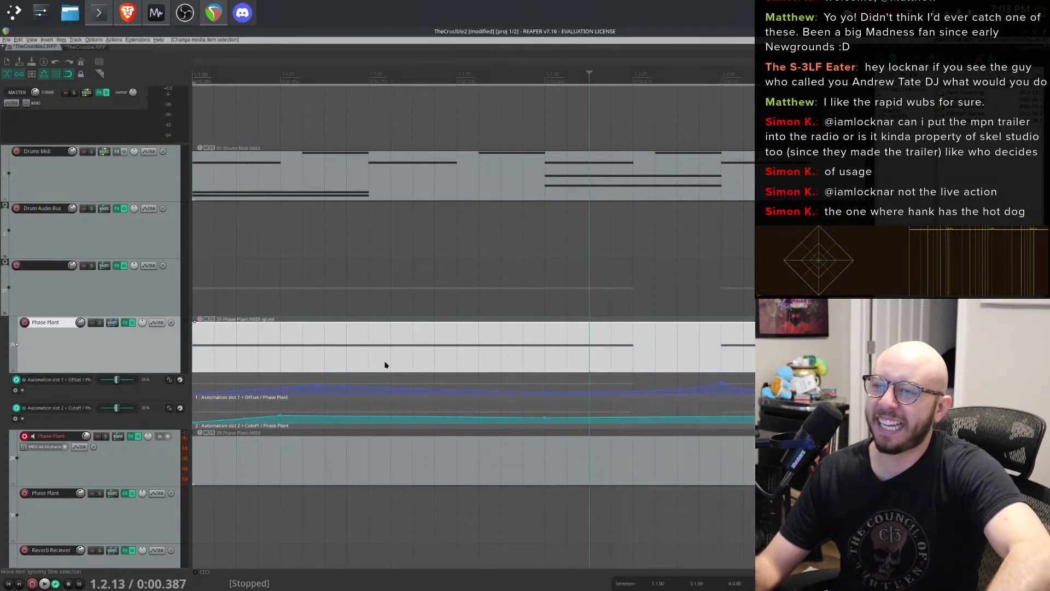
pyautogui.scroll(-2, 482, 356)
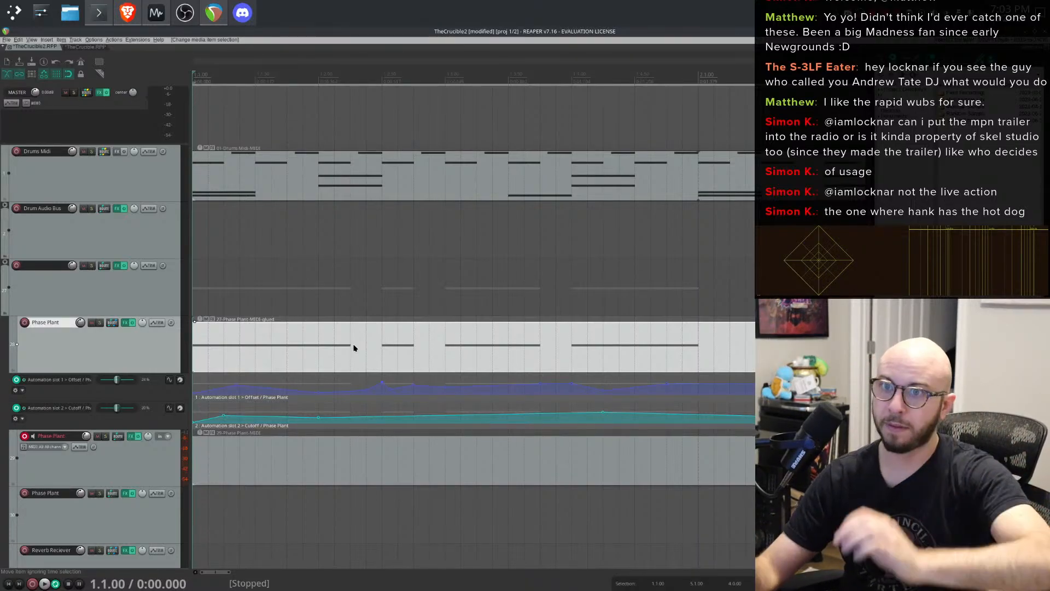
# - Drag the Offset envelope point near beat 1.2.36 lower and slightly later while playing the loop
pyautogui.press('space')
pyautogui.scroll(-3, 378, 291)
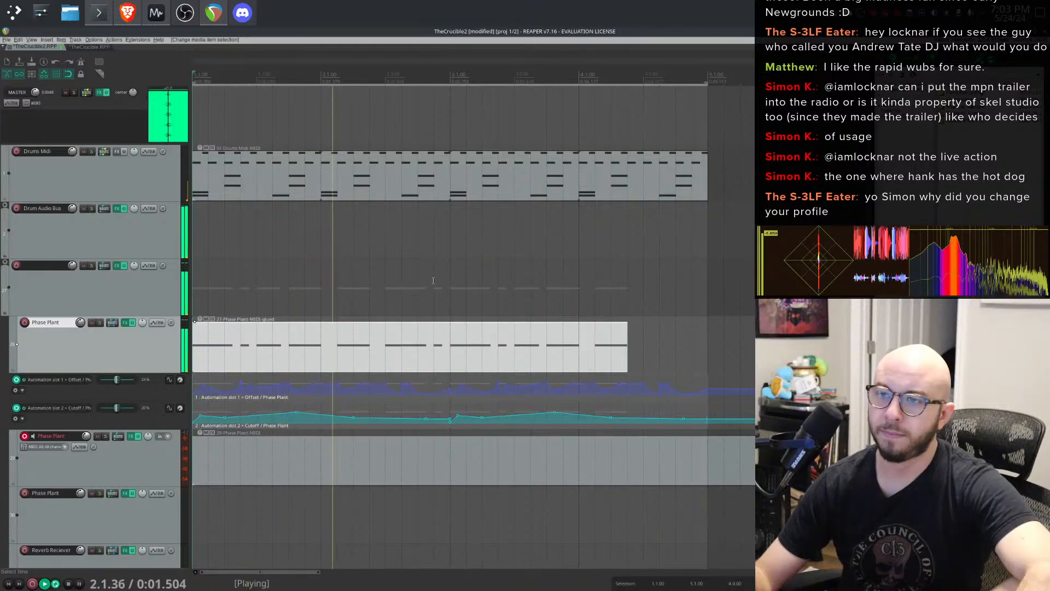
pyautogui.scroll(3, 301, 341)
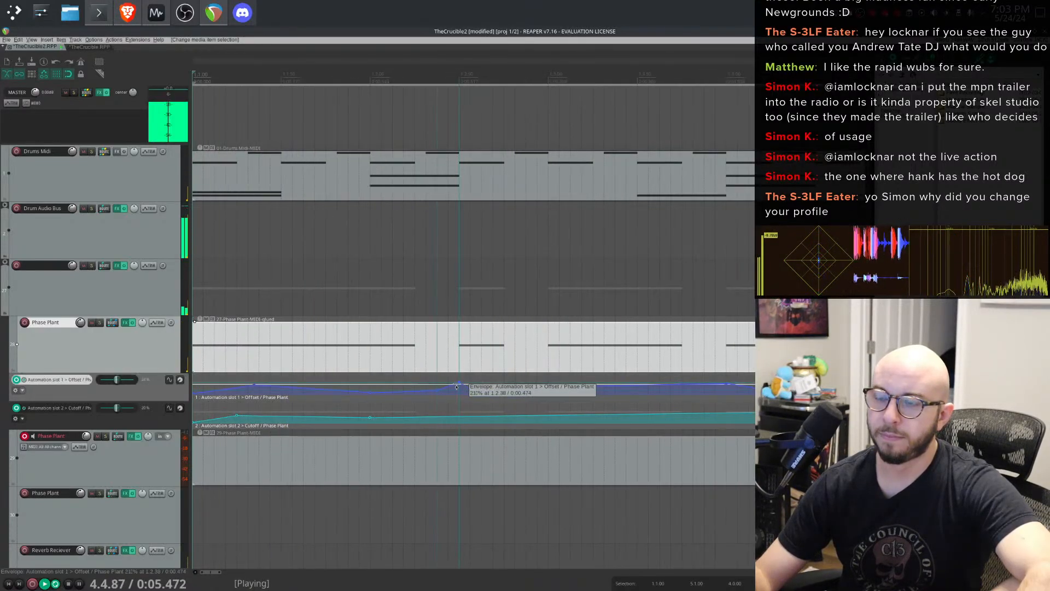
pyautogui.scroll(2, 456, 382)
pyautogui.moveTo(457, 382); pyautogui.dragTo(507, 401)
pyautogui.press('space')
pyautogui.press('space')
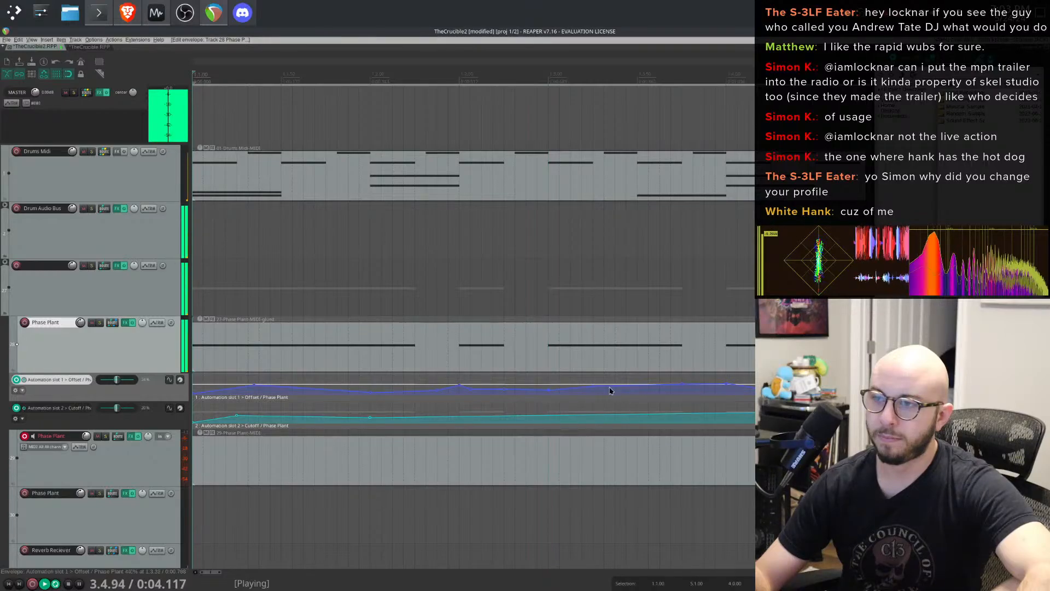
pyautogui.press('space')
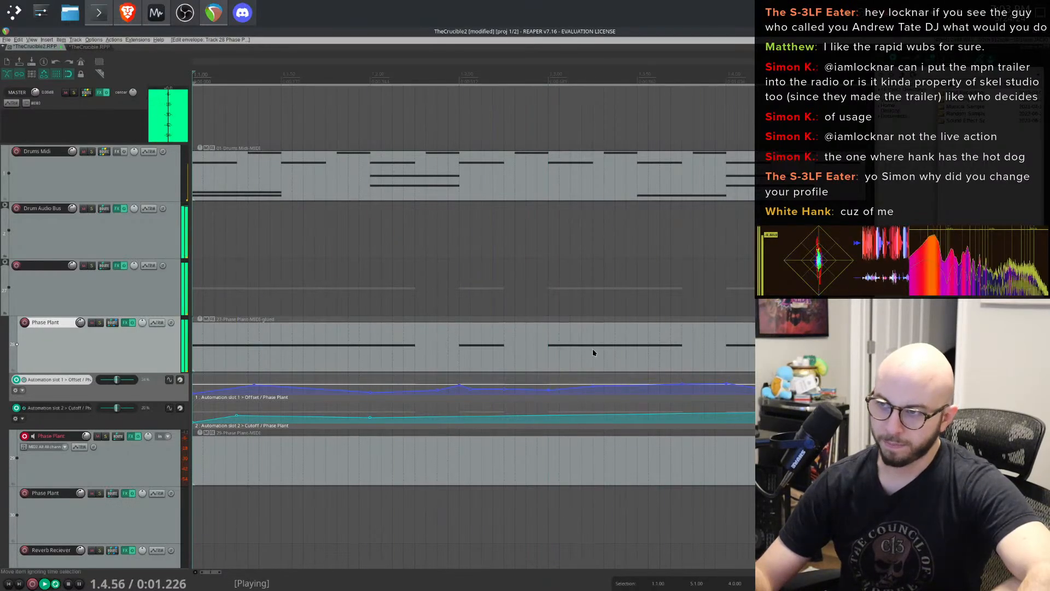
# - Nudge two further Offset envelope points slightly lower and zoom out to hear the whole loop
pyautogui.moveTo(683, 383); pyautogui.dragTo(682, 386)
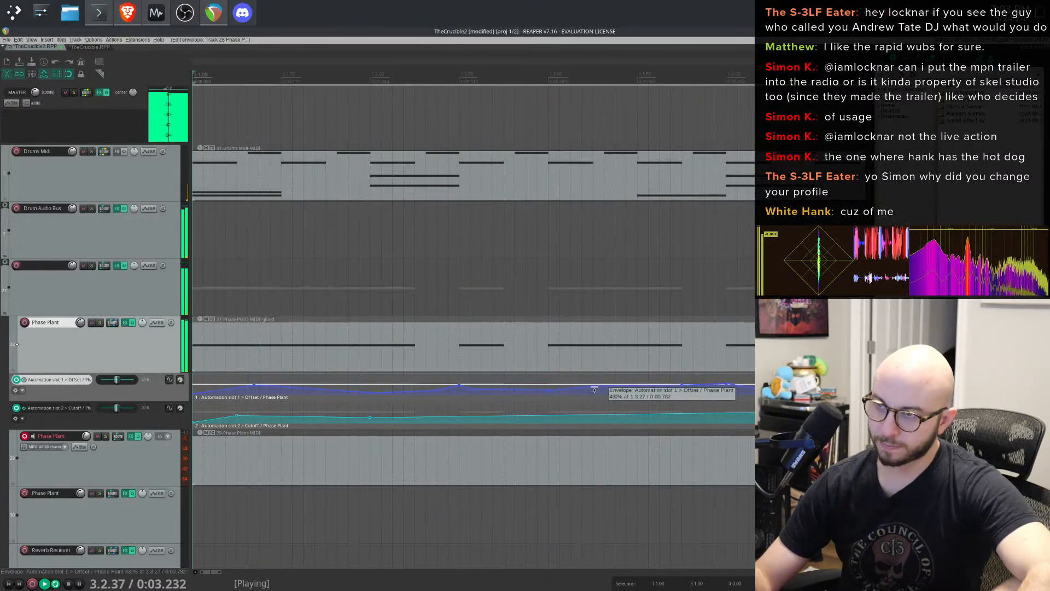
pyautogui.moveTo(594, 387); pyautogui.dragTo(594, 389)
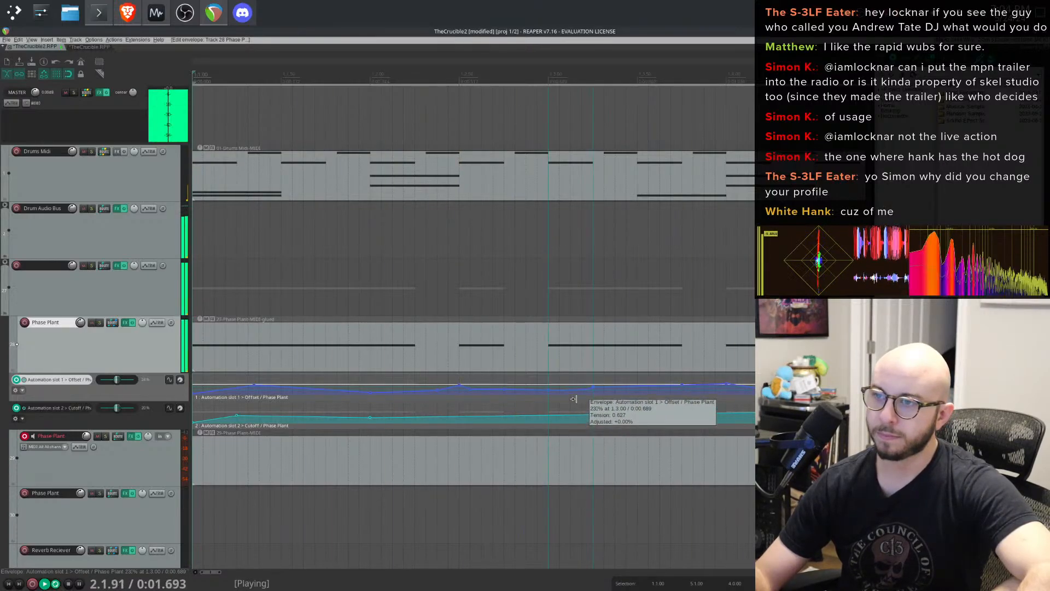
pyautogui.scroll(-3, 706, 353)
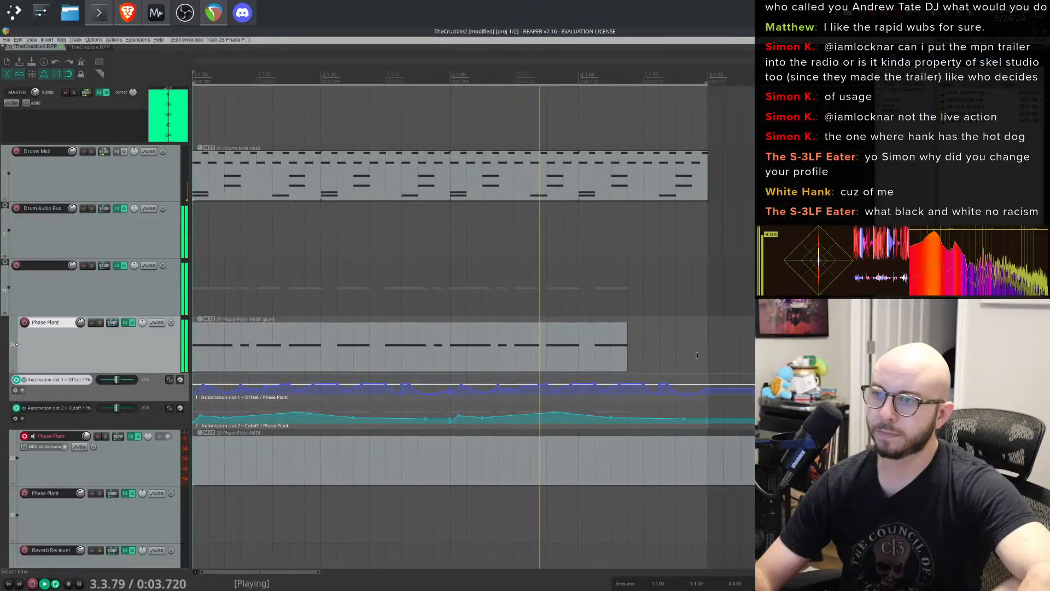
pyautogui.scroll(-2, 728, 391)
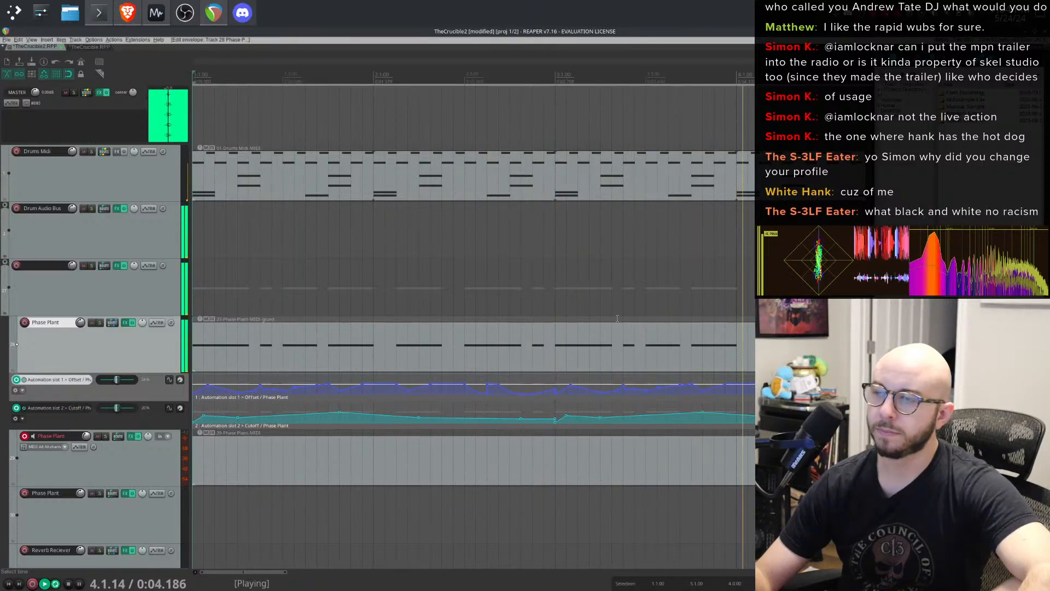
# - Open the lower Phase Plant instrument's FX window and mute the Drums MIDI item before restarting playback
pyautogui.click(125, 322)
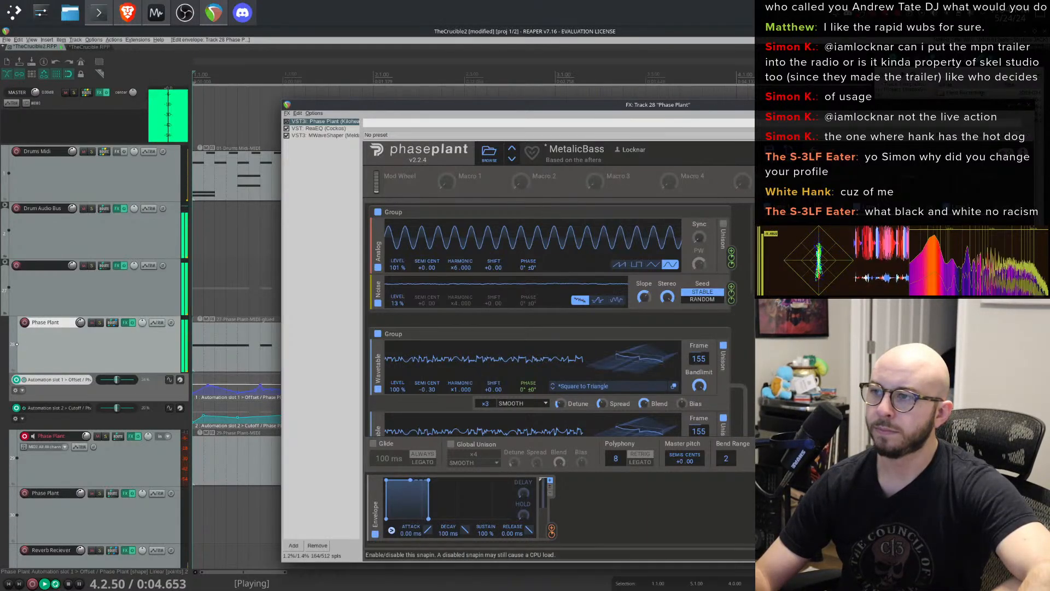
pyautogui.moveTo(398, 267); pyautogui.dragTo(398, 269)
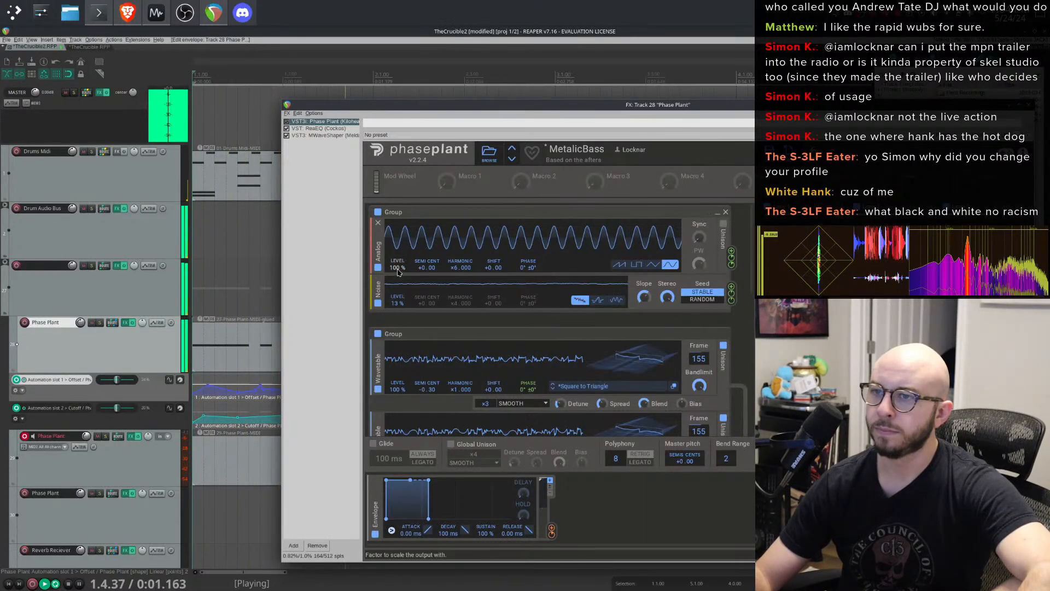
pyautogui.press('space')
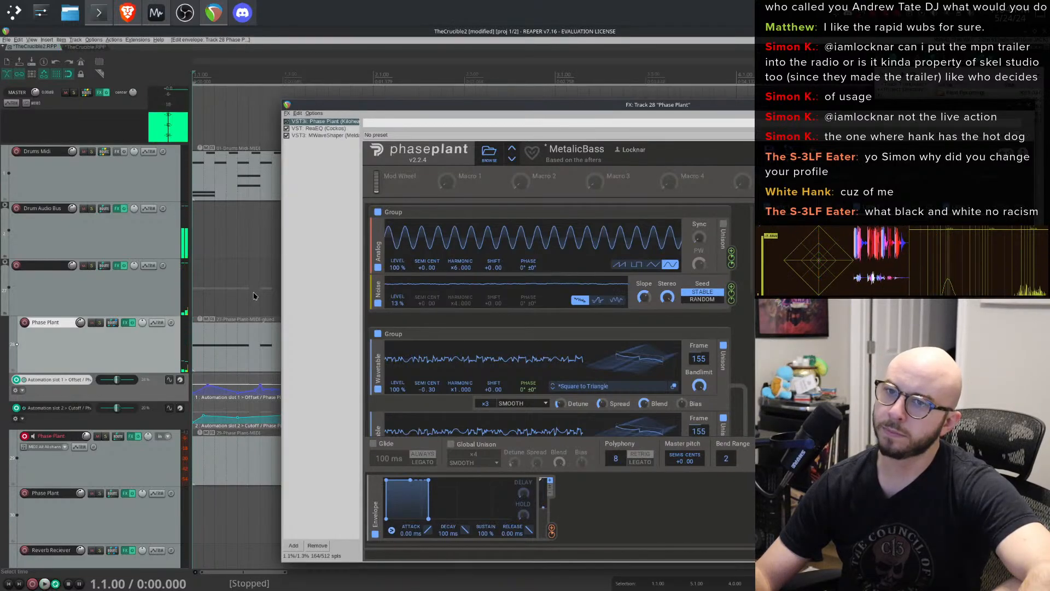
pyautogui.click(207, 148)
pyautogui.press('space')
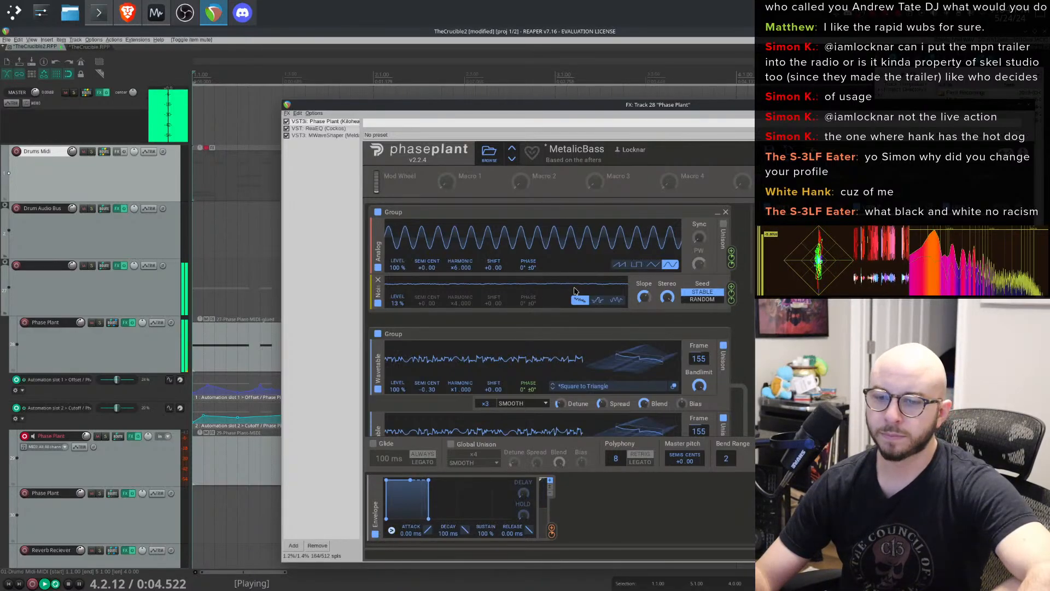
# - Audition different Analog oscillator waveforms and Shift amounts, resetting Shift back to +0.00
pyautogui.click(636, 265)
pyautogui.click(655, 267)
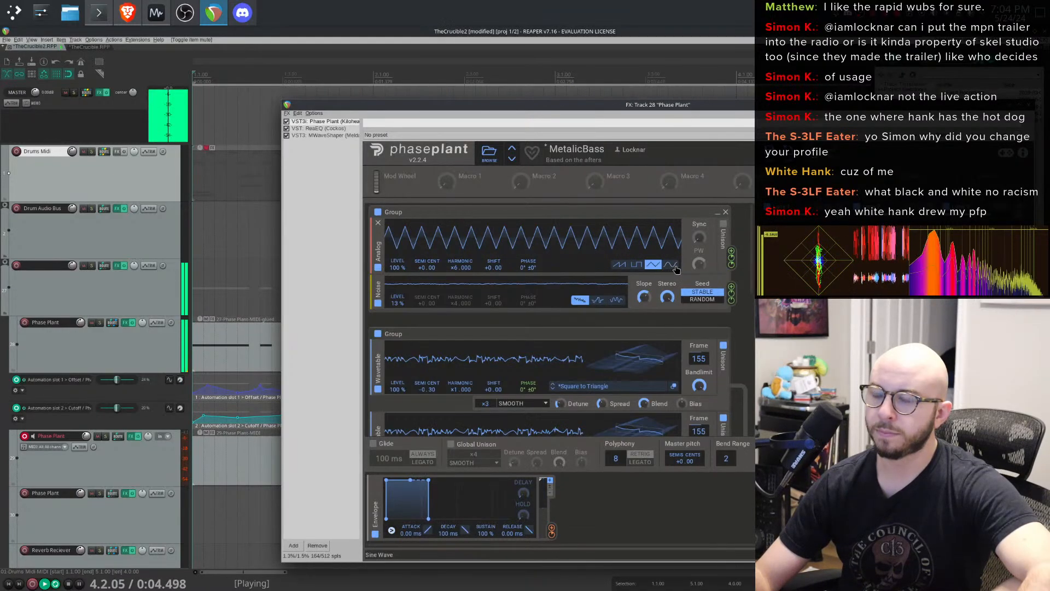
pyautogui.click(671, 264)
pyautogui.moveTo(493, 267); pyautogui.dragTo(493, 242)
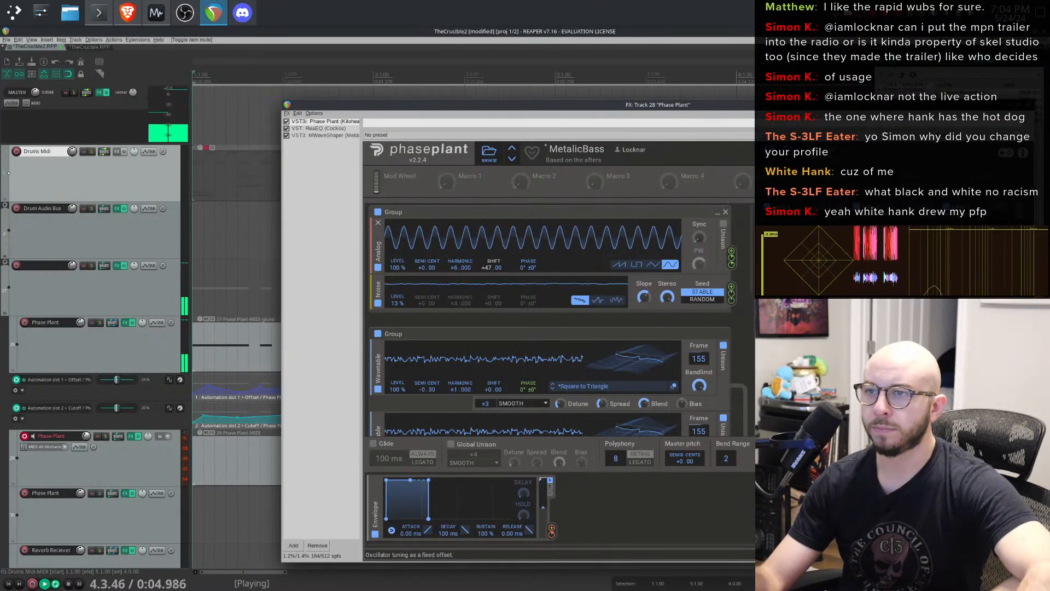
pyautogui.doubleClick(490, 272)
pyautogui.doubleClick(458, 273)
pyautogui.moveTo(494, 267); pyautogui.dragTo(493, 252)
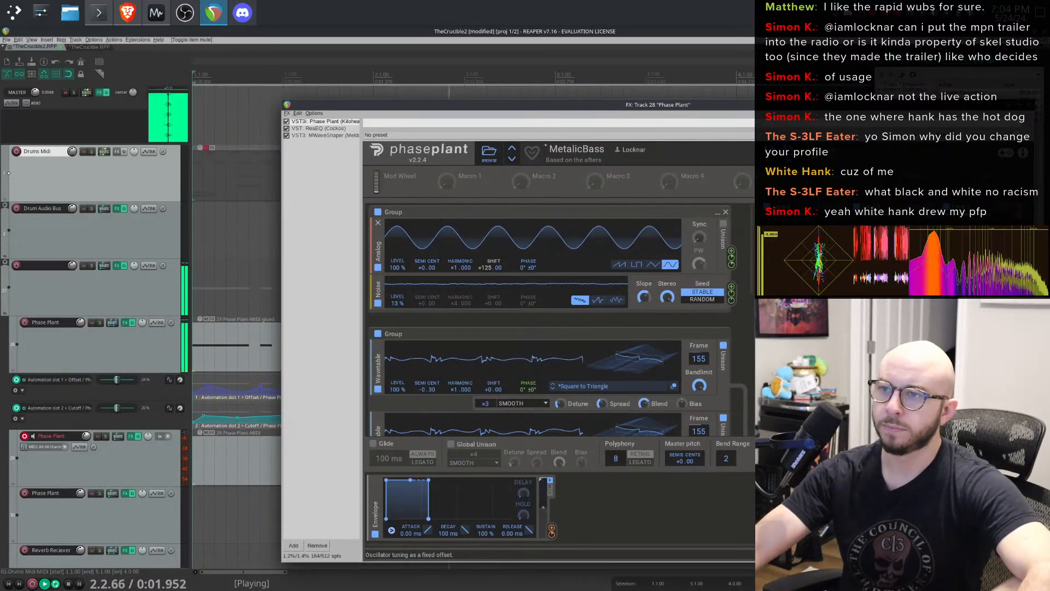
pyautogui.doubleClick(488, 273)
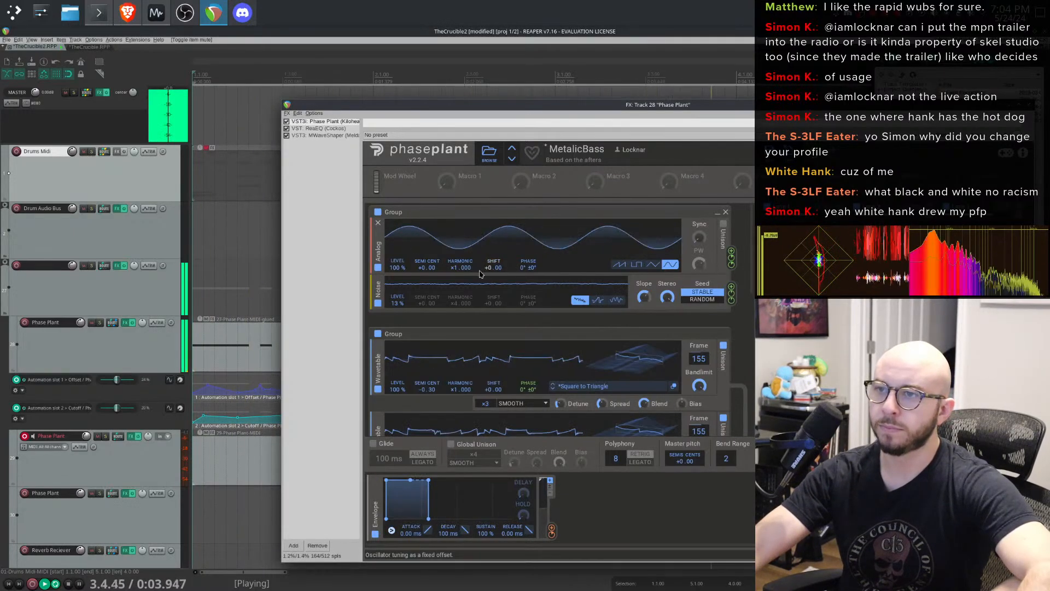
# - Set the Analog oscillator's Harmonic to +4.000
pyautogui.moveTo(460, 267); pyautogui.dragTo(456, 264)
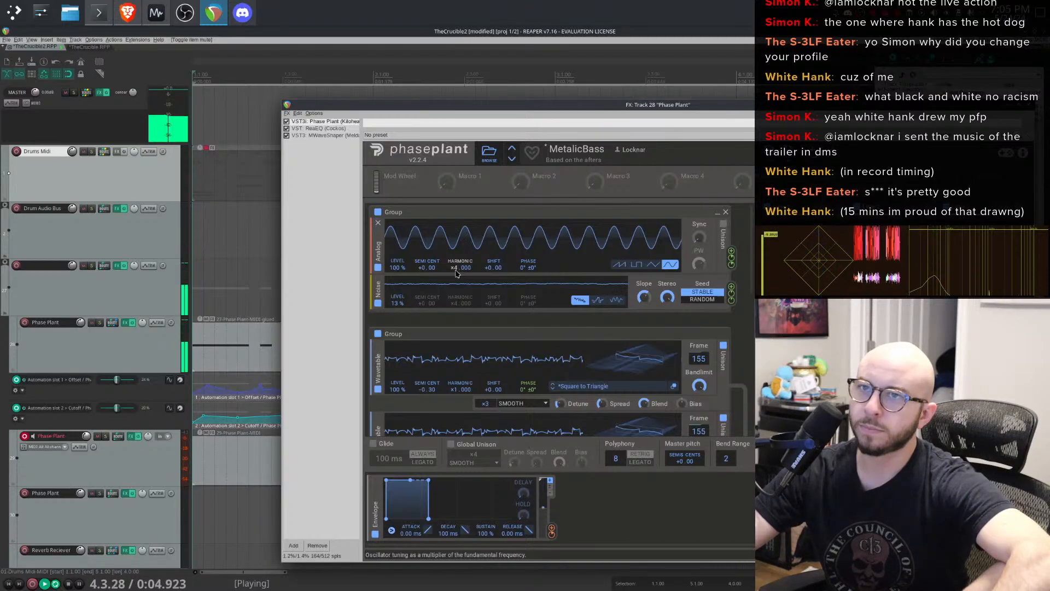
pyautogui.moveTo(456, 271); pyautogui.dragTo(456, 247)
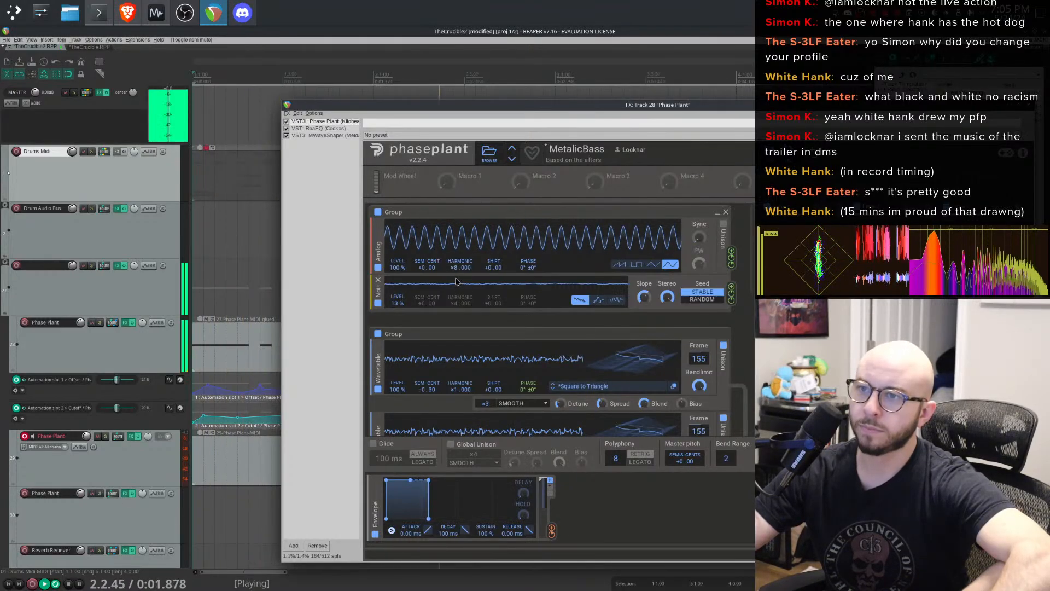
pyautogui.moveTo(460, 267); pyautogui.dragTo(454, 271)
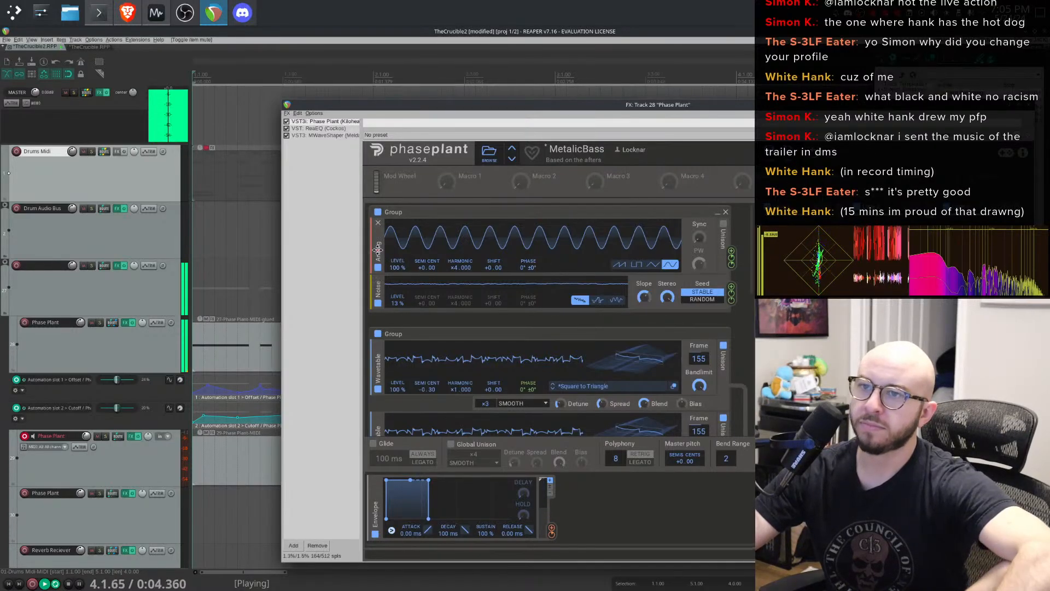
# - Duplicate the Analog oscillator and route the first oscillator as a modulation source into the second
pyautogui.moveTo(378, 249); pyautogui.dragTo(378, 229)
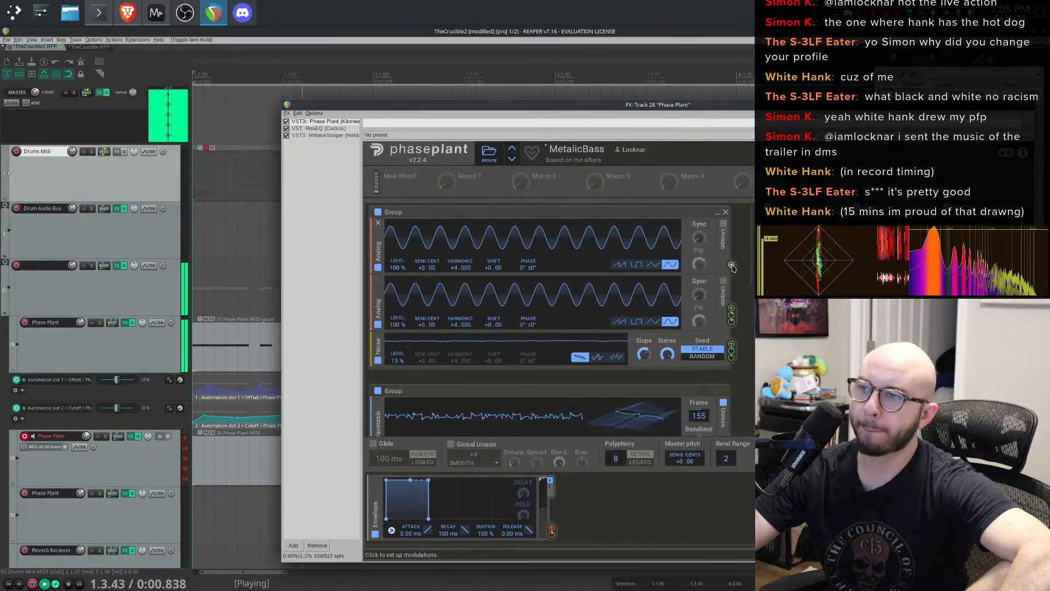
pyautogui.moveTo(731, 263); pyautogui.dragTo(528, 306)
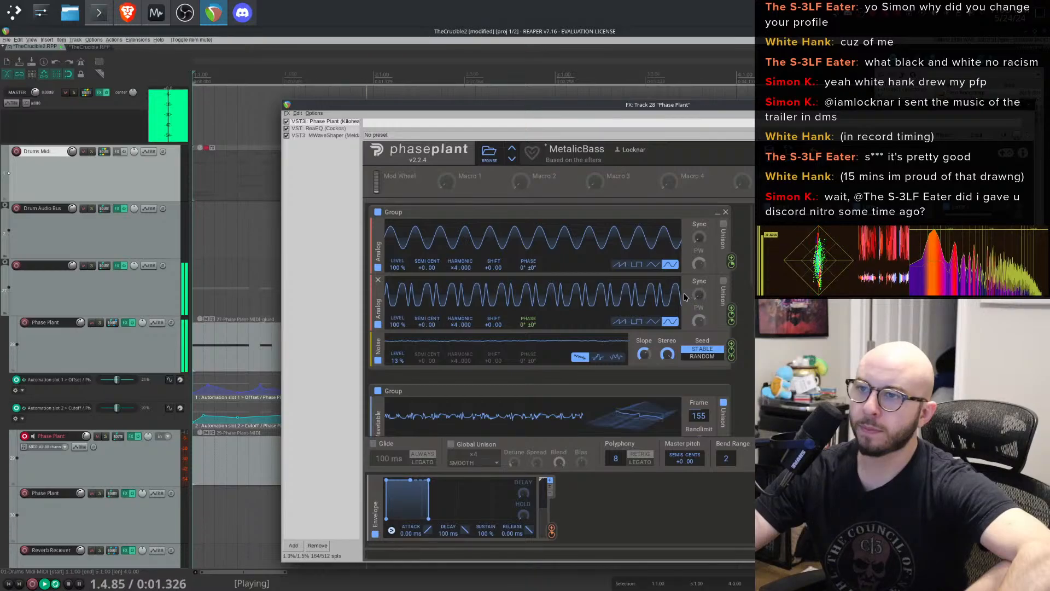
# - Set the first Analog oscillator's Harmonic to +8.000 and its Level to 62%
pyautogui.moveTo(460, 268); pyautogui.dragTo(460, 243)
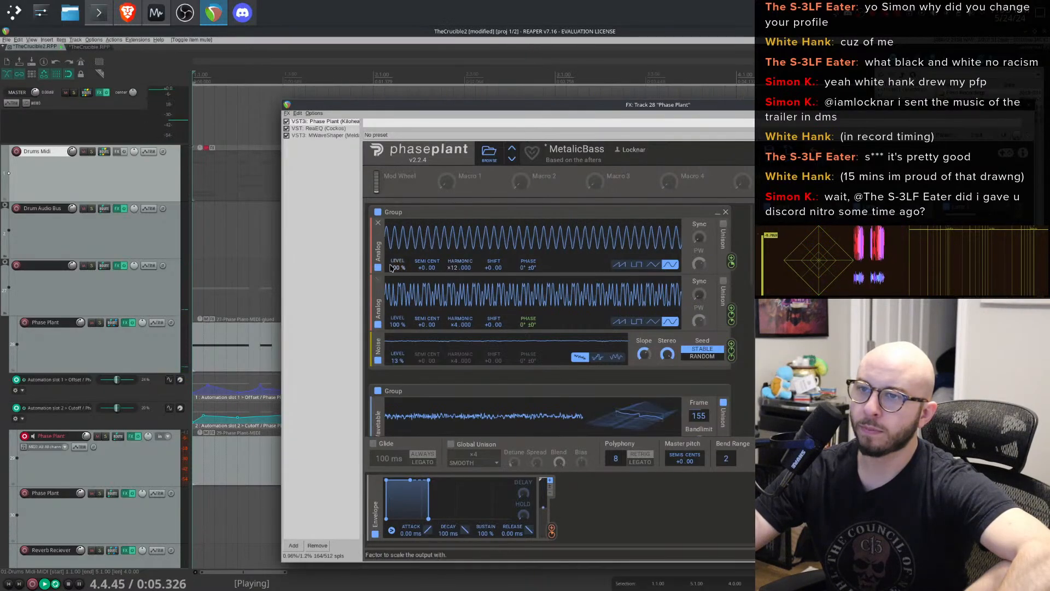
pyautogui.moveTo(397, 267); pyautogui.dragTo(397, 290)
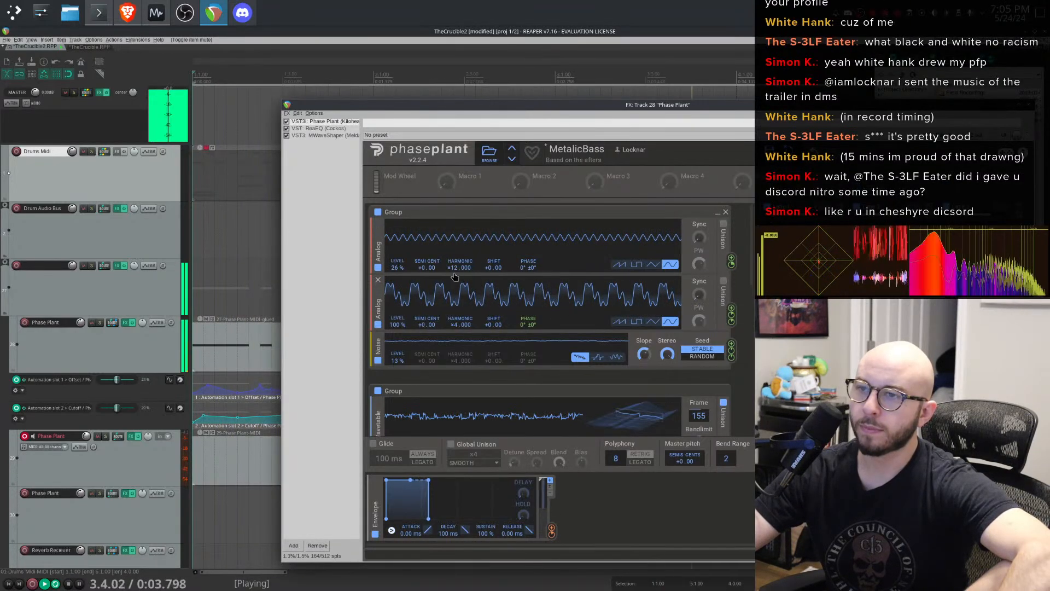
pyautogui.moveTo(399, 268); pyautogui.dragTo(399, 282)
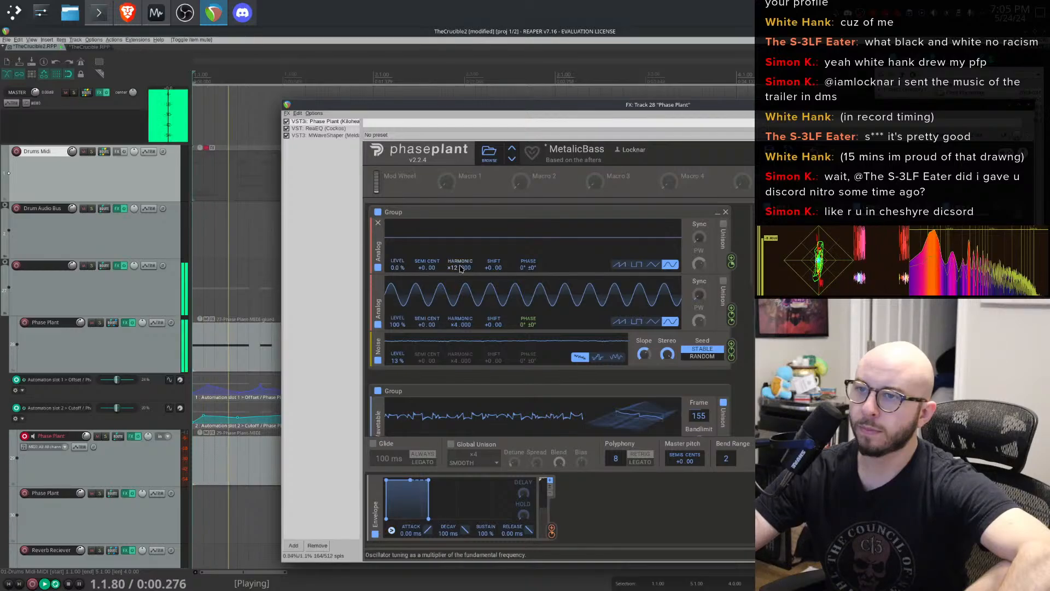
pyautogui.moveTo(460, 268); pyautogui.dragTo(460, 255)
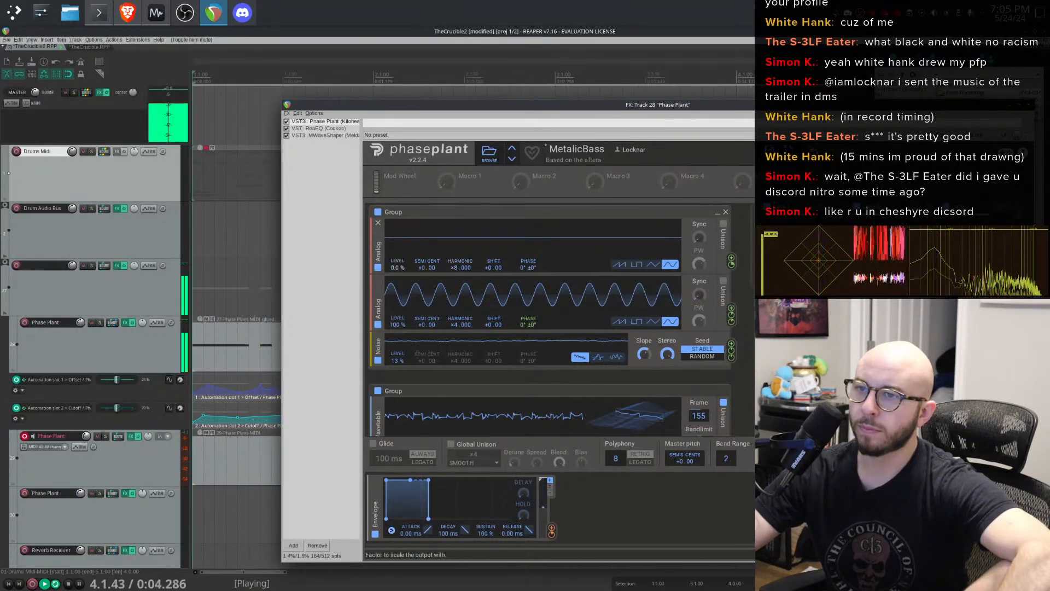
pyautogui.moveTo(397, 267); pyautogui.dragTo(397, 227)
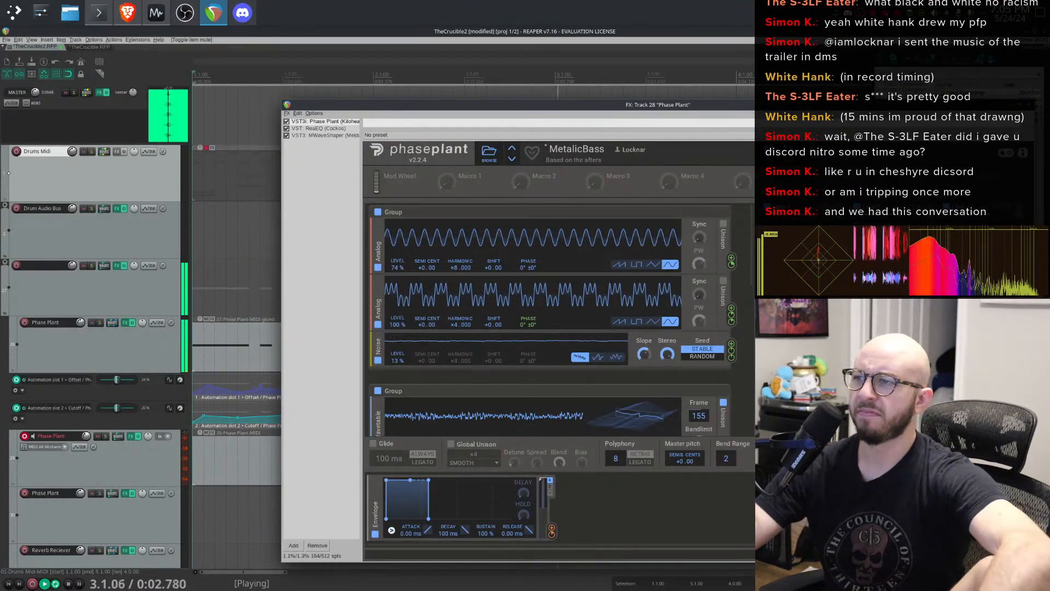
pyautogui.moveTo(398, 267); pyautogui.dragTo(397, 309)
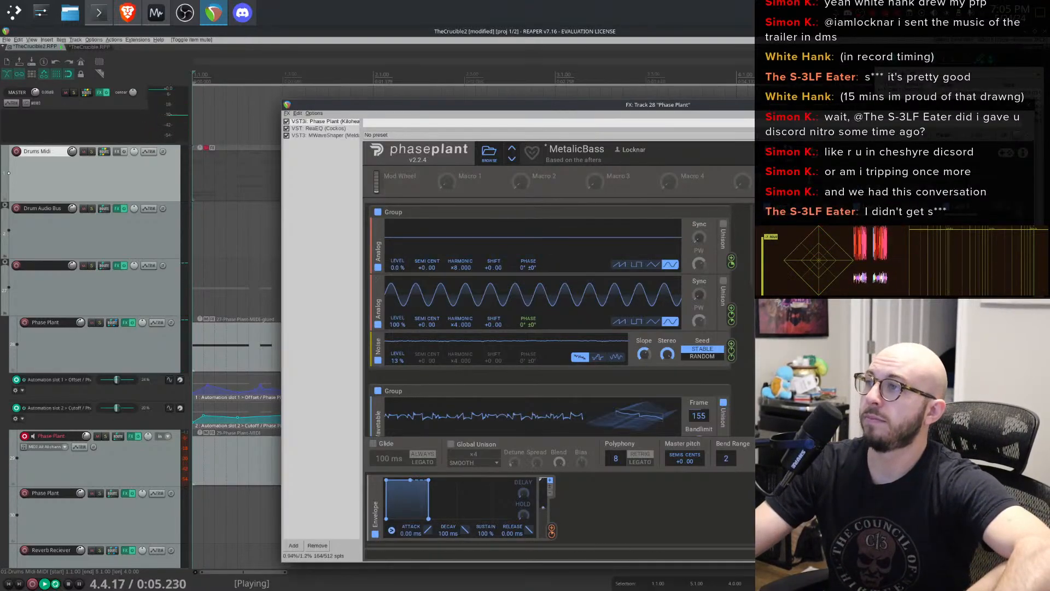
pyautogui.moveTo(402, 270); pyautogui.dragTo(402, 256)
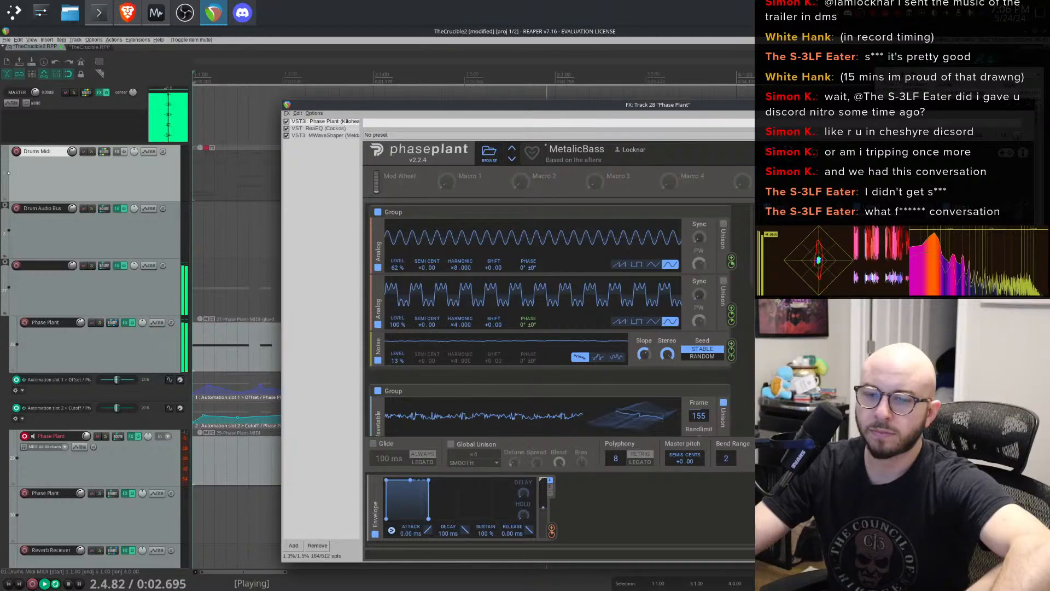
# - Close the FX window, unmute the Drums MIDI item, and play the loop
pyautogui.press('Escape')
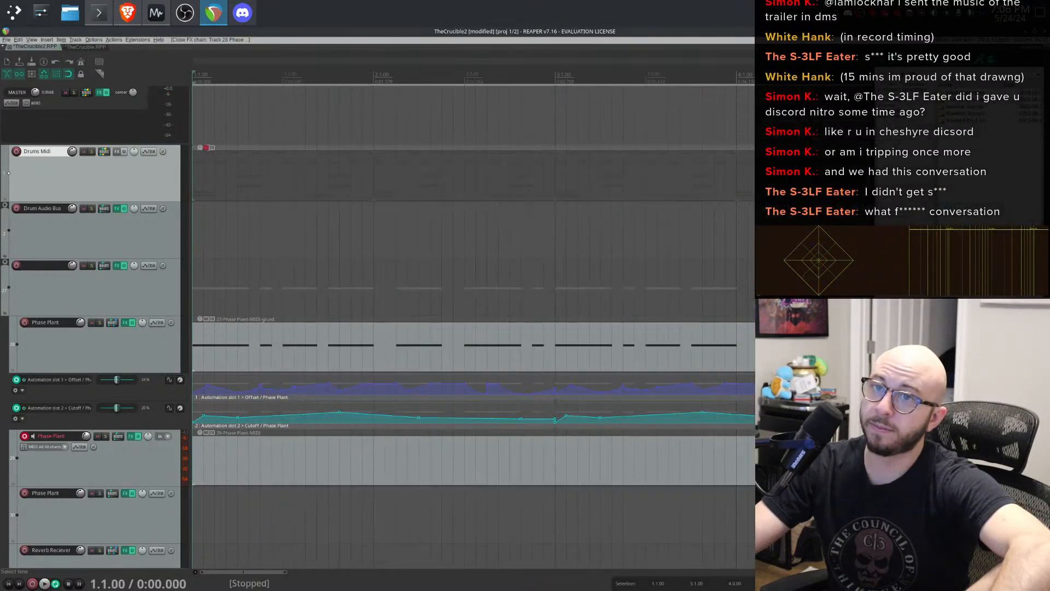
pyautogui.click(227, 171)
pyautogui.press('space')
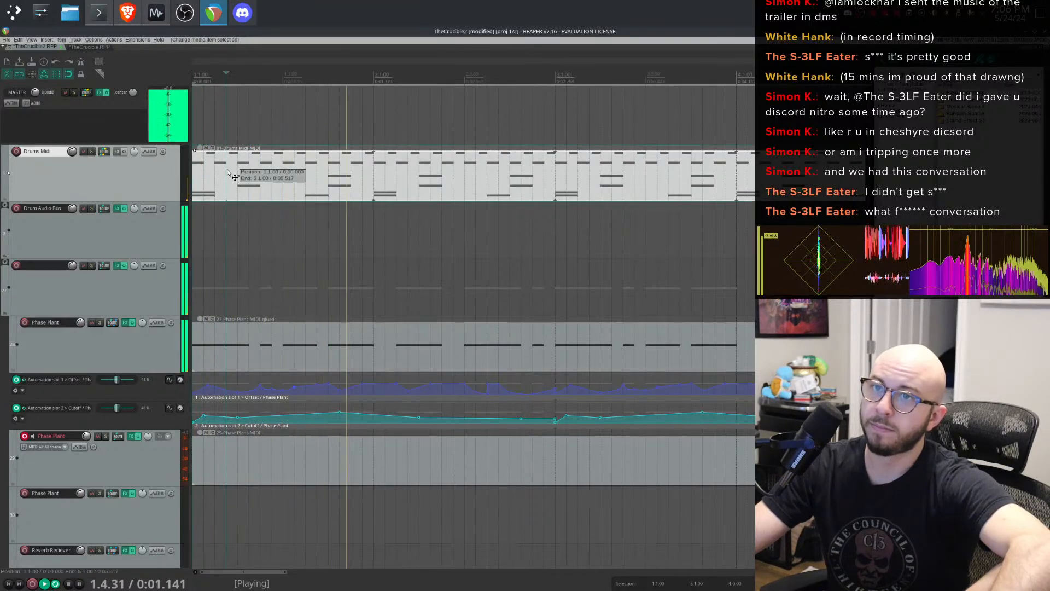
# - Open the Drums MIDI item in the MIDI editor and select the Hi-Hat Open Tip 3 notes
pyautogui.rightClick(228, 171)
pyautogui.doubleClick(224, 174)
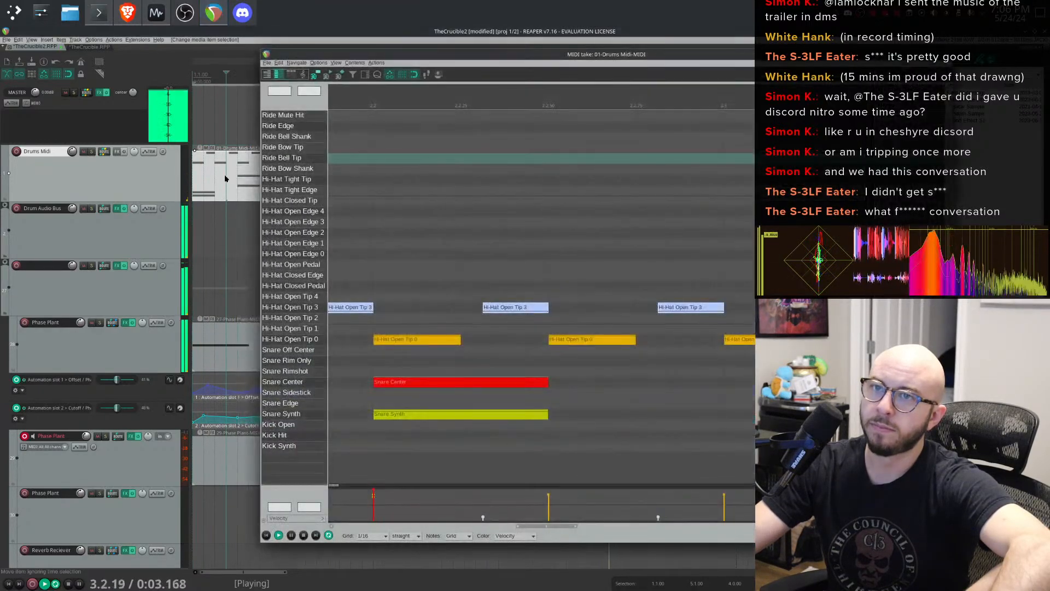
pyautogui.click(309, 307)
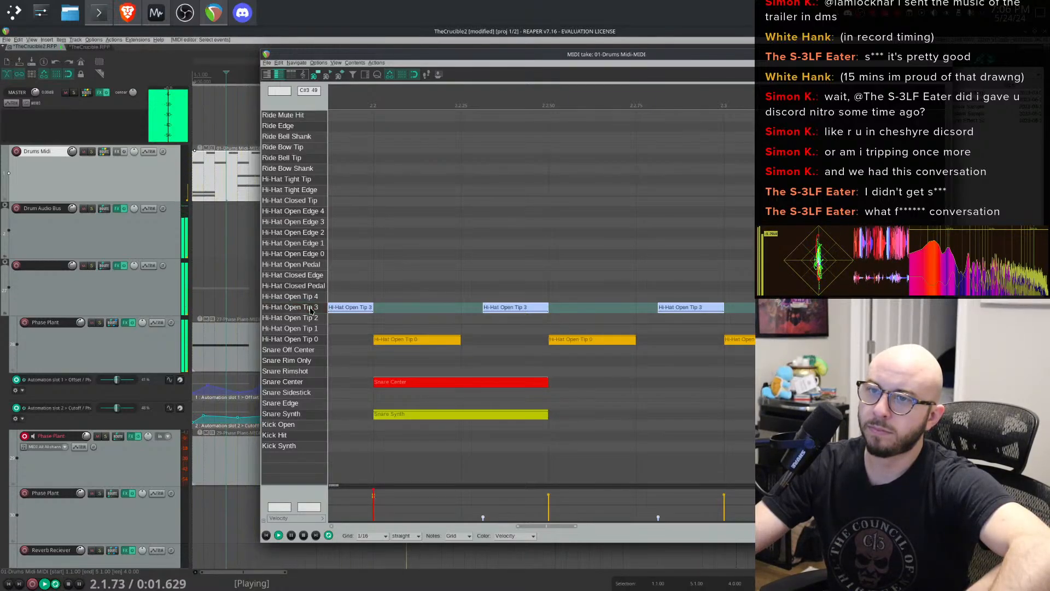
pyautogui.click(310, 311)
pyautogui.doubleClick(310, 311)
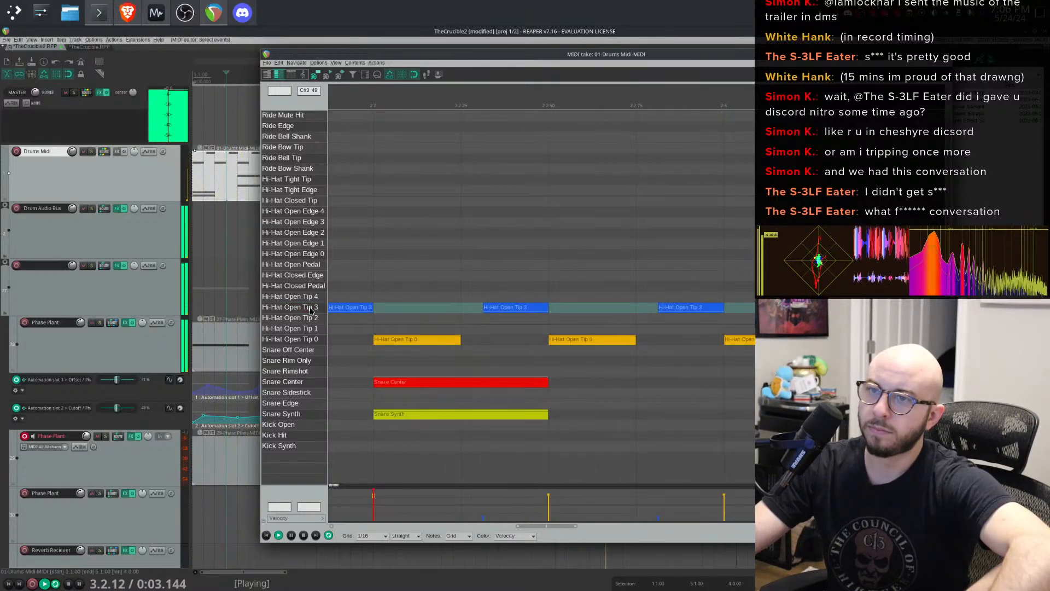
# - Toggle mute on the Hi-Hat Open Tip 3 notes, leaving the first note muted
pyautogui.rightClick(343, 310)
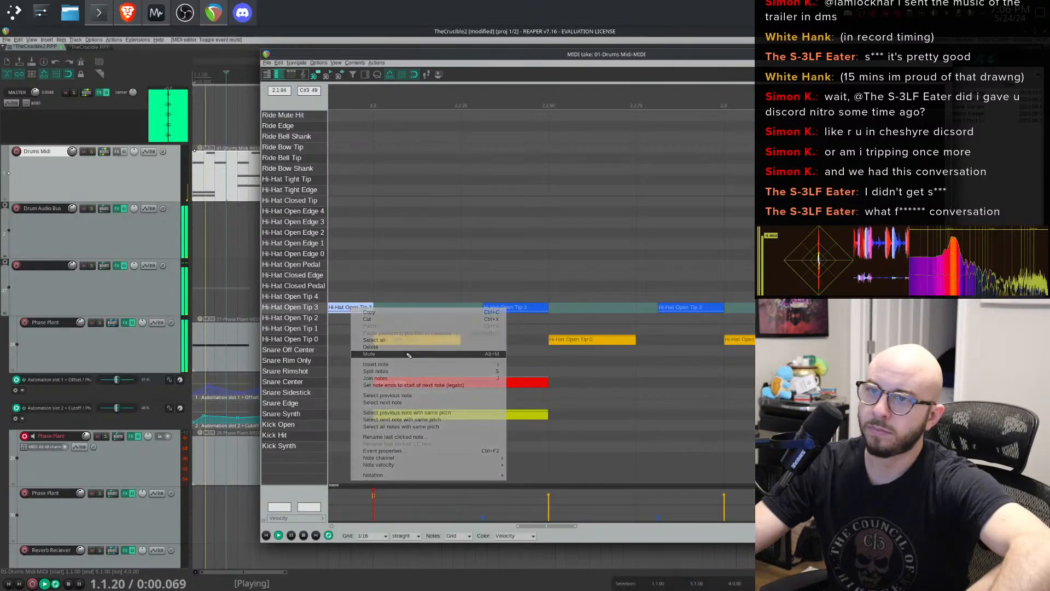
pyautogui.click(408, 354)
pyautogui.click(310, 311)
pyautogui.rightClick(351, 311)
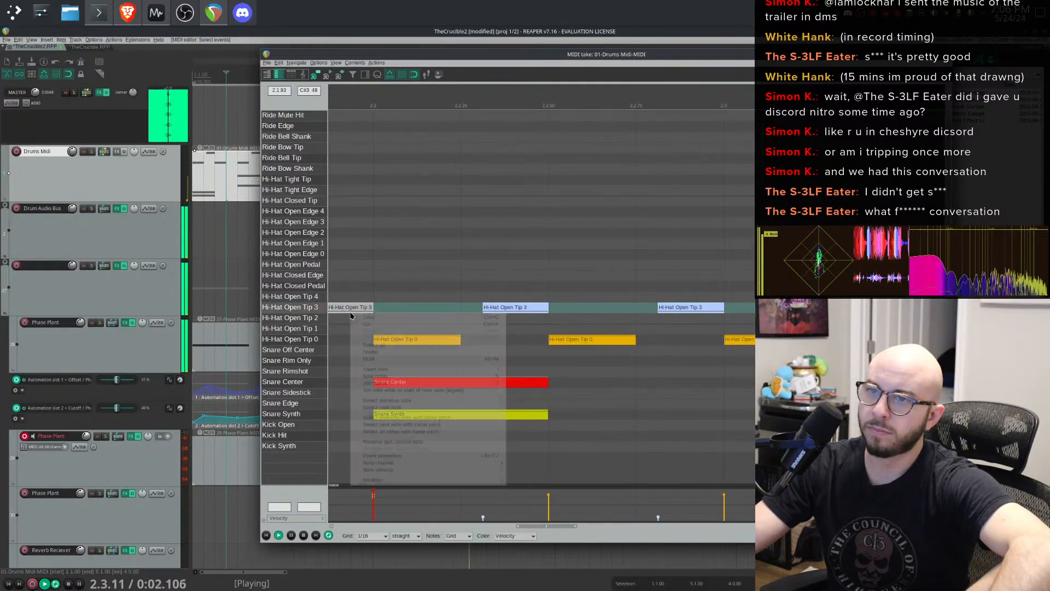
pyautogui.click(402, 360)
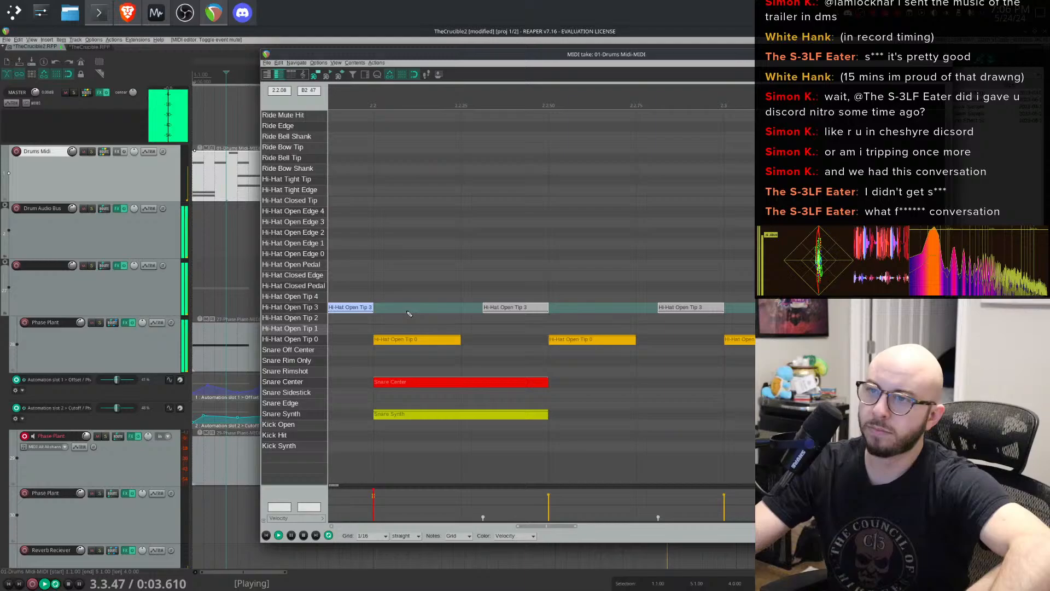
pyautogui.rightClick(354, 313)
pyautogui.click(402, 361)
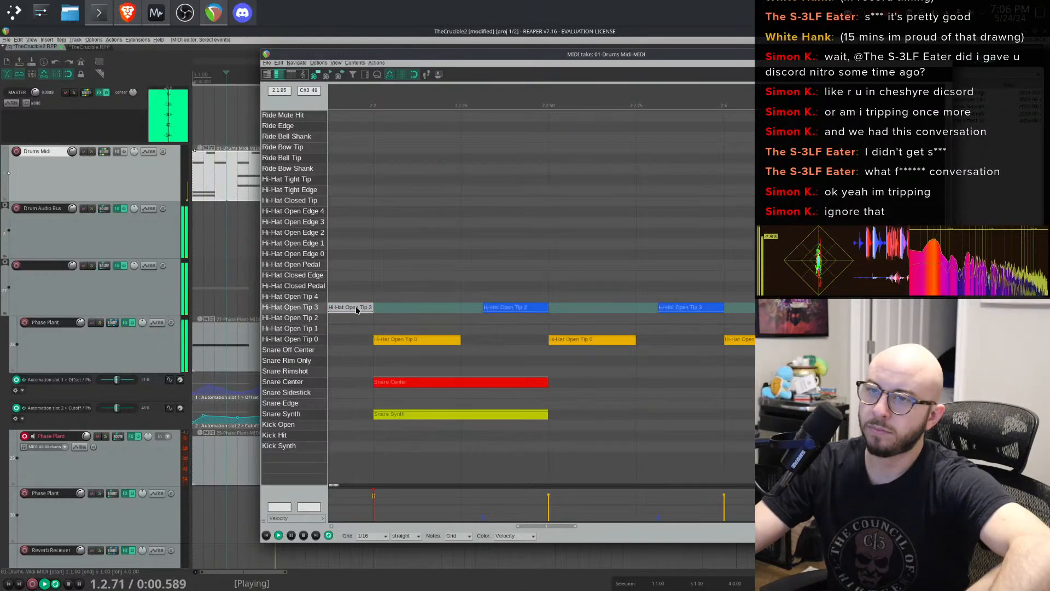
pyautogui.click(350, 309)
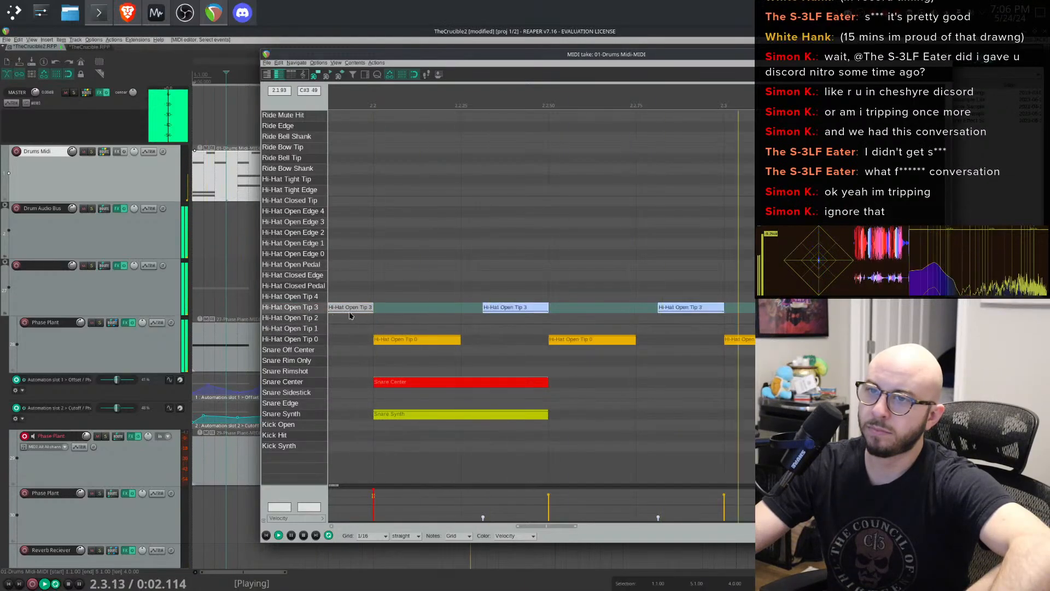
# - Mute the second Hi-Hat Open Tip 3 note and close the MIDI editor
pyautogui.rightClick(506, 310)
pyautogui.click(545, 346)
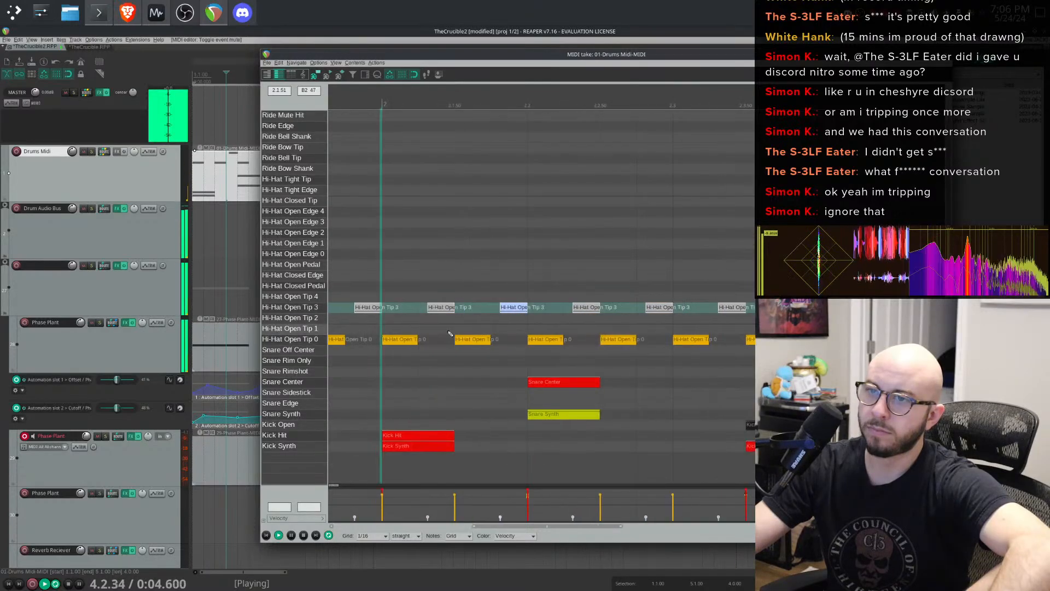
pyautogui.click(507, 309)
pyautogui.rightClick(507, 313)
pyautogui.click(547, 358)
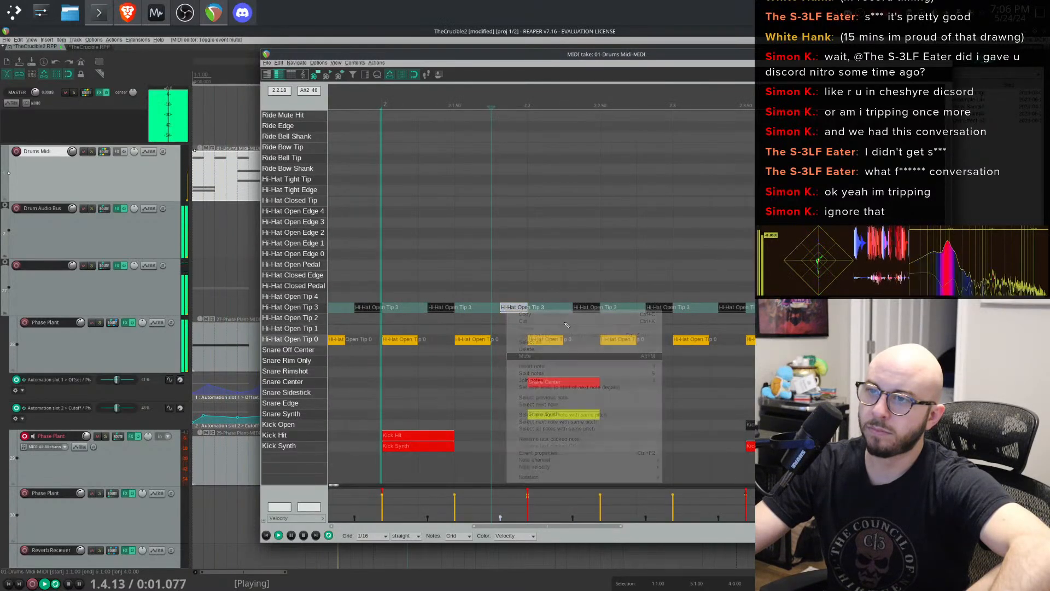
pyautogui.scroll(-3, 630, 295)
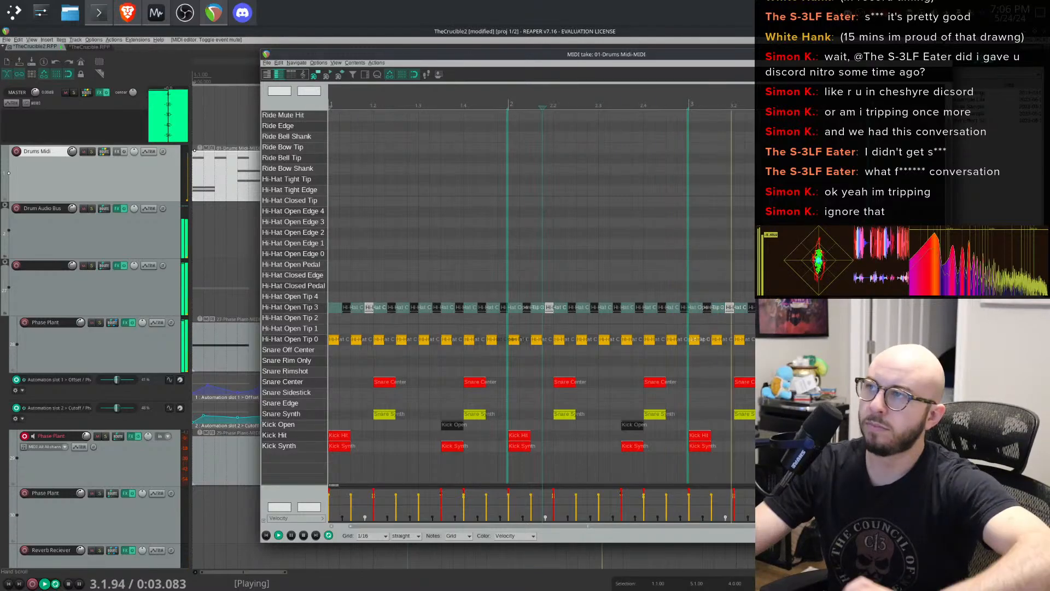
pyautogui.click(944, 54)
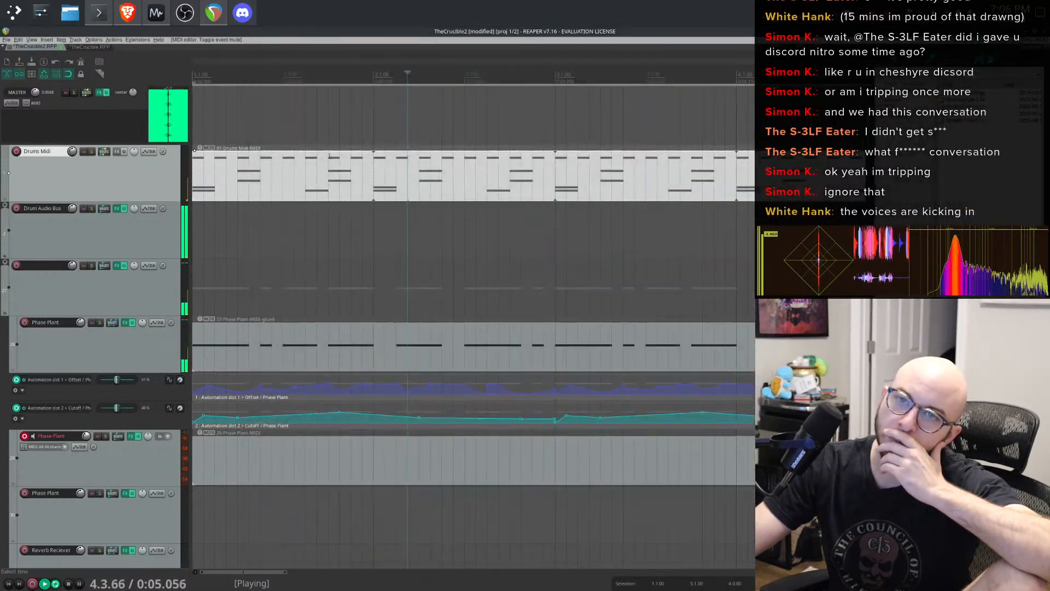
# - Try to rename the empty track below Drum Audio Bus as Bus
pyautogui.scroll(-2, 160, 384)
pyautogui.scroll(2, 136, 449)
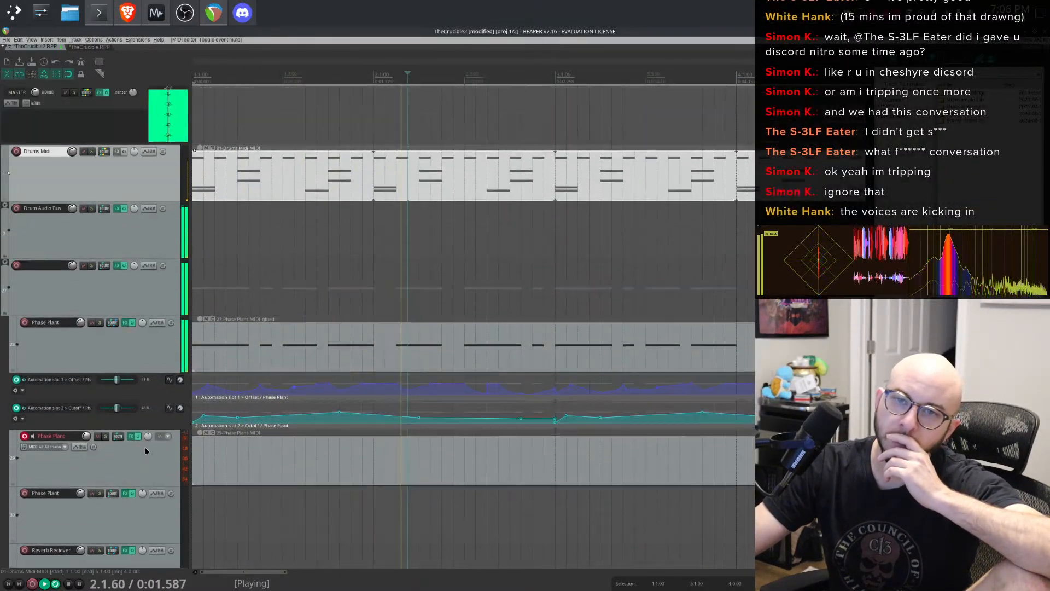
pyautogui.click(52, 266)
pyautogui.write('s')
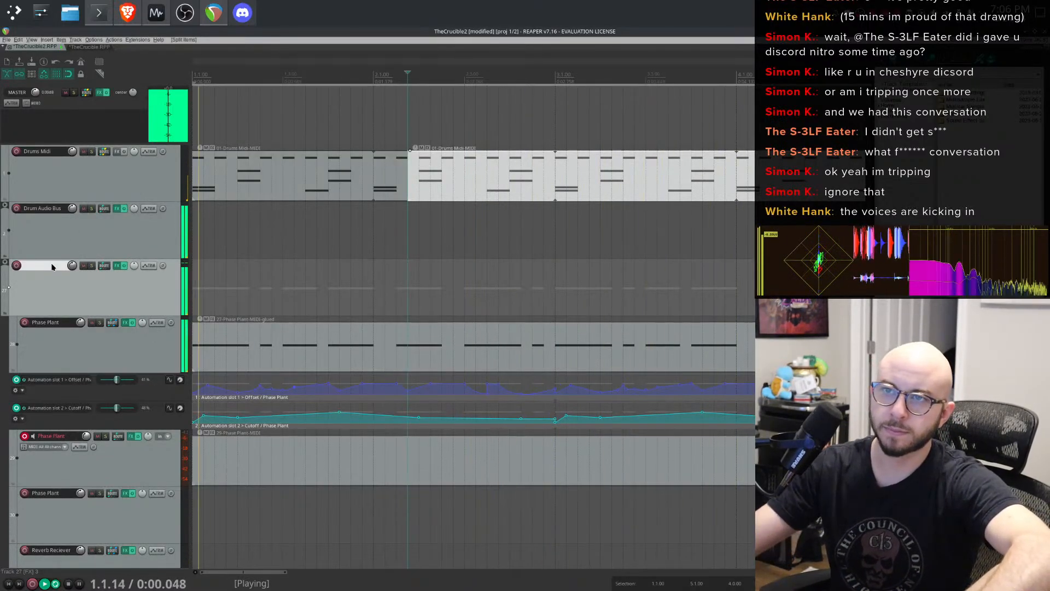
pyautogui.write('Bus')
pyautogui.press('Return')
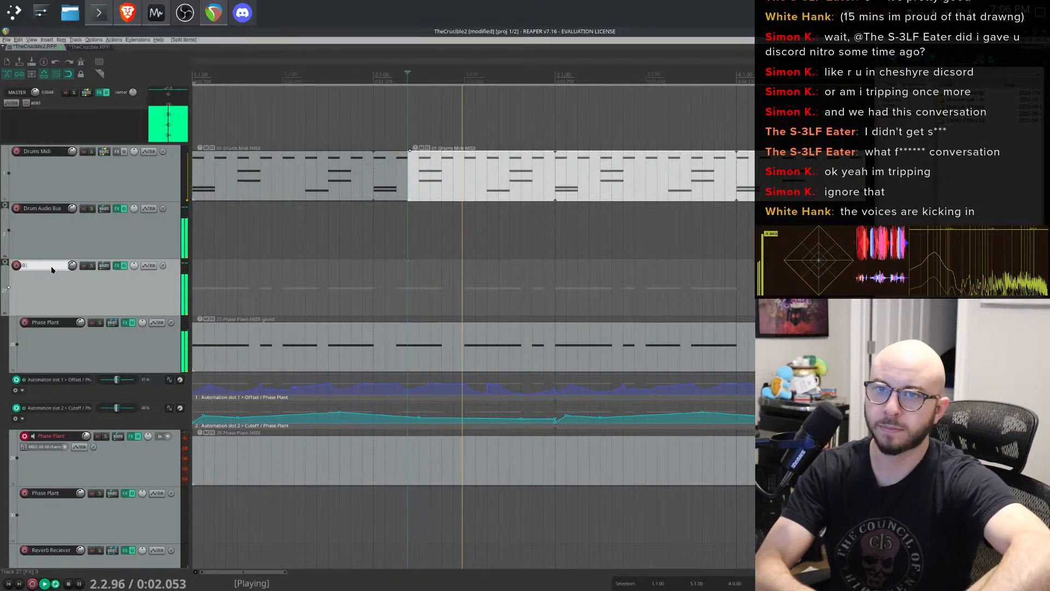
# - Undo the accidental item split and rename, and stop playback
pyautogui.click(232, 184)
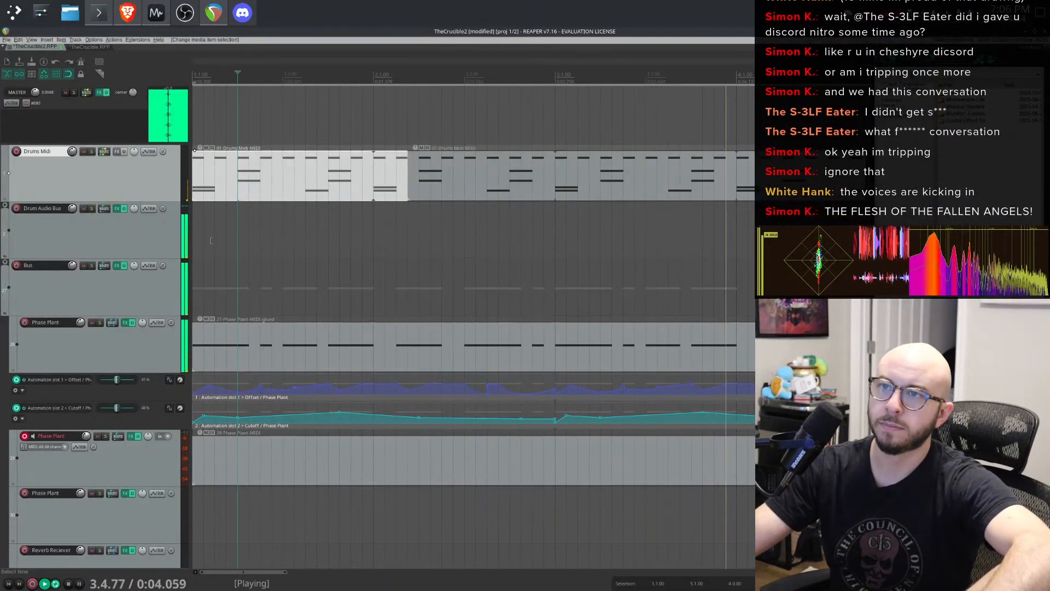
pyautogui.click(235, 233)
pyautogui.hotkey('ctrl', 'z')
pyautogui.hotkey('ctrl', 'z')
pyautogui.hotkey('ctrl', 'z')
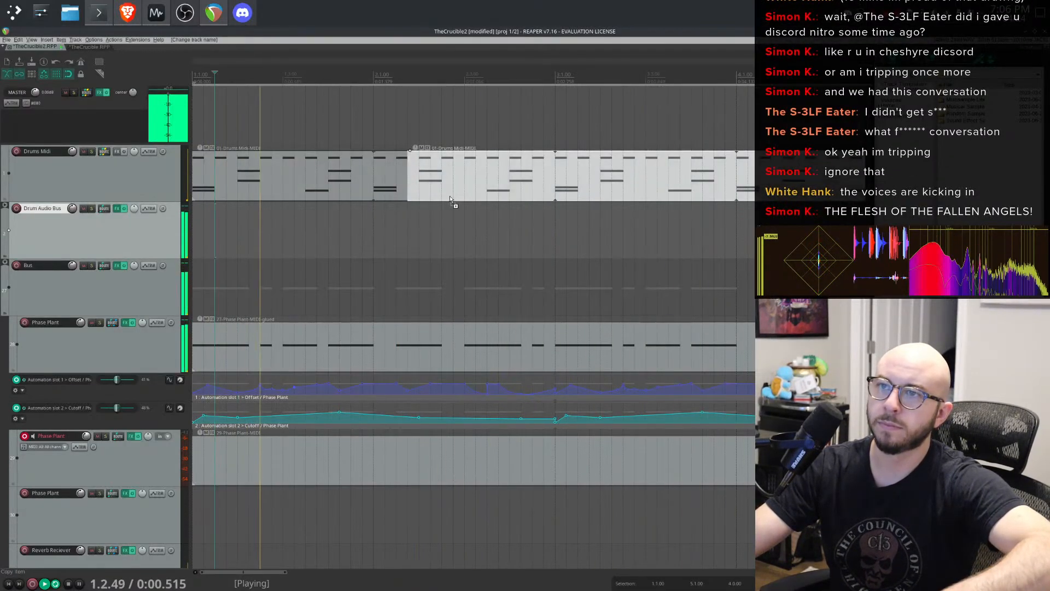
pyautogui.press('space')
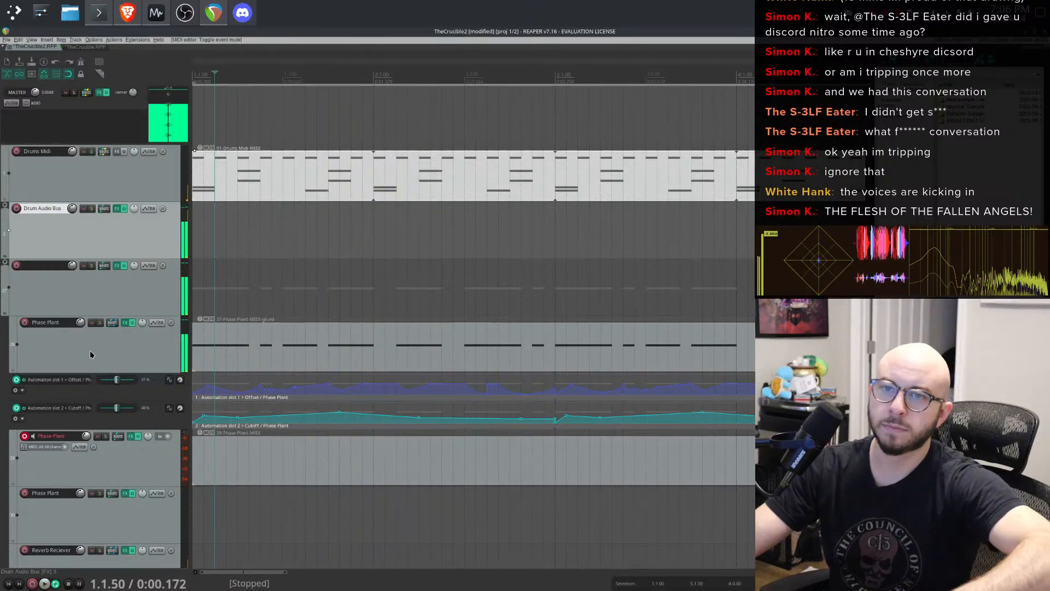
# - Rename the empty track below Drum Audio Bus as Bus
pyautogui.click(45, 266)
pyautogui.write('Bus')
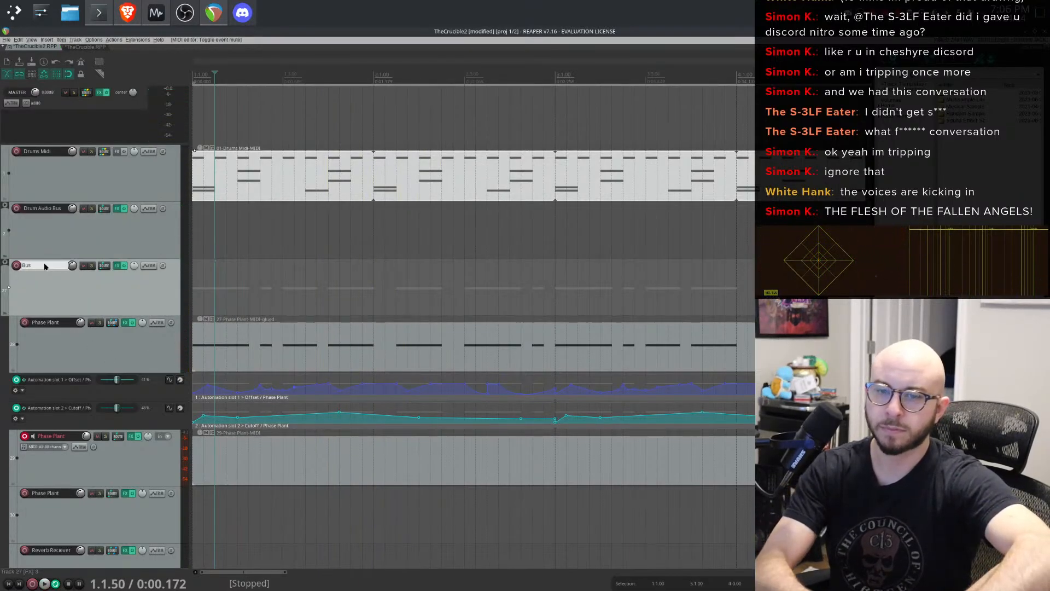
pyautogui.press('Return')
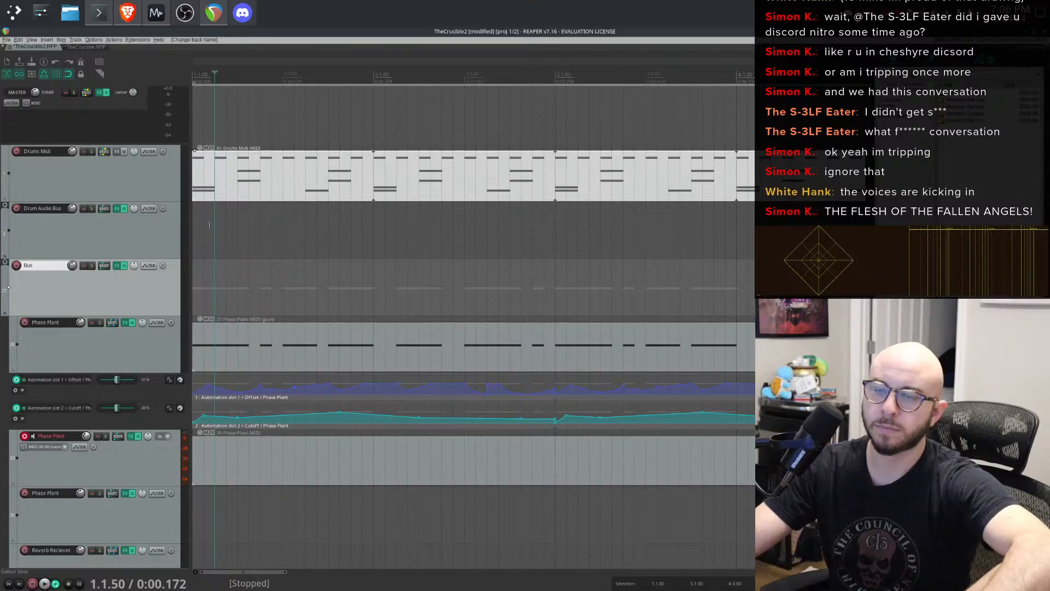
# - Play the loop from the start to listen to the drums
pyautogui.click(195, 226)
pyautogui.press('space')
pyautogui.scroll(-2, 196, 227)
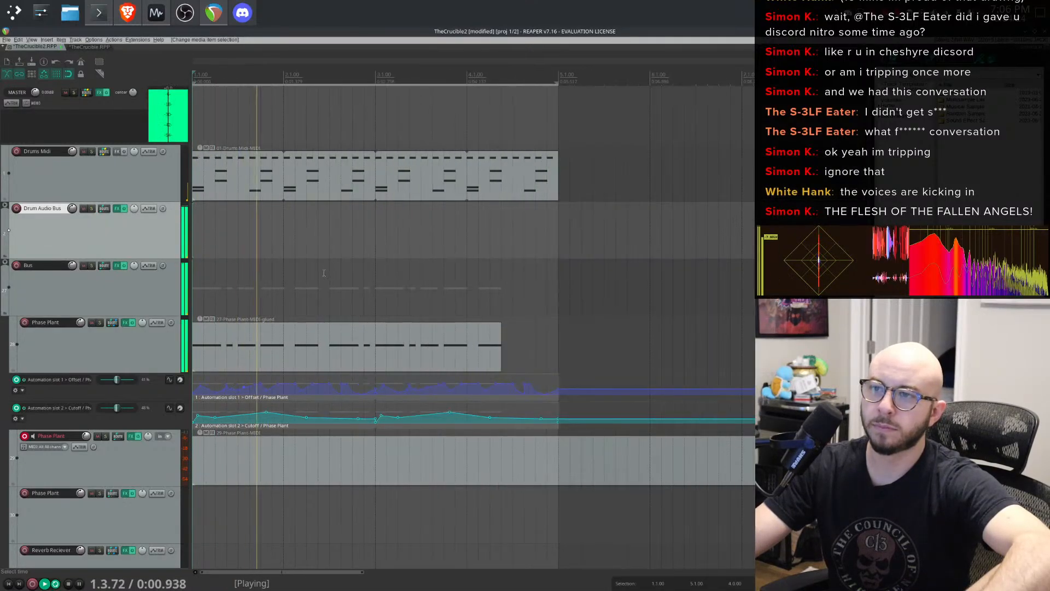
pyautogui.scroll(1, 195, 226)
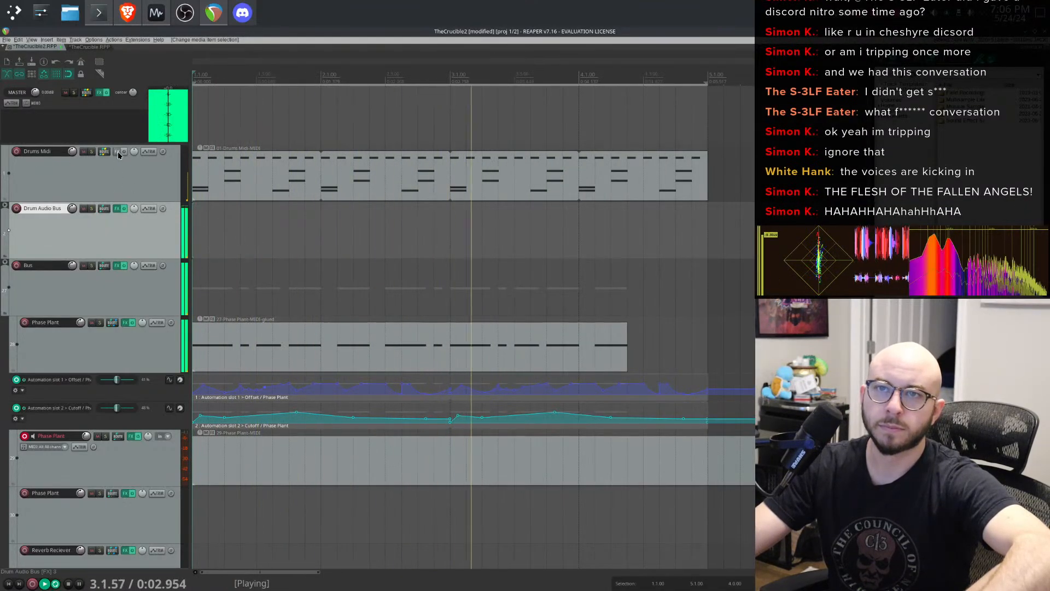
# - Expand the Drum Audio Bus folder and open TAL-Filter-2 in the Hi-Hat Close track's FX chain
pyautogui.click(4, 205)
pyautogui.scroll(-1, 237, 186)
pyautogui.scroll(-5, 129, 246)
pyautogui.scroll(-6, 110, 253)
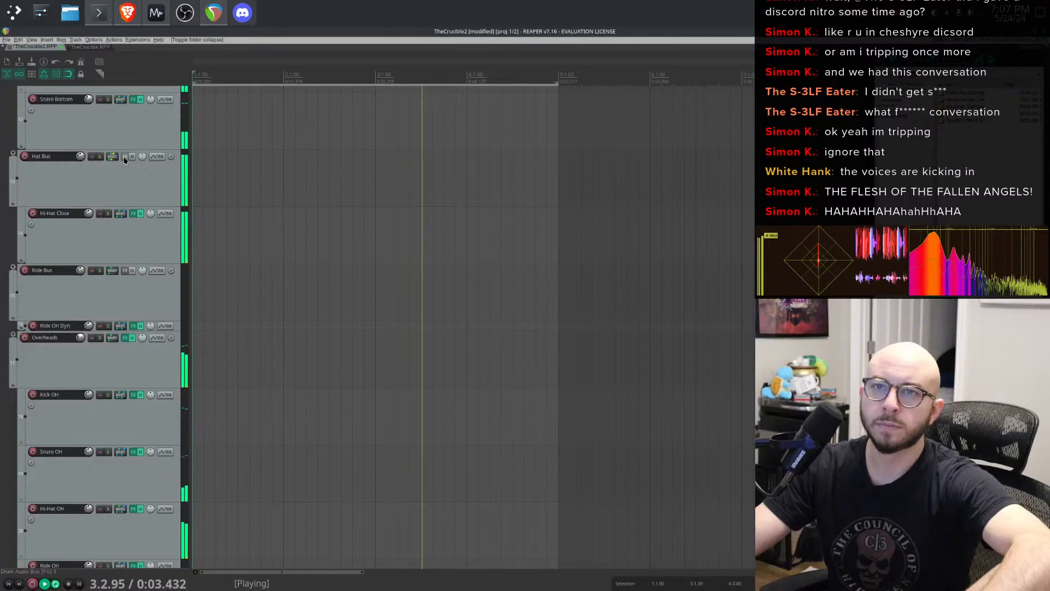
pyautogui.click(133, 213)
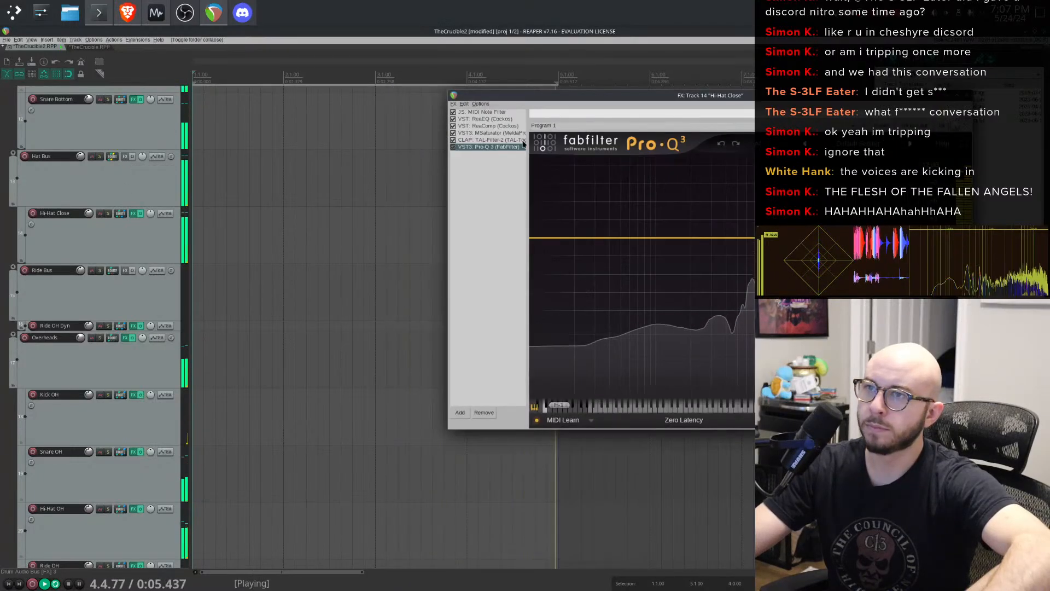
pyautogui.press('Up')
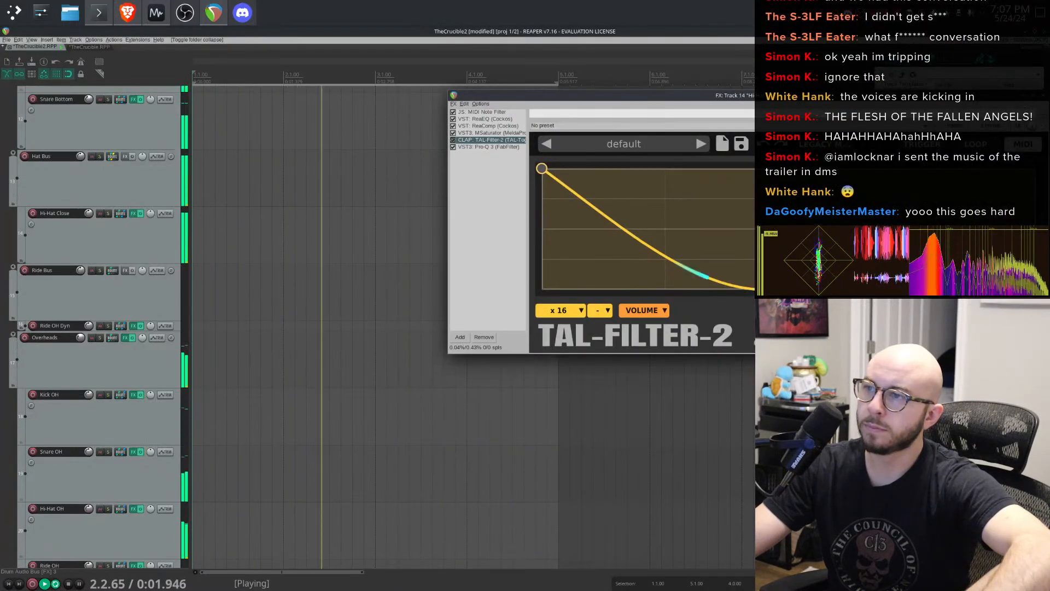
# - Try bending the TAL-Filter-2 volume curve and adding a point to it
pyautogui.moveTo(789, 288); pyautogui.dragTo(714, 302)
pyautogui.doubleClick(741, 232)
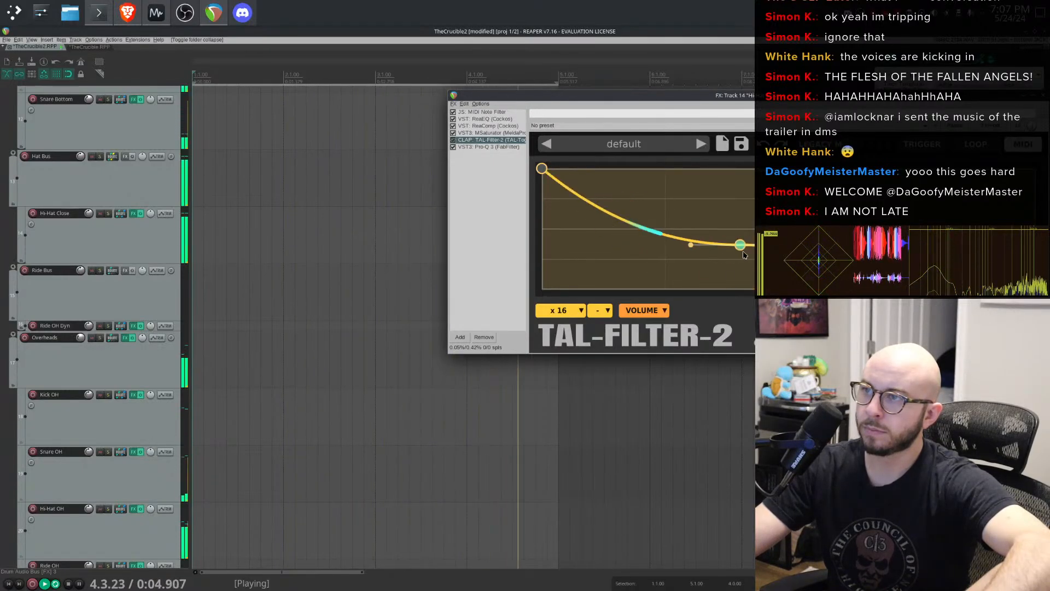
pyautogui.moveTo(744, 255); pyautogui.dragTo(762, 296)
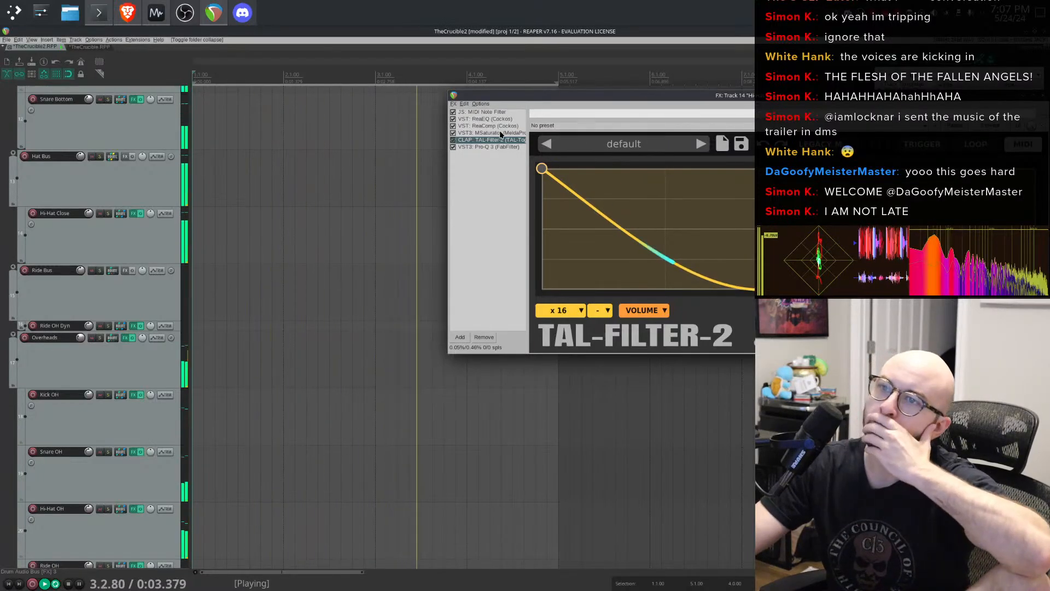
# - Solo the Drum Audio Bus track
pyautogui.scroll(10, 156, 241)
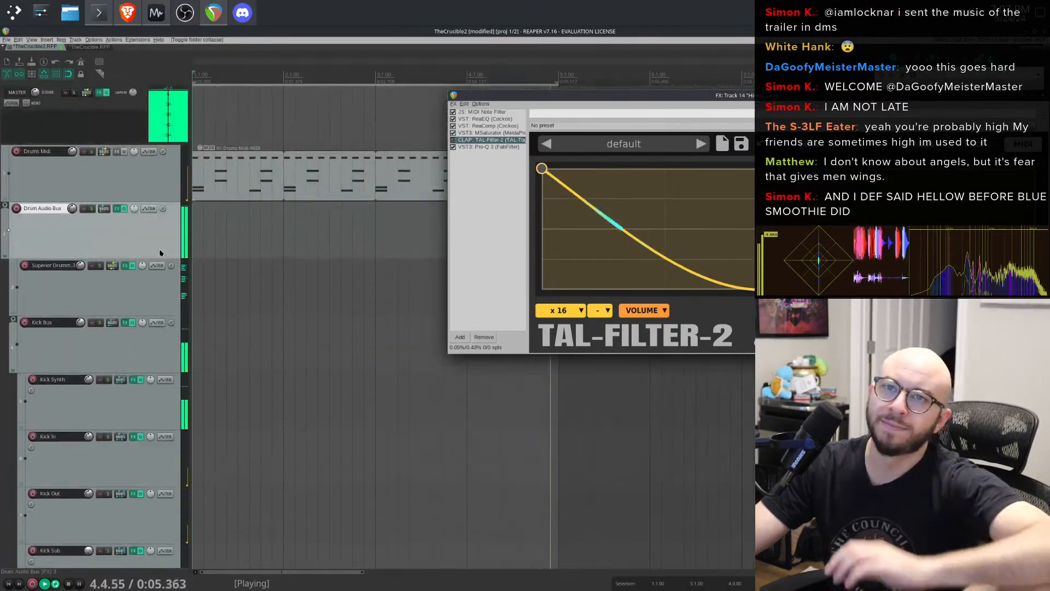
pyautogui.click(91, 208)
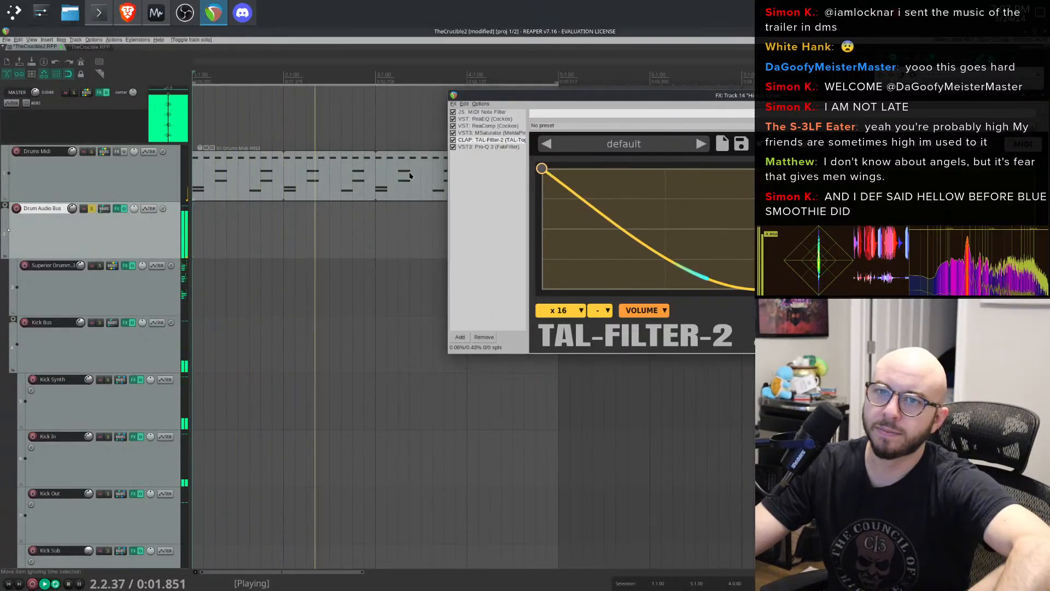
# - Reshape the TAL-Filter-2 volume curve to hold full level, then drop steeply near the end
pyautogui.moveTo(776, 288); pyautogui.dragTo(832, 264)
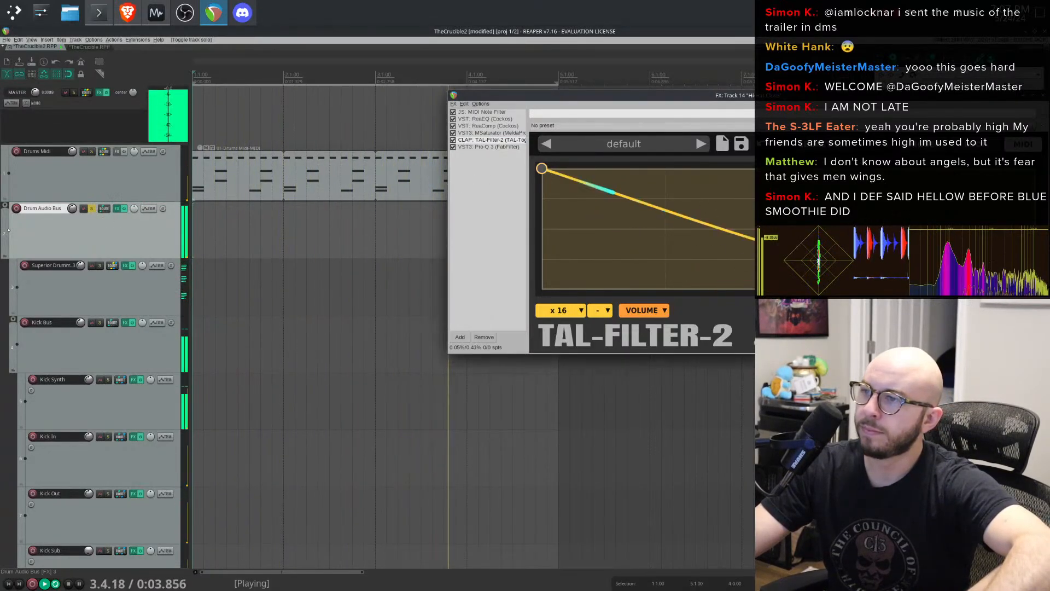
pyautogui.moveTo(678, 216); pyautogui.dragTo(657, 151)
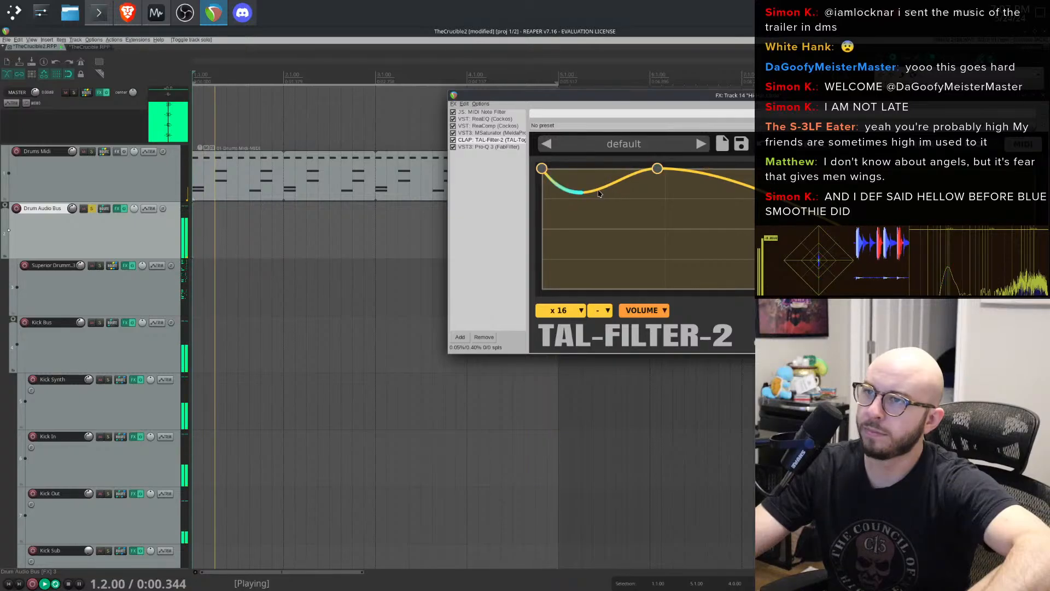
pyautogui.doubleClick(658, 169)
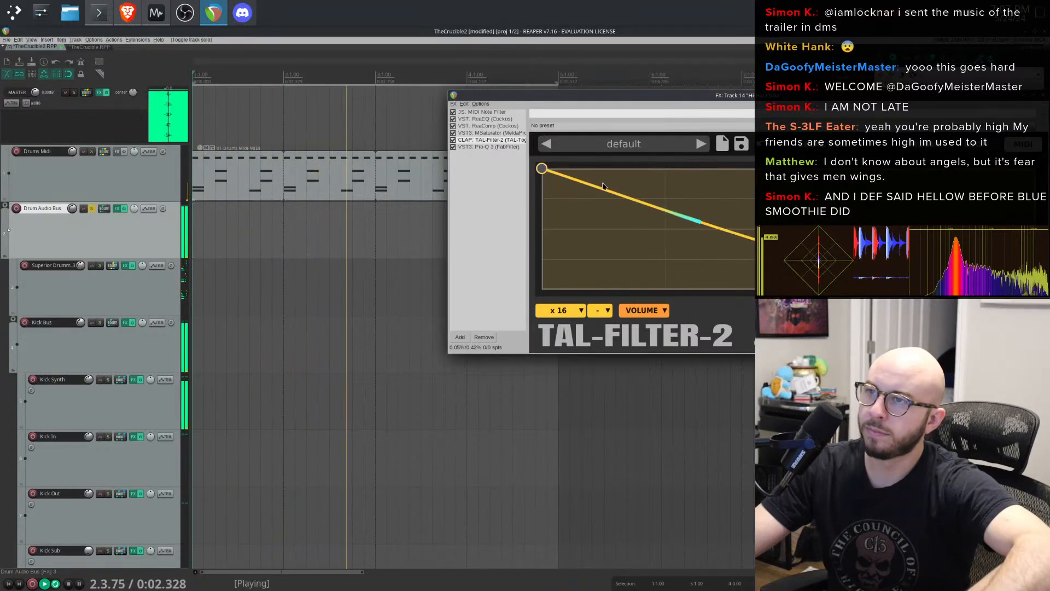
pyautogui.moveTo(581, 182); pyautogui.dragTo(690, 156)
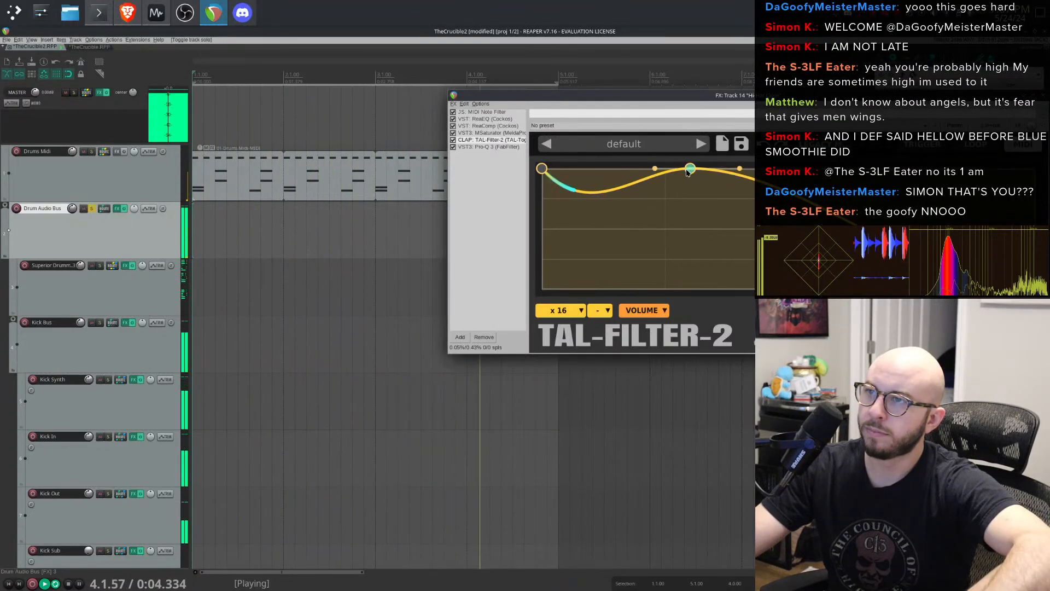
pyautogui.moveTo(585, 223); pyautogui.dragTo(618, 163)
pyautogui.moveTo(690, 168); pyautogui.dragTo(725, 293)
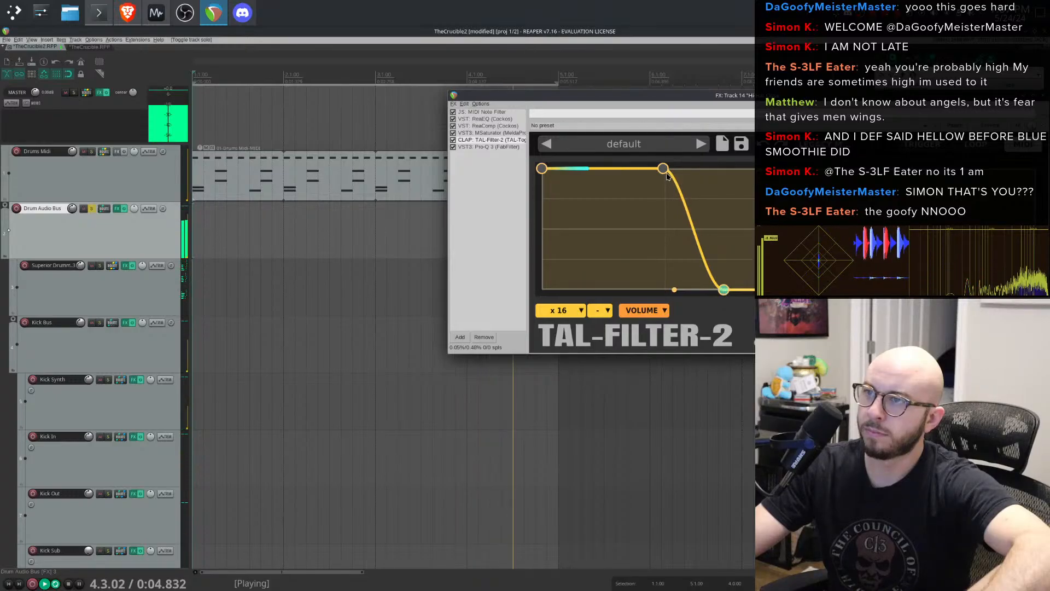
pyautogui.moveTo(616, 144); pyautogui.dragTo(699, 164)
pyautogui.moveTo(724, 289); pyautogui.dragTo(1020, 290)
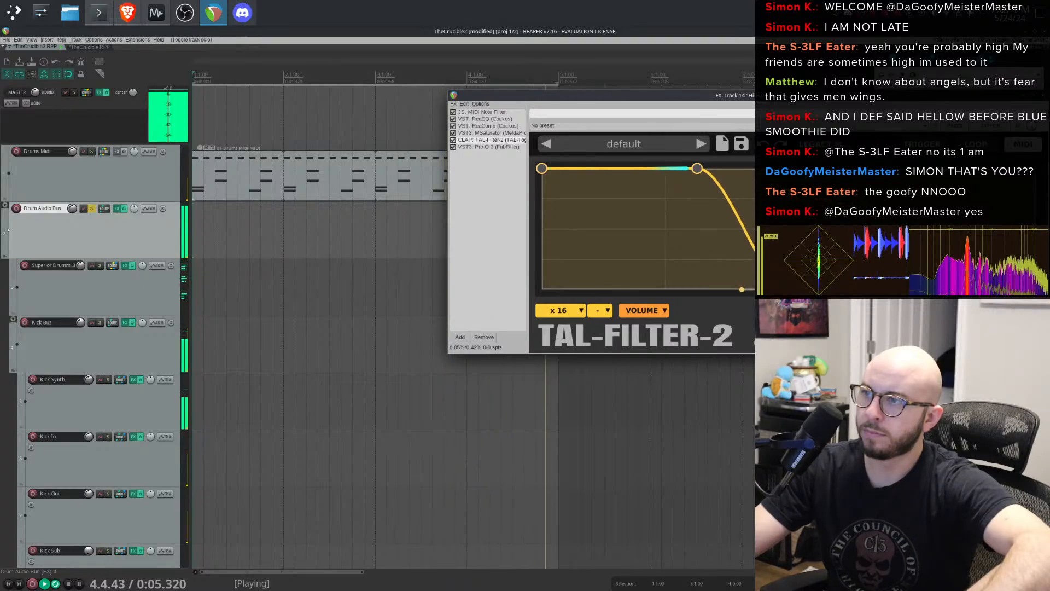
# - Move the TAL-Filter-2 volume curve's hold point earlier for a gentler fade, and close the FX window
pyautogui.moveTo(699, 170); pyautogui.dragTo(615, 168)
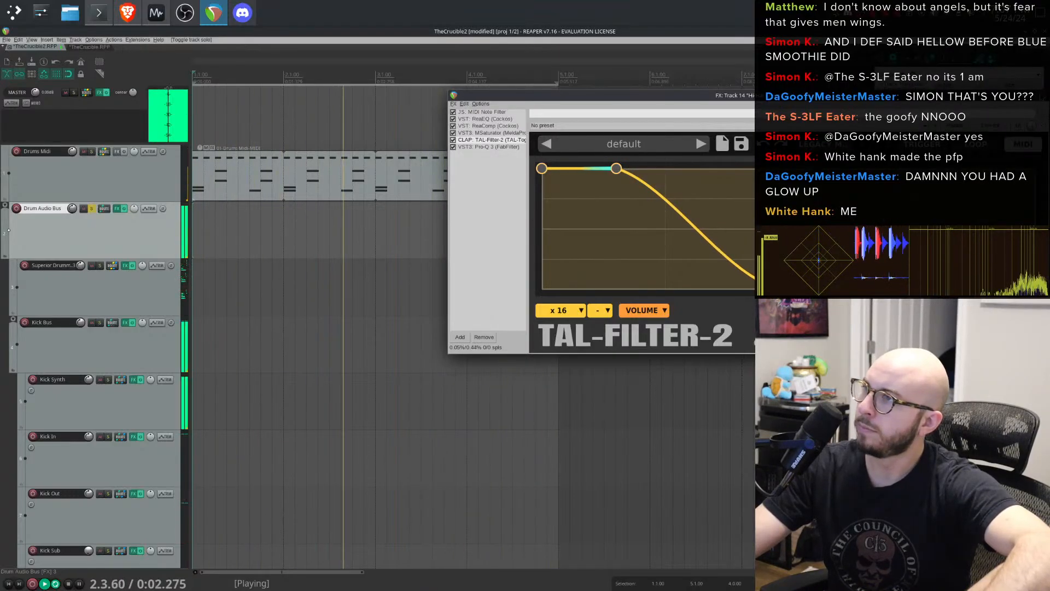
pyautogui.click(1037, 95)
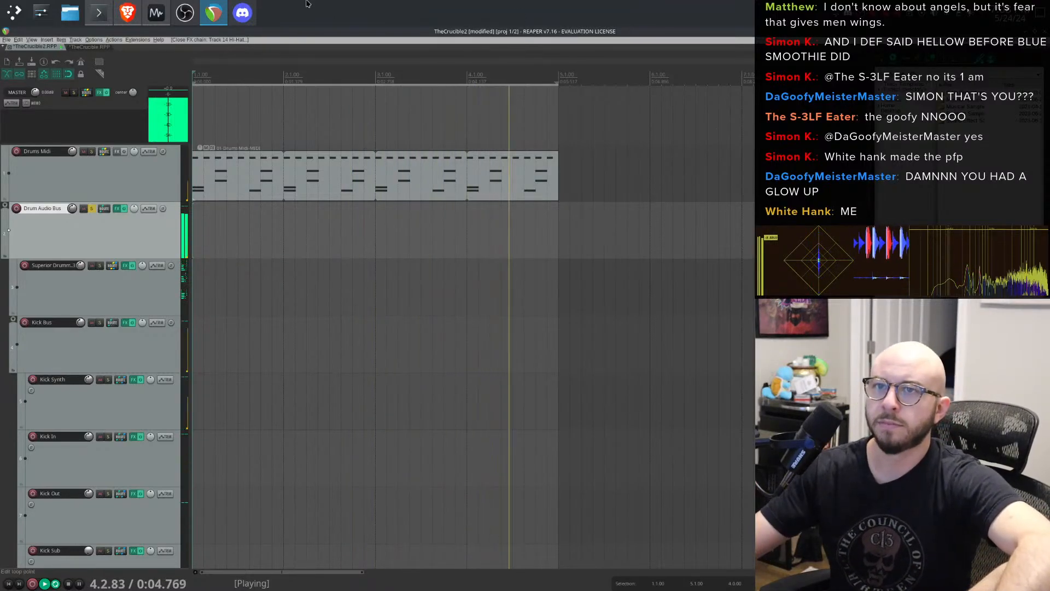
# - Unsolo the Drum Audio Bus track and collapse its folder
pyautogui.click(86, 208)
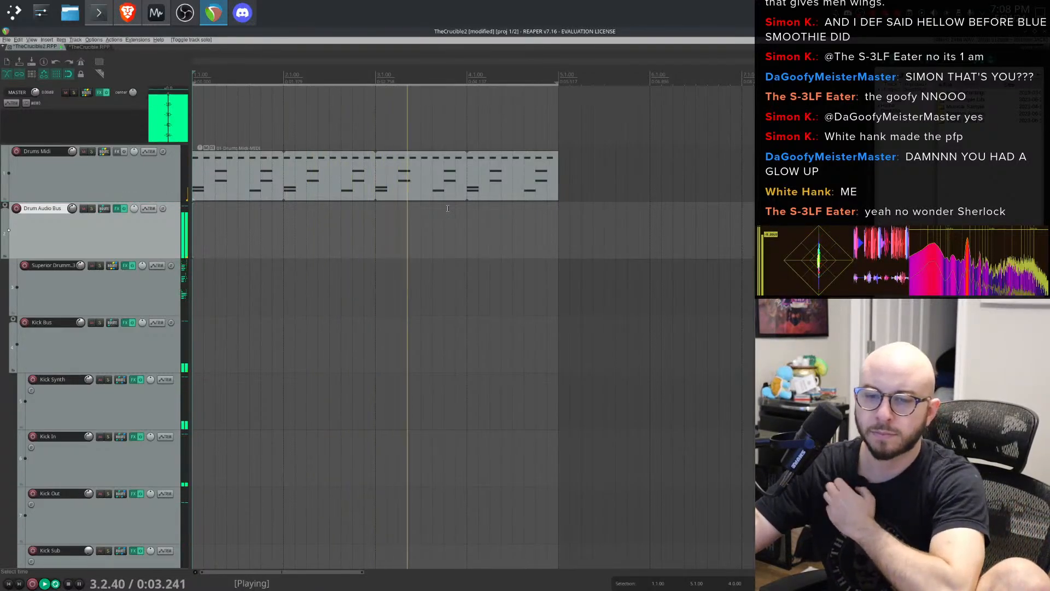
pyautogui.scroll(4, 383, 268)
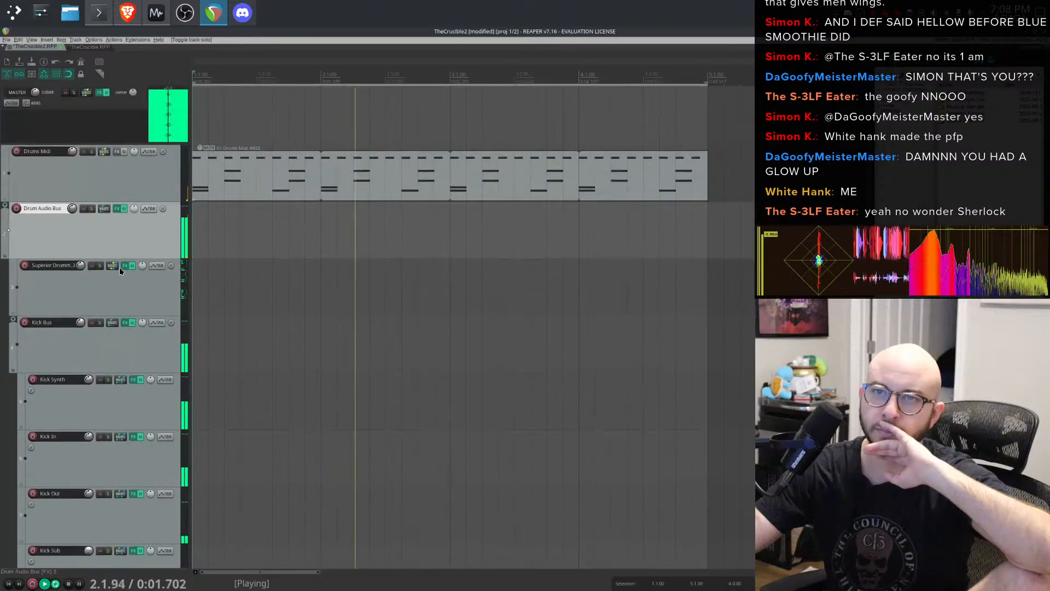
pyautogui.doubleClick(101, 238)
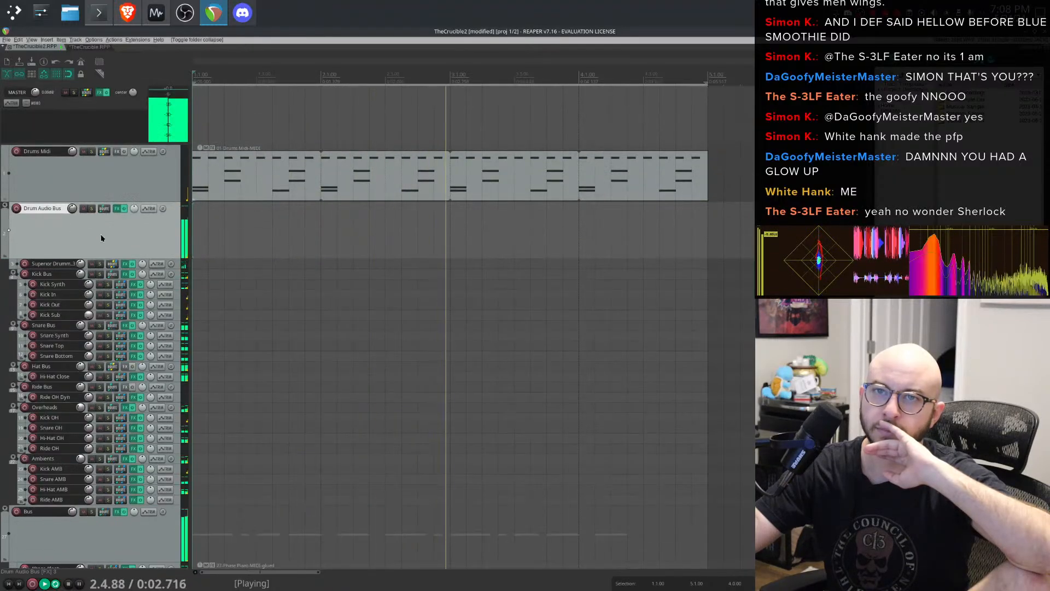
pyautogui.click(4, 208)
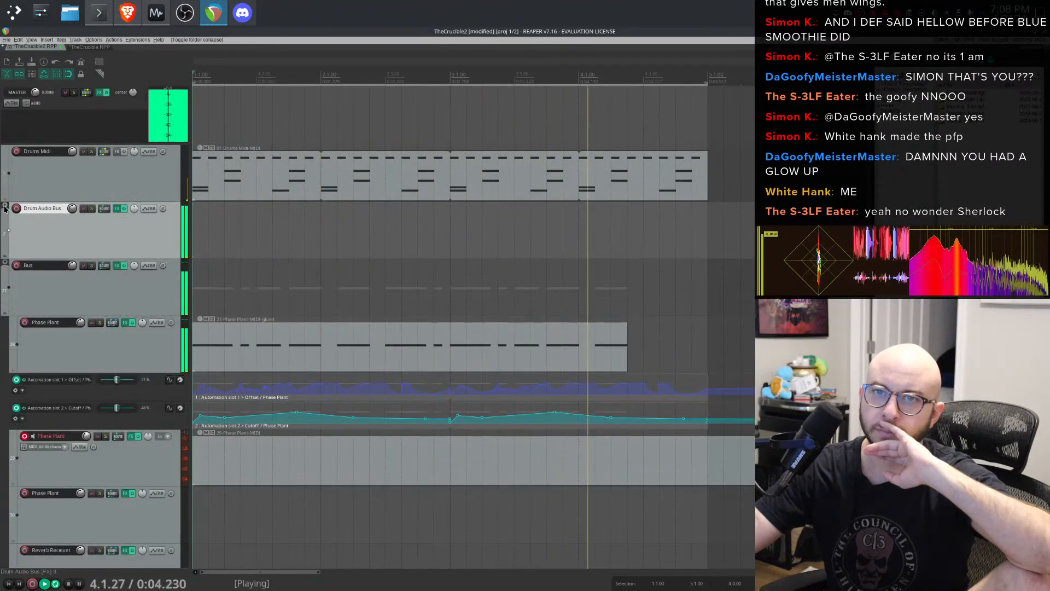
# - Open Phase Plant on the Phase Plant track, set the second oscillator's harmonic to +8.000, and briefly bypass the first group
pyautogui.click(126, 323)
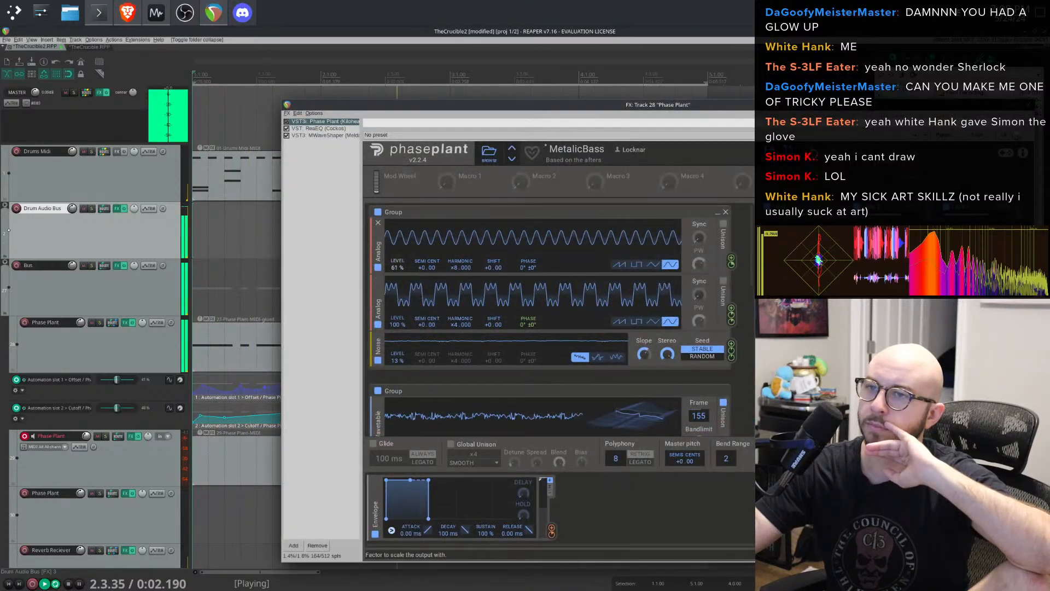
pyautogui.moveTo(451, 331); pyautogui.dragTo(452, 309)
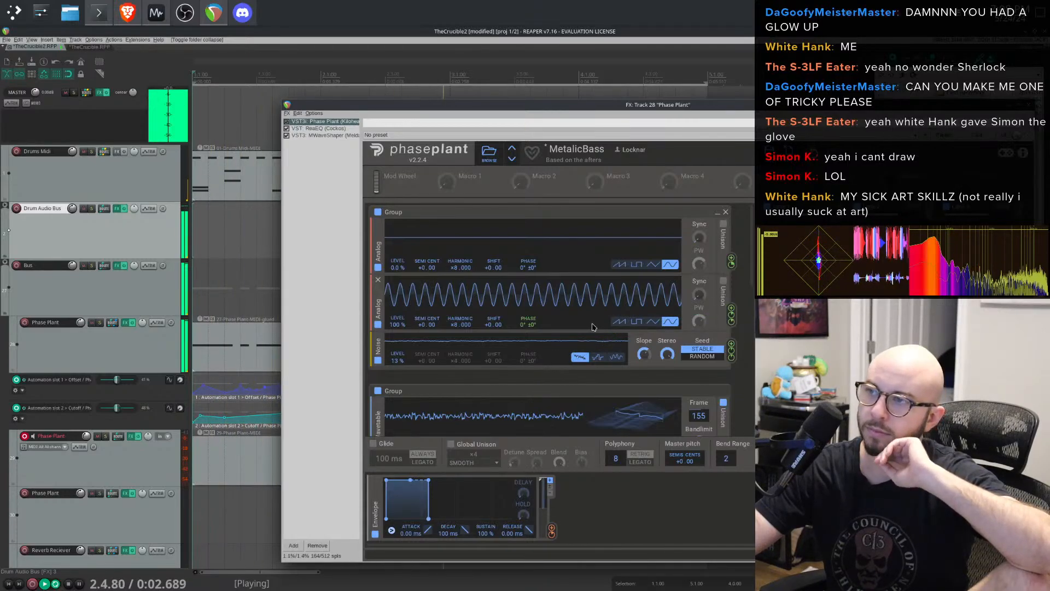
pyautogui.click(378, 213)
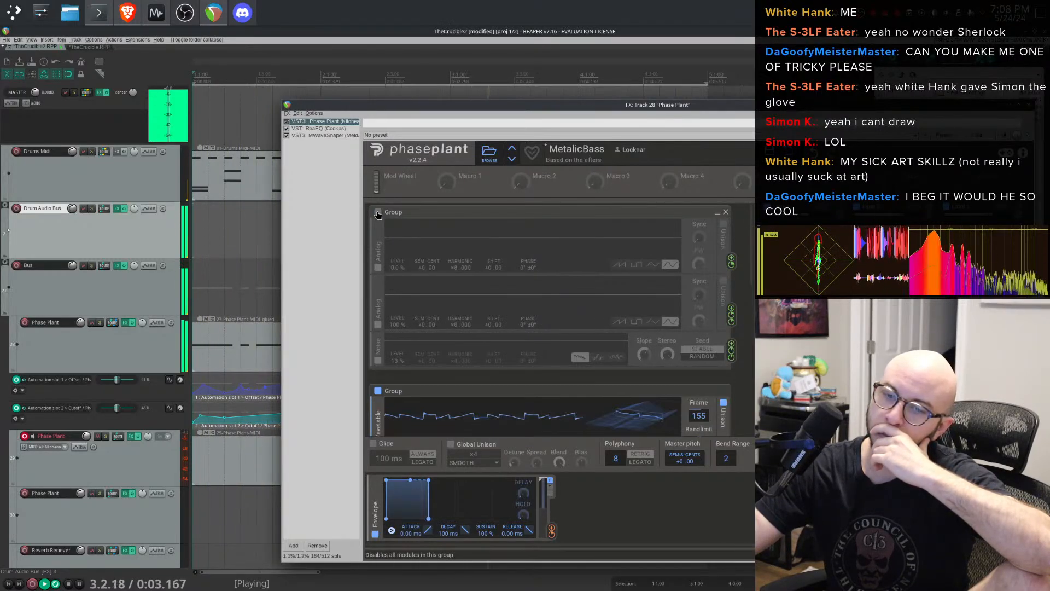
pyautogui.click(378, 212)
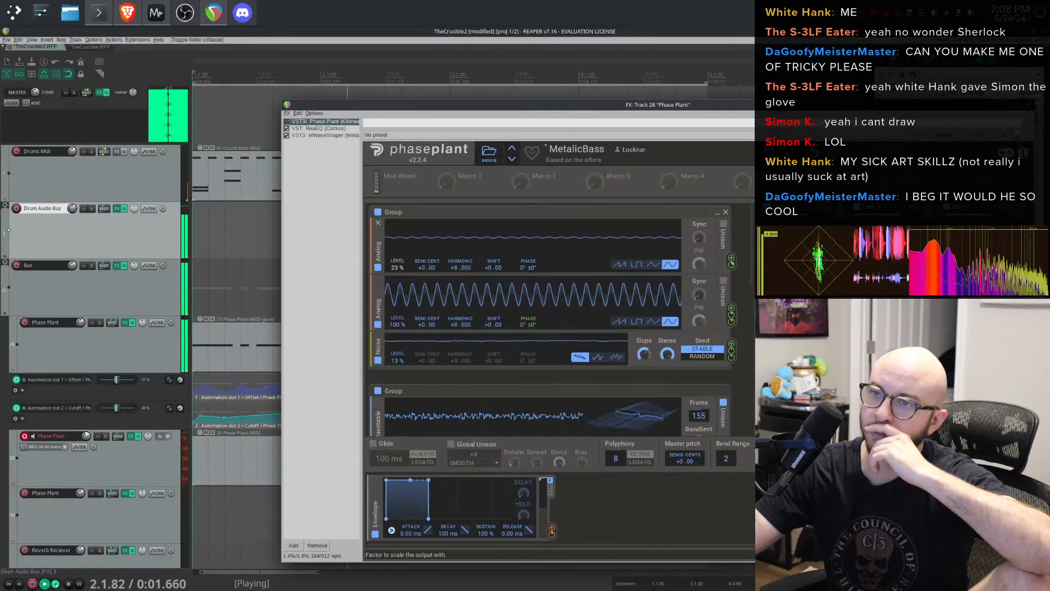
# - Set the first oscillator's level to 69%, return the second oscillator's harmonic to +4.000, and close Phase Plant
pyautogui.moveTo(397, 267); pyautogui.dragTo(398, 225)
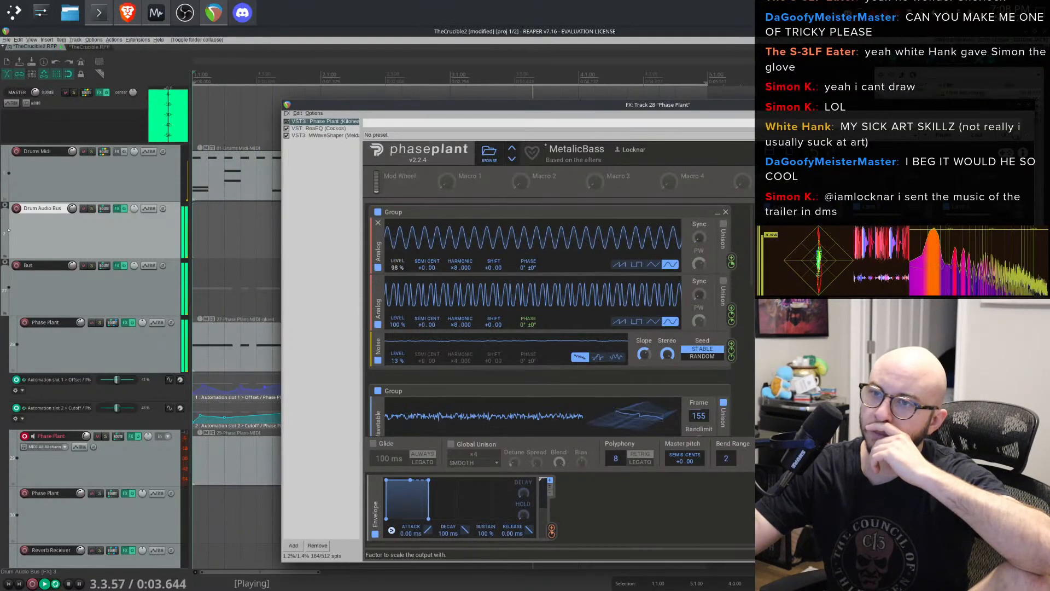
pyautogui.moveTo(454, 324); pyautogui.dragTo(455, 348)
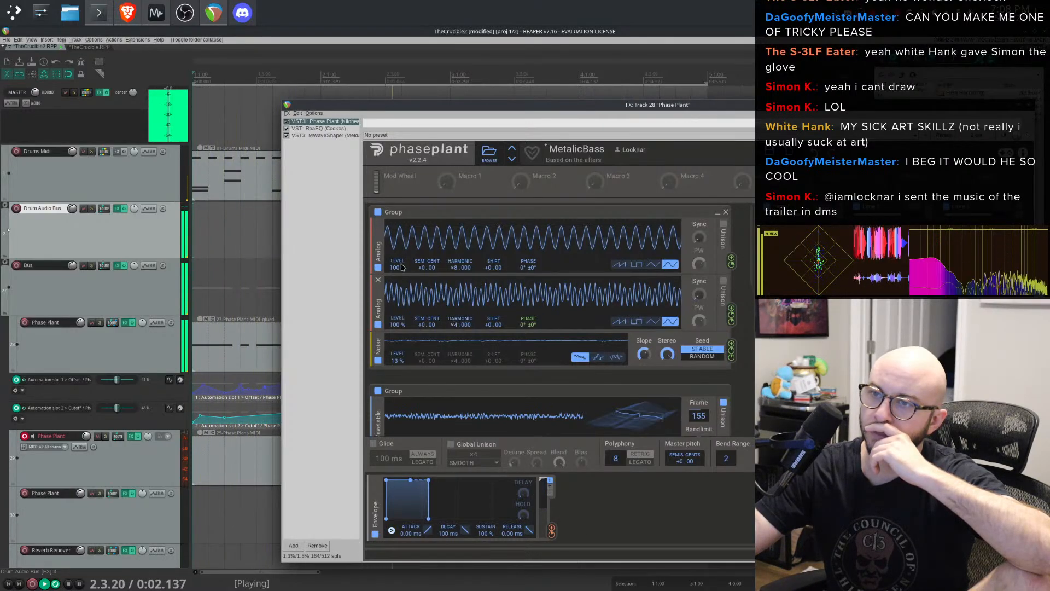
pyautogui.moveTo(398, 267); pyautogui.dragTo(398, 284)
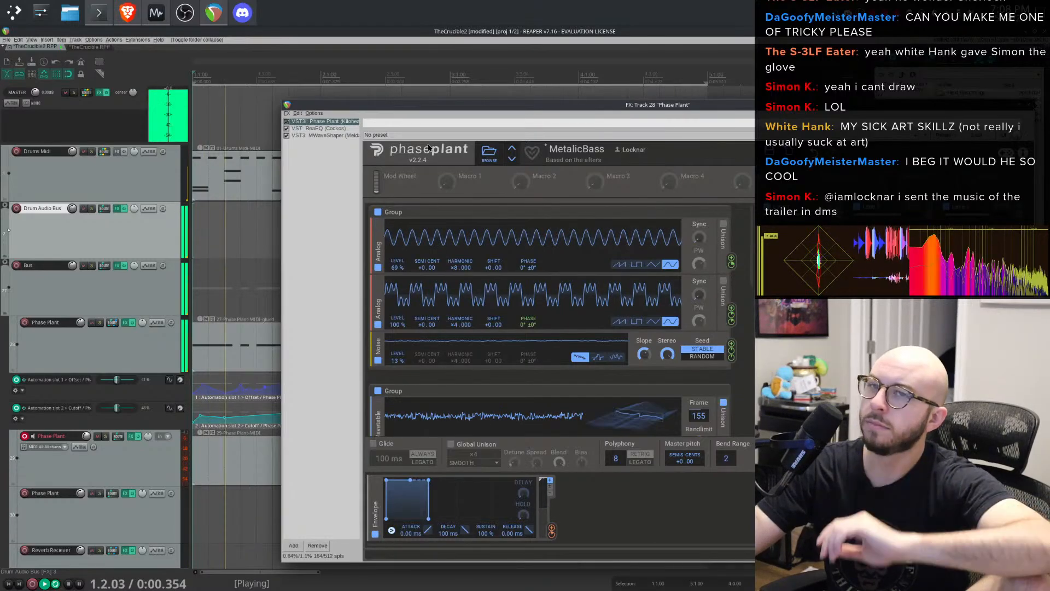
pyautogui.press('Escape')
# - Temporarily mute the Drums Midi track to audition the other parts, then unmute it
pyautogui.press('space')
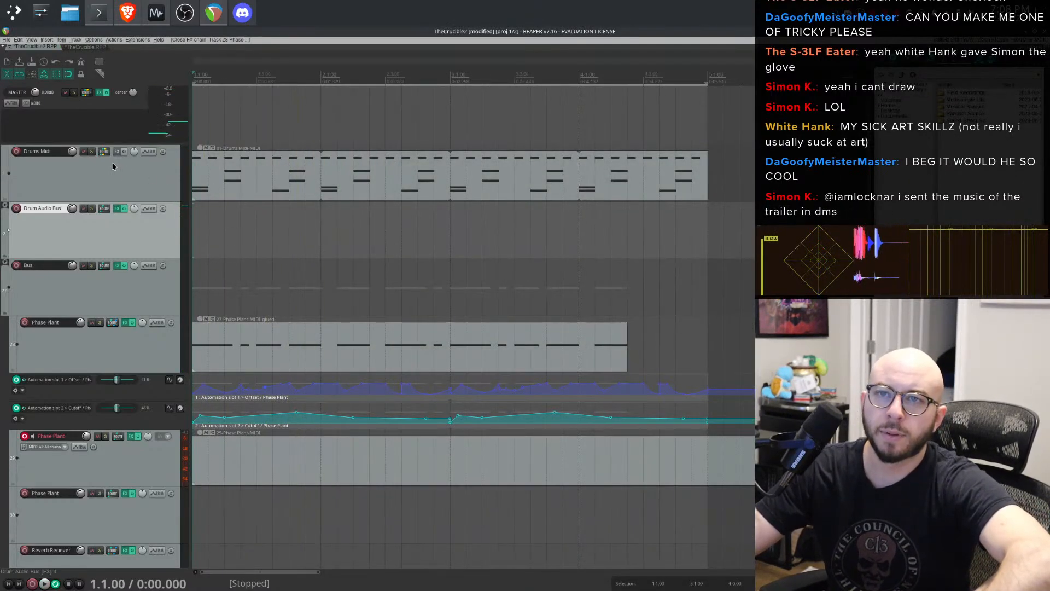
pyautogui.press('space')
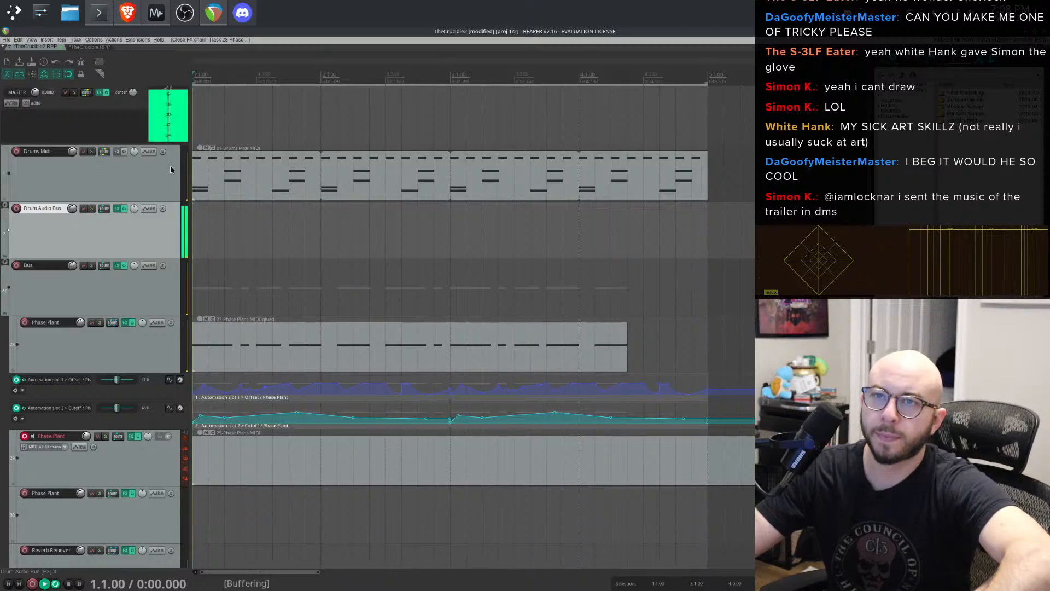
pyautogui.press('space')
pyautogui.click(83, 151)
pyautogui.press('space')
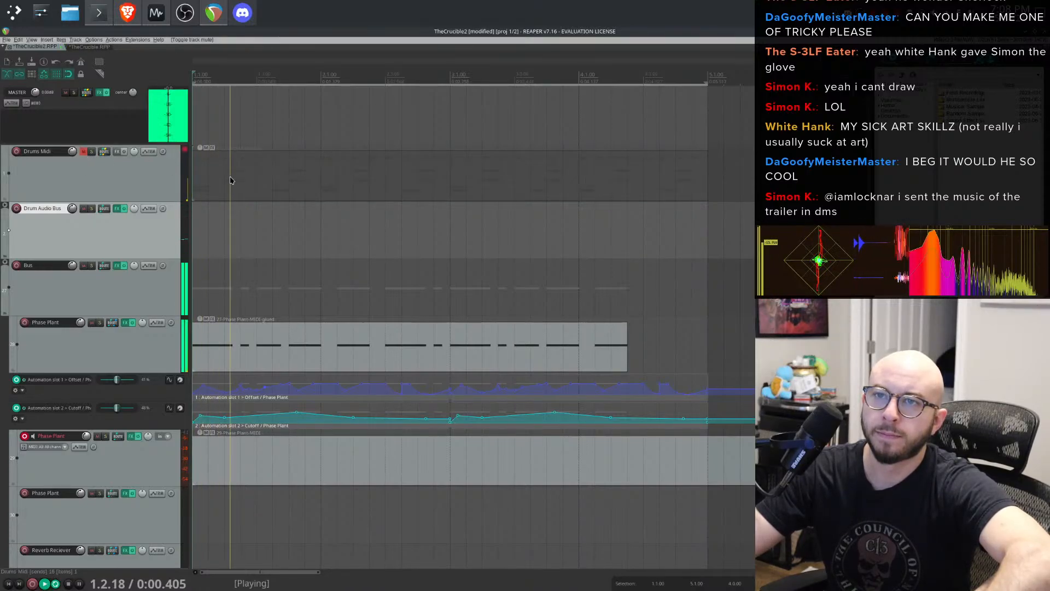
pyautogui.click(135, 175)
pyautogui.press('space')
pyautogui.click(89, 221)
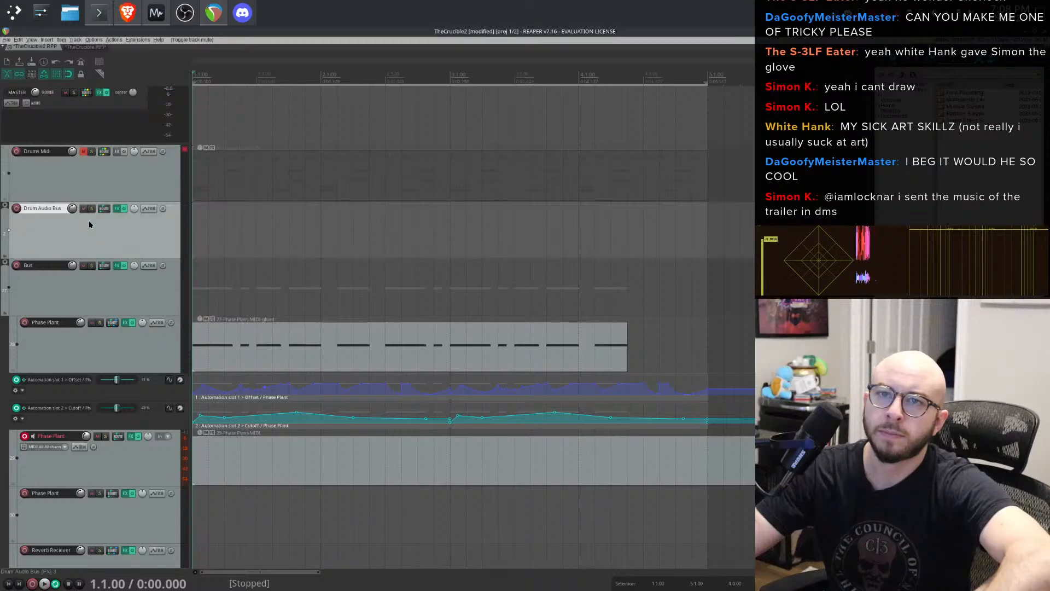
pyautogui.rightClick(93, 234)
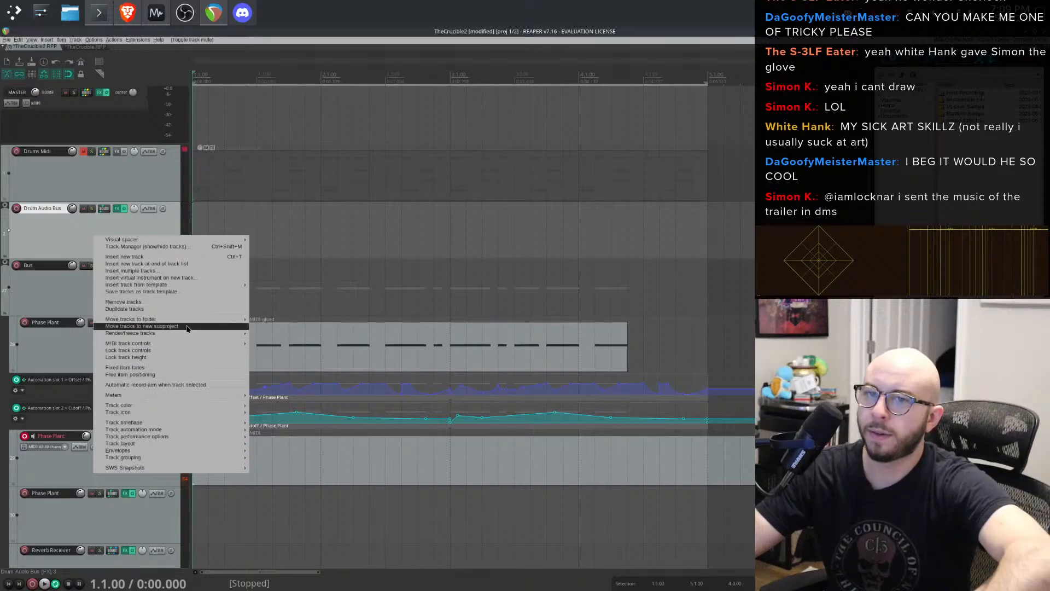
pyautogui.click(57, 235)
pyautogui.press('space')
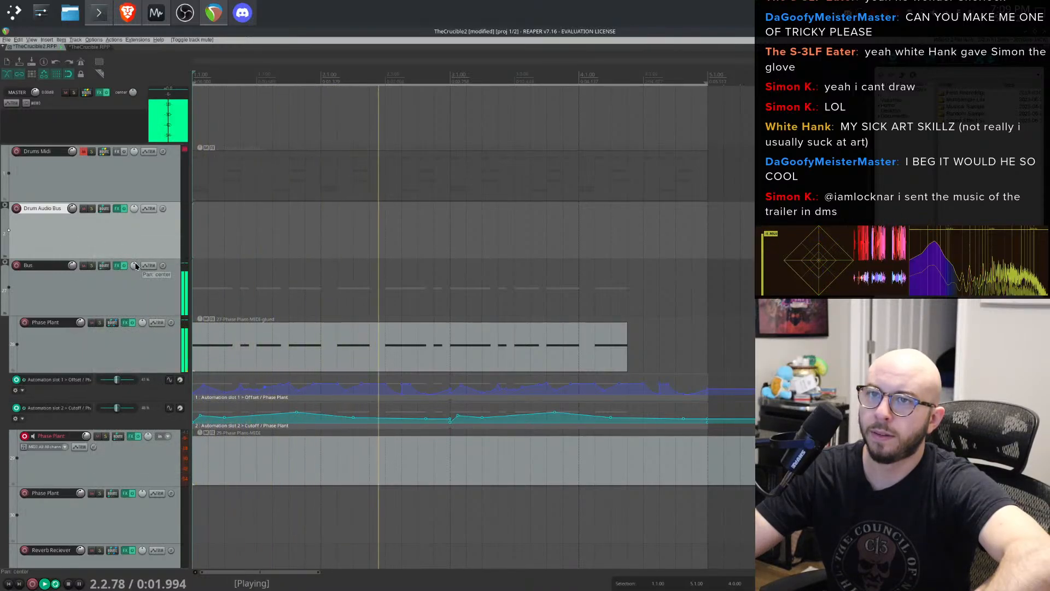
pyautogui.click(83, 152)
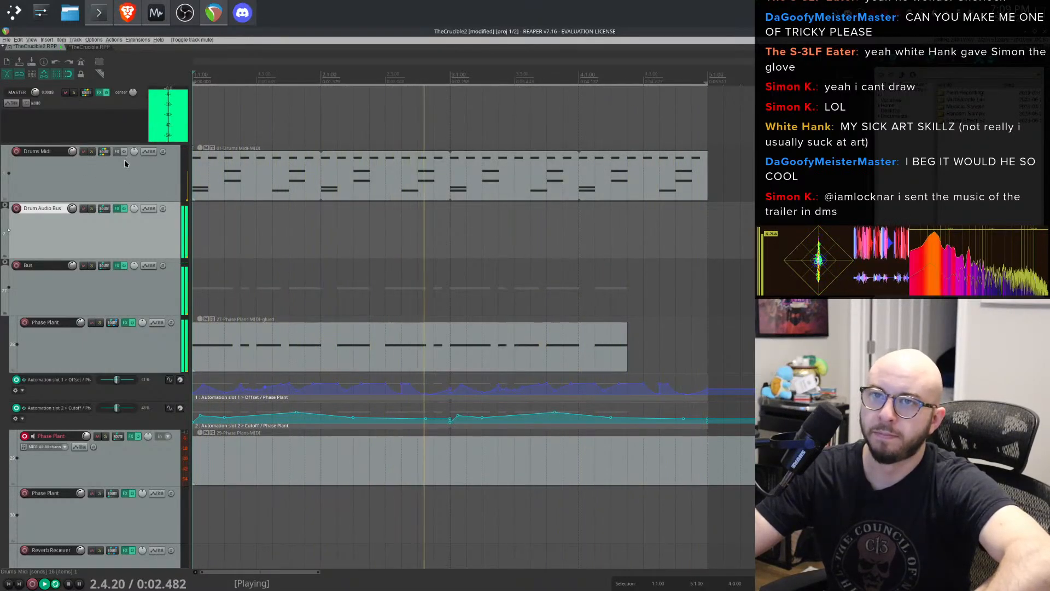
# - Solo the Phase Plant track and audition it on its own
pyautogui.click(99, 323)
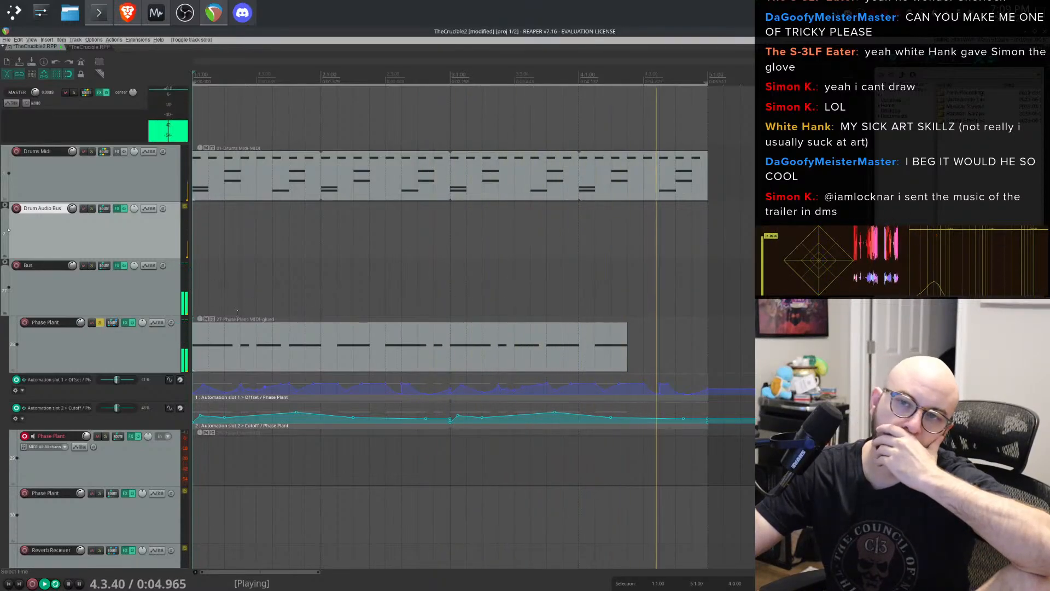
pyautogui.click(101, 323)
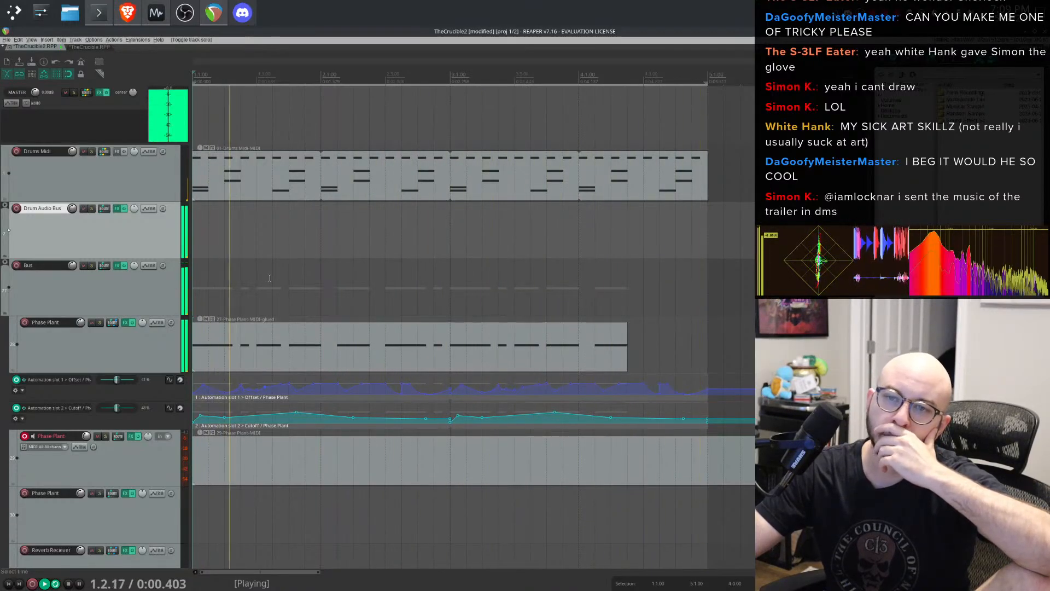
pyautogui.scroll(2, 228, 381)
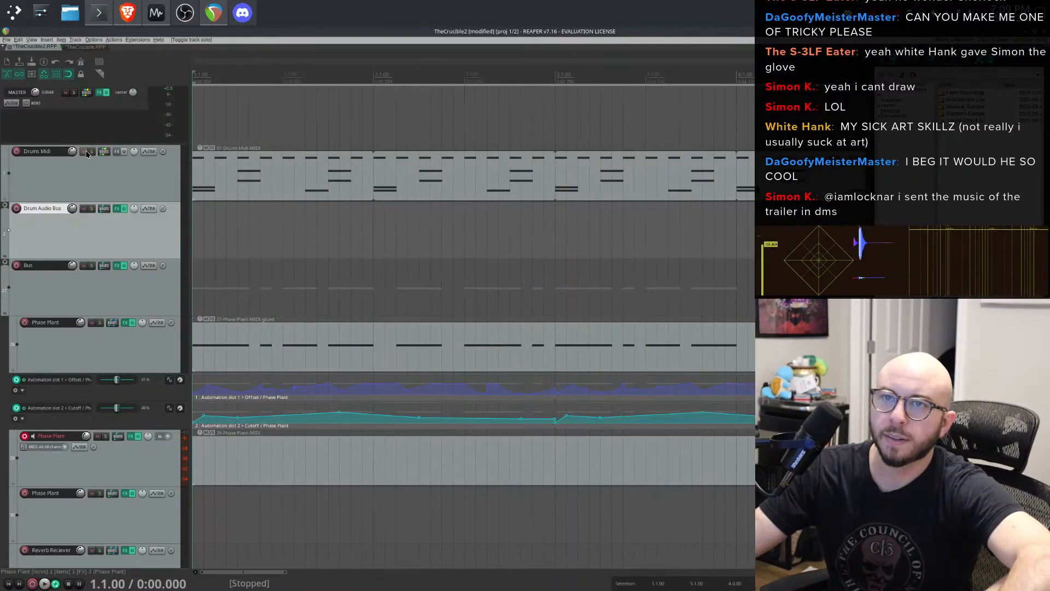
pyautogui.press('space')
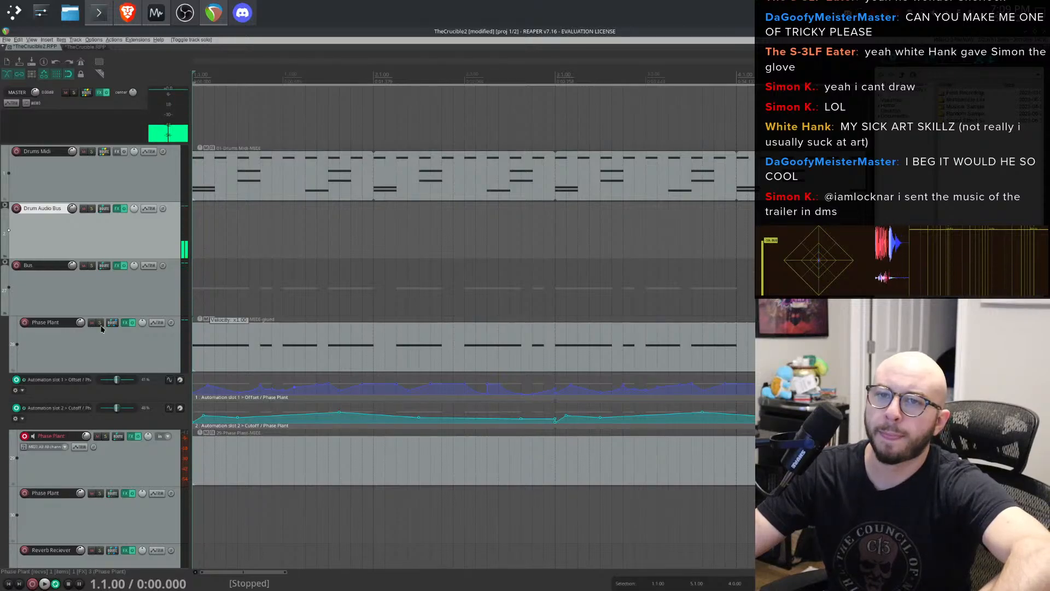
pyautogui.scroll(-2, 100, 304)
pyautogui.scroll(2, 100, 305)
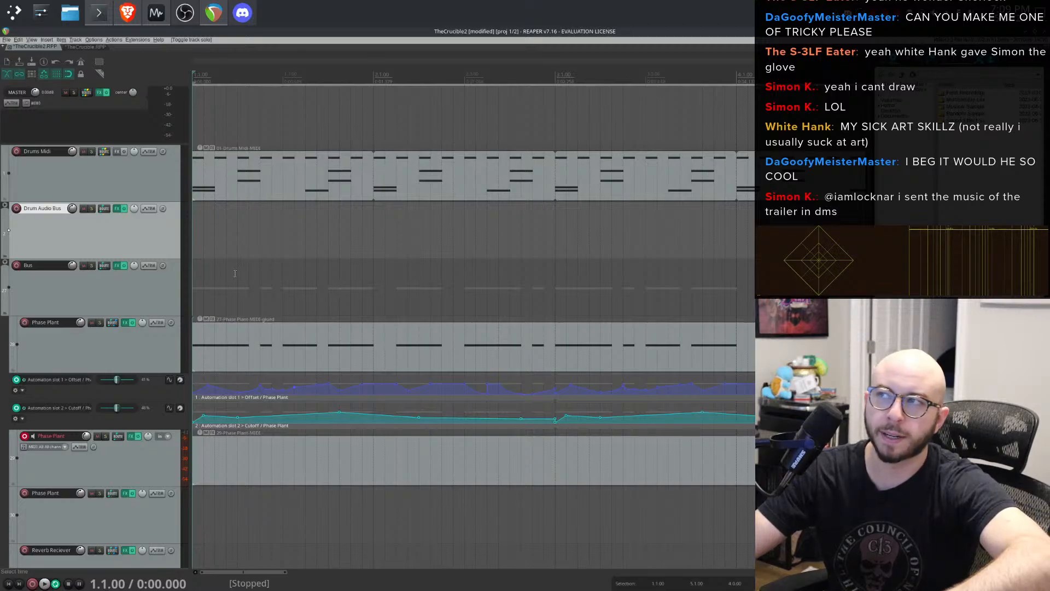
pyautogui.press('space')
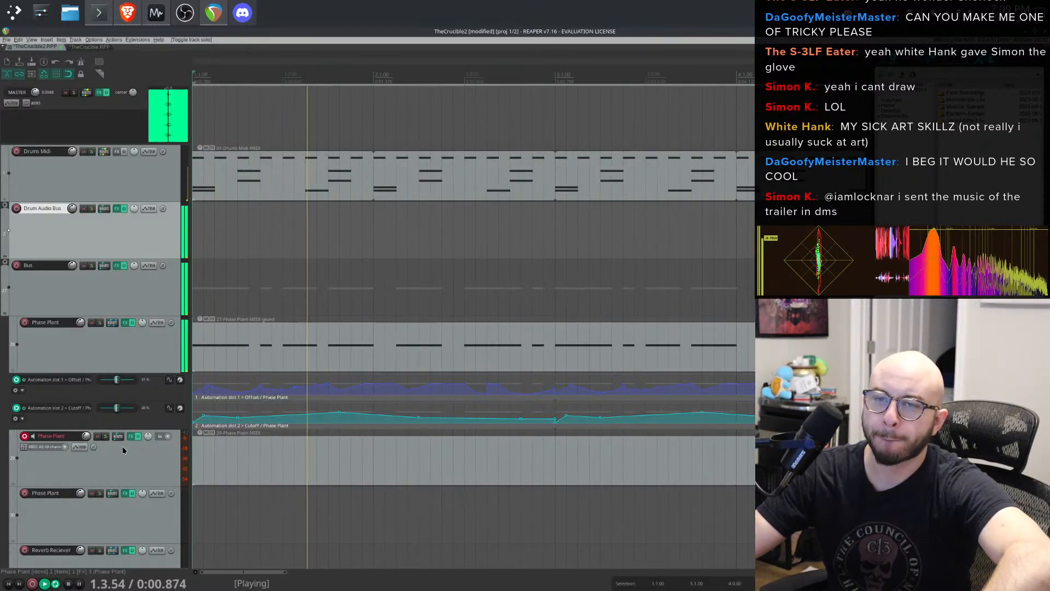
pyautogui.click(100, 323)
pyautogui.press('space')
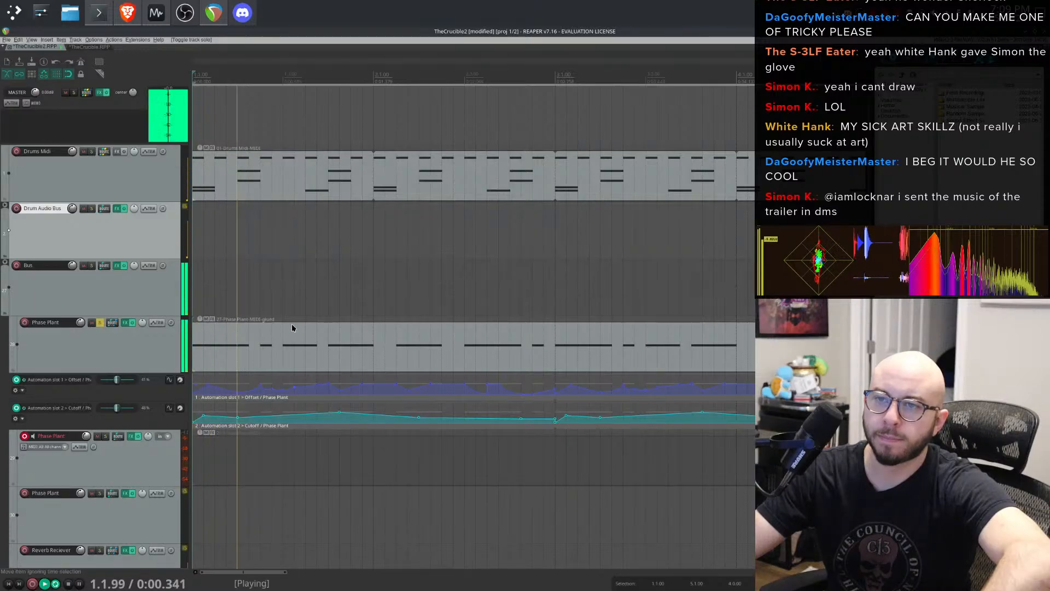
pyautogui.press('space')
# - Raise two points on the Phase Plant Offset automation envelope
pyautogui.scroll(3, 282, 411)
pyautogui.scroll(2, 418, 386)
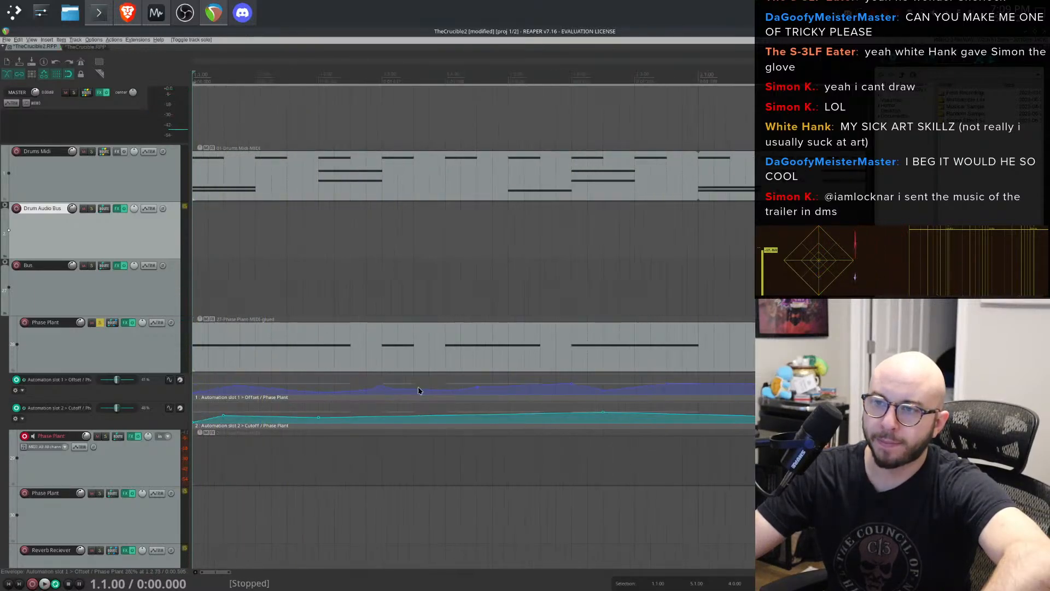
pyautogui.moveTo(445, 387); pyautogui.dragTo(444, 377)
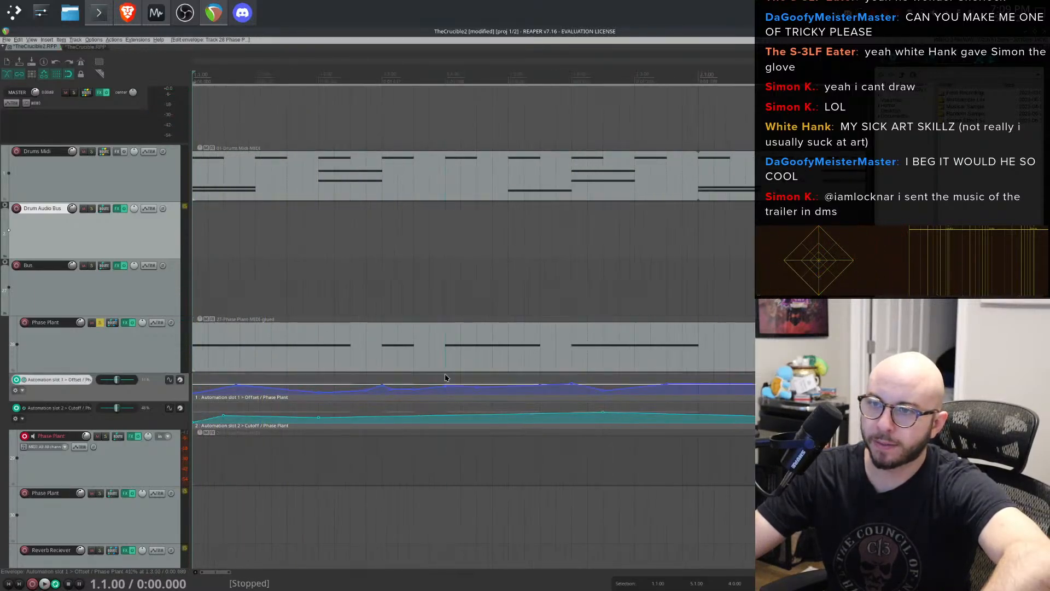
pyautogui.press('space')
pyautogui.press('space')
pyautogui.press('space')
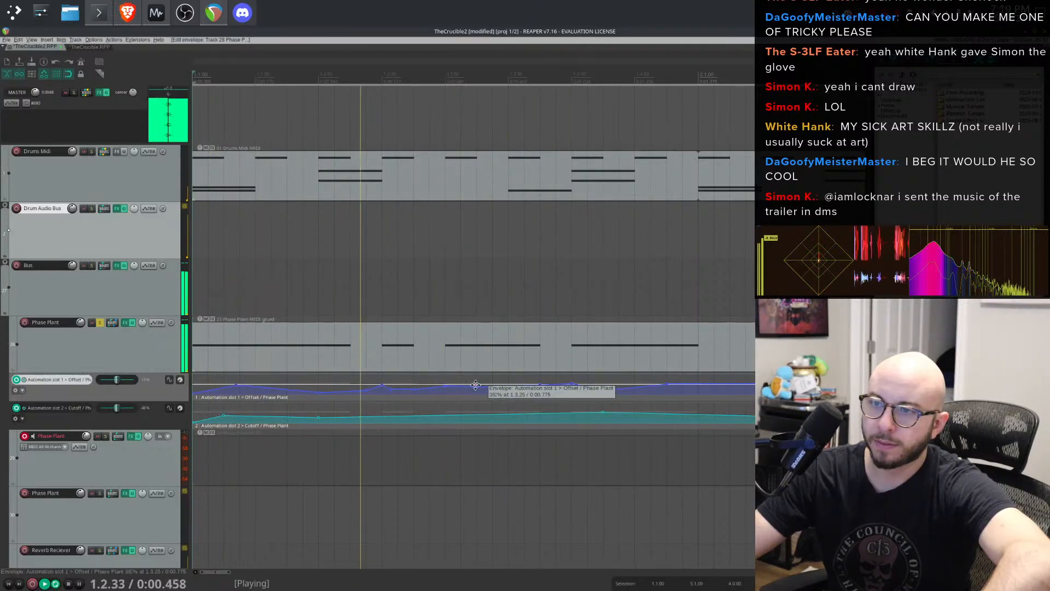
pyautogui.moveTo(478, 386); pyautogui.dragTo(523, 377)
pyautogui.press('space')
pyautogui.press('space')
# - Try lowering a point on the Phase Plant Cutoff automation envelope, and undo the change
pyautogui.scroll(-2, 651, 356)
pyautogui.scroll(-3, 651, 356)
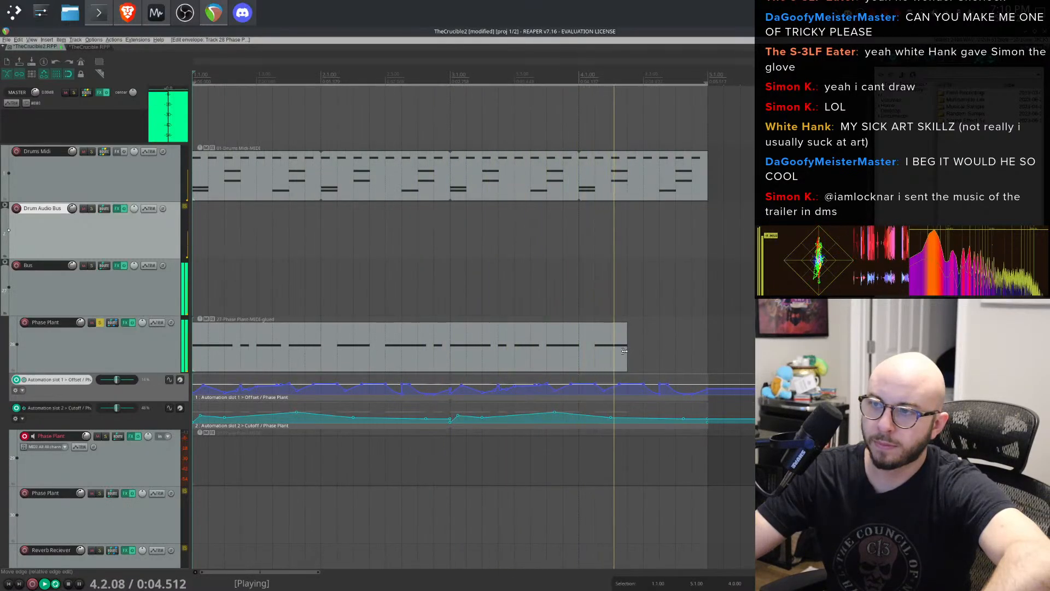
pyautogui.click(271, 415)
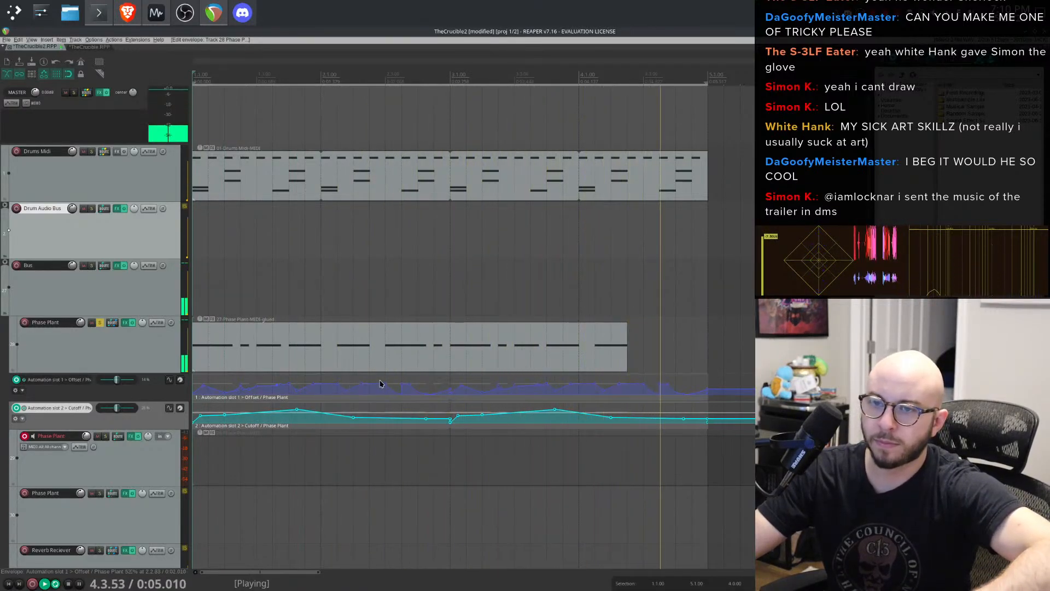
pyautogui.moveTo(294, 413); pyautogui.dragTo(301, 428)
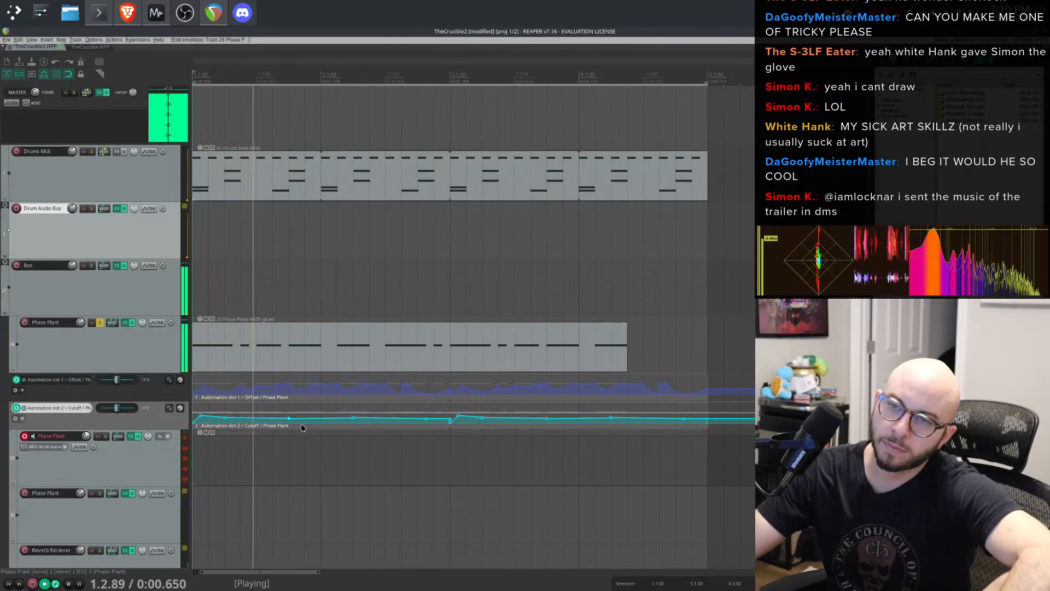
pyautogui.hotkey('ctrl', 'z')
pyautogui.press('space')
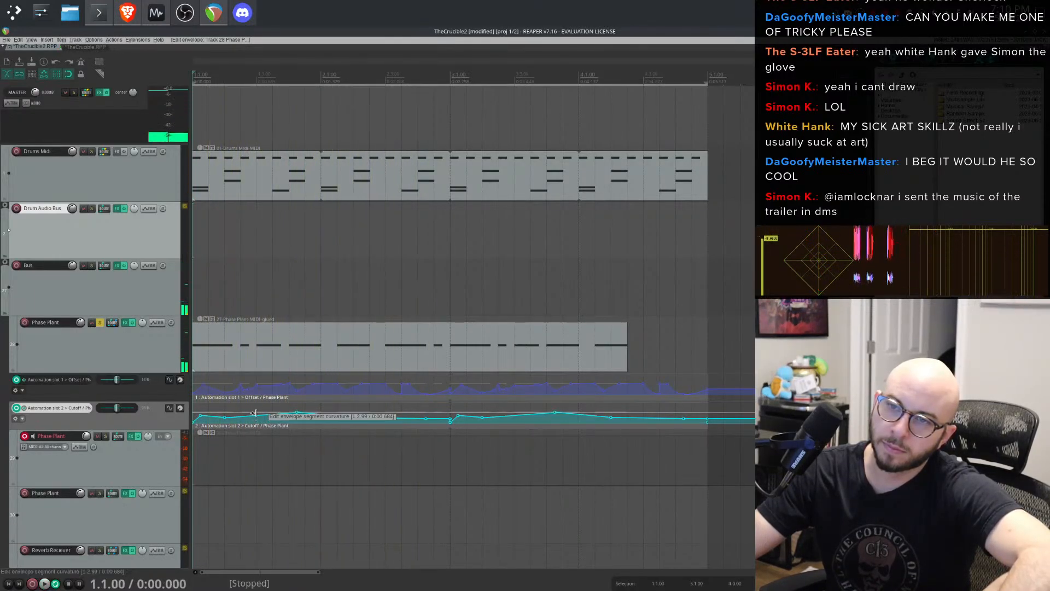
pyautogui.click(257, 416)
pyautogui.press('space')
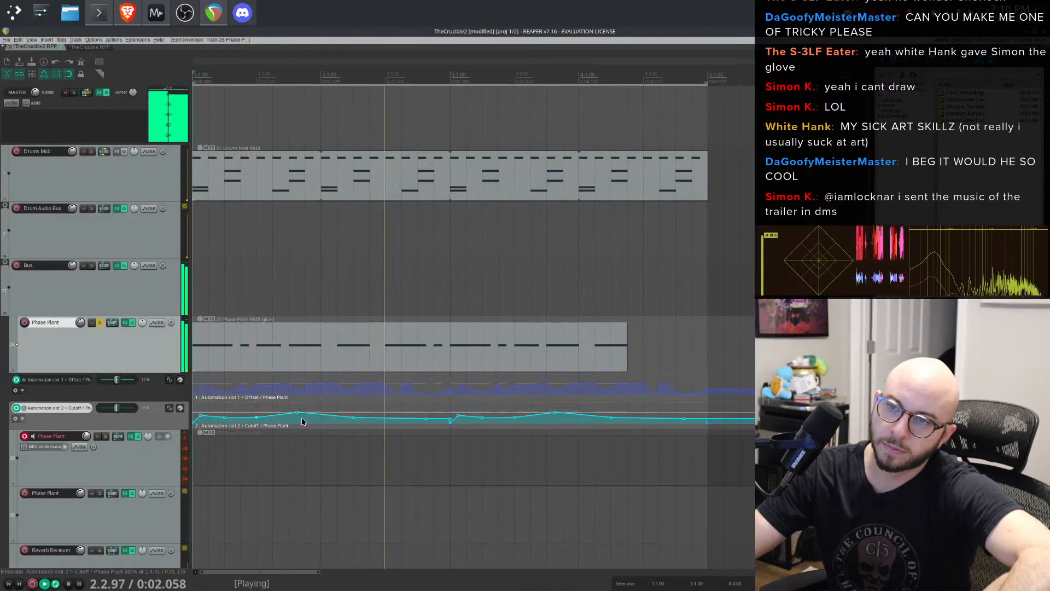
# - Mute the Drums Midi item and play the loop without it
pyautogui.press('space')
pyautogui.click(205, 149)
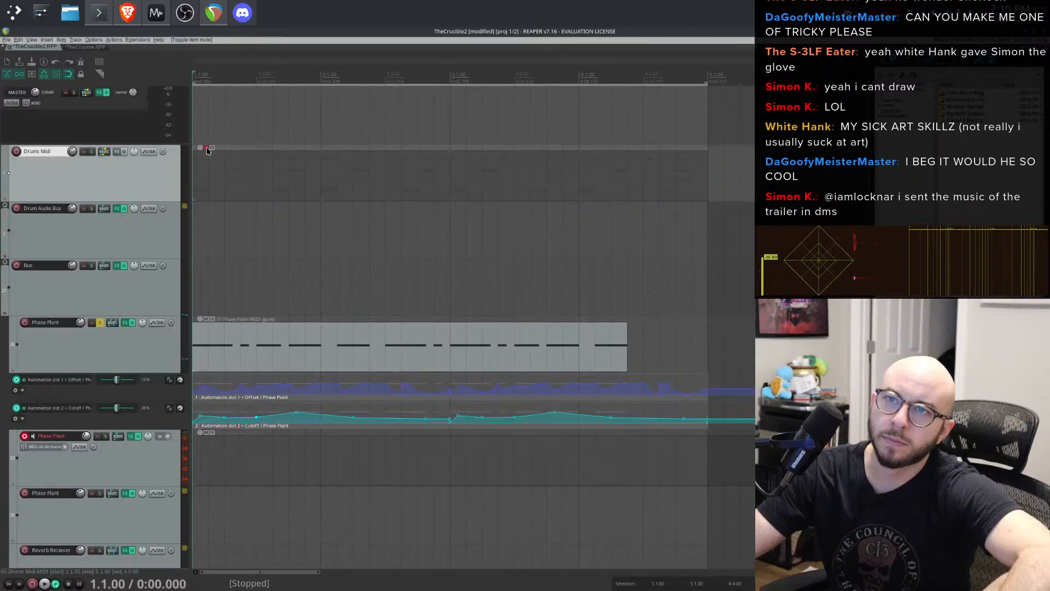
pyautogui.press('space')
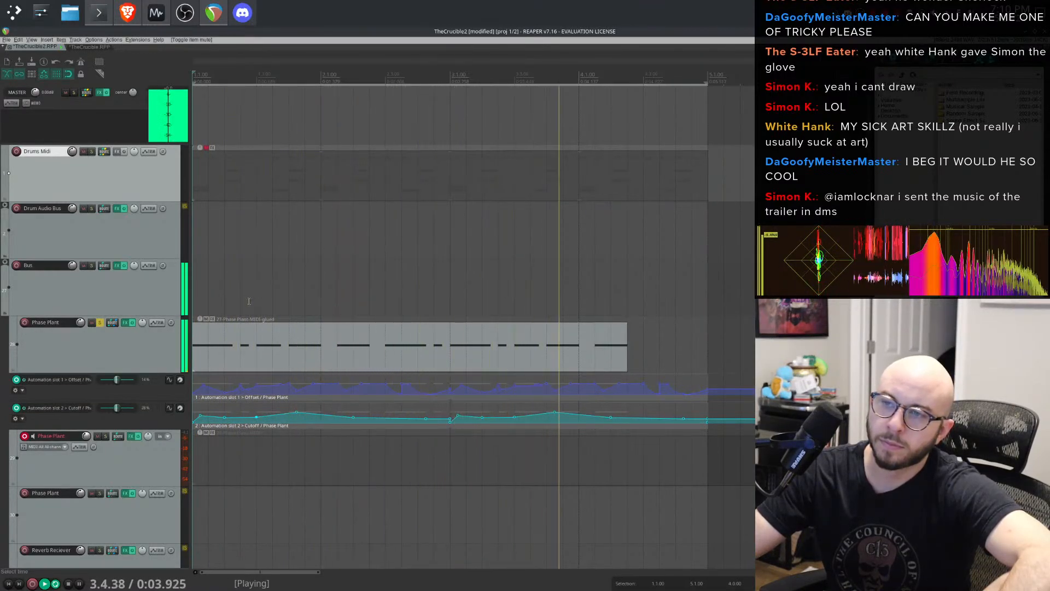
# - Open the Phase Plant instrument and adjust its envelope, setting hold and an attack of about 98.1 ms
pyautogui.click(124, 323)
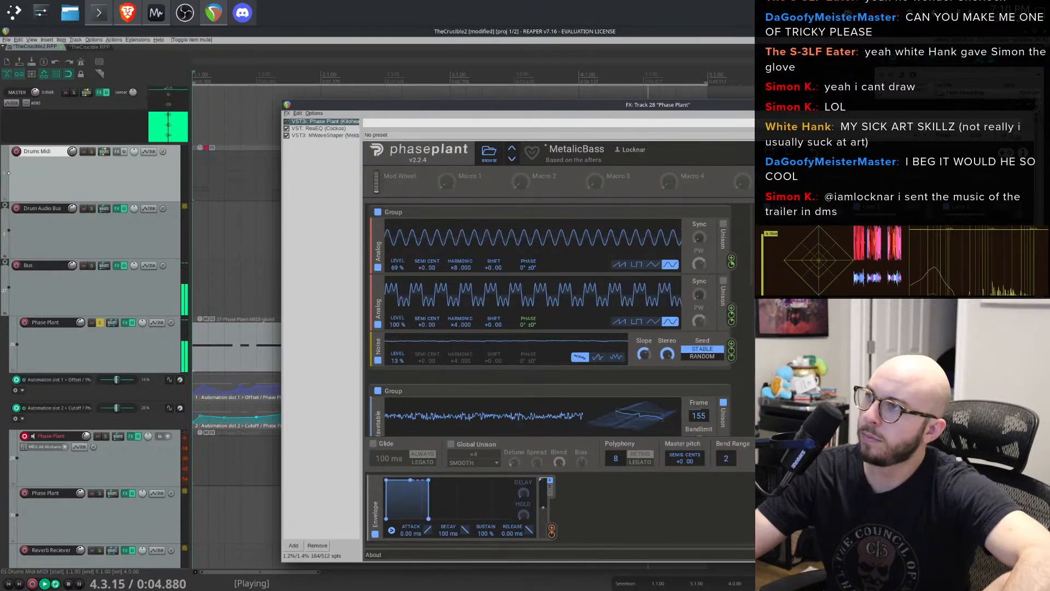
pyautogui.click(1028, 104)
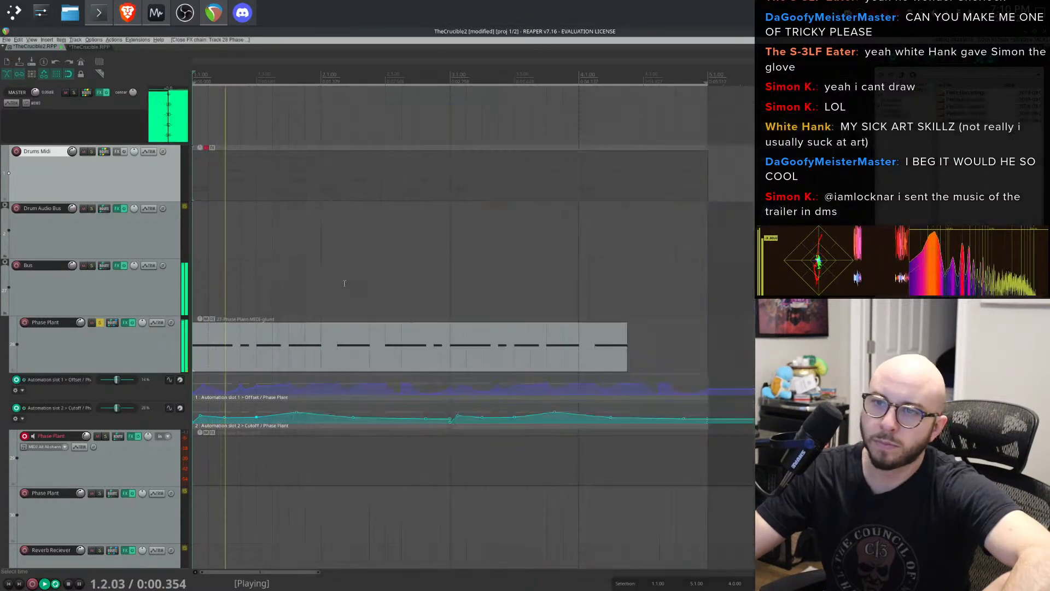
pyautogui.click(123, 321)
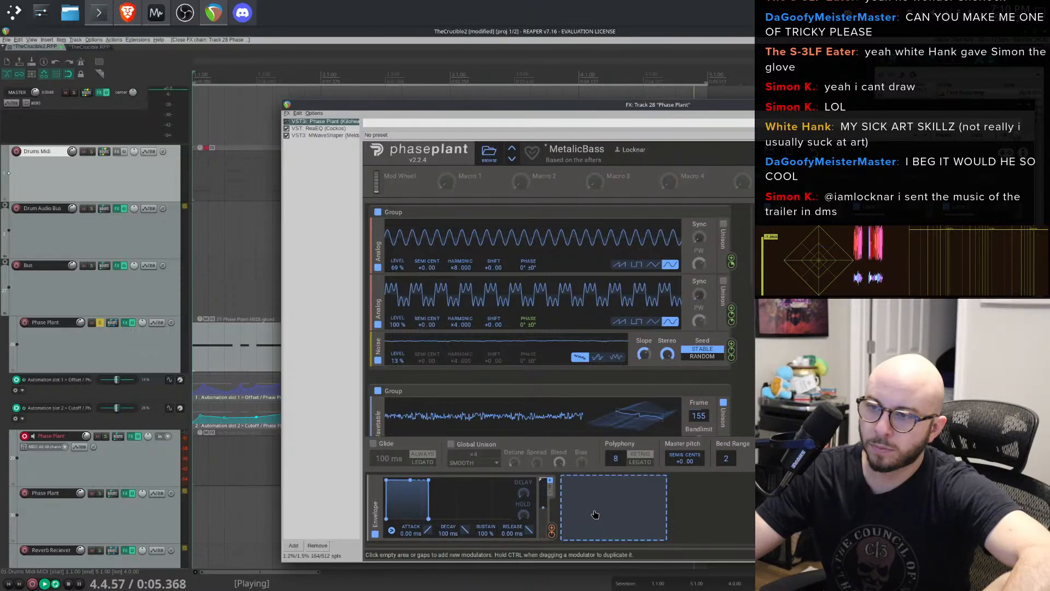
pyautogui.moveTo(523, 493); pyautogui.dragTo(523, 500)
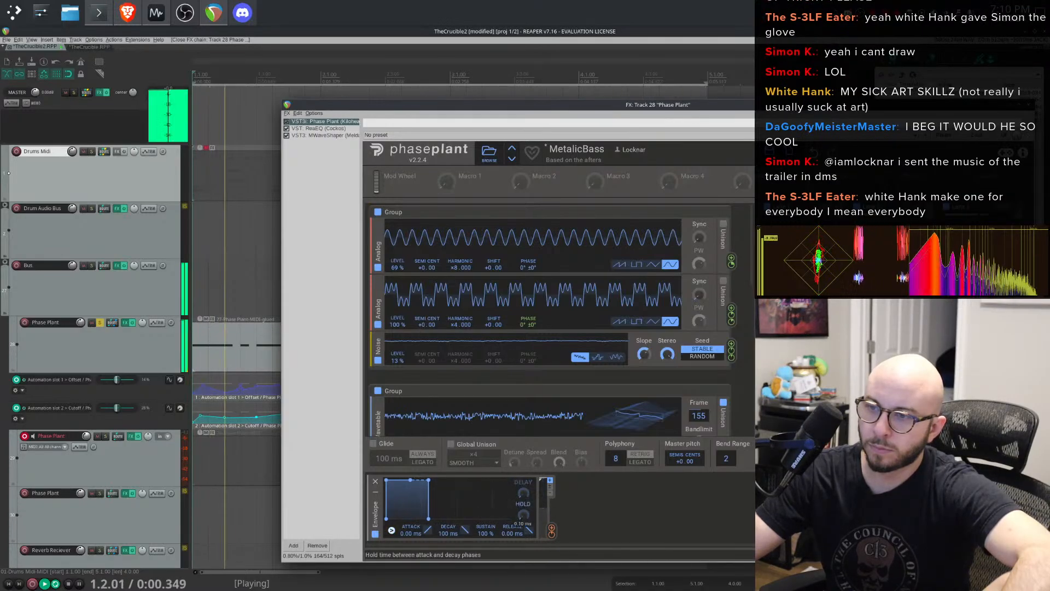
pyautogui.moveTo(522, 515); pyautogui.dragTo(522, 512)
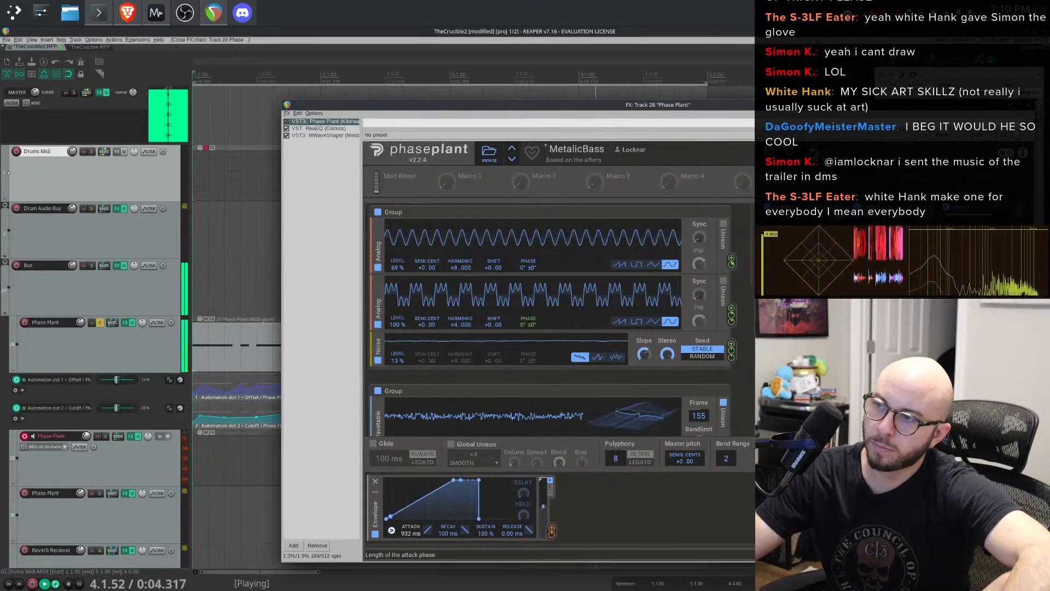
pyautogui.moveTo(428, 529); pyautogui.dragTo(428, 545)
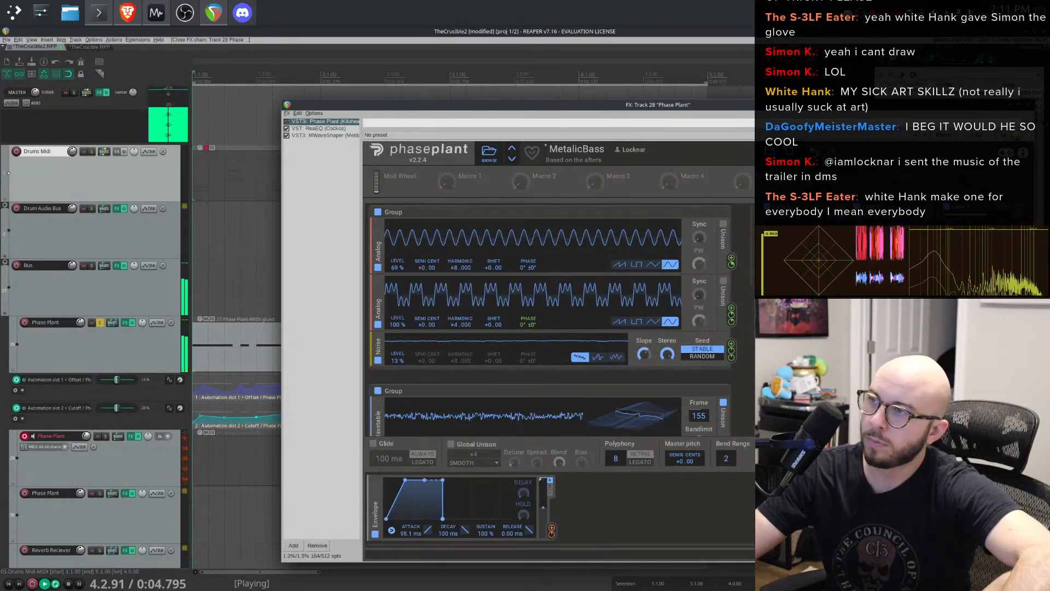
# - Unsolo the Phase Plant track, unmute the Drums Midi item, and play the loop
pyautogui.press('space')
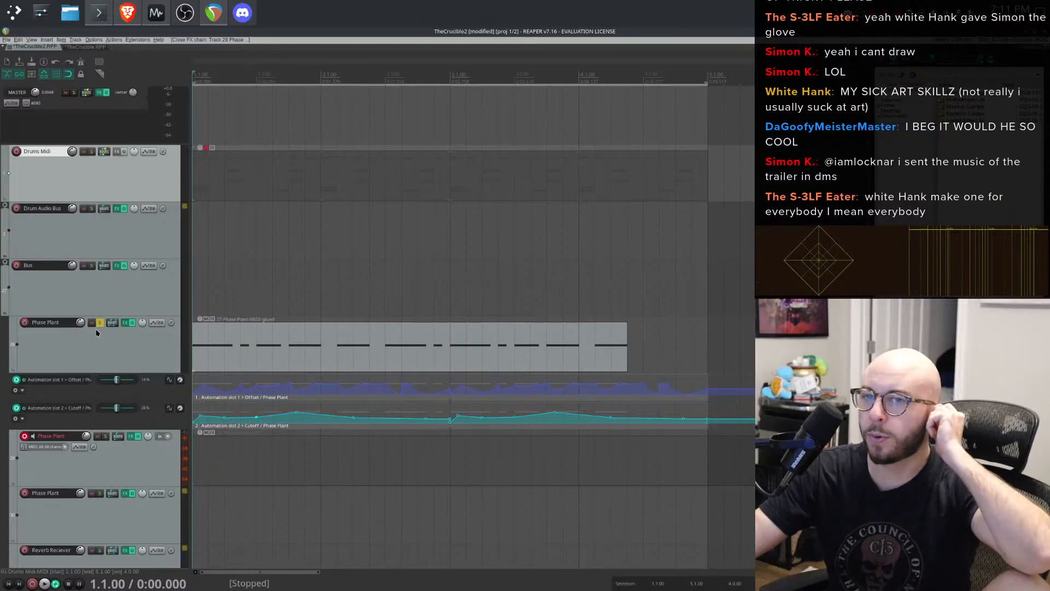
pyautogui.click(100, 323)
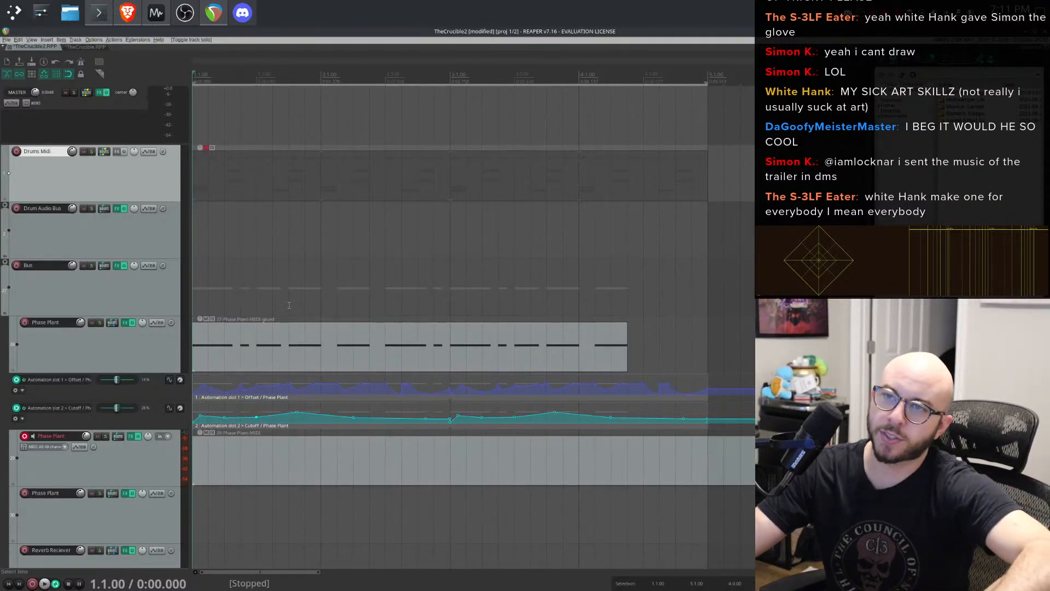
pyautogui.click(216, 164)
pyautogui.press('space')
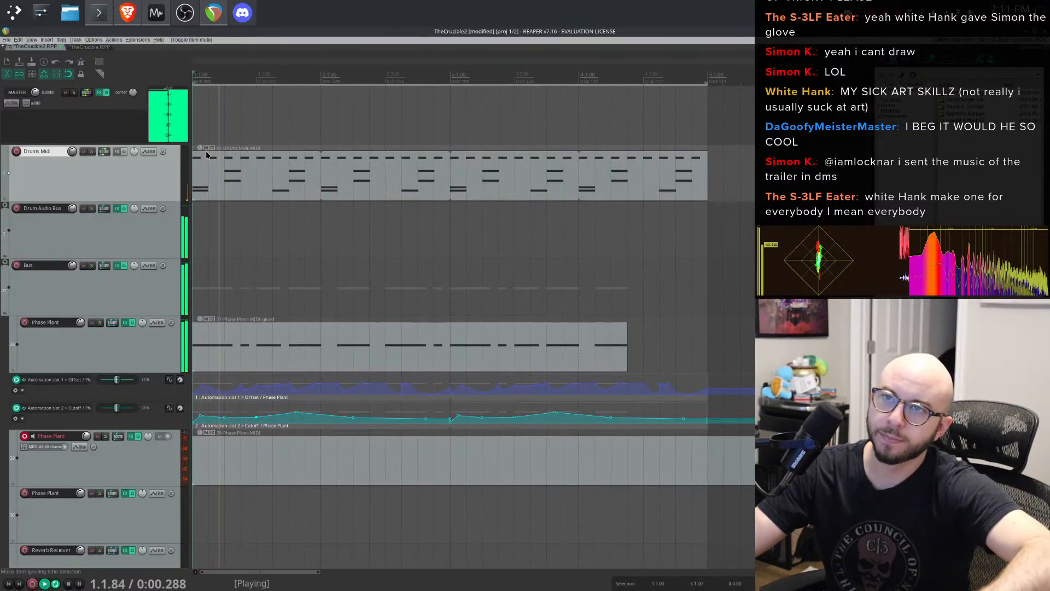
# - In the drum MIDI editor, mute all Hi-Hat Open Tip 0 notes and audition the loop
pyautogui.doubleClick(227, 178)
pyautogui.press('space')
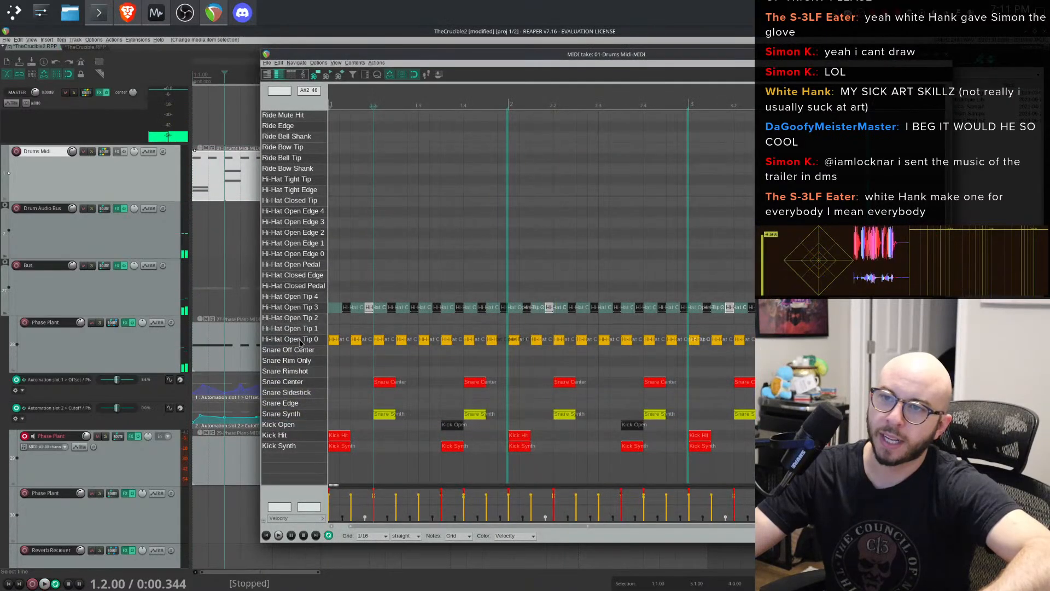
pyautogui.click(301, 339)
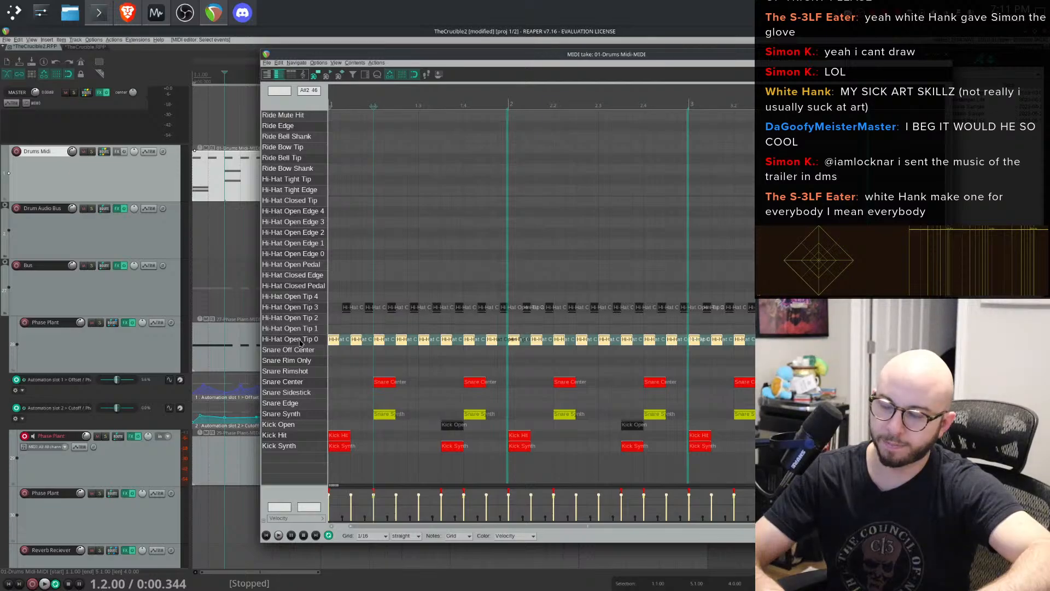
pyautogui.rightClick(354, 340)
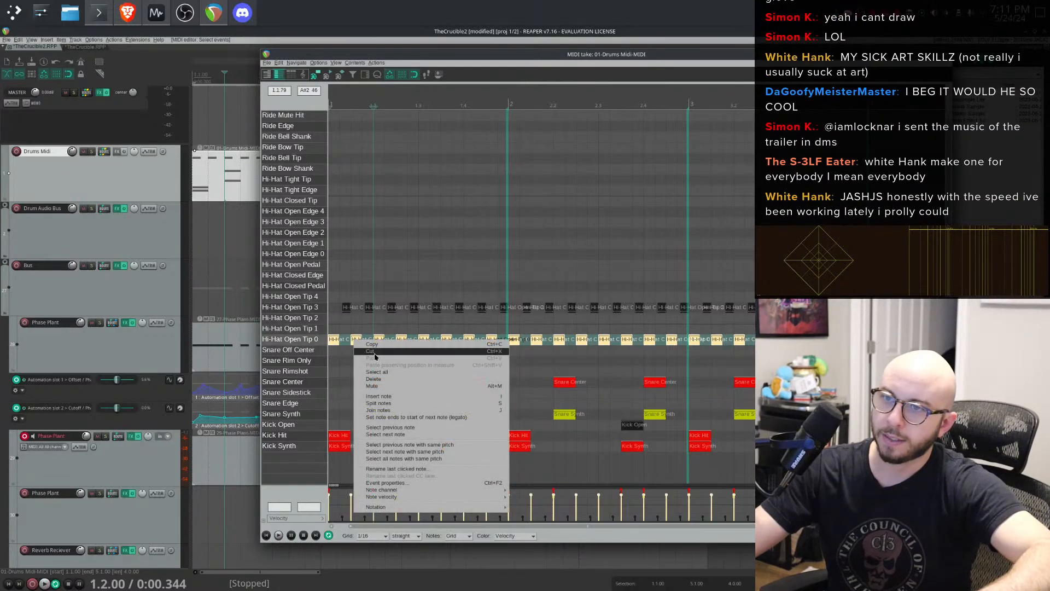
pyautogui.click(399, 386)
pyautogui.press('space')
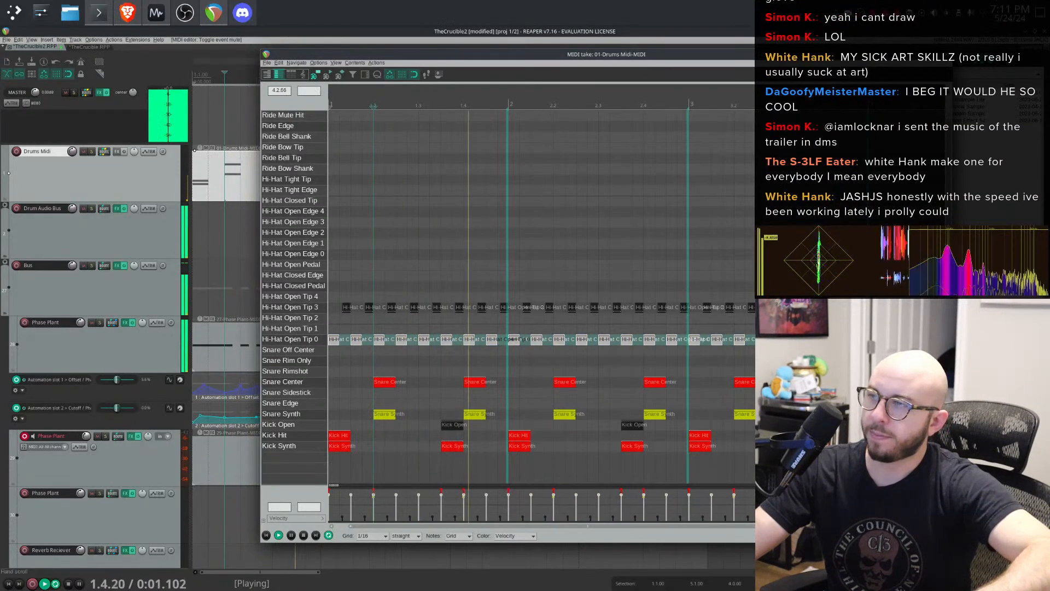
pyautogui.click(946, 54)
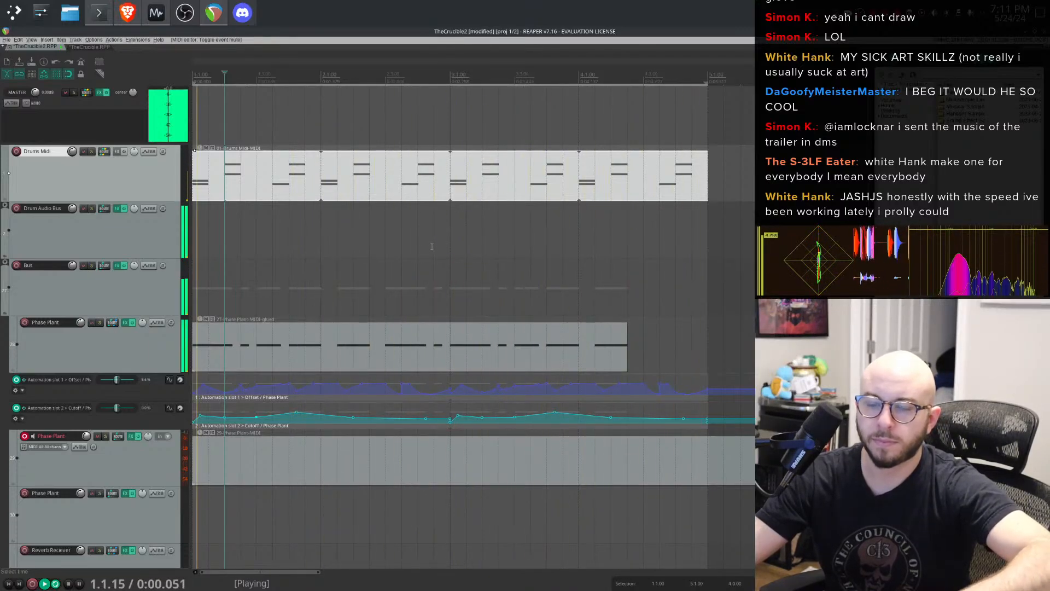
# - Solo the Drum Audio Bus track and inspect its Pro-Q 3 EQ
pyautogui.click(92, 151)
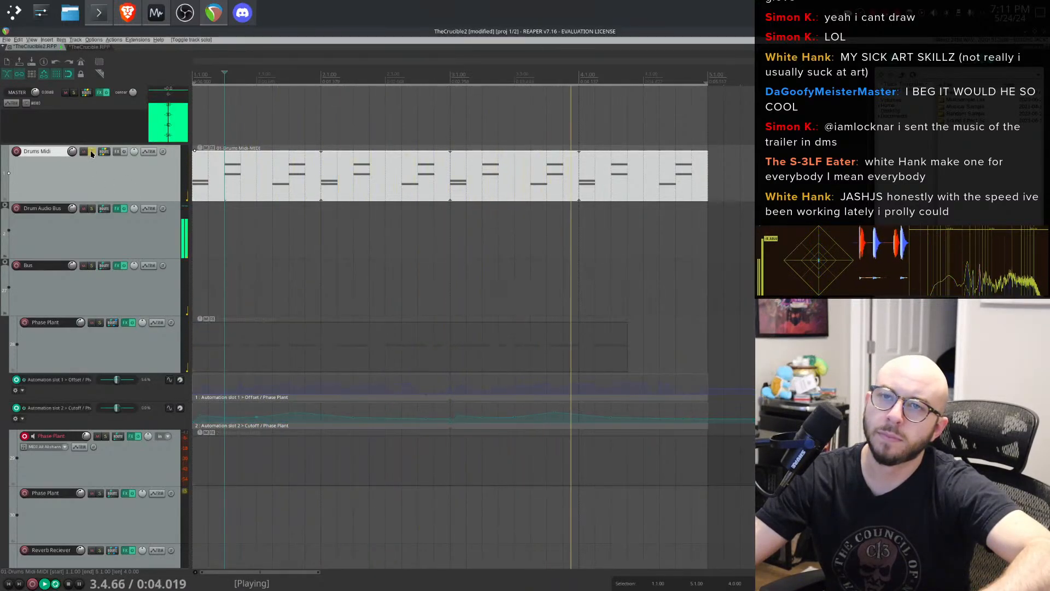
pyautogui.click(91, 151)
pyautogui.click(91, 209)
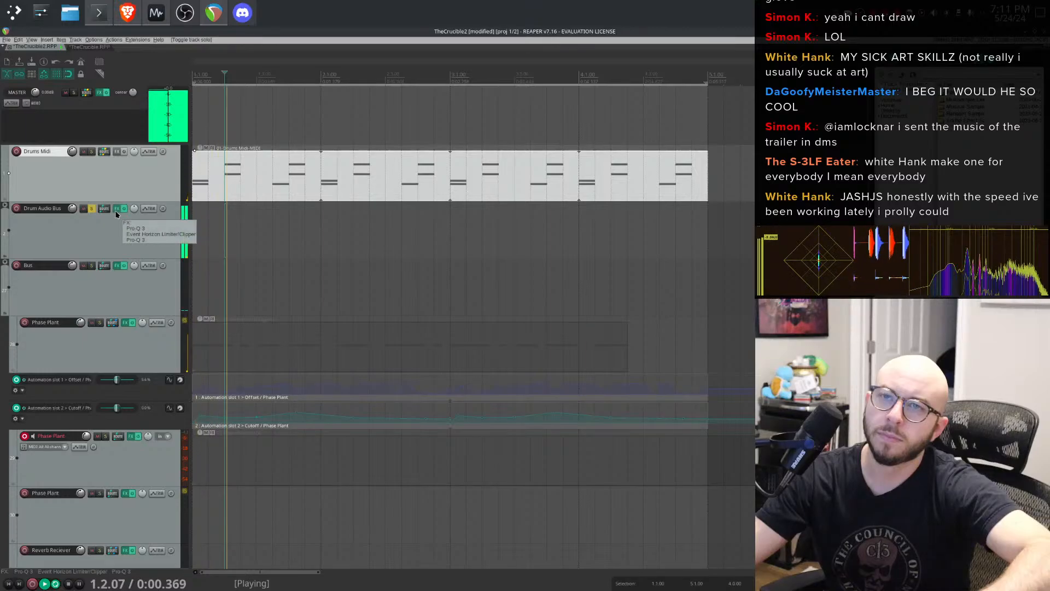
pyautogui.click(117, 210)
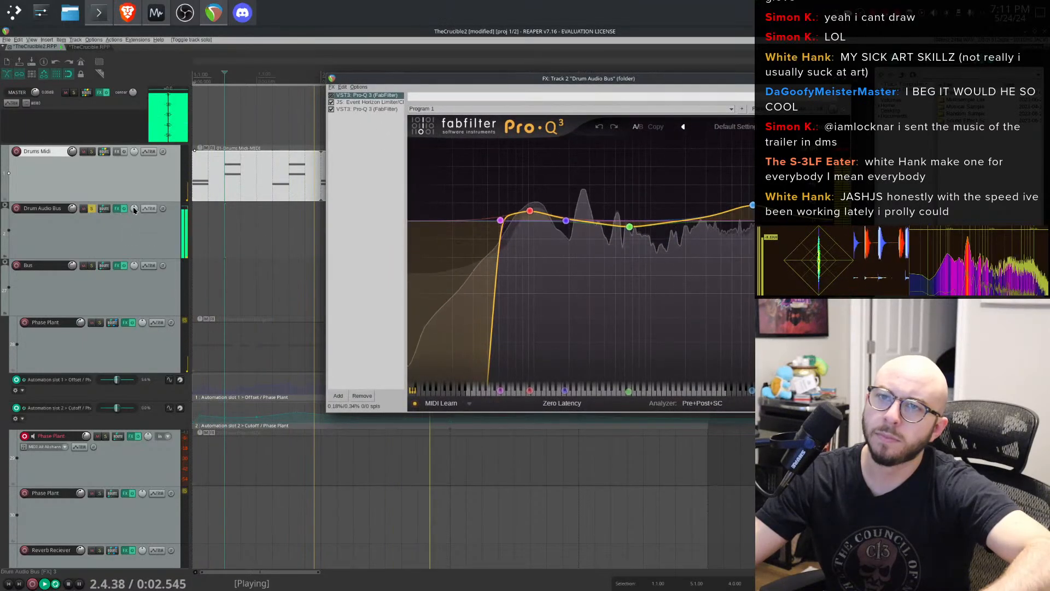
pyautogui.click(116, 208)
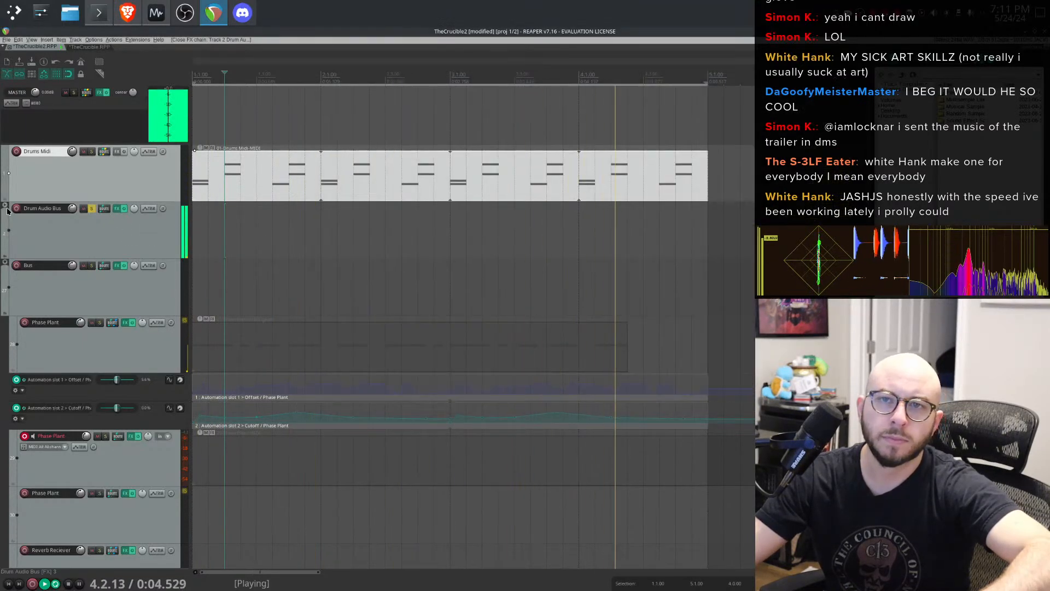
# - Expand the drum bus folder and inspect the Kick Synth track's Geonkick amplitude envelope
pyautogui.click(4, 255)
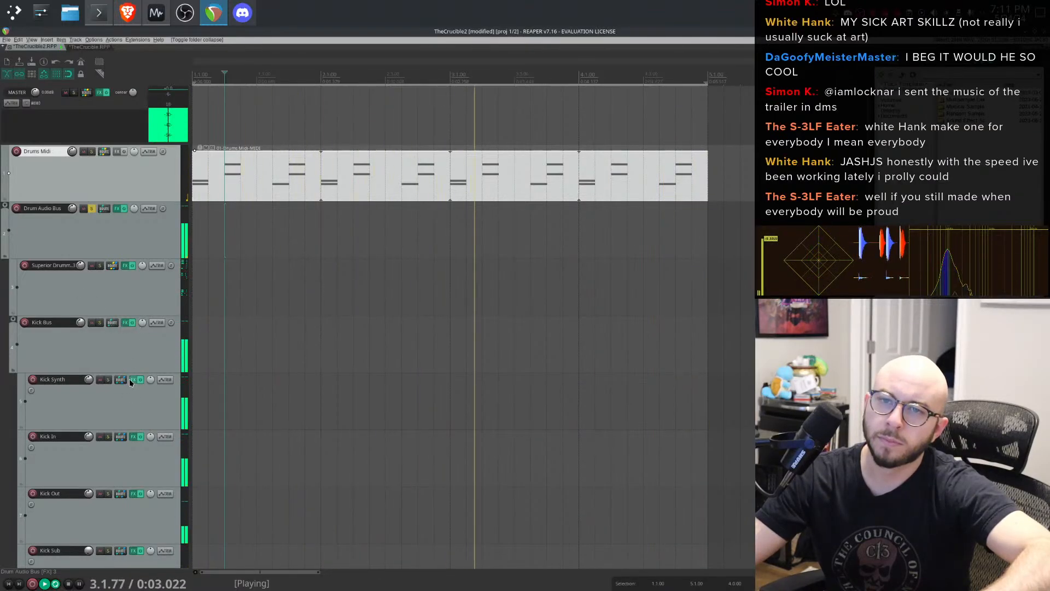
pyautogui.click(108, 379)
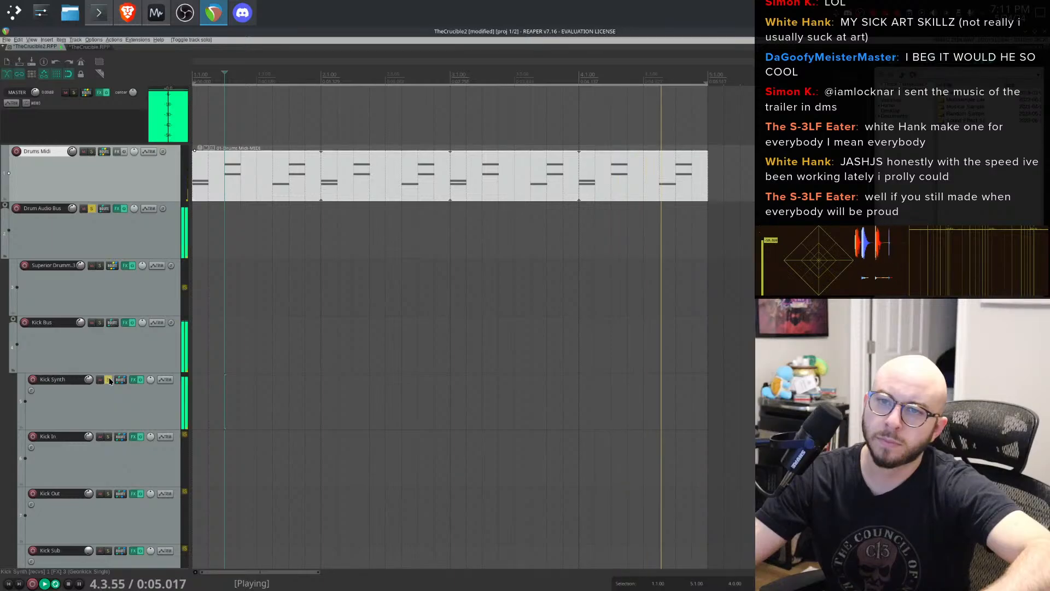
pyautogui.click(110, 381)
pyautogui.click(133, 380)
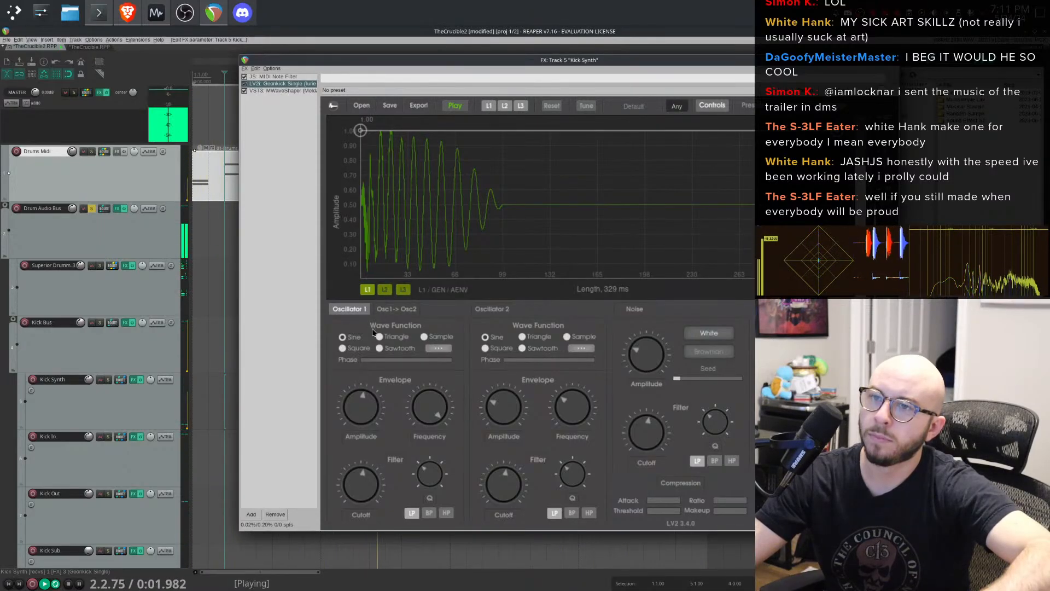
pyautogui.click(435, 437)
pyautogui.click(371, 435)
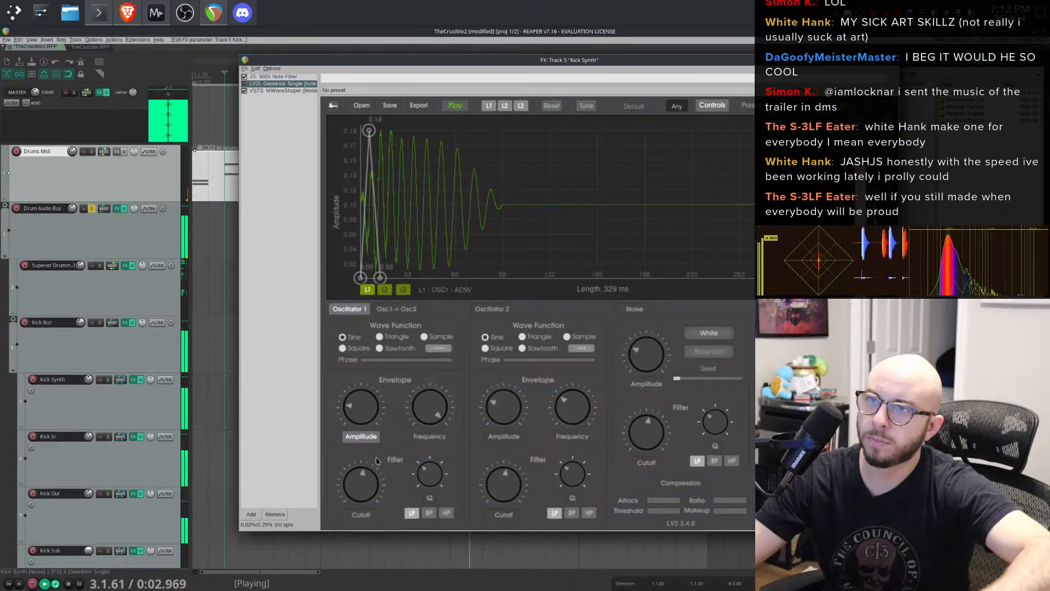
pyautogui.click(894, 60)
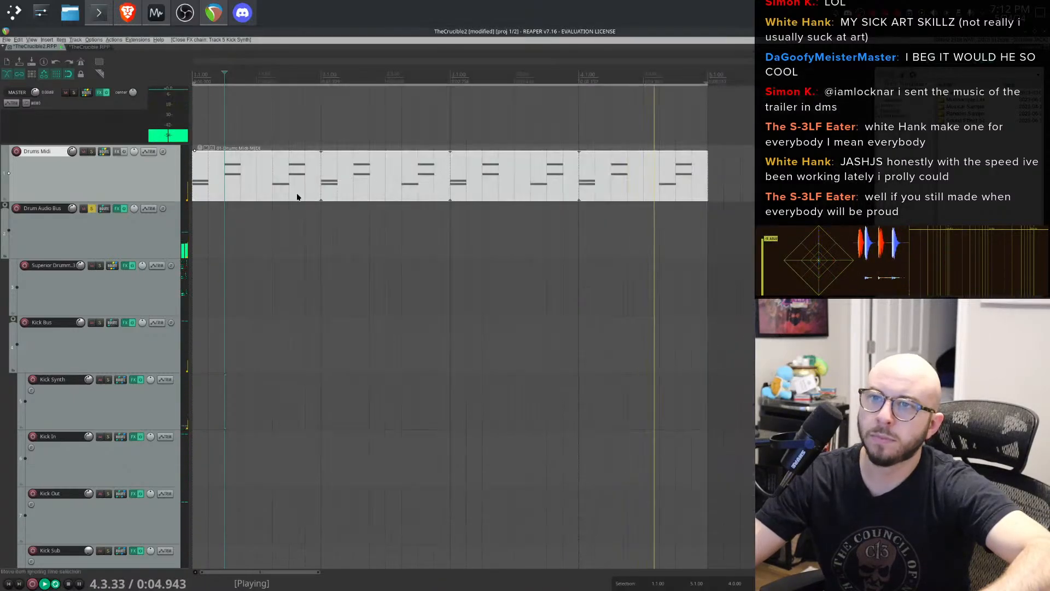
# - In the drum MIDI editor, select the Kick Open notes and unmute them
pyautogui.doubleClick(297, 195)
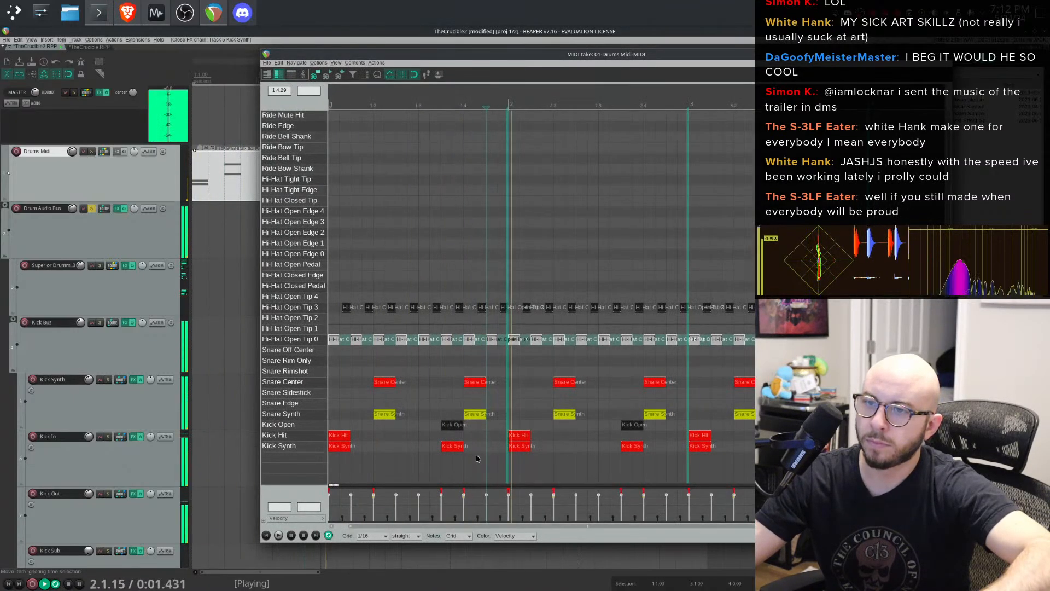
pyautogui.press('space')
pyautogui.click(323, 428)
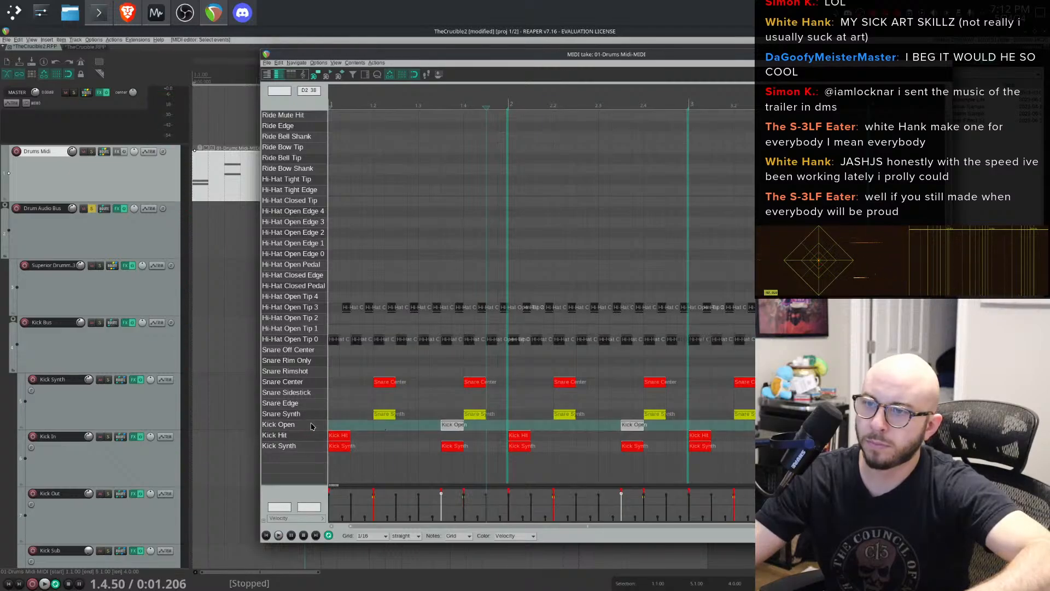
pyautogui.rightClick(311, 426)
pyautogui.click(311, 427)
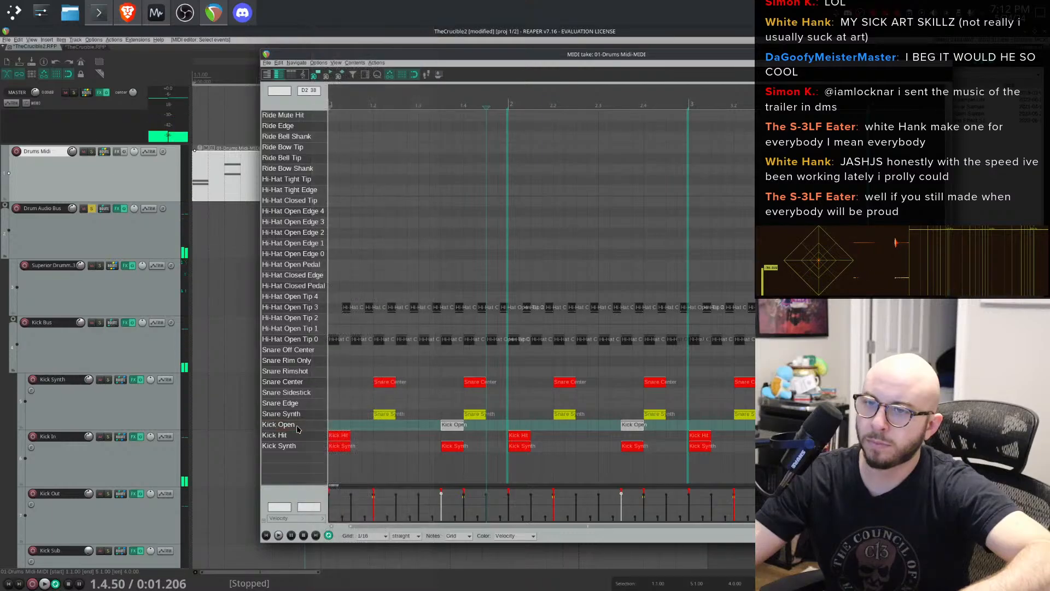
pyautogui.click(404, 435)
pyautogui.rightClick(288, 425)
pyautogui.click(283, 426)
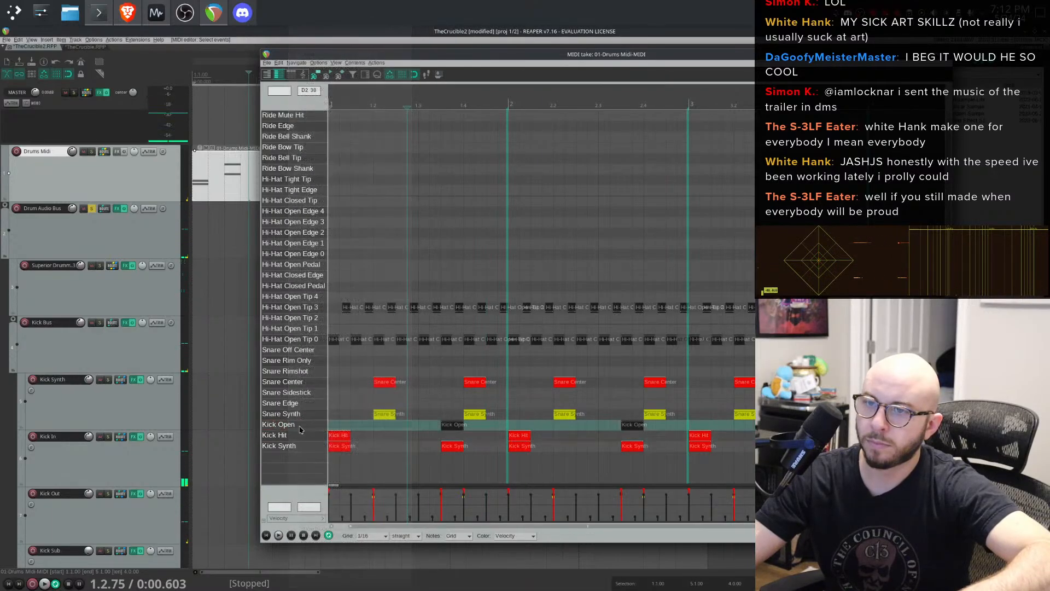
pyautogui.click(363, 435)
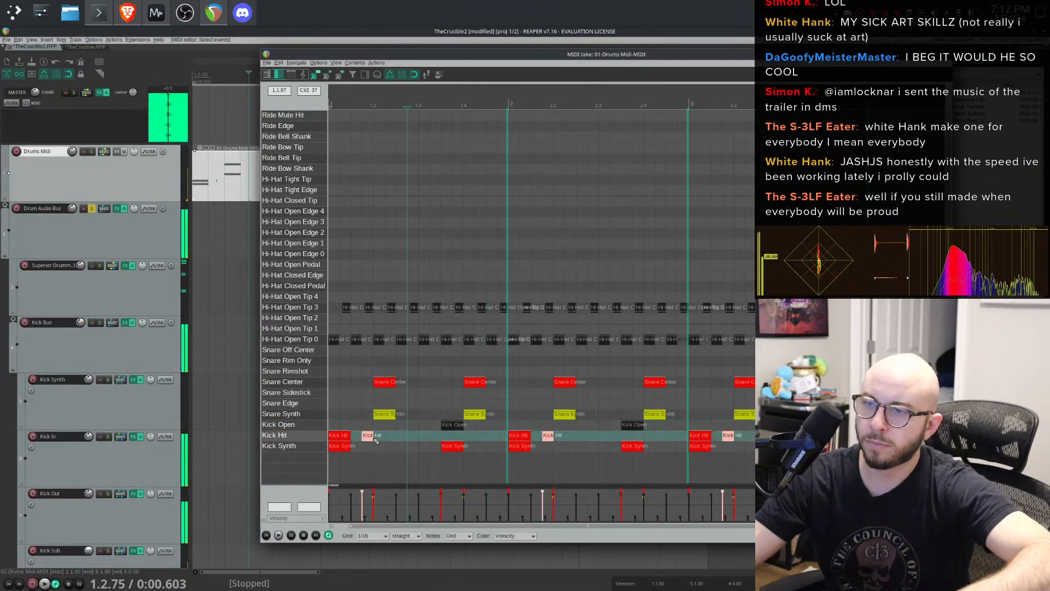
pyautogui.click(294, 429)
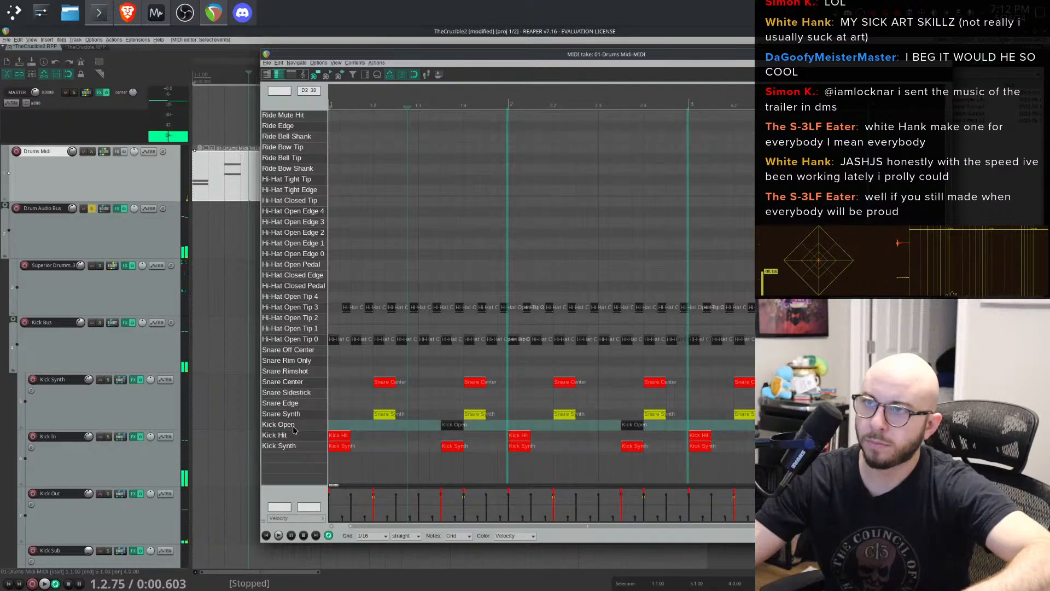
pyautogui.rightClick(448, 427)
pyautogui.click(488, 463)
pyautogui.press('space')
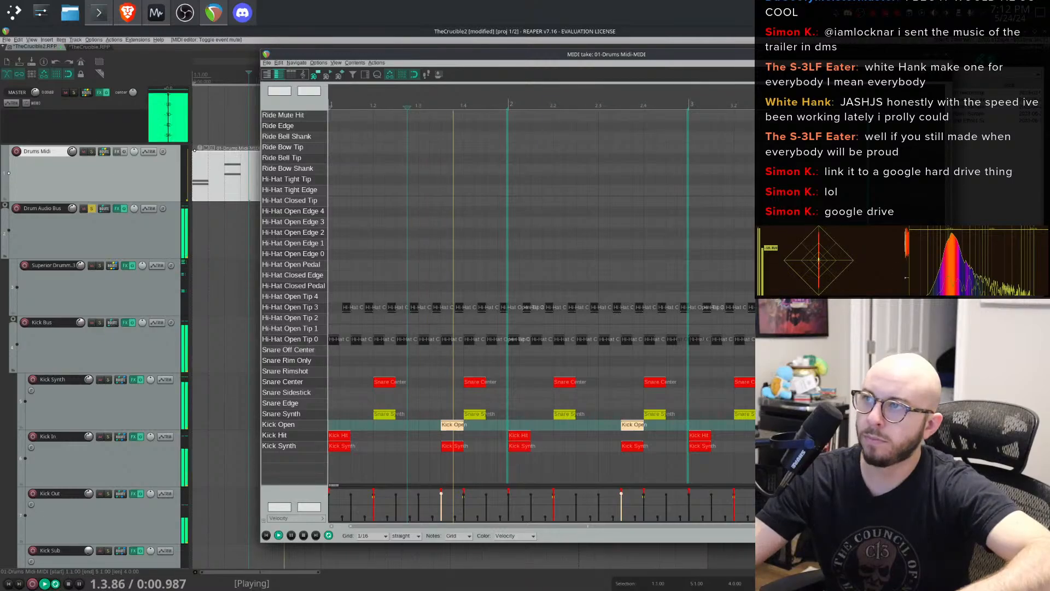
pyautogui.press('Escape')
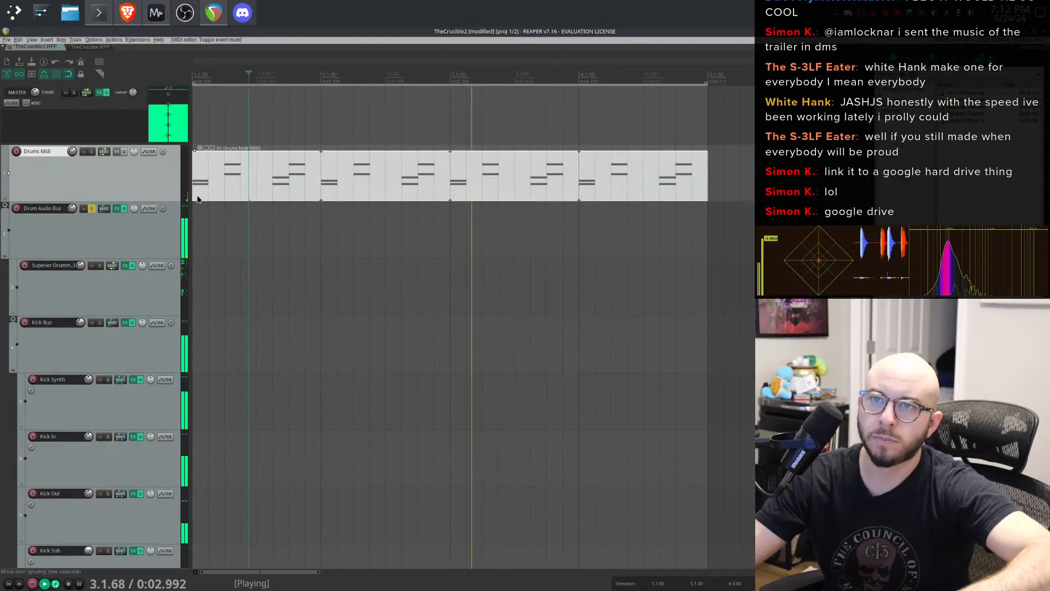
pyautogui.press('space')
pyautogui.press('space')
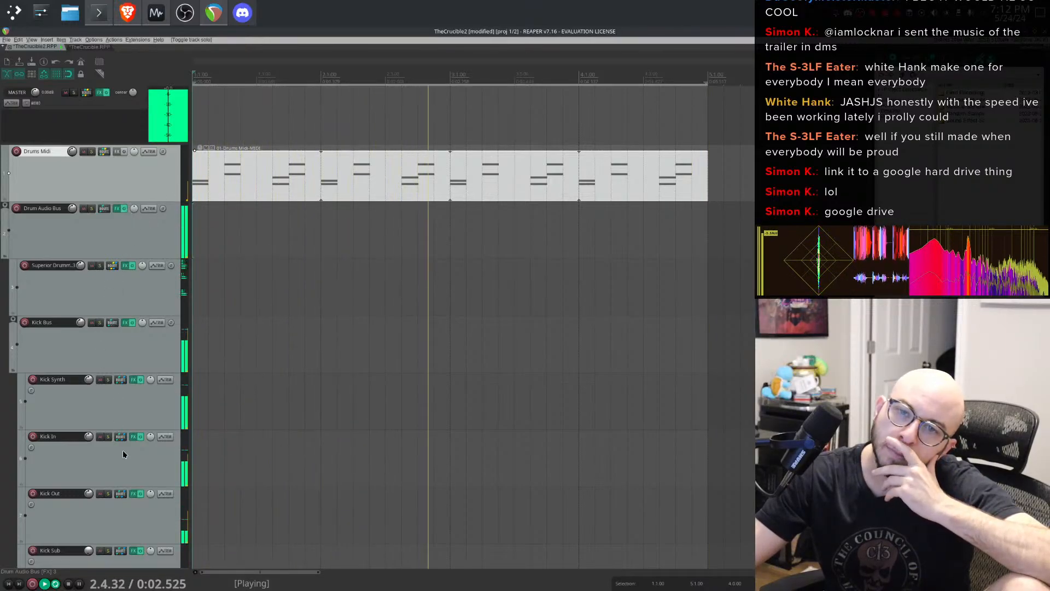
pyautogui.scroll(-1, 127, 472)
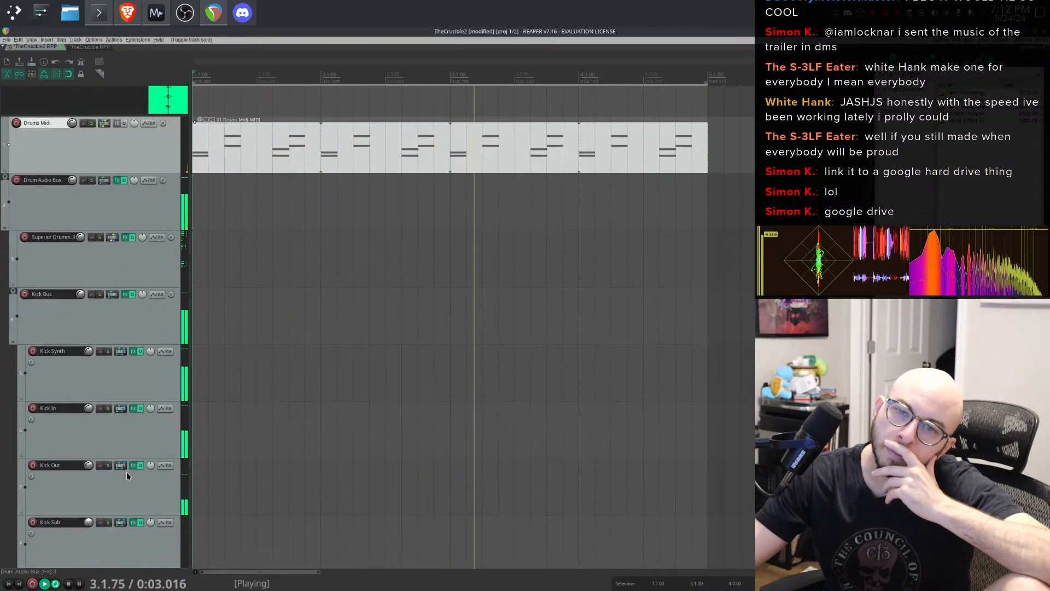
# - Solo the Kick In track, lower its ReaComp threshold to about -26.3 dB, then unsolo it and close its FX chain
pyautogui.click(108, 409)
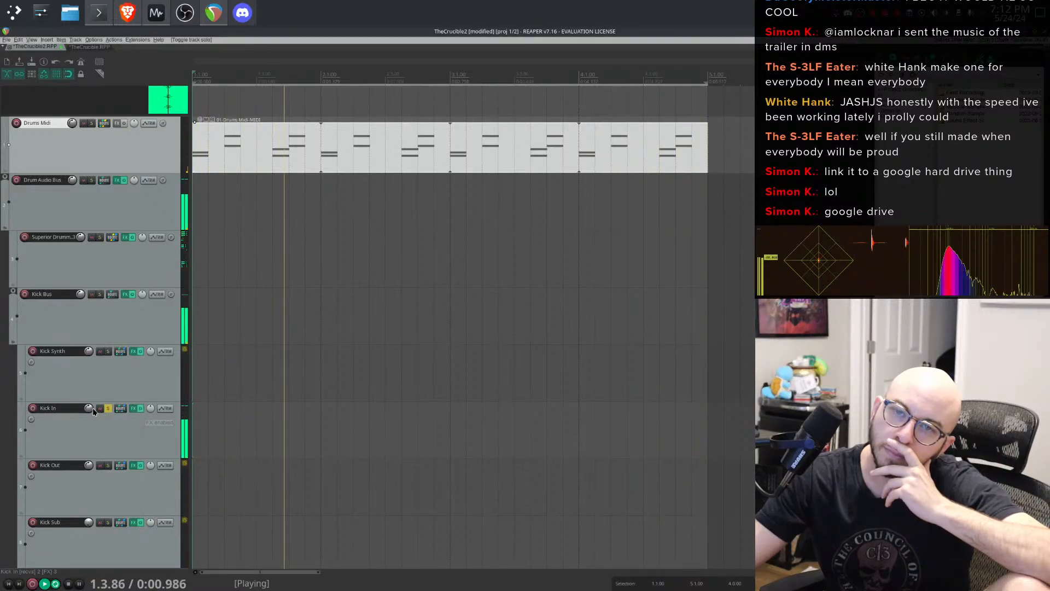
pyautogui.moveTo(91, 408); pyautogui.dragTo(91, 405)
pyautogui.click(132, 408)
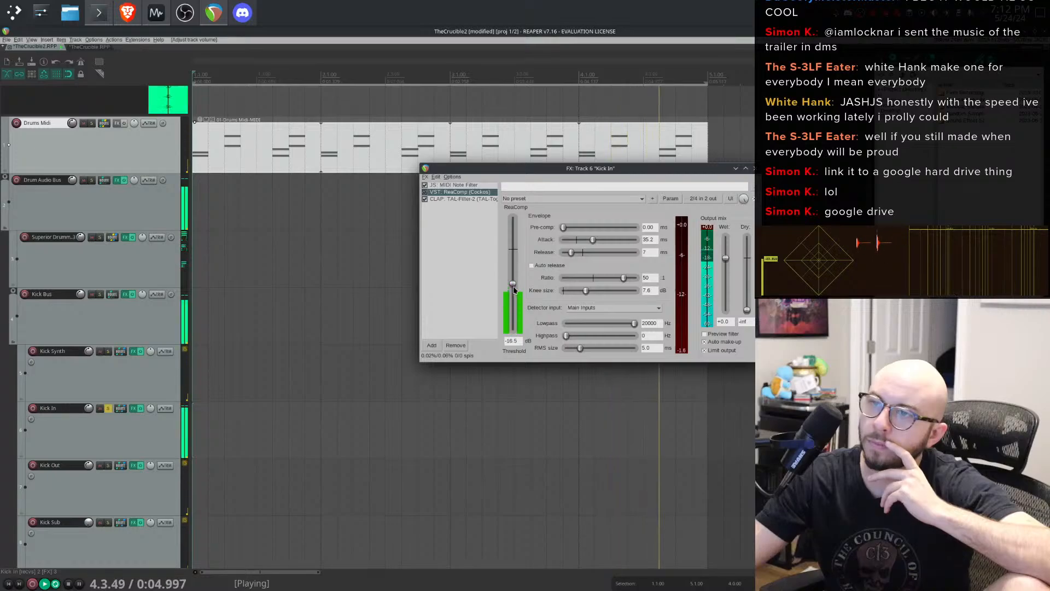
pyautogui.moveTo(513, 284); pyautogui.dragTo(515, 301)
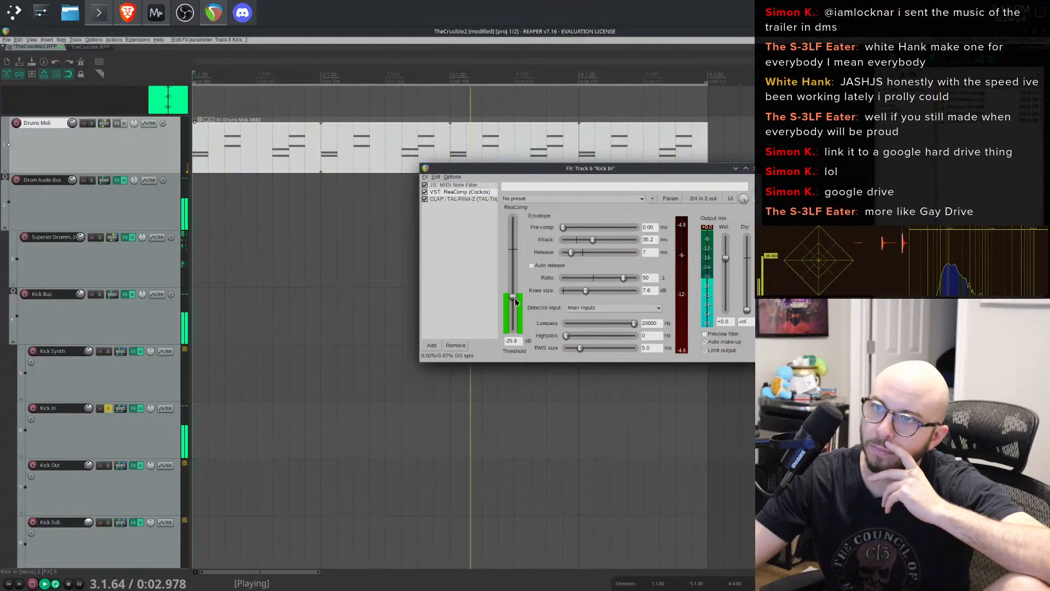
pyautogui.click(466, 199)
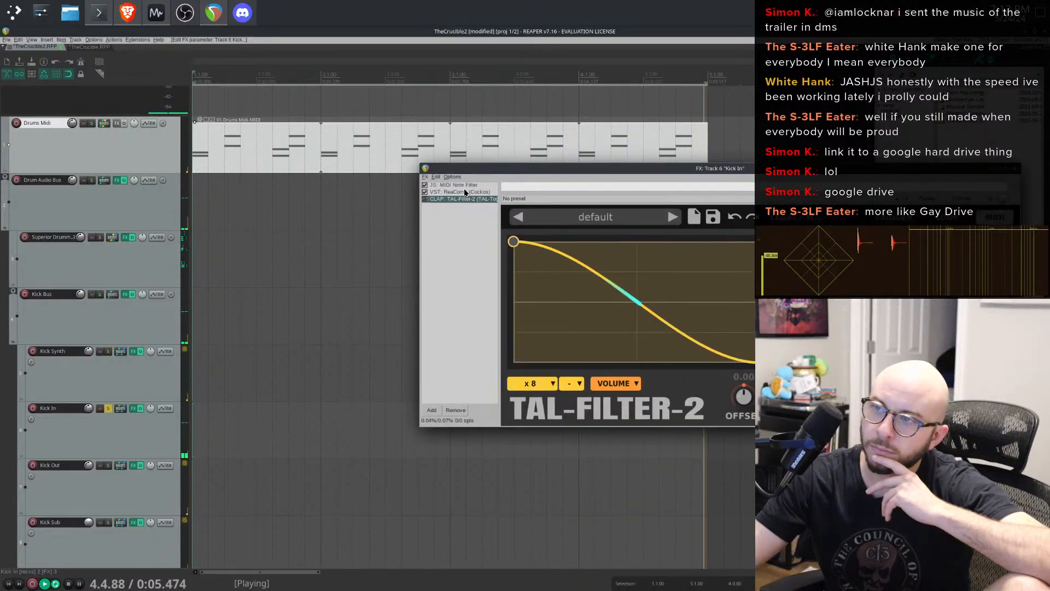
pyautogui.click(465, 192)
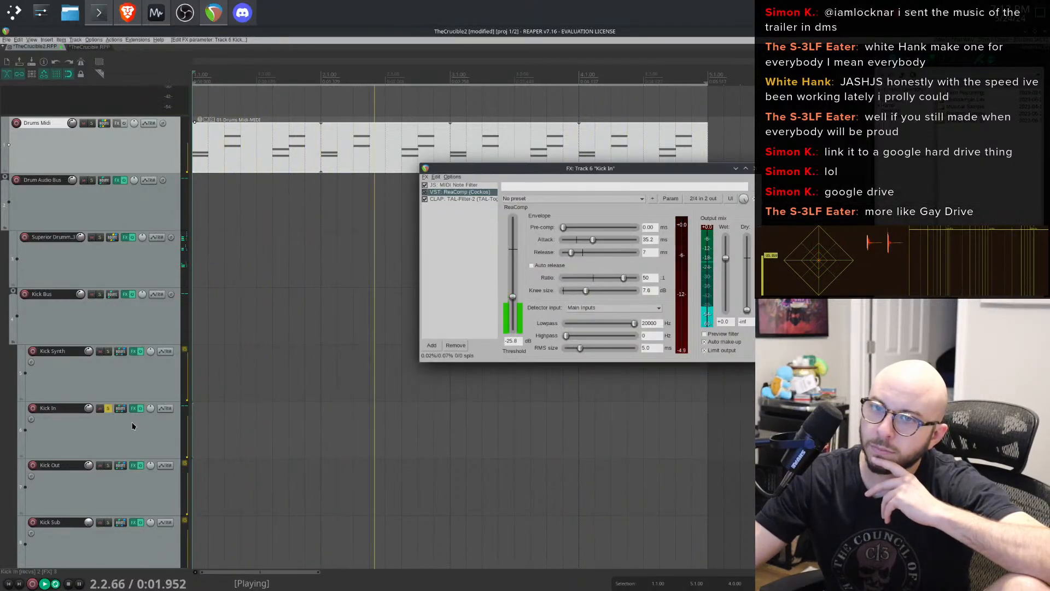
pyautogui.click(108, 408)
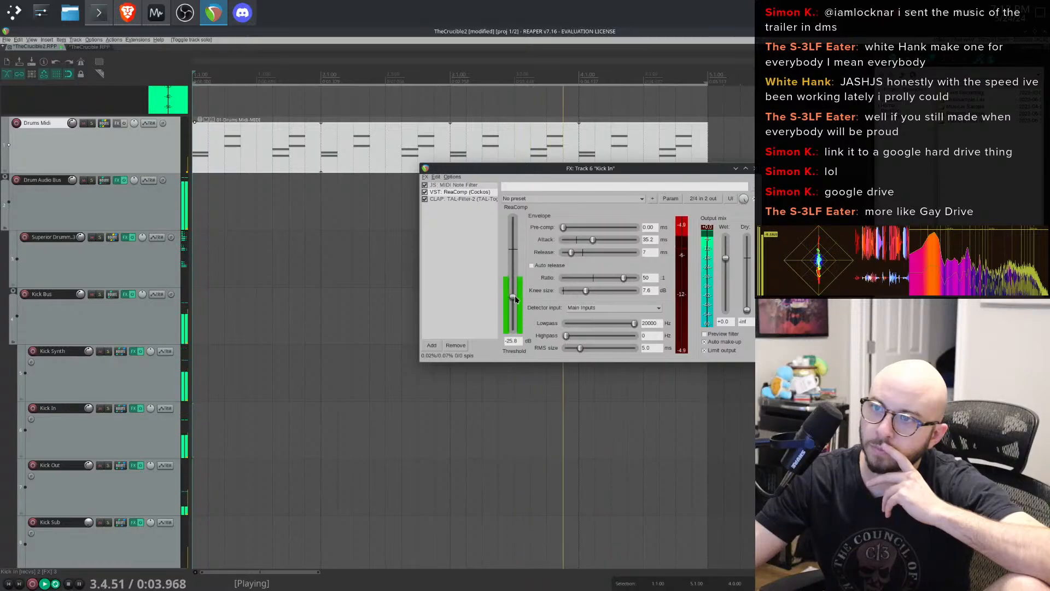
pyautogui.moveTo(514, 296)
pyautogui.mouseDown()
pyautogui.moveTo(519, 317)
pyautogui.moveTo(519, 296)
pyautogui.mouseUp()
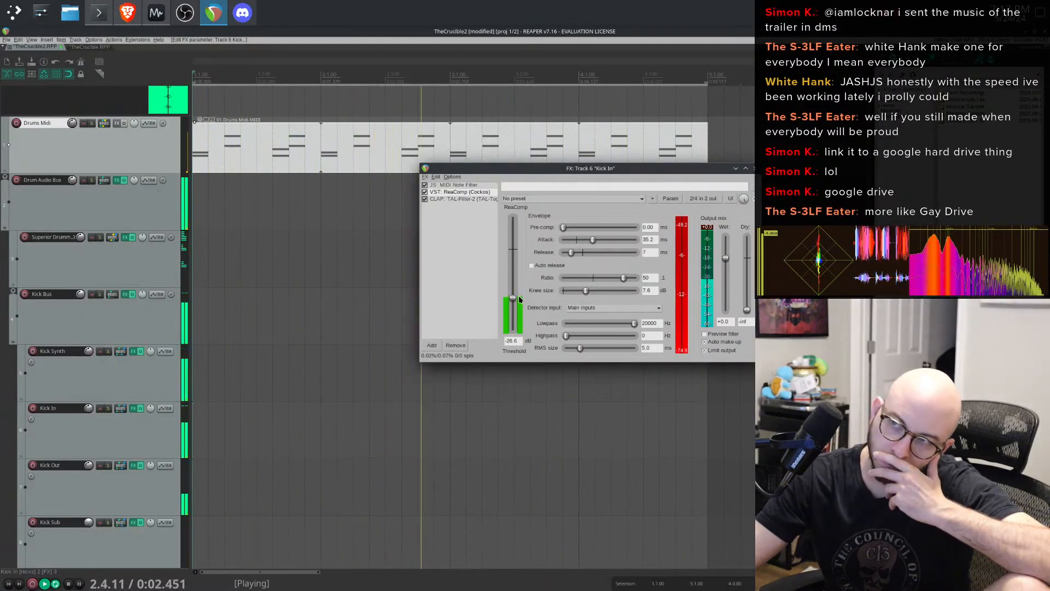
pyautogui.click(683, 225)
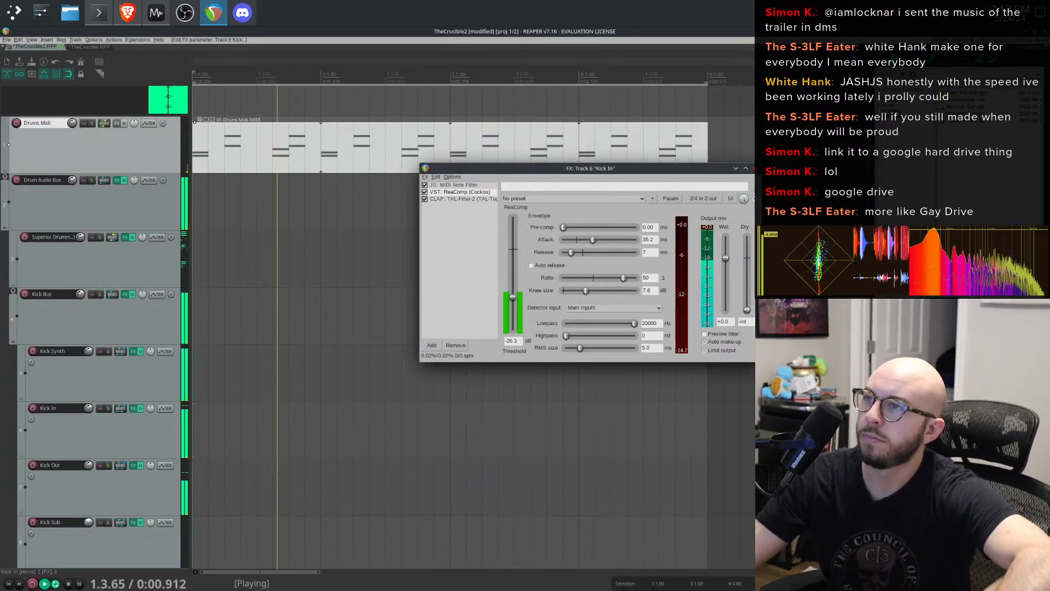
pyautogui.click(754, 167)
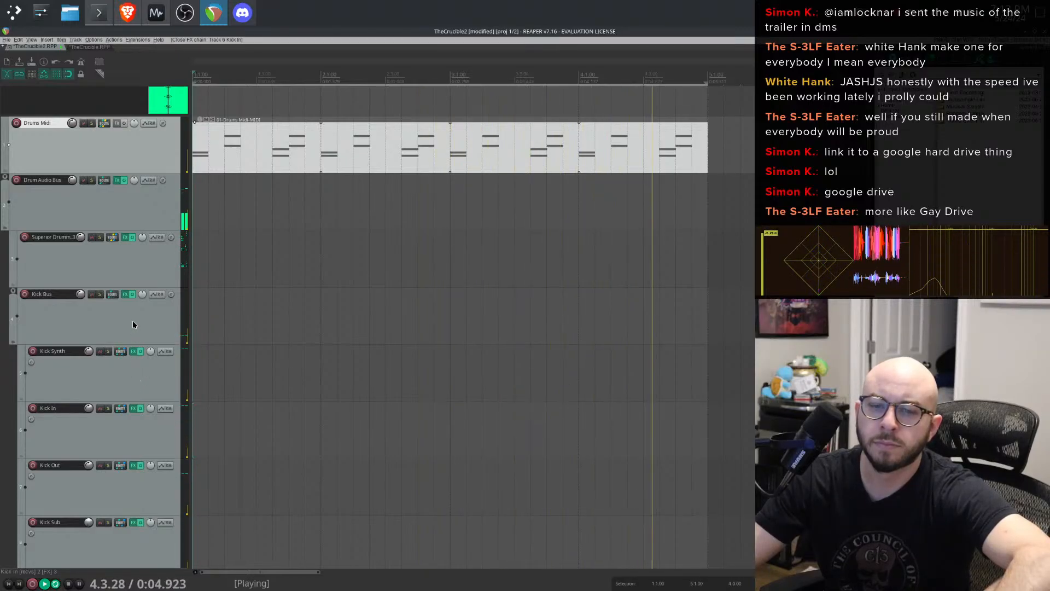
# - Restart playback, show the master track and collapse the drum bus folder to reveal the Phase Plant tracks
pyautogui.press('space')
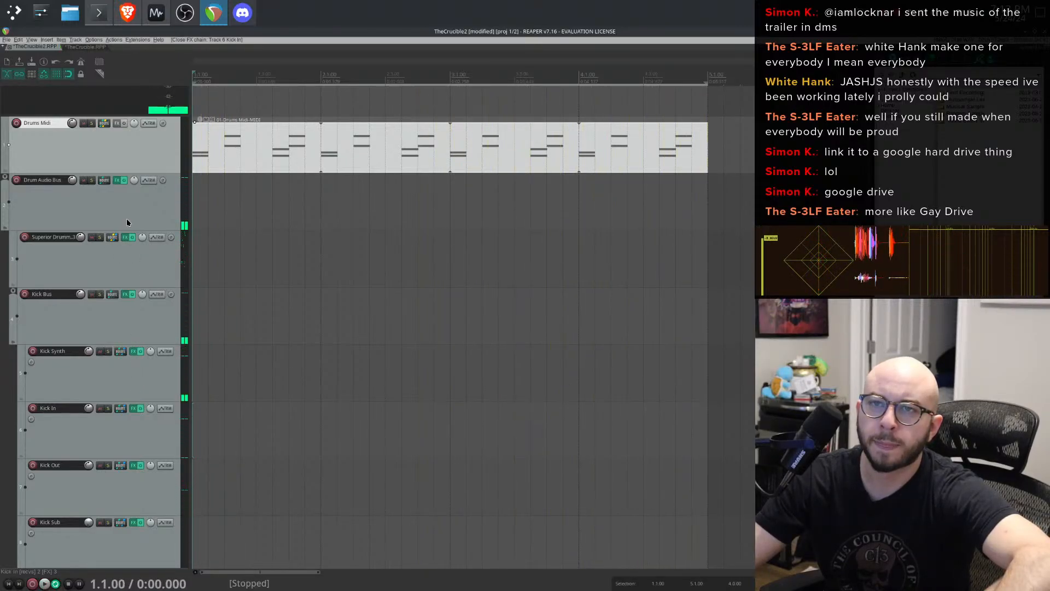
pyautogui.press('space')
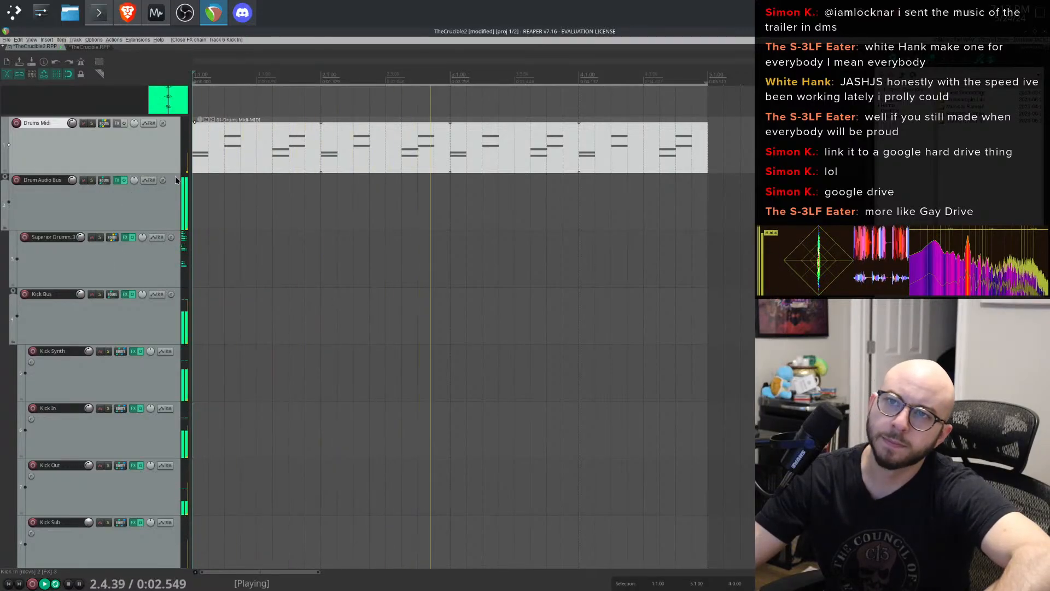
pyautogui.hotkey('ctrl', 'alt', 'm')
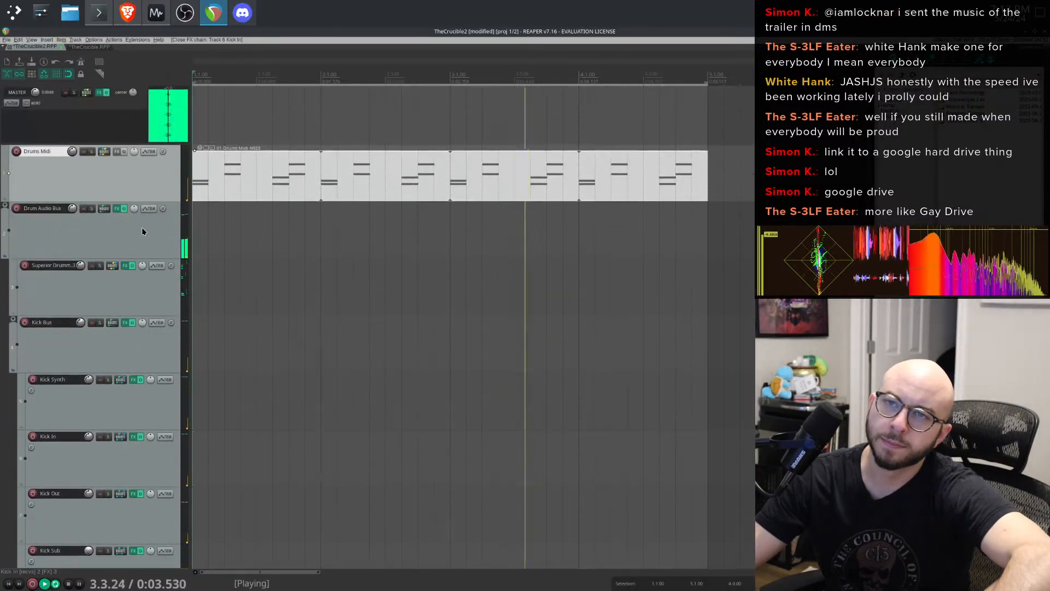
pyautogui.click(5, 209)
pyautogui.click(5, 209)
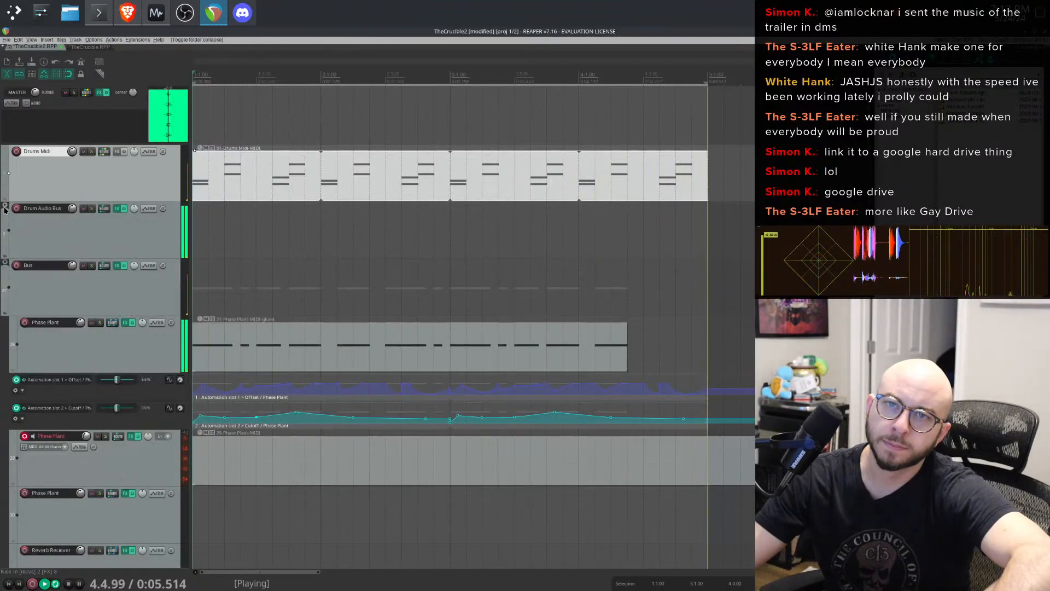
# - Try moving the Phase Plant MIDI item later on the timeline, then undo the move
pyautogui.click(303, 340)
pyautogui.moveTo(244, 342); pyautogui.dragTo(757, 342)
pyautogui.press('space')
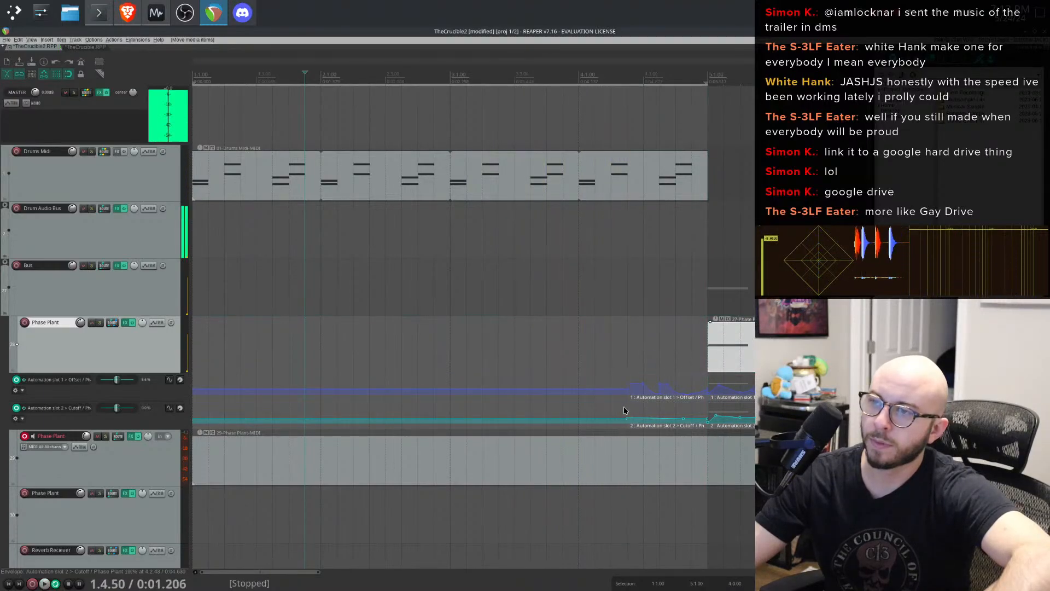
pyautogui.hotkey('ctrl', 'z')
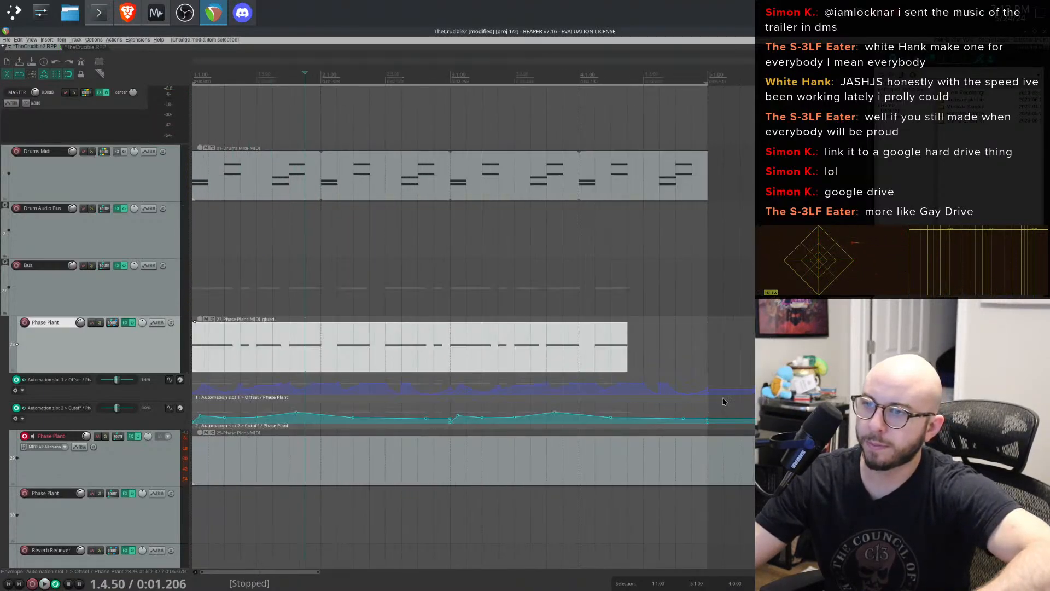
# - Extend the Phase Plant MIDI item so it ends together with the four-bar drum loop
pyautogui.scroll(-4, 621, 353)
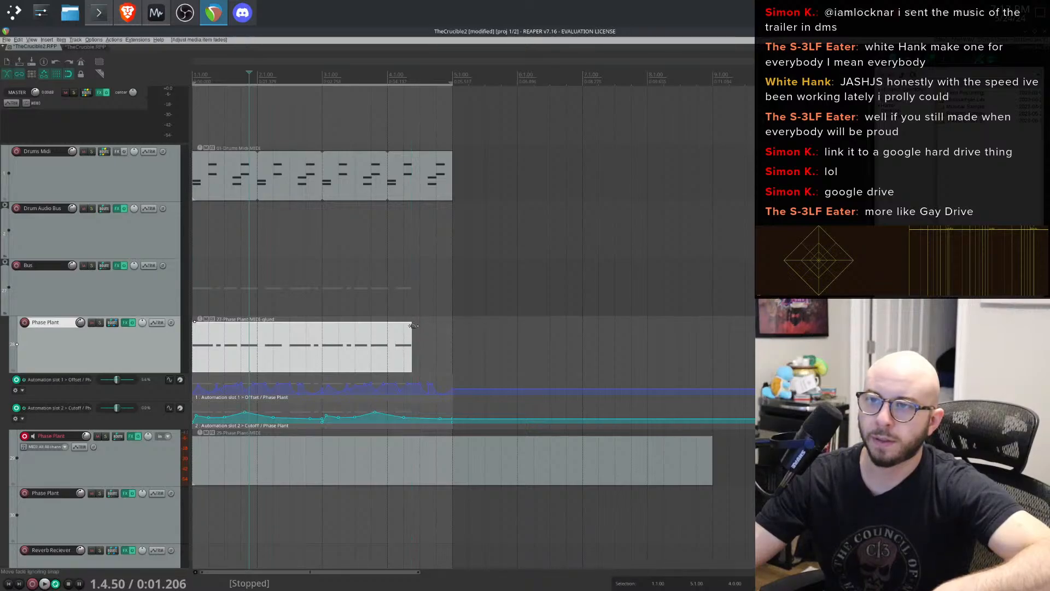
pyautogui.moveTo(380, 331); pyautogui.dragTo(309, 350)
pyautogui.click(497, 346)
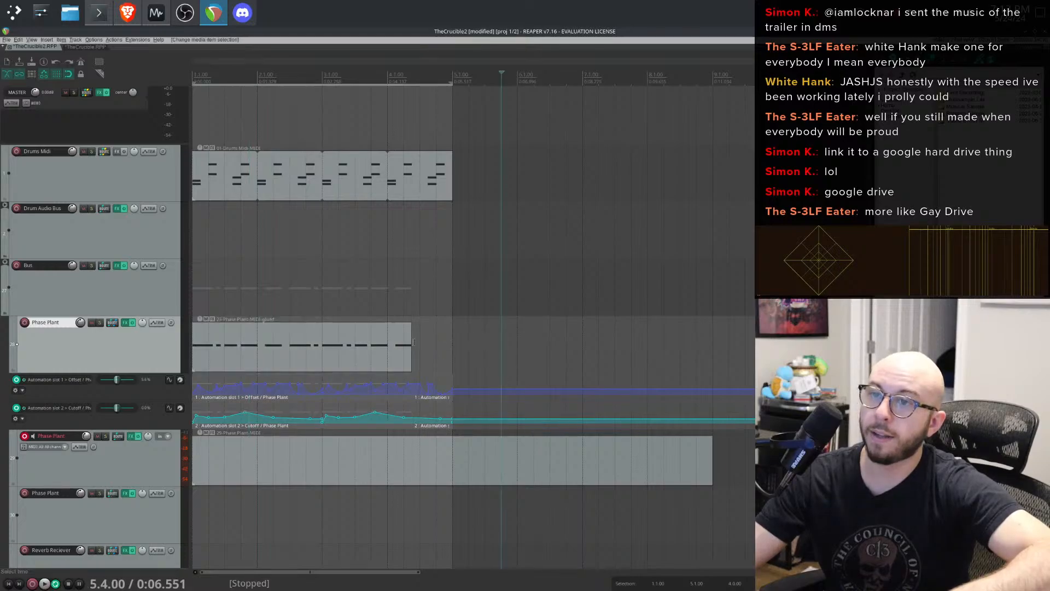
pyautogui.moveTo(409, 344); pyautogui.dragTo(275, 408)
pyautogui.click(339, 343)
pyautogui.click(327, 300)
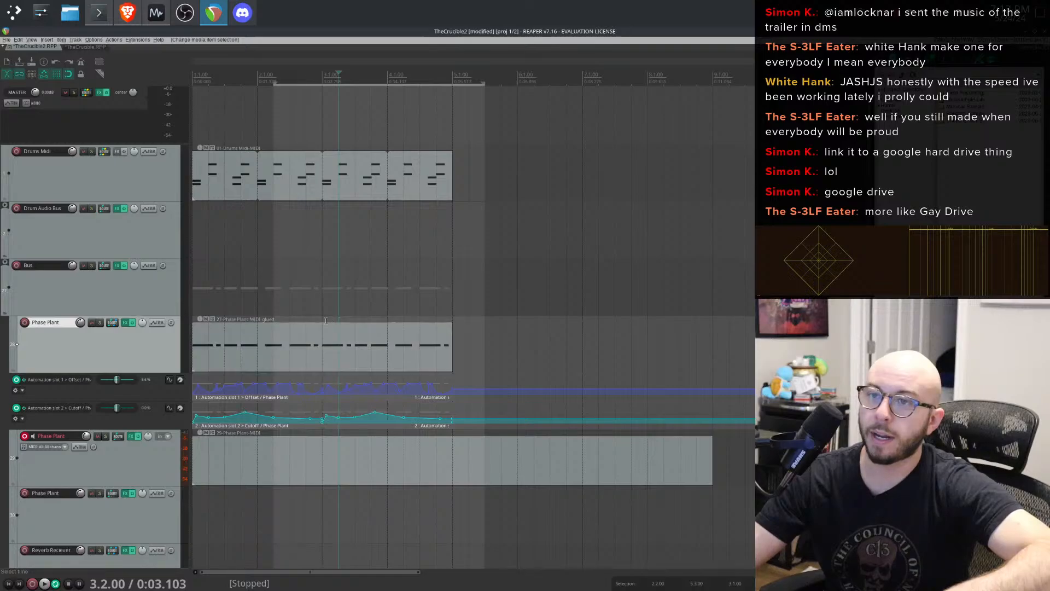
pyautogui.click(321, 339)
pyautogui.moveTo(321, 339); pyautogui.dragTo(632, 331)
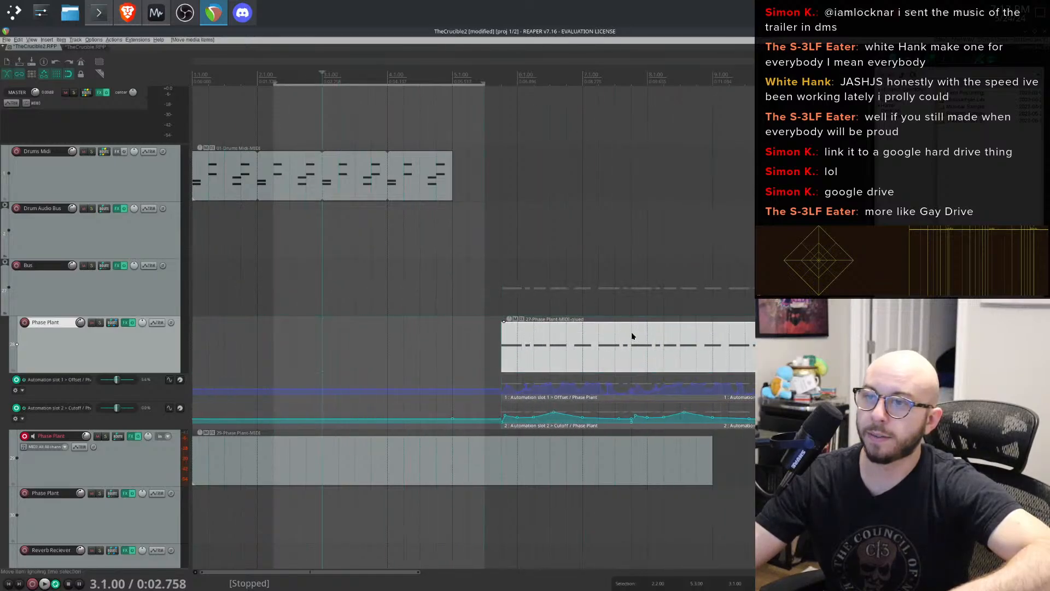
pyautogui.hotkey('ctrl', 'z')
pyautogui.hotkey('ctrl', 'z')
# - Select the Phase Plant MIDI item with its two automation items and move them to start around bar 6.3
pyautogui.moveTo(518, 426); pyautogui.dragTo(354, 356)
pyautogui.moveTo(518, 353); pyautogui.dragTo(488, 353)
pyautogui.rightClick(585, 339)
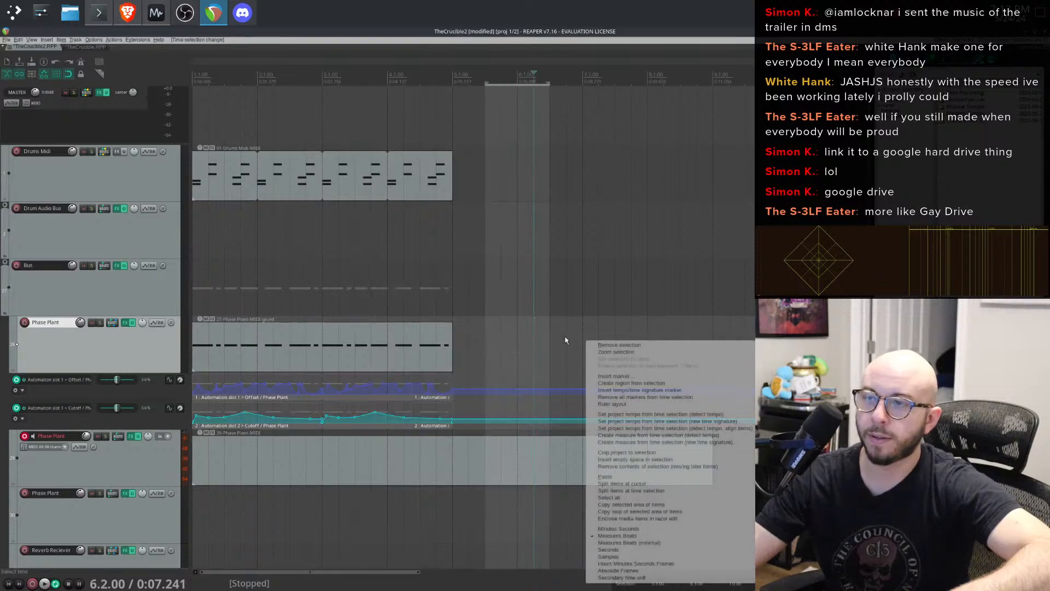
pyautogui.click(559, 333)
pyautogui.moveTo(582, 330); pyautogui.dragTo(281, 423)
pyautogui.moveTo(354, 346); pyautogui.dragTo(712, 347)
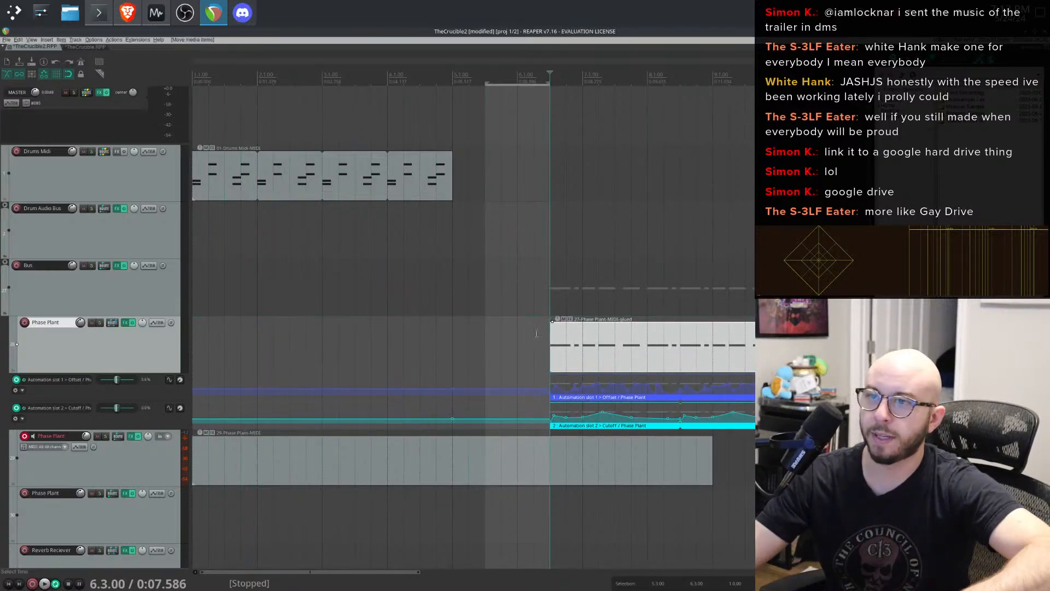
pyautogui.click(470, 335)
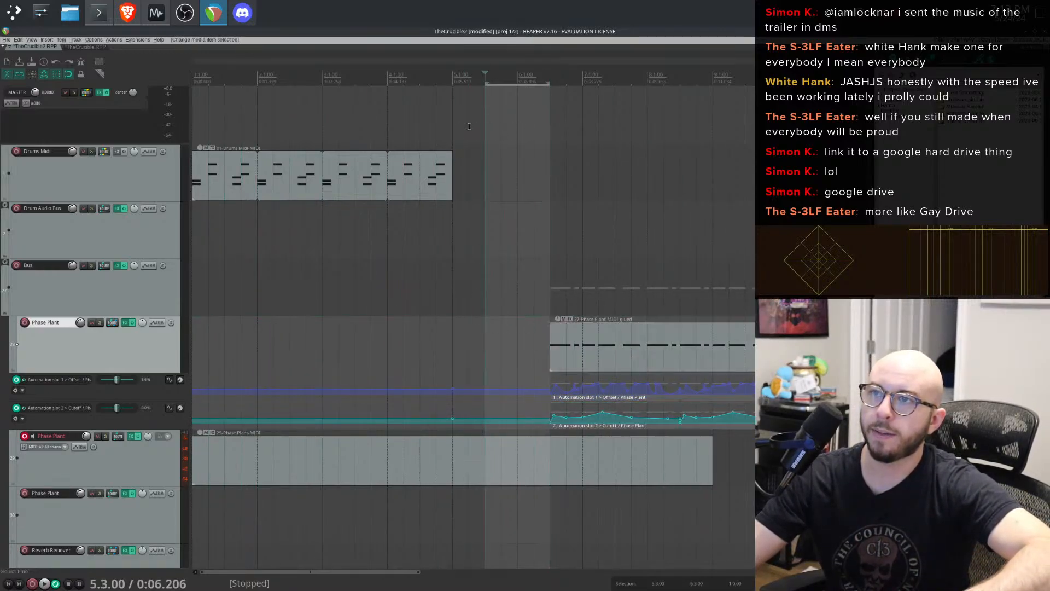
pyautogui.moveTo(486, 129); pyautogui.dragTo(500, 131)
pyautogui.moveTo(451, 156); pyautogui.dragTo(440, 186)
pyautogui.moveTo(465, 127); pyautogui.dragTo(309, 131)
pyautogui.click(450, 131)
pyautogui.moveTo(451, 131); pyautogui.dragTo(77, 106)
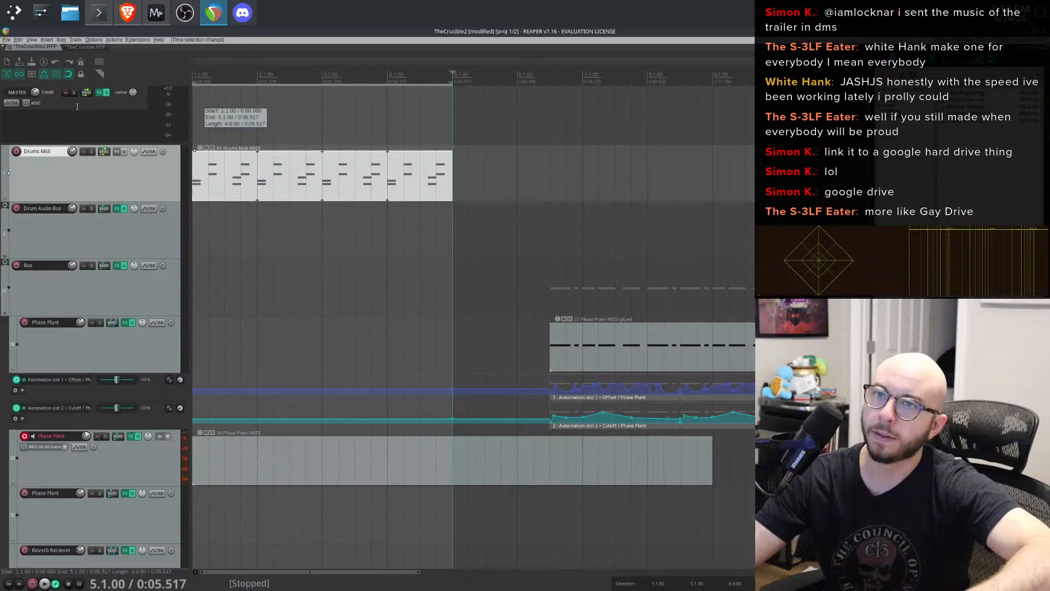
pyautogui.click(205, 334)
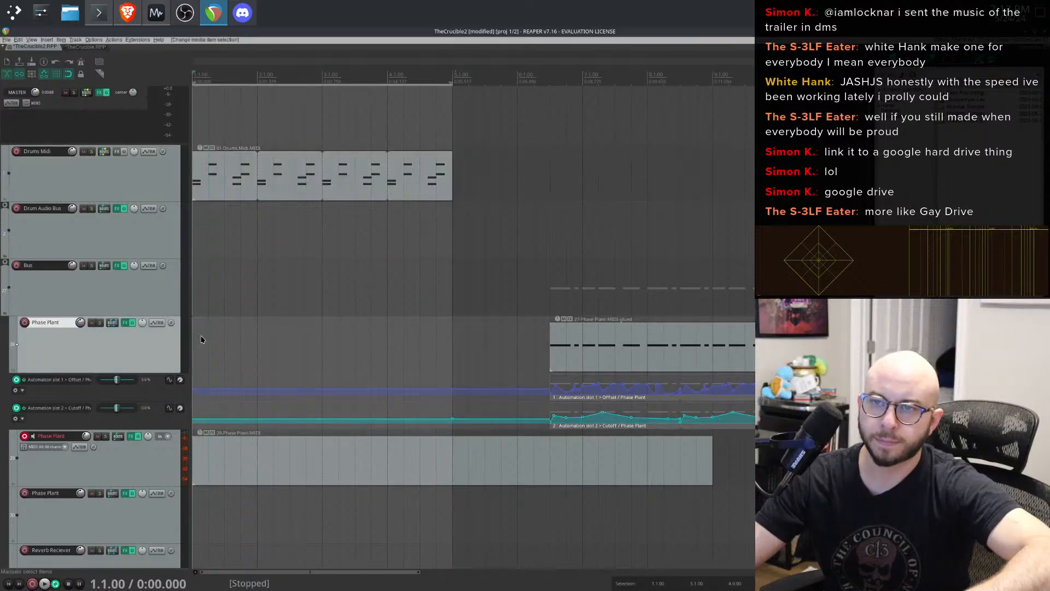
pyautogui.rightClick(201, 339)
pyautogui.click(259, 305)
pyautogui.click(419, 338)
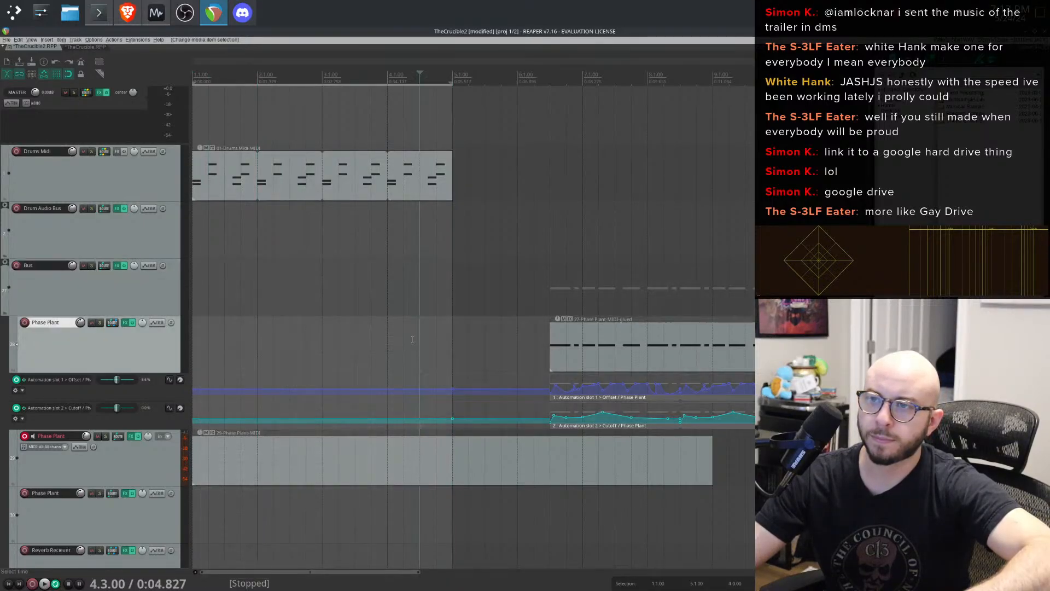
pyautogui.rightClick(382, 346)
pyautogui.click(273, 343)
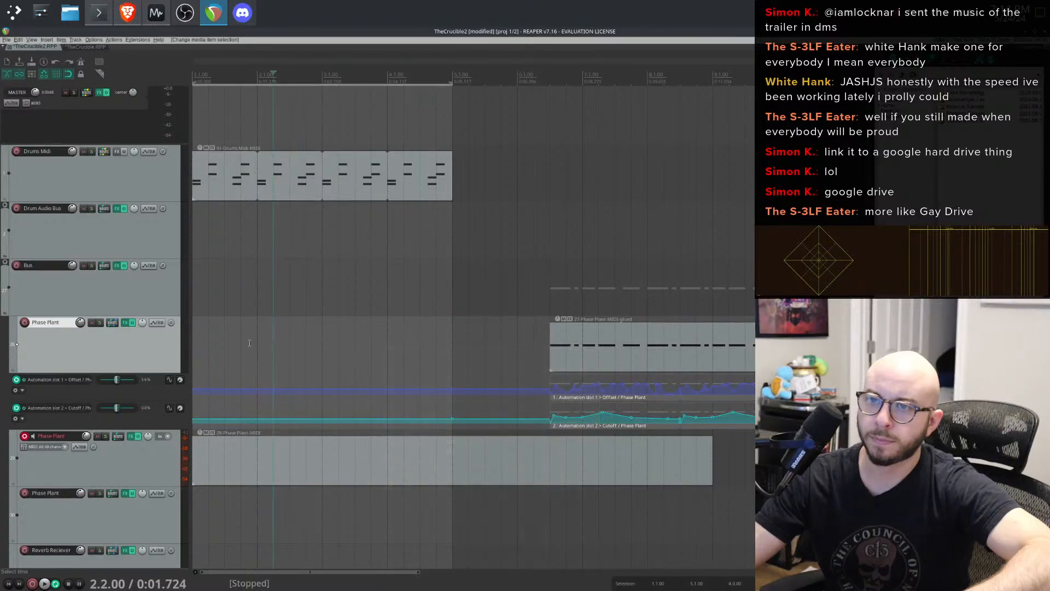
pyautogui.rightClick(248, 343)
pyautogui.click(225, 344)
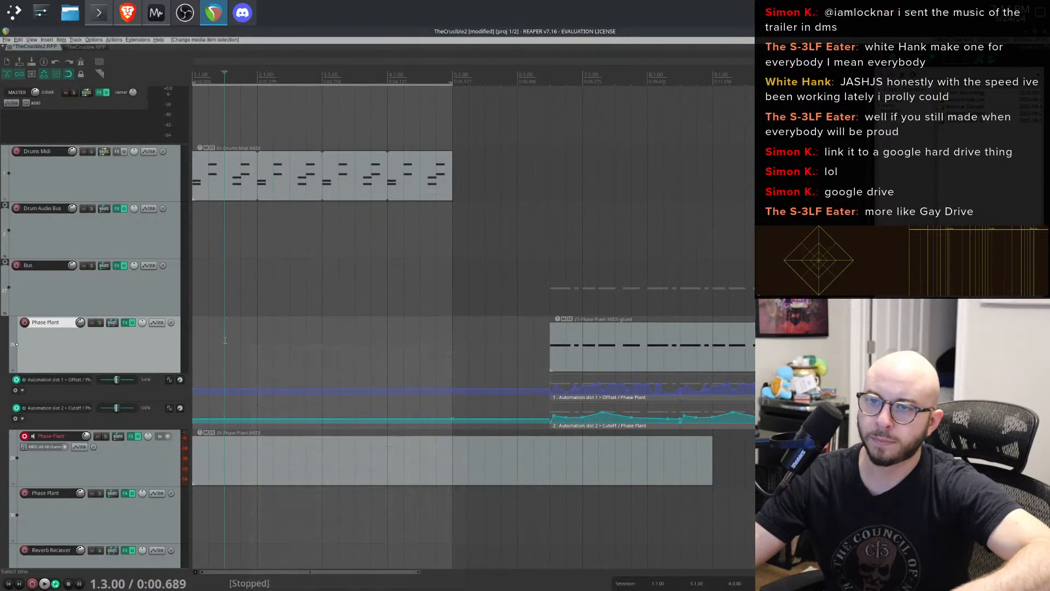
pyautogui.hotkey('ctrl', 'z')
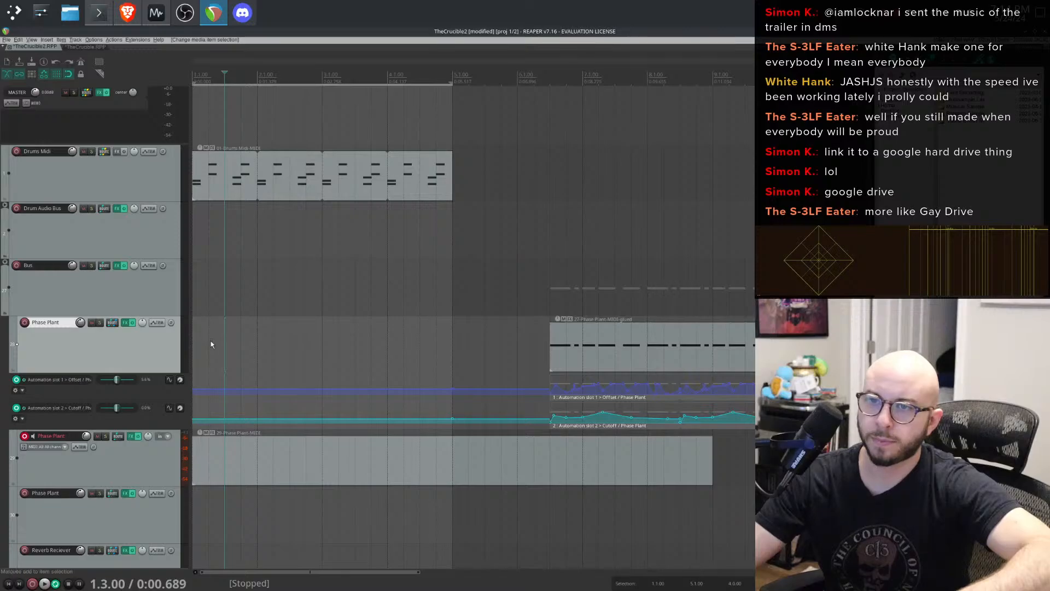
# - Set a time selection across the first four bars in the now empty Phase Plant lane
pyautogui.rightClick(211, 341)
pyautogui.click(210, 338)
pyautogui.rightClick(213, 328)
pyautogui.click(204, 334)
pyautogui.keyDown('shift'); pyautogui.click(203, 333); pyautogui.keyUp('shift')
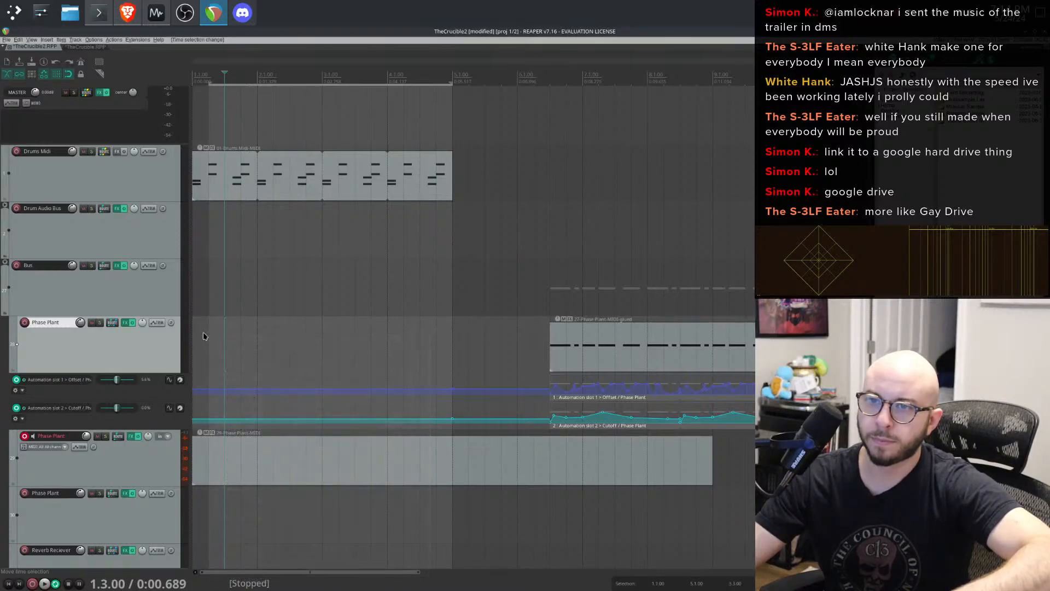
pyautogui.moveTo(198, 333); pyautogui.dragTo(208, 332)
pyautogui.click(476, 321)
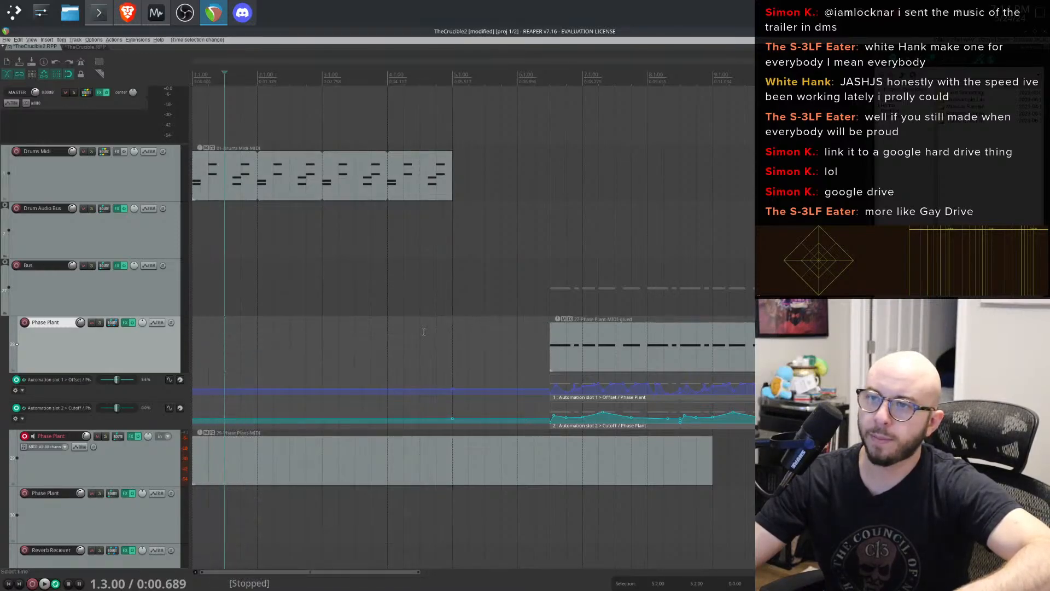
pyautogui.moveTo(452, 329); pyautogui.dragTo(197, 336)
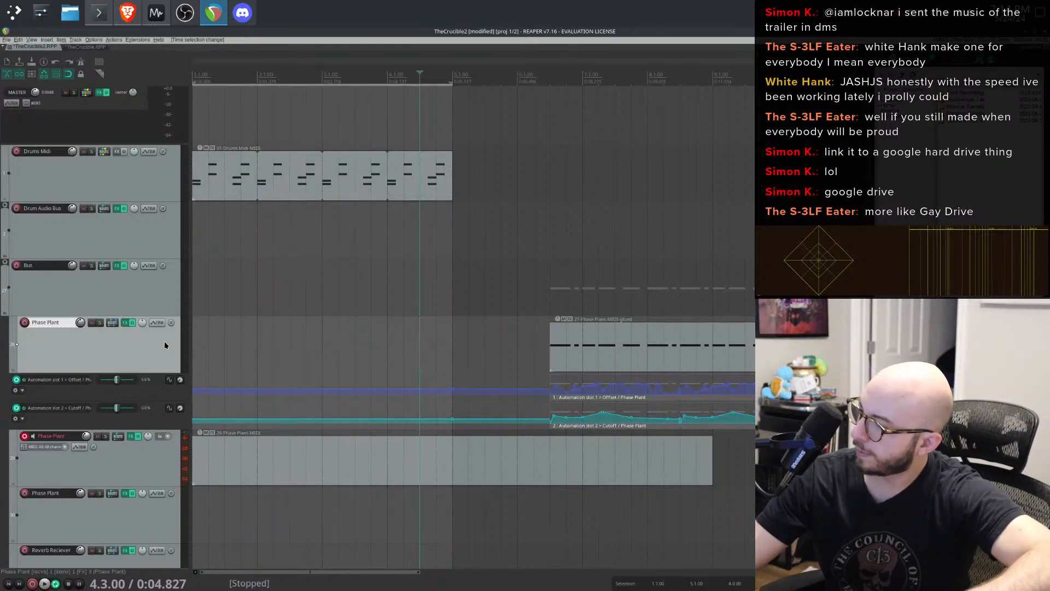
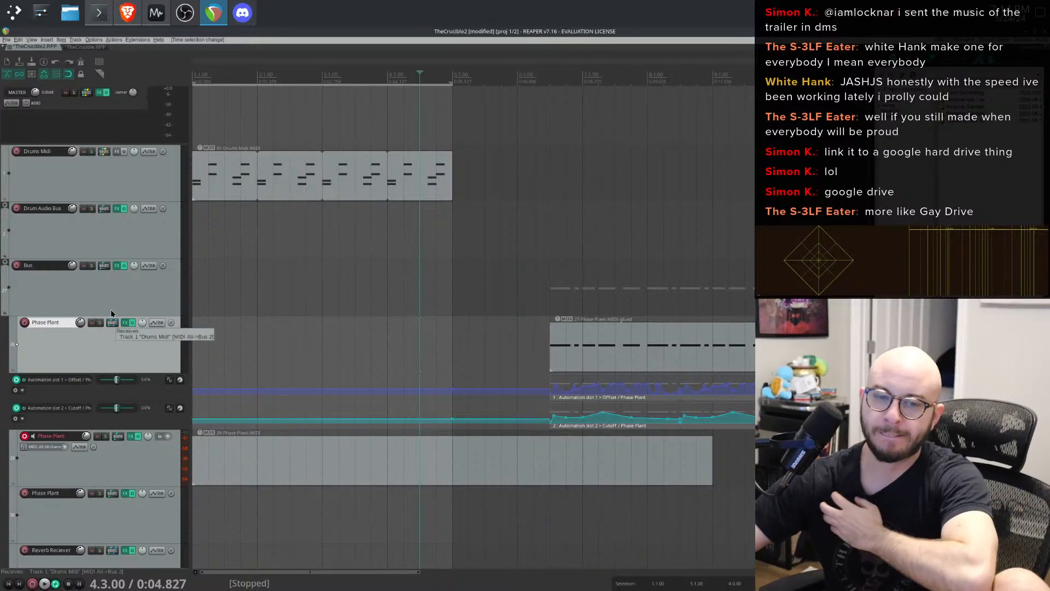
# - Insert a new empty MIDI item on the Phase Plant track
pyautogui.moveTo(0, 0)
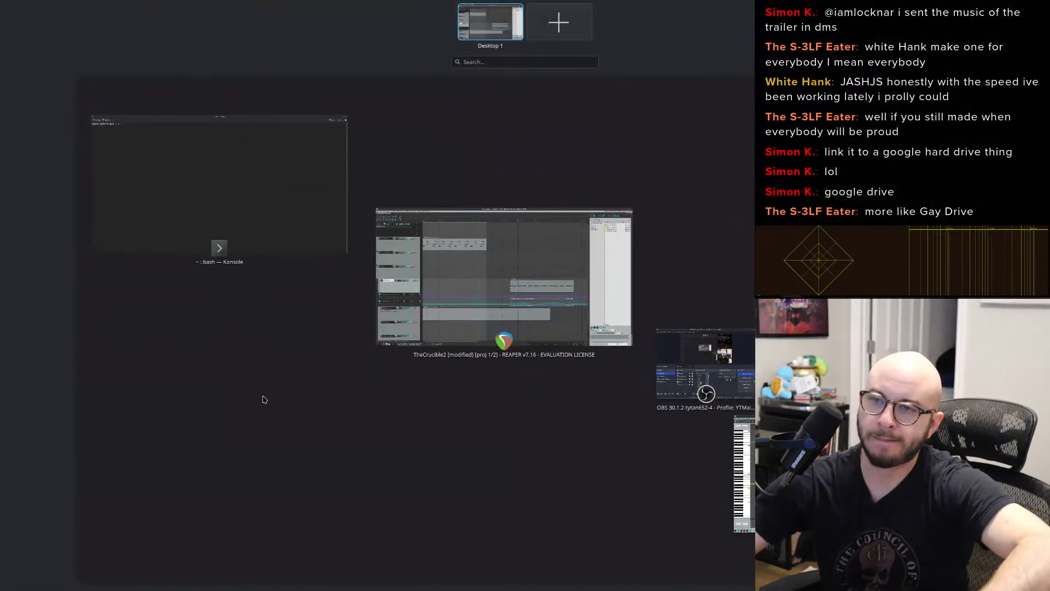
pyautogui.click(462, 302)
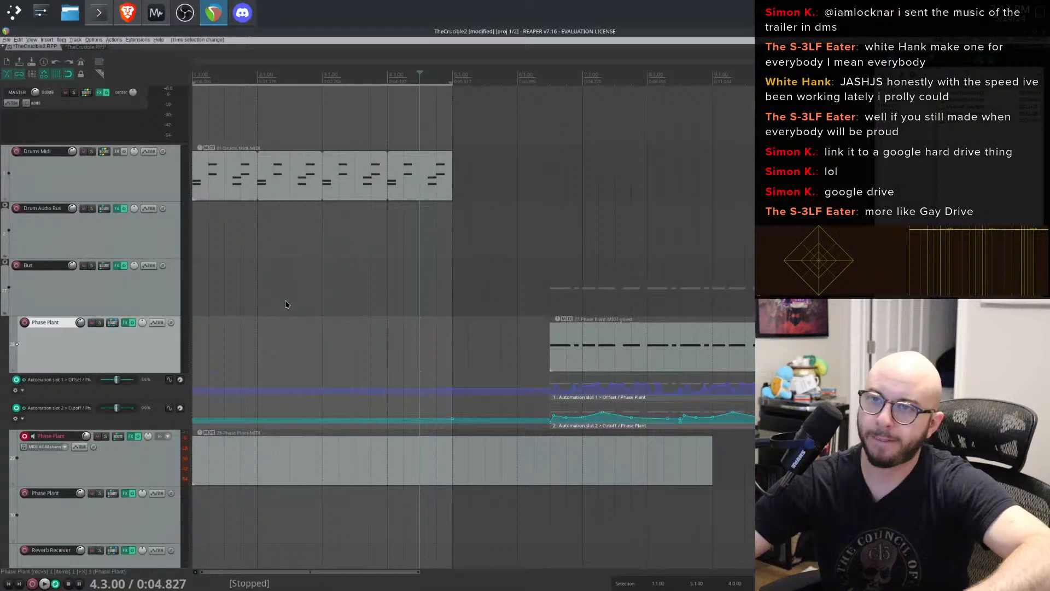
pyautogui.click(30, 40)
pyautogui.moveTo(18, 40)
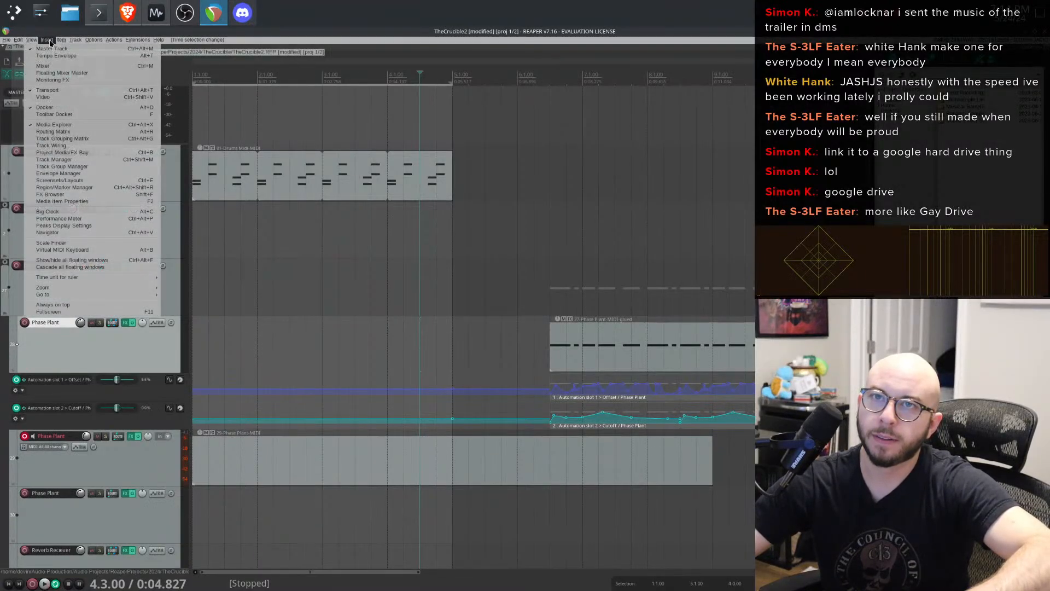
pyautogui.click(68, 56)
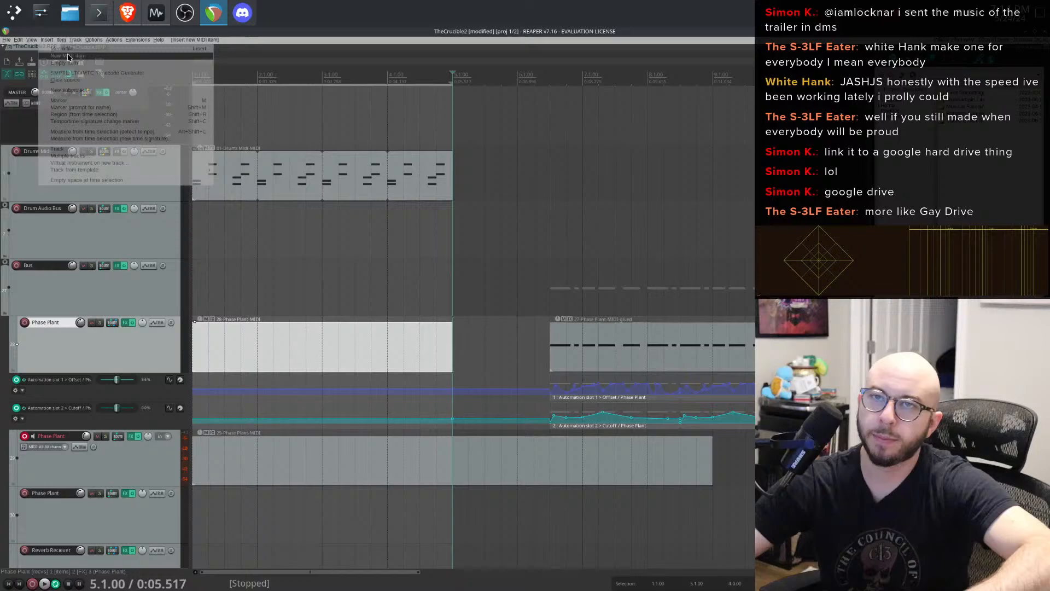
# - In the MIDI editor, draw one long note spanning the whole item and remove the stray short note
pyautogui.doubleClick(349, 340)
pyautogui.click(335, 298)
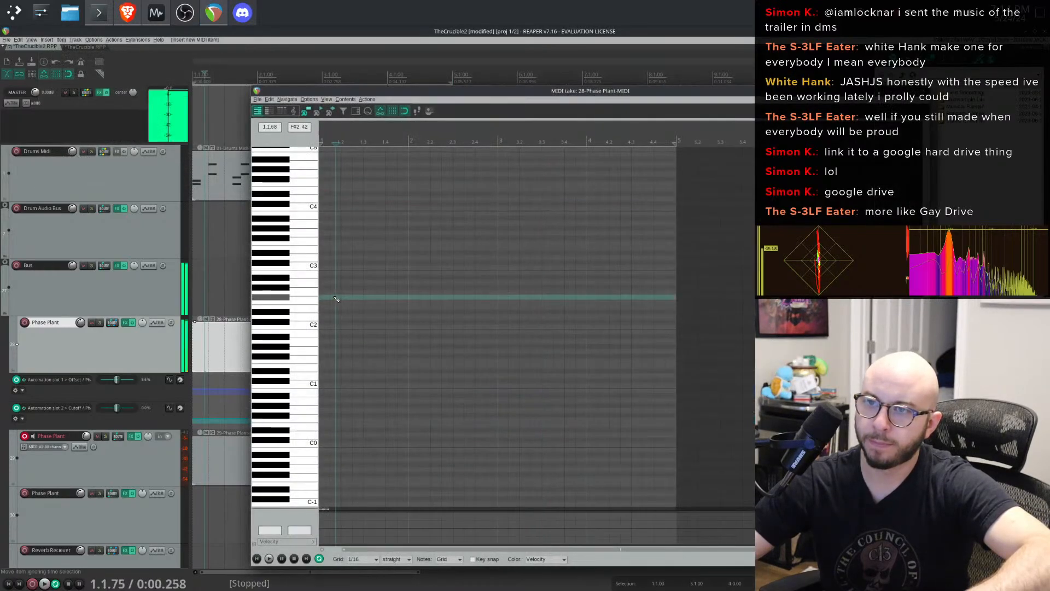
pyautogui.click(327, 357)
pyautogui.moveTo(327, 359); pyautogui.dragTo(673, 348)
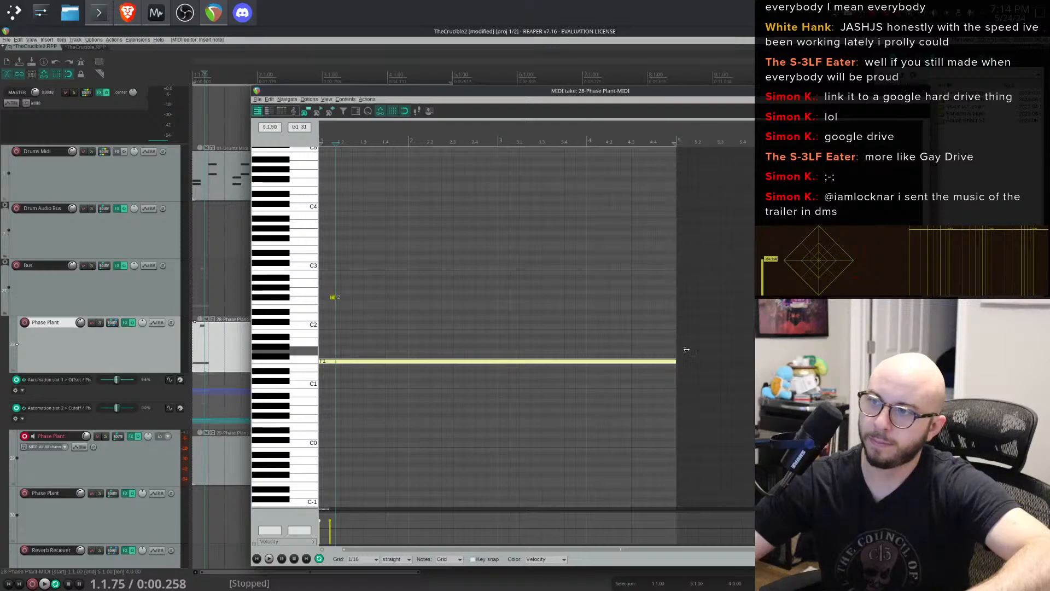
pyautogui.doubleClick(332, 297)
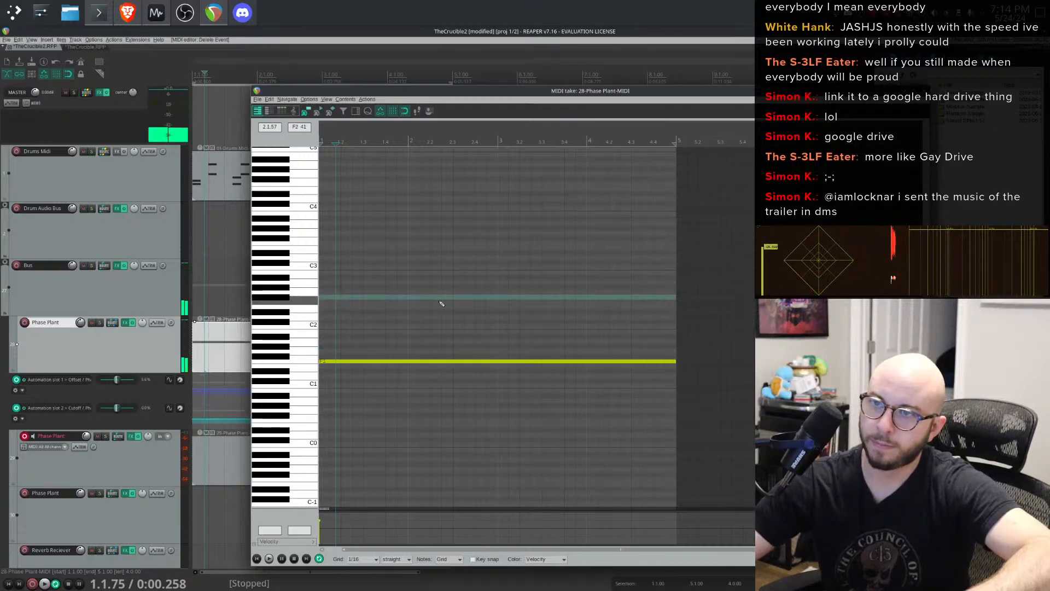
# - Play the part and adjust the Automation slot 1 Offset fader while listening
pyautogui.press('space')
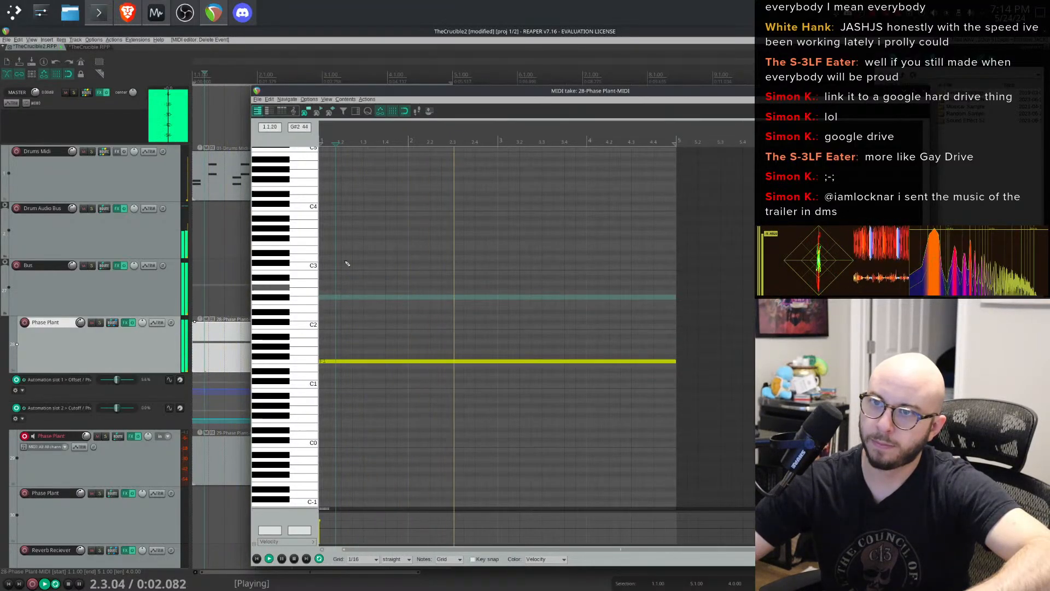
pyautogui.click(924, 91)
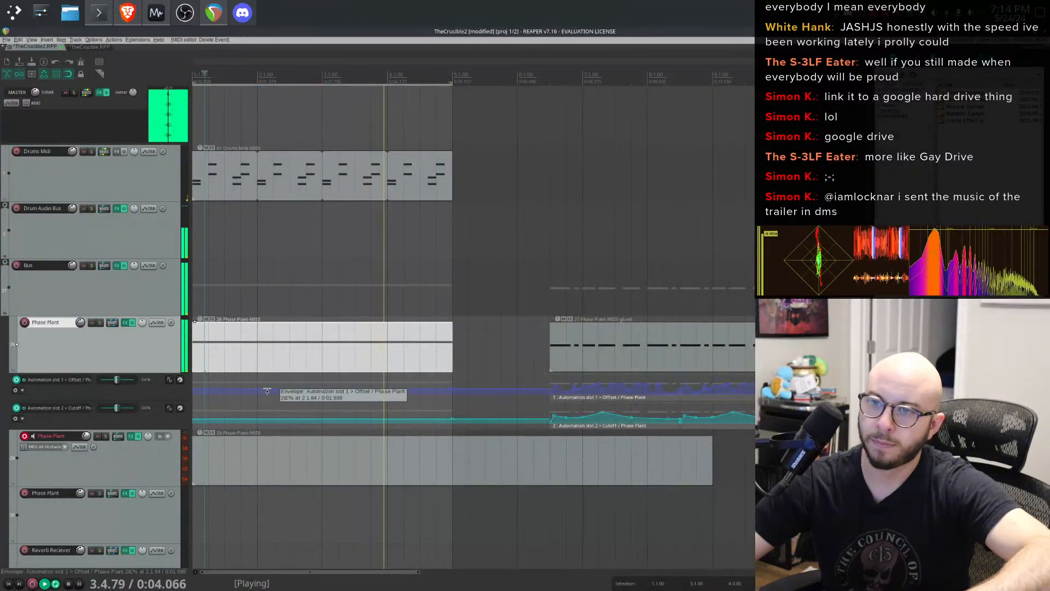
pyautogui.moveTo(117, 381)
pyautogui.mouseDown()
pyautogui.moveTo(104, 396)
pyautogui.moveTo(119, 381)
pyautogui.mouseUp()
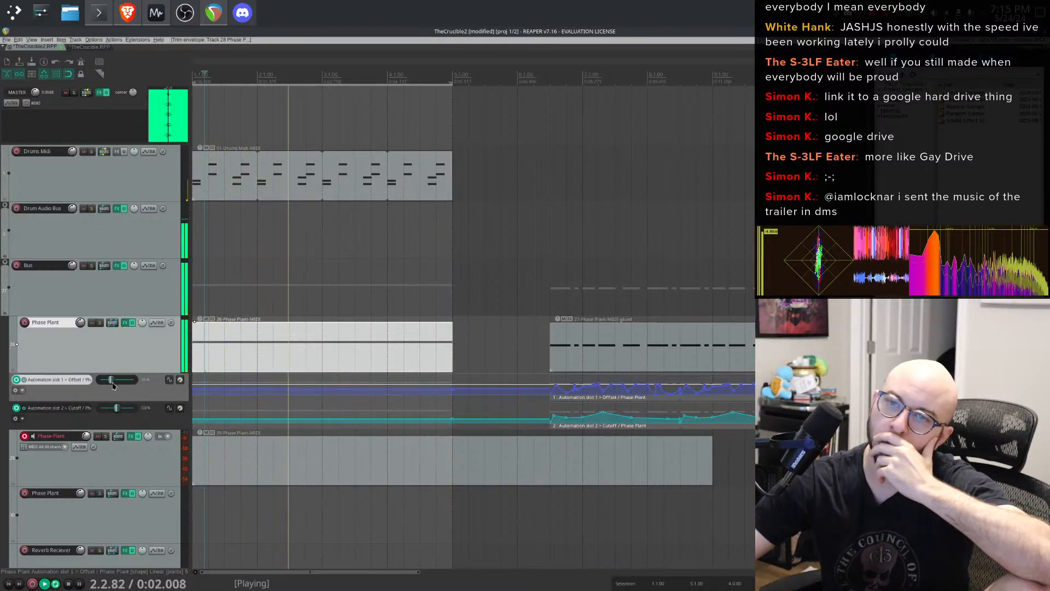
pyautogui.moveTo(120, 382); pyautogui.dragTo(115, 387)
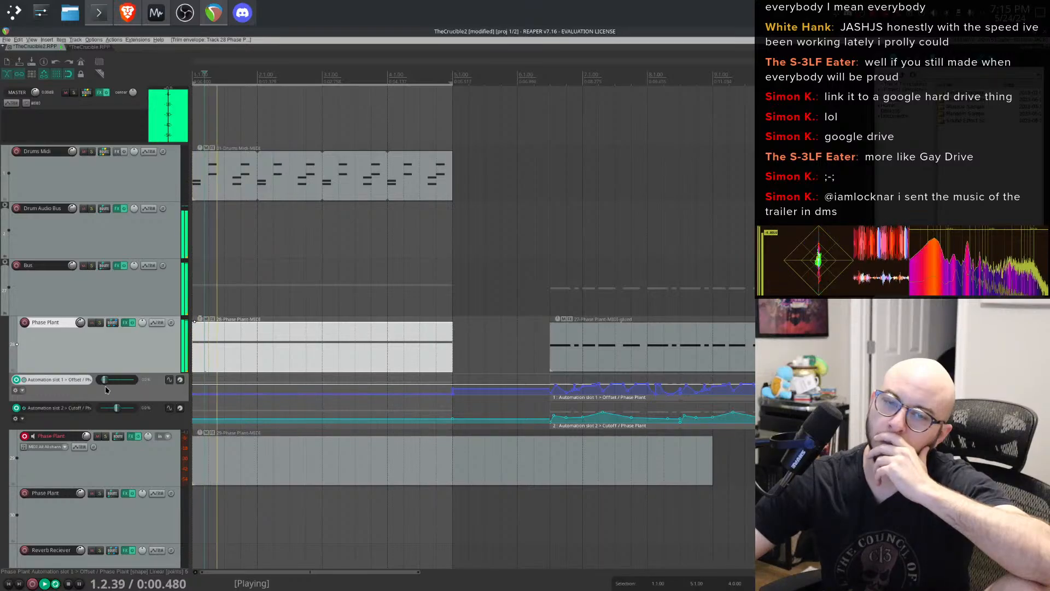
pyautogui.moveTo(105, 387)
pyautogui.mouseDown()
pyautogui.moveTo(121, 392)
pyautogui.moveTo(103, 385)
pyautogui.moveTo(134, 382)
pyautogui.moveTo(109, 385)
pyautogui.moveTo(123, 388)
pyautogui.mouseUp()
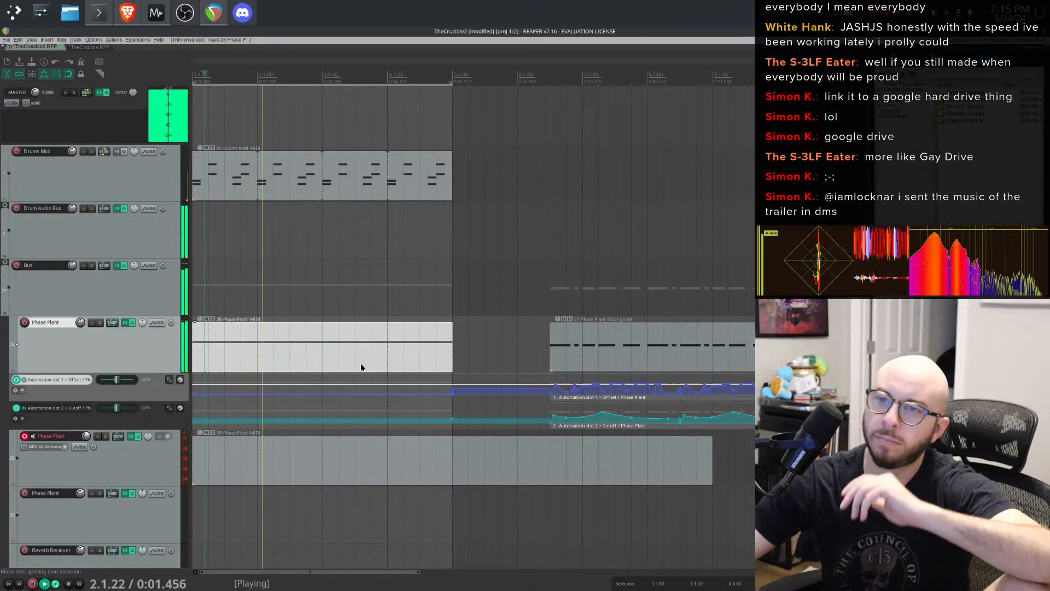
pyautogui.press('space')
# - Select the new Phase Plant MIDI item and delete it
pyautogui.click(385, 345)
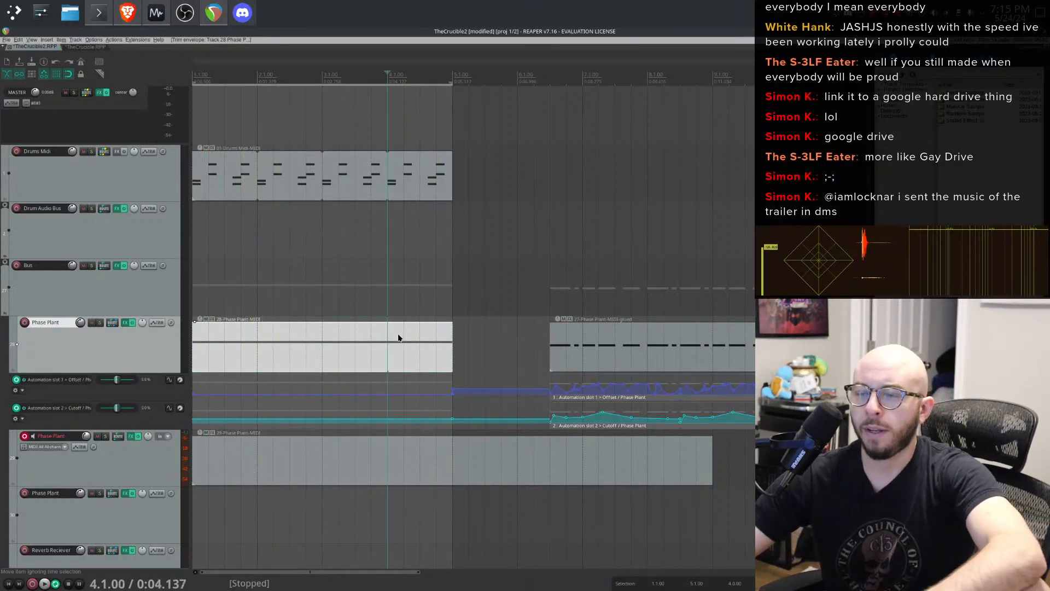
pyautogui.click(400, 338)
pyautogui.click(416, 340)
pyautogui.click(416, 340)
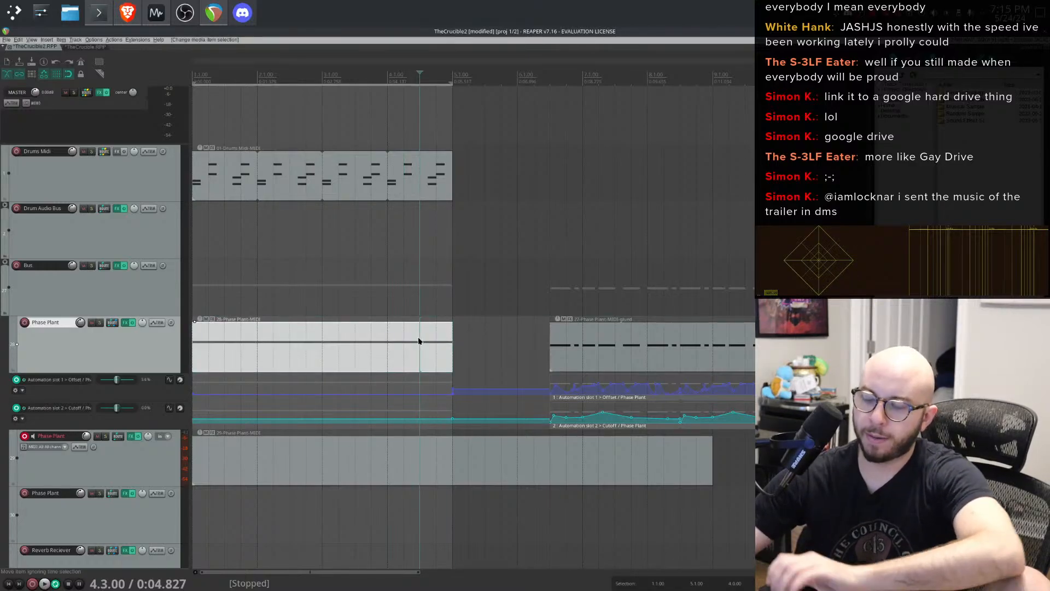
pyautogui.press('Delete')
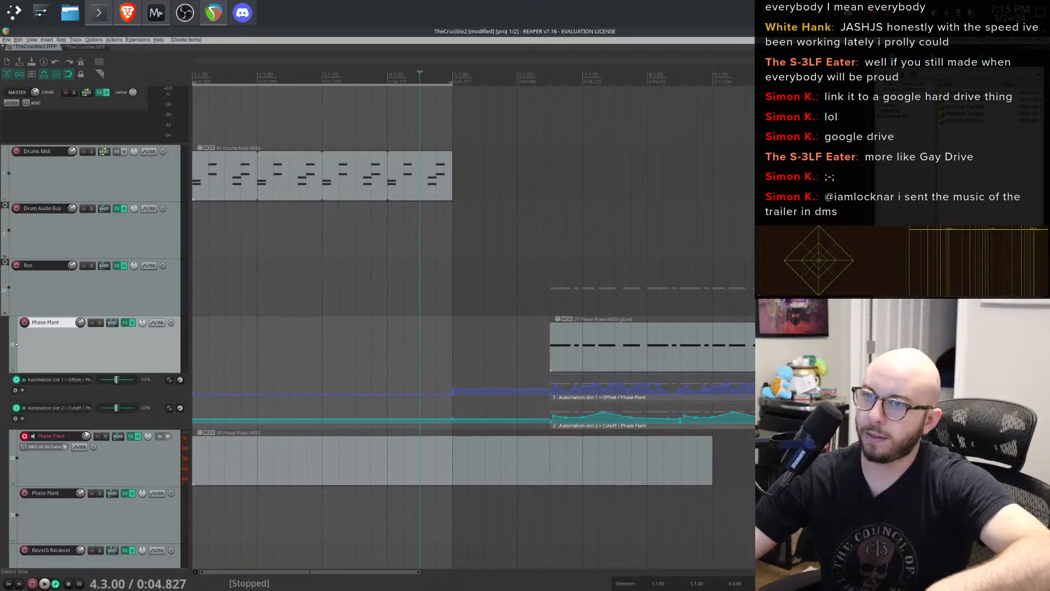
# - Undo the recent edits repeatedly back to the earlier glued Phase Plant arrangement and play it back
pyautogui.hotkey('ctrl', 'z')
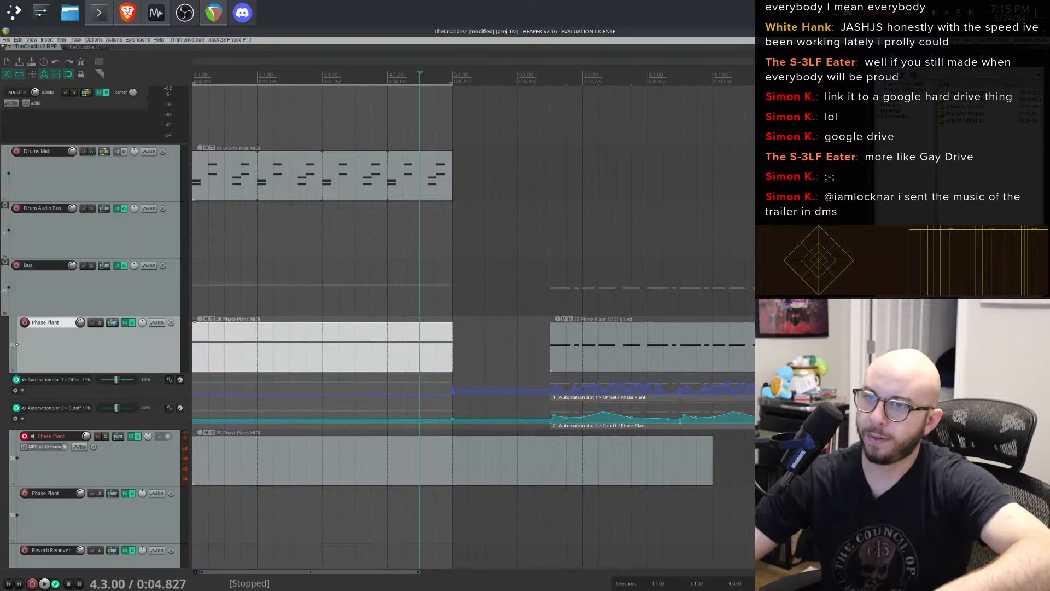
pyautogui.hotkey('ctrl', 'z')
pyautogui.hotkey('ctrl', 'z')
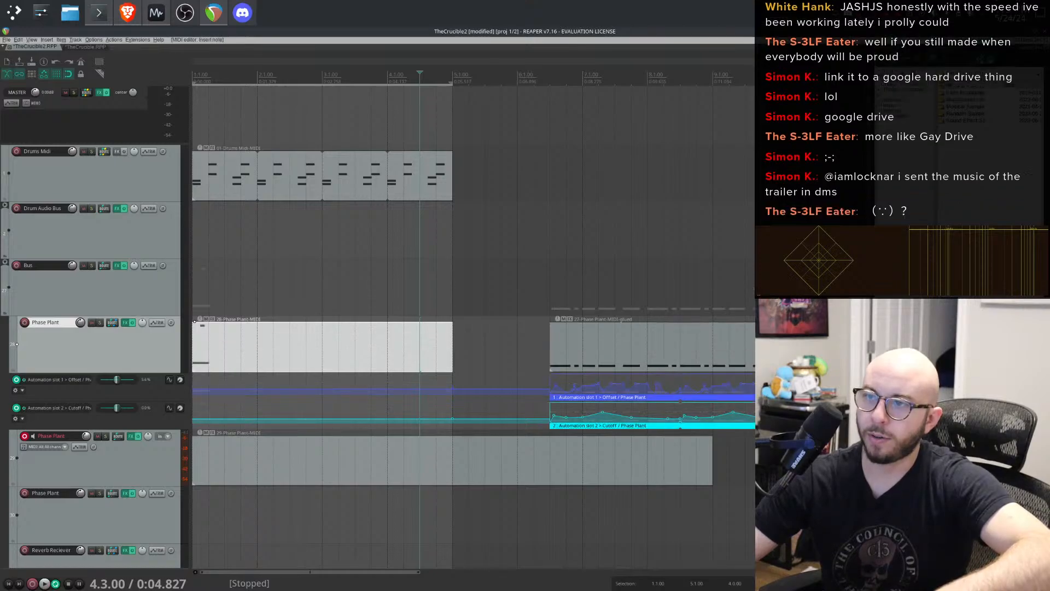
pyautogui.hotkey('ctrl', 'z')
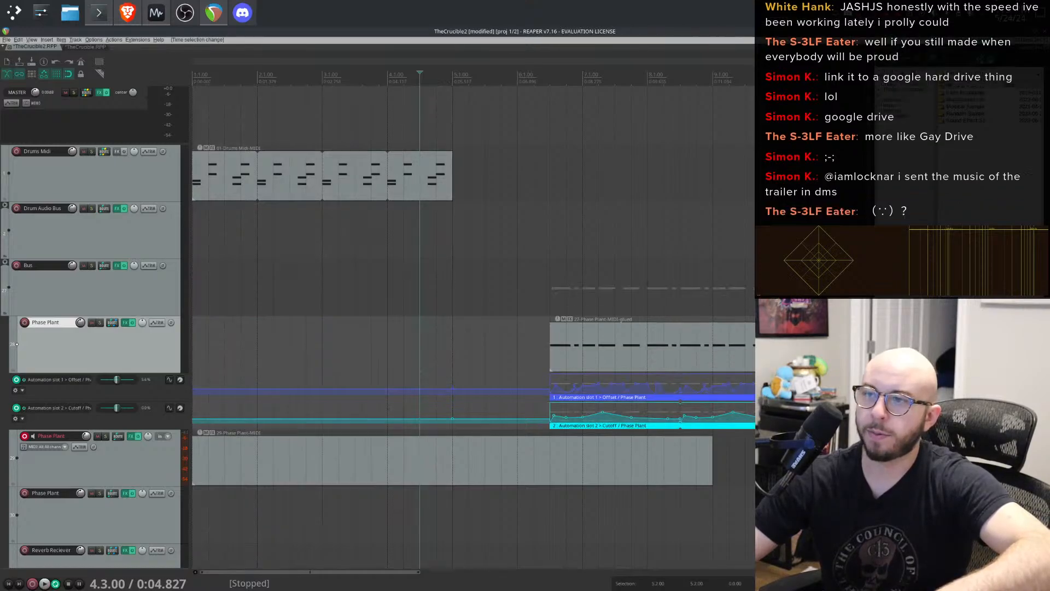
pyautogui.hotkey('ctrl', 'z')
pyautogui.hotkey('ctrl', 'z')
pyautogui.hotkey('ctrl', 'z')
pyautogui.hotkey('ctrl', 'z')
pyautogui.hotkey('ctrl', 'z')
pyautogui.hotkey('ctrl', 'z')
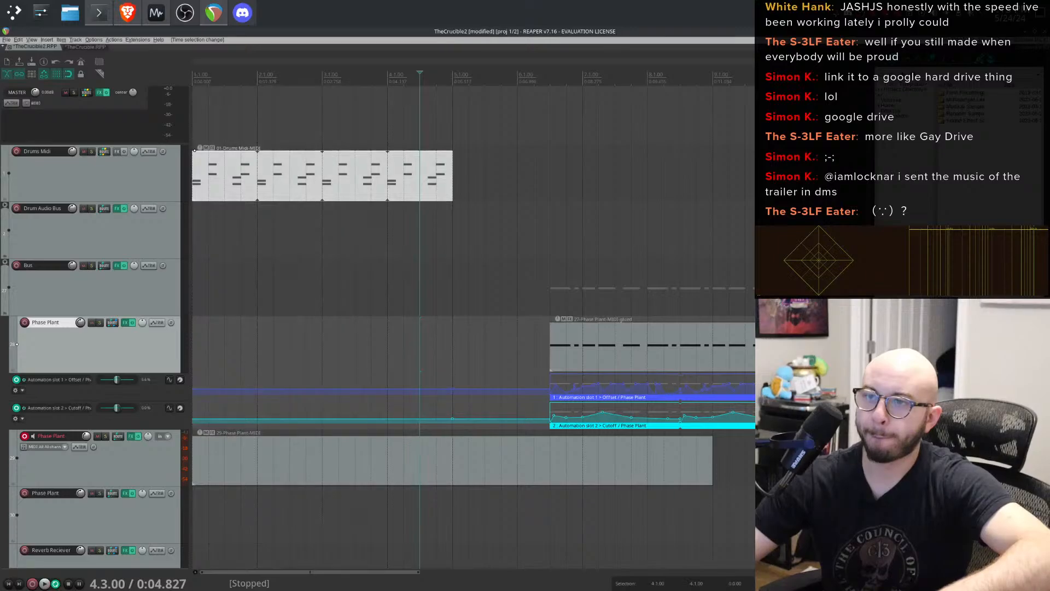
pyautogui.hotkey('ctrl', 'z')
pyautogui.hotkey('ctrl', 'z')
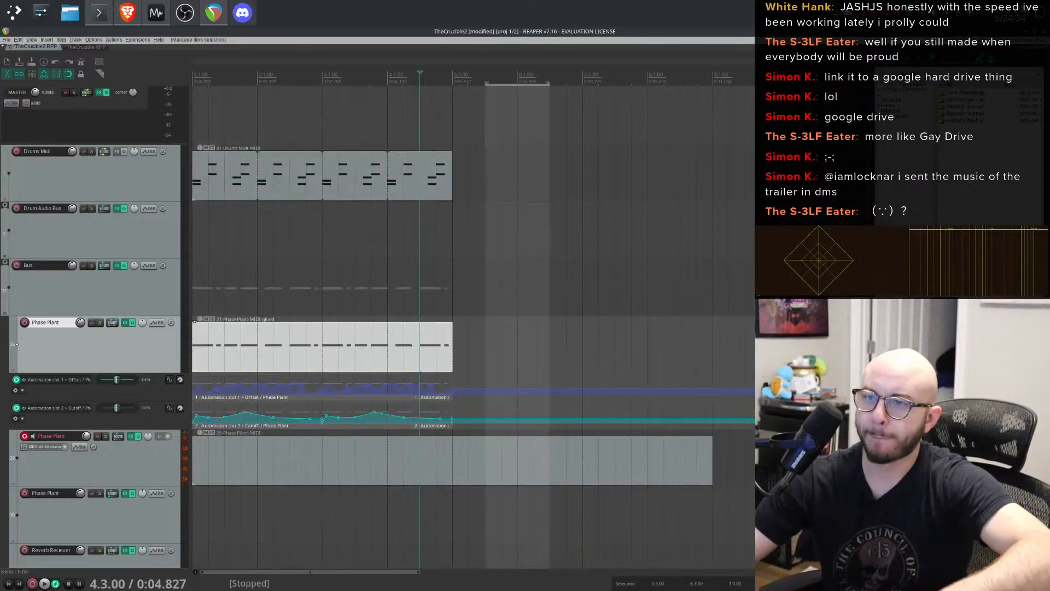
pyautogui.hotkey('ctrl', 'z')
pyautogui.hotkey('ctrl', 'z')
pyautogui.hotkey('ctrl', 'z')
pyautogui.hotkey('ctrl', 'z')
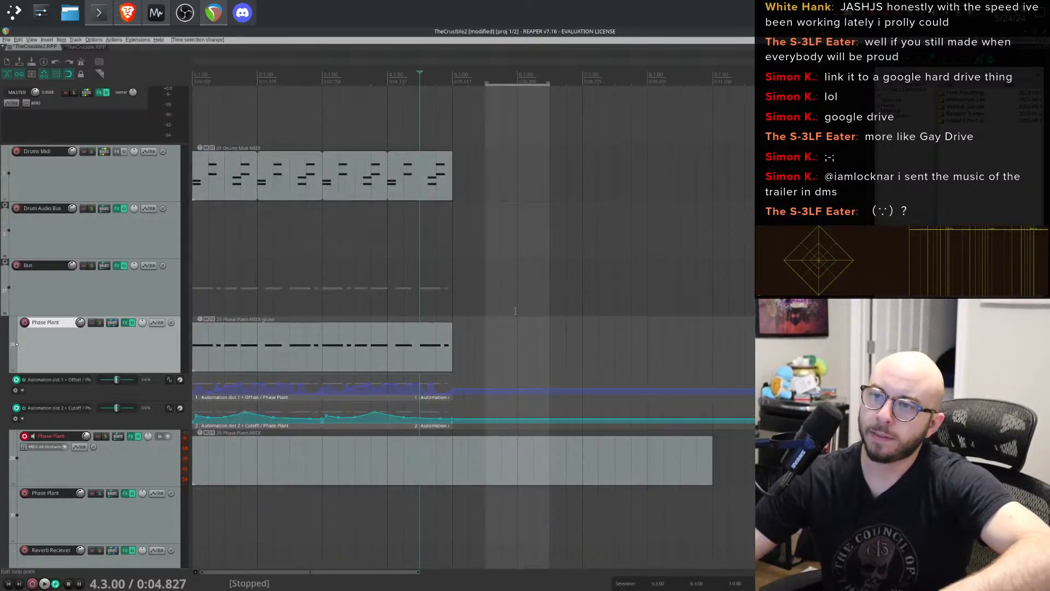
pyautogui.hotkey('ctrl', 'z')
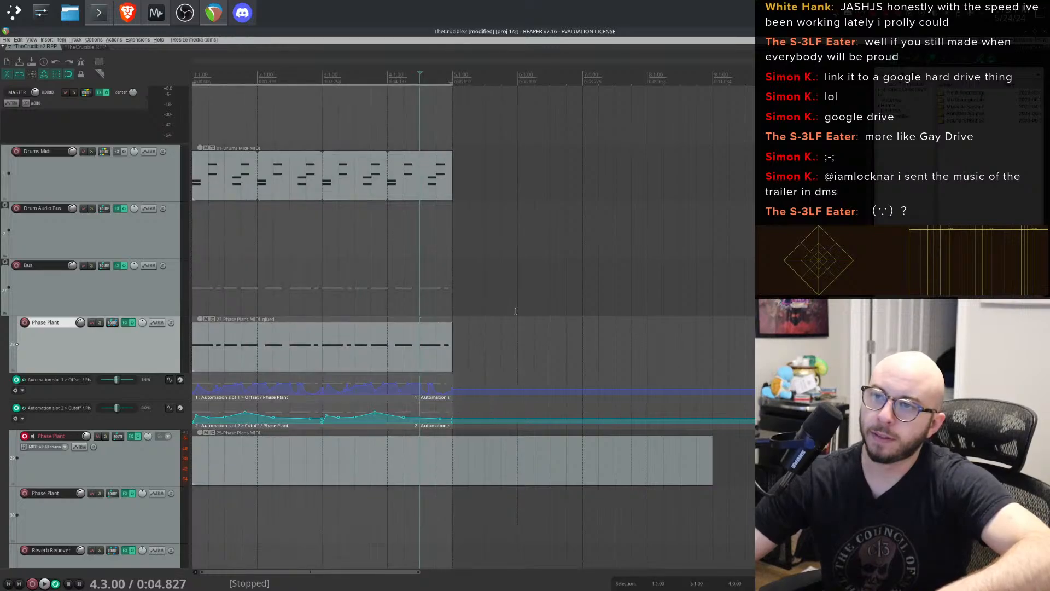
pyautogui.press('space')
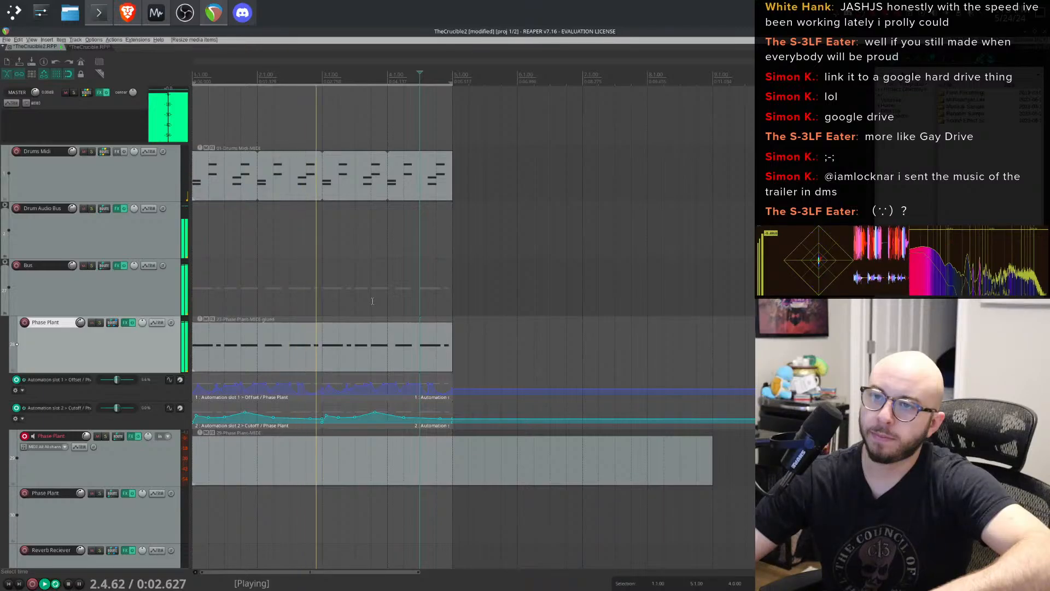
pyautogui.press('space')
# - Close the TheCrucible.RPP project tab without saving its changes
pyautogui.click(10, 47)
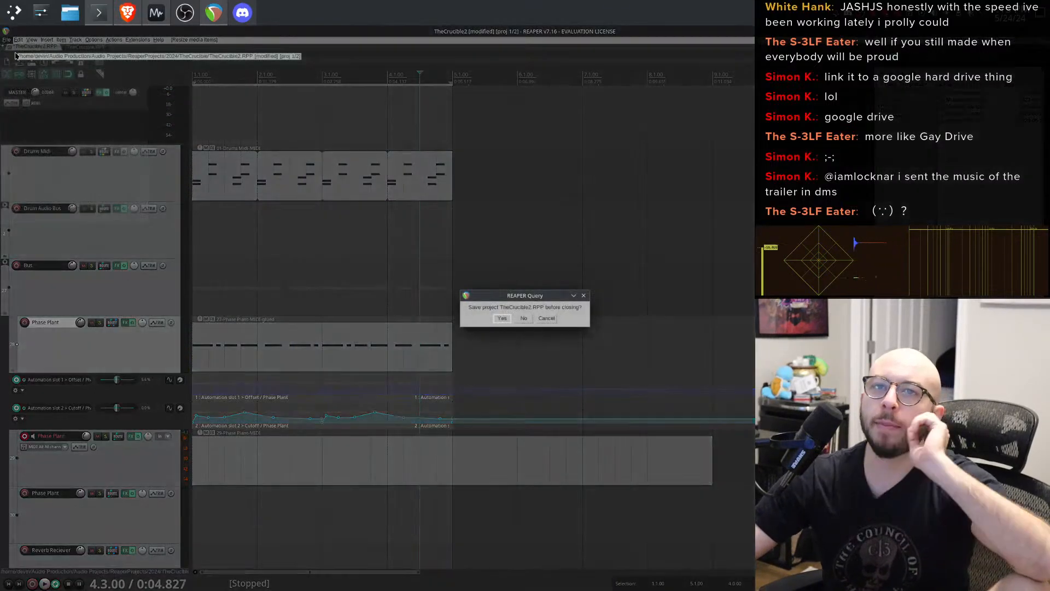
pyautogui.click(546, 318)
pyautogui.click(104, 48)
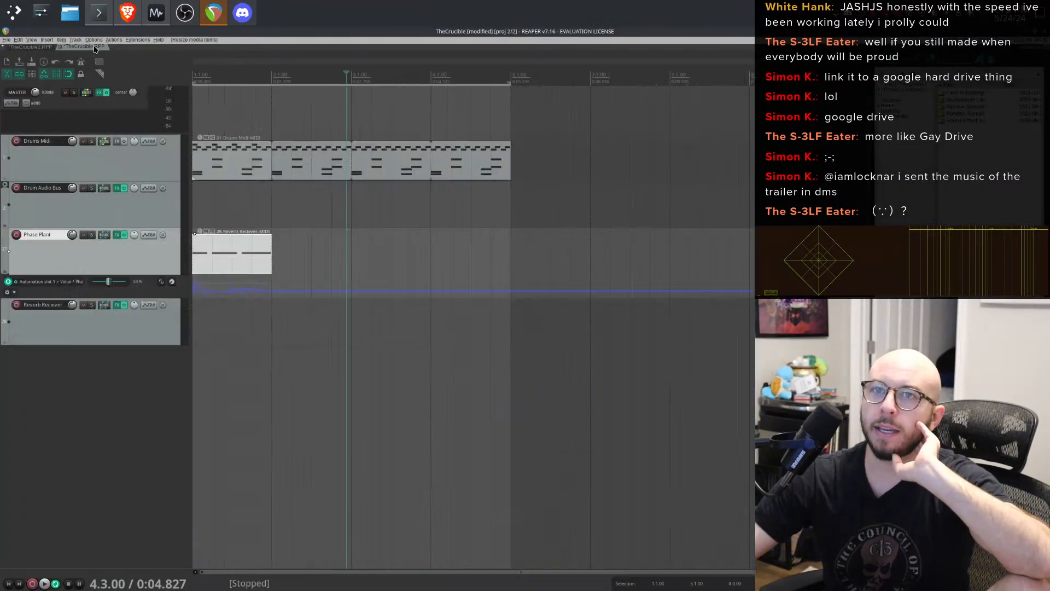
pyautogui.press('Escape')
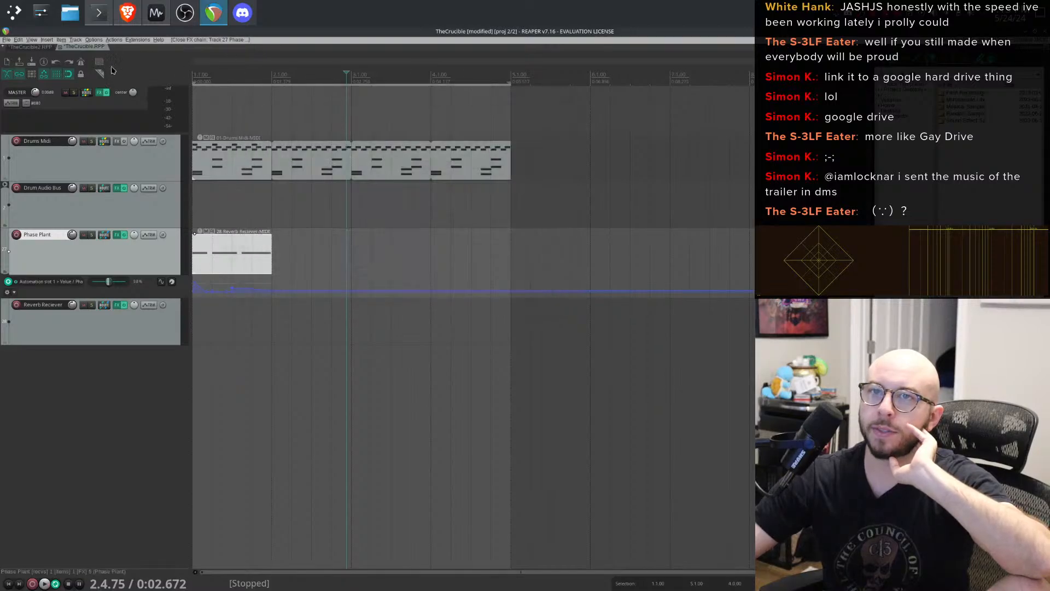
pyautogui.click(60, 48)
pyautogui.click(524, 318)
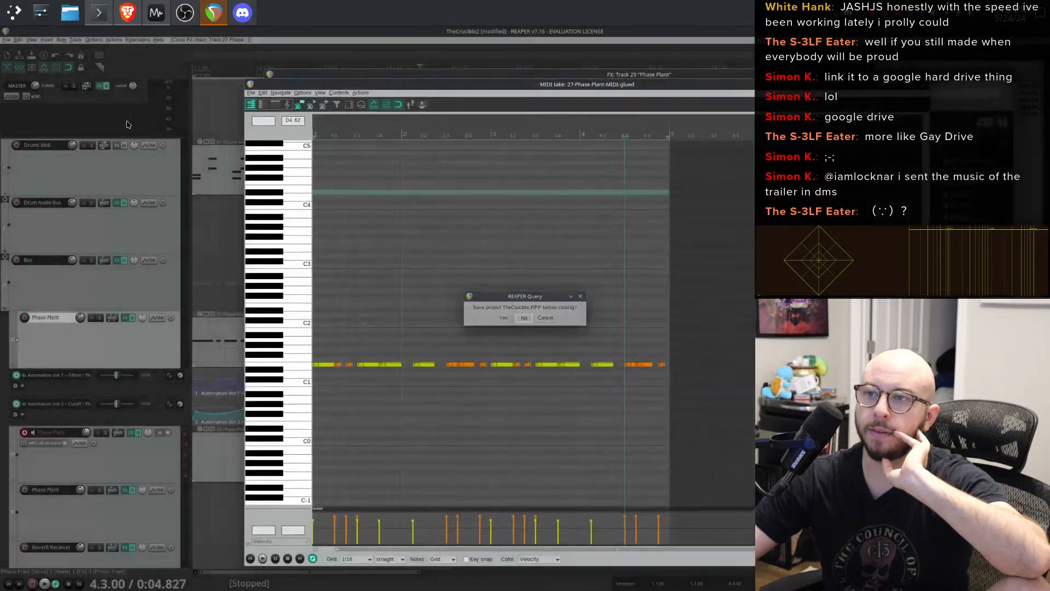
# - Close the open MIDI editor and FX windows and play back the arrangement from the drum item
pyautogui.press('Escape')
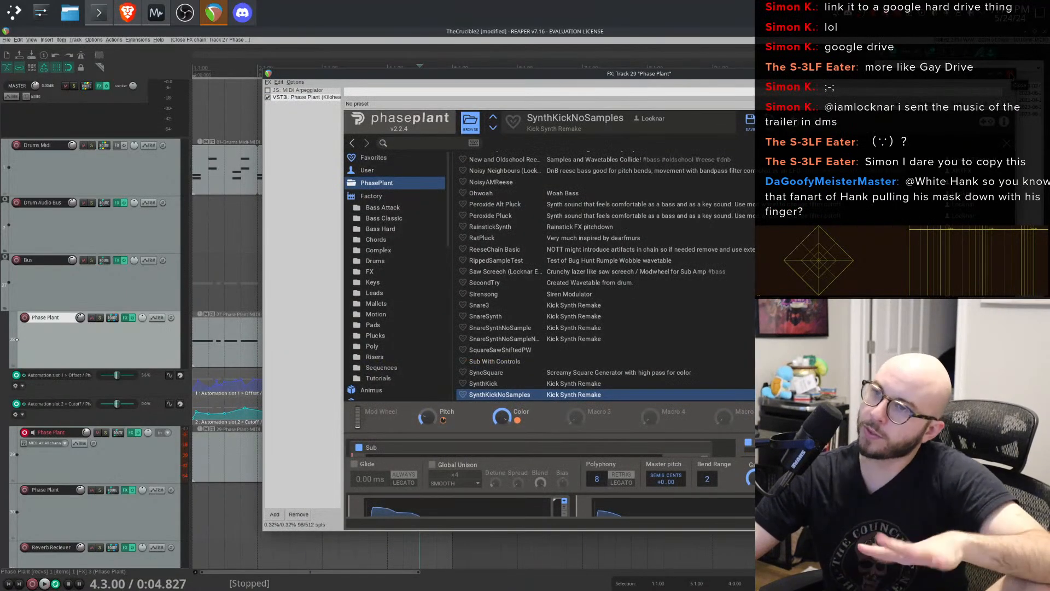
pyautogui.press('Escape')
pyautogui.click(202, 172)
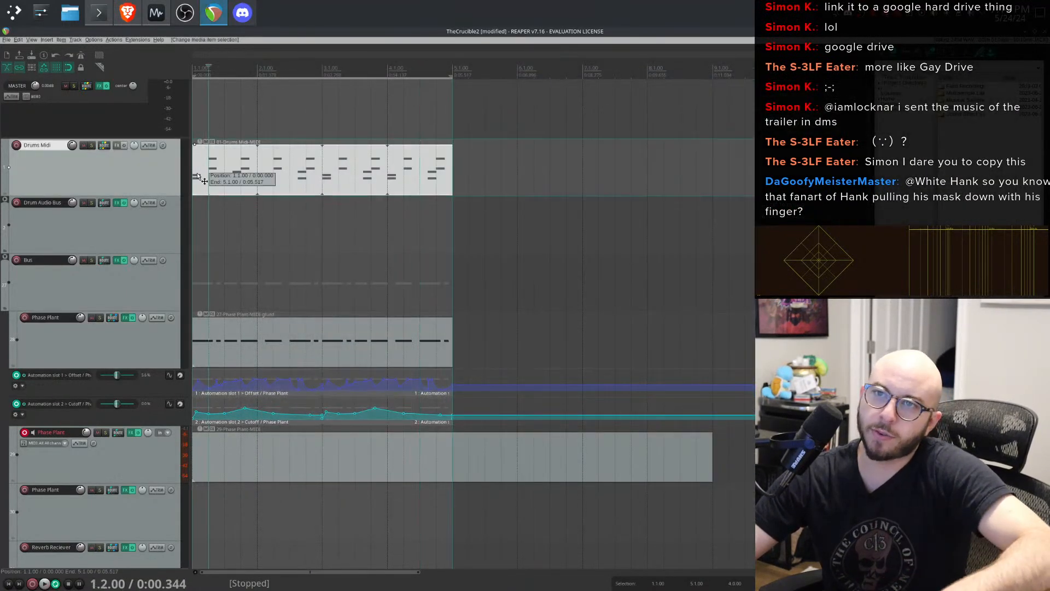
pyautogui.press('space')
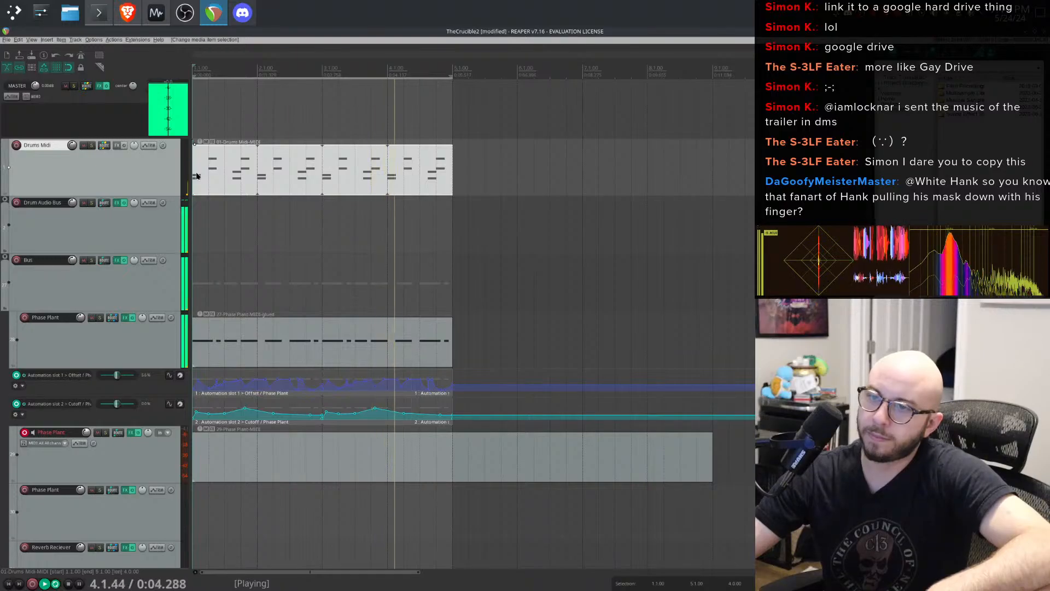
pyautogui.press('space')
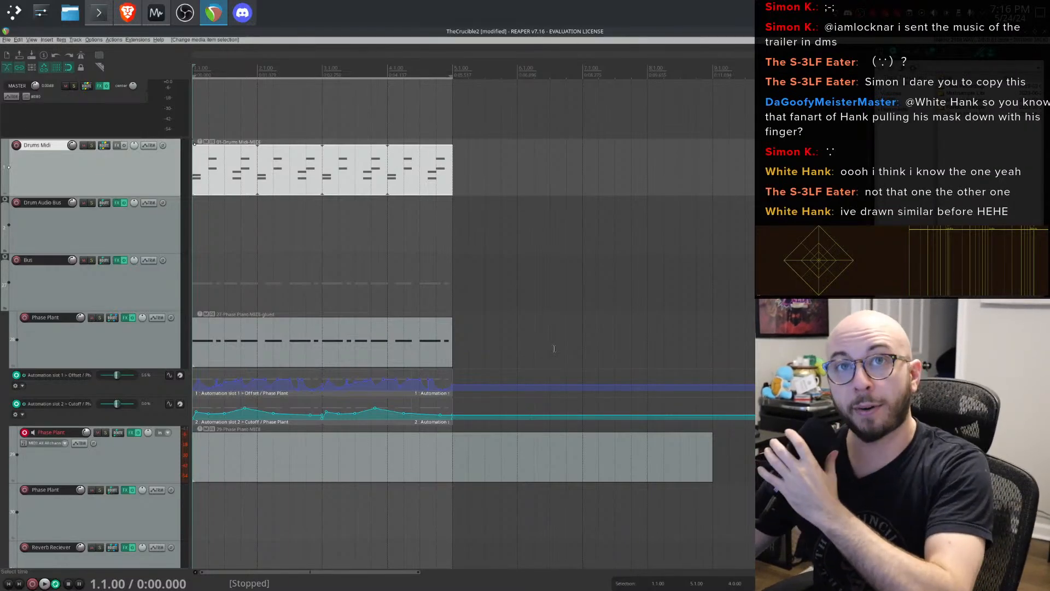
# - Save the project and quit REAPER
pyautogui.click(6, 40)
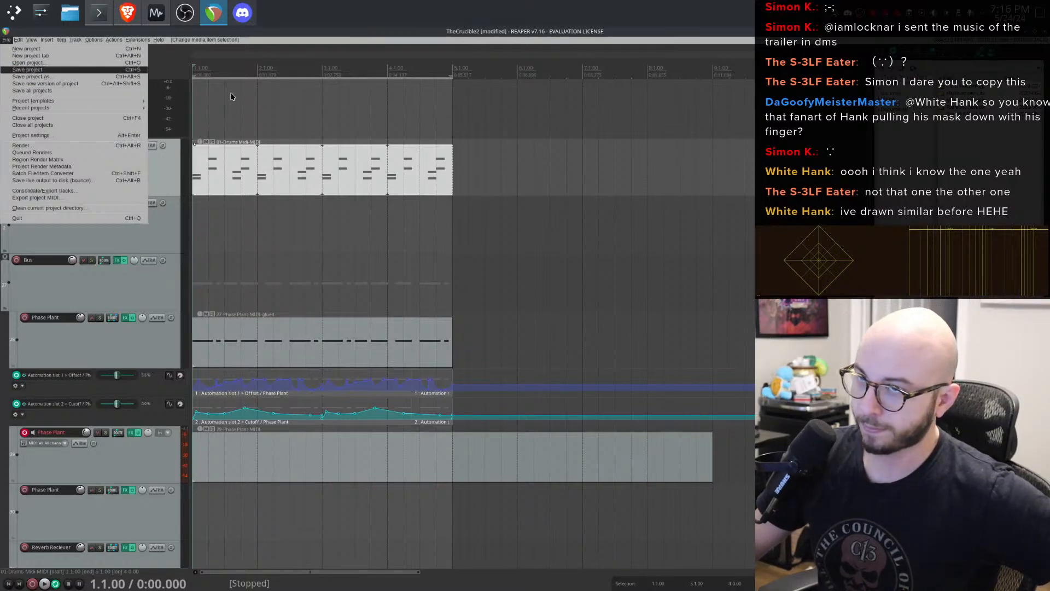
pyautogui.press('Return')
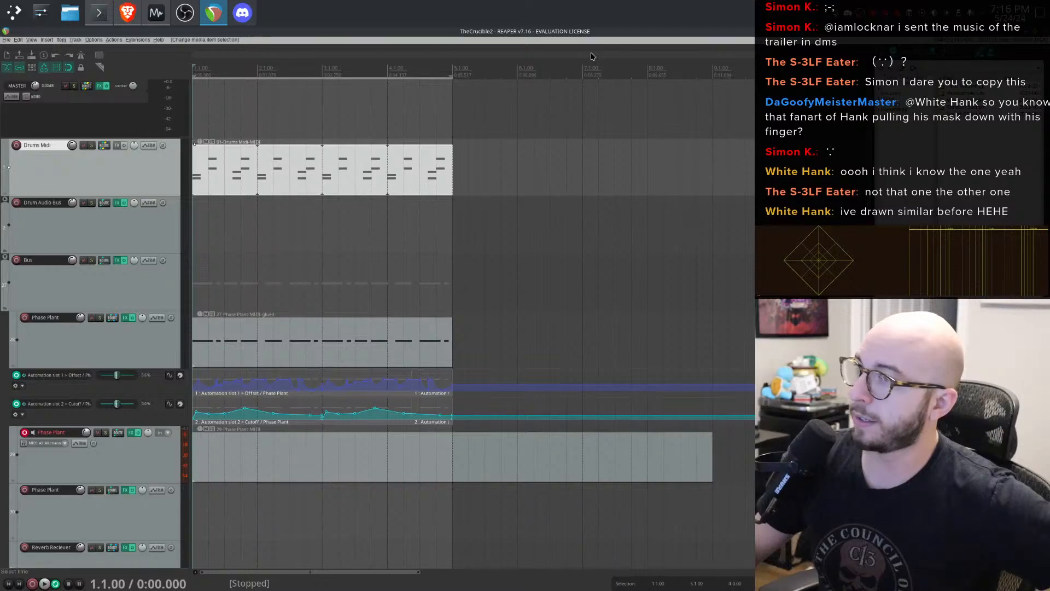
pyautogui.hotkey('ctrl', 'q')
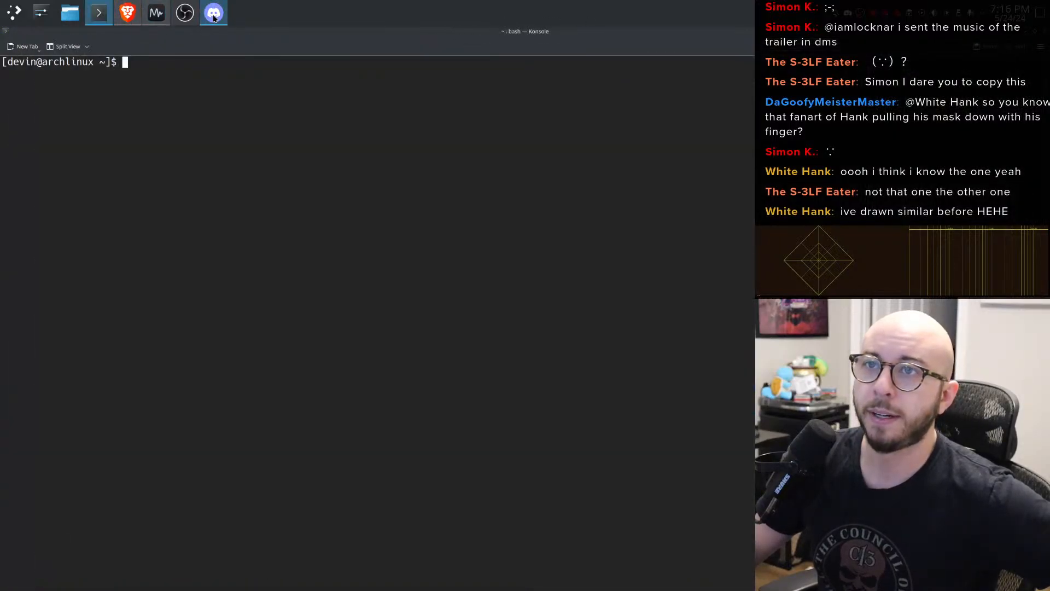
pyautogui.click(185, 12)
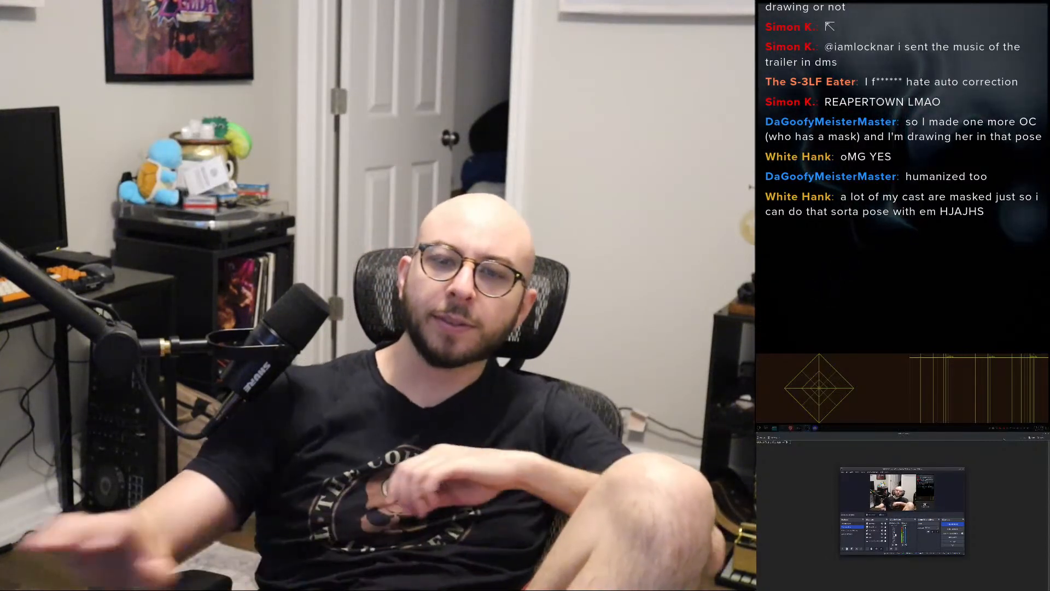
pyautogui.moveTo(821, 588); pyautogui.dragTo(875, 486)
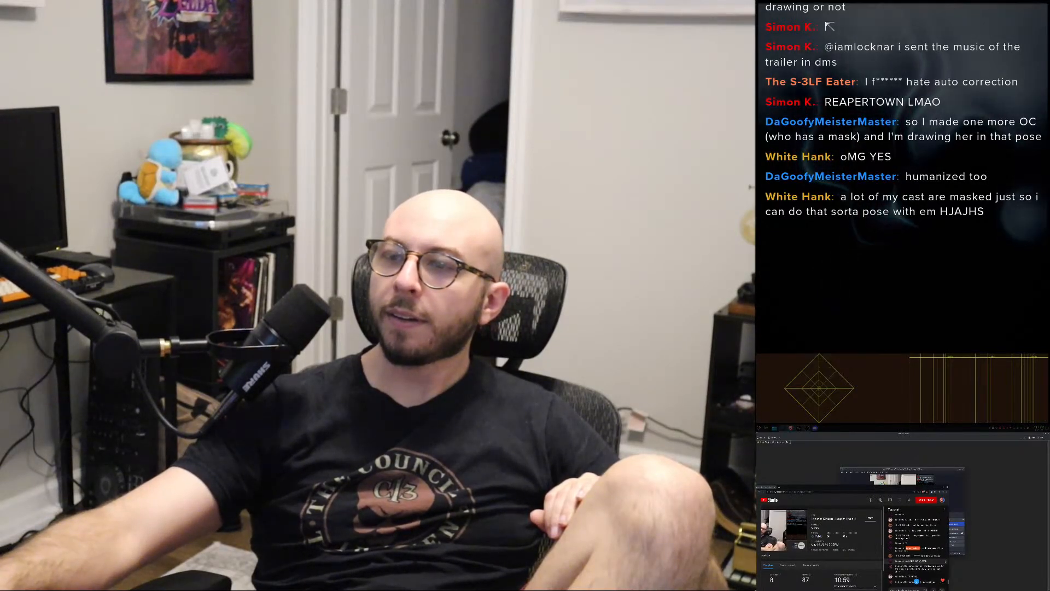